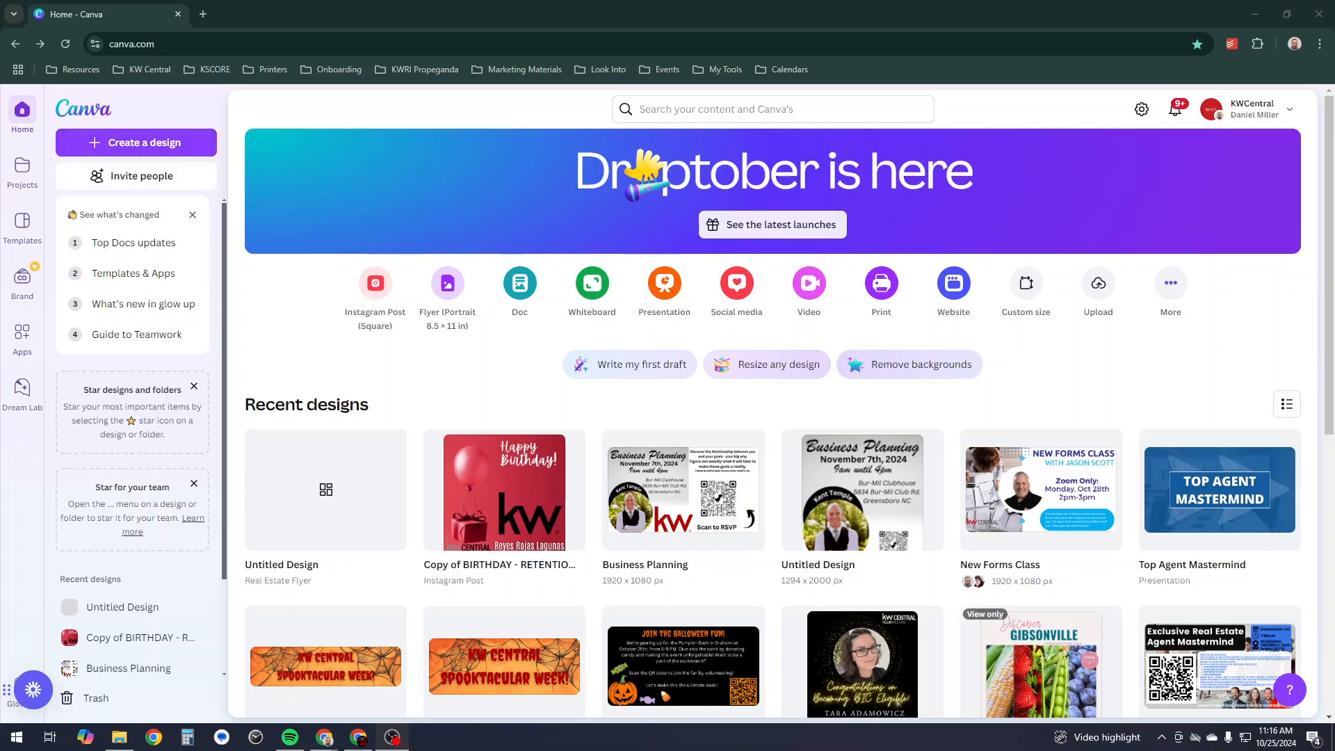
- Create a new blank Flyer (Portrait 8.5 × 11 in) design from the design-type carousel
{"action": "left_click", "coordinate": [136, 142]}
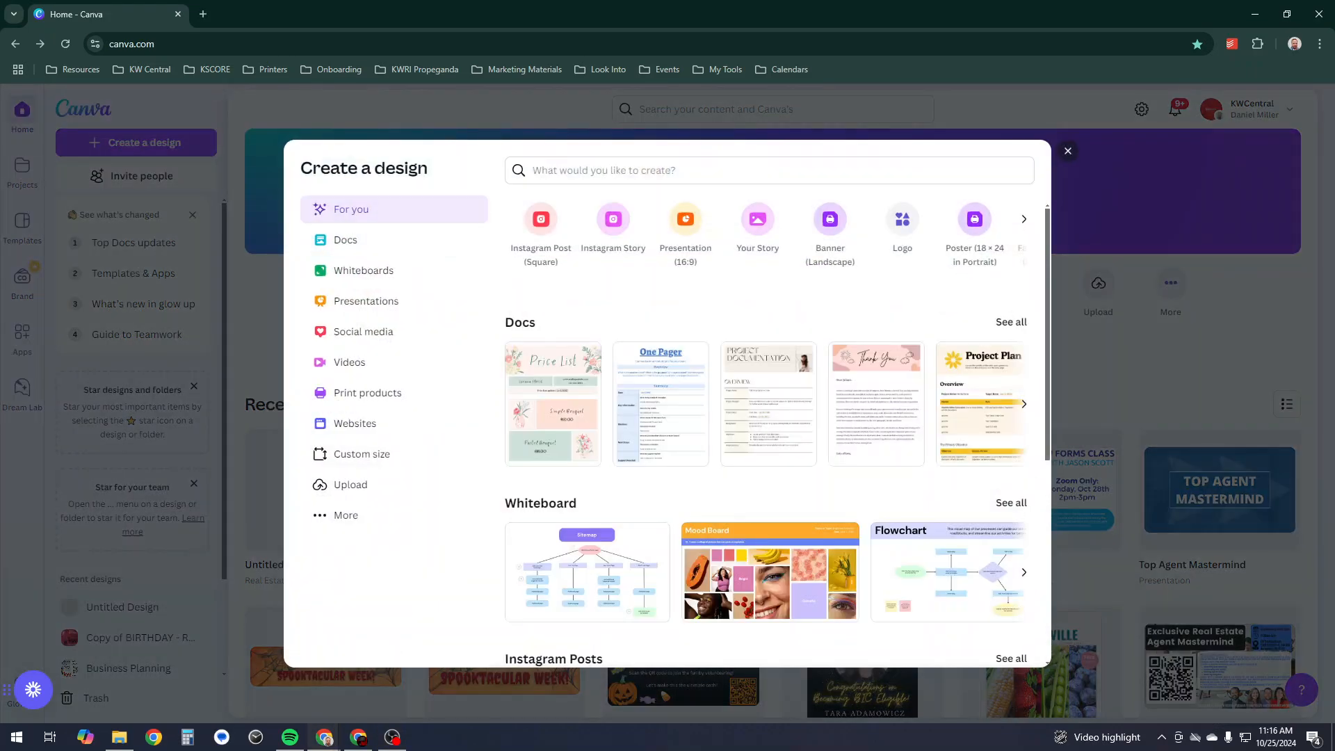
{"action": "left_click", "coordinate": [1024, 219]}
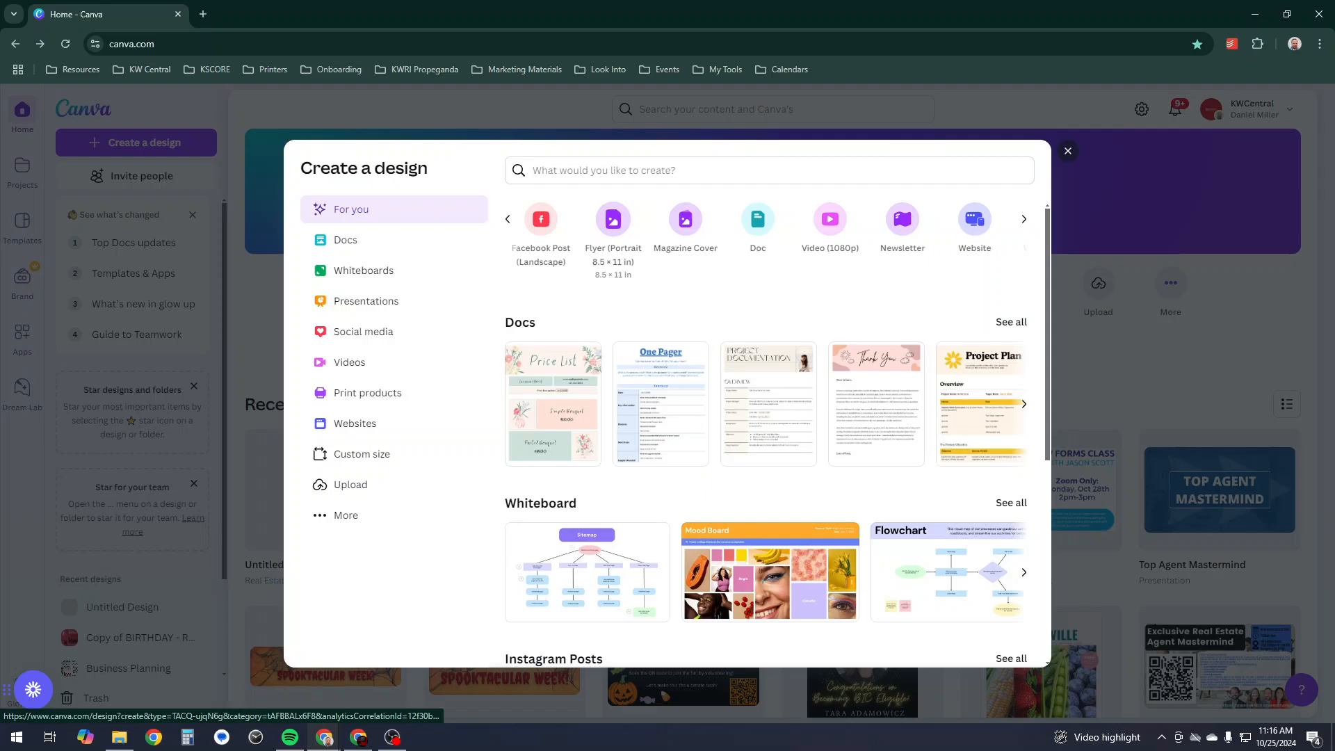
{"action": "left_click", "coordinate": [613, 229]}
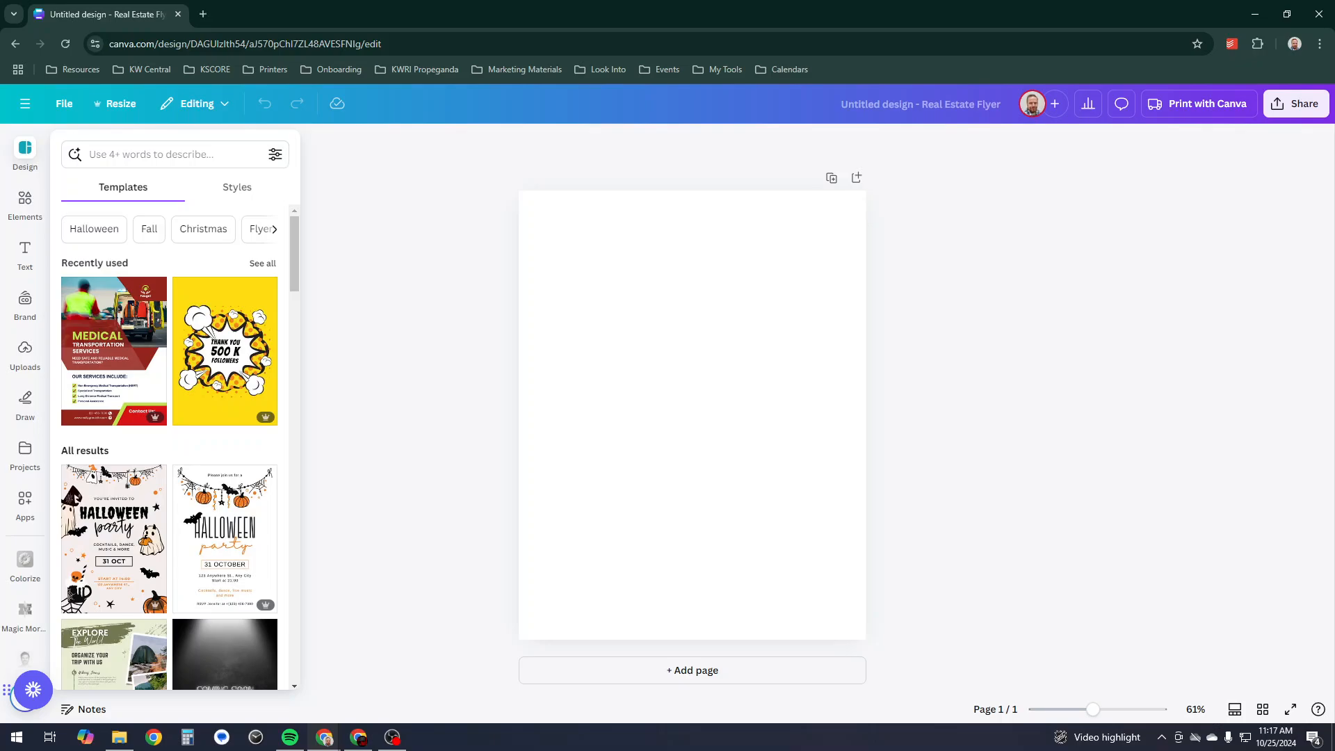
- Search templates for 'scholarship' and browse the results for the black-and-yellow Scholarship Program 2026 design
{"action": "left_click", "coordinate": [170, 154]}
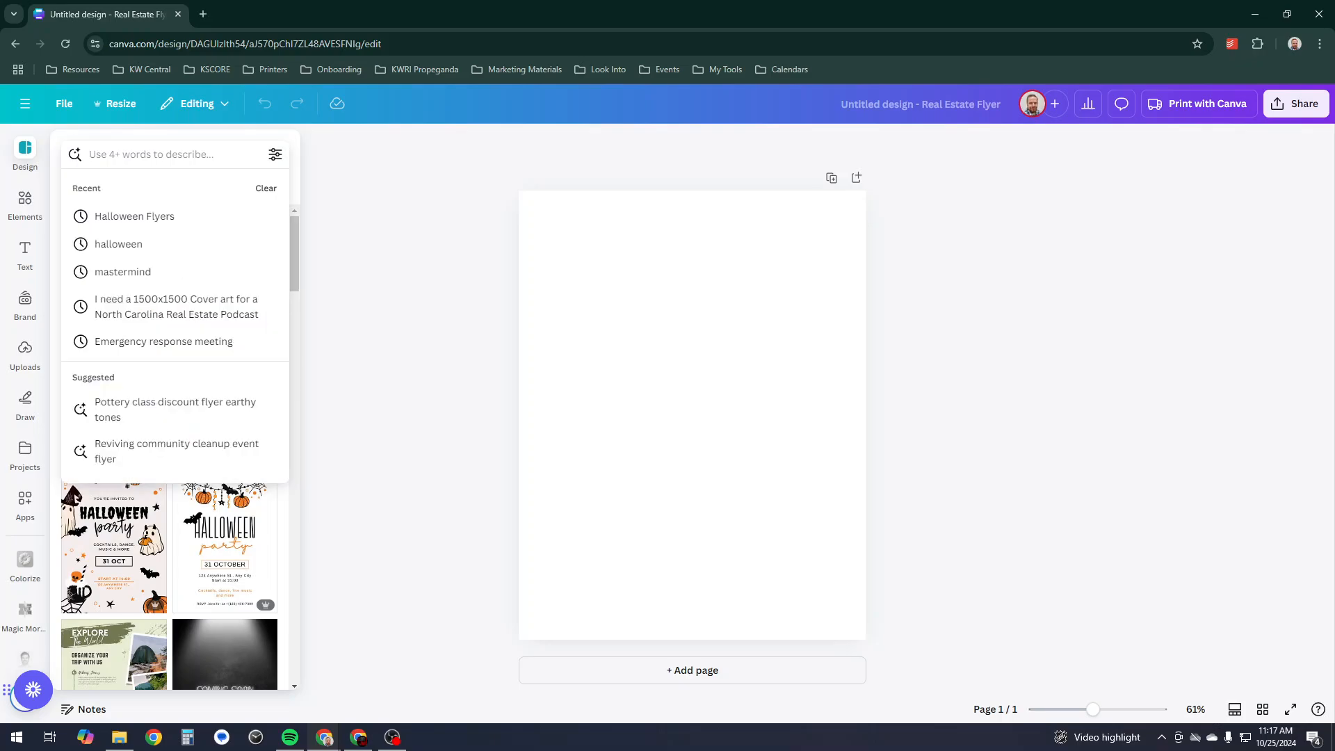
{"action": "type", "text": "scholarship"}
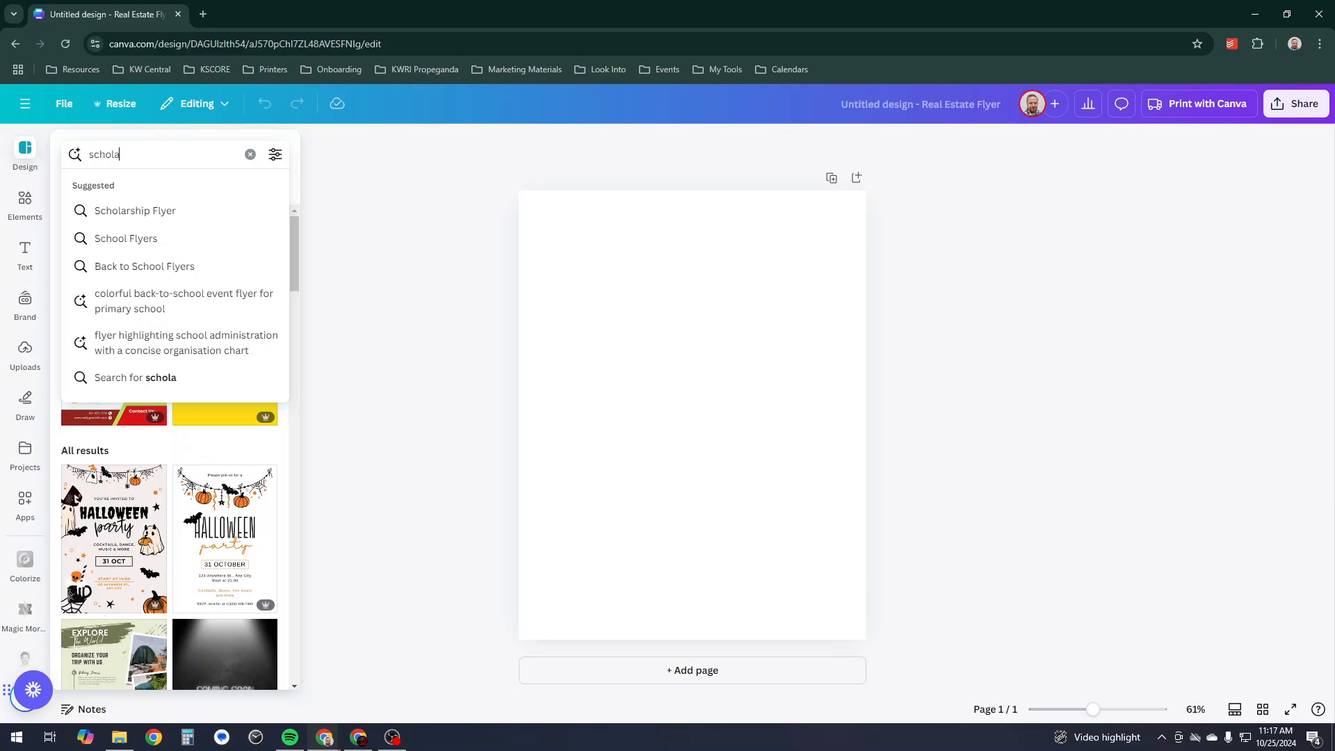
{"action": "key", "text": "Return"}
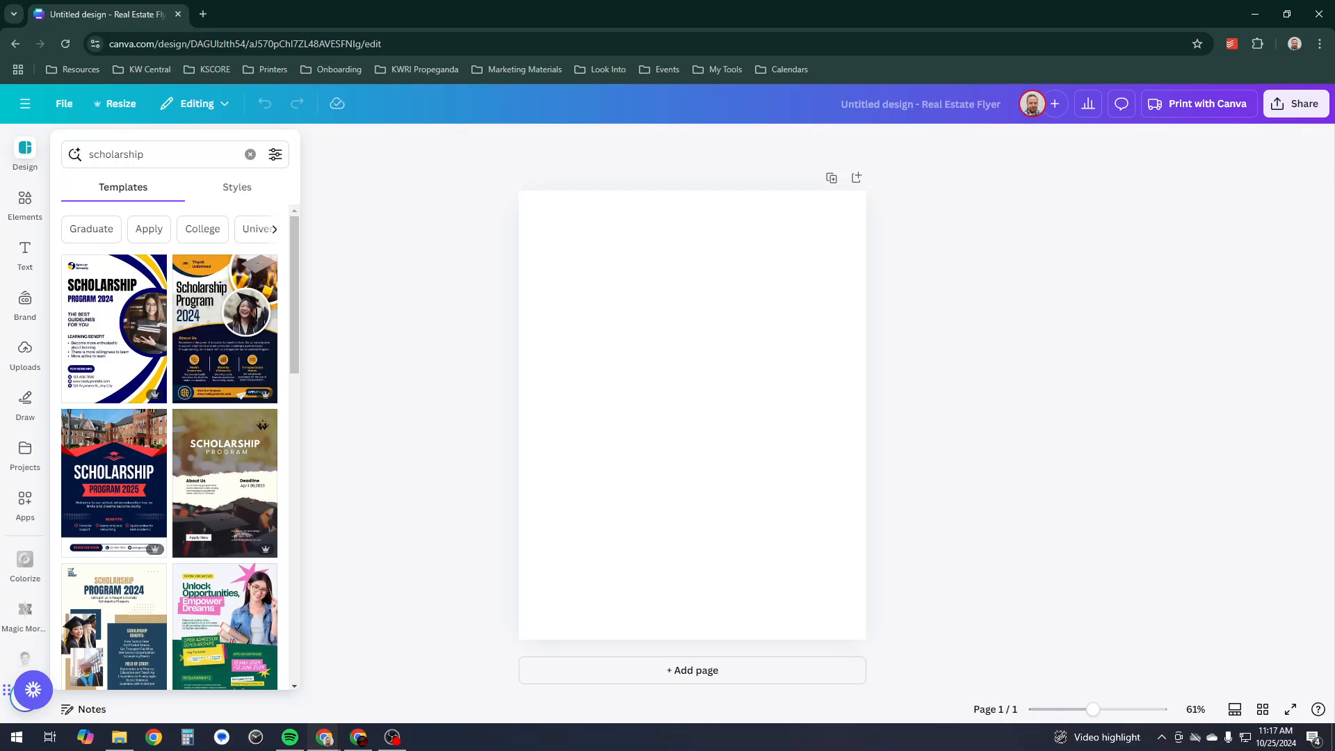
{"action": "scroll", "coordinate": [224, 417], "scroll_direction": "down", "scroll_amount": 3}
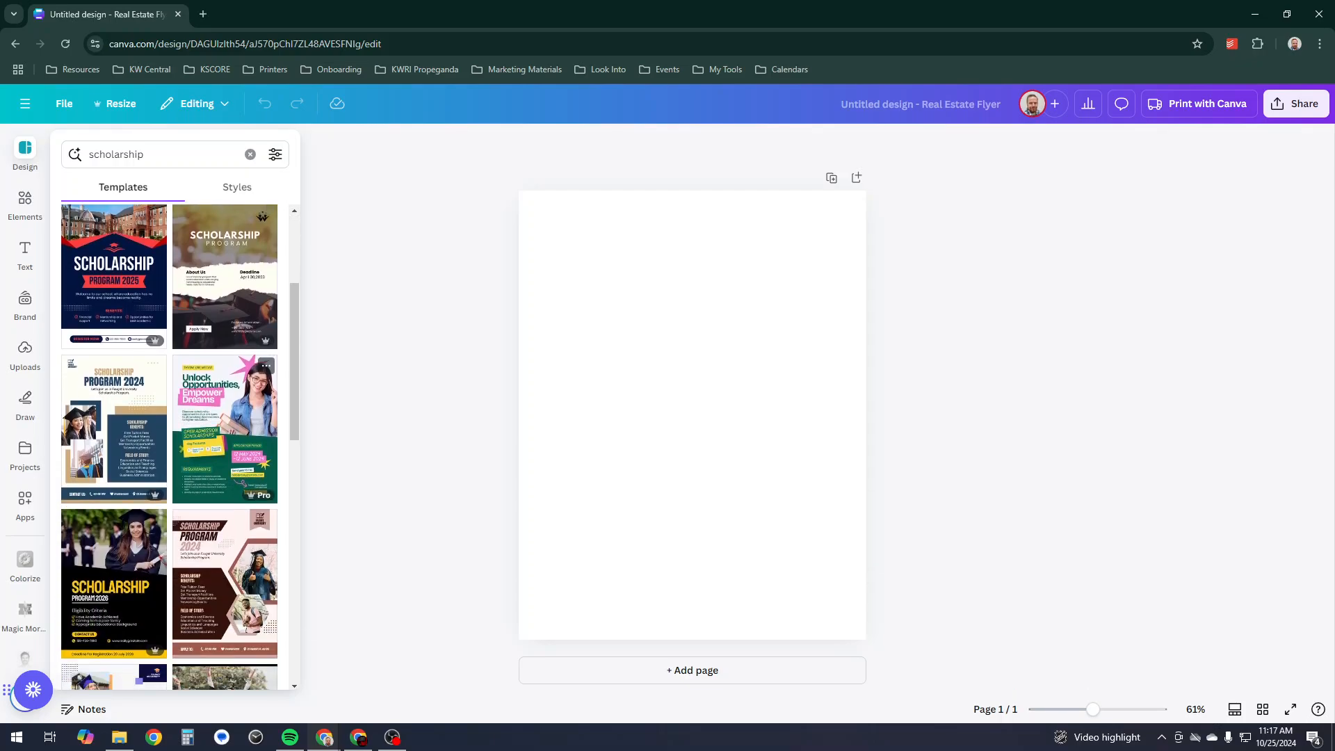
{"action": "scroll", "coordinate": [258, 362], "scroll_direction": "down", "scroll_amount": 4}
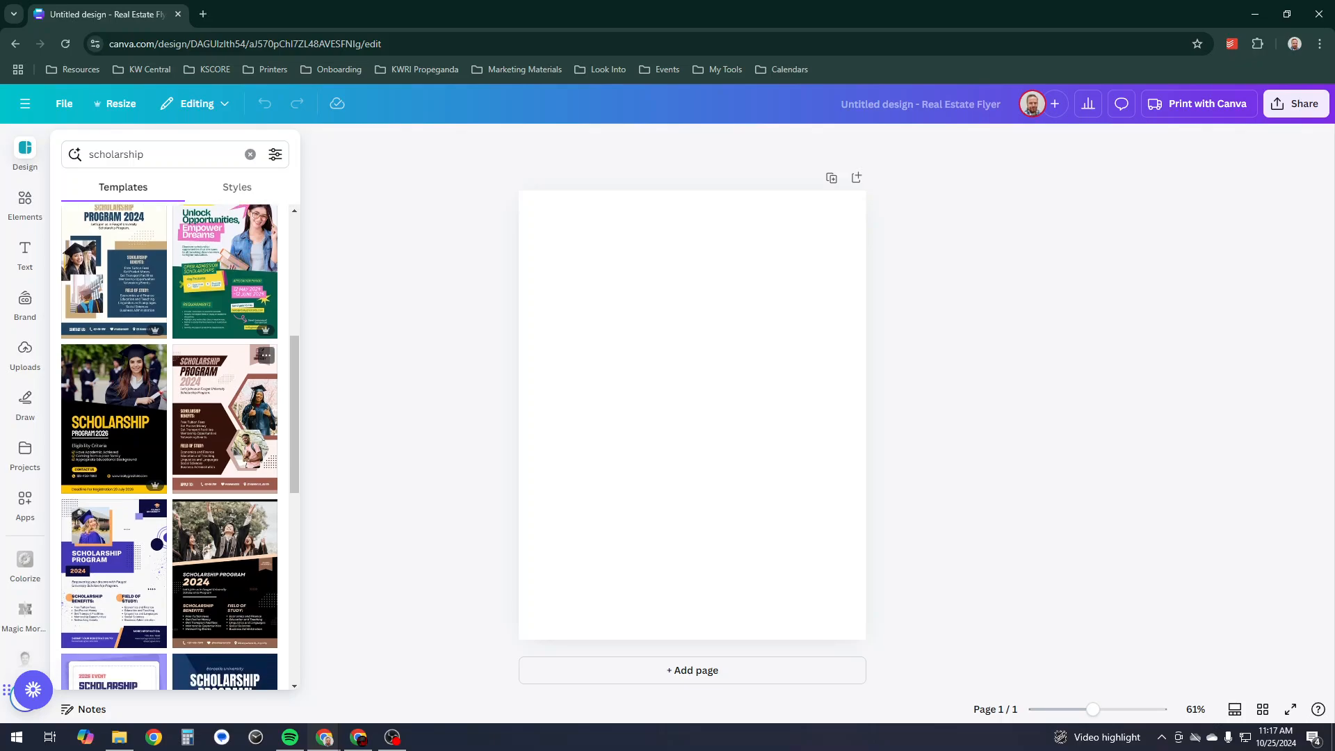
{"action": "scroll", "coordinate": [225, 334], "scroll_direction": "up", "scroll_amount": 1}
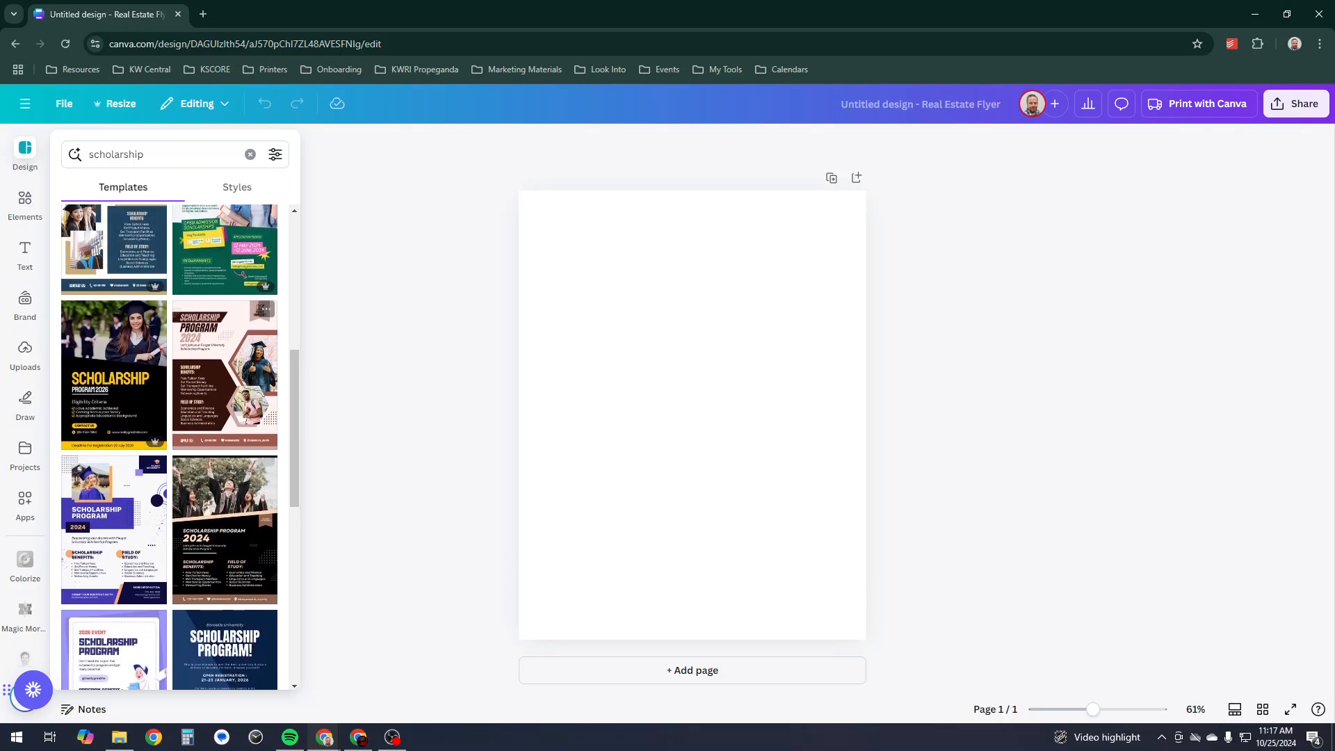
{"action": "scroll", "coordinate": [225, 376], "scroll_direction": "up", "scroll_amount": 1}
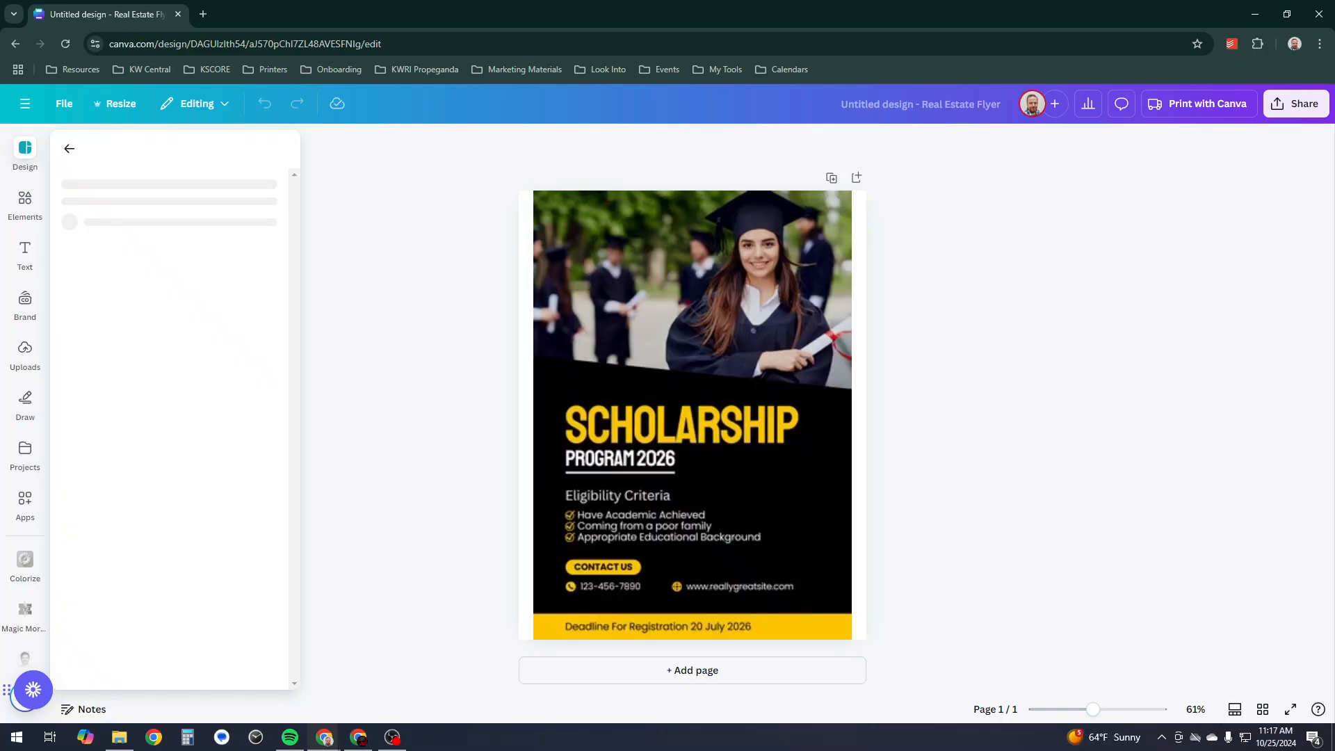
- Apply the black-and-yellow Scholarship Program 2026 template to the blank page
{"action": "left_click", "coordinate": [114, 446]}
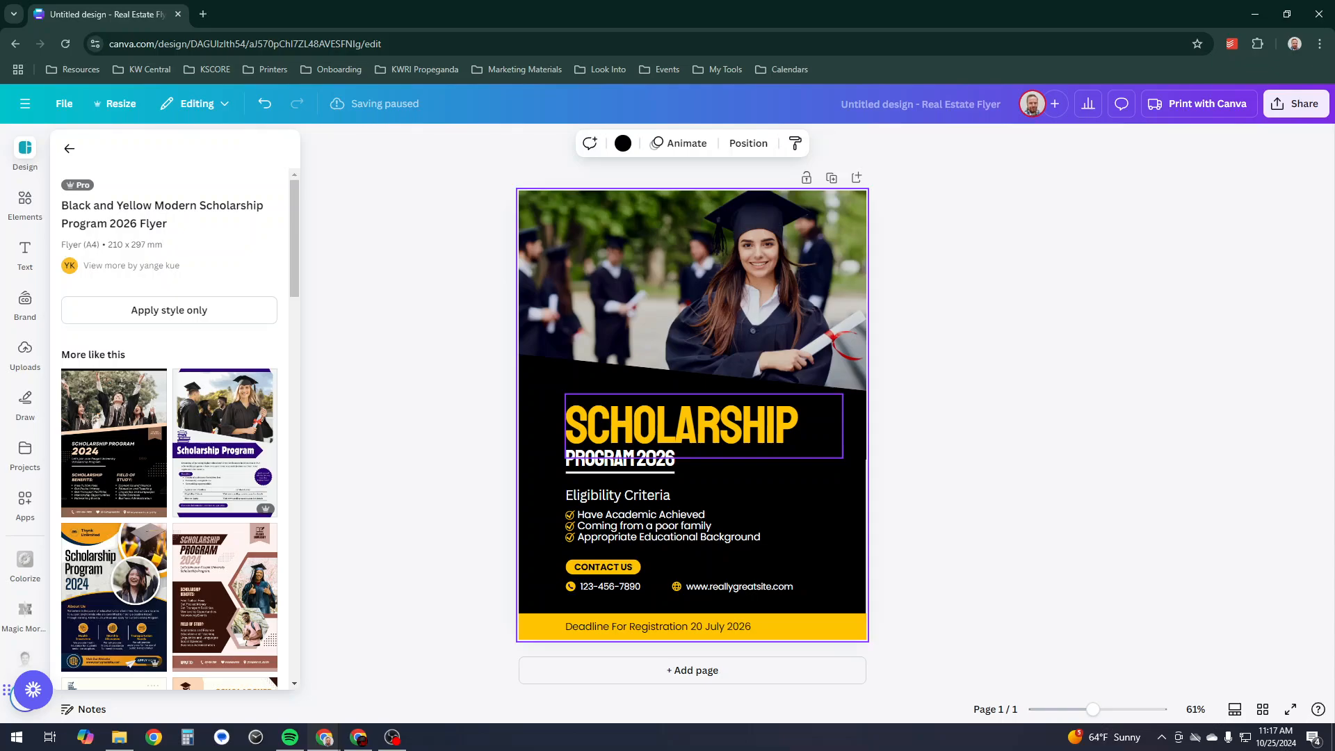
{"action": "left_click", "coordinate": [682, 426]}
{"action": "left_click_drag", "start_coordinate": [682, 425], "coordinate": [677, 412]}
{"action": "left_click", "coordinate": [677, 412]}
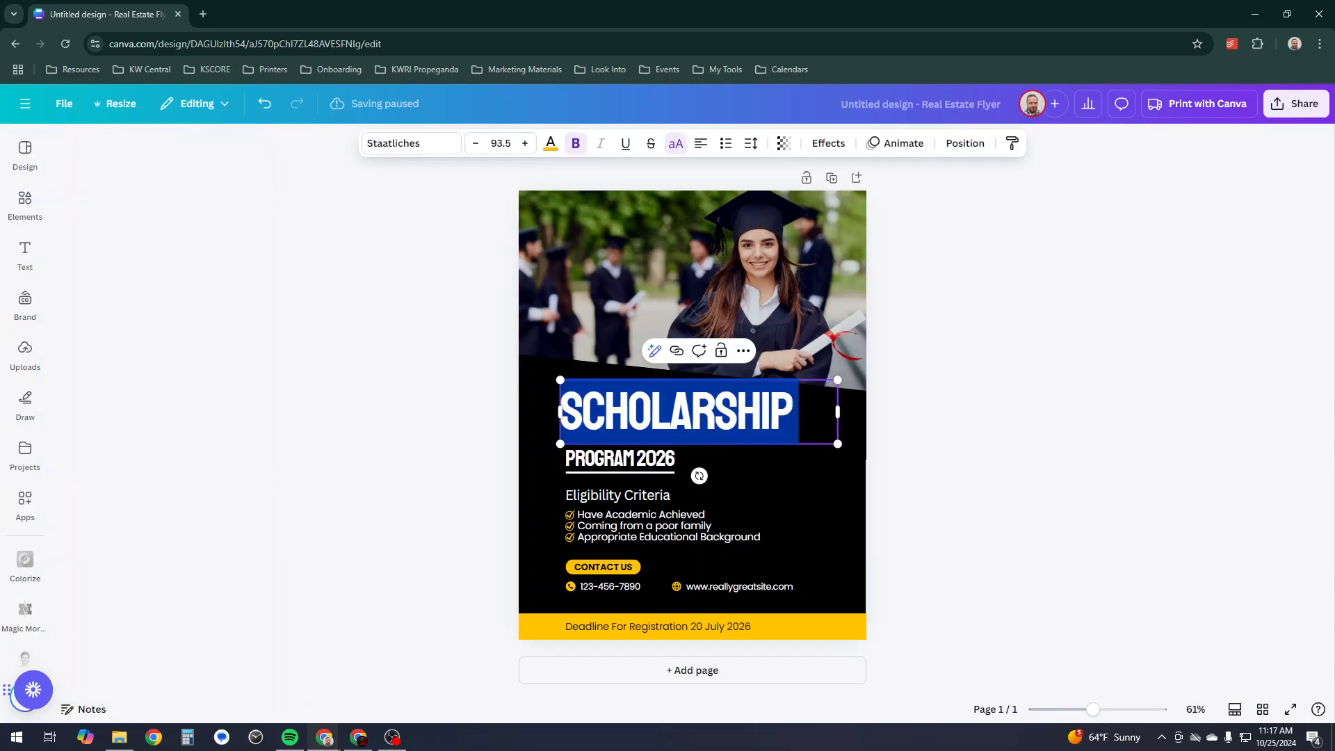
{"action": "left_click", "coordinate": [799, 411]}
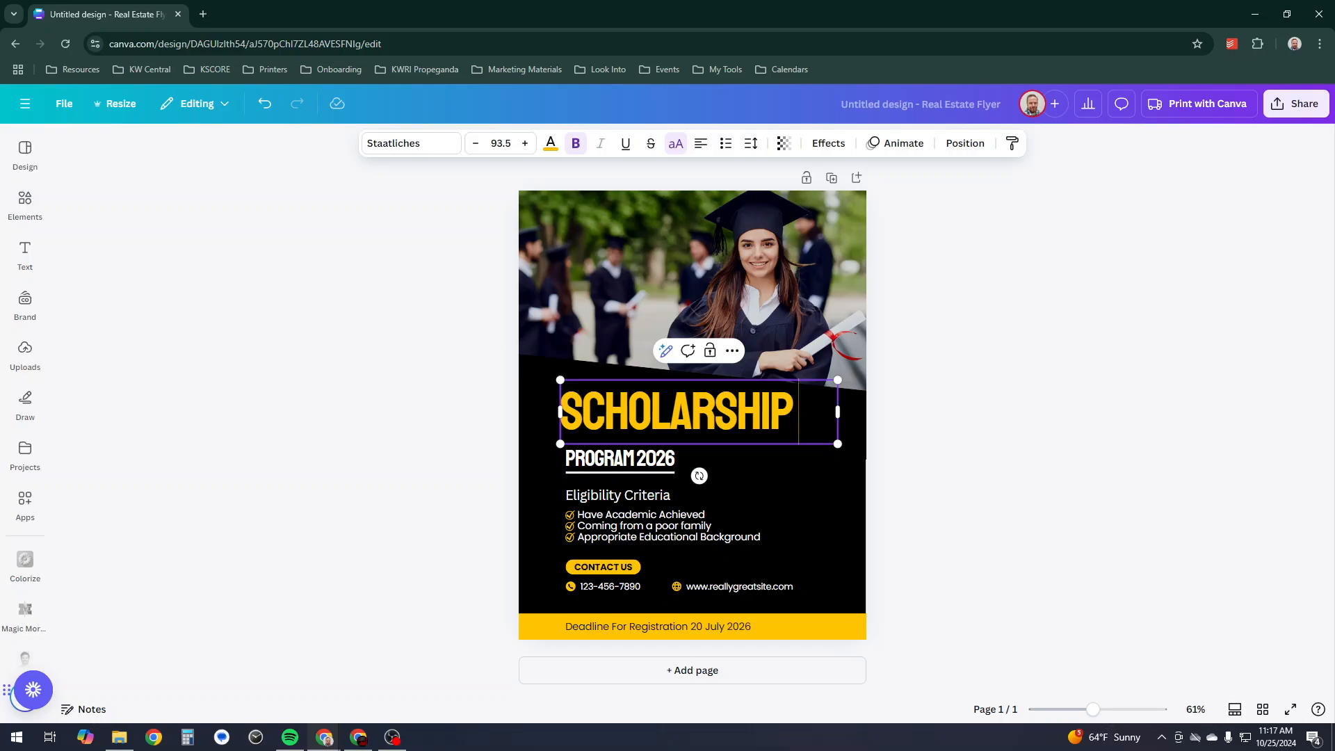
- Replace PROGRAM 2026 with 'Learn more about Keller Williams Scholarship Program for becoming a real estate agent', placed over the photo
{"action": "left_click", "coordinate": [619, 459]}
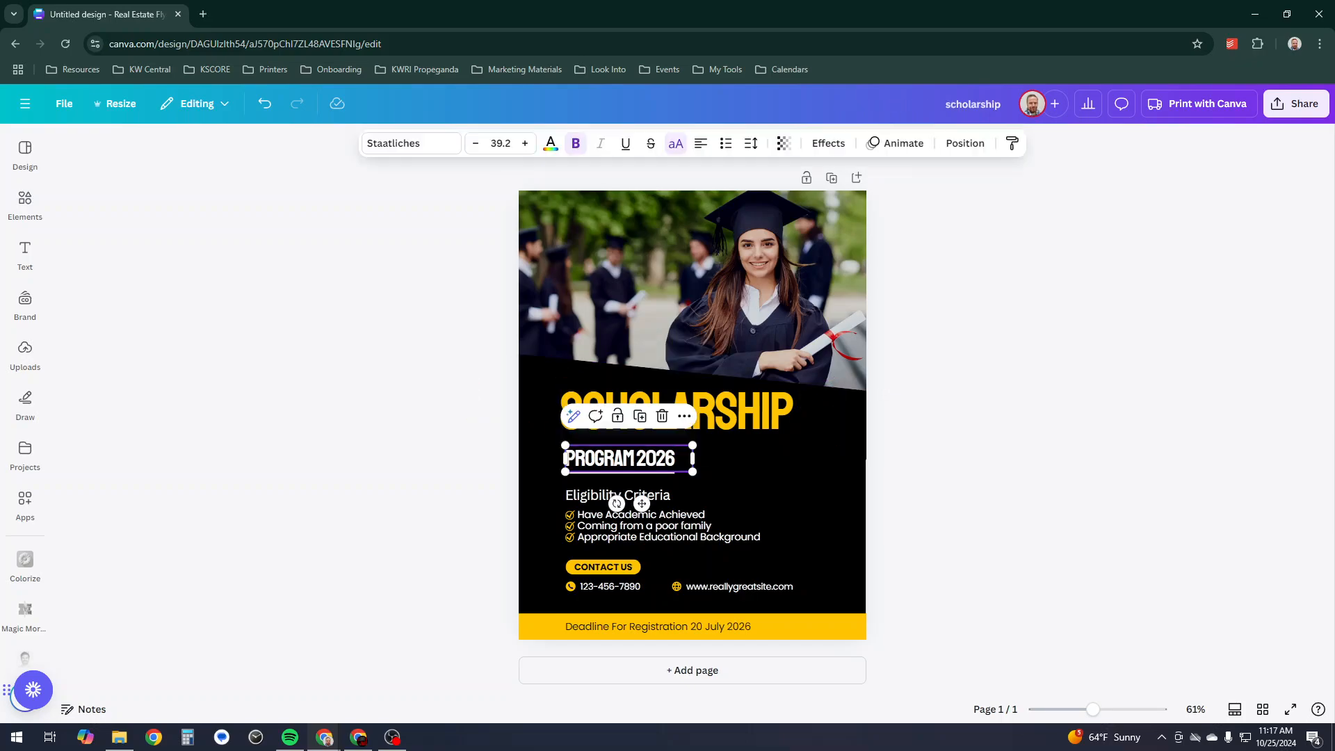
{"action": "left_click", "coordinate": [620, 459]}
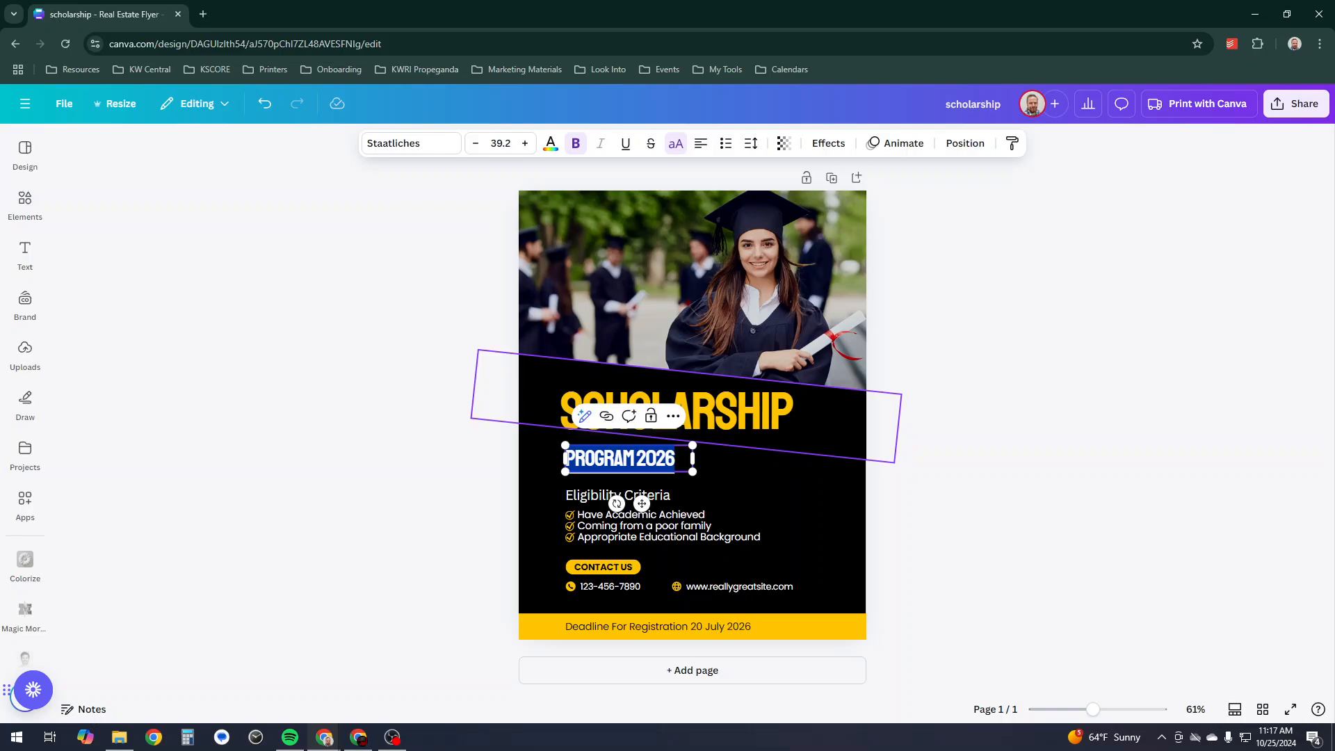
{"action": "type", "text": "LEARN"}
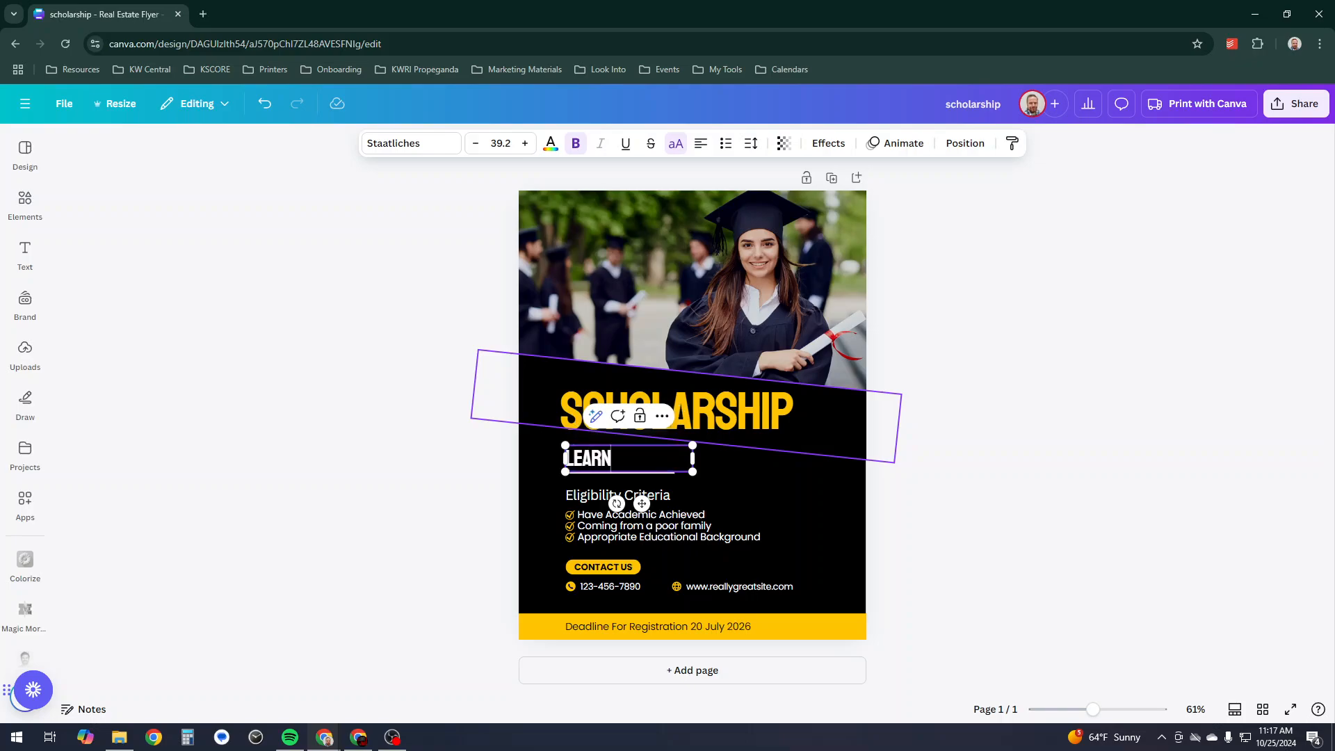
{"action": "left_click_drag", "start_coordinate": [693, 459], "coordinate": [843, 458]}
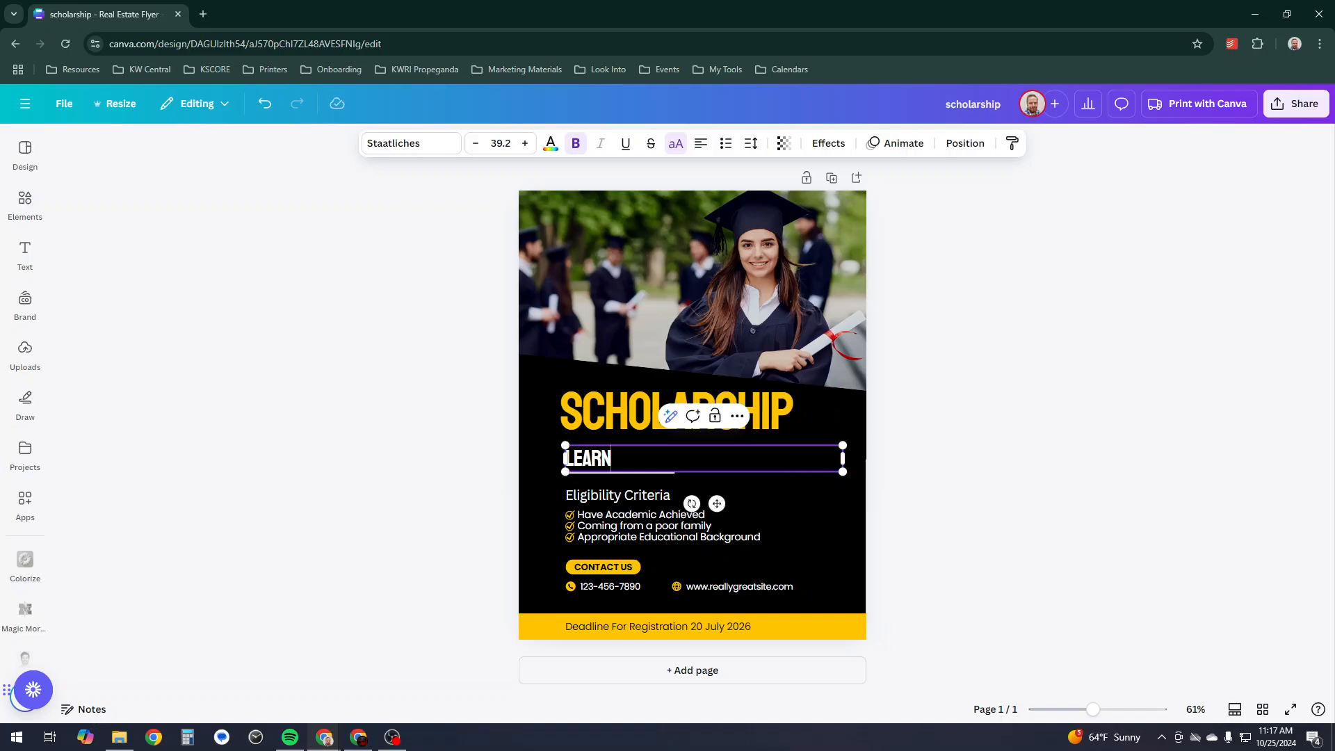
{"action": "type", "text": "MORE ABOUT"}
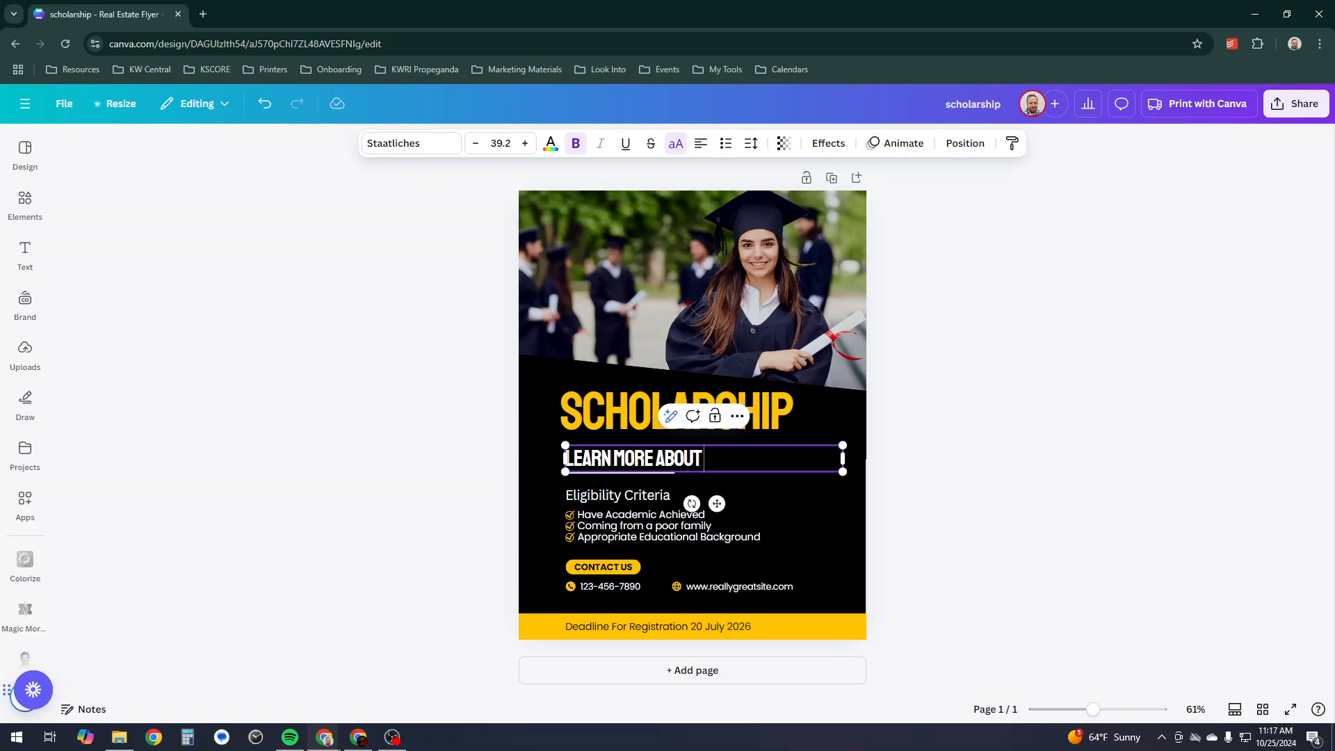
{"action": "type", "text": " KELLER WILLIAM"}
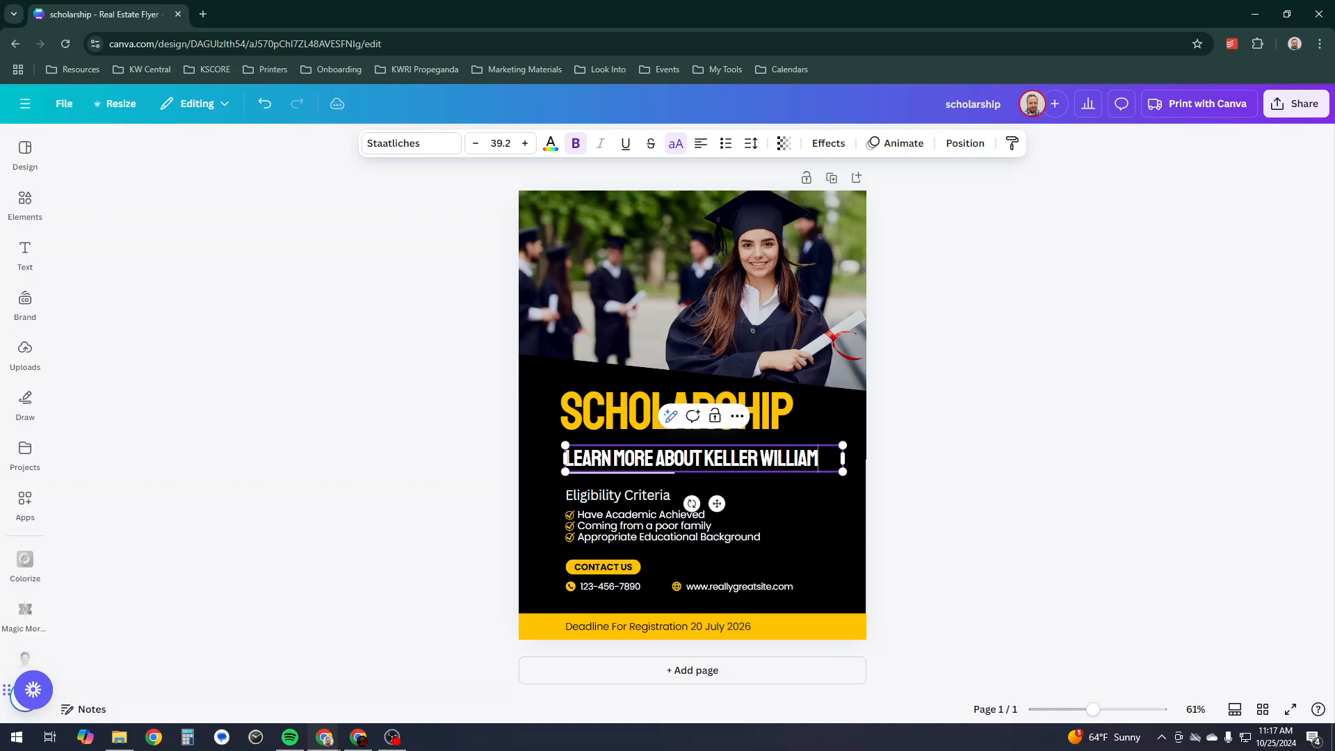
{"action": "type", "text": "S SH"}
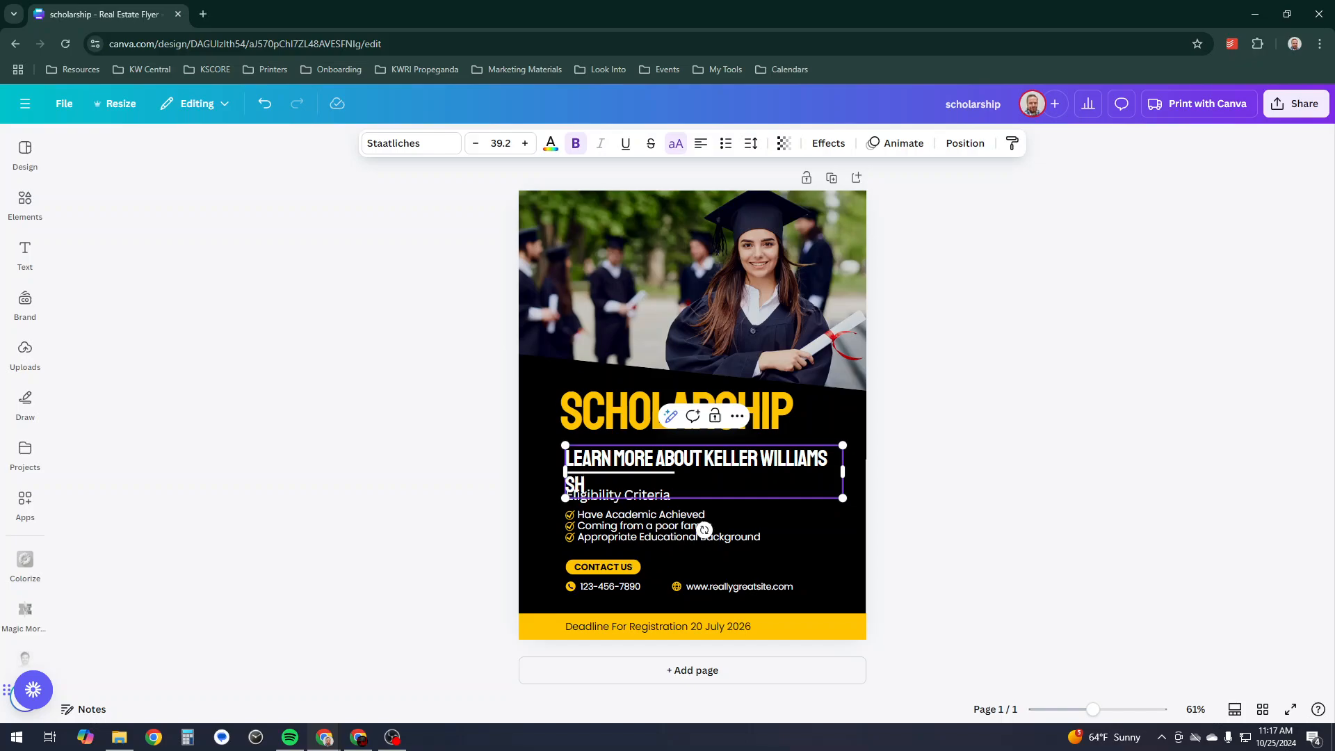
{"action": "key", "text": "BackSpace"}
{"action": "type", "text": "CHOLOA"}
{"action": "key", "text": "BackSpace"}
{"action": "key", "text": "BackSpace"}
{"action": "type", "text": "ARSHIP PROGR"}
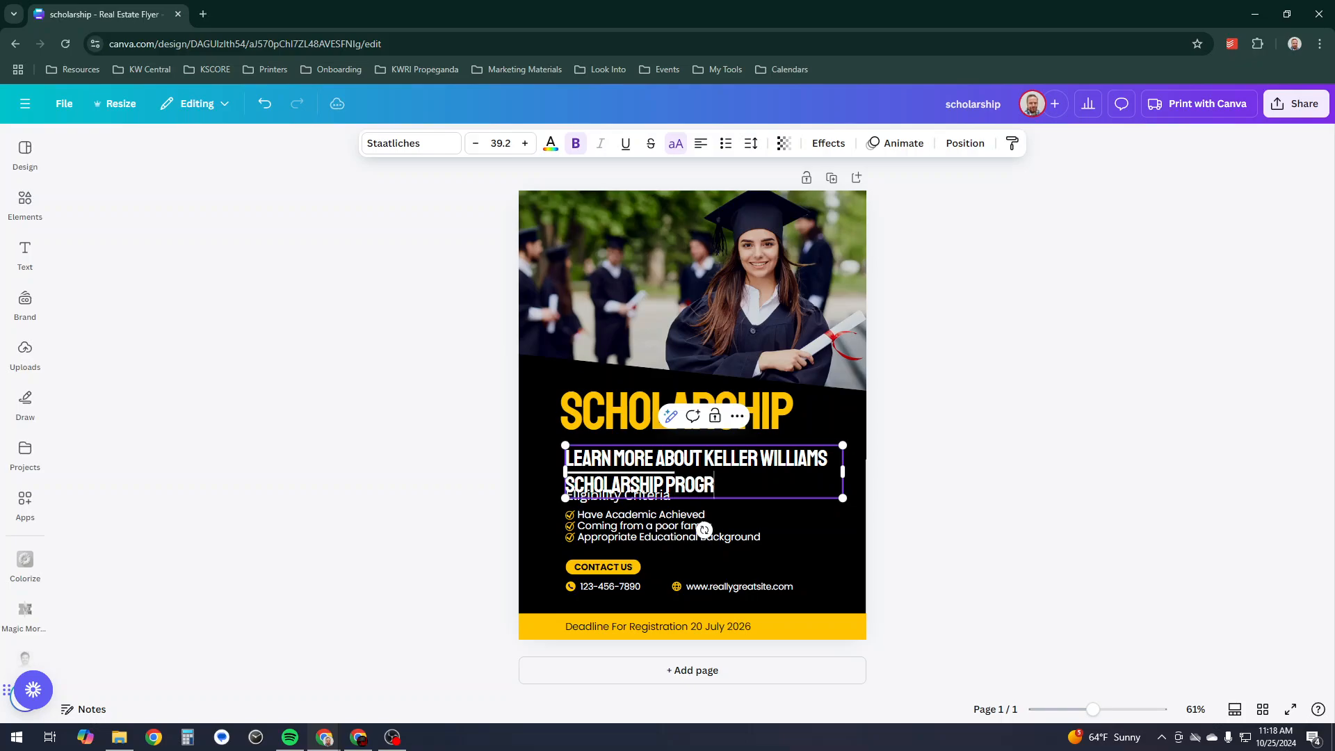
{"action": "type", "text": "AM FOR BE"}
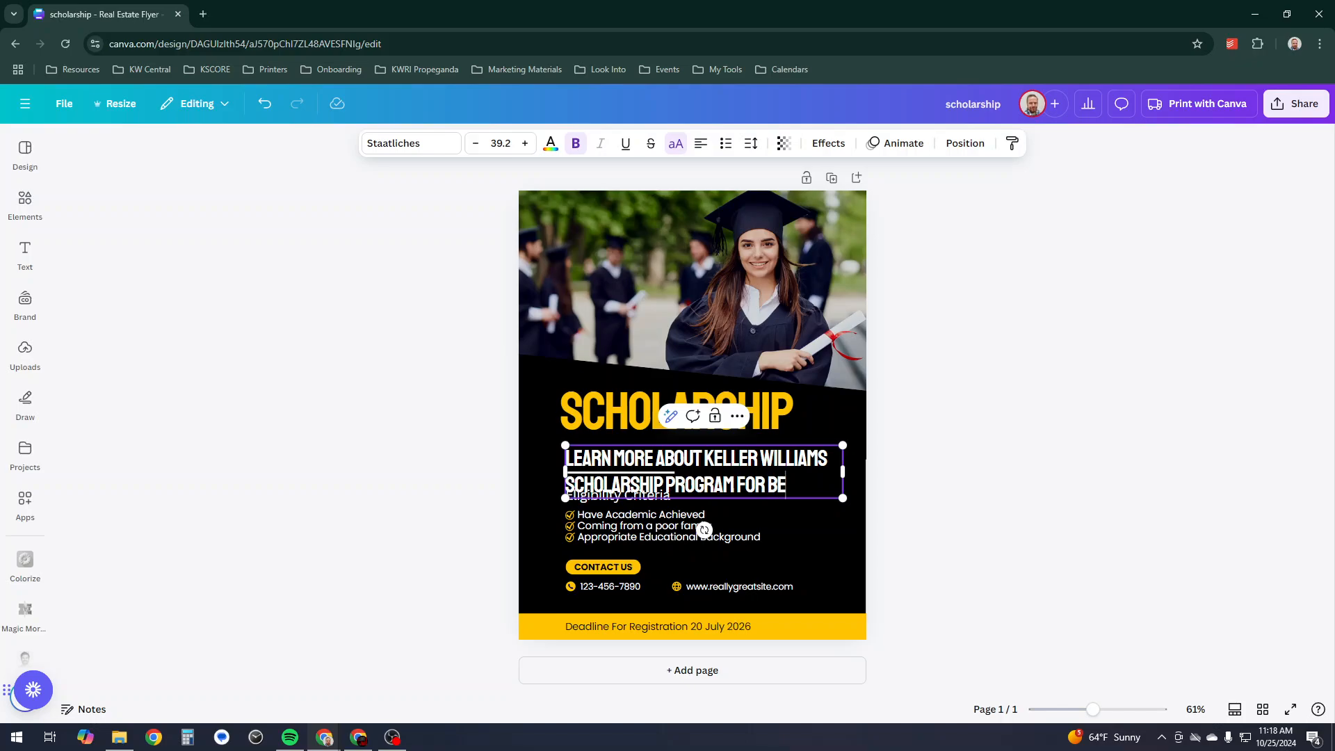
{"action": "type", "text": "COMING A RE"}
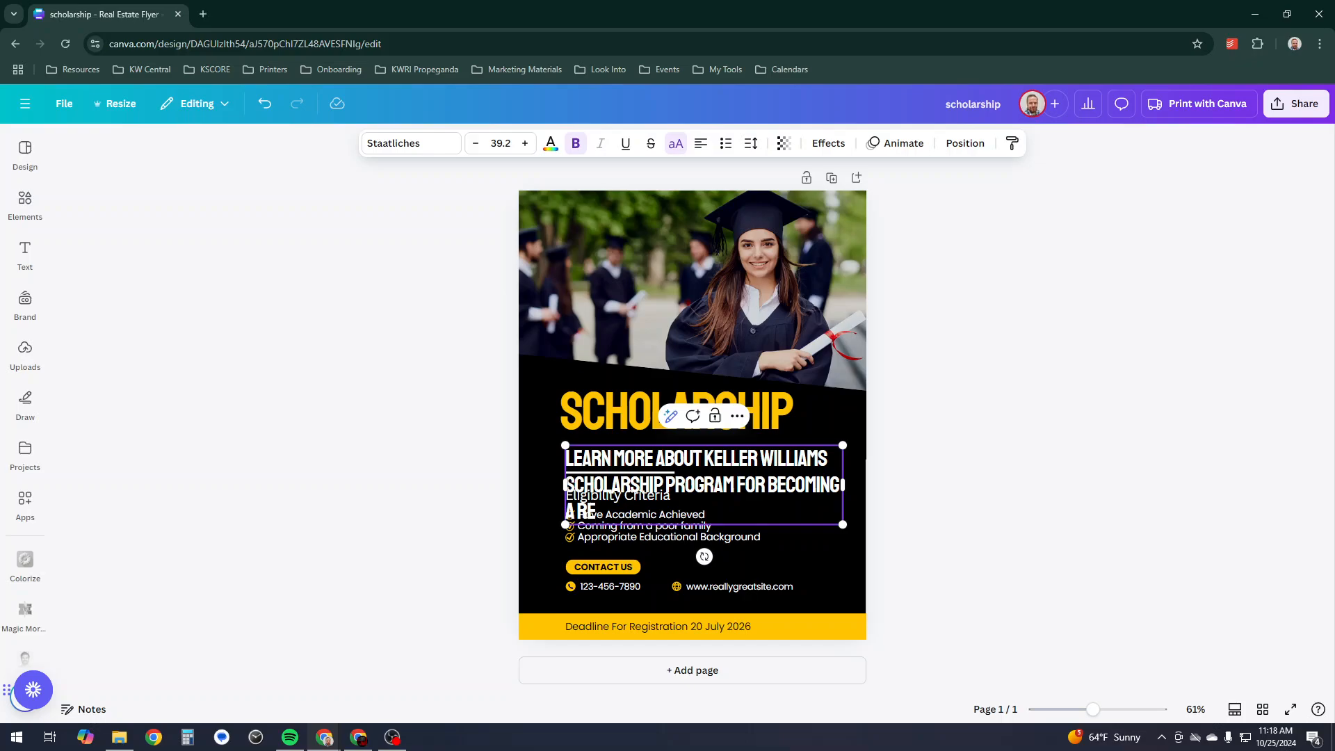
{"action": "type", "text": "AL ESTATE AGE"}
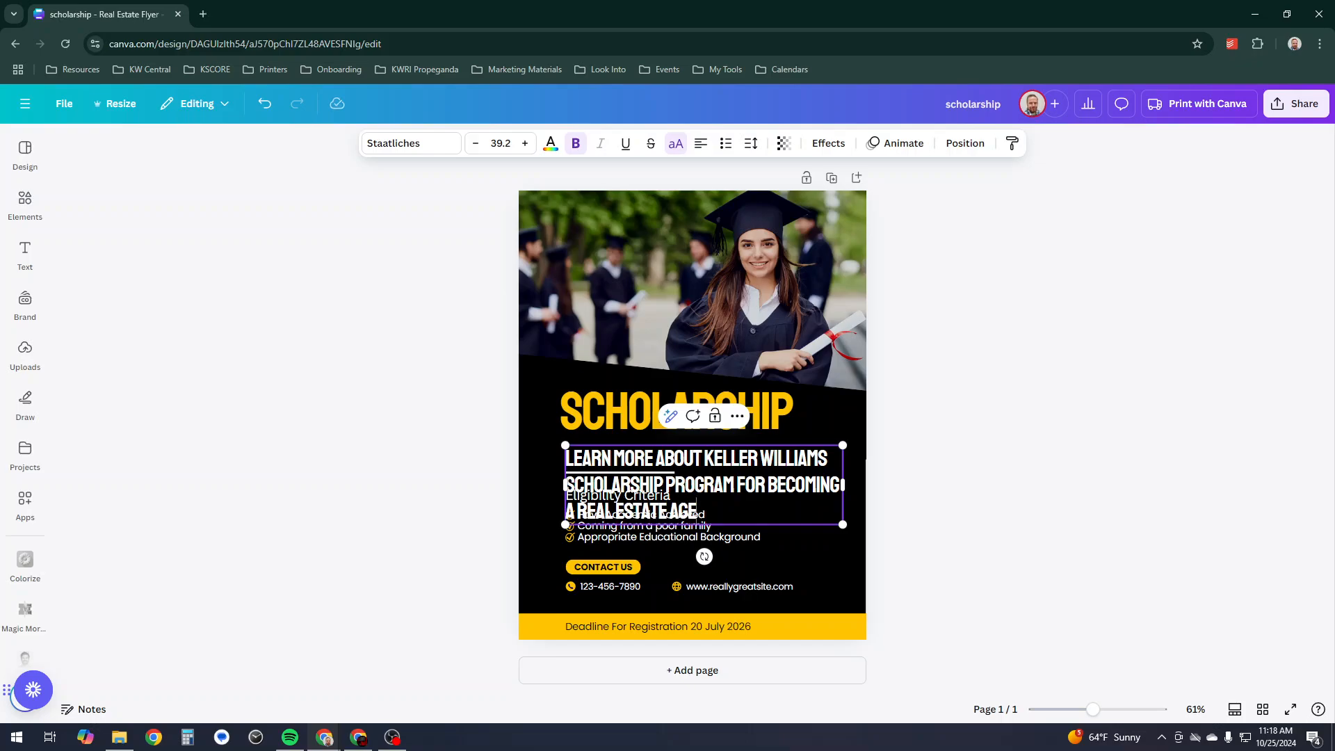
{"action": "type", "text": "NT"}
{"action": "left_click_drag", "start_coordinate": [747, 522], "coordinate": [753, 331]}
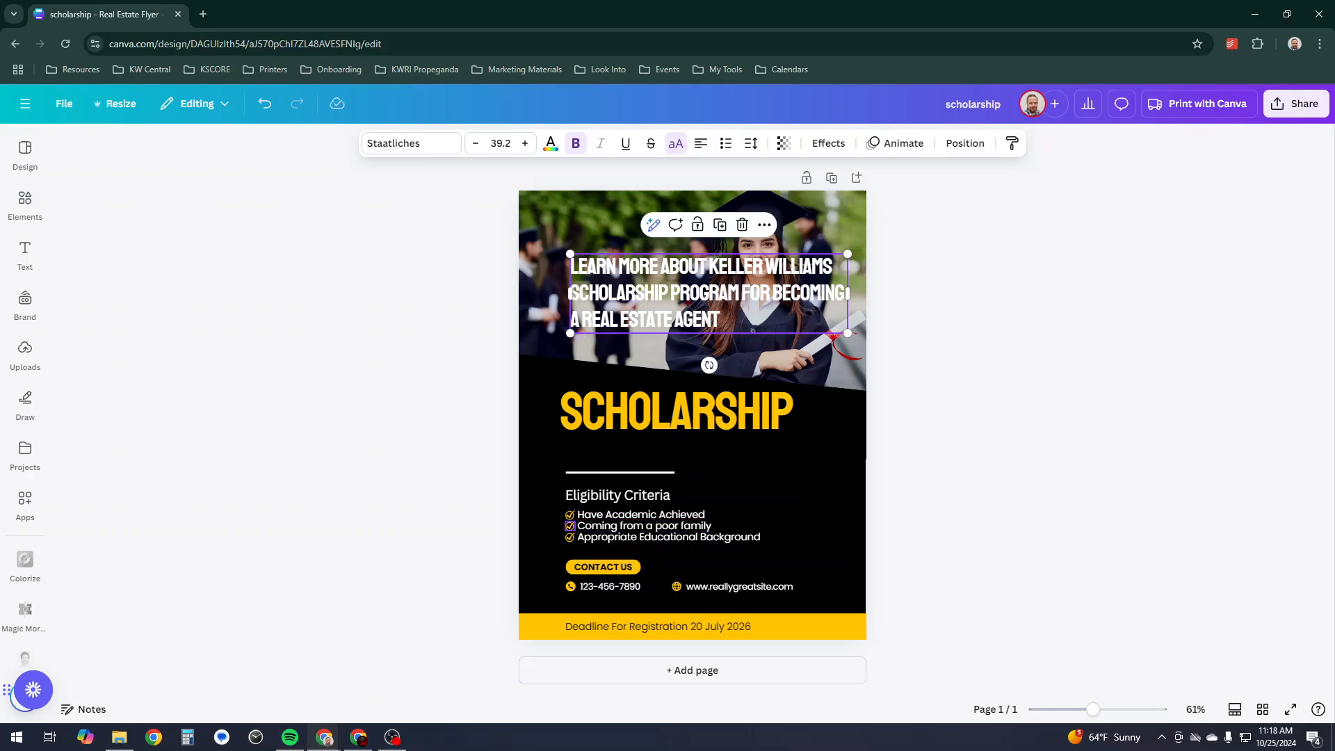
- Delete the phone and website row and shift the checklist and CONTACT US right and down
{"action": "left_click", "coordinate": [605, 526]}
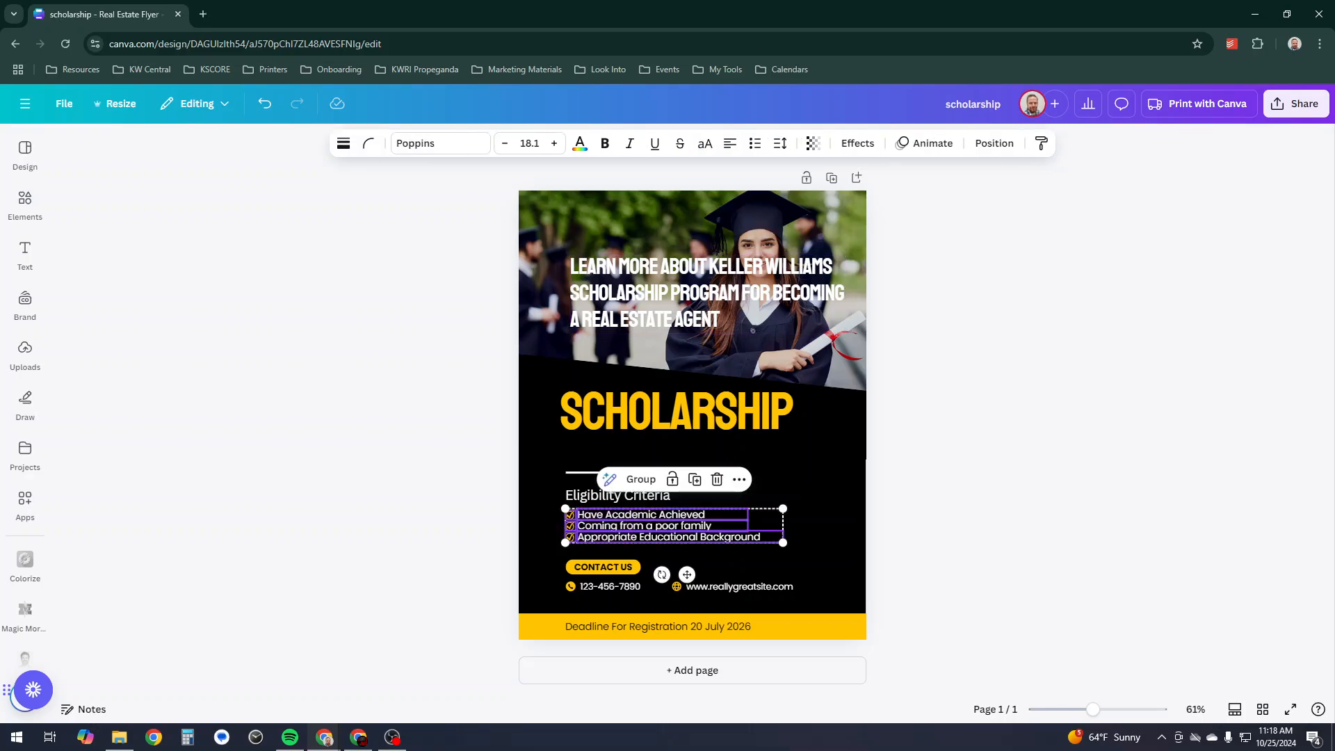
{"action": "left_click_drag", "start_coordinate": [605, 526], "coordinate": [714, 549]}
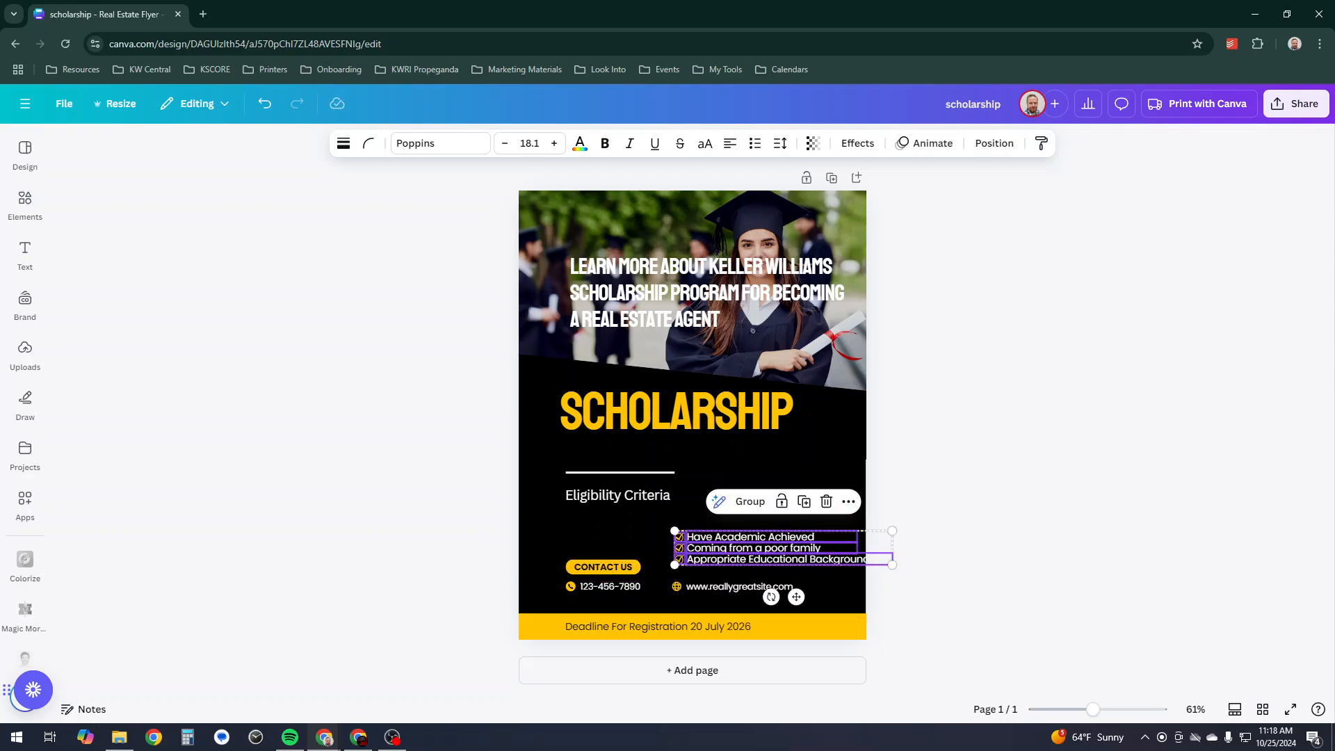
{"action": "left_click", "coordinate": [695, 586]}
{"action": "key", "text": "Delete"}
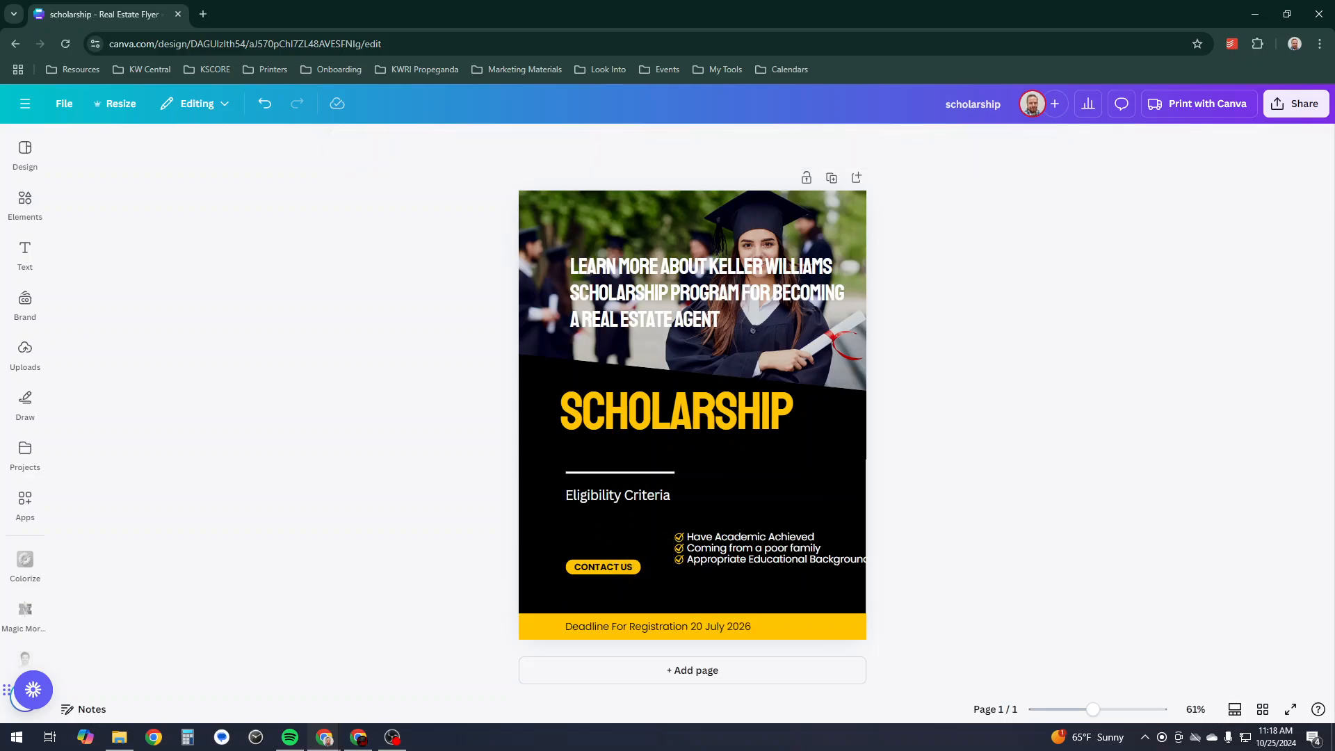
{"action": "left_click_drag", "start_coordinate": [897, 527], "coordinate": [554, 579]}
{"action": "left_click_drag", "start_coordinate": [695, 549], "coordinate": [695, 580]}
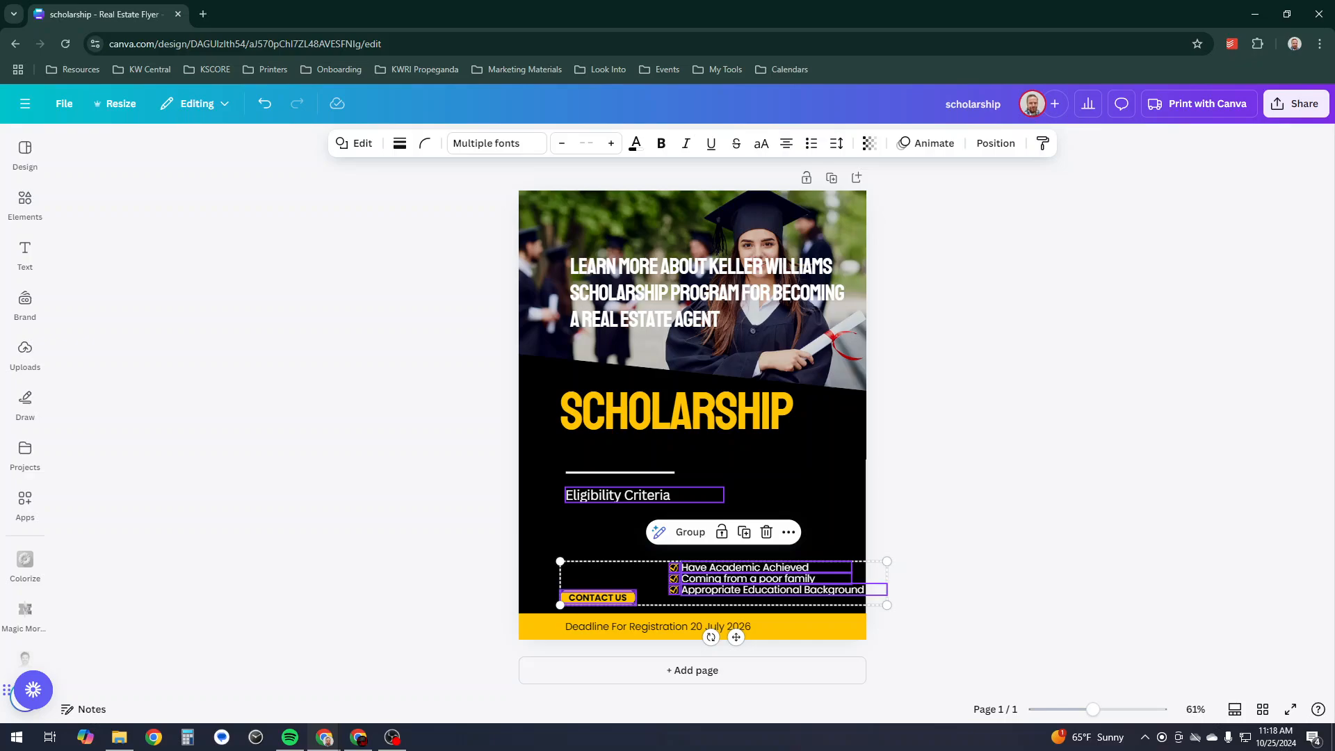
- Reposition SCHOLARSHIP, lower the Learn more heading, Eligibility Criteria and the white divider line
{"action": "left_click_drag", "start_coordinate": [678, 412], "coordinate": [678, 405]}
{"action": "left_click_drag", "start_coordinate": [703, 292], "coordinate": [723, 384]}
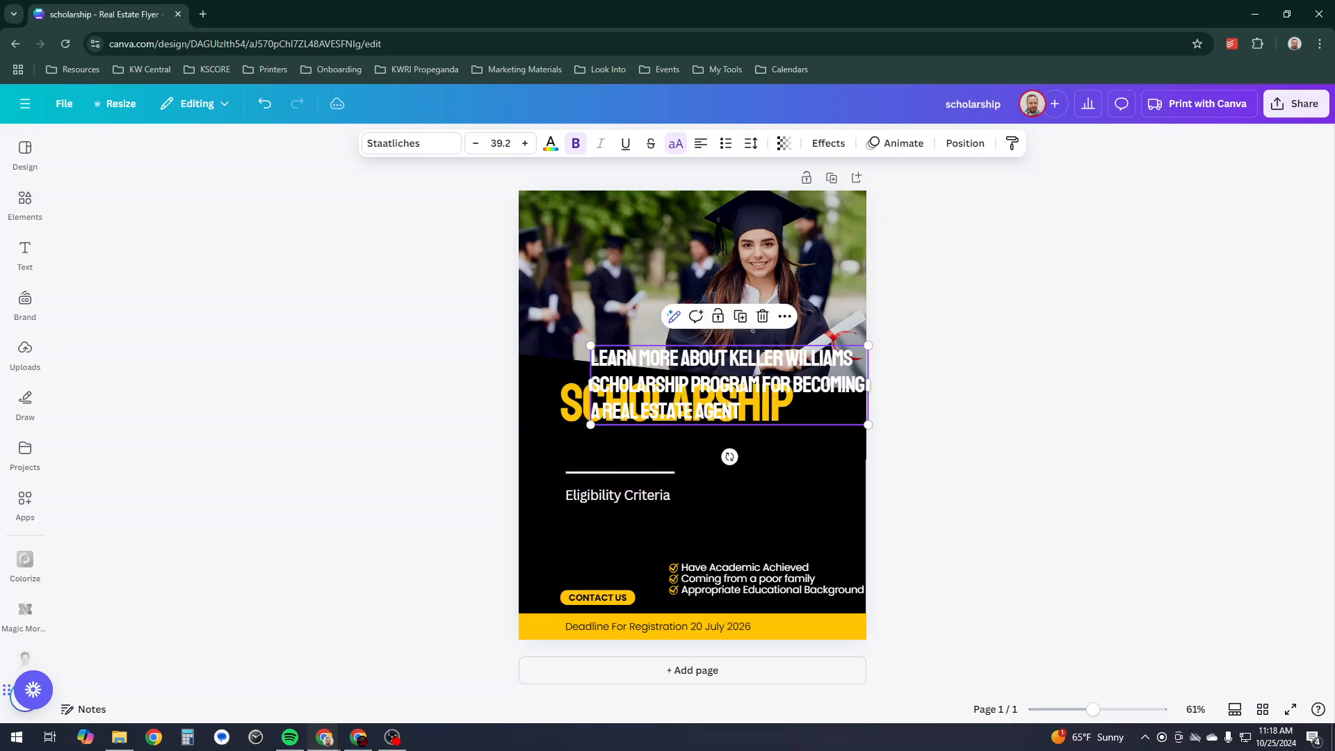
{"action": "left_click_drag", "start_coordinate": [626, 495], "coordinate": [629, 528]}
{"action": "left_click_drag", "start_coordinate": [730, 391], "coordinate": [701, 474]}
{"action": "key", "text": "Escape"}
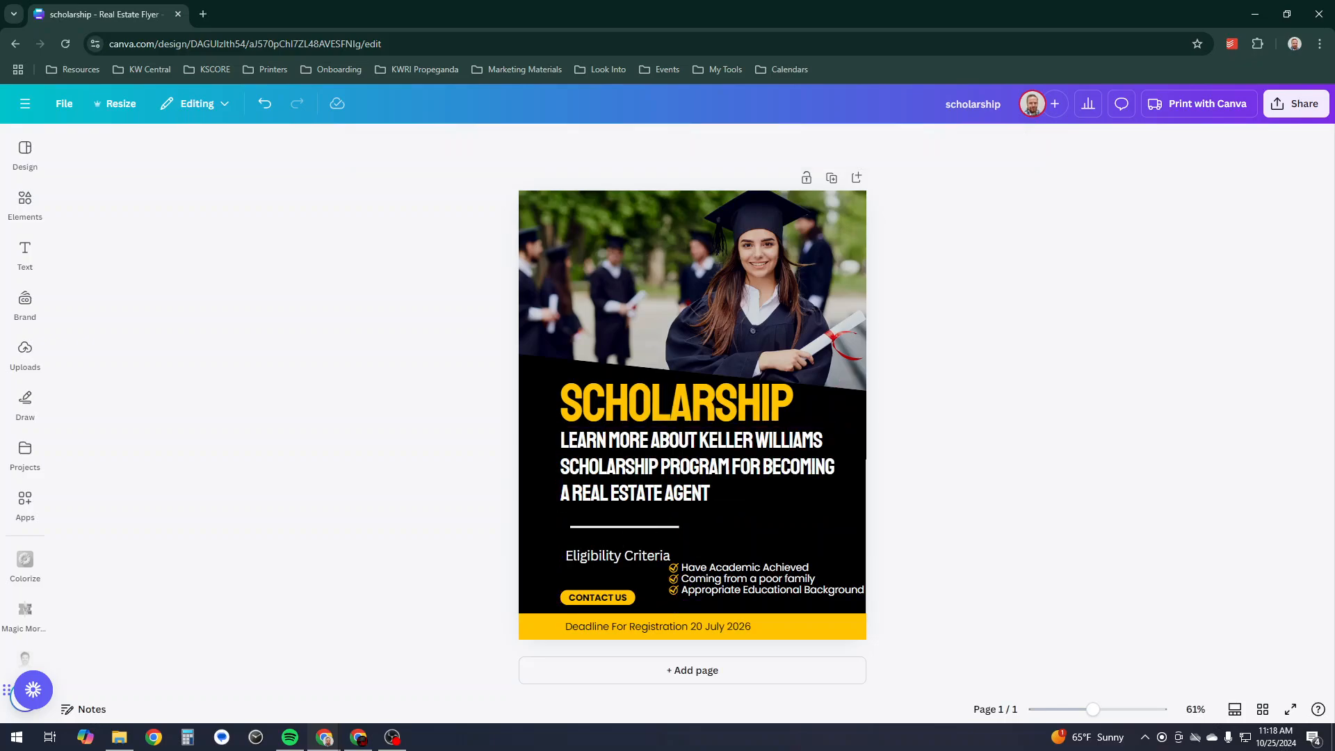
- Shorten the graduation photo and move SCHOLARSHIP up just beneath it
{"action": "left_click", "coordinate": [693, 390]}
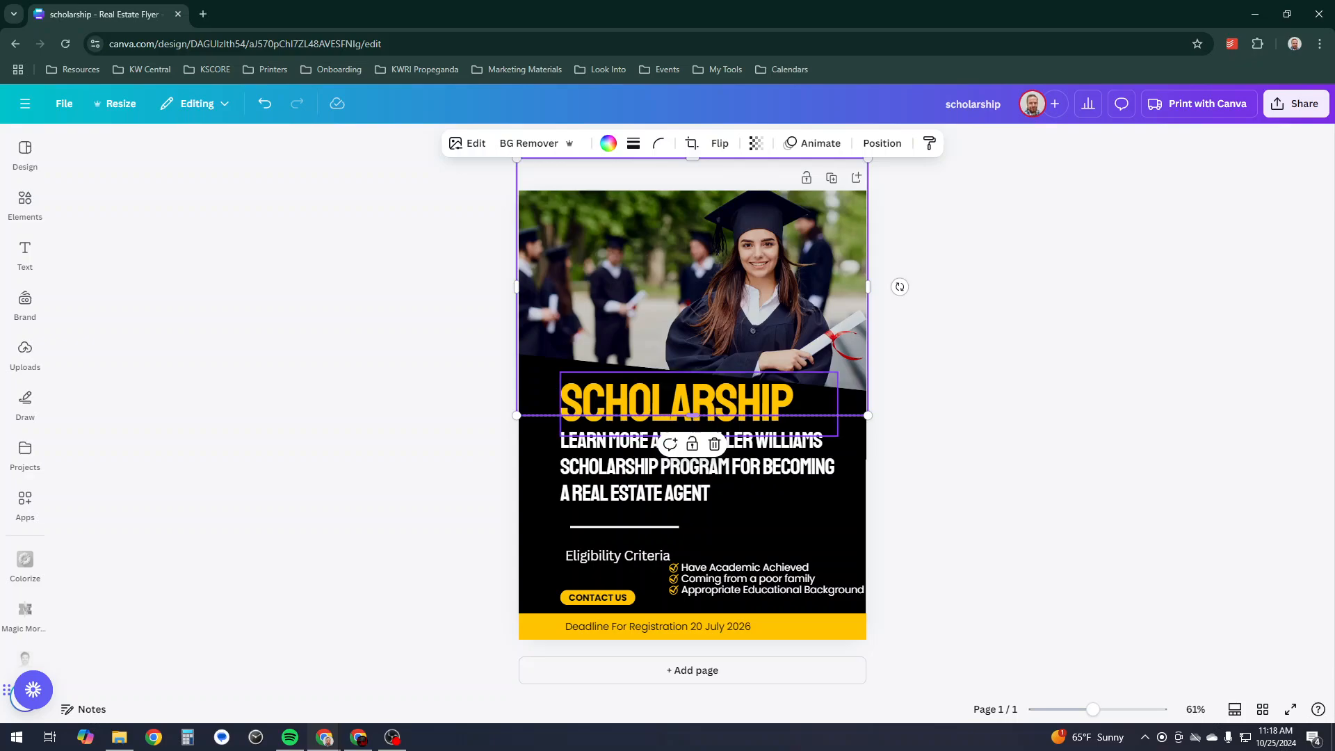
{"action": "left_click_drag", "start_coordinate": [693, 416], "coordinate": [692, 355]}
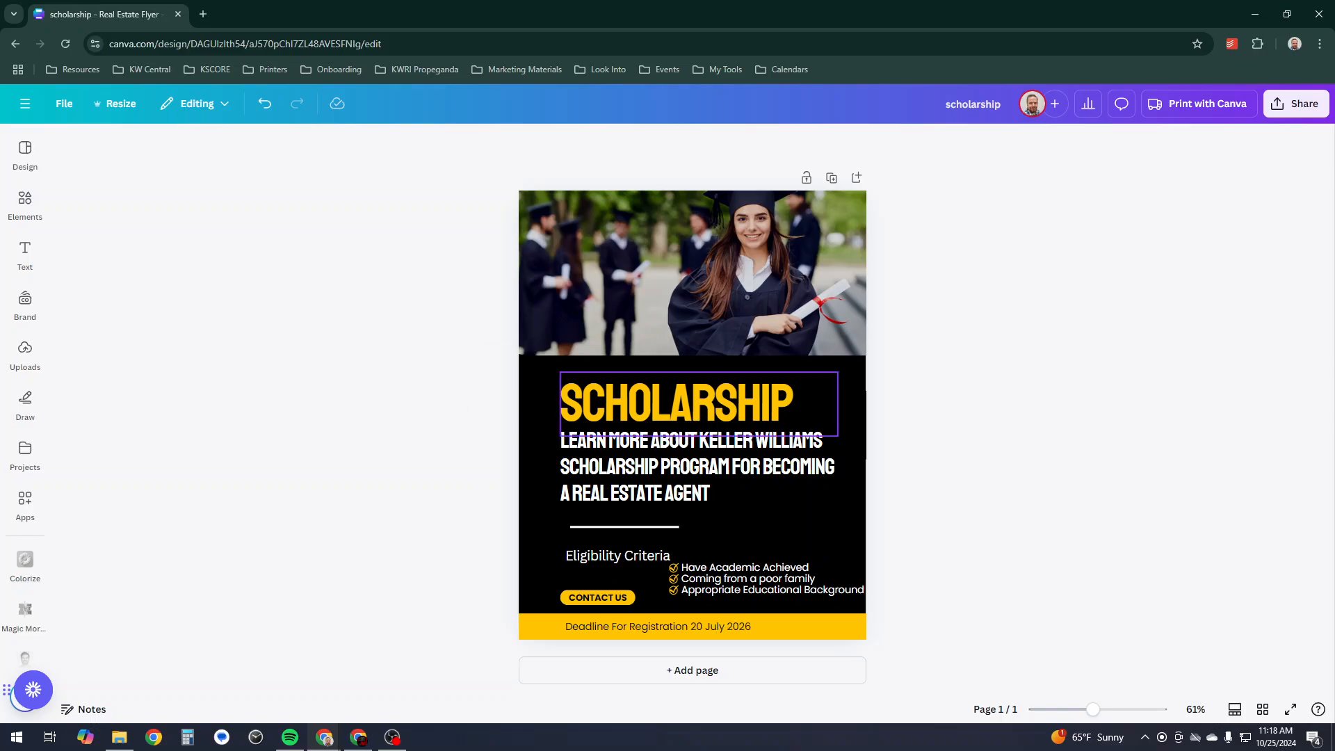
{"action": "mouse_move", "coordinate": [667, 403]}
{"action": "left_mouse_down"}
{"action": "mouse_move", "coordinate": [659, 379]}
{"action": "mouse_move", "coordinate": [676, 383]}
{"action": "mouse_move", "coordinate": [662, 380]}
{"action": "left_mouse_up"}
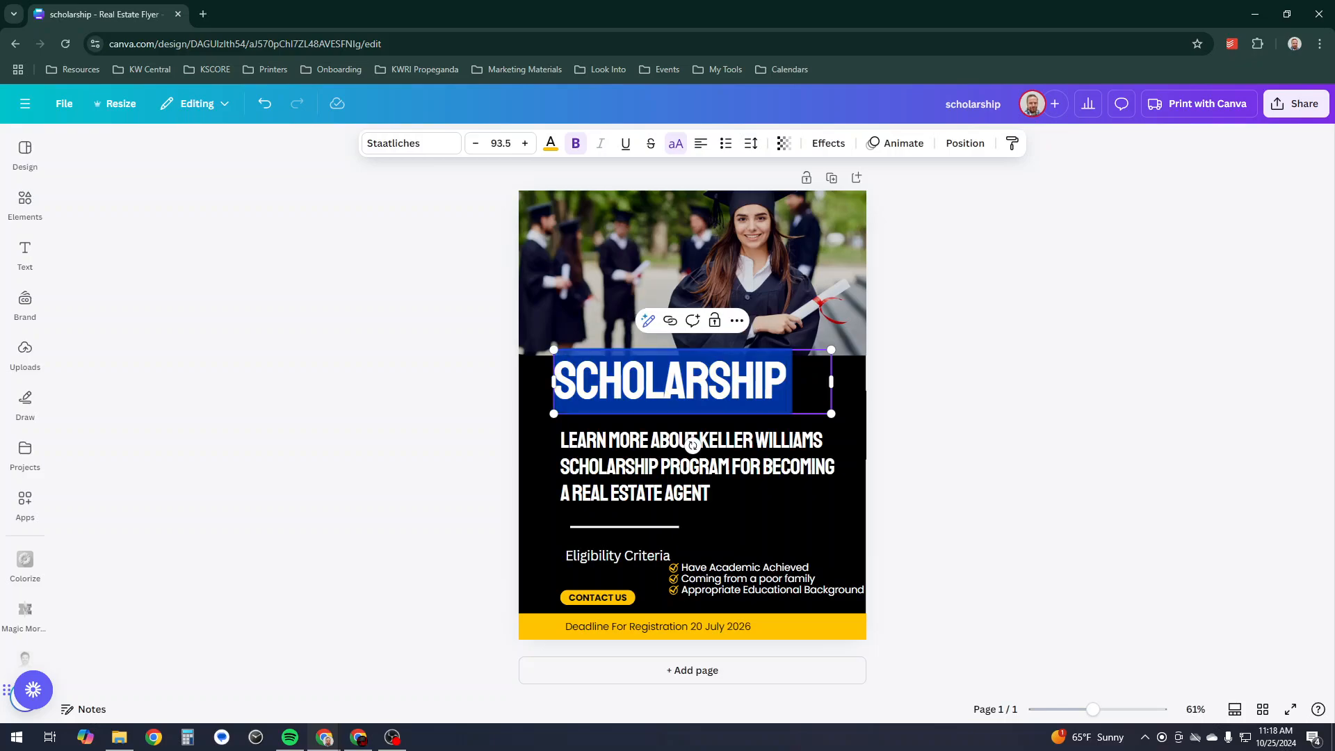
- Add REAL ESTATE SCHOOL before SCHOLARSHIP, widen the title box, and set font size 81.5
{"action": "type", "text": "REAL ESTATE"}
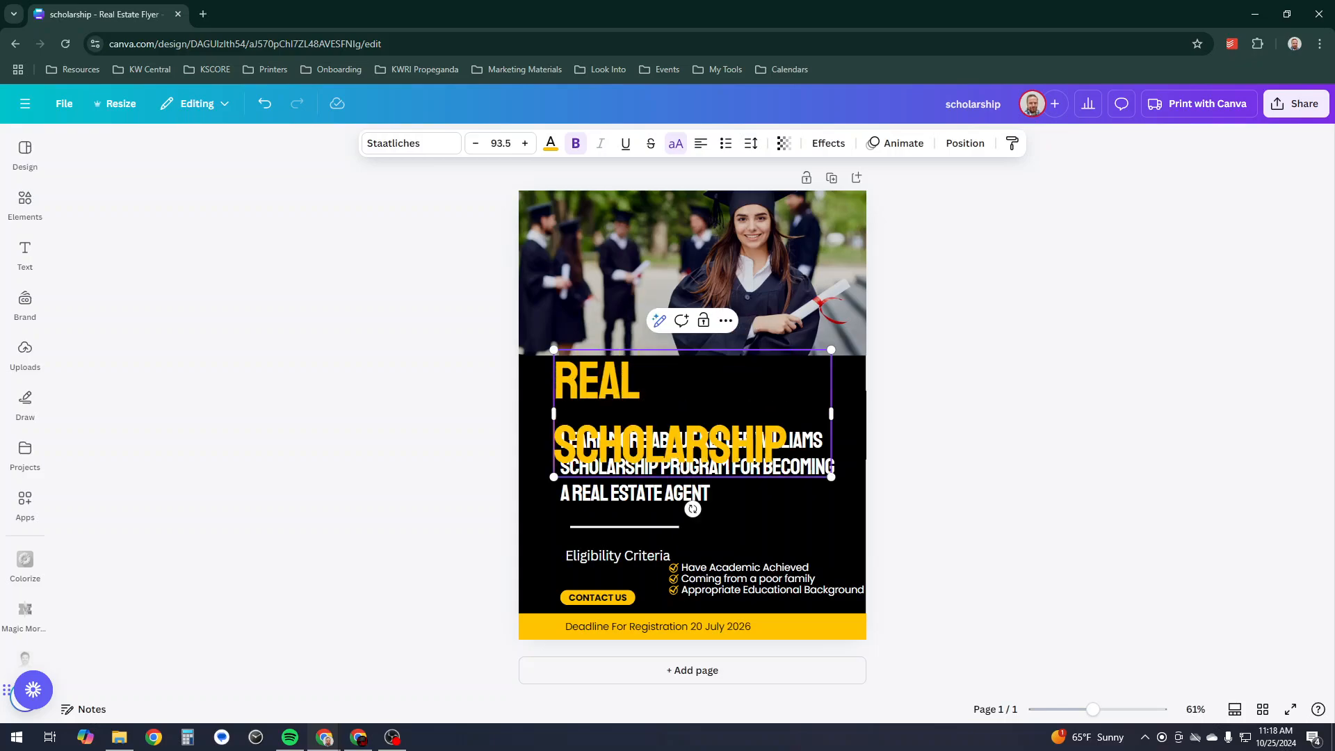
{"action": "type", "text": " SCHOOL"}
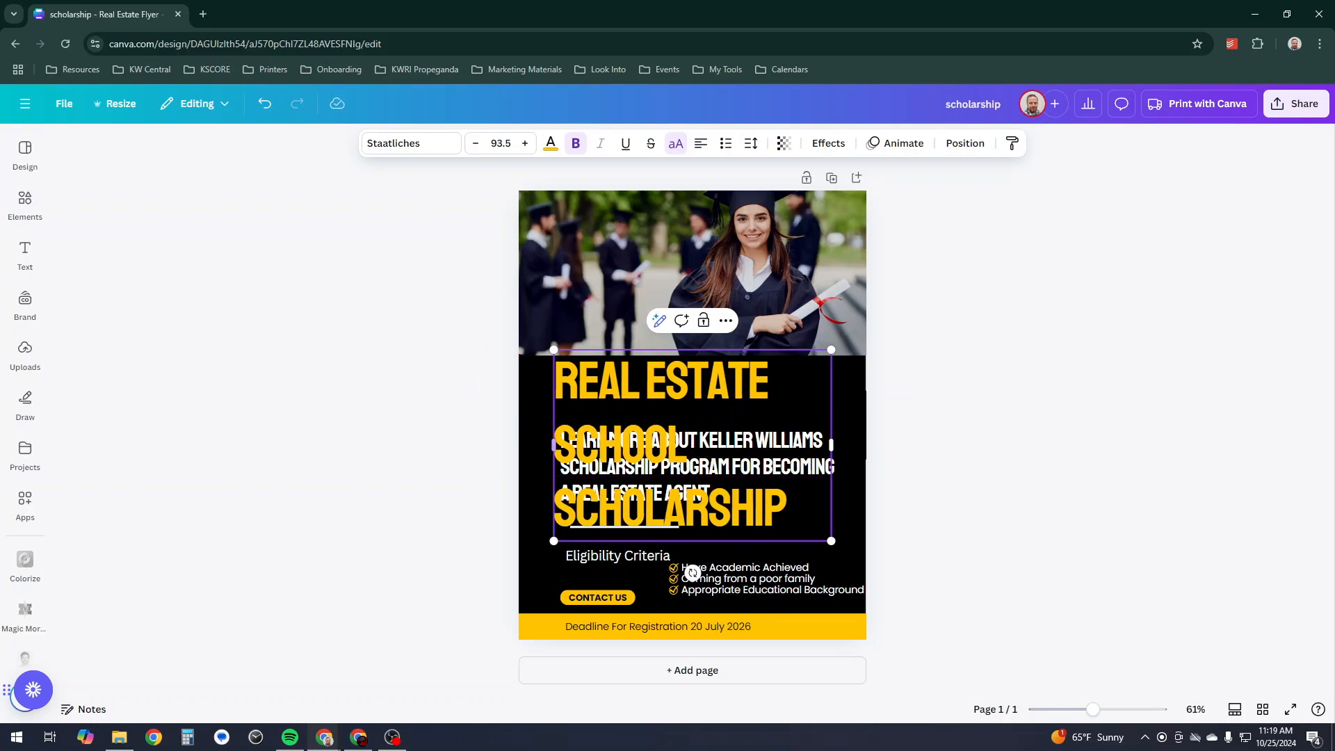
{"action": "left_click_drag", "start_coordinate": [555, 445], "coordinate": [526, 445]}
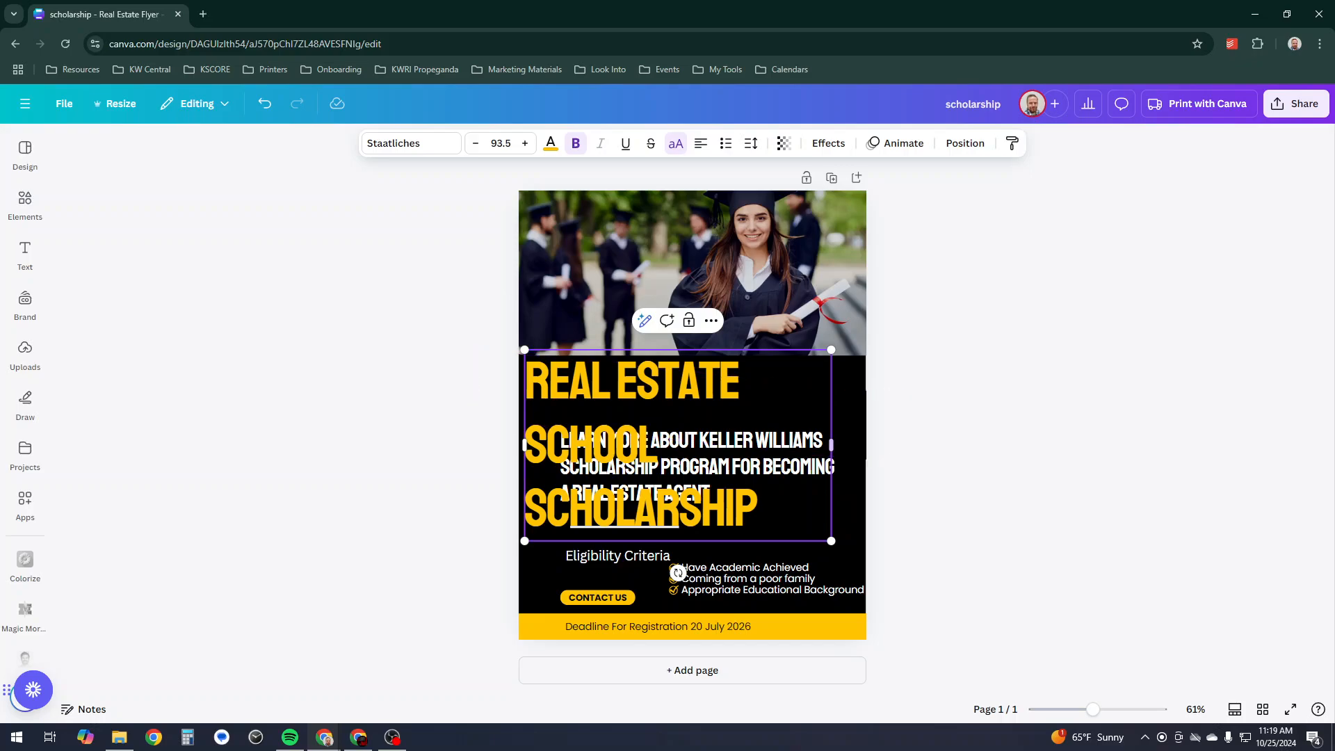
{"action": "left_click_drag", "start_coordinate": [831, 445], "coordinate": [858, 445]}
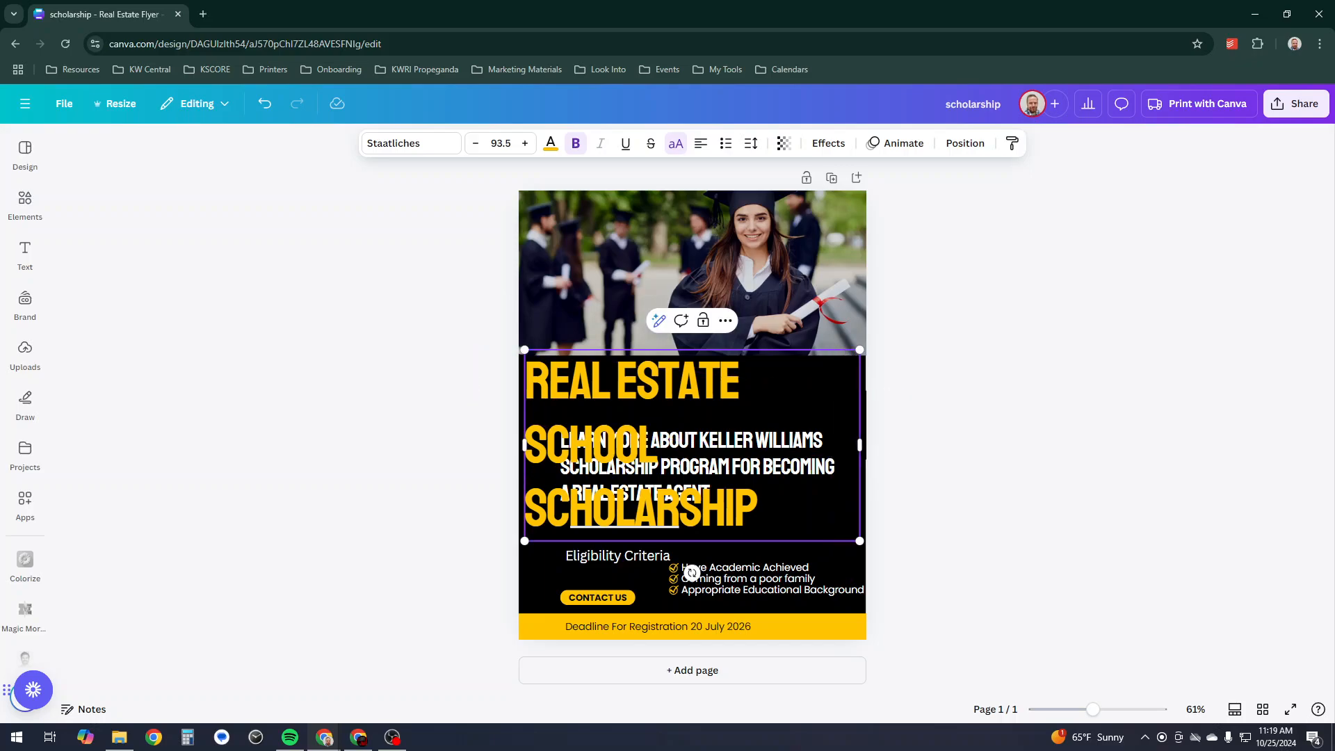
{"action": "left_click_drag", "start_coordinate": [525, 445], "coordinate": [532, 445]}
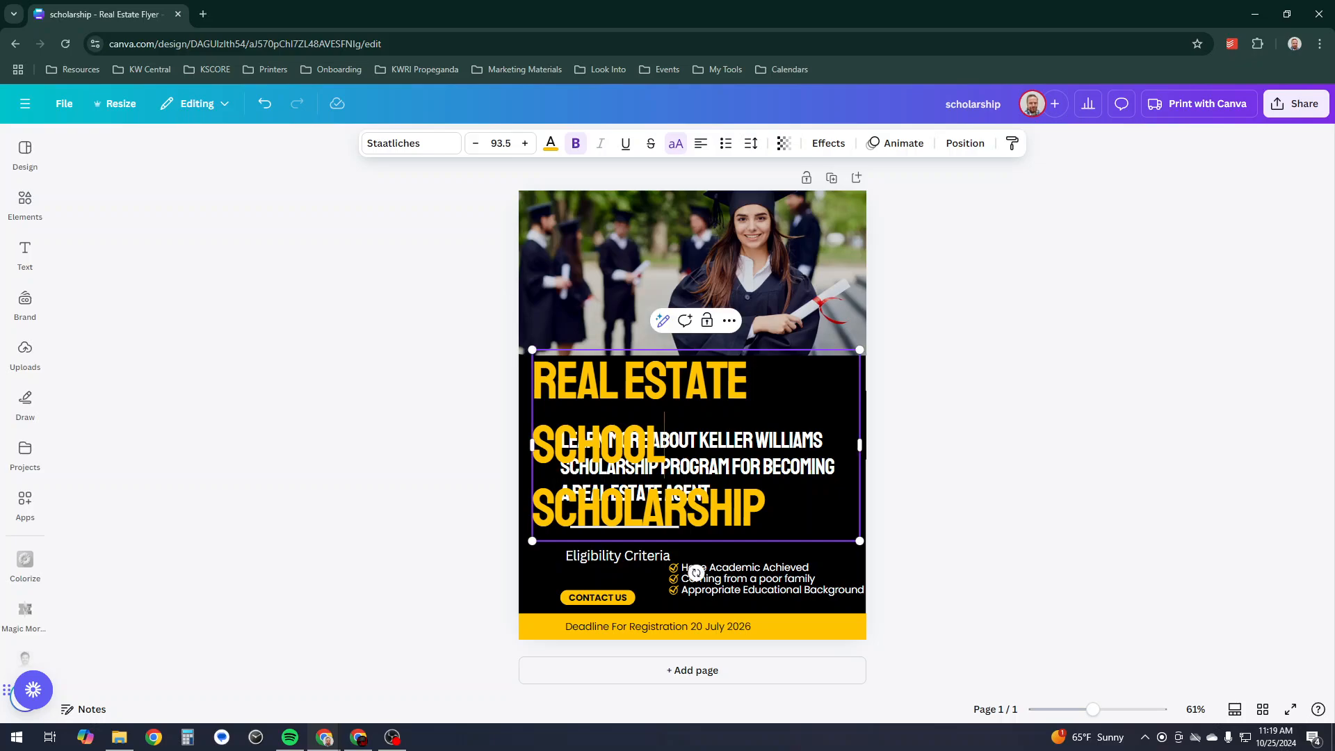
{"action": "left_click_drag", "start_coordinate": [764, 514], "coordinate": [532, 381]}
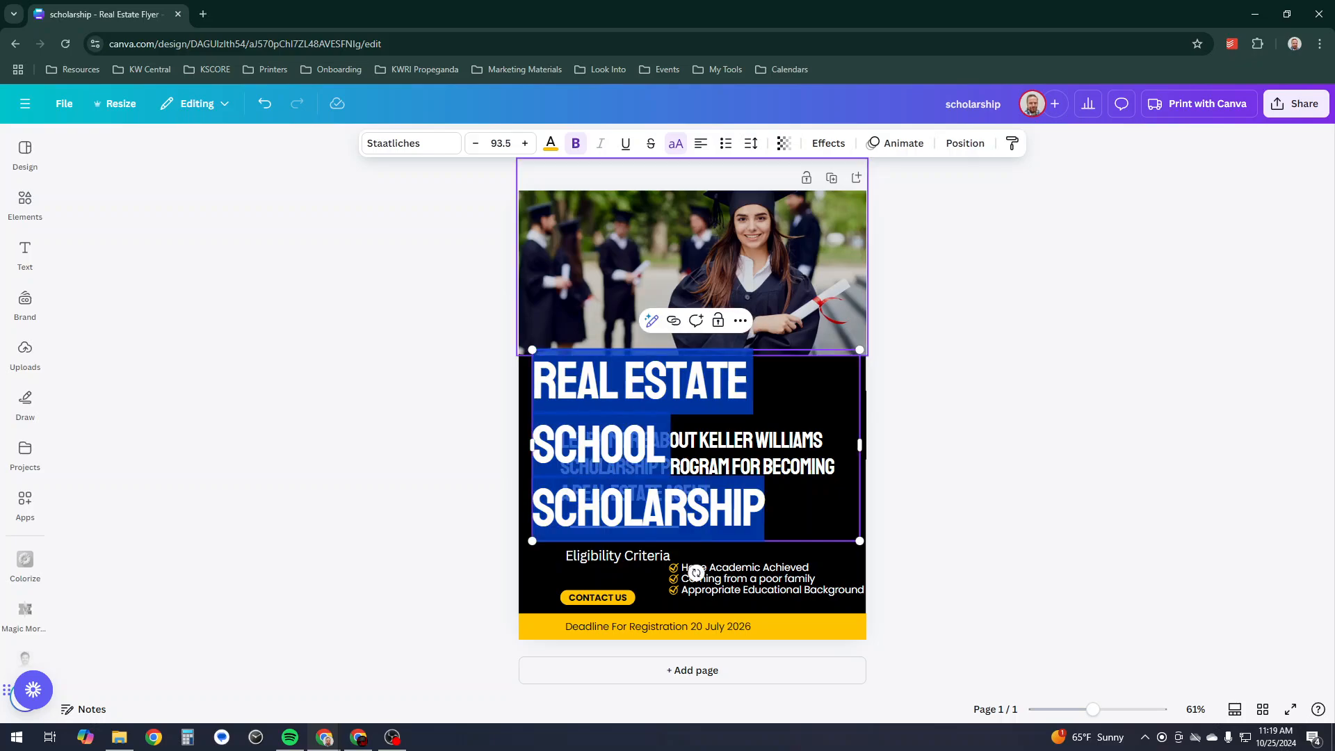
{"action": "left_click", "coordinate": [476, 143]}
{"action": "left_click", "coordinate": [476, 143]}
{"action": "left_click", "coordinate": [475, 143]}
{"action": "left_click", "coordinate": [476, 143]}
{"action": "left_click", "coordinate": [476, 143]}
{"action": "left_click", "coordinate": [476, 143]}
{"action": "left_click", "coordinate": [475, 144]}
{"action": "left_click", "coordinate": [476, 143]}
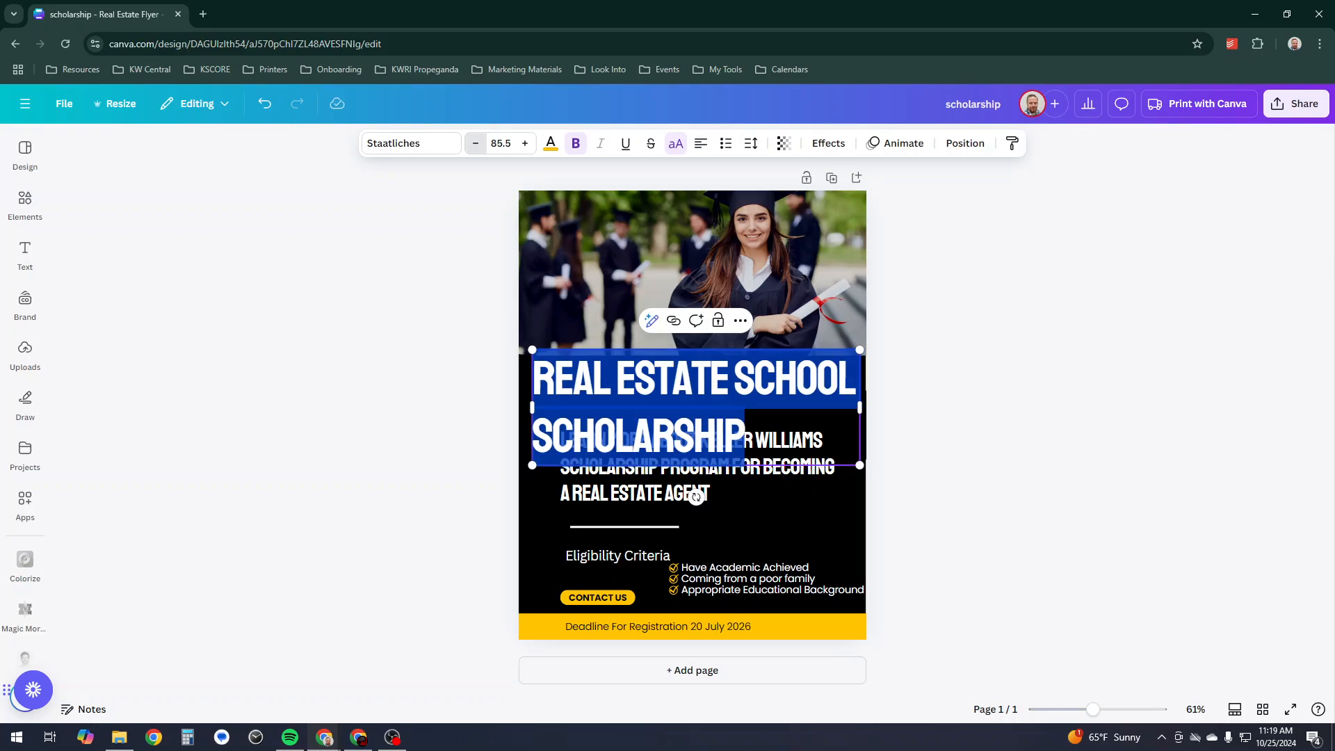
{"action": "left_click", "coordinate": [476, 143]}
{"action": "left_click", "coordinate": [476, 143]}
{"action": "left_click", "coordinate": [476, 143]}
{"action": "left_click", "coordinate": [476, 143]}
- Tighten the title's line spacing and move the Learn more heading beneath it
{"action": "left_click", "coordinate": [751, 143]}
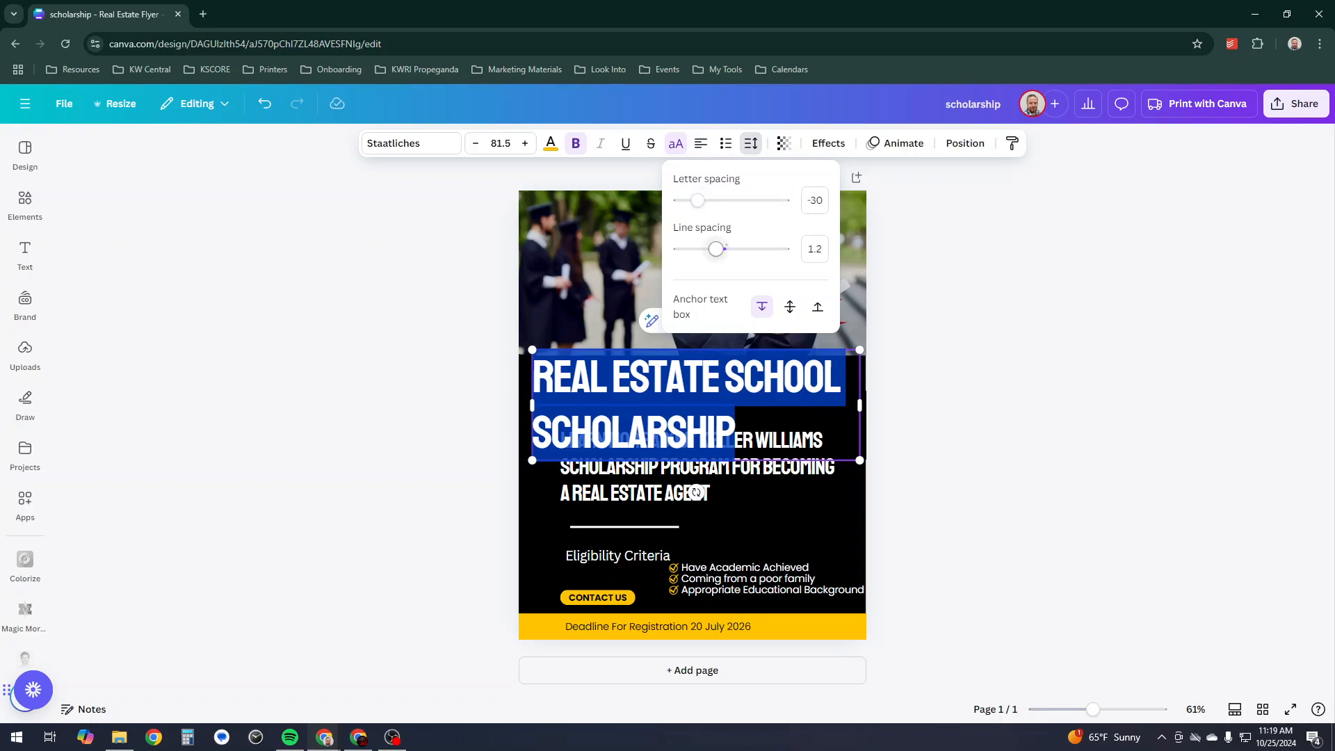
{"action": "left_click_drag", "start_coordinate": [717, 249], "coordinate": [701, 249]}
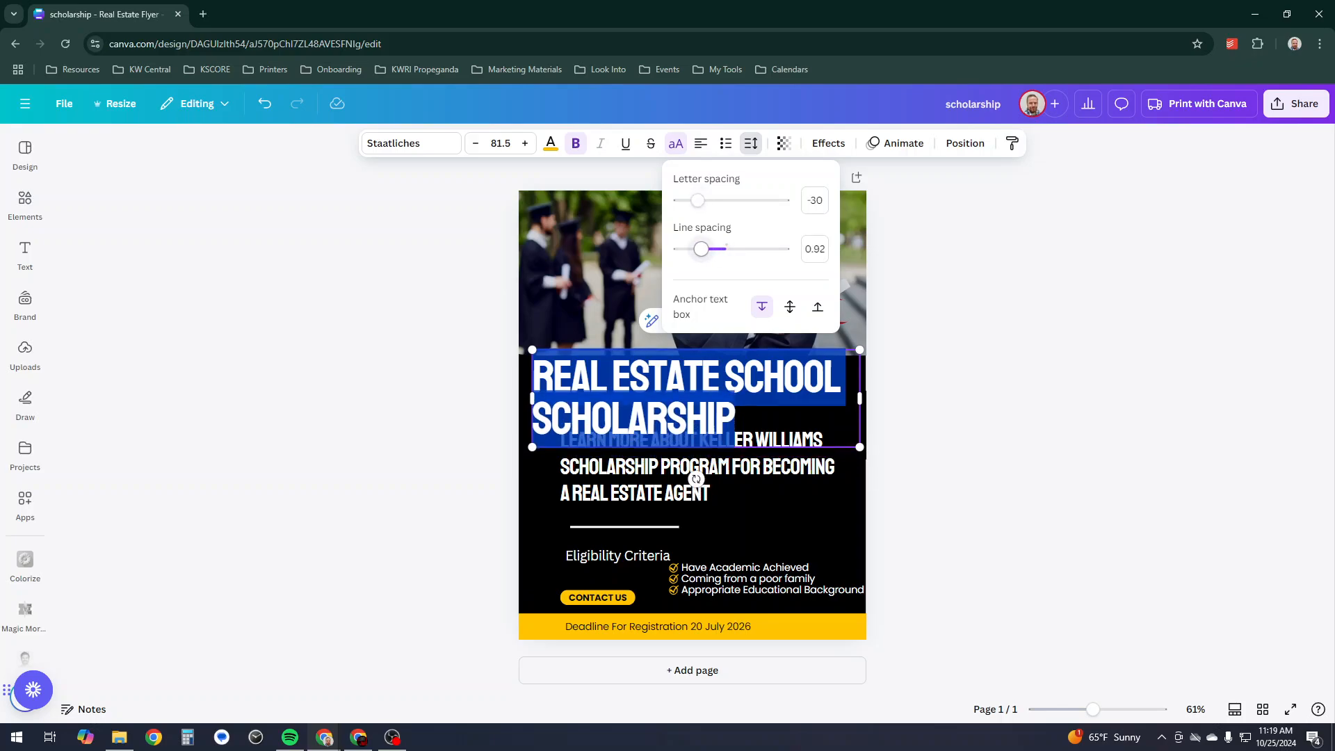
{"action": "key", "text": "Escape"}
{"action": "key", "text": "Escape"}
{"action": "key", "text": "Escape"}
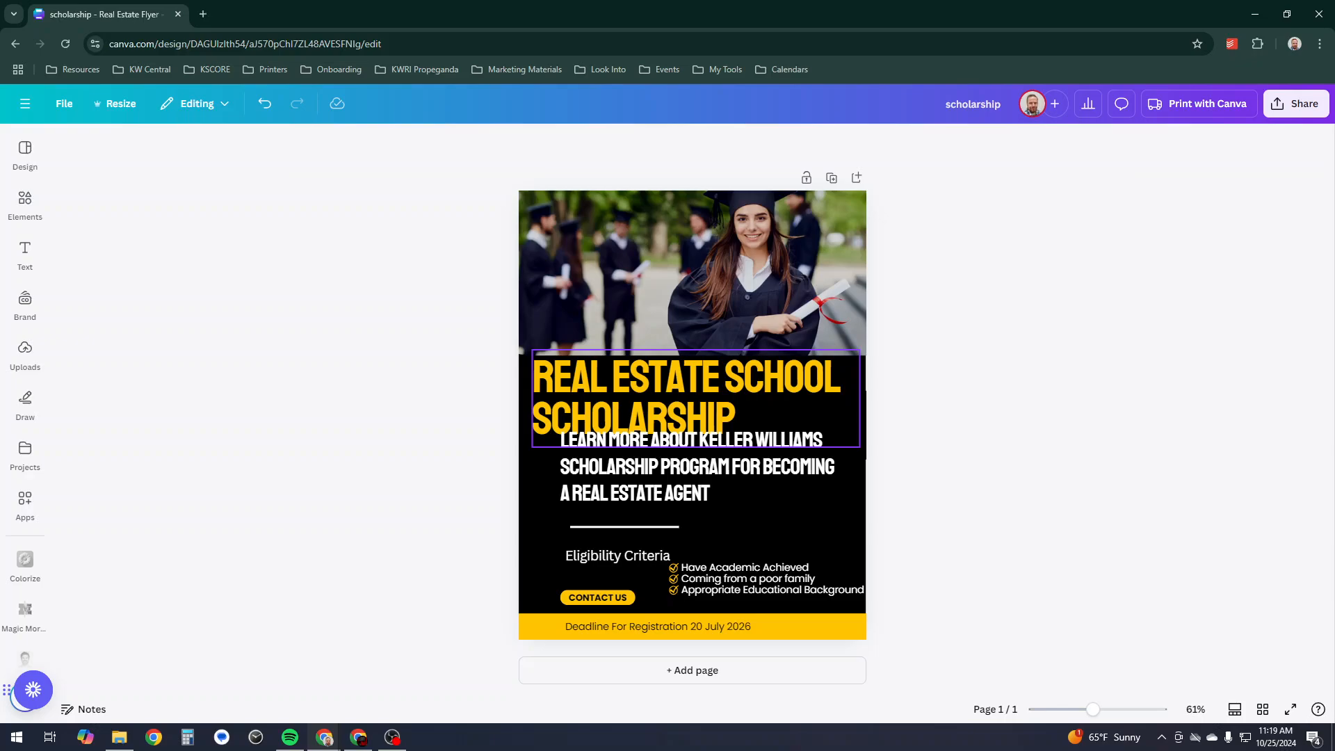
{"action": "left_click_drag", "start_coordinate": [695, 466], "coordinate": [668, 487]}
{"action": "left_click_drag", "start_coordinate": [696, 411], "coordinate": [691, 417]}
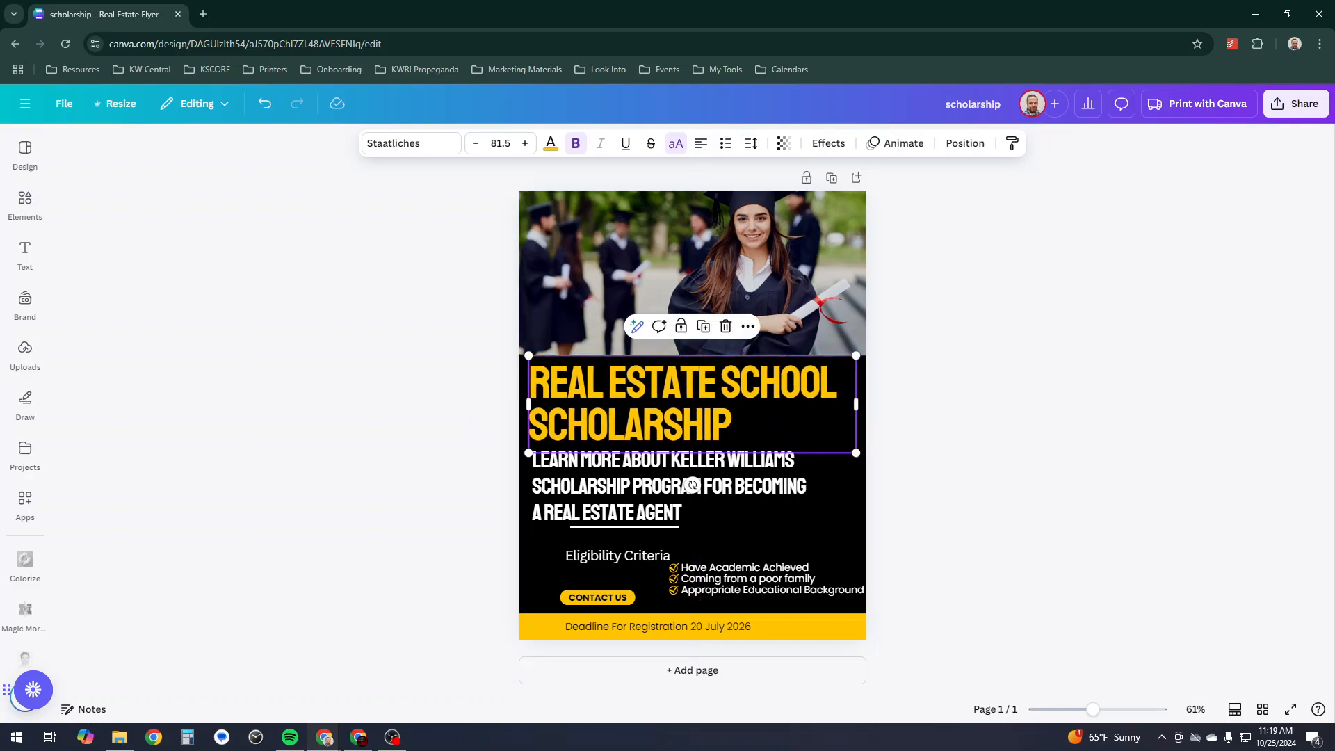
- Stretch the graduation photo's bottom edge down and lower it slightly so it reaches behind the title
{"action": "left_click", "coordinate": [932, 410]}
{"action": "left_click", "coordinate": [723, 292]}
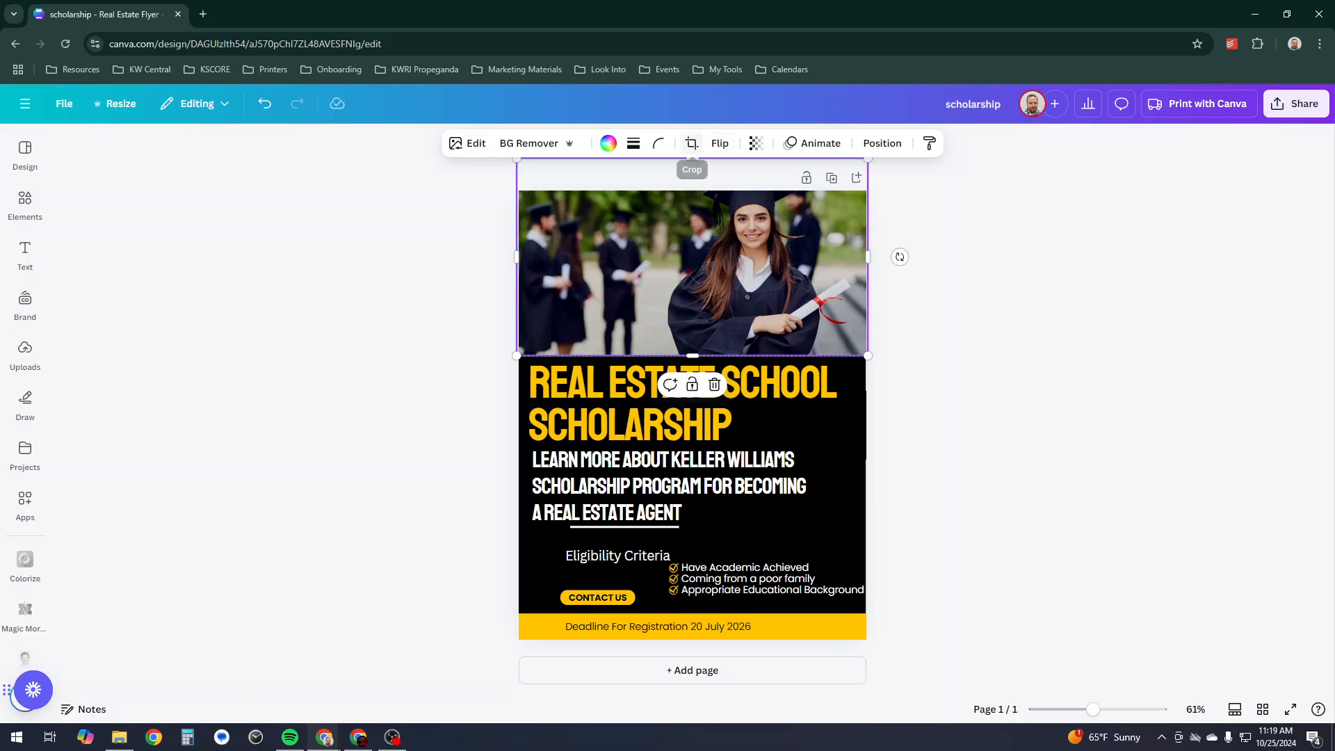
{"action": "left_click", "coordinate": [691, 144]}
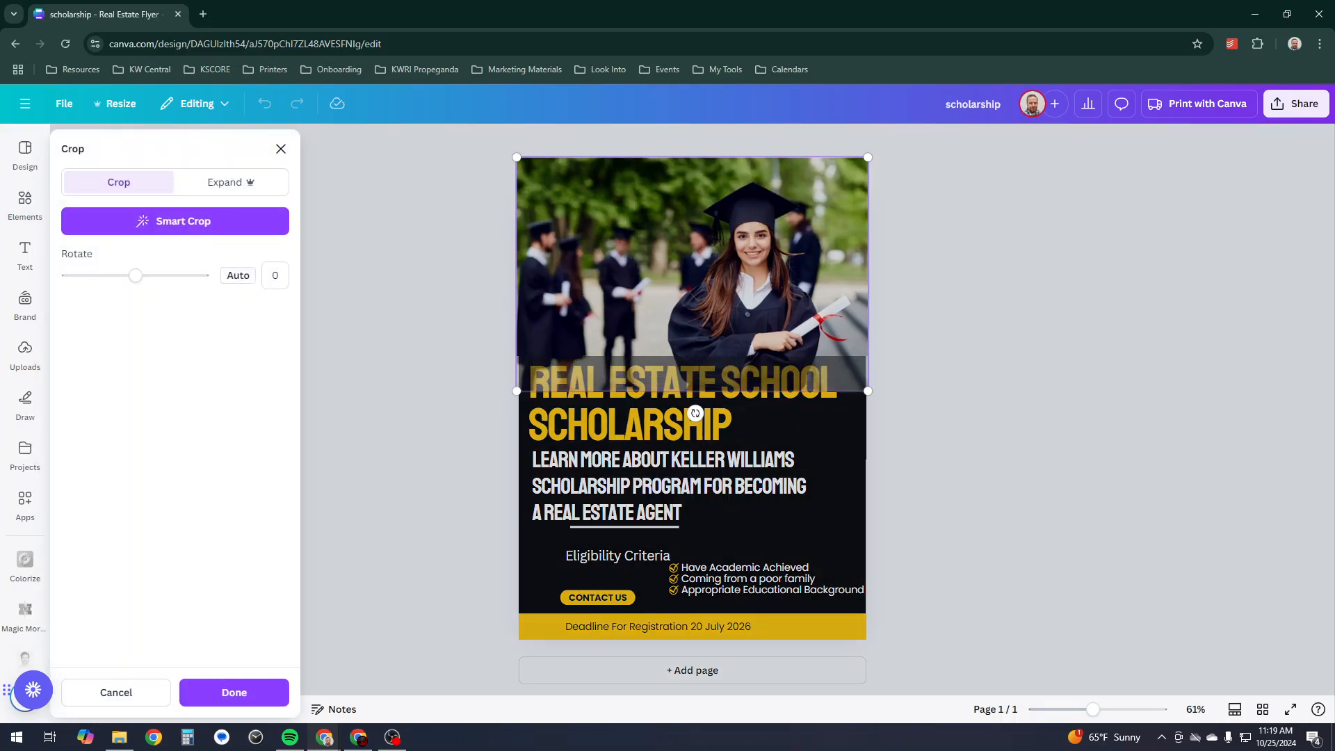
{"action": "key", "text": "Return"}
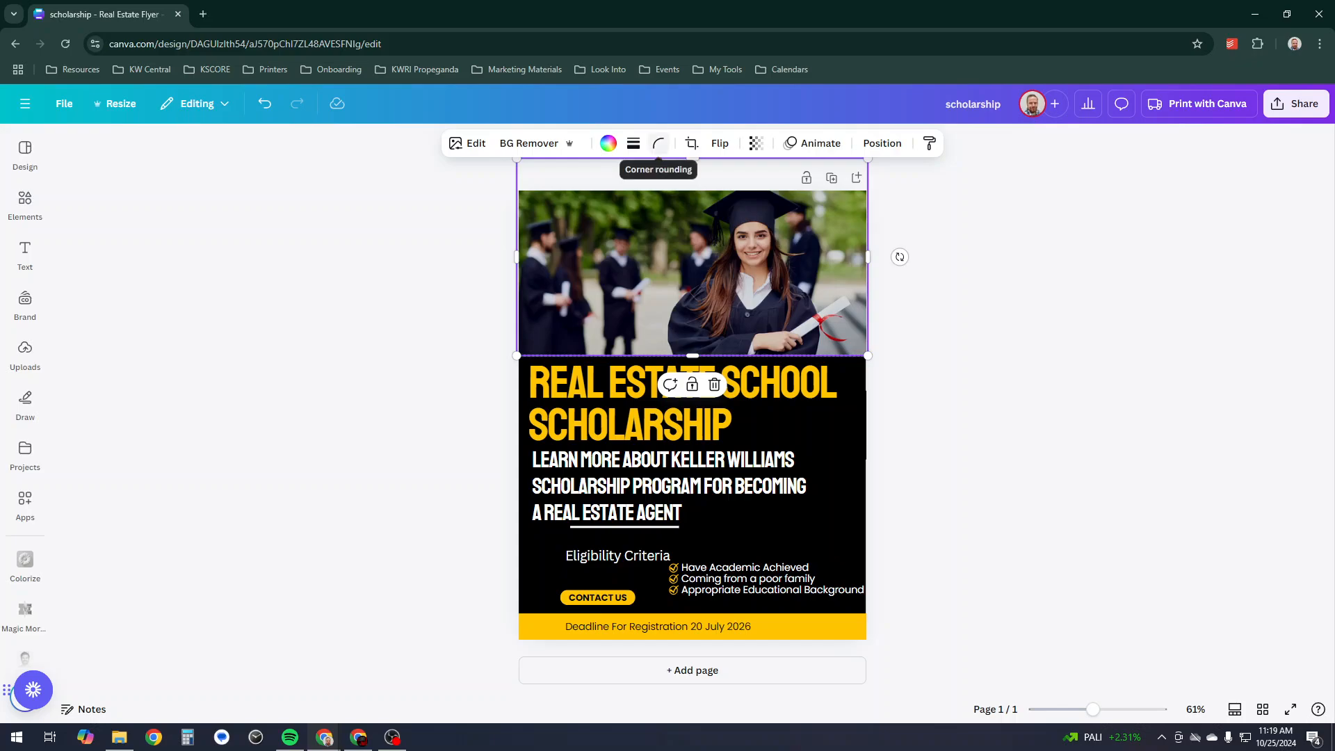
{"action": "left_click", "coordinate": [692, 143]}
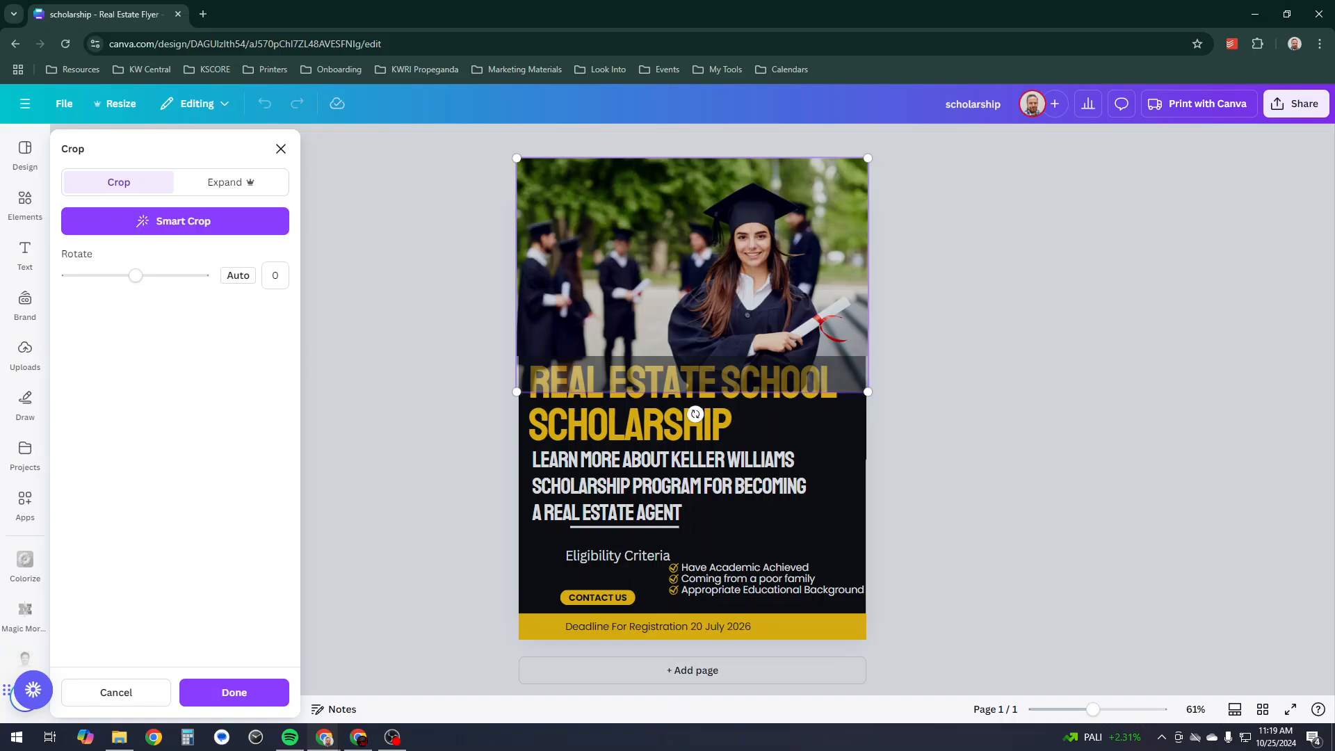
{"action": "key", "text": "Return"}
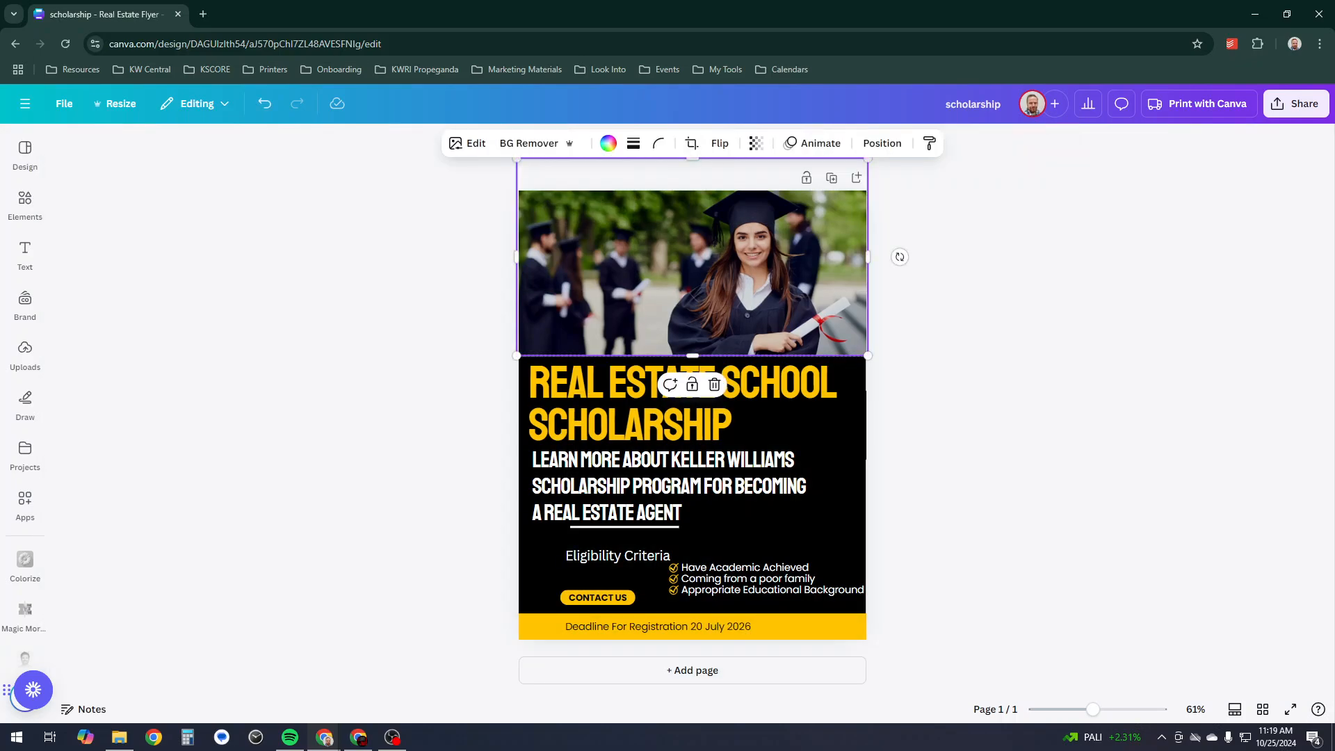
{"action": "left_click_drag", "start_coordinate": [693, 355], "coordinate": [692, 382]}
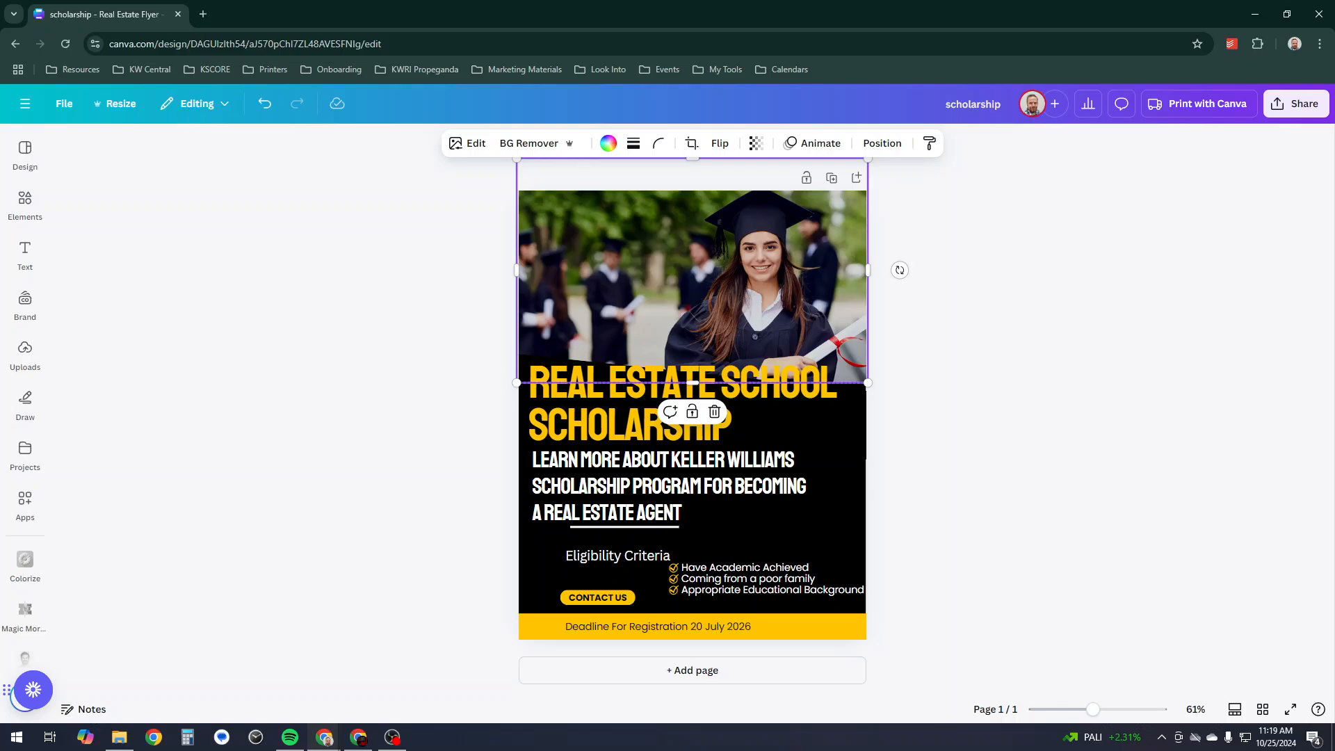
{"action": "left_click_drag", "start_coordinate": [693, 278], "coordinate": [695, 292]}
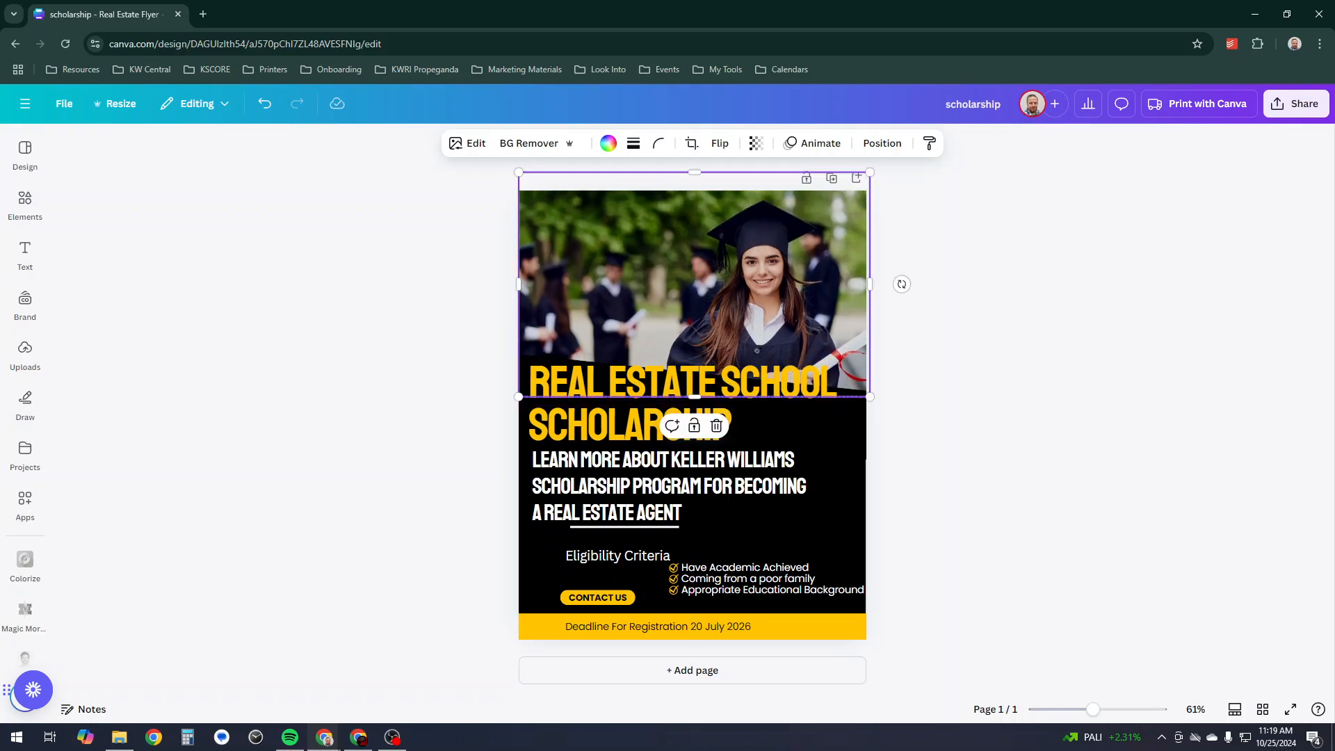
{"action": "left_click", "coordinate": [973, 299]}
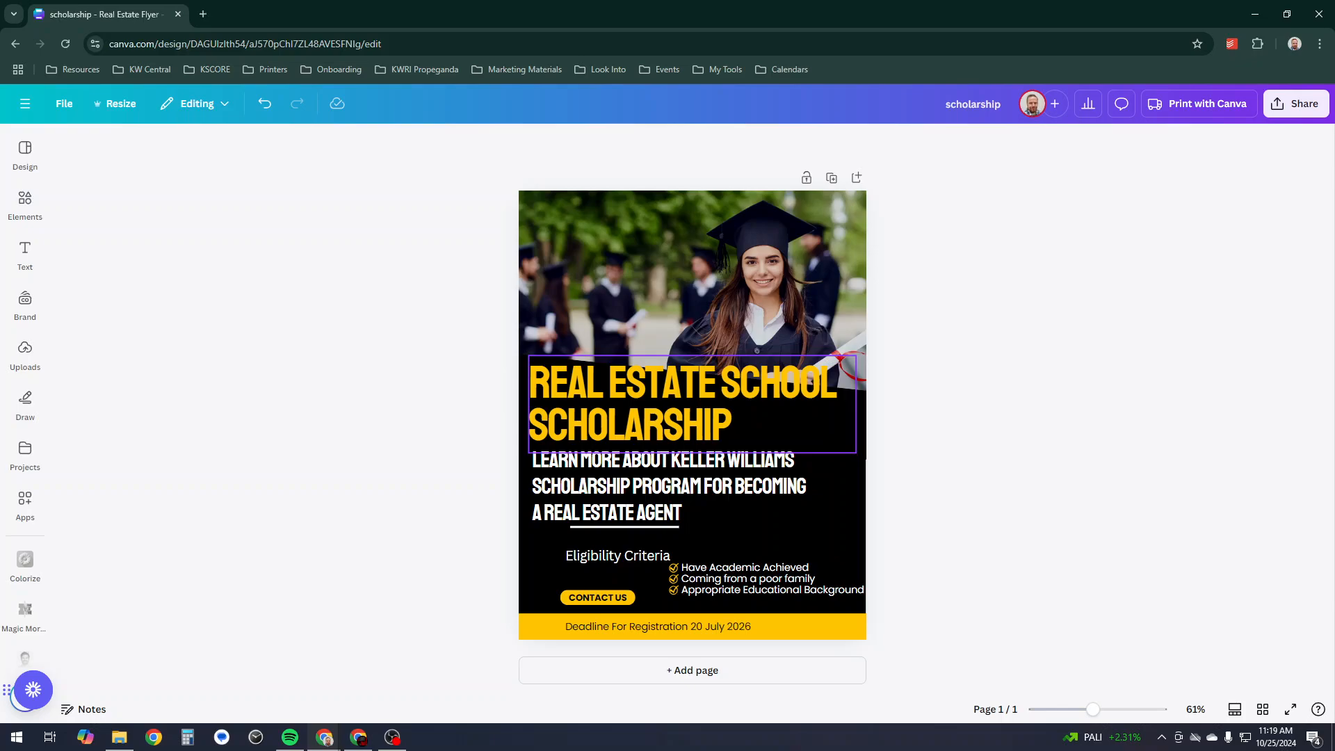
- Move the photo and title up slightly, the Learn more heading under the title, and the divider up-left
{"action": "left_click", "coordinate": [692, 438]}
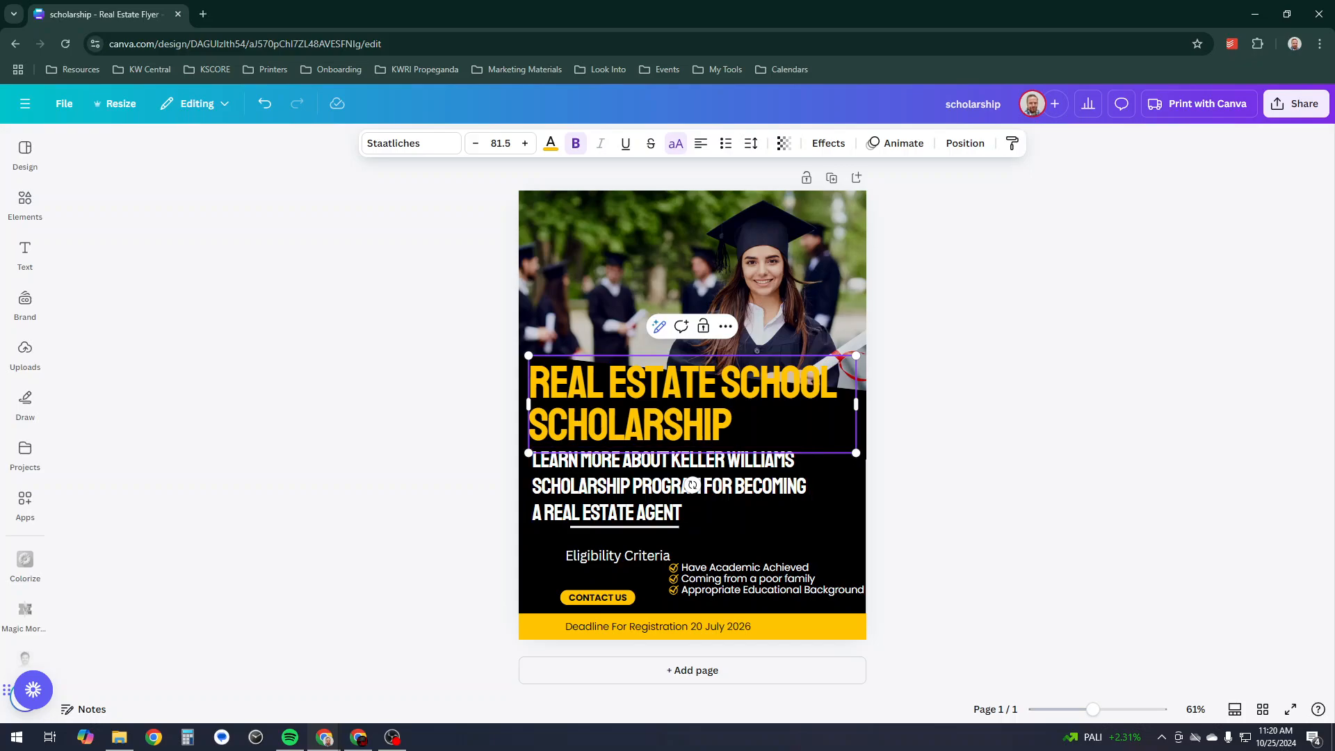
{"action": "left_click", "coordinate": [694, 278]}
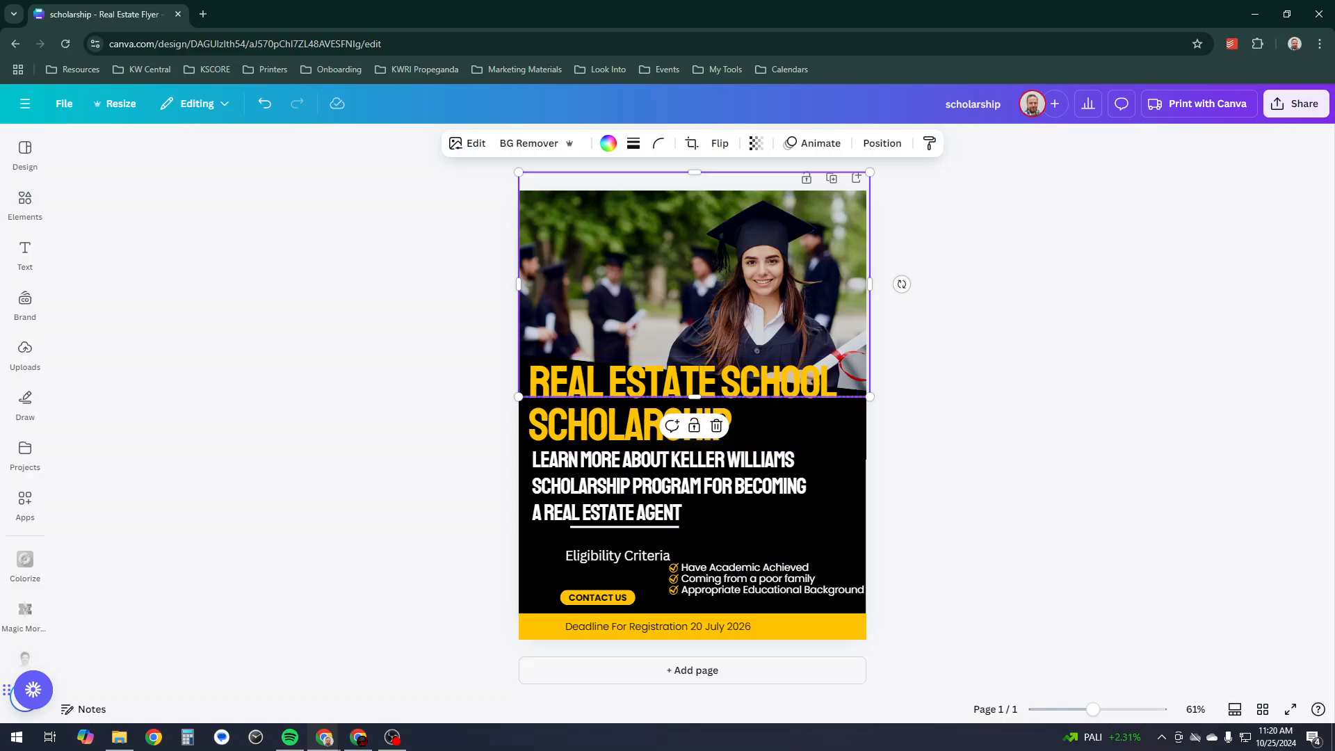
{"action": "left_click", "coordinate": [480, 293]}
{"action": "left_click_drag", "start_coordinate": [694, 278], "coordinate": [694, 271]}
{"action": "left_click_drag", "start_coordinate": [626, 417], "coordinate": [626, 408]}
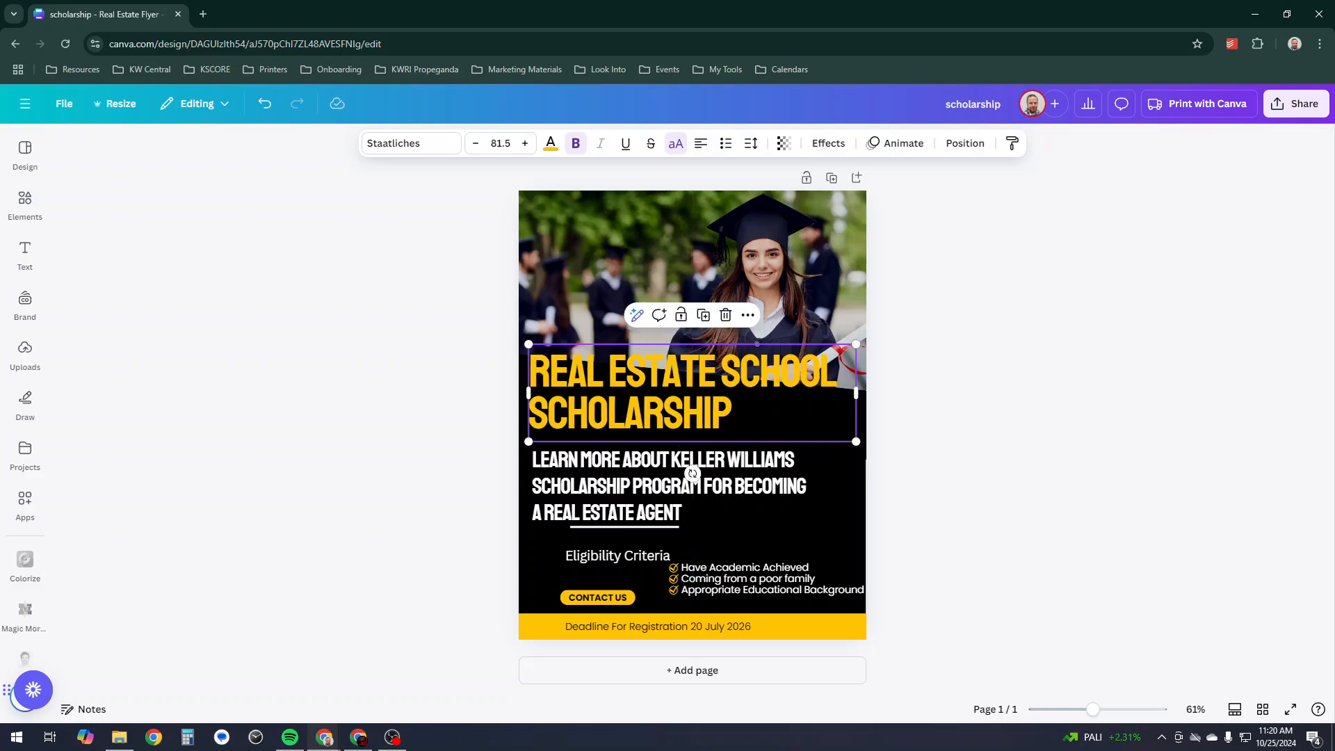
{"action": "left_click", "coordinate": [640, 487]}
{"action": "left_click_drag", "start_coordinate": [640, 486], "coordinate": [636, 471]}
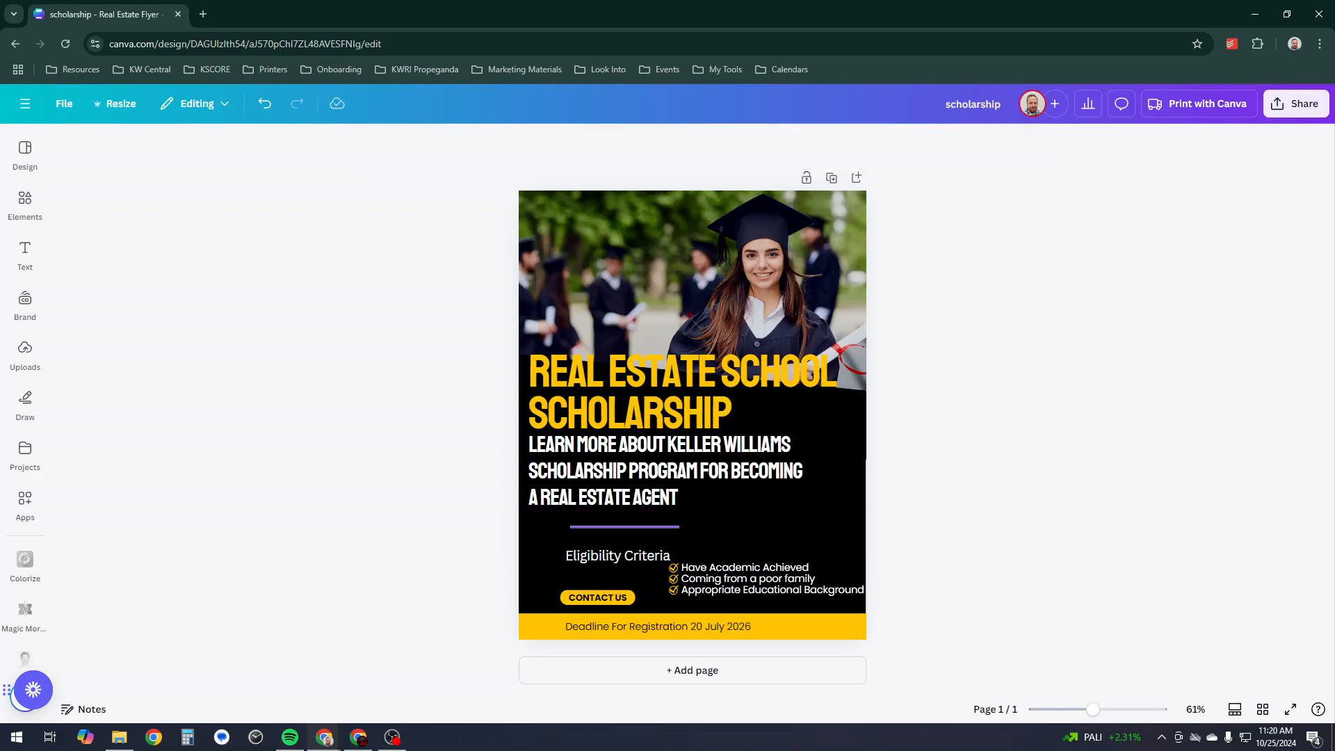
{"action": "left_click_drag", "start_coordinate": [625, 527], "coordinate": [582, 515]}
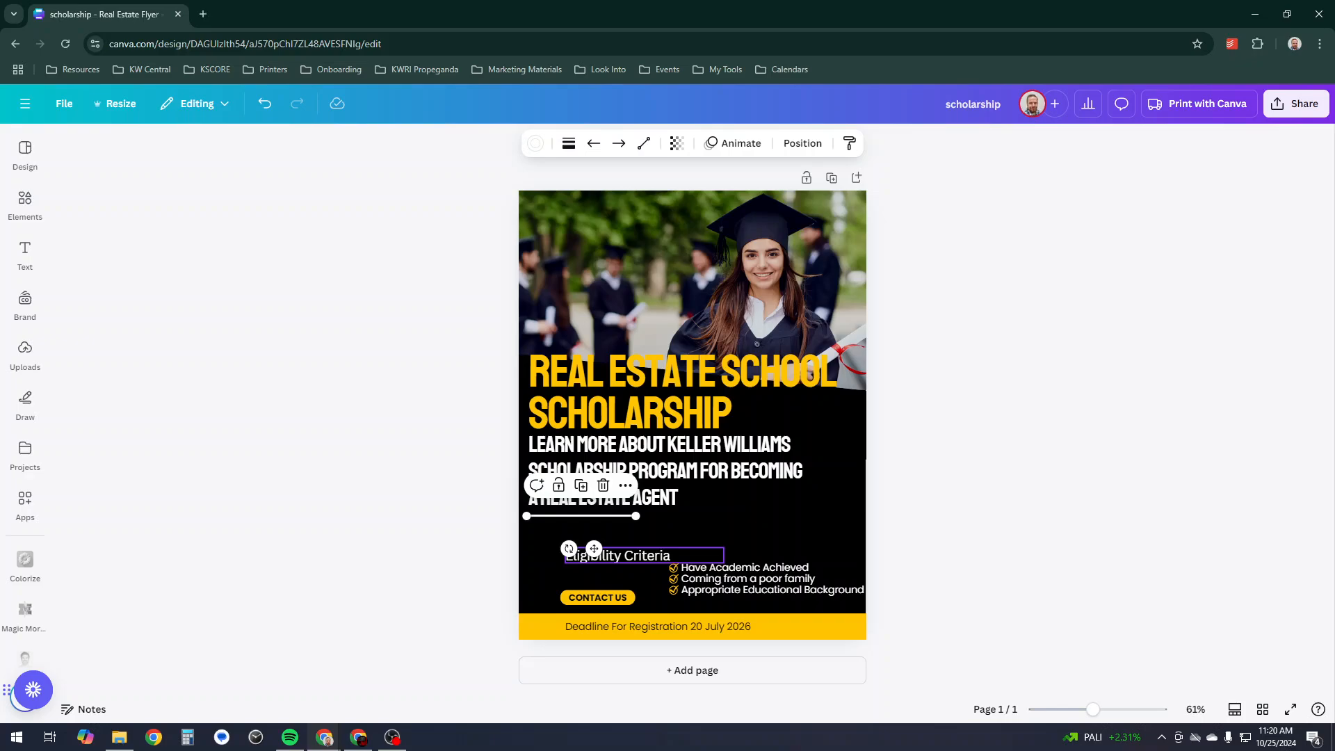
- Delete the Eligibility Criteria heading and its three bullet texts
{"action": "left_click", "coordinate": [612, 556]}
{"action": "key", "text": "Delete"}
{"action": "left_click", "coordinate": [758, 568]}
{"action": "key", "text": "Delete"}
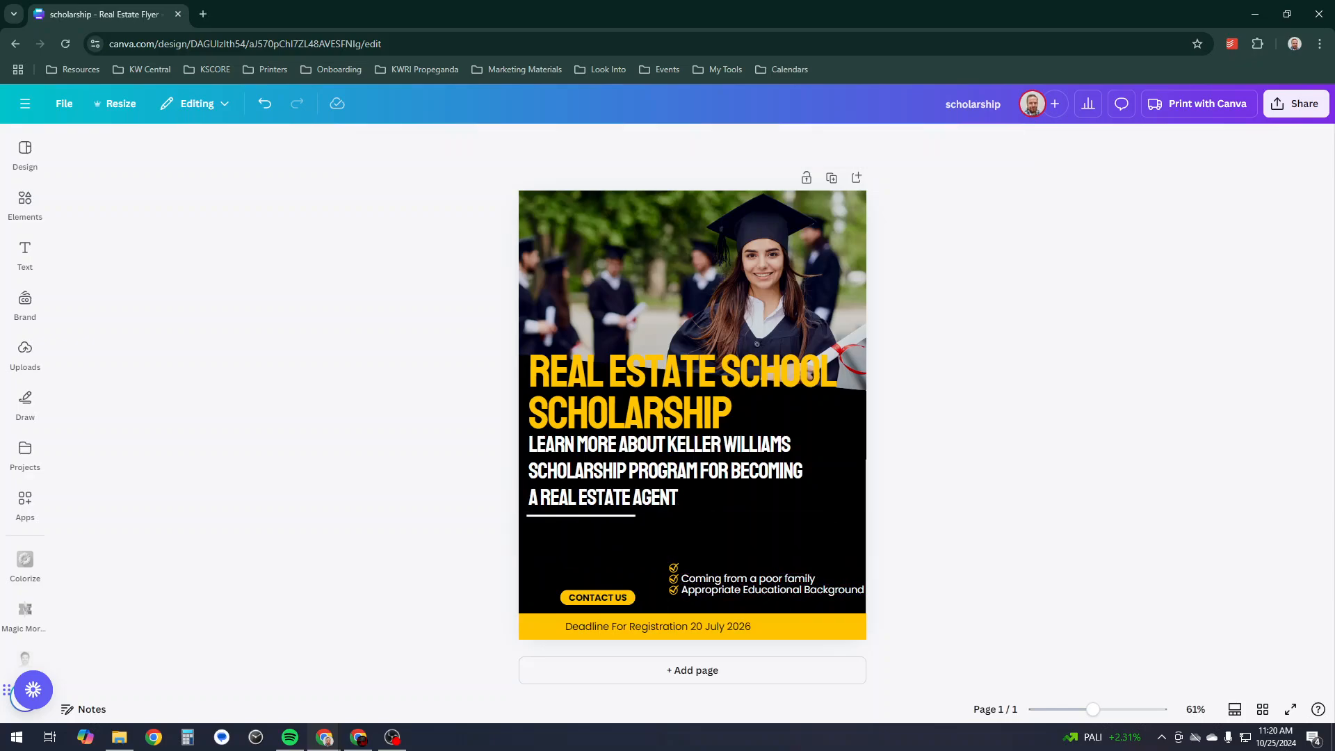
{"action": "left_click", "coordinate": [758, 579]}
{"action": "key", "text": "Delete"}
{"action": "left_click", "coordinate": [758, 589]}
{"action": "key", "text": "Delete"}
{"action": "left_click", "coordinate": [674, 590]}
- Delete the remaining checkmarks and the CONTACT US button text and pill
{"action": "key", "text": "Delete"}
{"action": "left_click", "coordinate": [673, 578]}
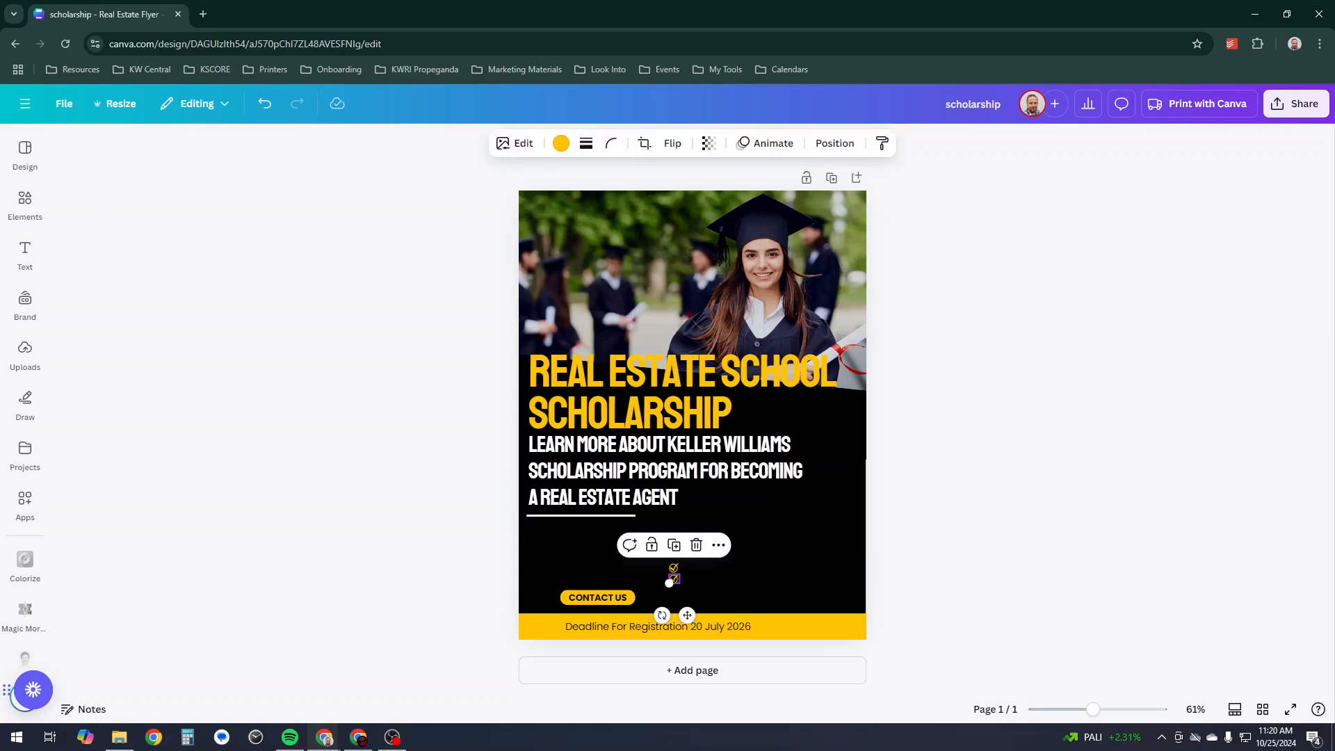
{"action": "key", "text": "Delete"}
{"action": "left_click", "coordinate": [673, 568]}
{"action": "key", "text": "Delete"}
{"action": "left_click", "coordinate": [647, 576]}
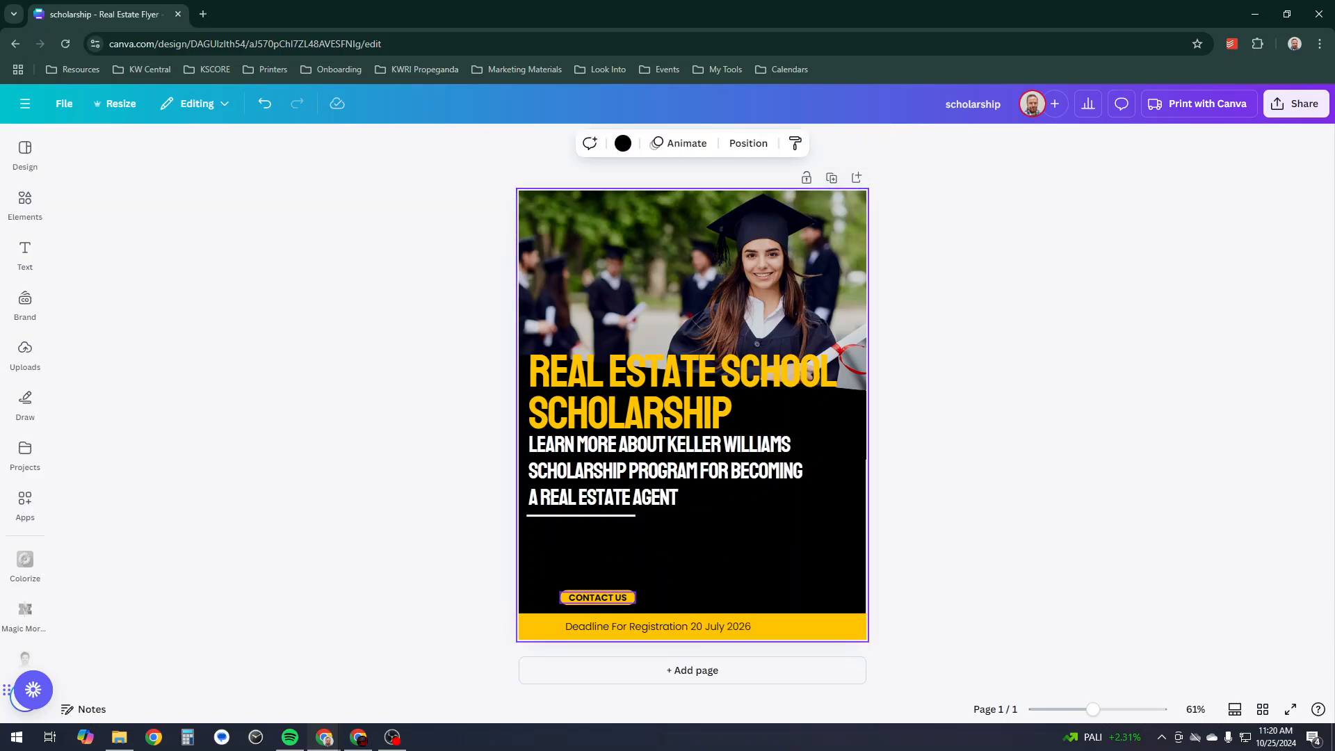
{"action": "left_click", "coordinate": [598, 598]}
{"action": "key", "text": "Delete"}
{"action": "left_click", "coordinate": [598, 598]}
{"action": "key", "text": "Delete"}
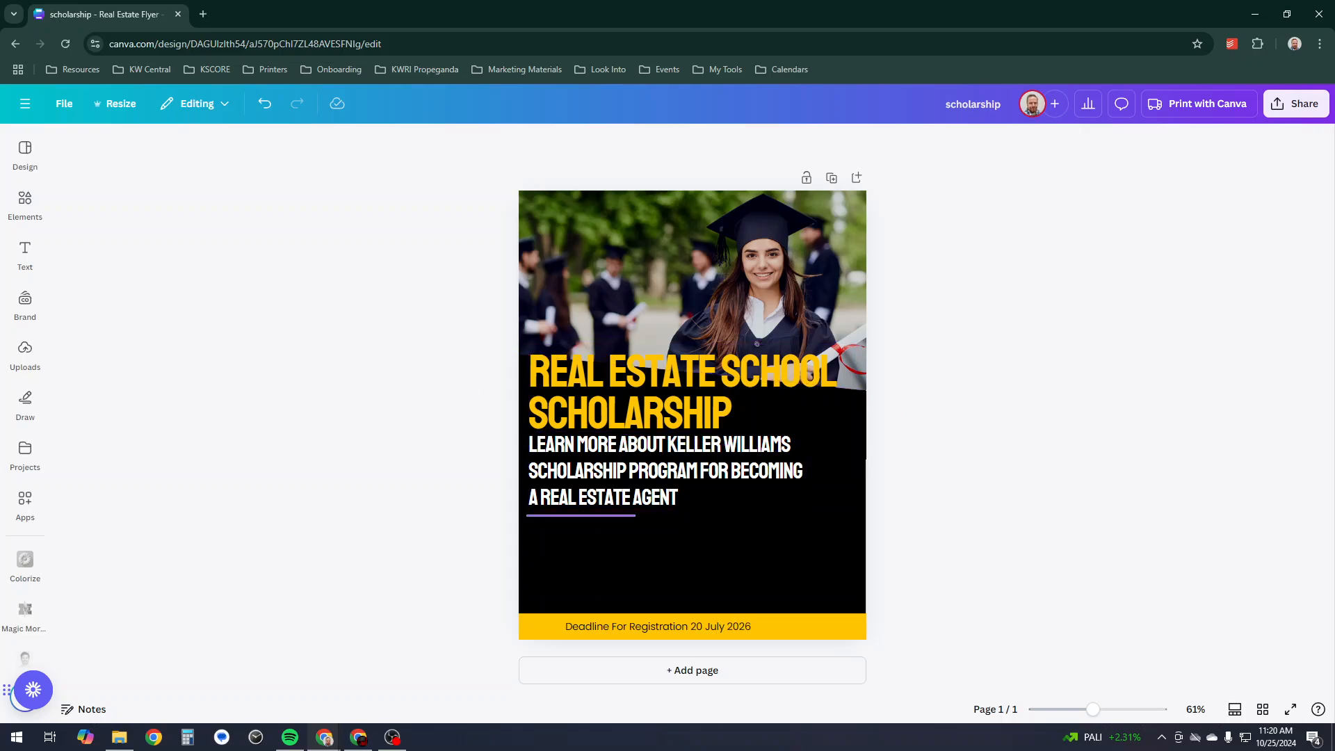
- Nudge the underline and subtitle down, and change the yellow bar's deadline text to 'Website URL'
{"action": "left_click", "coordinate": [580, 515]}
{"action": "left_click_drag", "start_coordinate": [580, 515], "coordinate": [580, 522]}
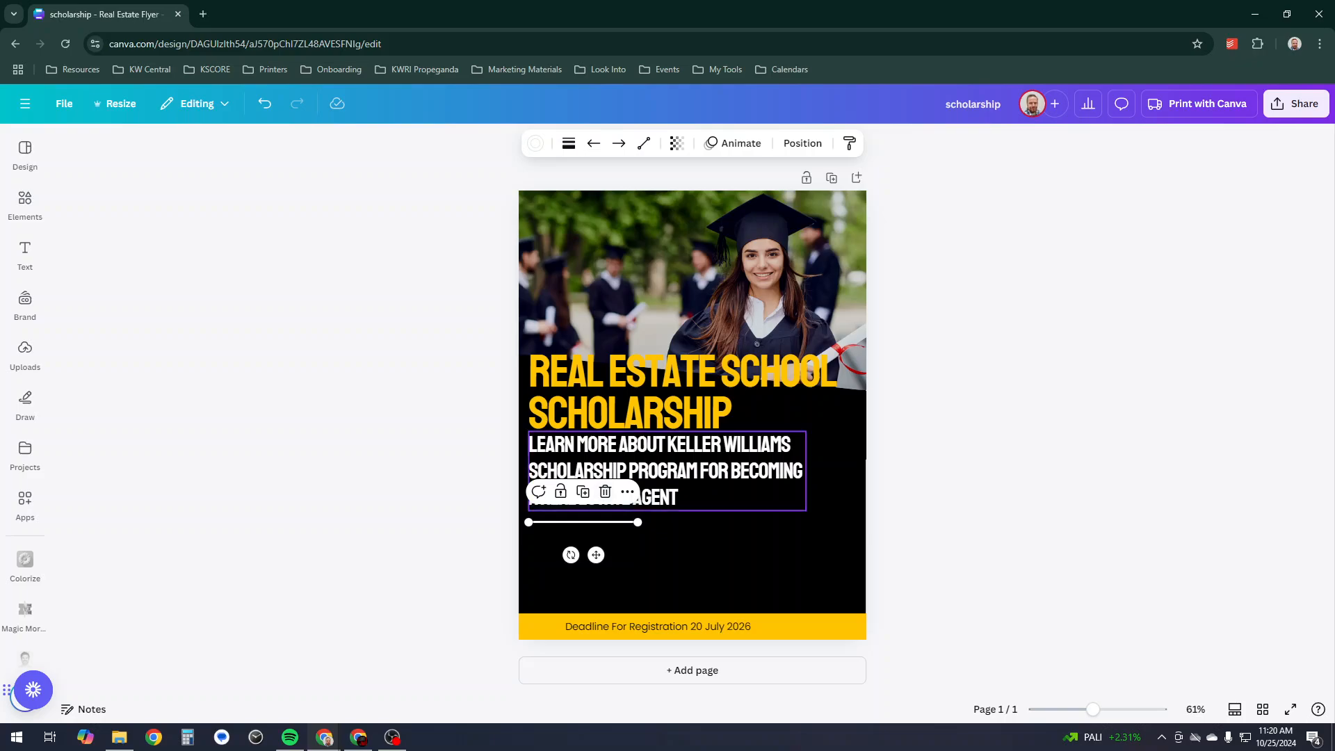
{"action": "left_click_drag", "start_coordinate": [681, 470], "coordinate": [682, 476]}
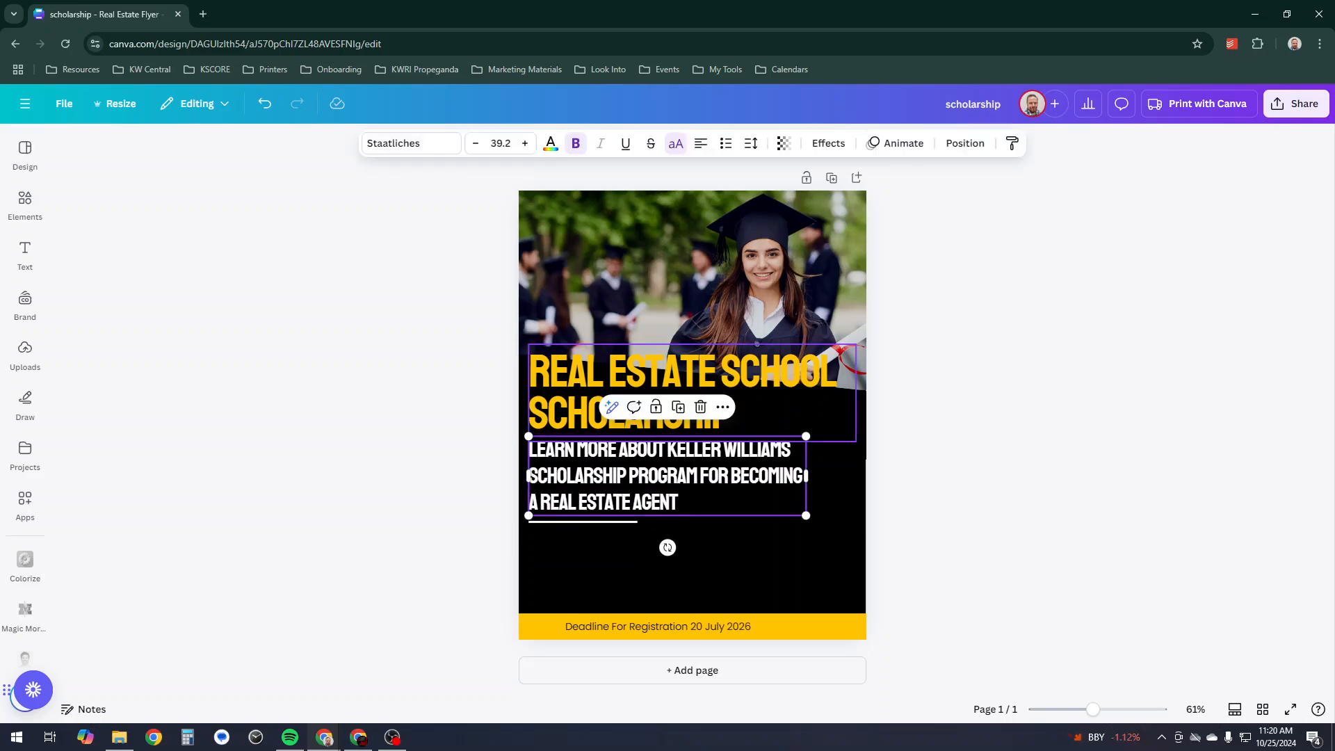
{"action": "left_click", "coordinate": [668, 390]}
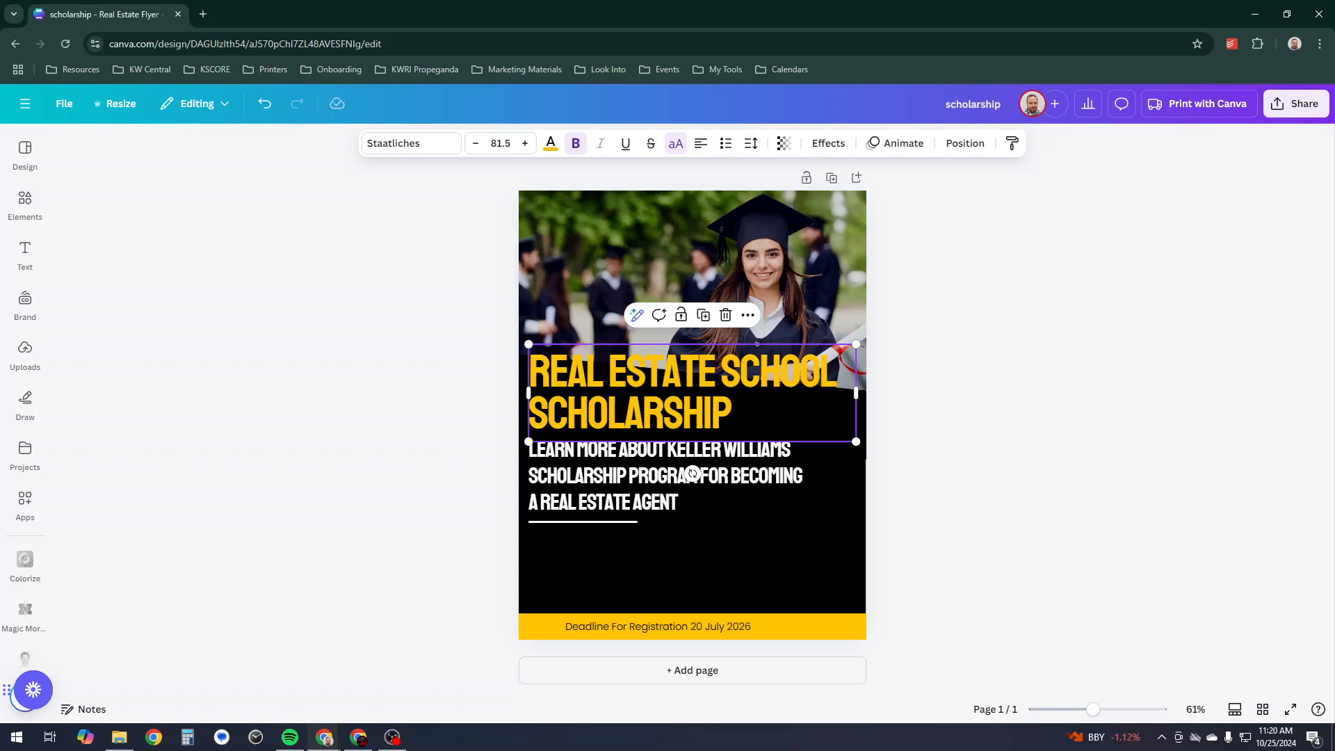
{"action": "triple_click", "coordinate": [658, 626]}
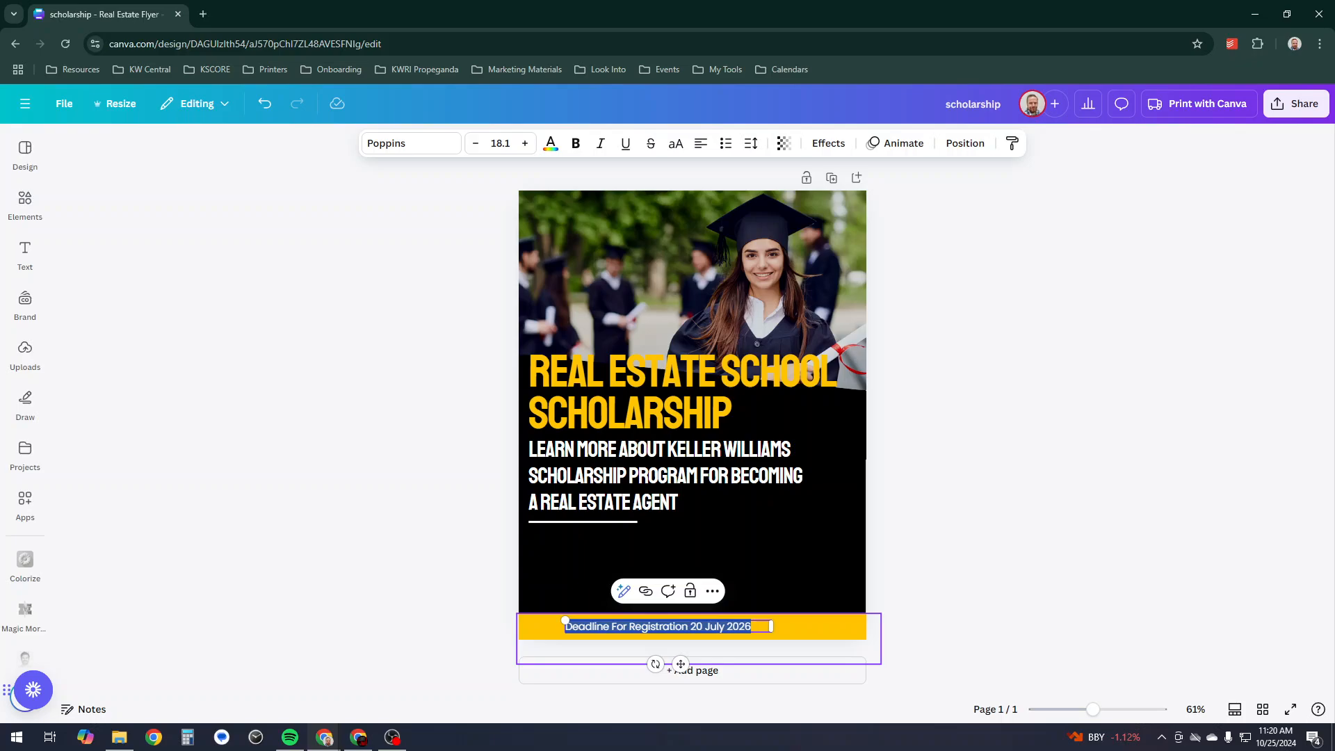
{"action": "type", "text": "W"}
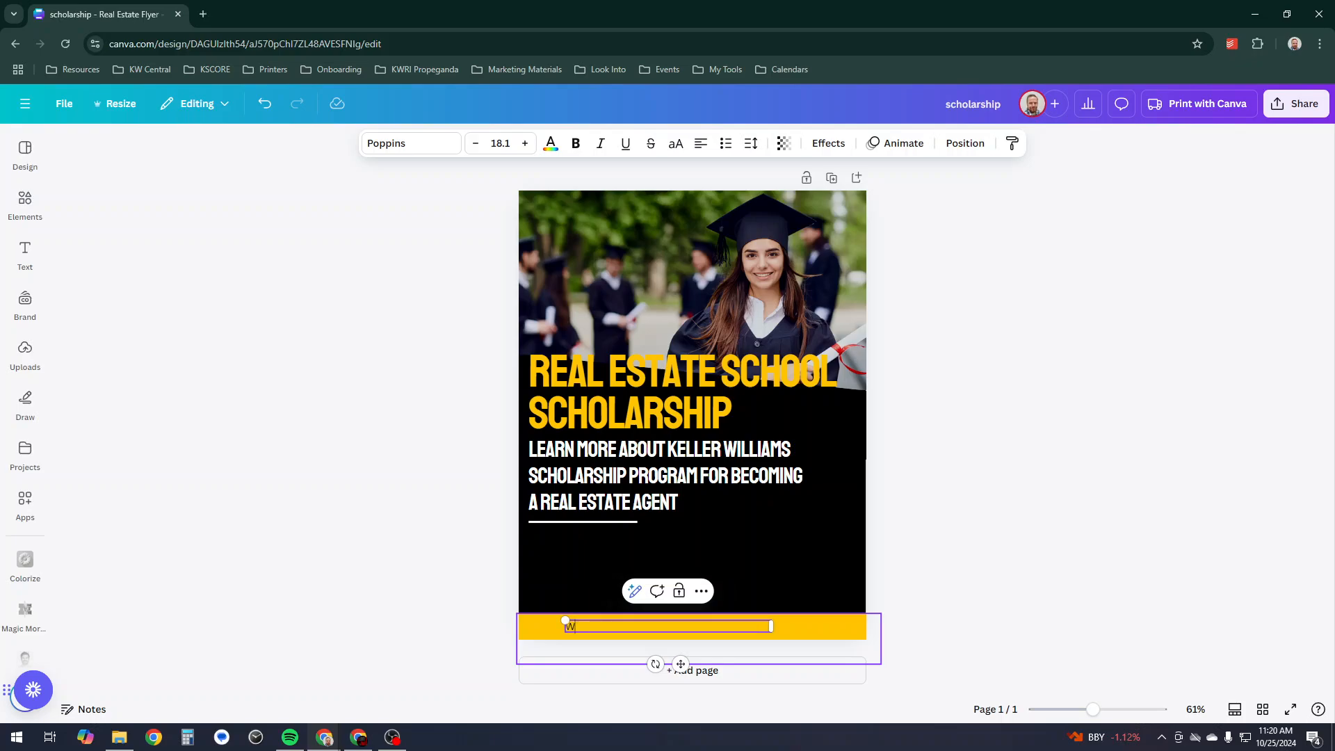
{"action": "type", "text": "ebsite URL"}
{"action": "key", "text": "Escape"}
{"action": "key", "text": "Escape"}
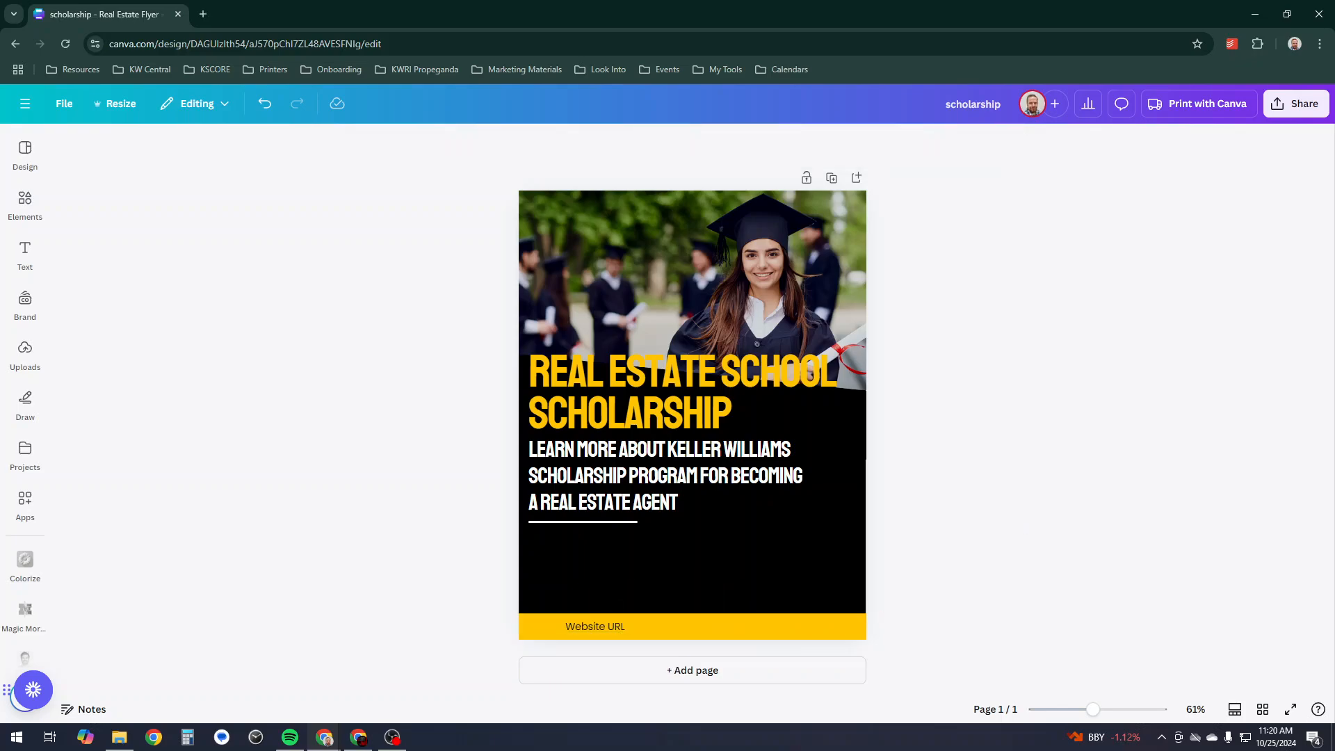
- Narrow the Learn more subtitle box to six lines and place the white underline right beneath the yellow title
{"action": "left_click", "coordinate": [603, 508]}
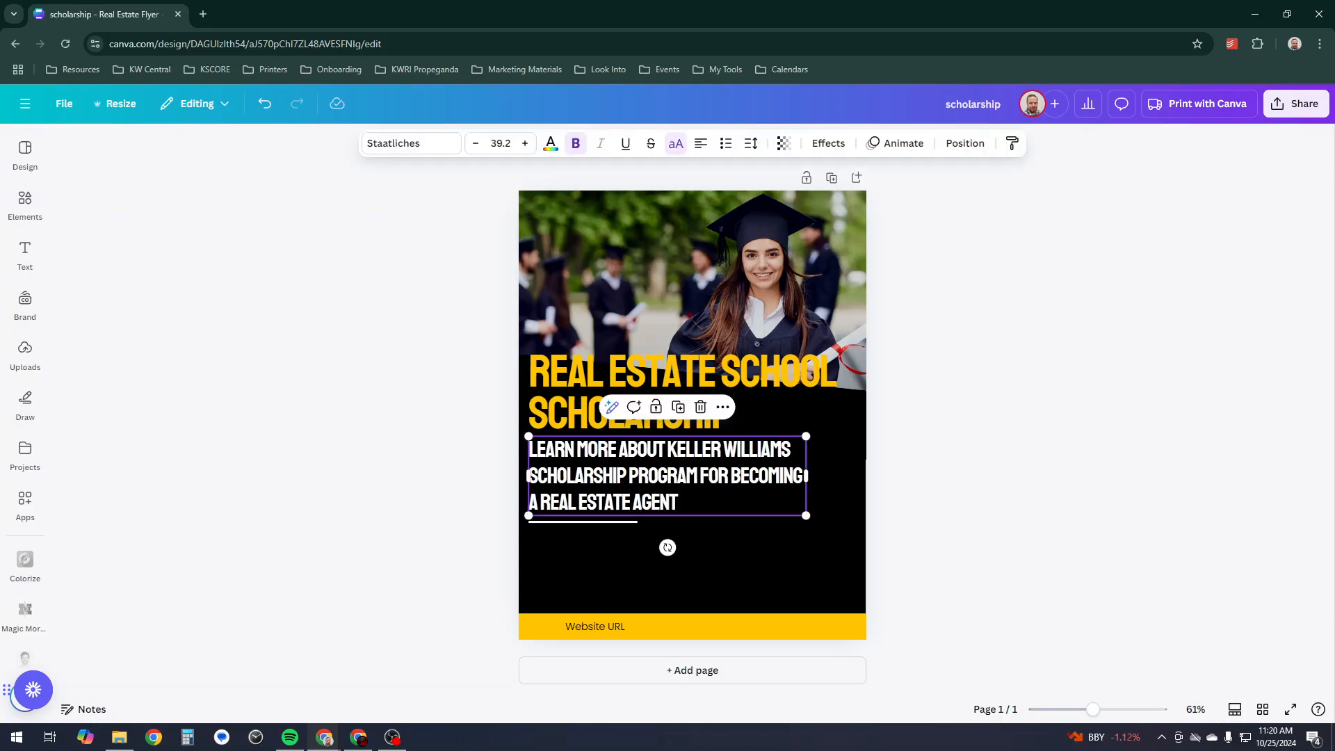
{"action": "left_click_drag", "start_coordinate": [599, 521], "coordinate": [599, 592]}
{"action": "left_click", "coordinate": [666, 476]}
{"action": "left_click_drag", "start_coordinate": [806, 476], "coordinate": [677, 516]}
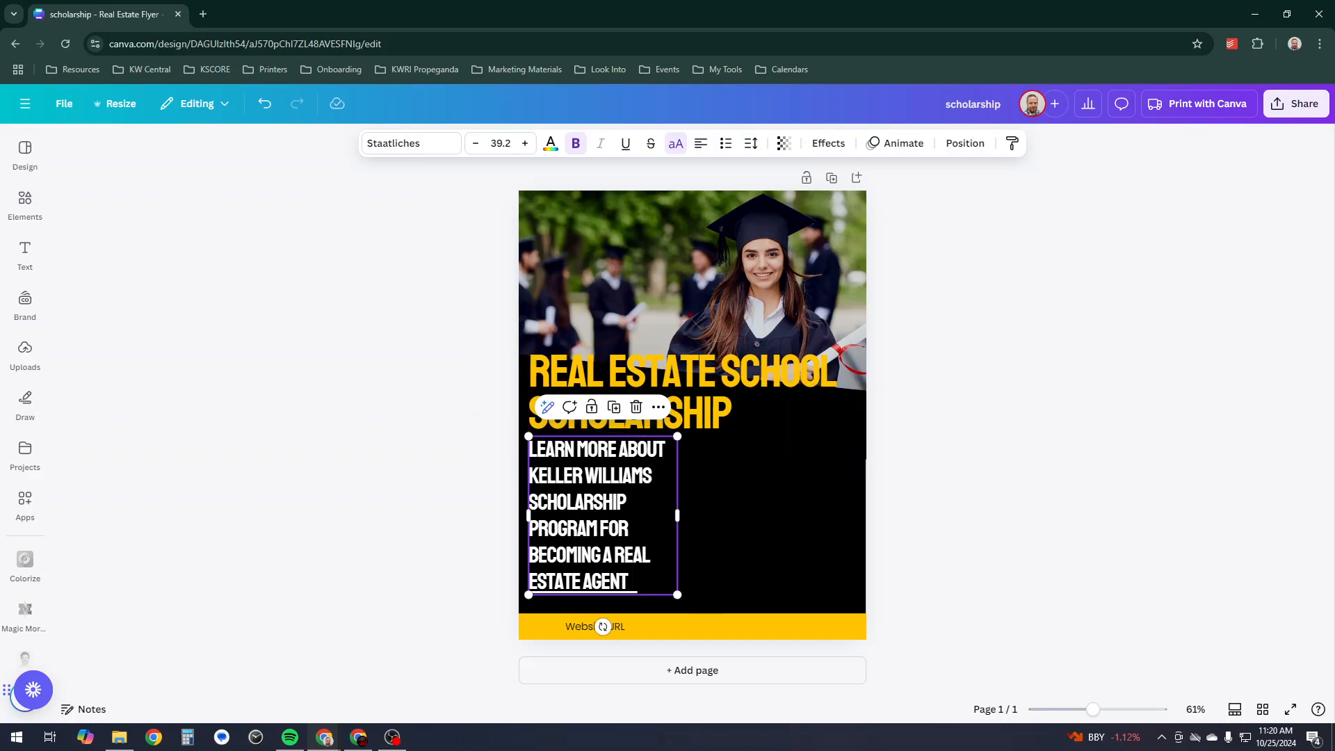
{"action": "key", "text": "Escape"}
{"action": "left_click_drag", "start_coordinate": [582, 592], "coordinate": [584, 440]}
{"action": "left_click", "coordinate": [583, 584]}
{"action": "key", "text": "Escape"}
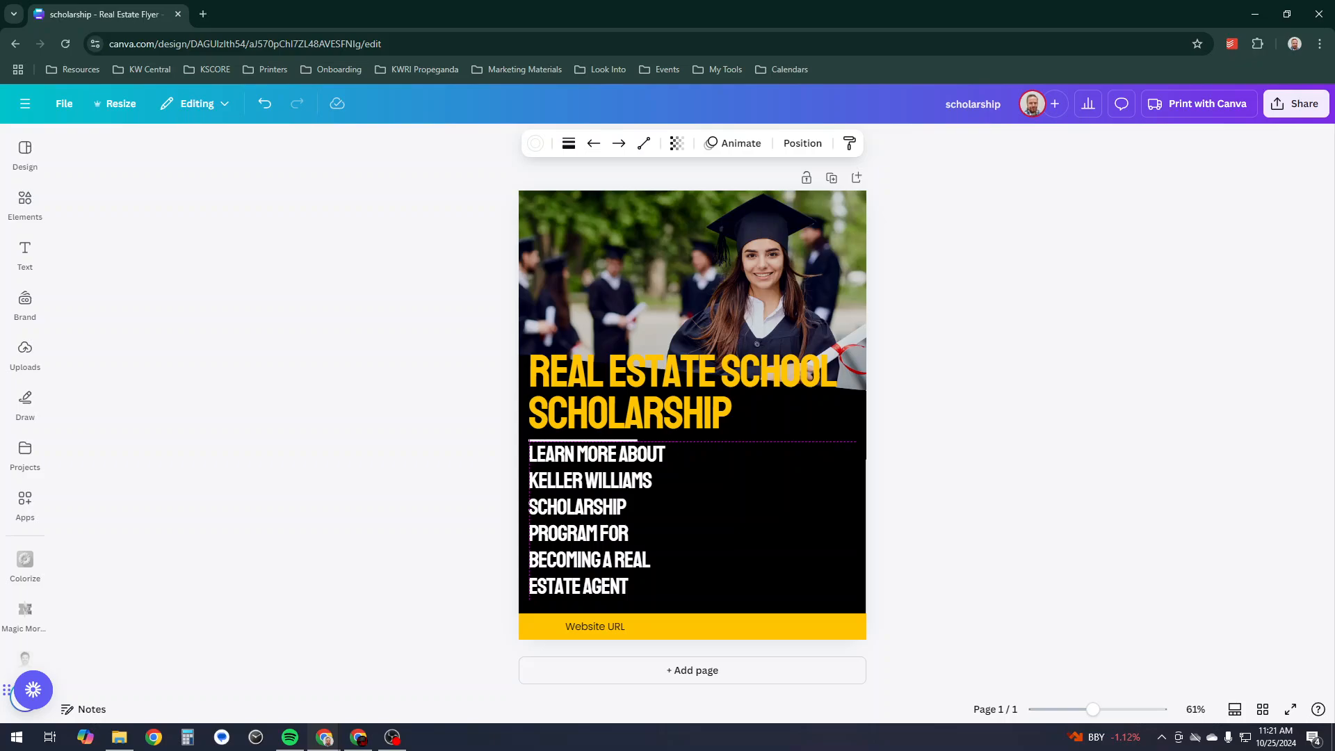
{"action": "left_click_drag", "start_coordinate": [591, 514], "coordinate": [591, 520]}
{"action": "key", "text": "Escape"}
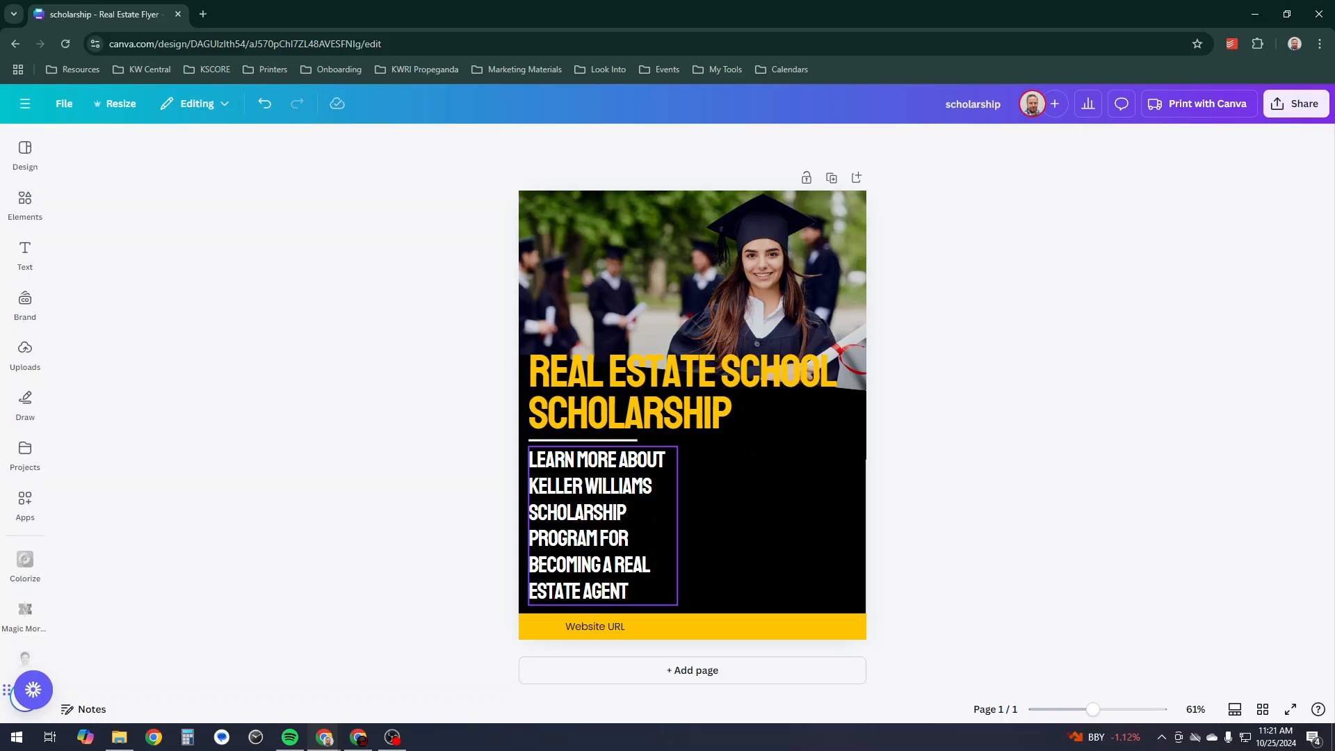
{"action": "left_click", "coordinate": [598, 525]}
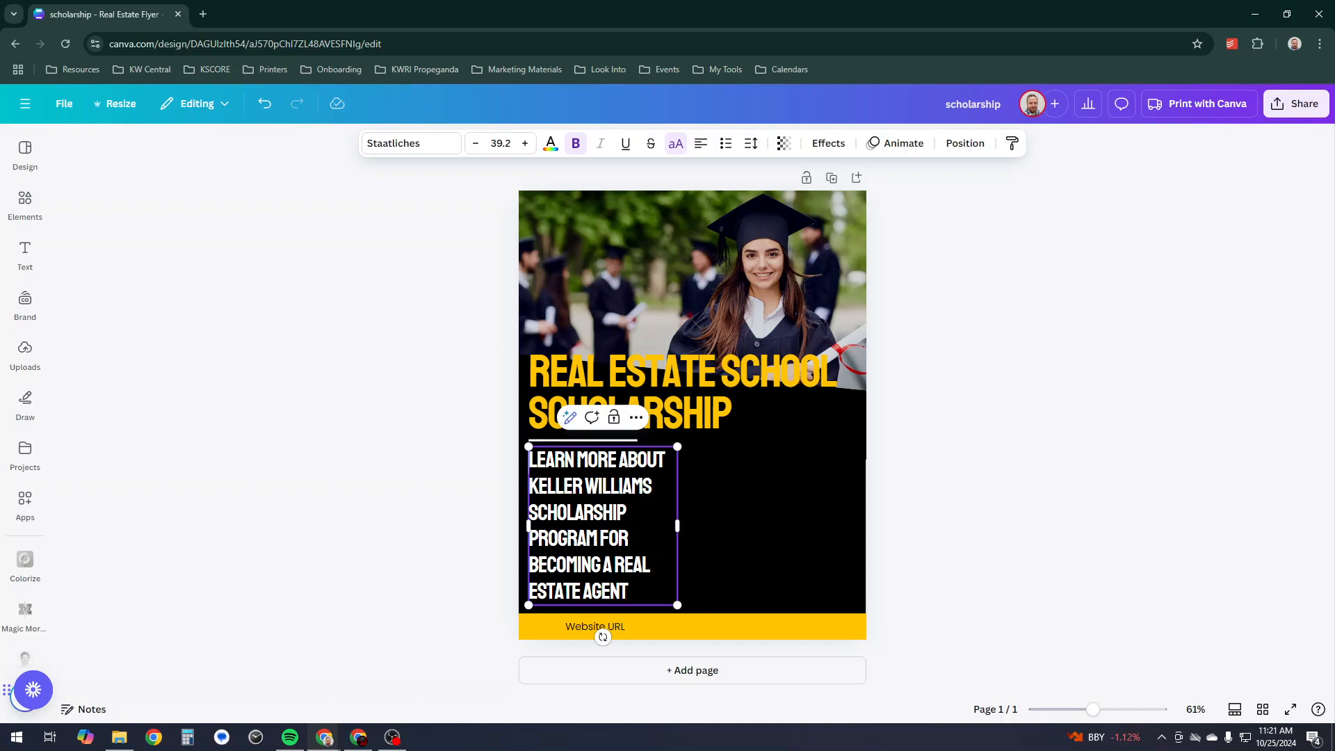
- Add 'SCAN TO' at the start of the subtitle, toggle uppercase off, and set it in Poppins
{"action": "type", "text": "SCAN TO"}
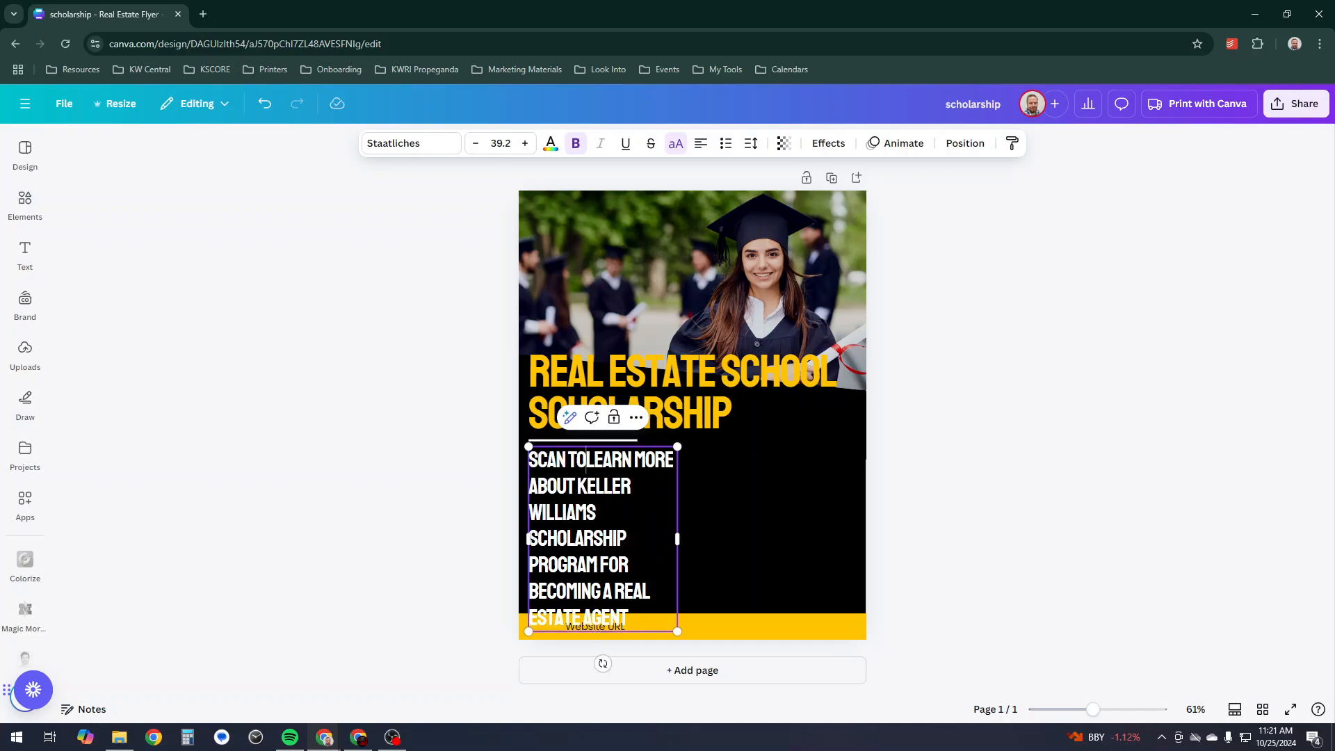
{"action": "left_click_drag", "start_coordinate": [629, 619], "coordinate": [619, 619]}
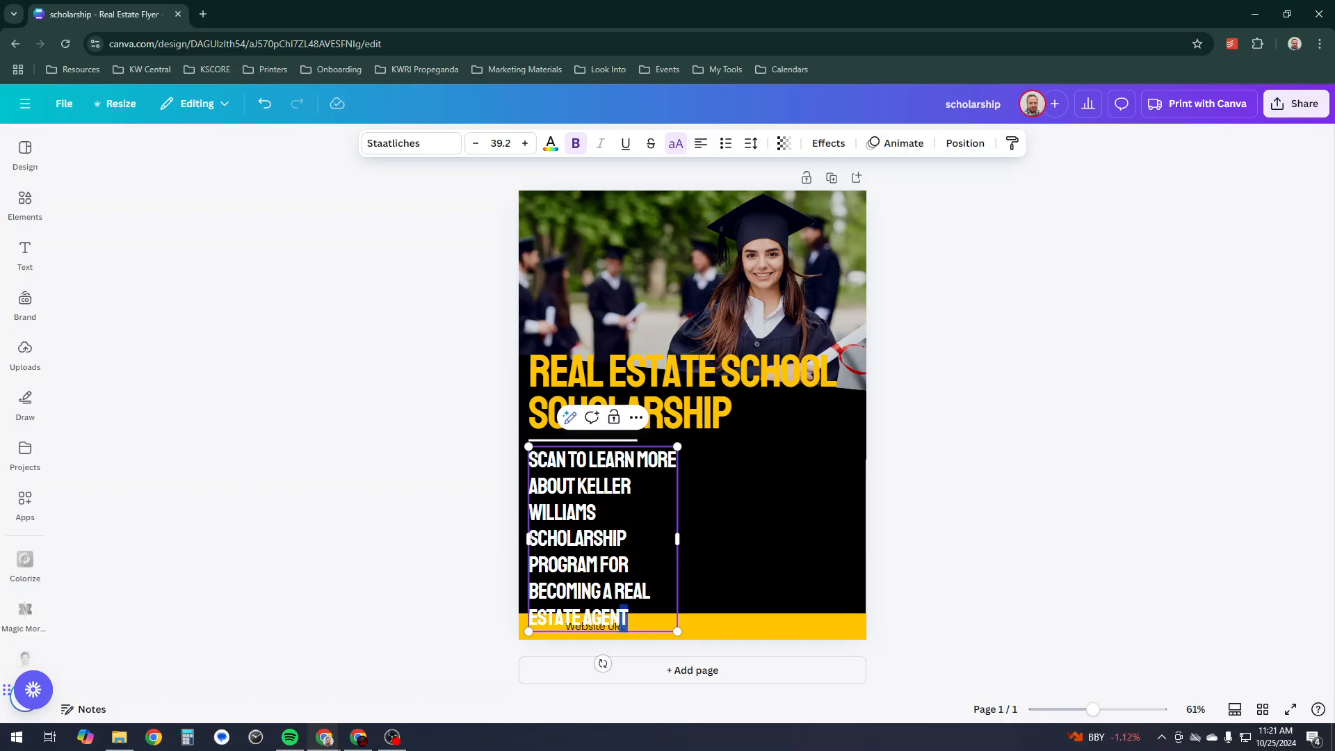
{"action": "key", "text": "ctrl+a"}
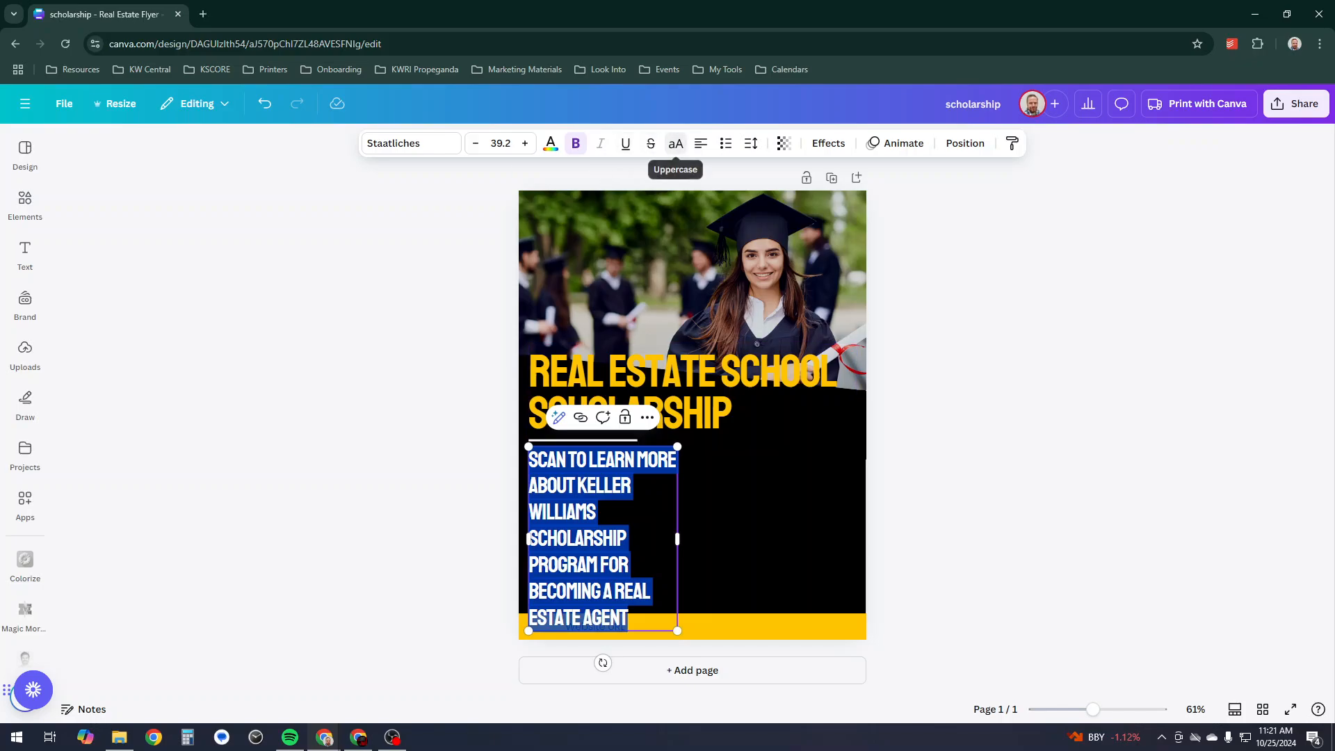
{"action": "left_click", "coordinate": [675, 143]}
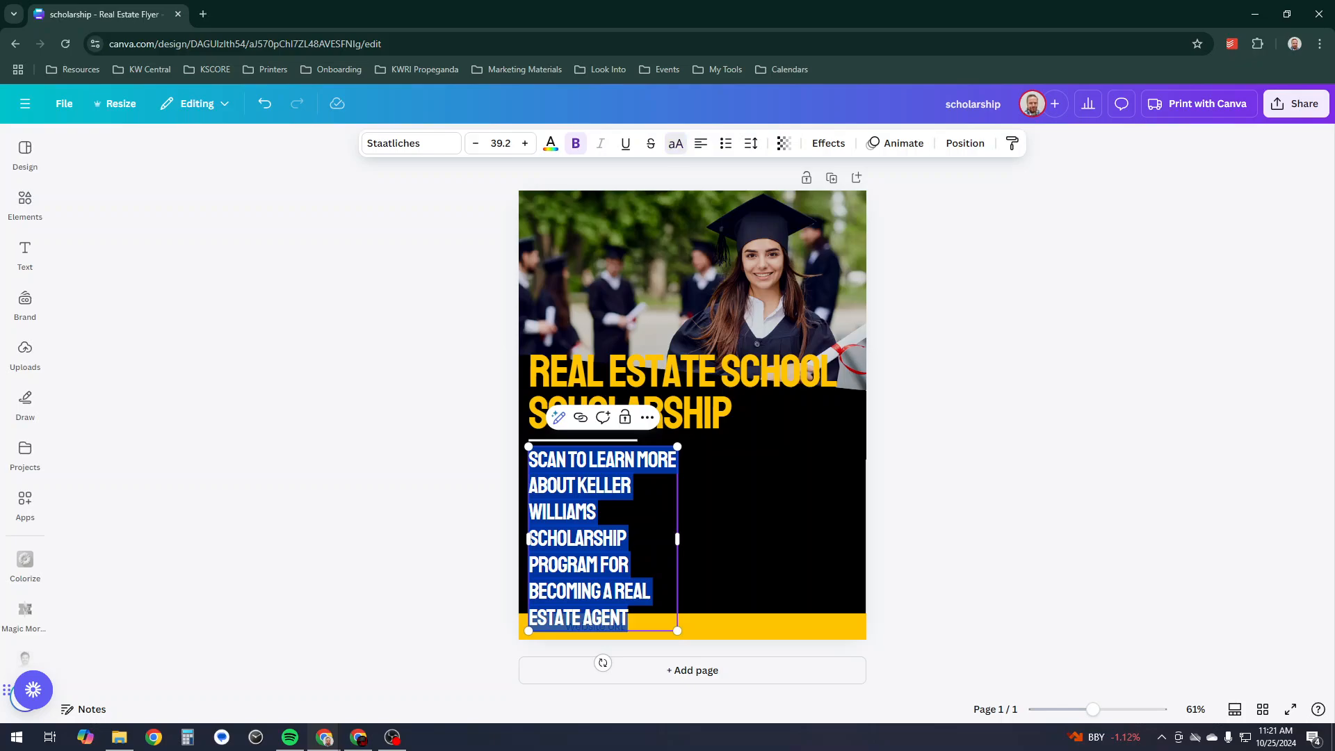
{"action": "left_click", "coordinate": [410, 143]}
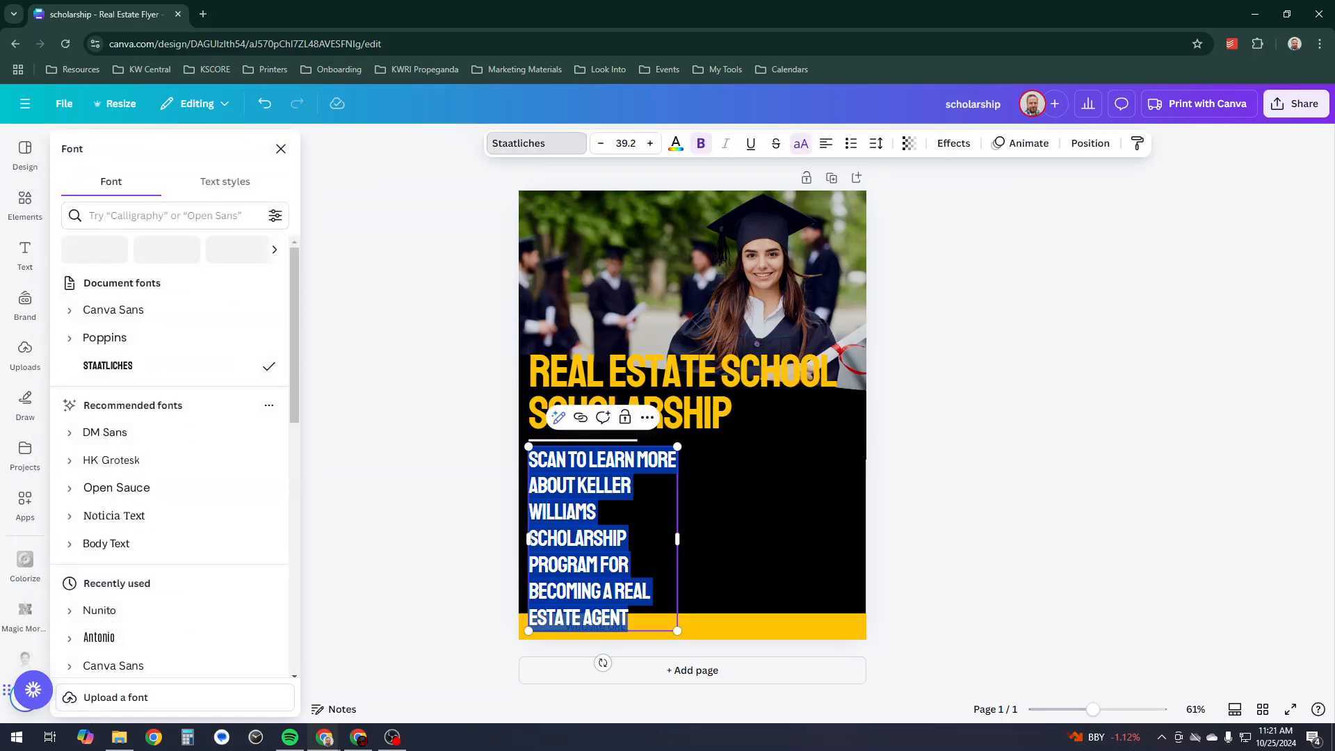
{"action": "left_click", "coordinate": [105, 337]}
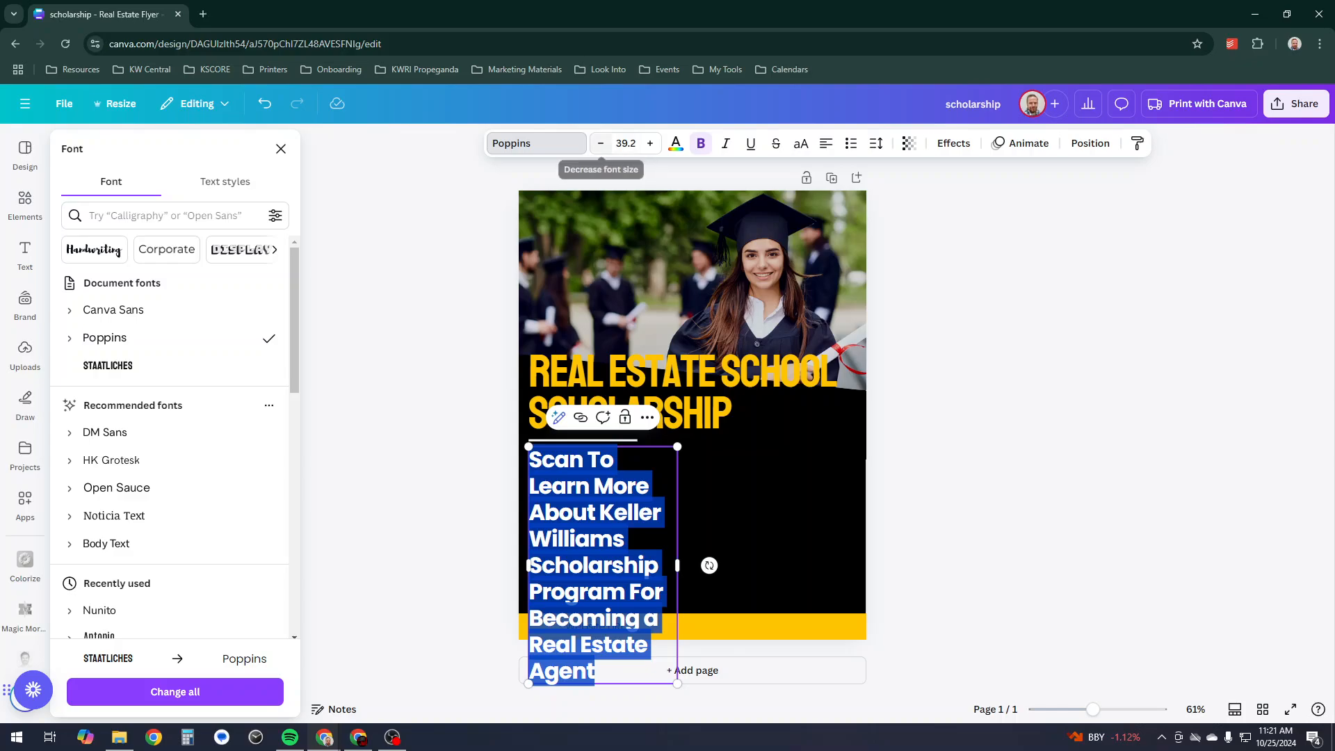
- Reduce the subtitle's font size to 31.2
{"action": "left_click", "coordinate": [601, 143]}
{"action": "left_click", "coordinate": [601, 143]}
{"action": "left_click", "coordinate": [600, 143]}
{"action": "left_click", "coordinate": [600, 144]}
{"action": "left_click", "coordinate": [600, 143]}
{"action": "left_click", "coordinate": [600, 143]}
{"action": "left_click", "coordinate": [601, 143]}
{"action": "left_click", "coordinate": [600, 143]}
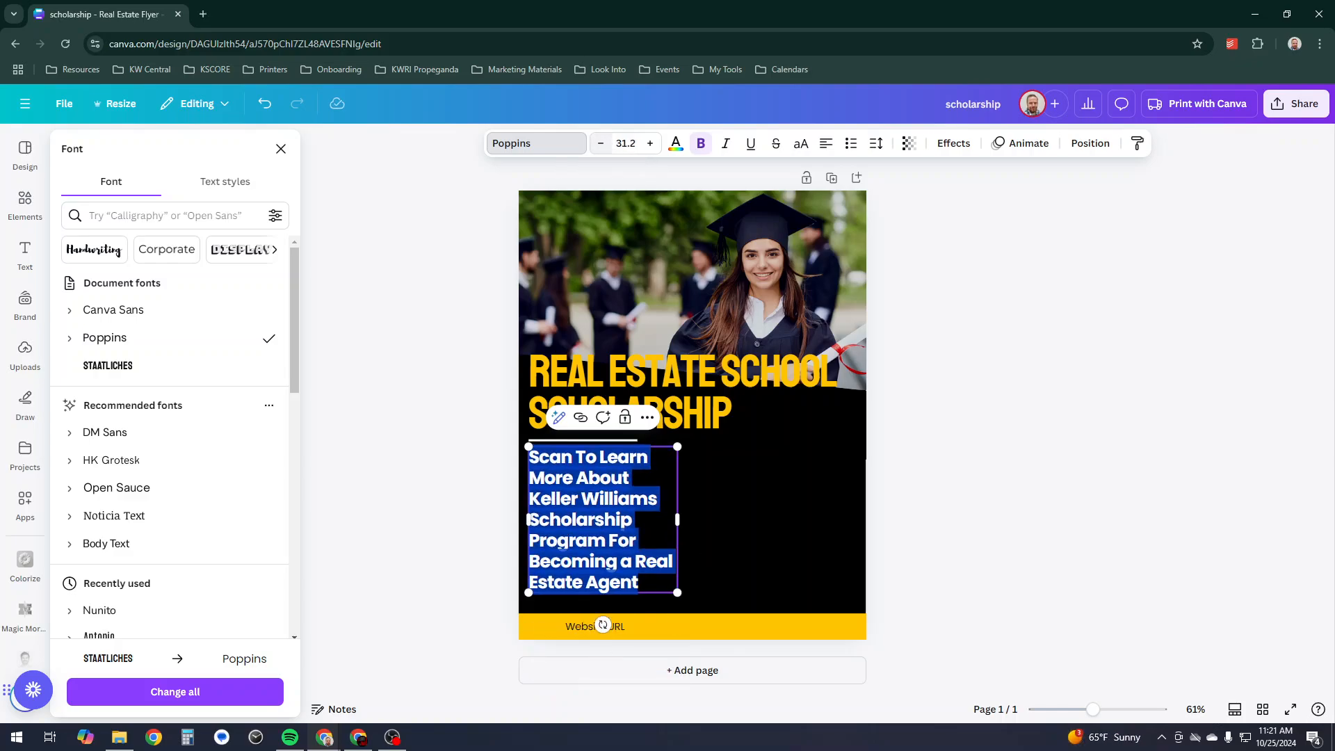
{"action": "key", "text": "Escape"}
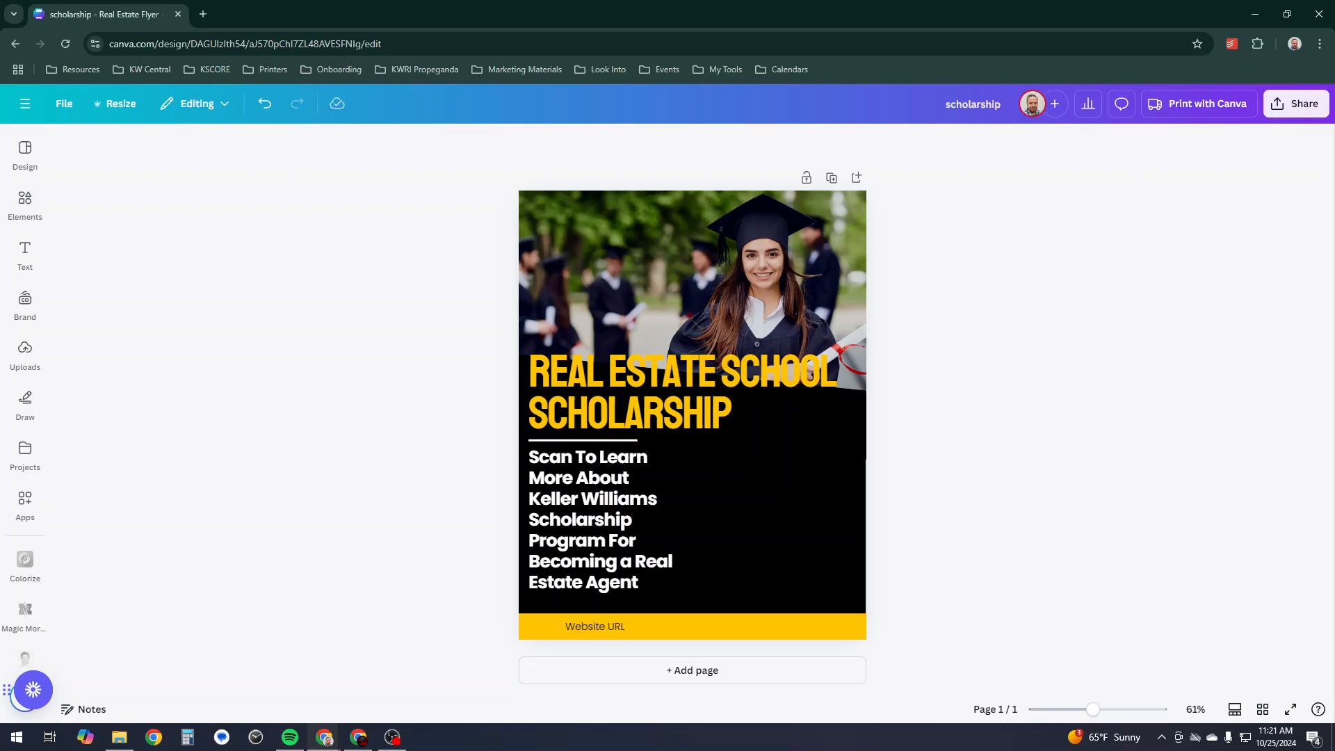
- Search uploads for 'keller' and try the red KW Central and white Keller Williams logos, then remove them
{"action": "left_click", "coordinate": [25, 353]}
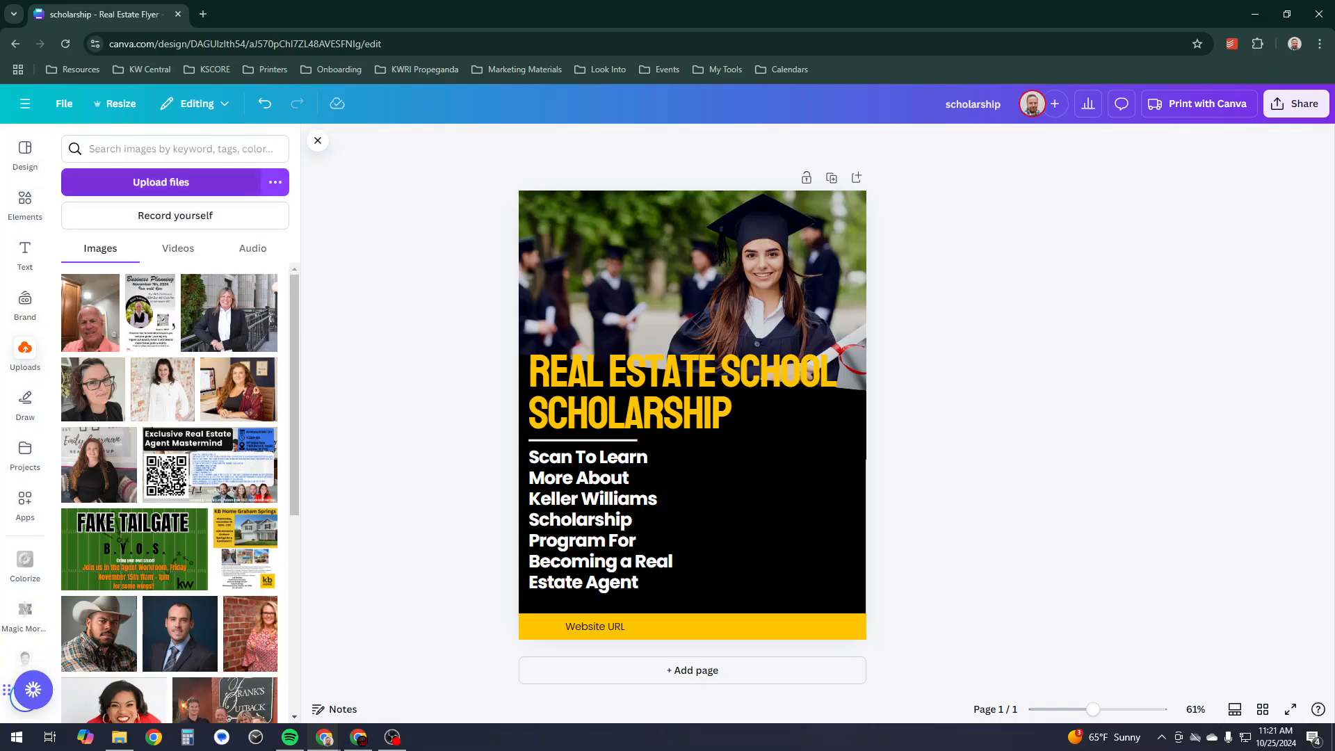
{"action": "left_click", "coordinate": [175, 149]}
{"action": "type", "text": "keller"}
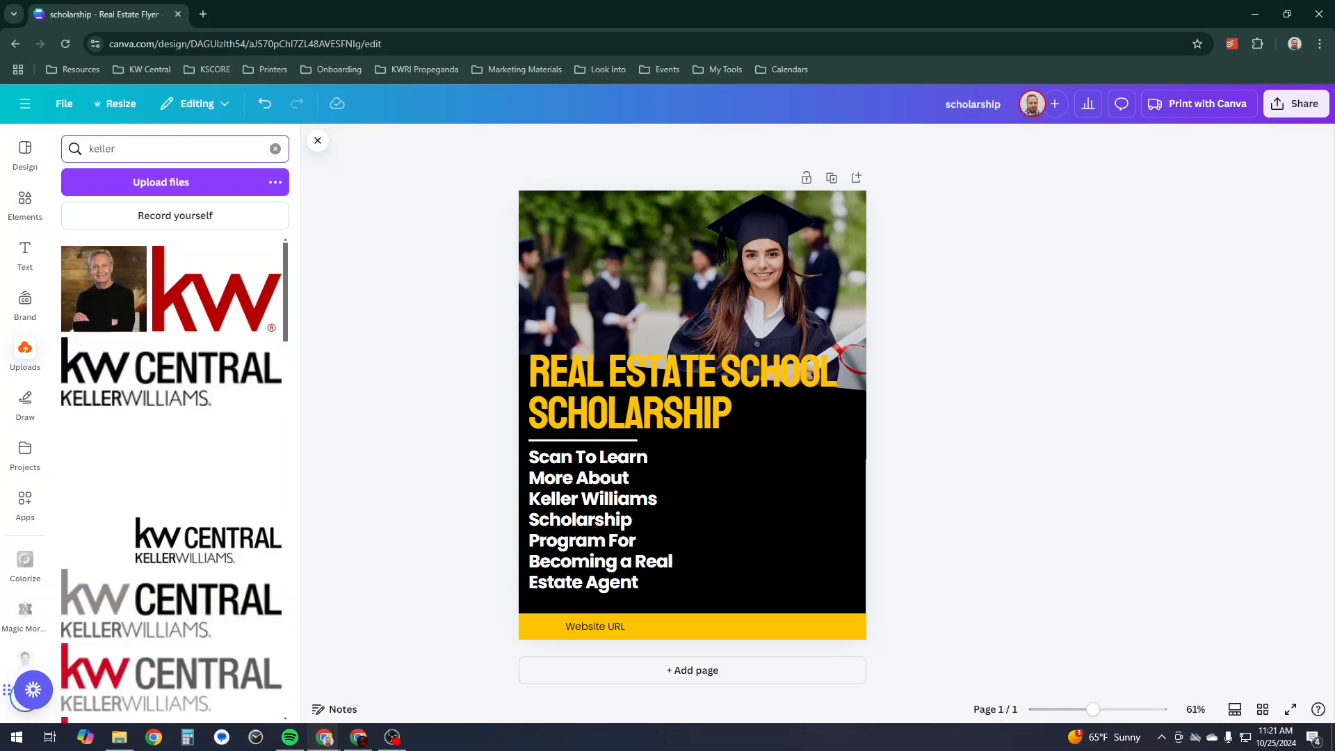
{"action": "scroll", "coordinate": [174, 536], "scroll_direction": "down", "scroll_amount": 5}
{"action": "left_click_drag", "start_coordinate": [171, 538], "coordinate": [665, 235]}
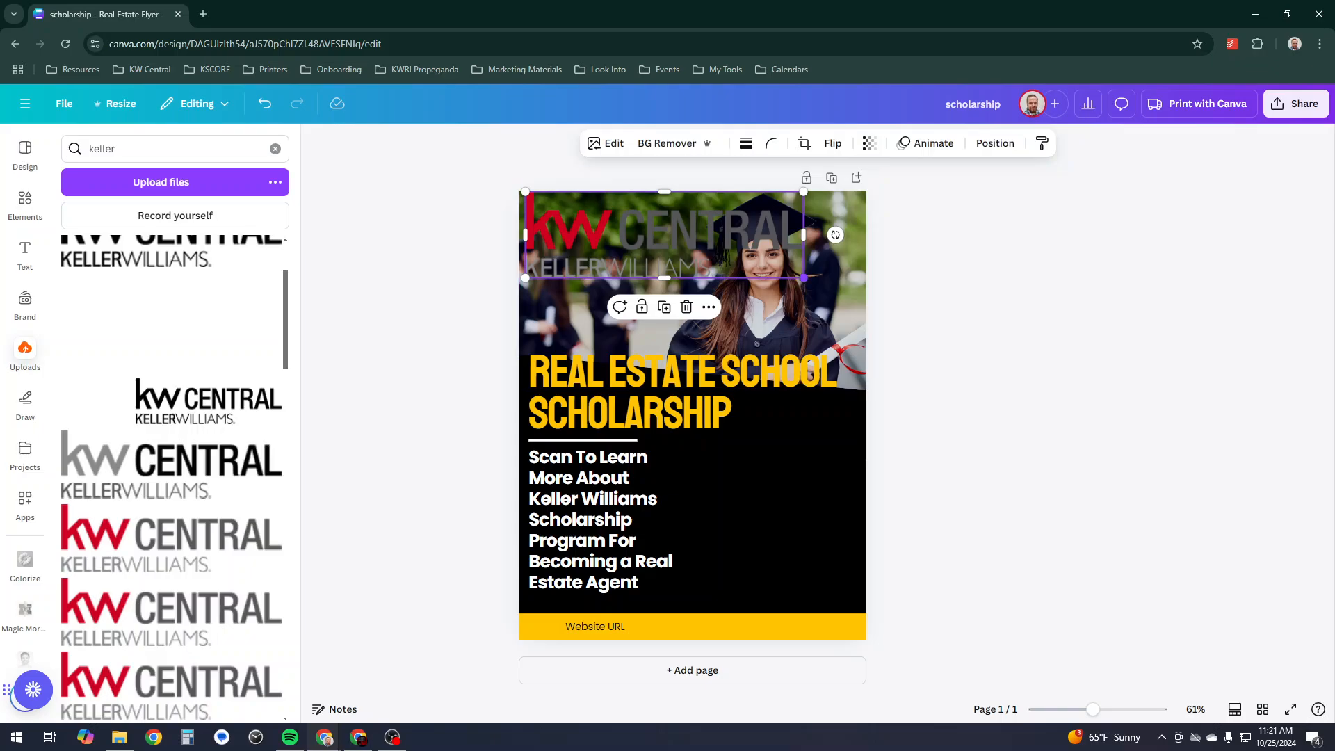
{"action": "left_click_drag", "start_coordinate": [804, 278], "coordinate": [726, 254]}
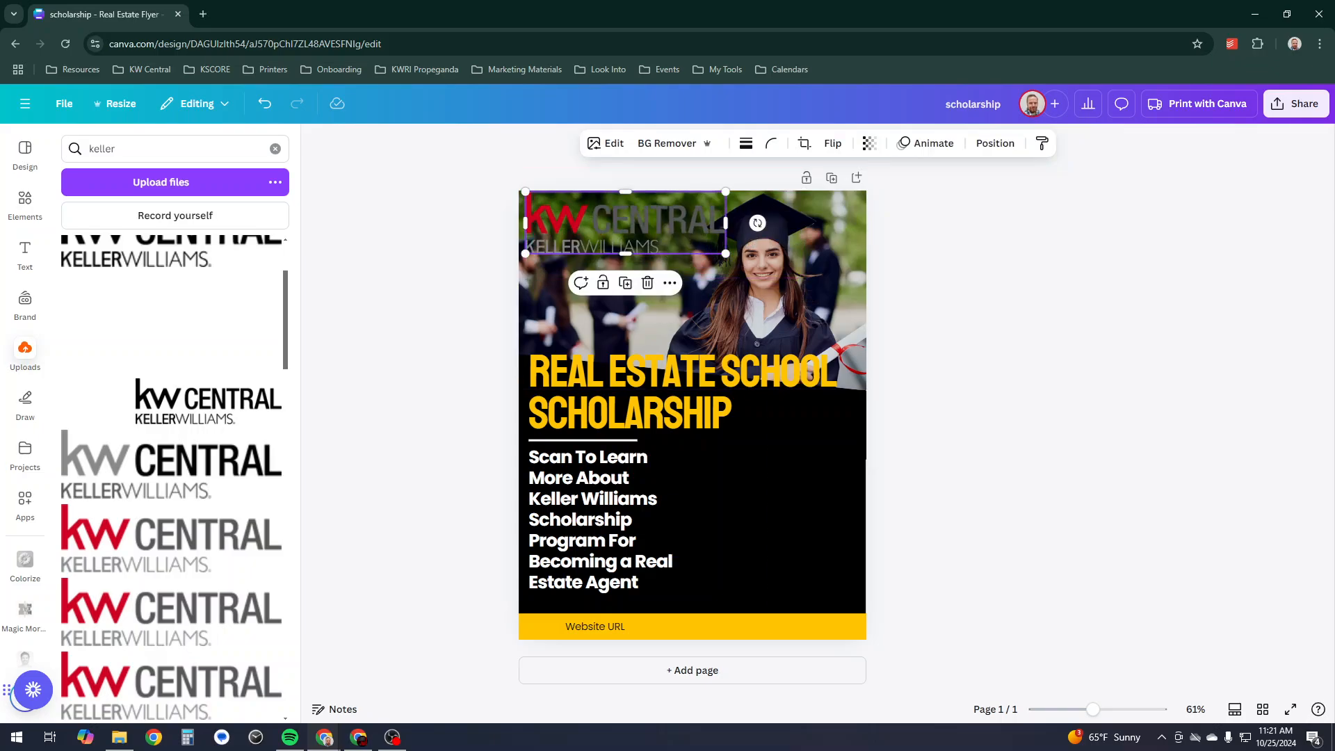
{"action": "key", "text": "Delete"}
{"action": "left_click_drag", "start_coordinate": [178, 323], "coordinate": [747, 513]}
{"action": "key", "text": "Delete"}
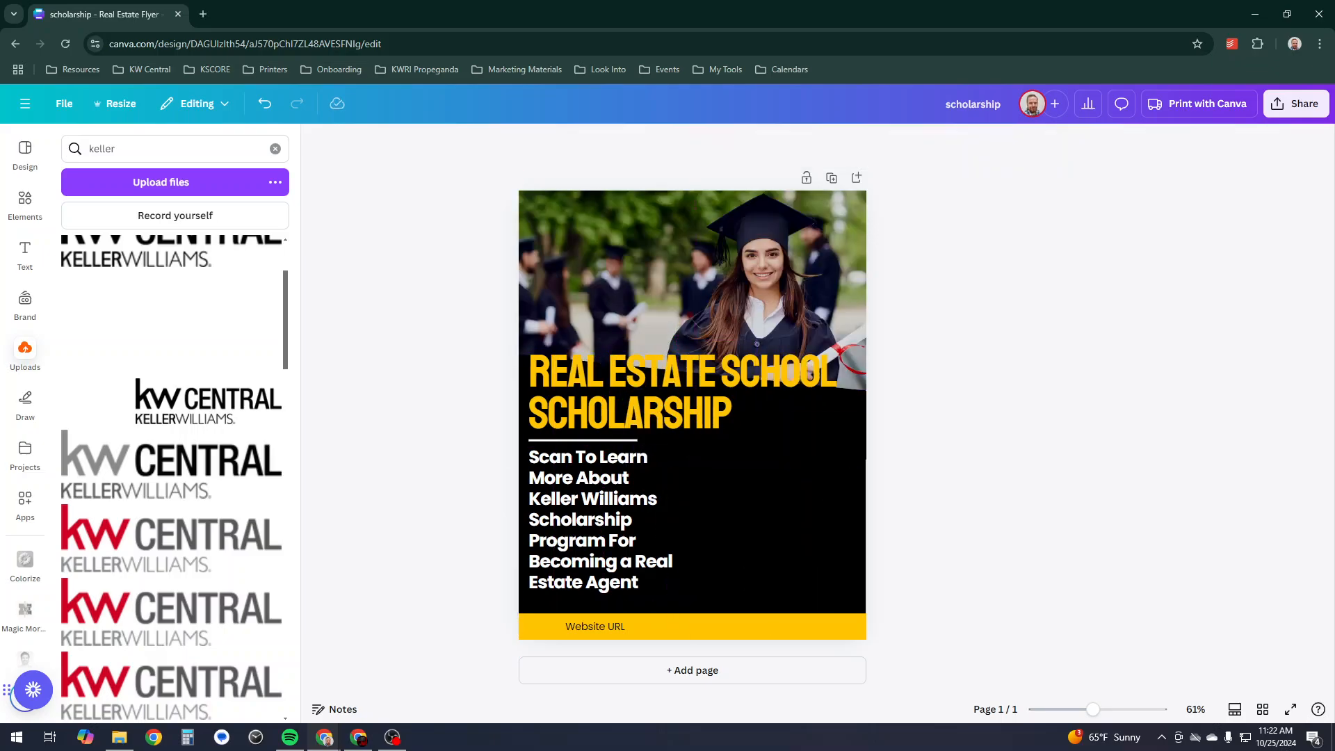
- Place the KW Central logo, shrink it, and set it at the photo's top-left
{"action": "scroll", "coordinate": [173, 390], "scroll_direction": "down", "scroll_amount": 5}
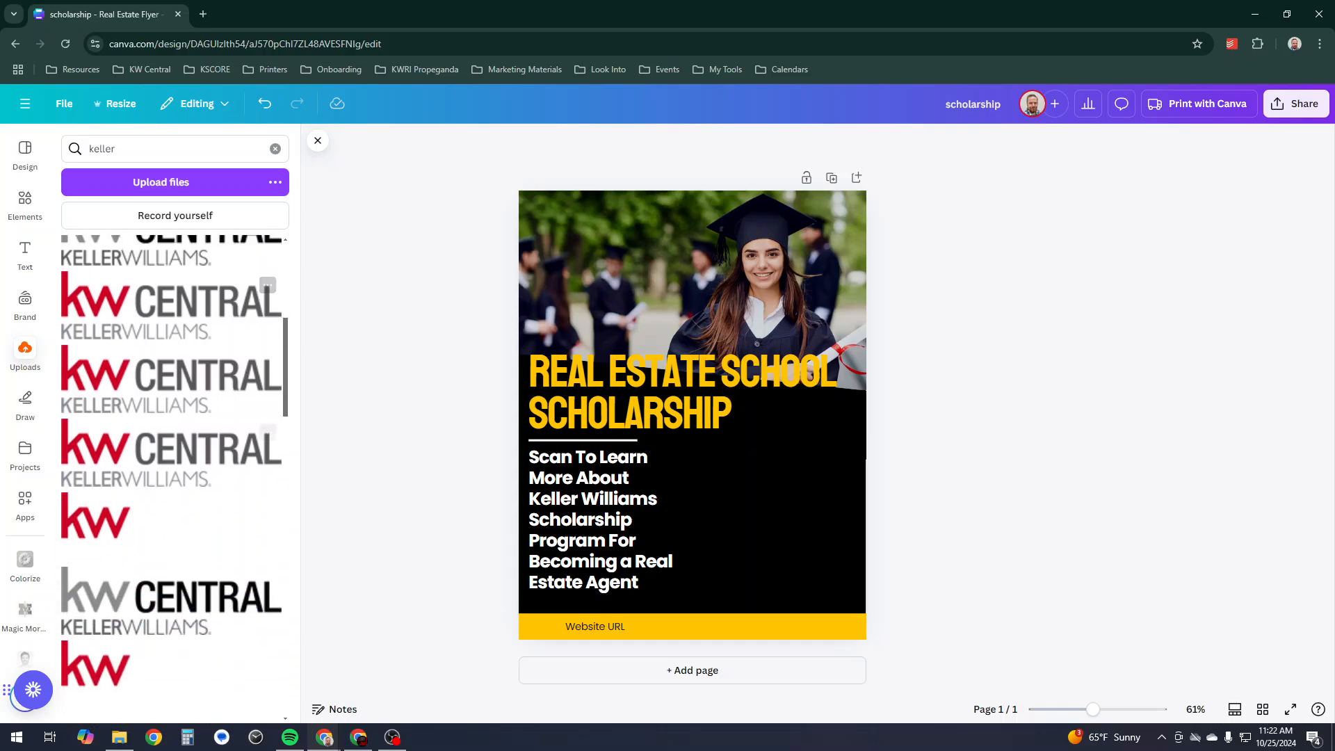
{"action": "scroll", "coordinate": [174, 389], "scroll_direction": "down", "scroll_amount": 1}
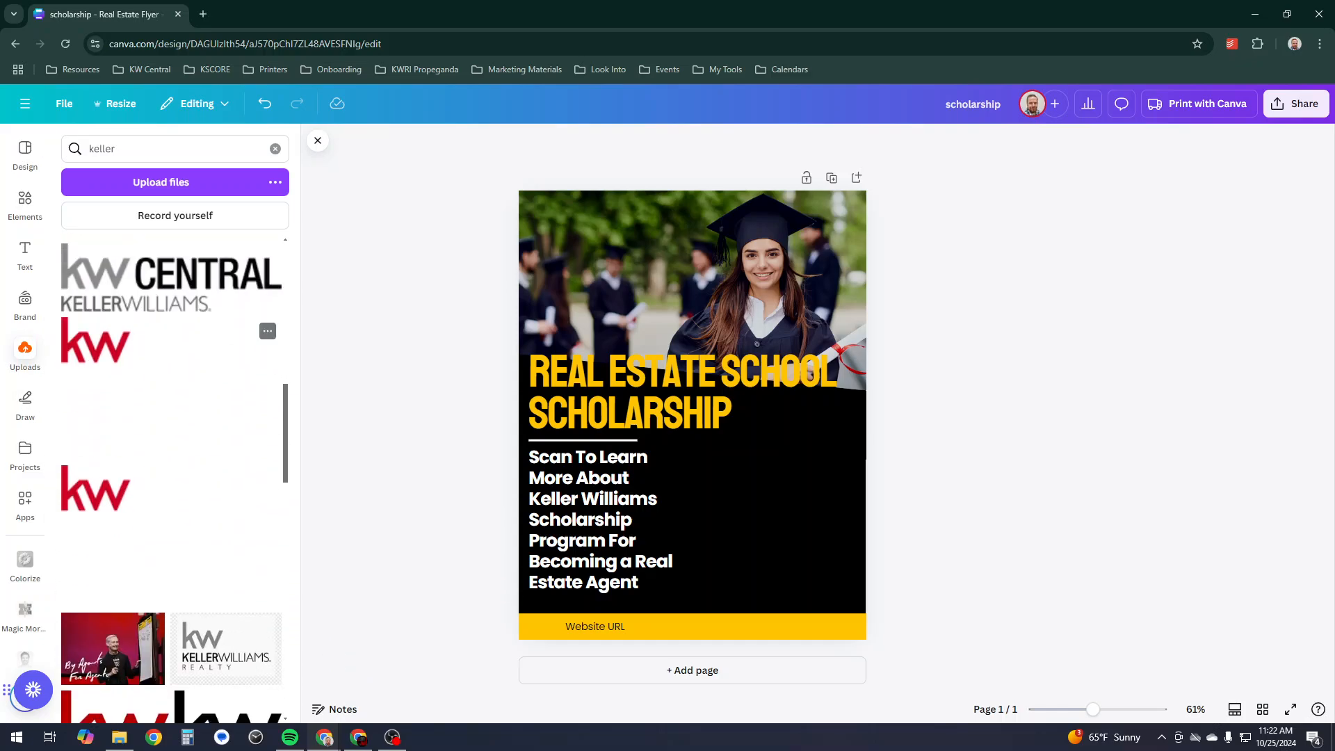
{"action": "left_click_drag", "start_coordinate": [167, 341], "coordinate": [727, 465]}
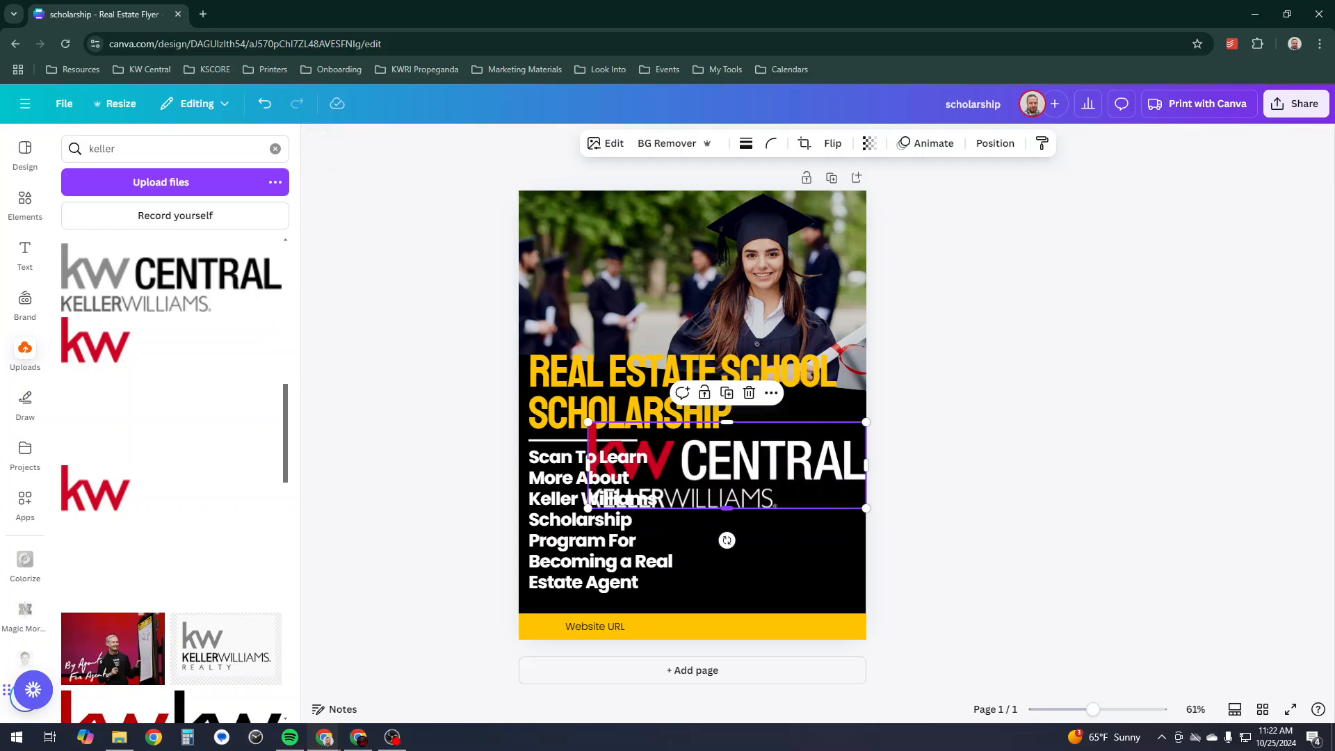
{"action": "left_click_drag", "start_coordinate": [866, 508], "coordinate": [743, 470]}
{"action": "left_click_drag", "start_coordinate": [678, 448], "coordinate": [687, 247]}
{"action": "left_click", "coordinate": [973, 292]}
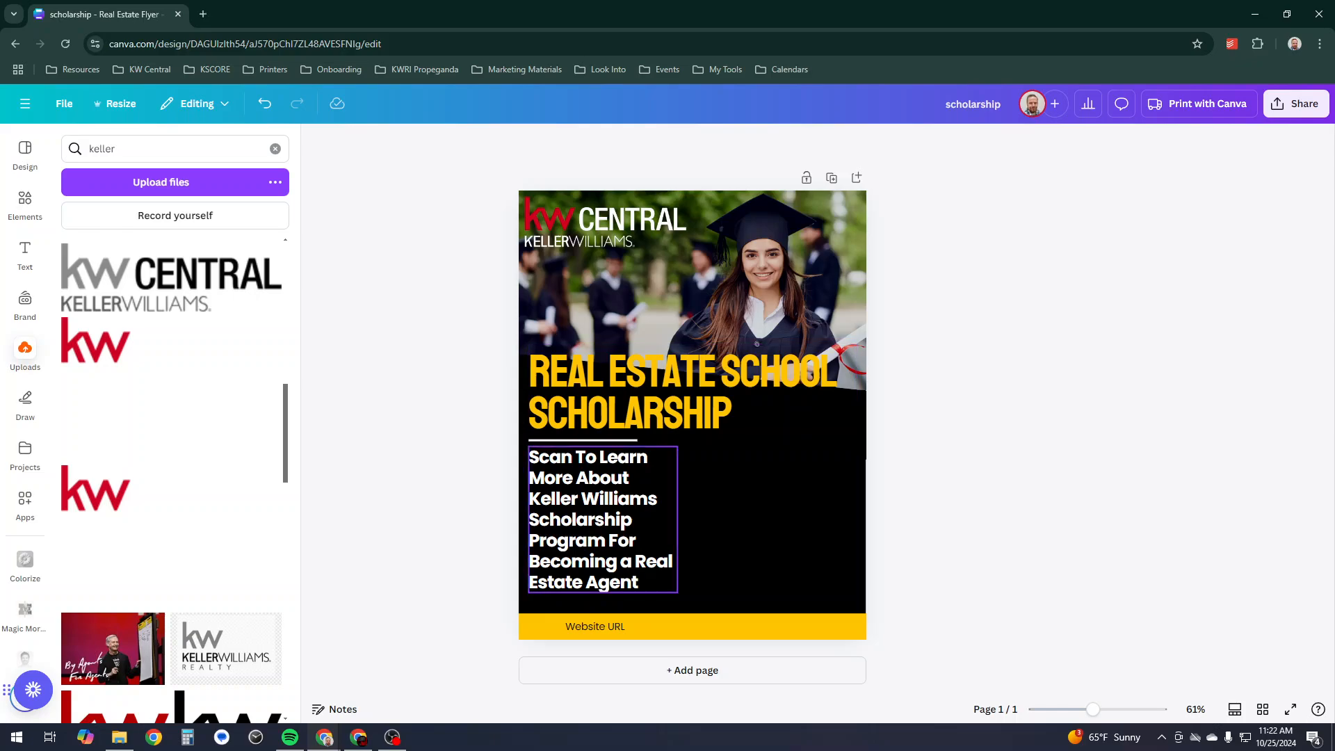
- Nudge the description text, divider line and REAL ESTATE SCHOOL SCHOLARSHIP heading slightly lower
{"action": "left_click_drag", "start_coordinate": [554, 563], "coordinate": [554, 576]}
{"action": "left_click", "coordinate": [584, 440]}
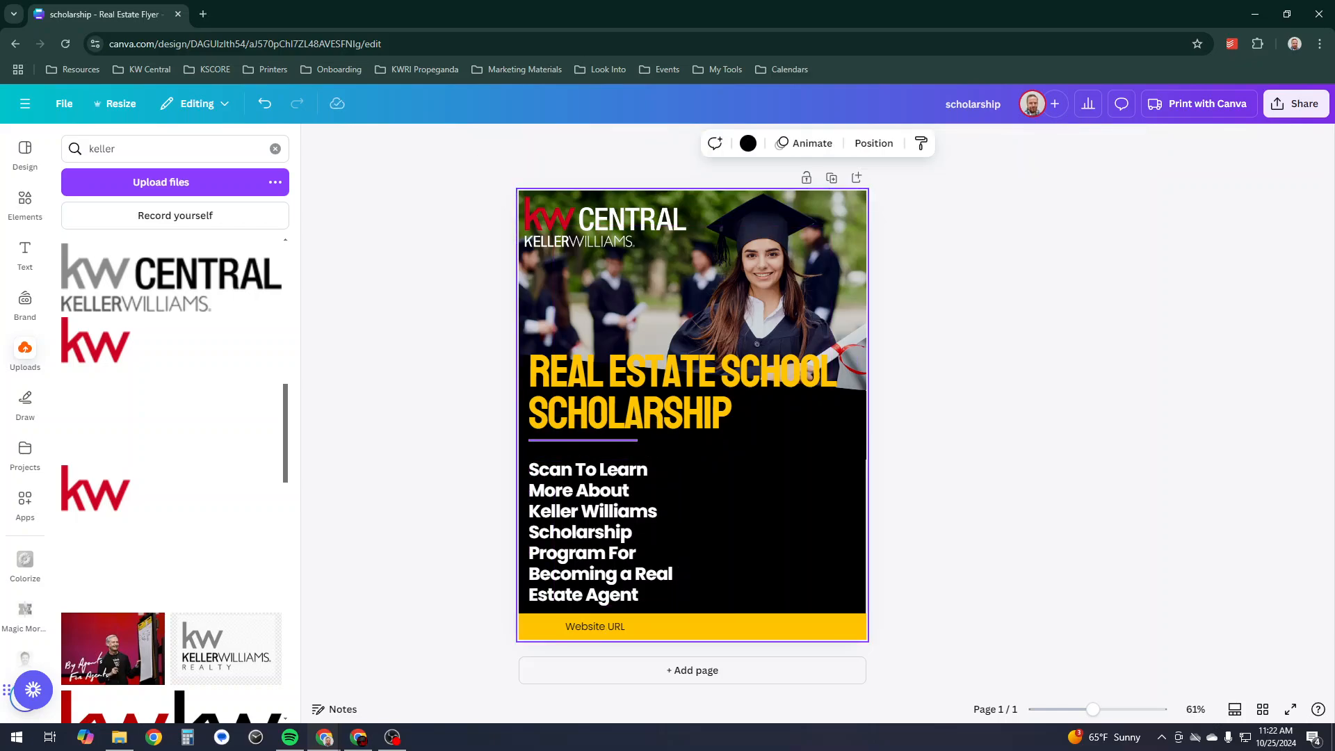
{"action": "left_click_drag", "start_coordinate": [584, 439], "coordinate": [584, 451]}
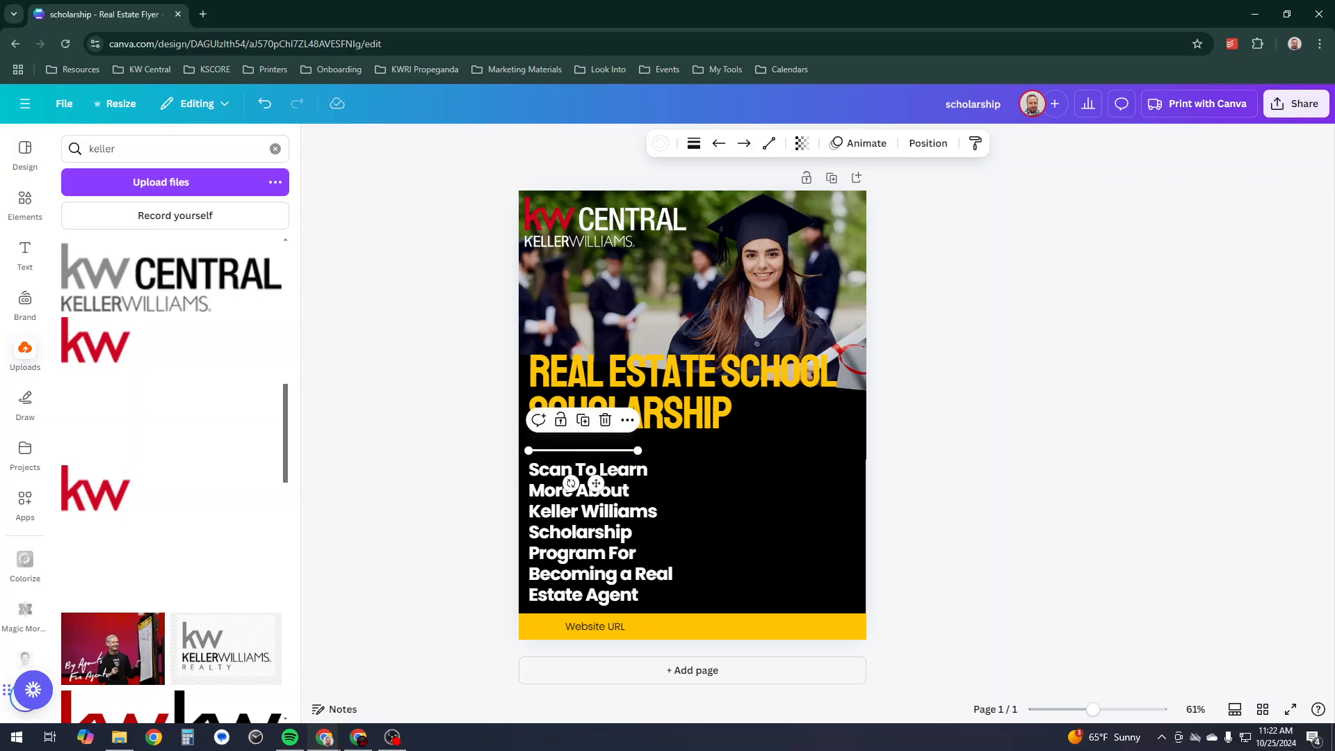
{"action": "left_click", "coordinate": [738, 480]}
{"action": "left_click_drag", "start_coordinate": [668, 414], "coordinate": [668, 428]}
- Deselect everything and bring up the design's Resize options
{"action": "left_click", "coordinate": [772, 500]}
{"action": "left_click", "coordinate": [945, 462]}
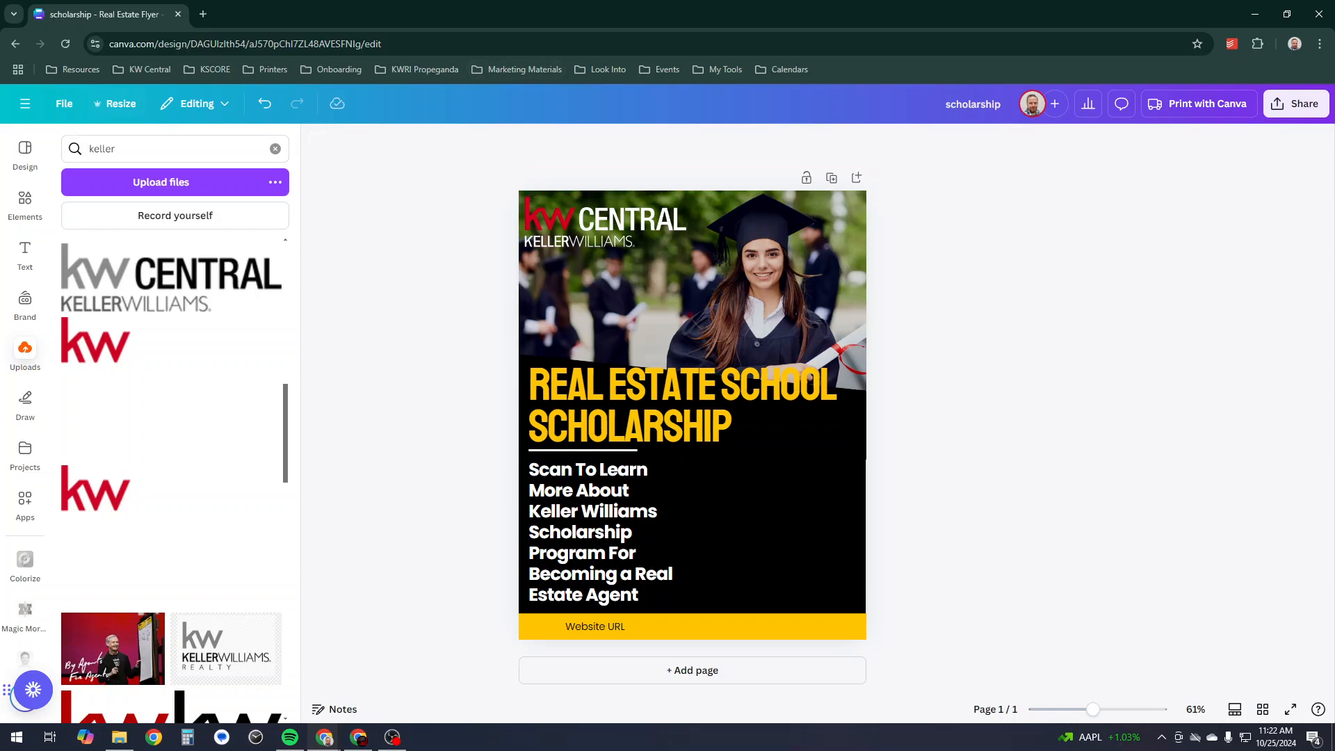
{"action": "left_click", "coordinate": [114, 104]}
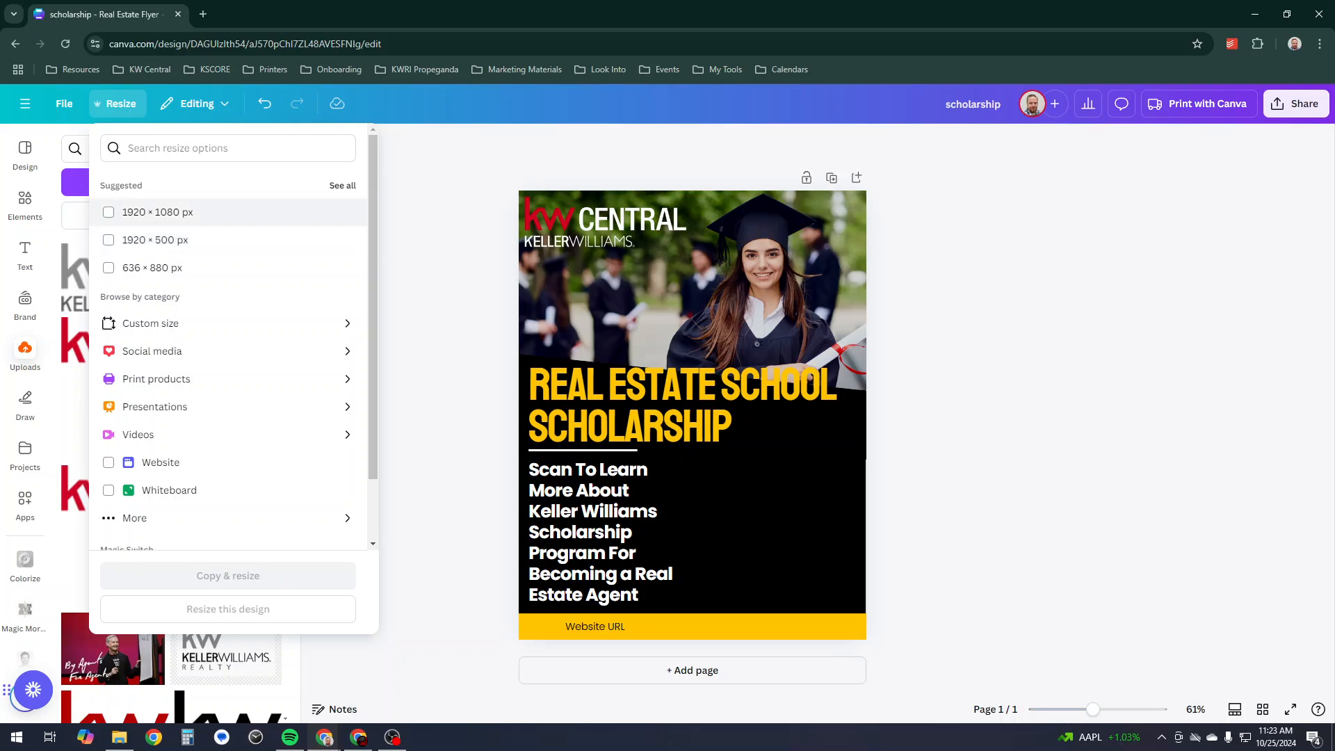
- Tick 1920 × 1080 px, use Copy & resize, and open the new widescreen copy
{"action": "left_click", "coordinate": [109, 212]}
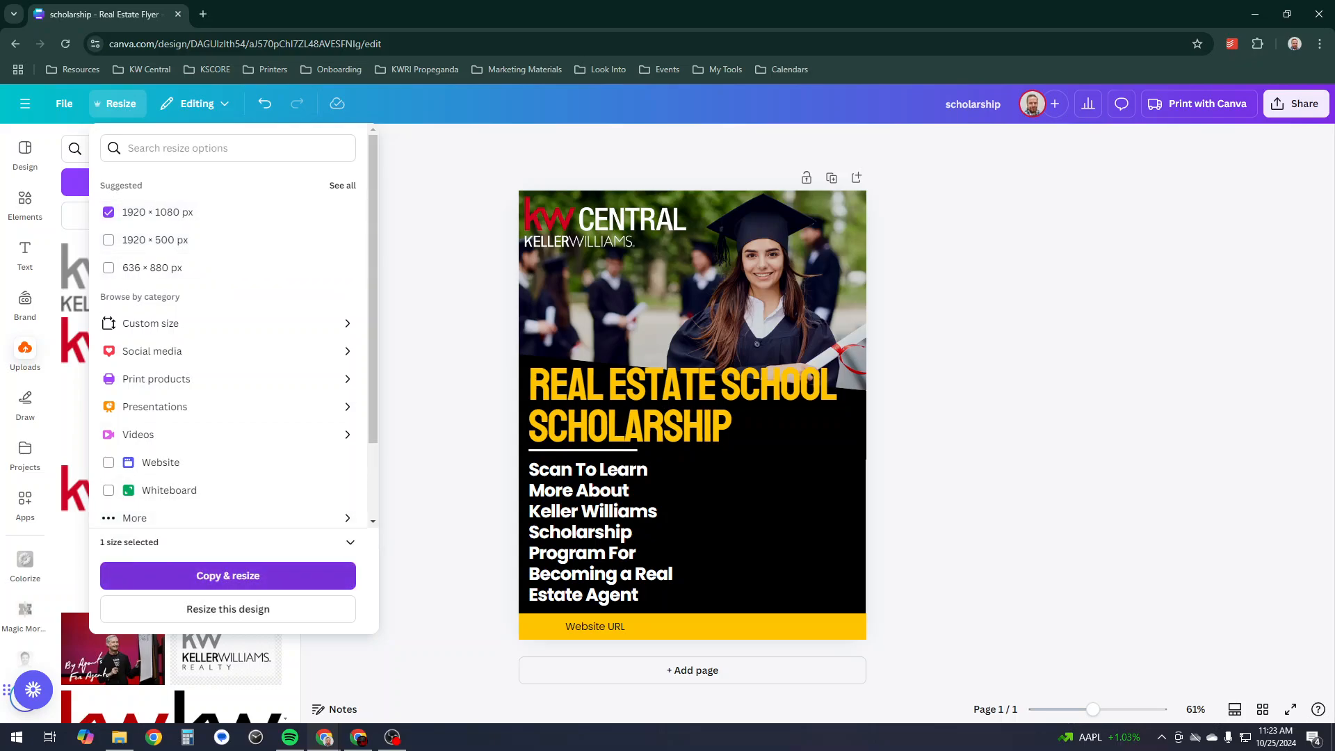
{"action": "left_click", "coordinate": [228, 576]}
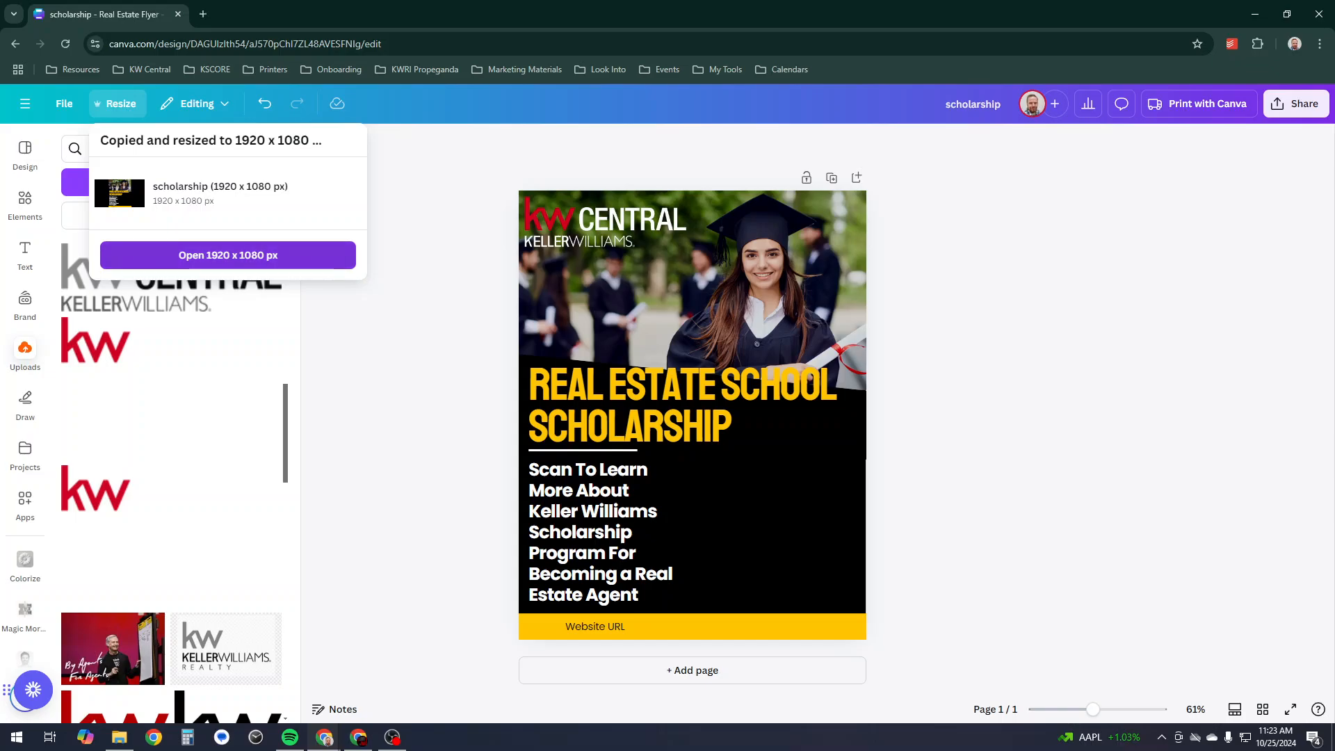
{"action": "left_click", "coordinate": [228, 255]}
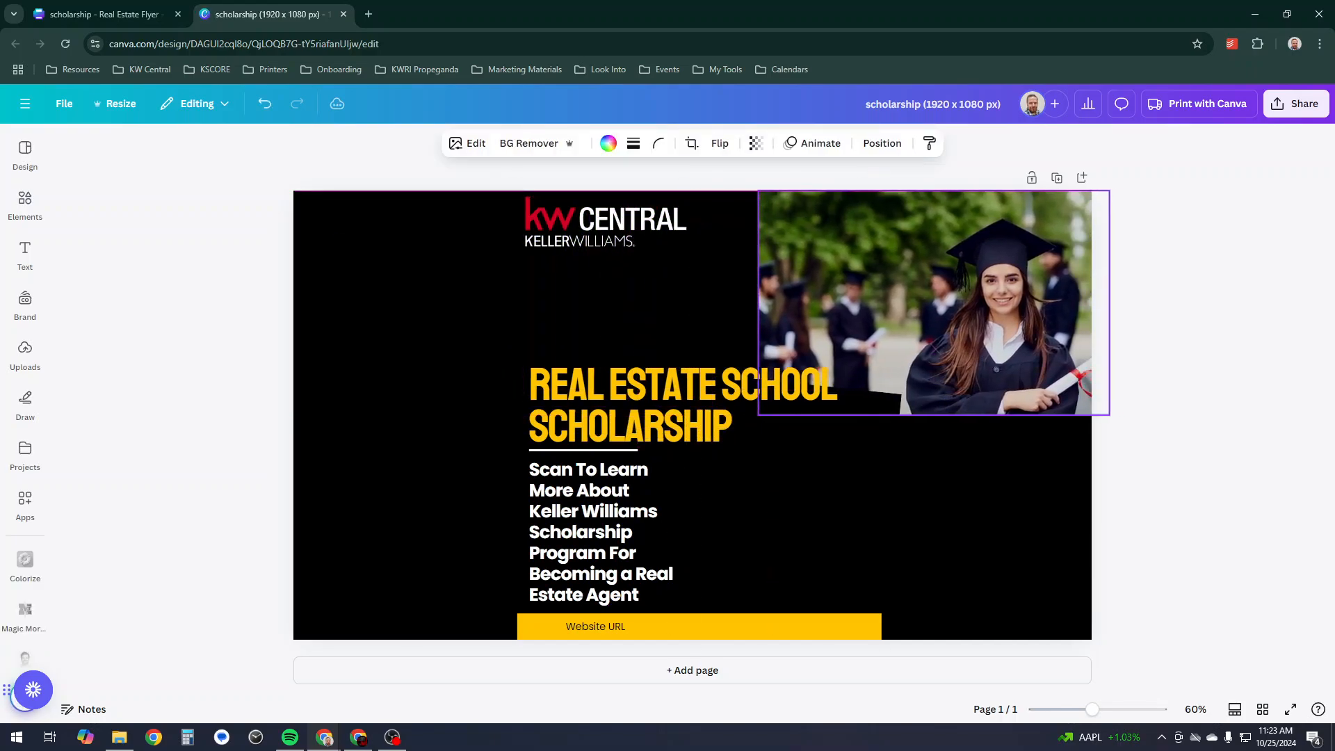
- Enlarge the photo to cover the widescreen canvas, shift the logo left, and align the photo left
{"action": "left_click_drag", "start_coordinate": [756, 416], "coordinate": [297, 673]}
{"action": "left_click", "coordinate": [240, 591]}
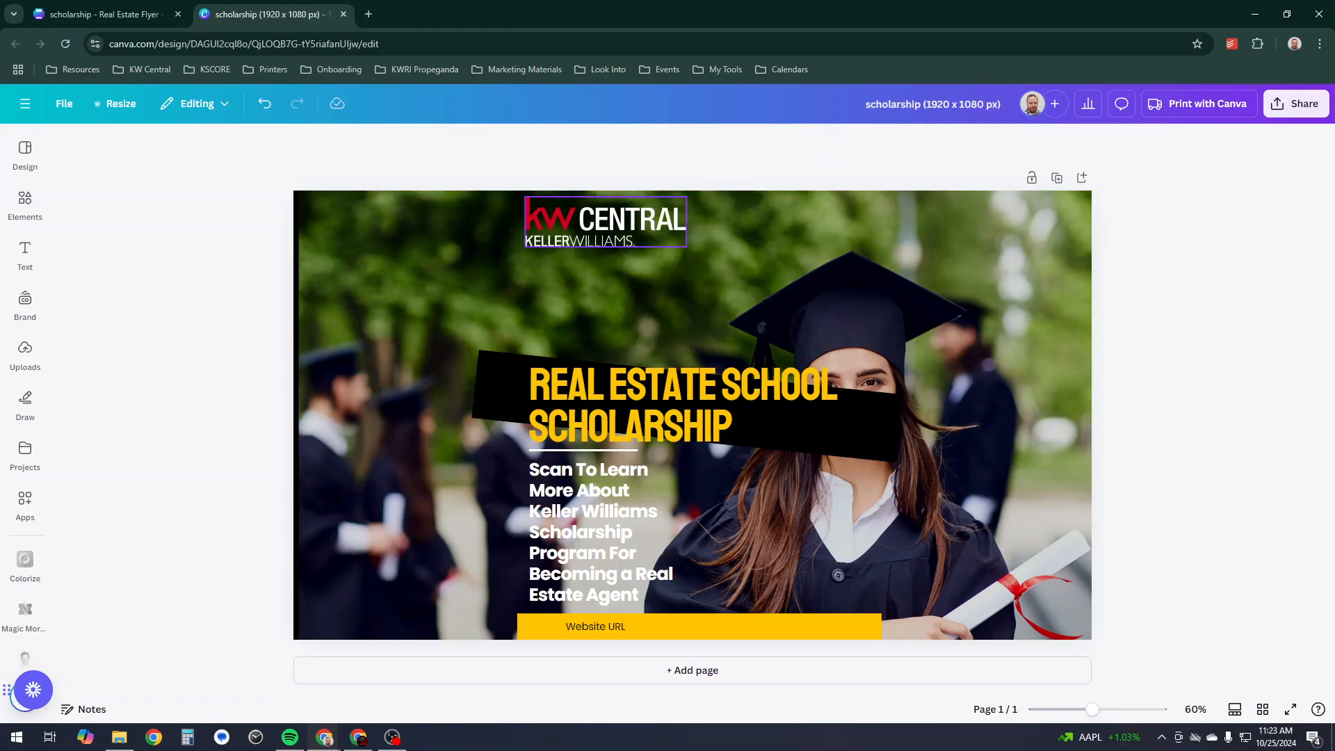
{"action": "left_click_drag", "start_coordinate": [605, 222], "coordinate": [397, 222]}
{"action": "left_click_drag", "start_coordinate": [668, 292], "coordinate": [661, 287]}
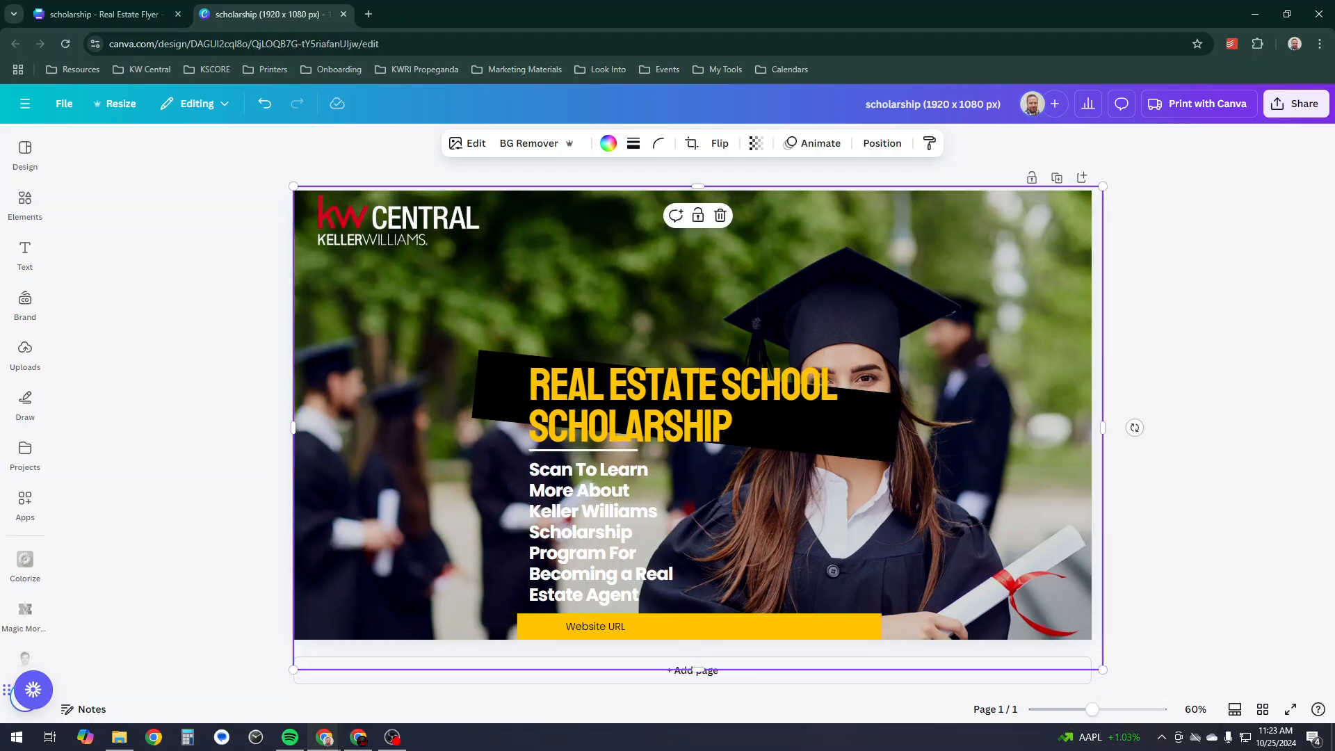
- In the Layers list, move the photo layer beneath the background layer
{"action": "right_click", "coordinate": [363, 257]}
{"action": "mouse_move", "coordinate": [445, 454]}
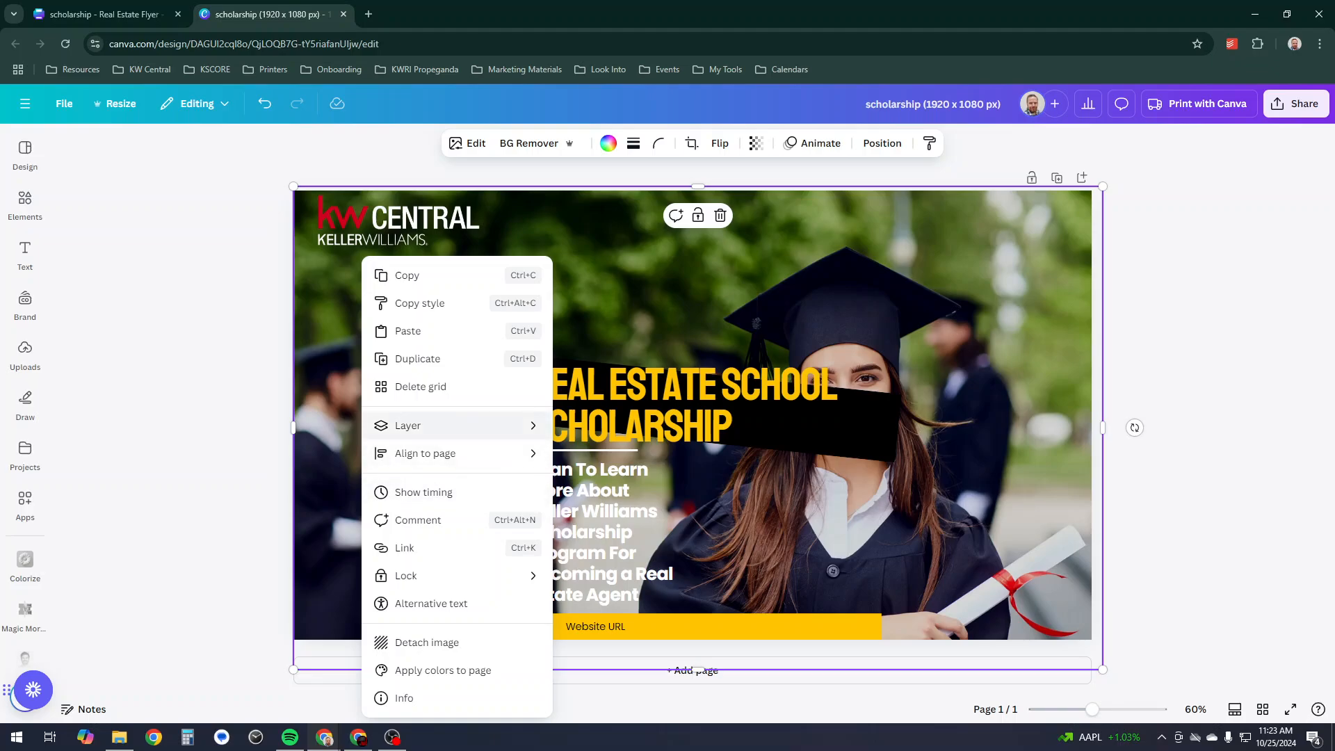
{"action": "mouse_move", "coordinate": [446, 425]}
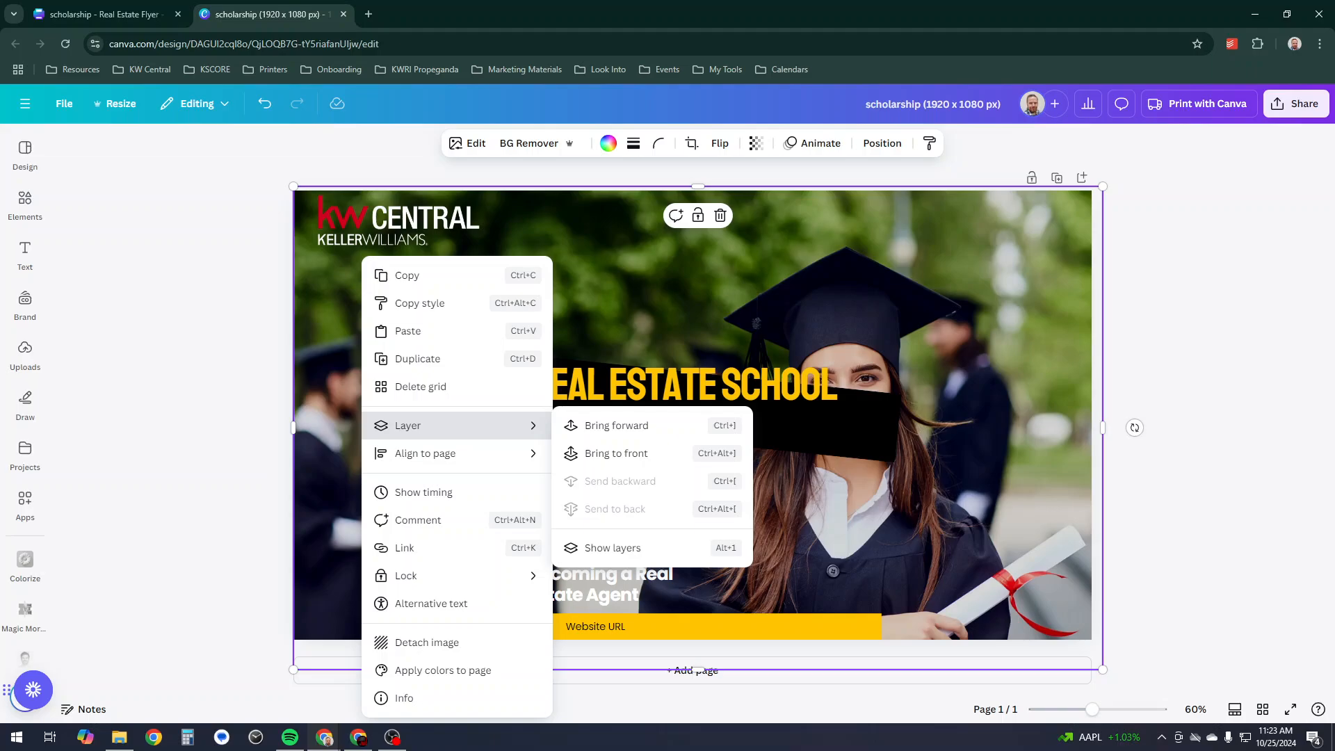
{"action": "left_click", "coordinate": [612, 548]}
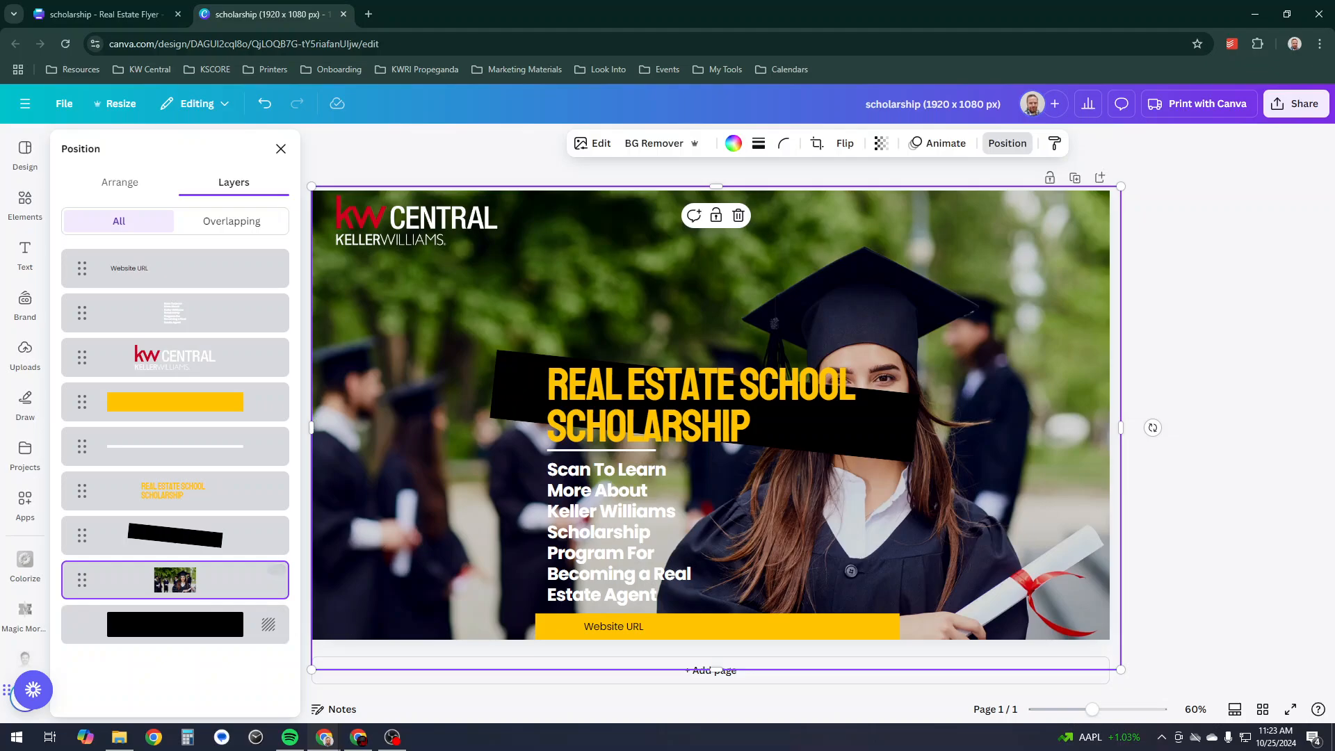
{"action": "left_click", "coordinate": [276, 570]}
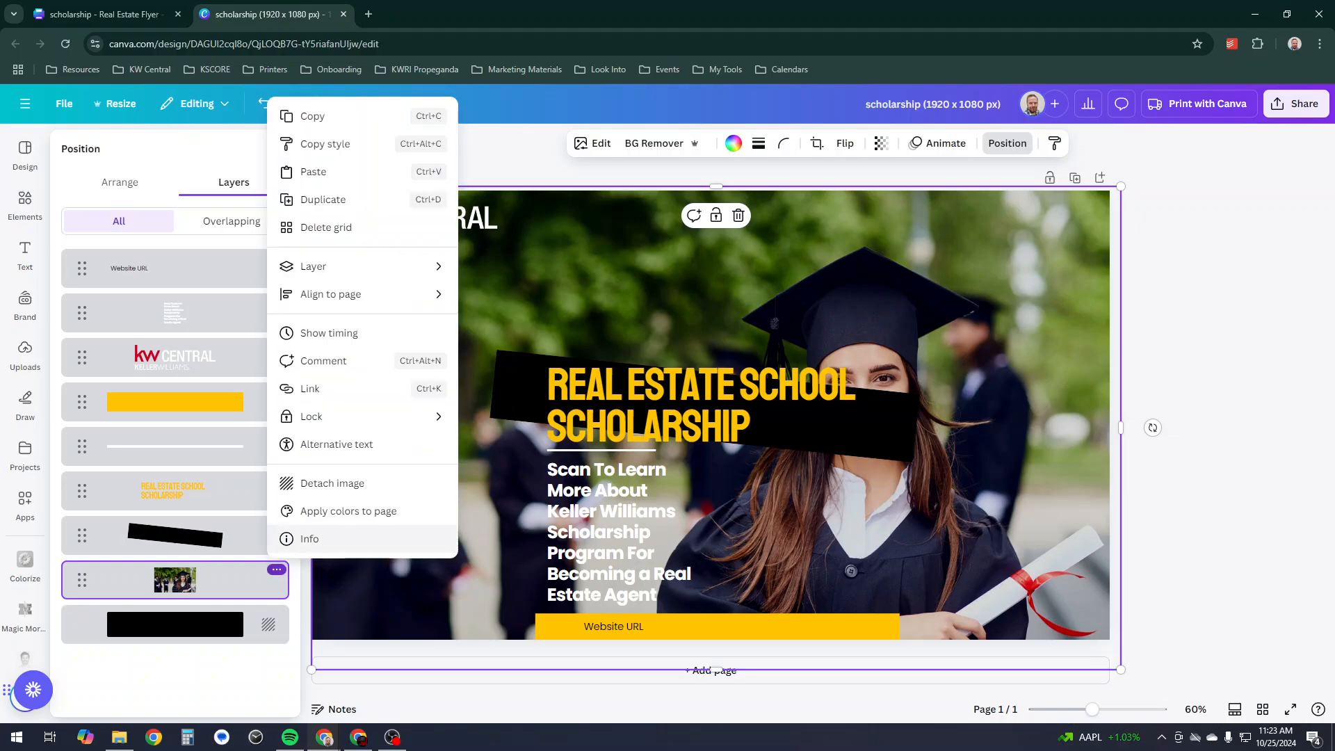
{"action": "left_click", "coordinate": [187, 581]}
{"action": "left_click_drag", "start_coordinate": [187, 581], "coordinate": [268, 624]}
- Lock the photo layer in place from its layer options
{"action": "left_click", "coordinate": [268, 624]}
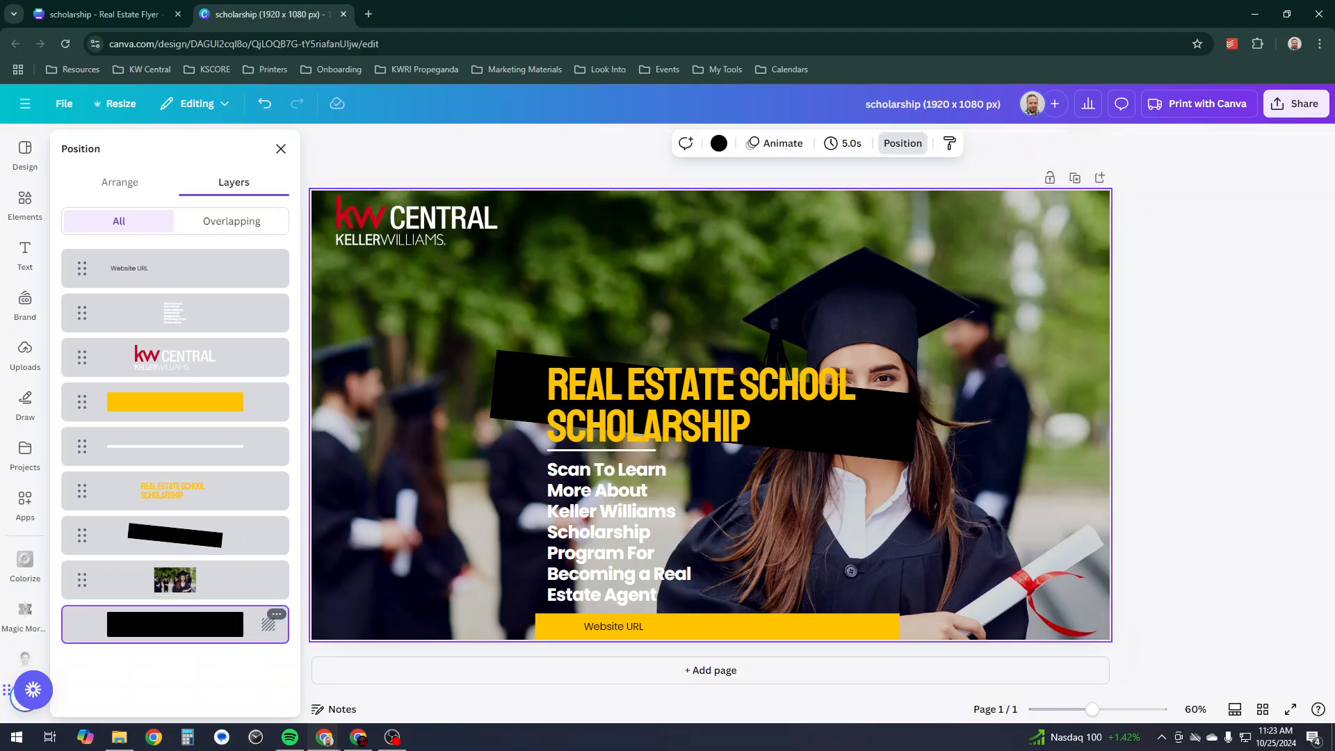
{"action": "left_click", "coordinate": [276, 614]}
{"action": "mouse_move", "coordinate": [348, 583]}
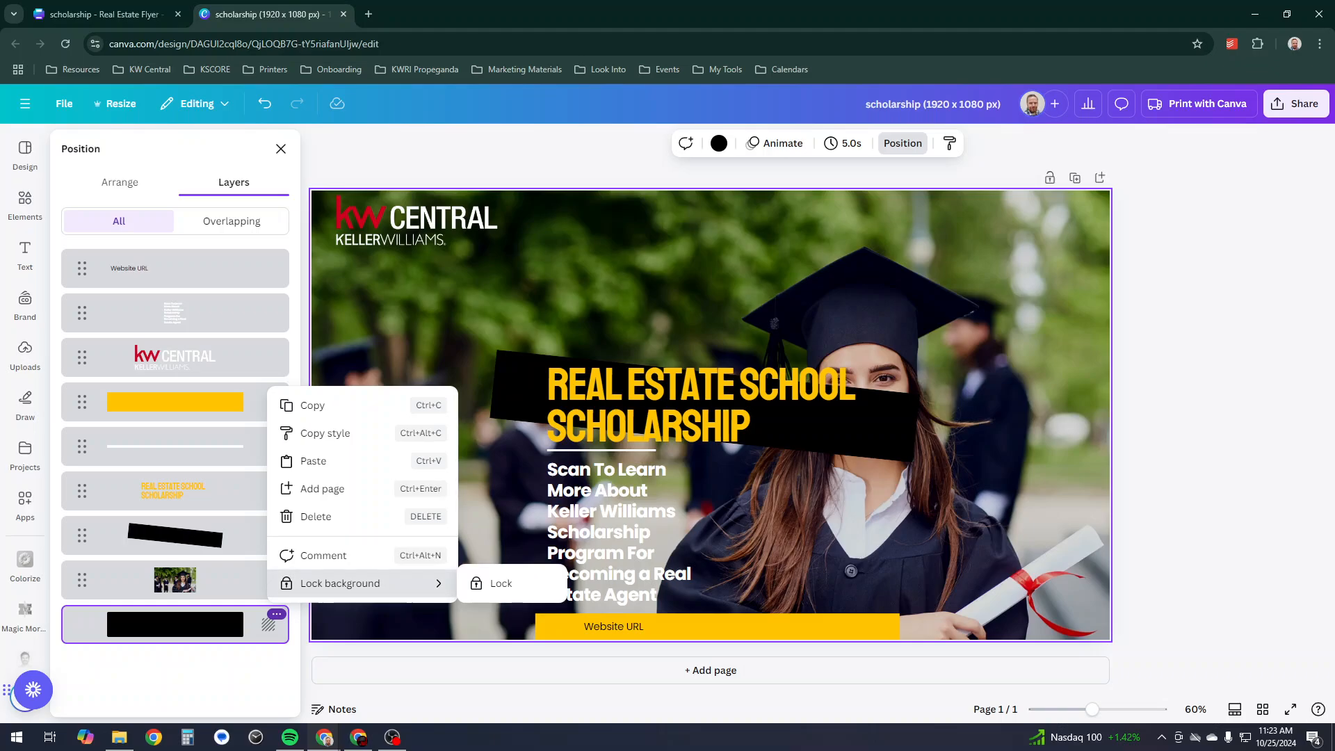
{"action": "key", "text": "Escape"}
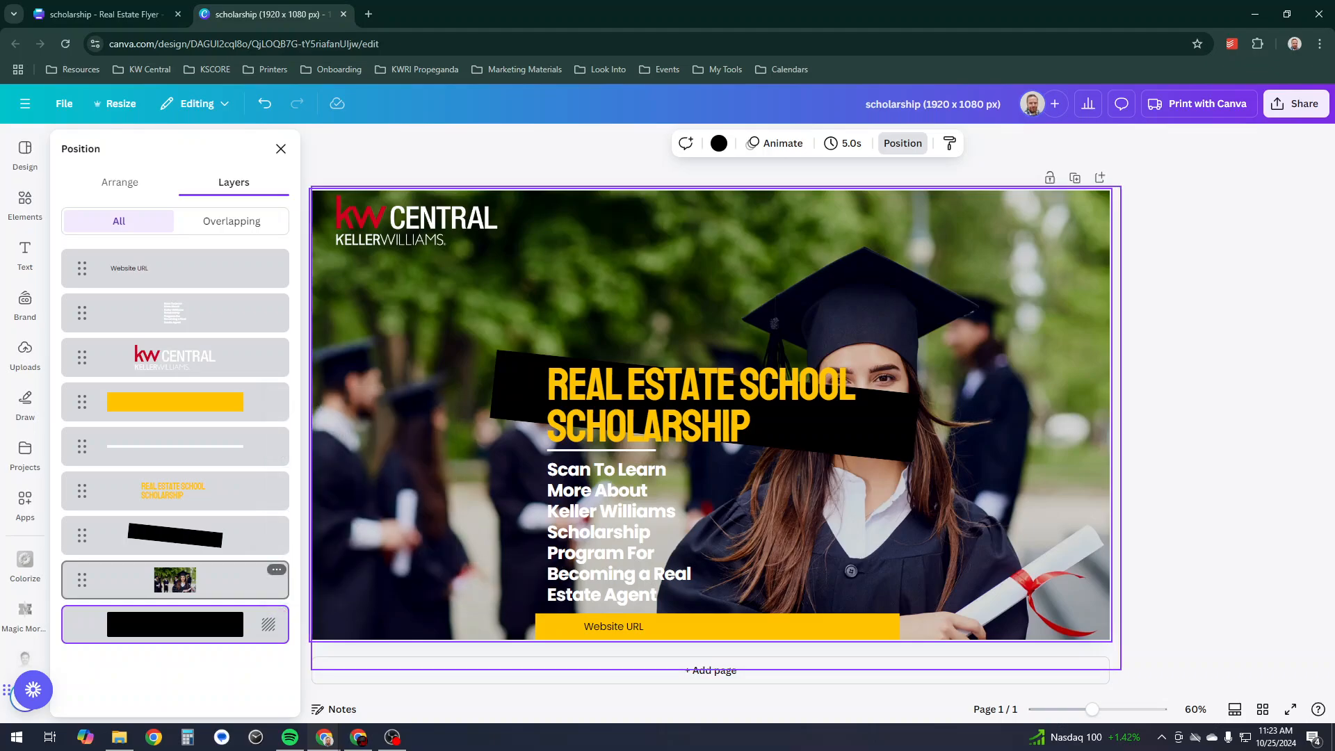
{"action": "left_click", "coordinate": [276, 569]}
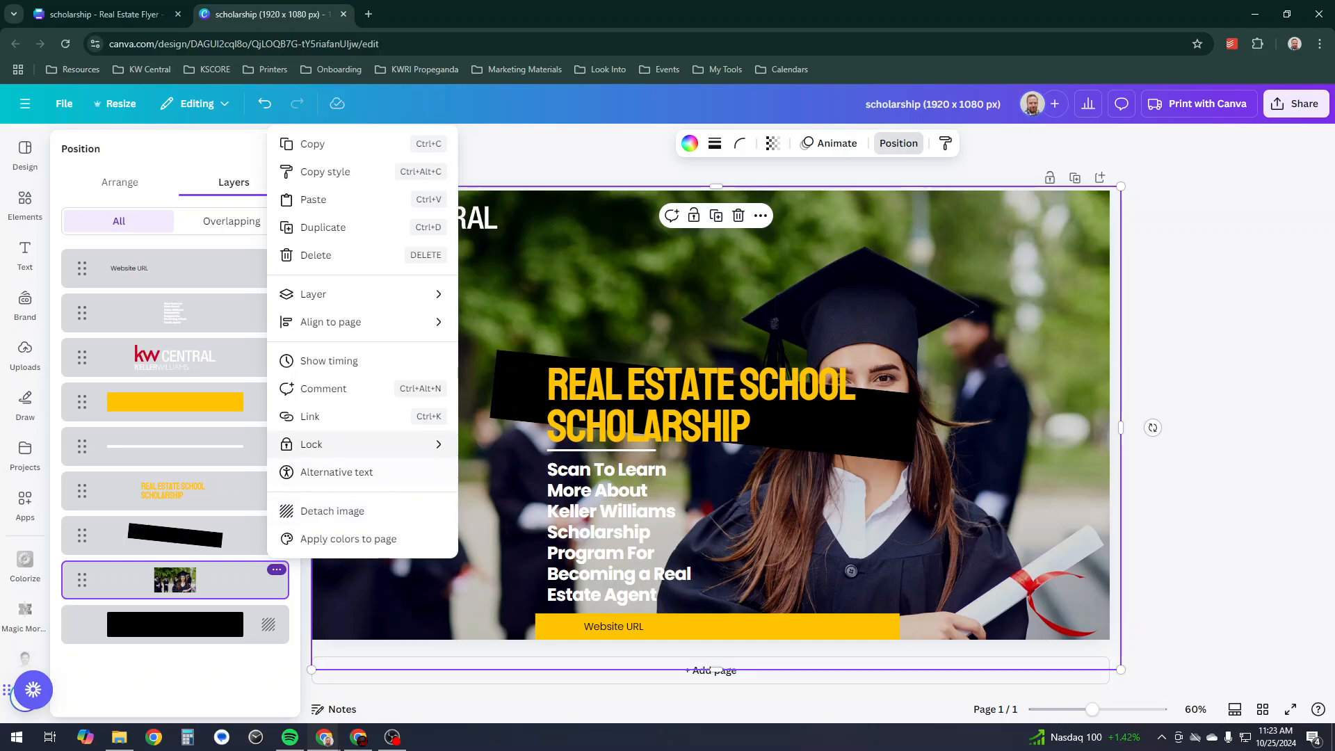
{"action": "mouse_move", "coordinate": [348, 444]}
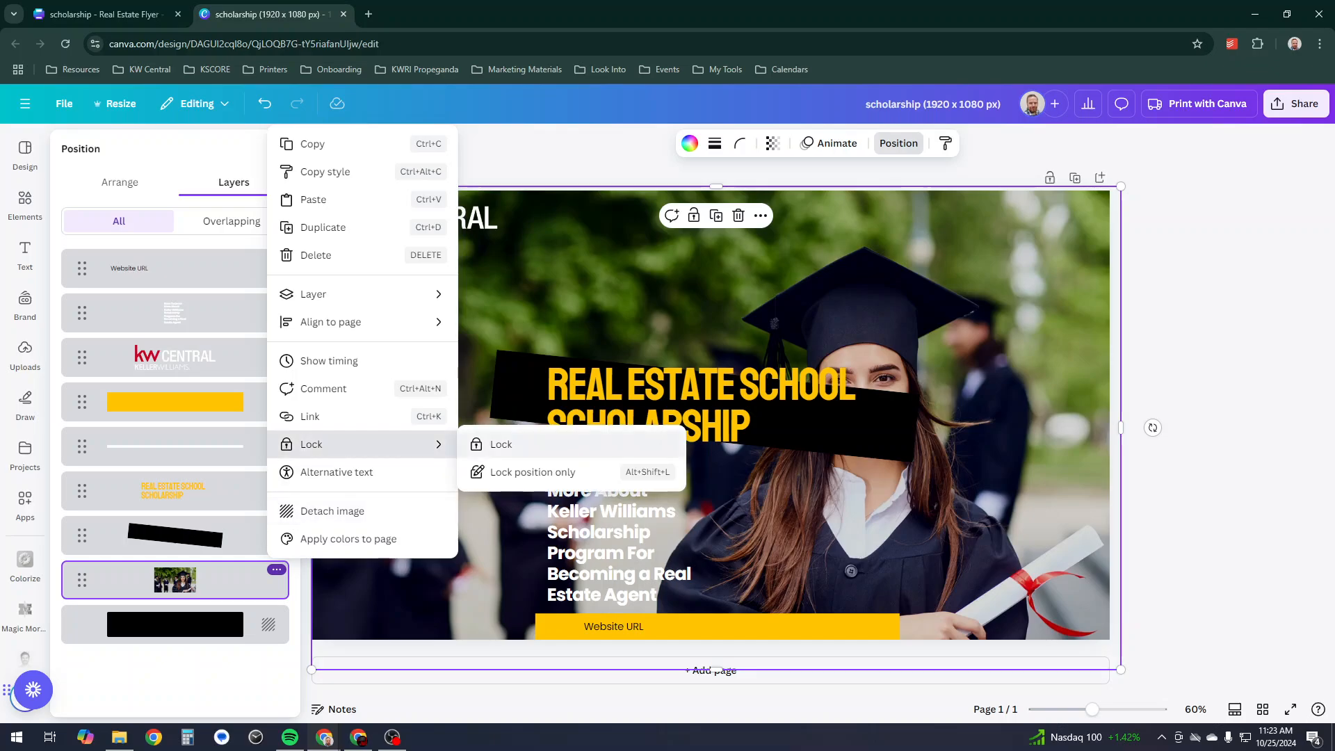
{"action": "left_click", "coordinate": [501, 445]}
- Move the logo to the top-right, place and enlarge the title at top-left, and delete the black band
{"action": "left_click", "coordinate": [417, 219]}
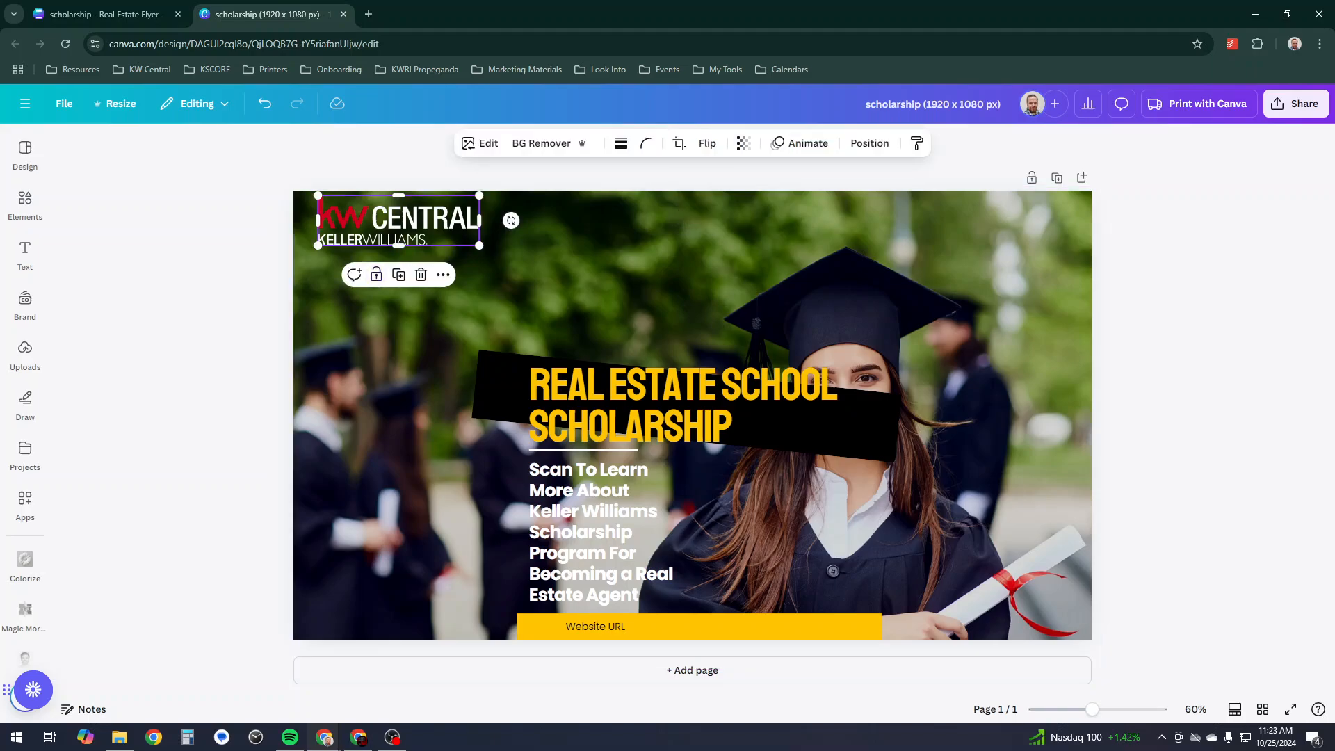
{"action": "left_click_drag", "start_coordinate": [398, 219], "coordinate": [938, 223]}
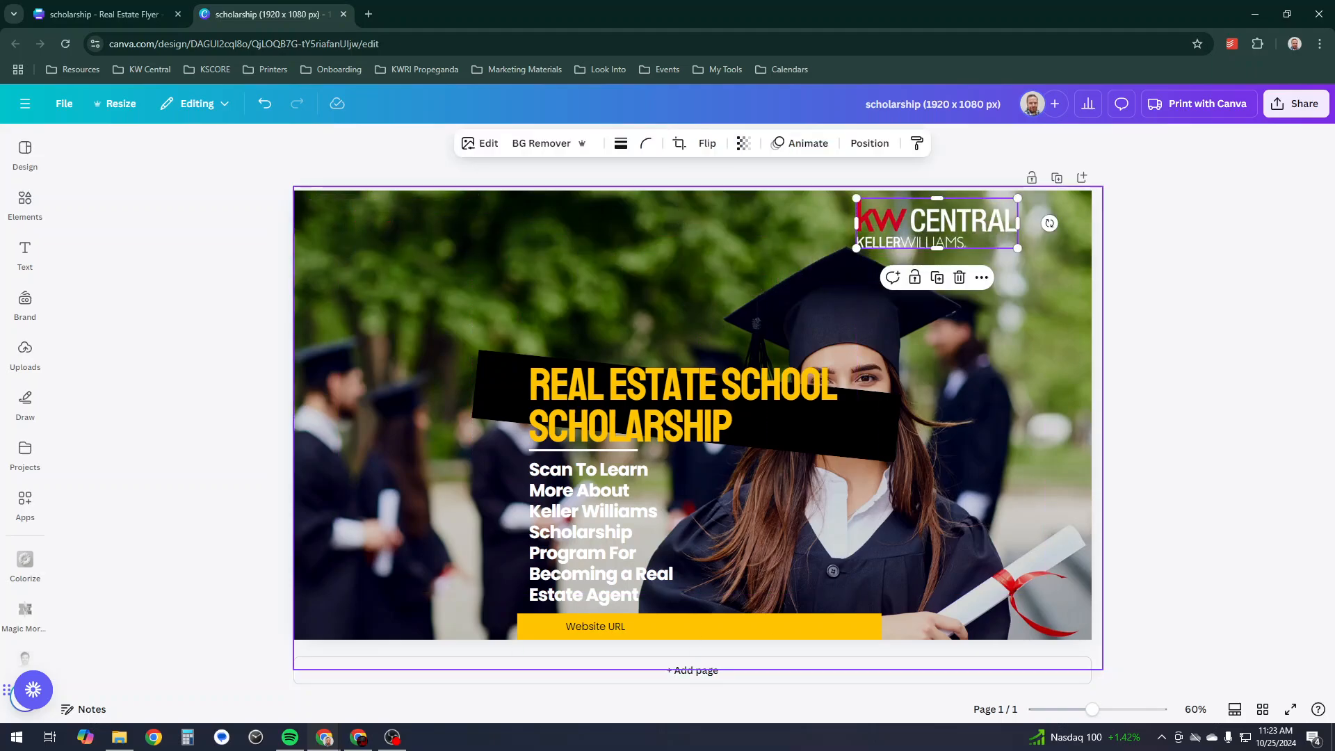
{"action": "left_click_drag", "start_coordinate": [625, 403], "coordinate": [400, 245]}
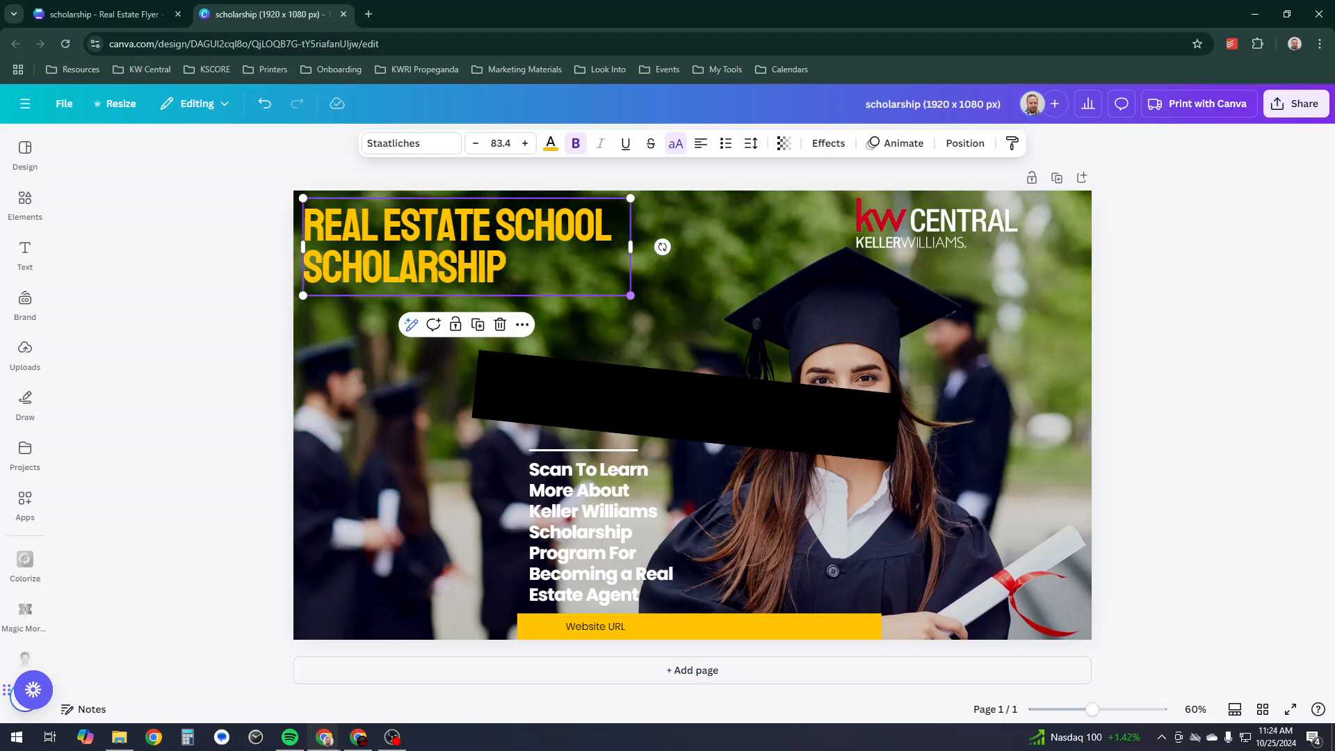
{"action": "left_click_drag", "start_coordinate": [630, 296], "coordinate": [894, 373]}
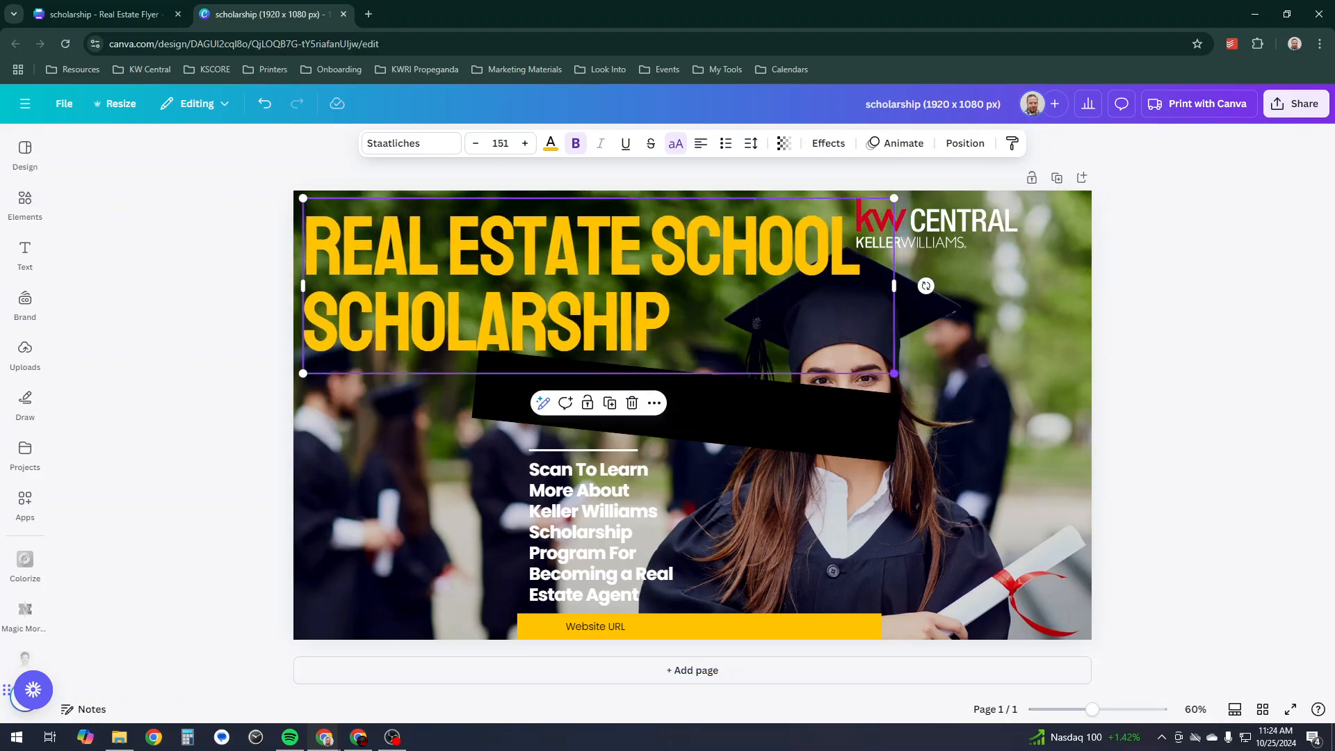
{"action": "left_click_drag", "start_coordinate": [765, 417], "coordinate": [1084, 441]}
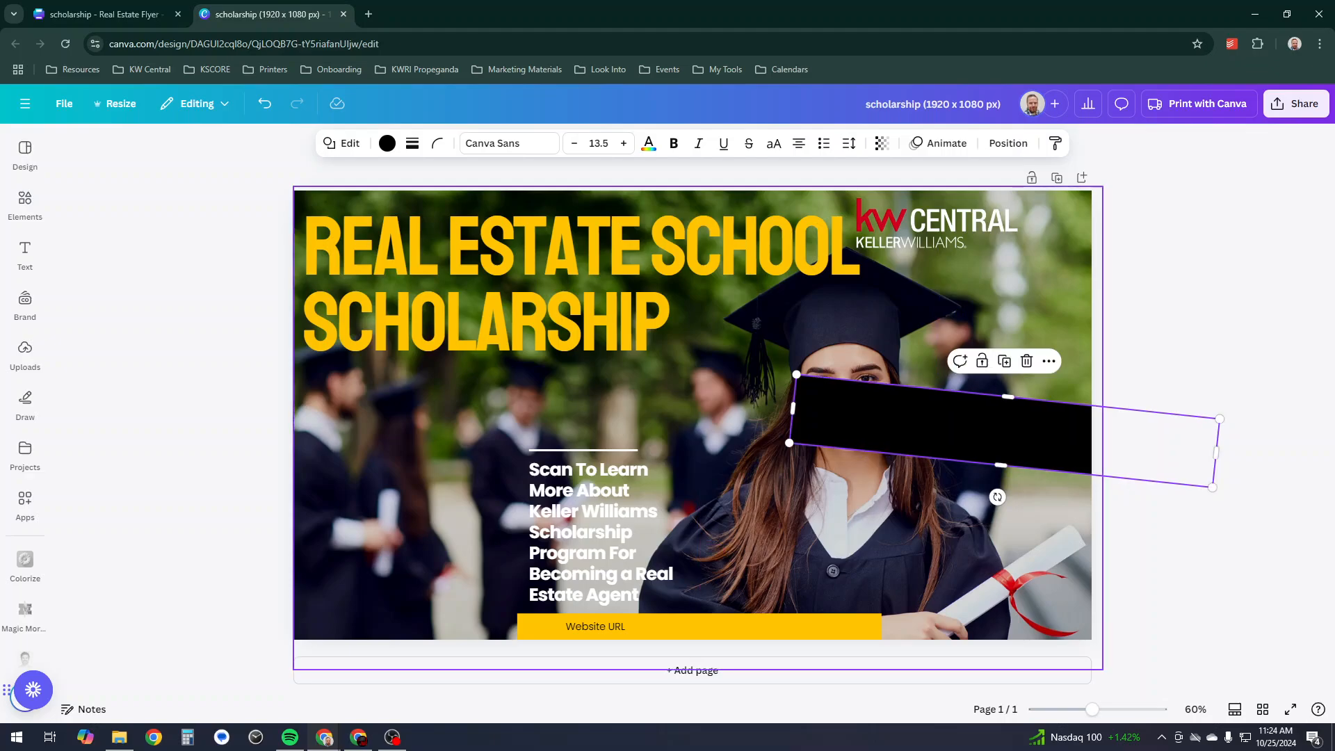
{"action": "key", "text": "Delete"}
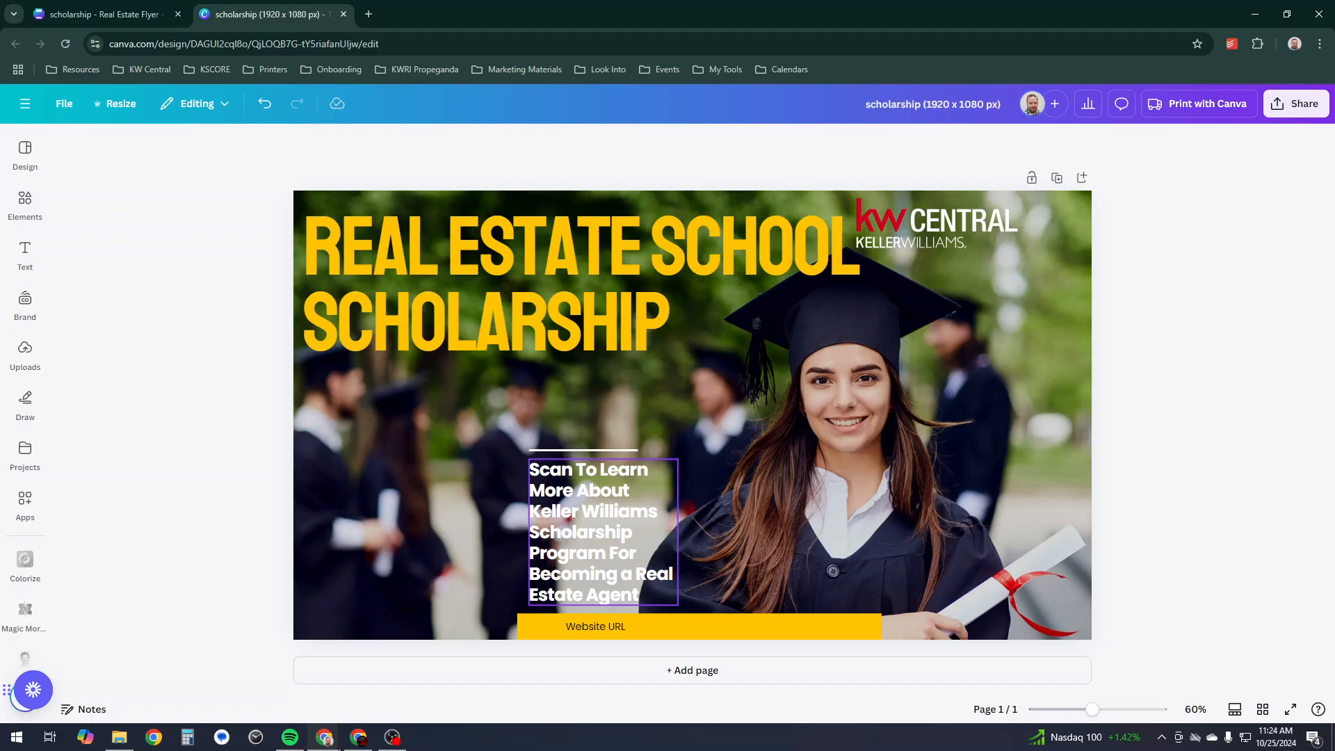
{"action": "left_click_drag", "start_coordinate": [932, 222], "coordinate": [1026, 244]}
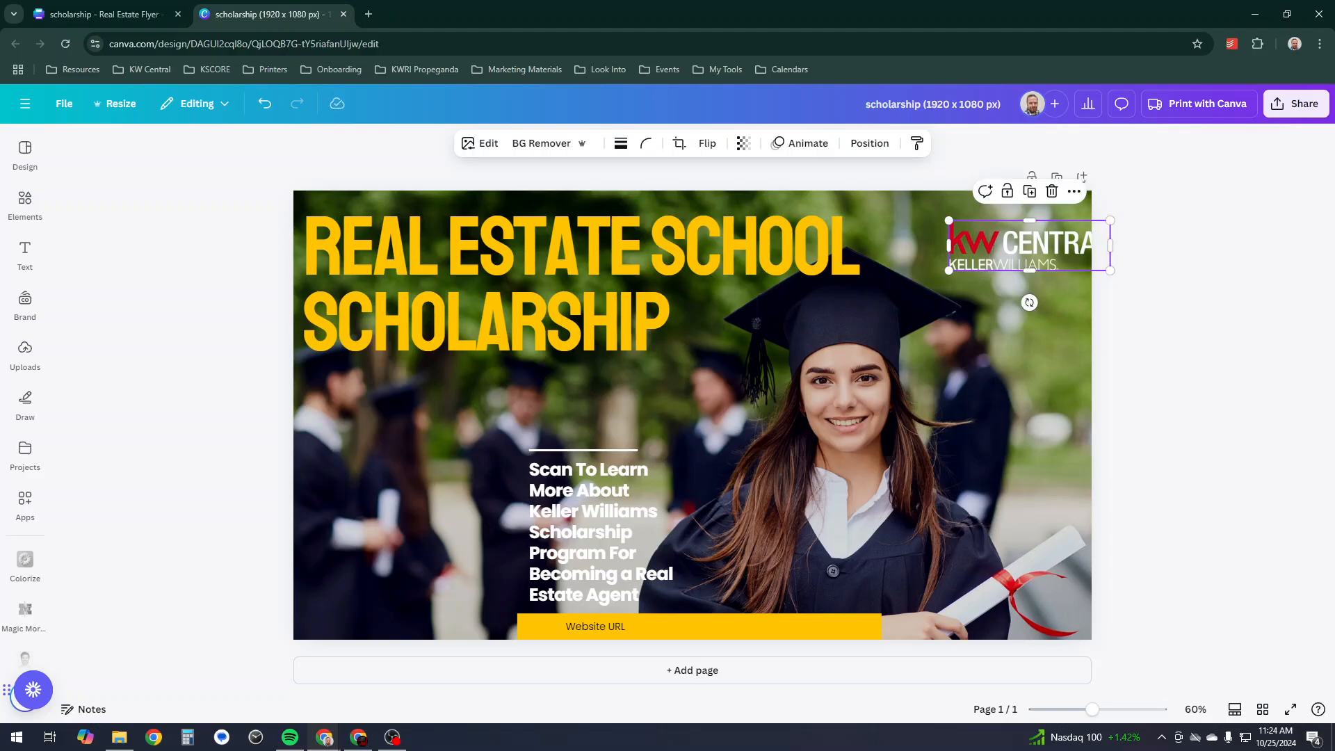
- Delete the scan-to-learn text, the Website URL text and the yellow footer bar
{"action": "left_click", "coordinate": [591, 532]}
{"action": "key", "text": "Delete"}
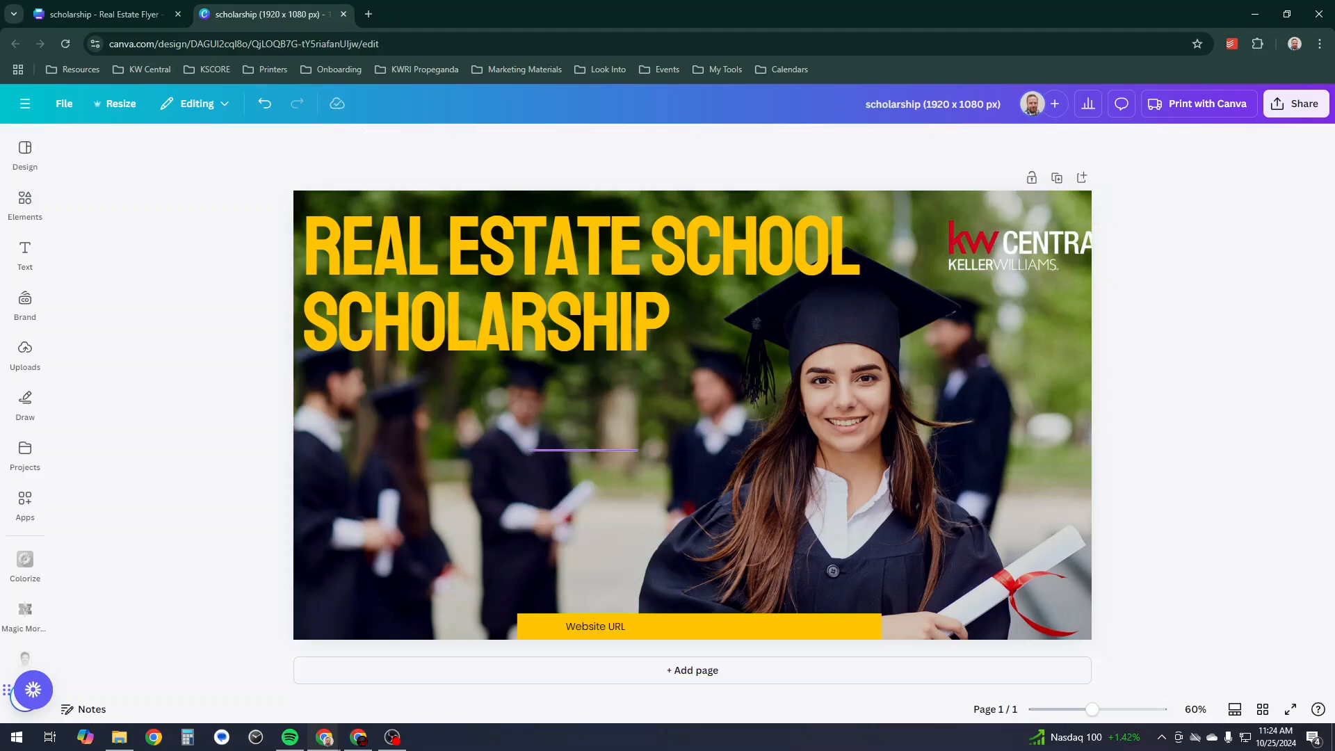
{"action": "left_click", "coordinate": [597, 626]}
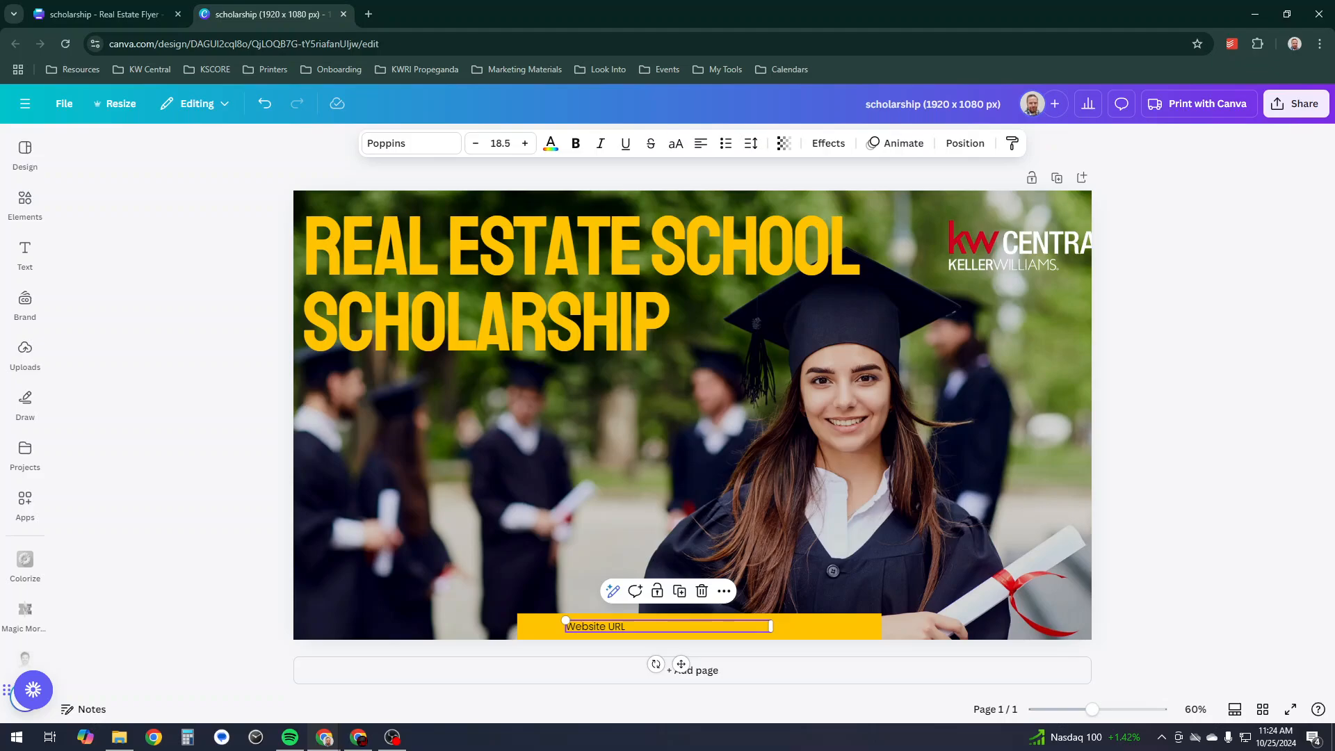
{"action": "key", "text": "Delete"}
{"action": "left_click", "coordinate": [834, 626]}
{"action": "key", "text": "Delete"}
- Move the KW Central logo to the bottom-left and enlarge it, and grow the headline to size 186
{"action": "left_click", "coordinate": [598, 285]}
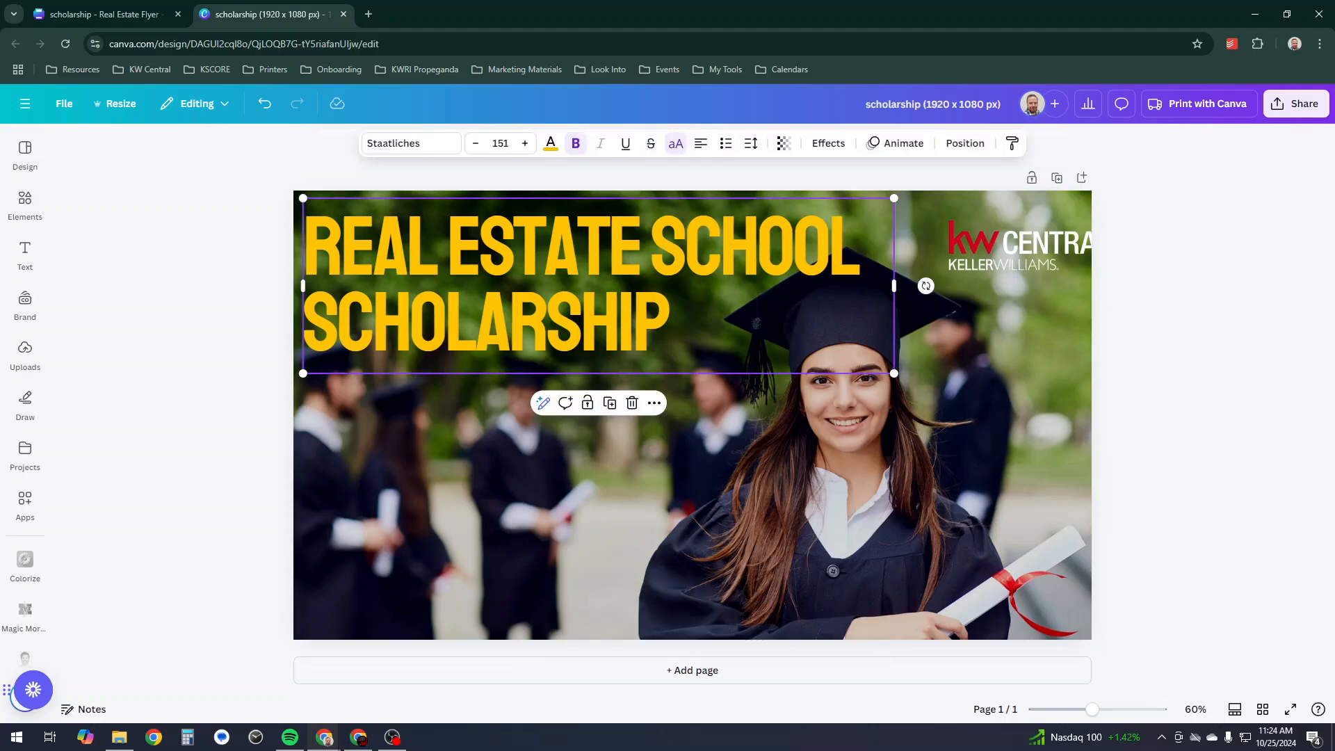
{"action": "left_click", "coordinate": [1015, 243]}
{"action": "left_click_drag", "start_coordinate": [1016, 243], "coordinate": [370, 569]}
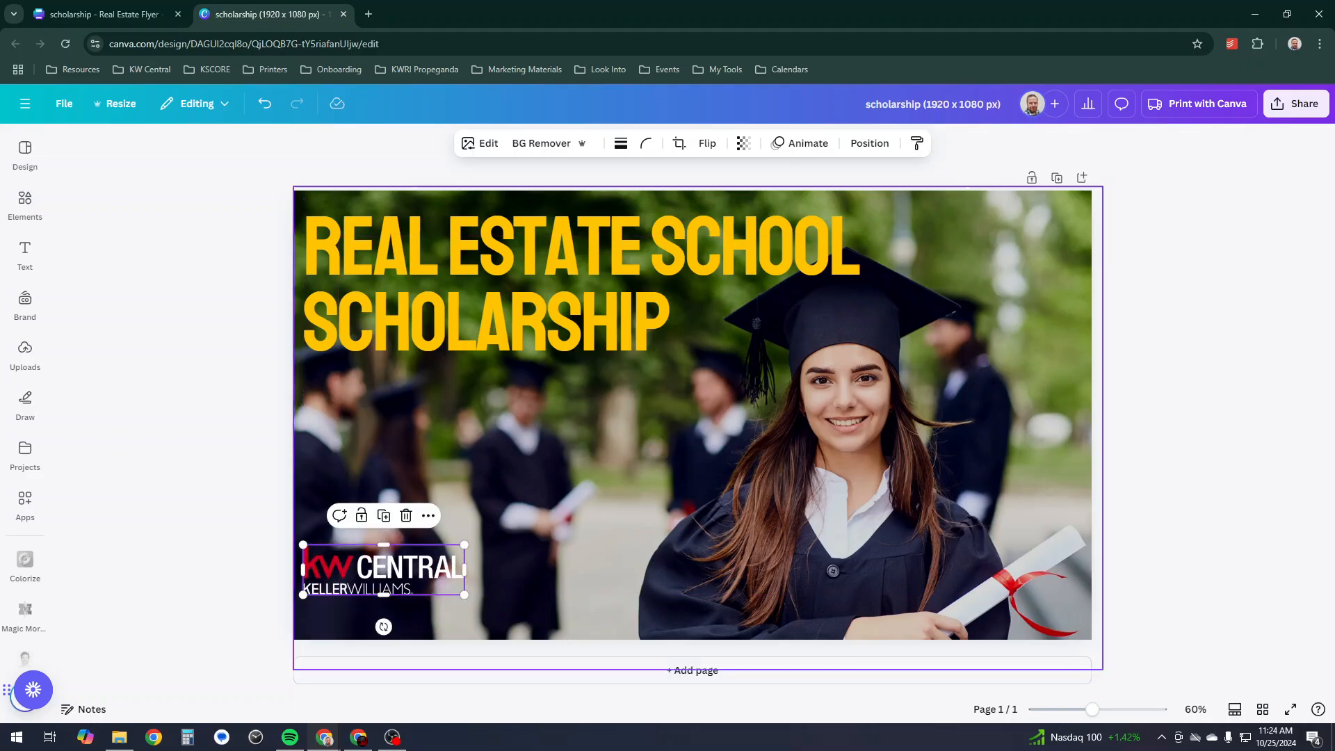
{"action": "left_click", "coordinate": [765, 313]}
{"action": "left_click_drag", "start_coordinate": [895, 373], "coordinate": [1038, 416]}
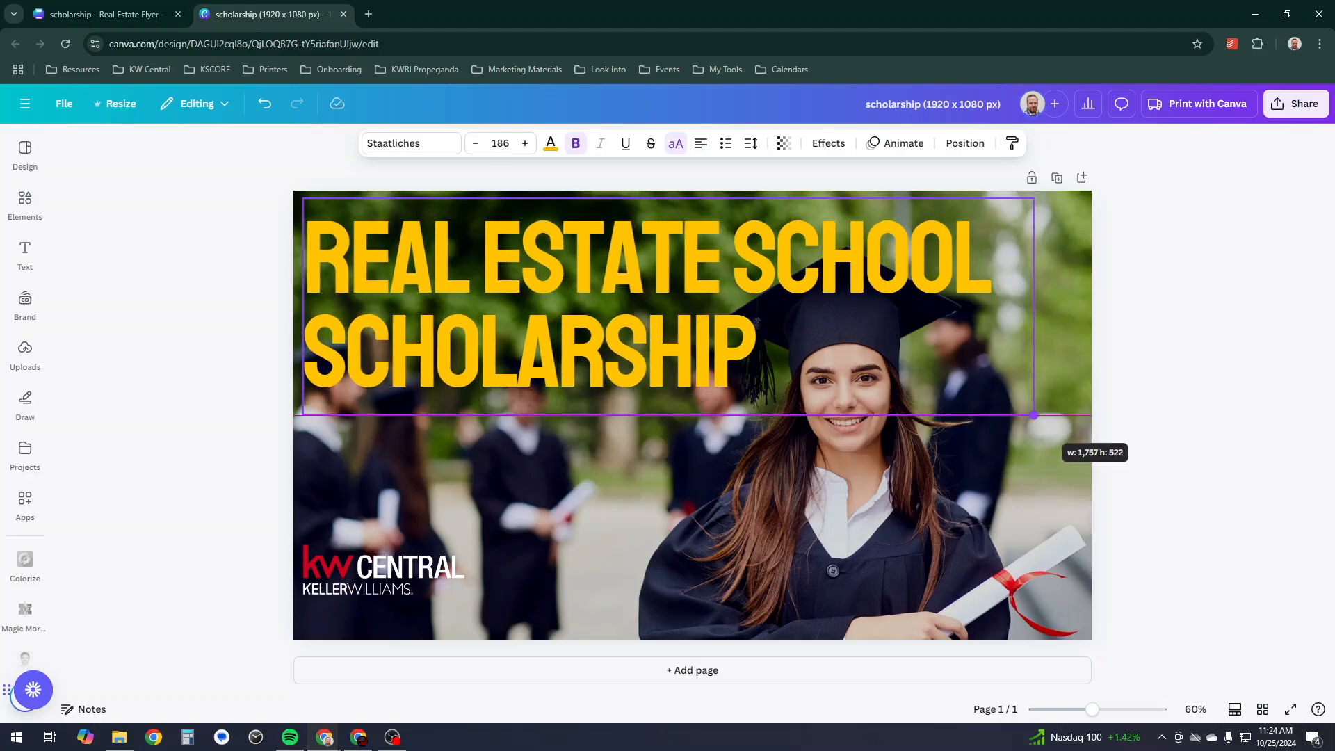
{"action": "left_click_drag", "start_coordinate": [390, 571], "coordinate": [389, 603]}
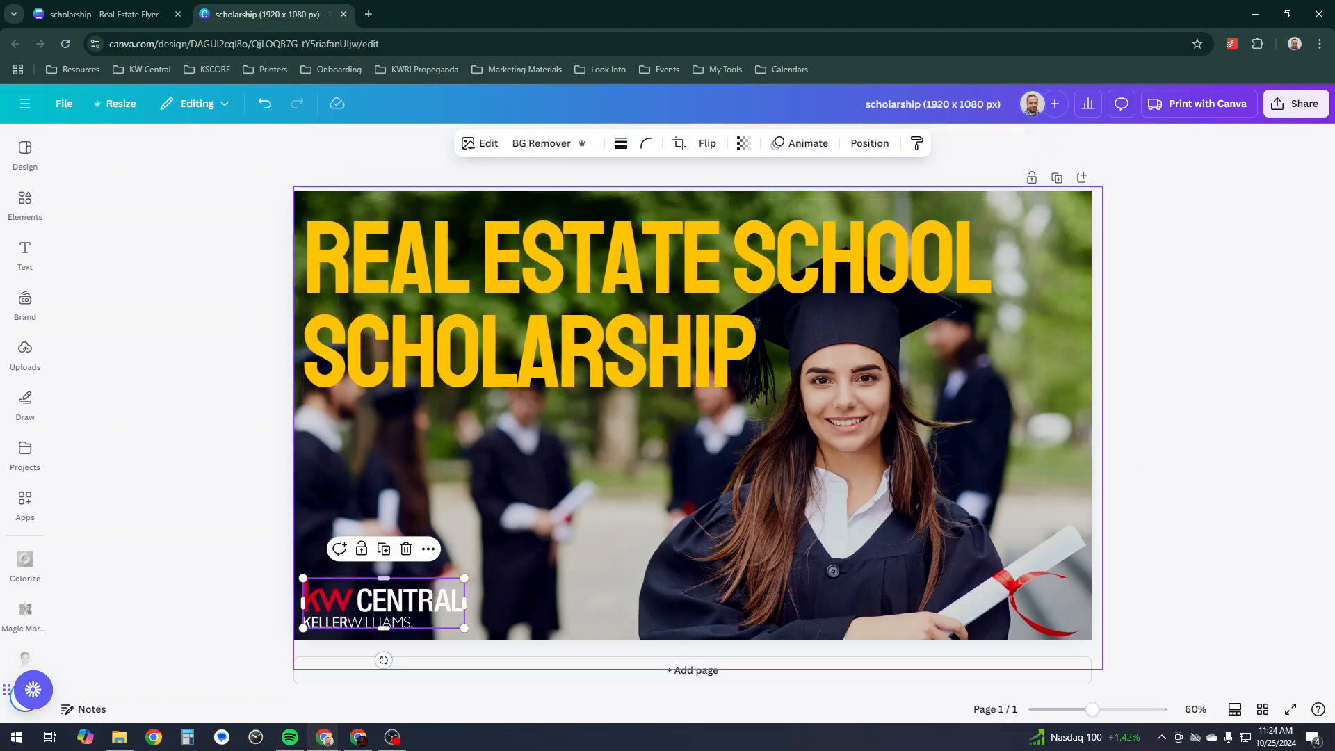
{"action": "left_click_drag", "start_coordinate": [465, 578], "coordinate": [642, 522]}
{"action": "left_click", "coordinate": [1175, 487]}
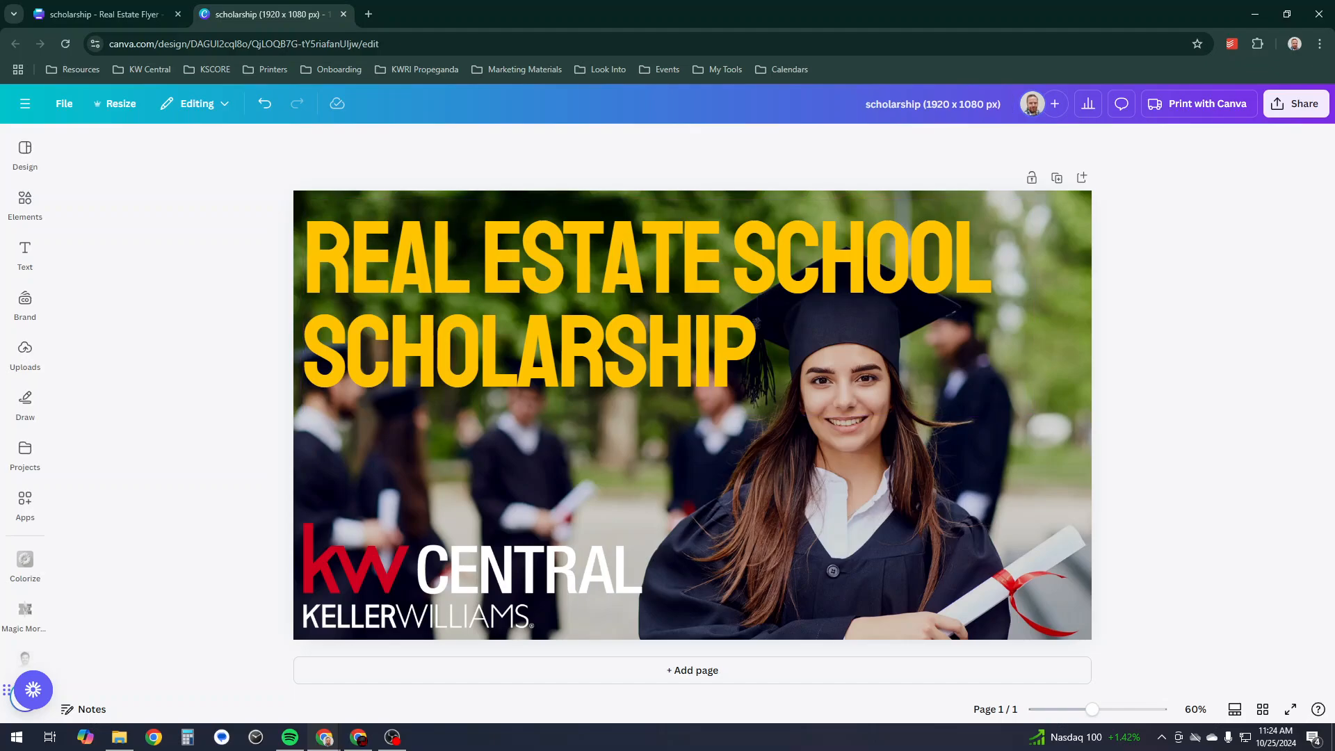
- Rename the design 'scholarship Banner', download it as a PNG, and open a new browser tab
{"action": "left_click_drag", "start_coordinate": [1002, 105], "coordinate": [923, 105]}
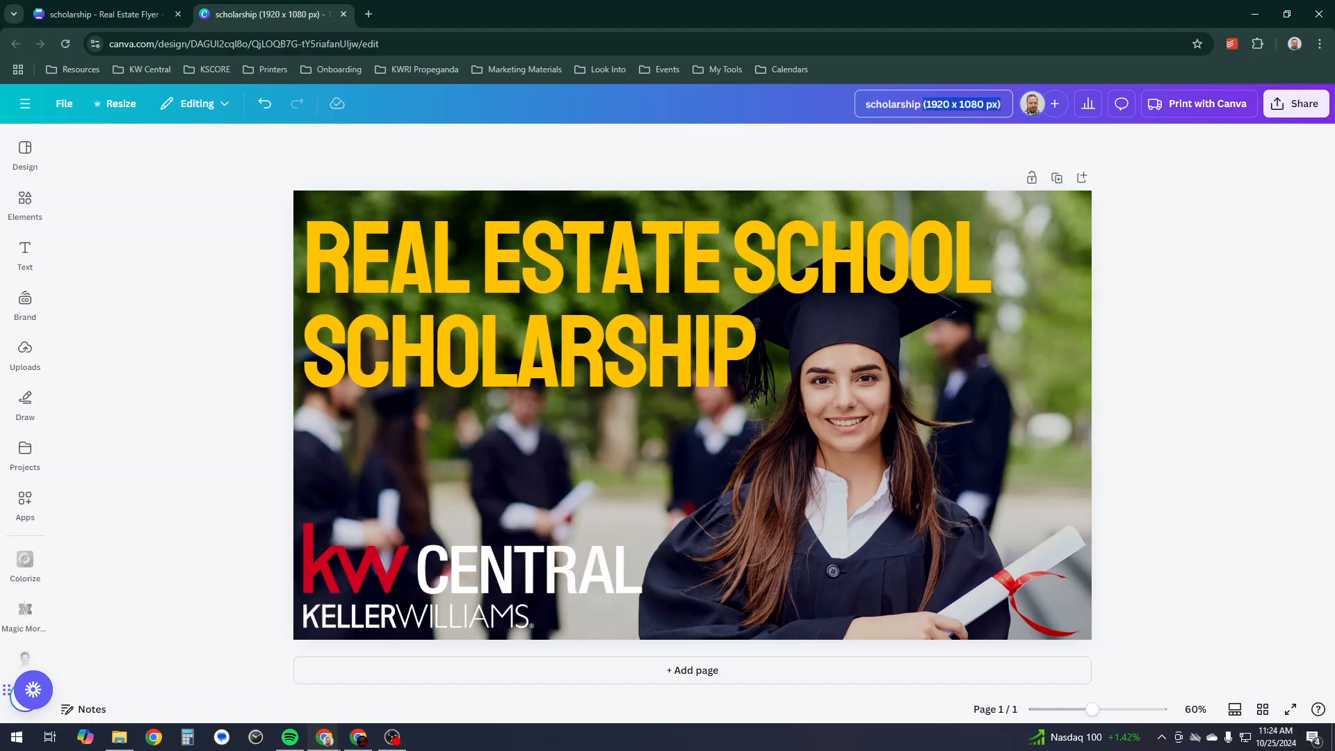
{"action": "type", "text": "Banner"}
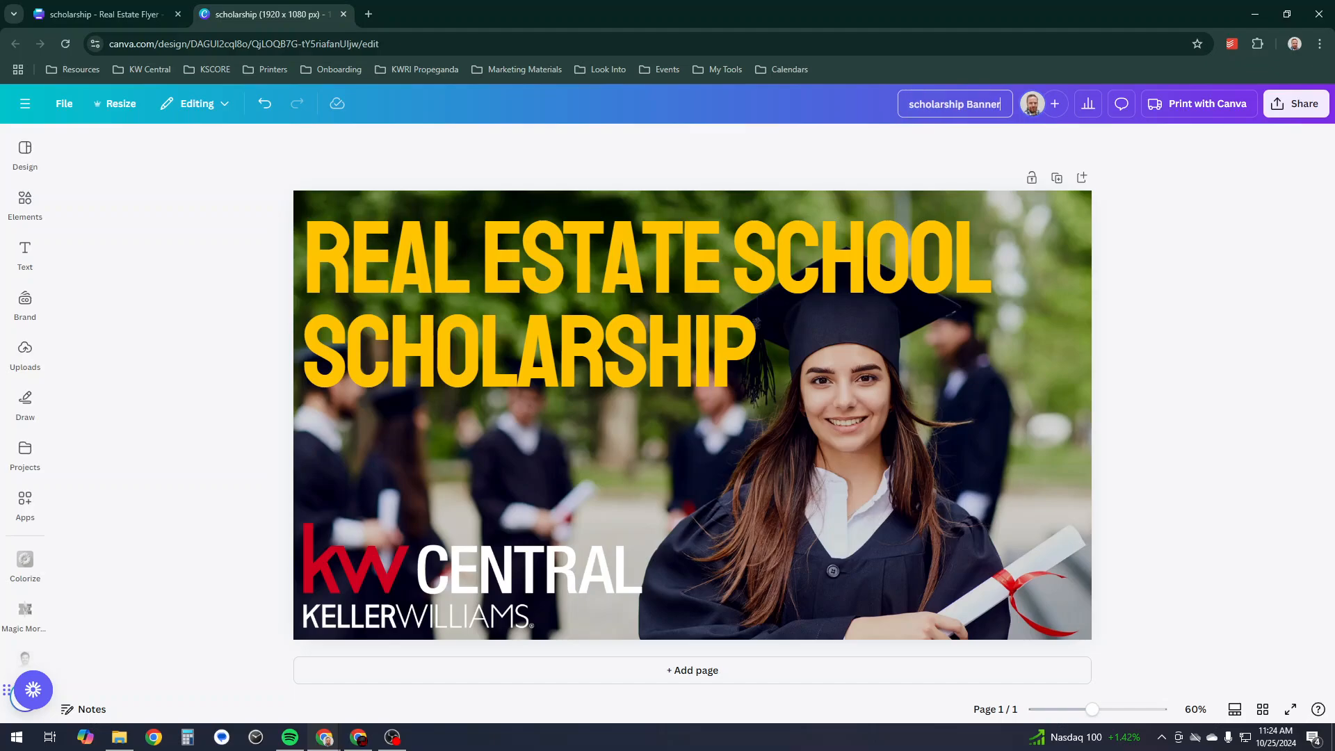
{"action": "left_click", "coordinate": [1296, 104]}
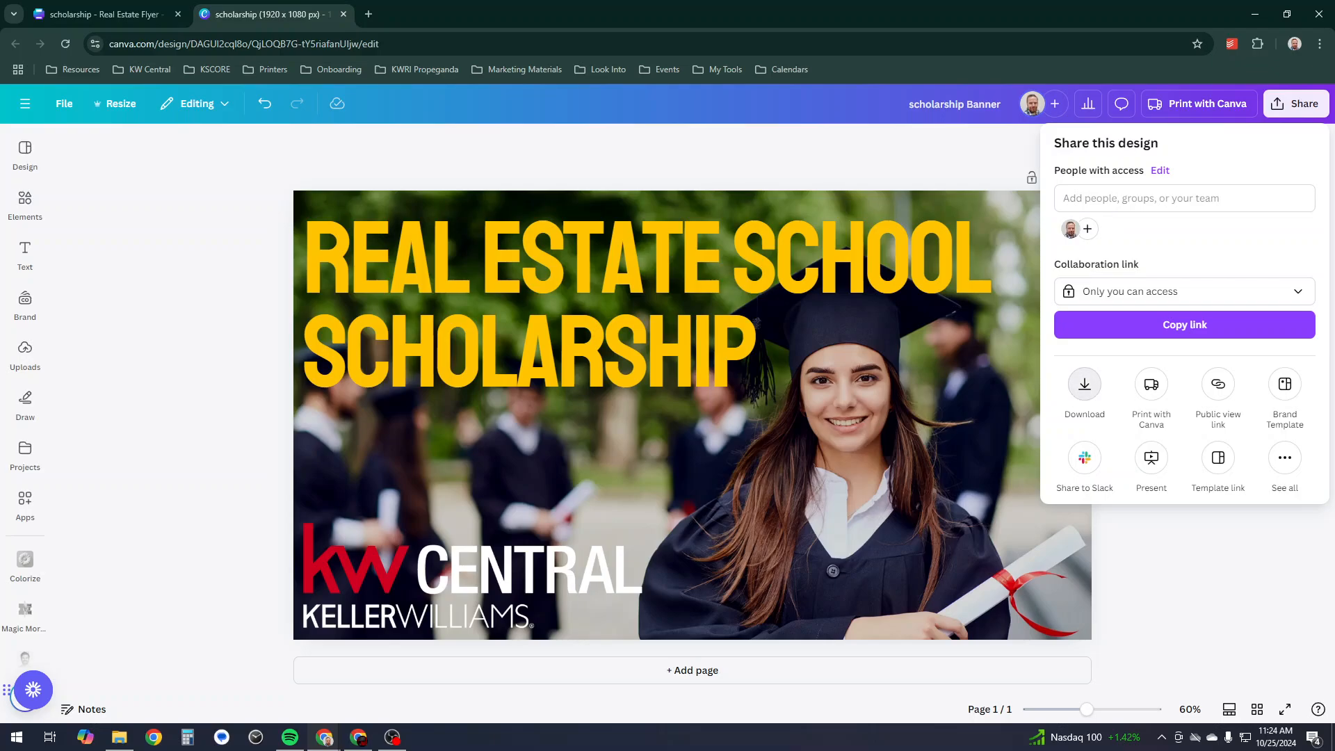
{"action": "left_click", "coordinate": [1085, 382]}
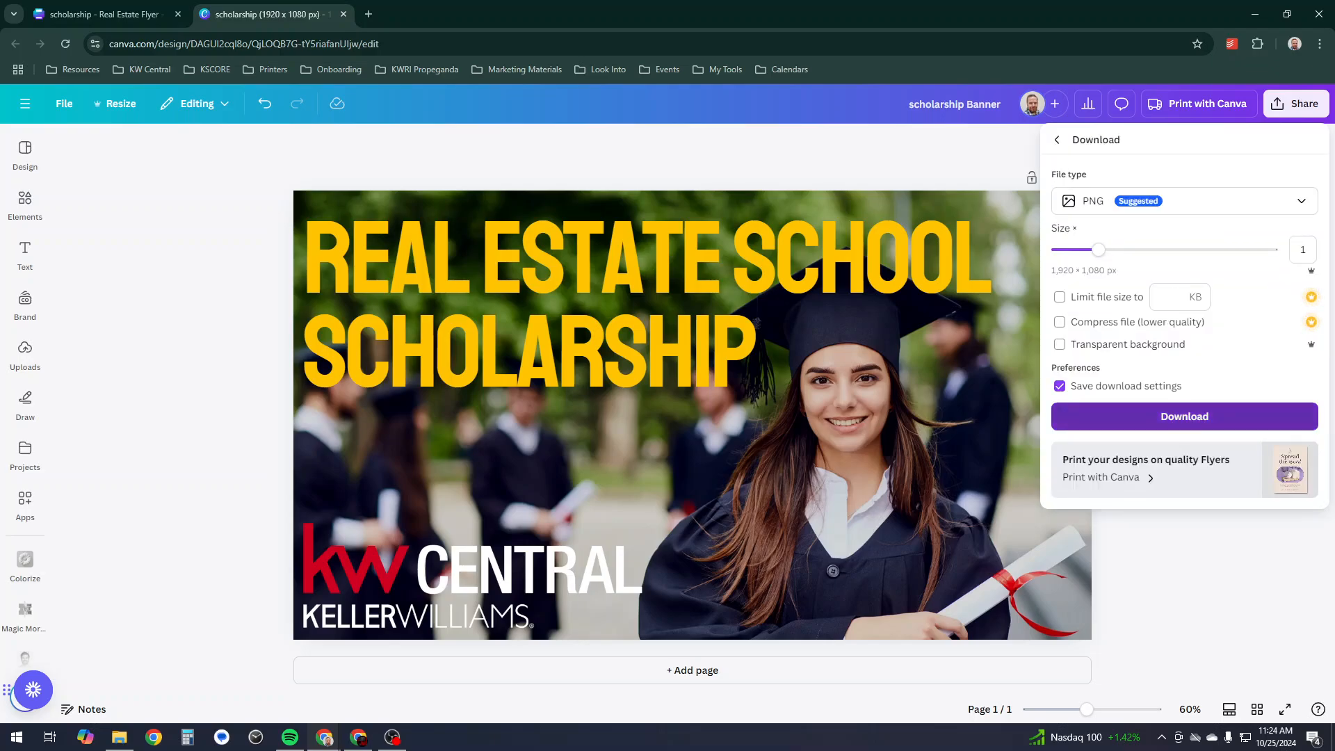
{"action": "left_click", "coordinate": [1185, 417]}
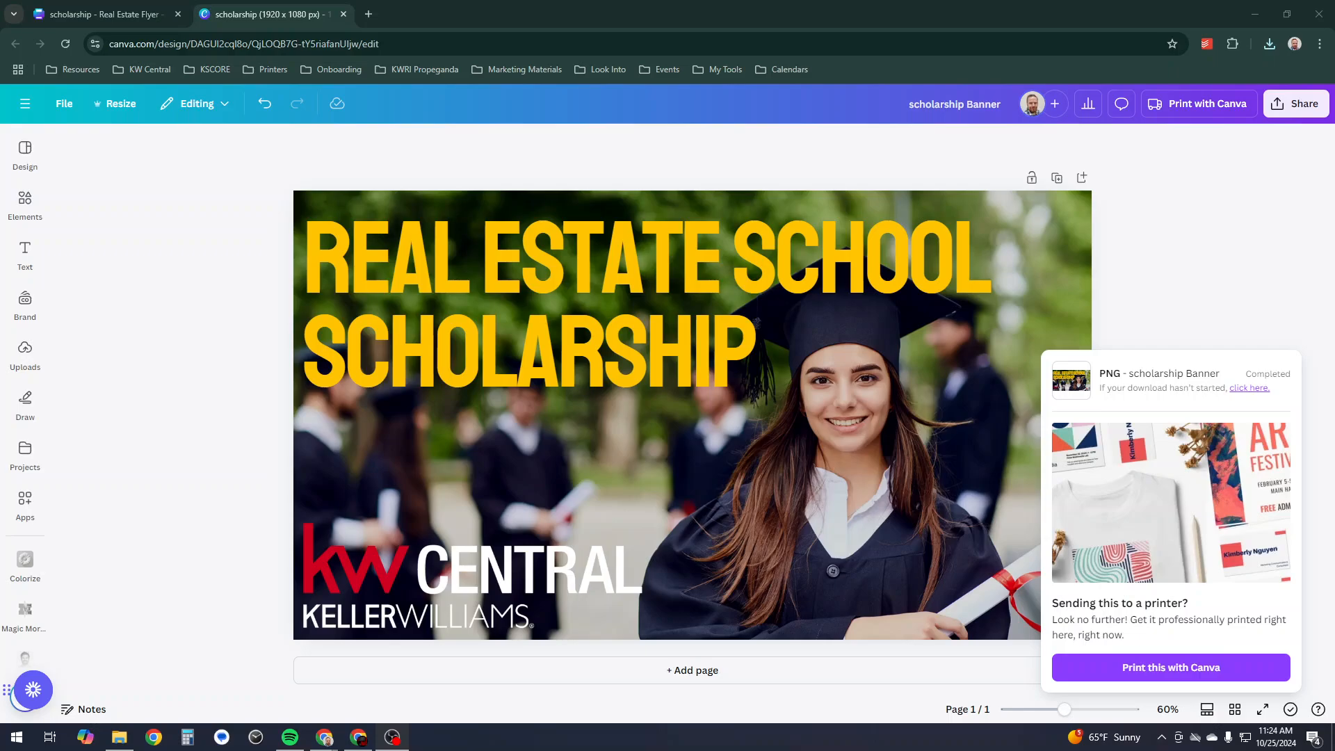
{"action": "key", "text": "ctrl+t"}
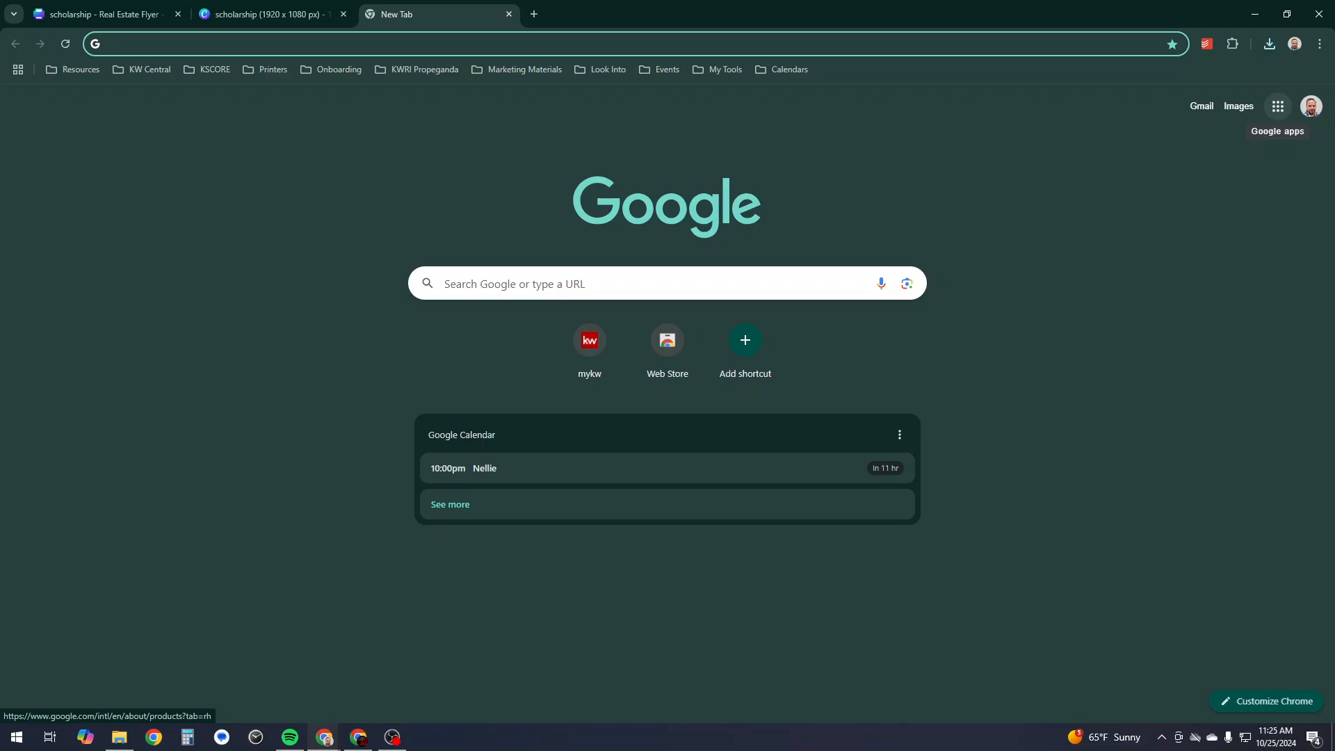
- Open Google Drive from the Google apps menu and go to My Drive
{"action": "left_click", "coordinate": [1278, 106]}
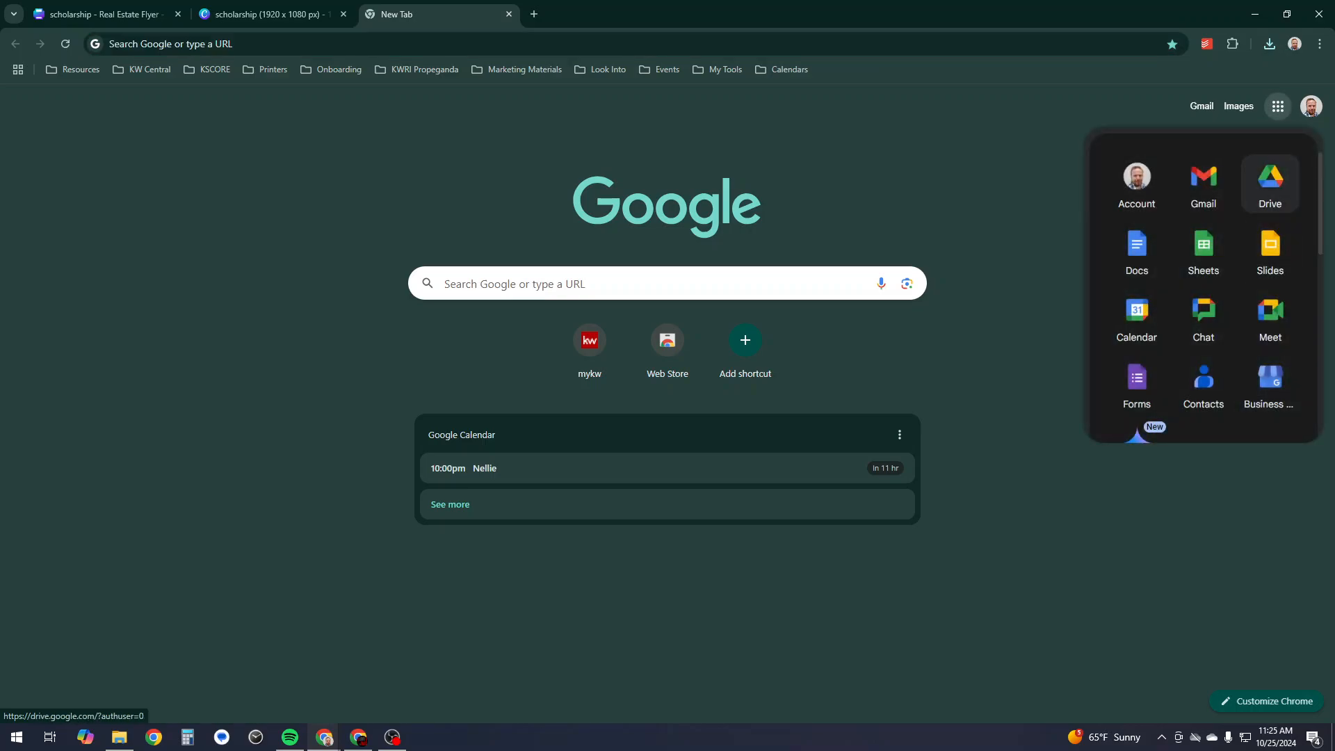
{"action": "left_click", "coordinate": [1270, 182]}
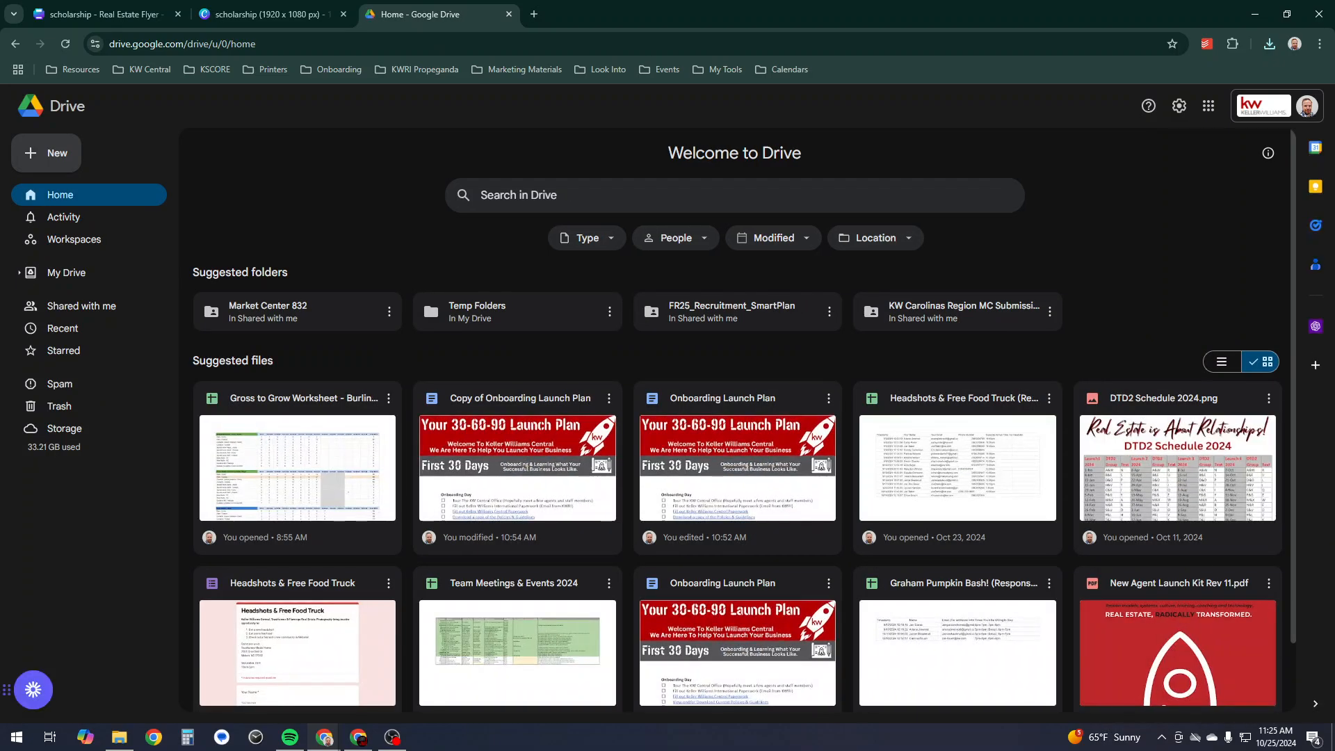
{"action": "left_click", "coordinate": [67, 272]}
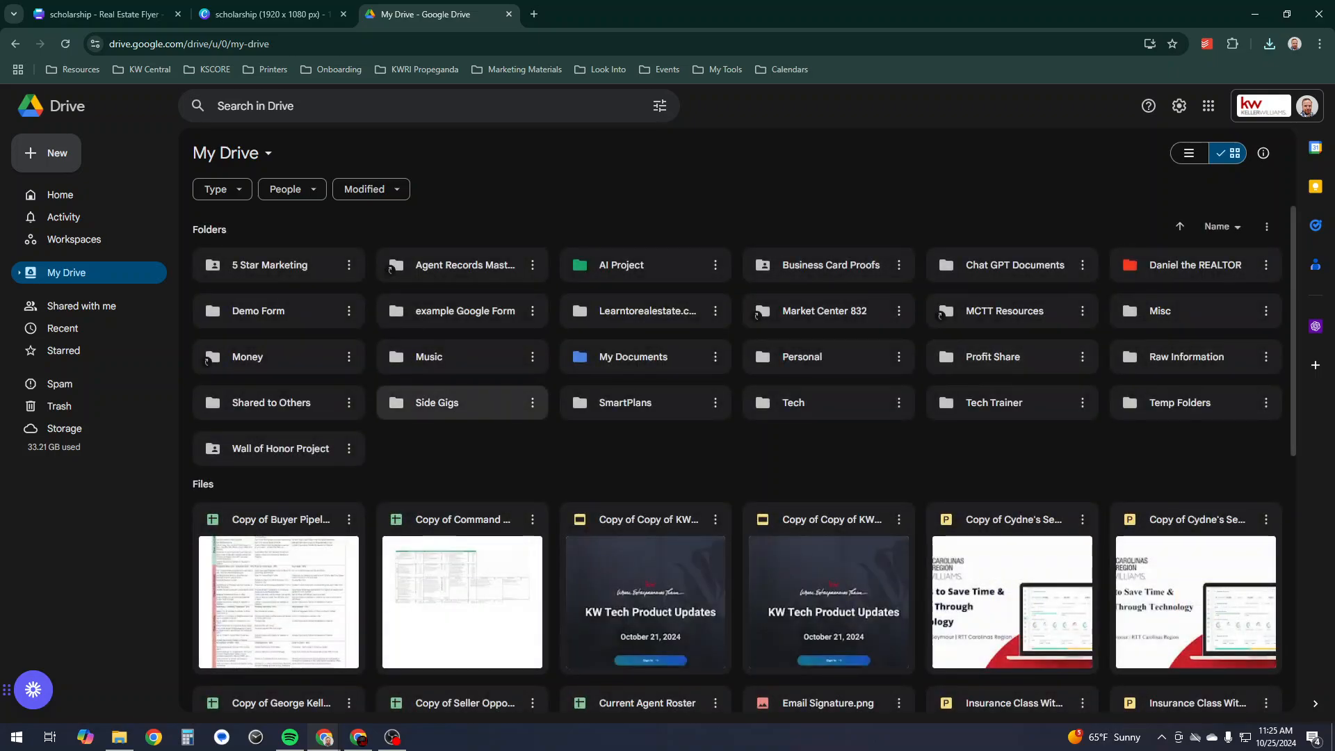
- Create a new folder in My Drive for the family's events
{"action": "right_click", "coordinate": [453, 457]}
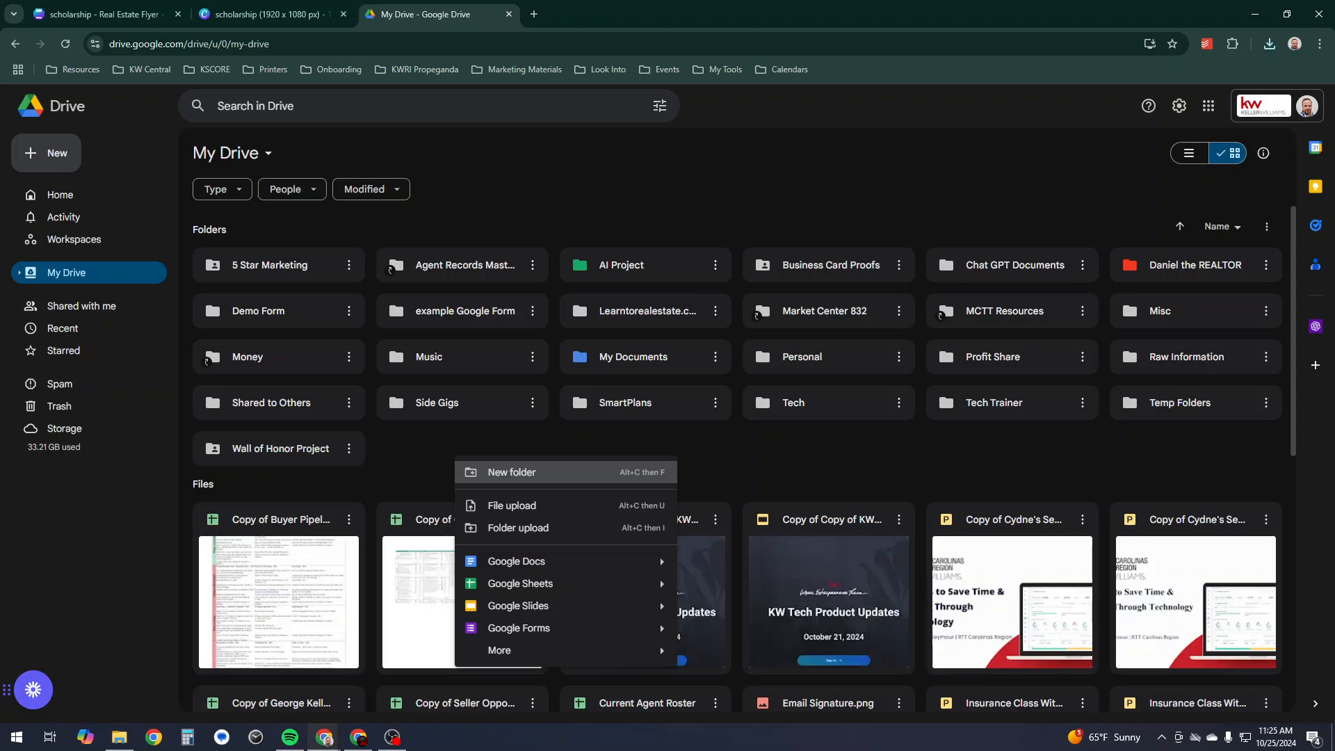
{"action": "left_click", "coordinate": [490, 471]}
{"action": "type", "text": "Events"}
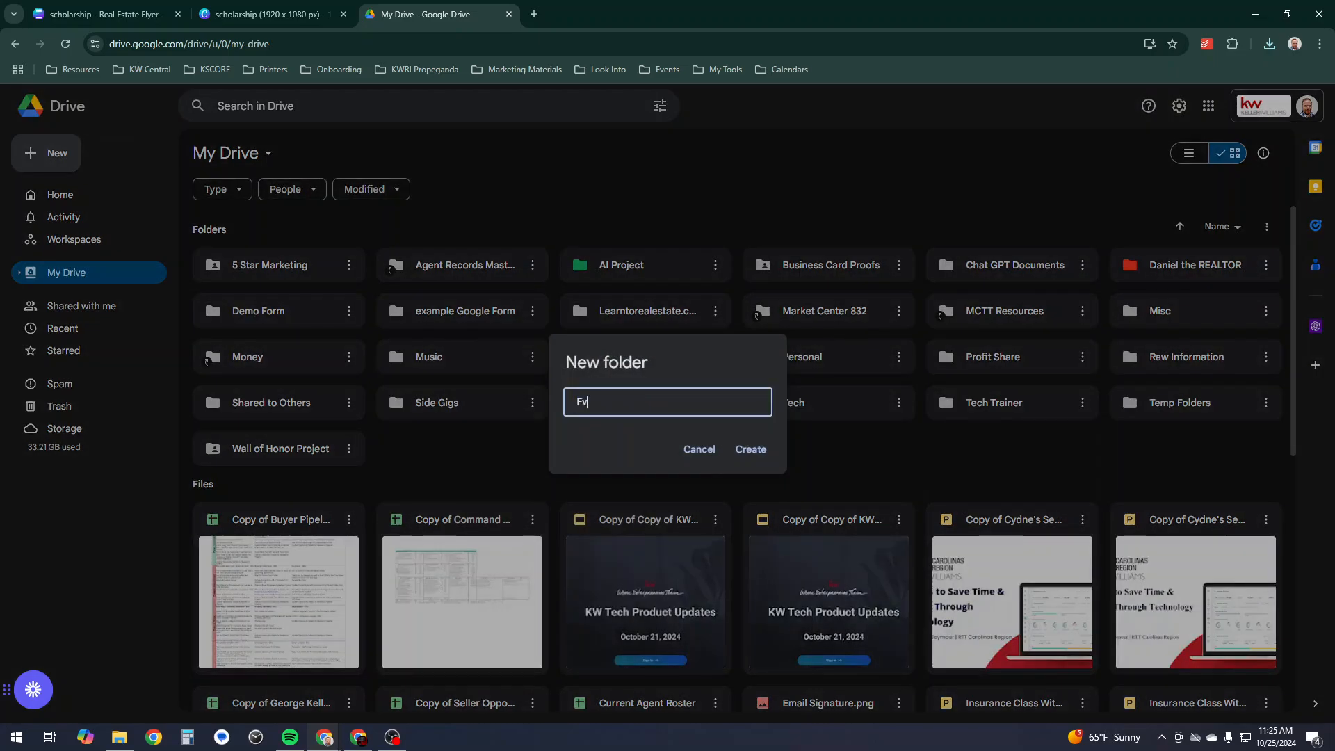
{"action": "key", "text": "BackSpace"}
{"action": "key", "text": "BackSpace"}
{"action": "key", "text": "BackSpace"}
{"action": "key", "text": "BackSpace"}
{"action": "key", "text": "BackSpace"}
{"action": "key", "text": "BackSpace"}
{"action": "type", "text": "Daniels Family"}
{"action": "key", "text": "Return"}
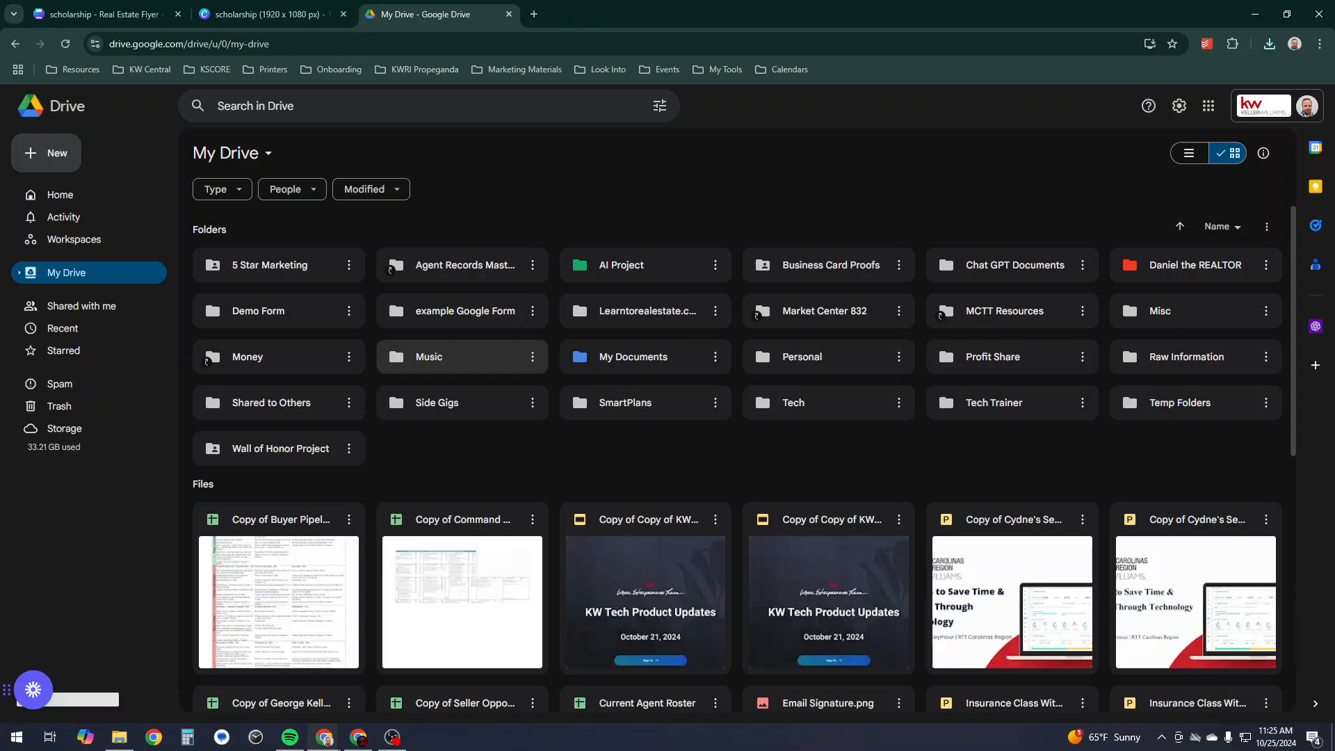
- Inside the events folder, create and open a 'Pumpkin Bash 2024' subfolder
{"action": "double_click", "coordinate": [265, 311]}
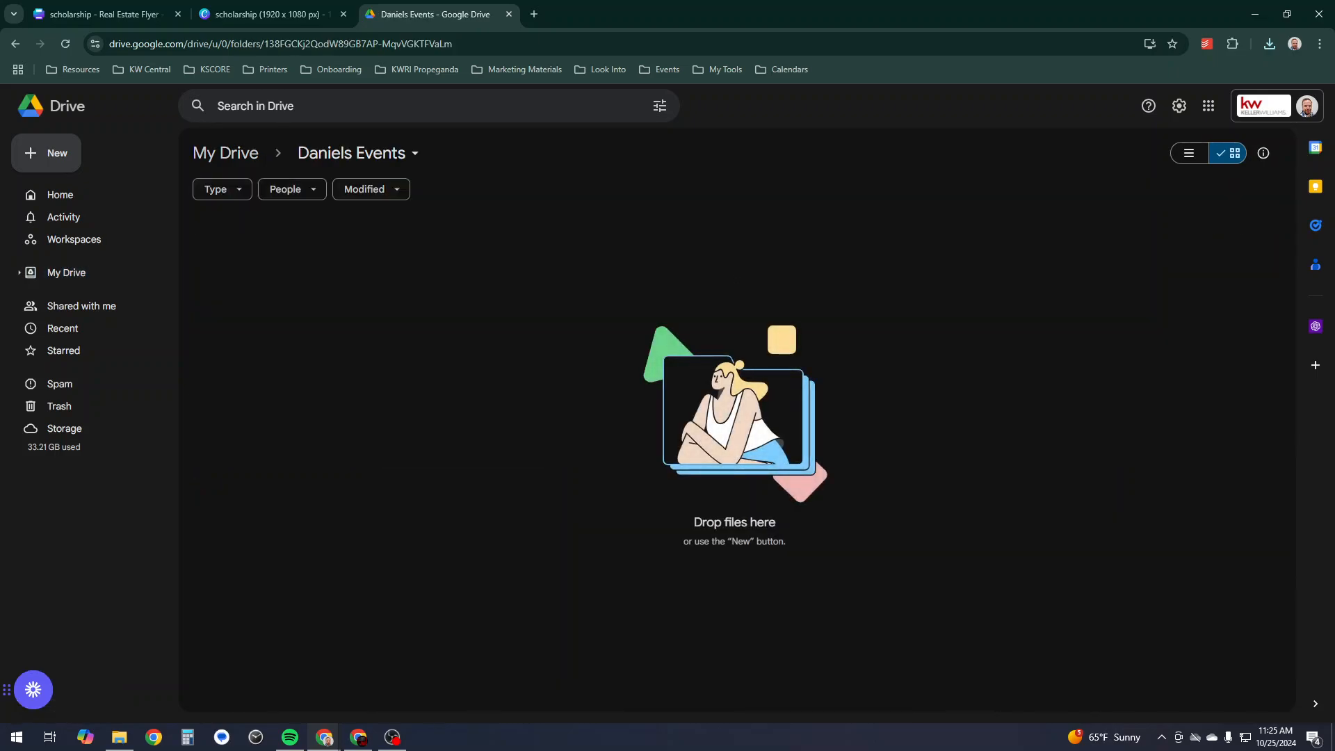
{"action": "right_click", "coordinate": [264, 258]}
{"action": "left_click", "coordinate": [321, 275]}
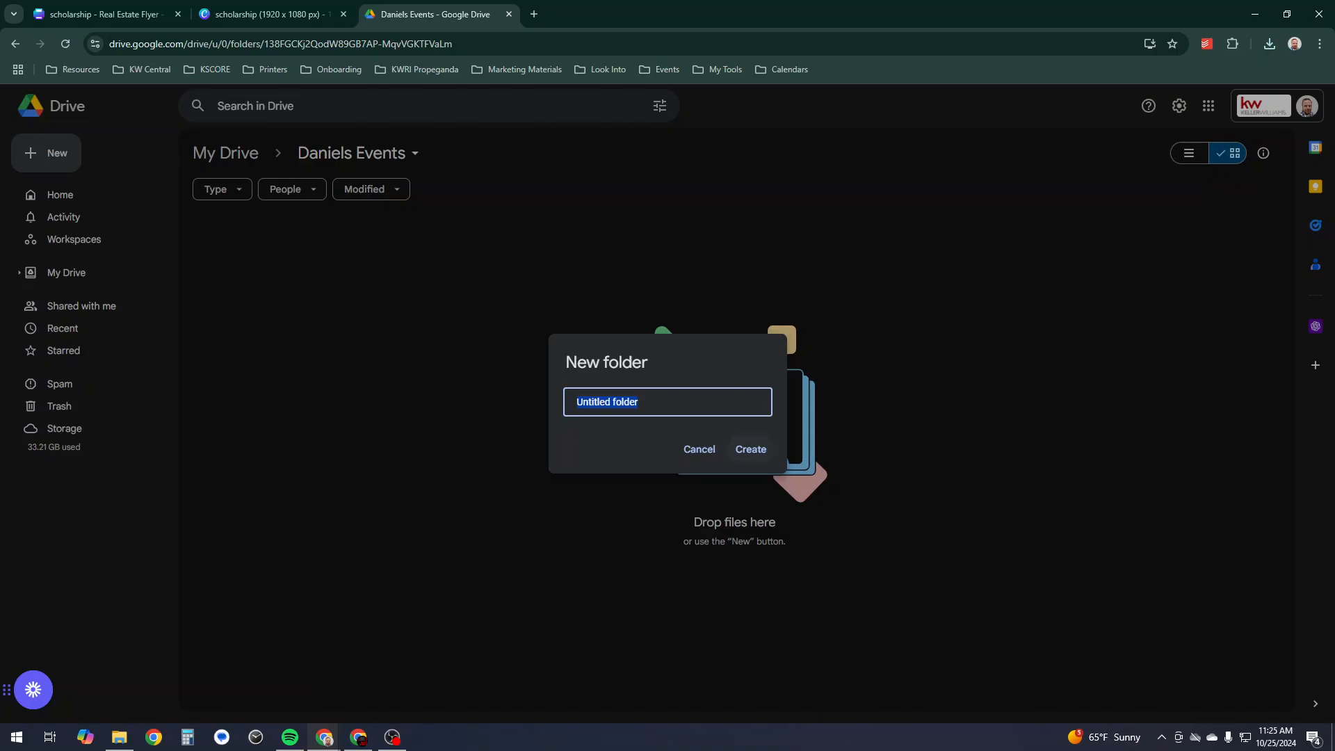
{"action": "type", "text": "P"}
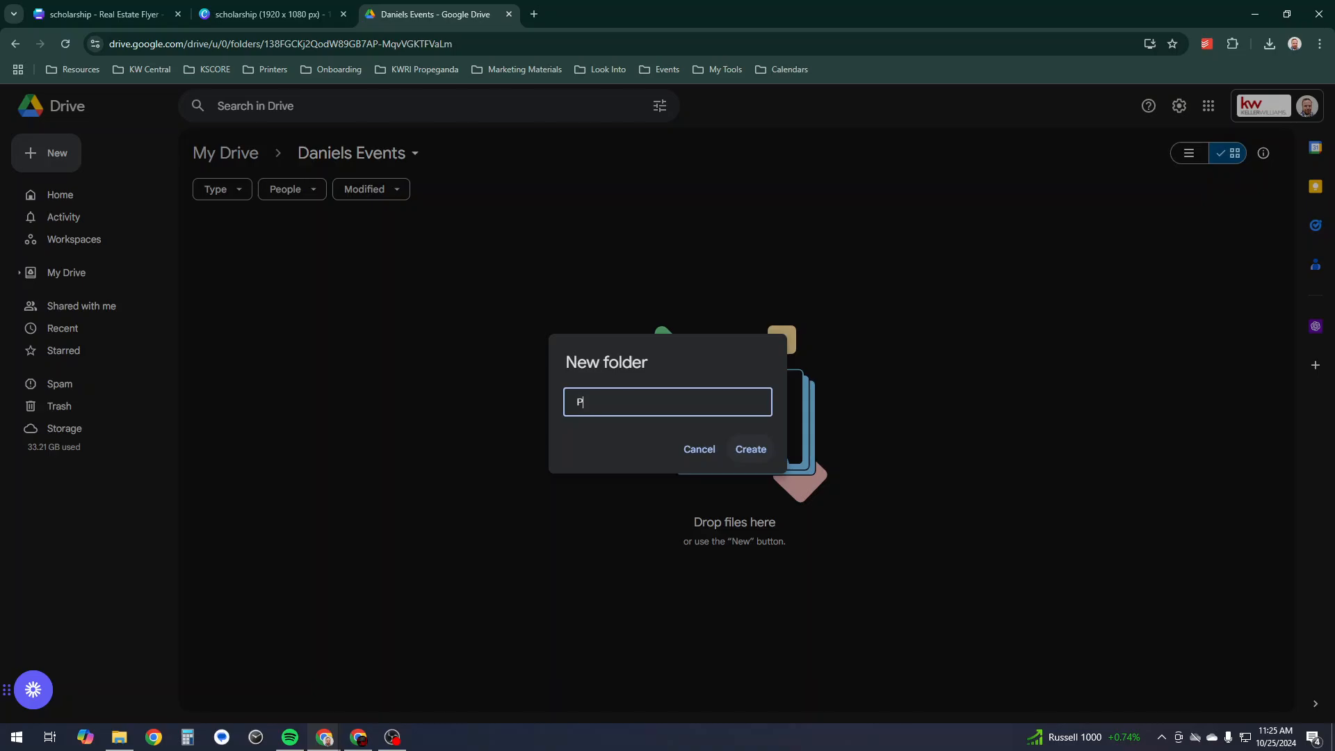
{"action": "type", "text": "umkin Bash"}
{"action": "type", "text": " 2024"}
{"action": "type", "text": "p"}
{"action": "key", "text": "Return"}
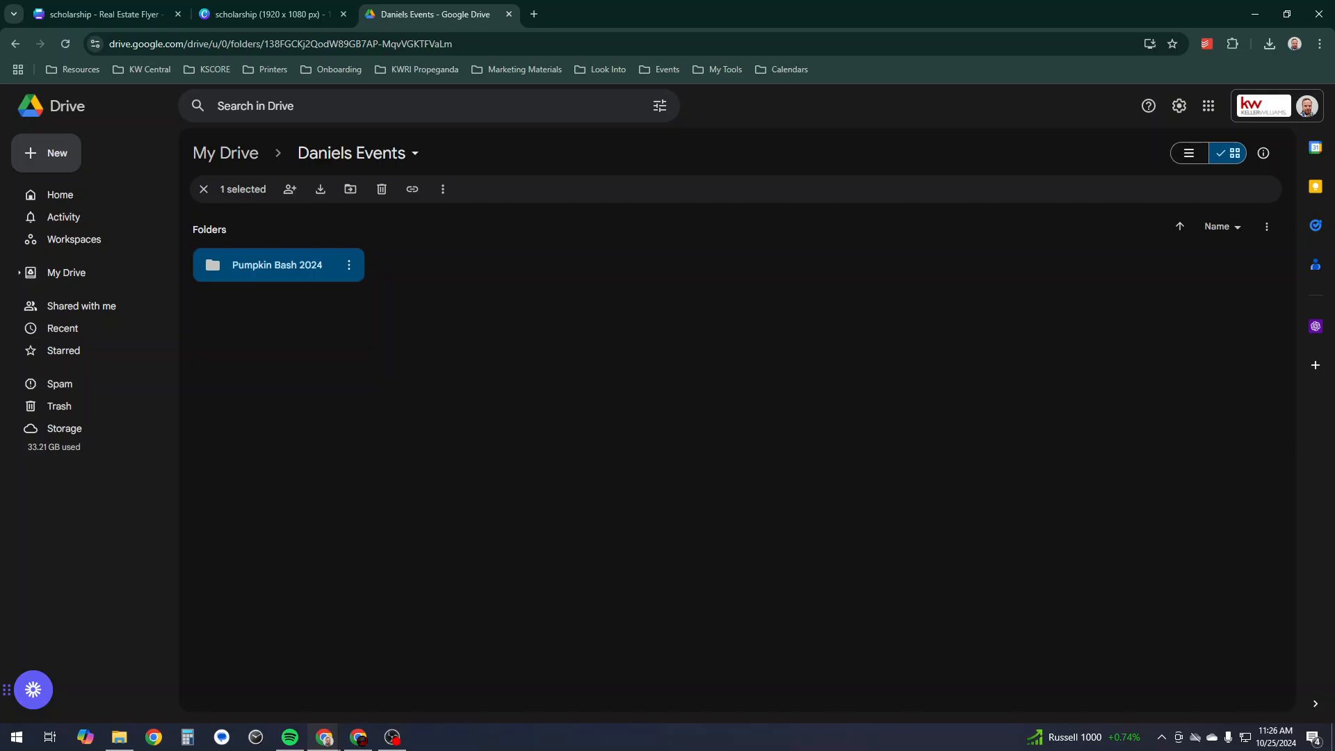
{"action": "key", "text": "Return"}
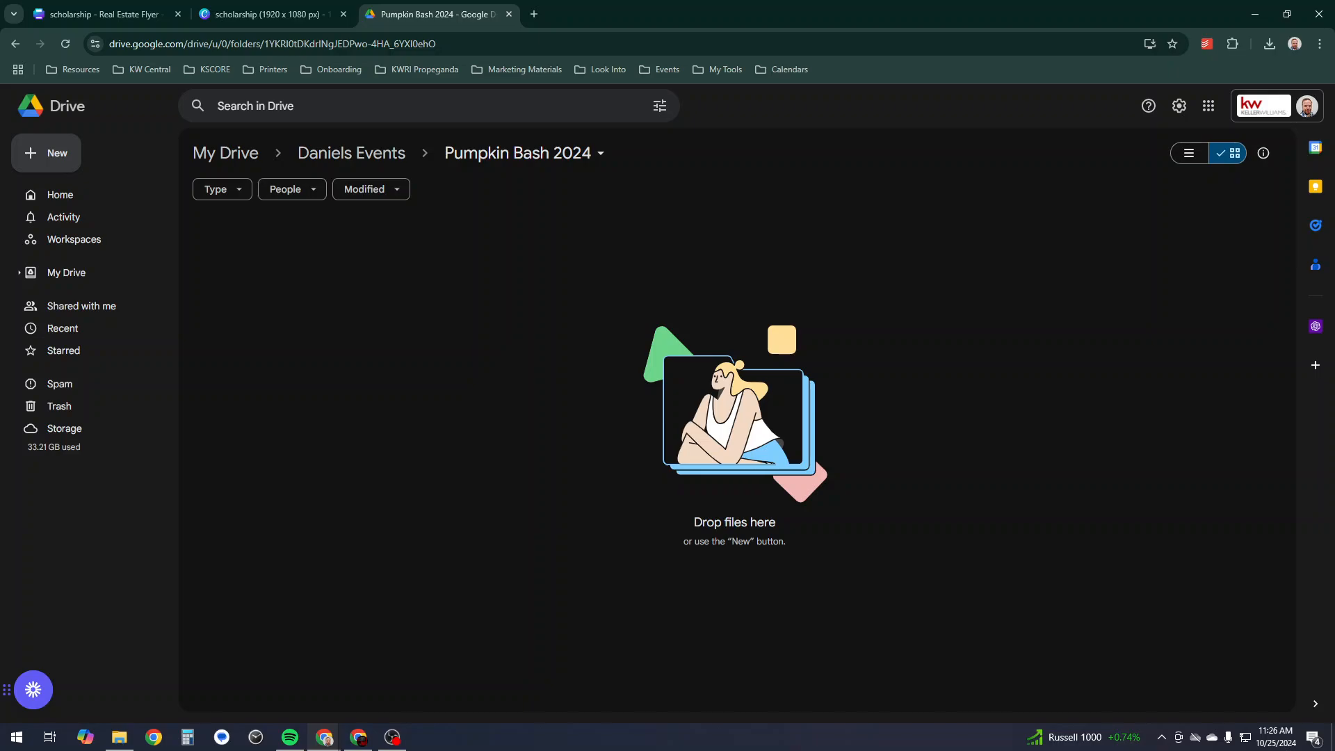
{"action": "right_click", "coordinate": [286, 253]}
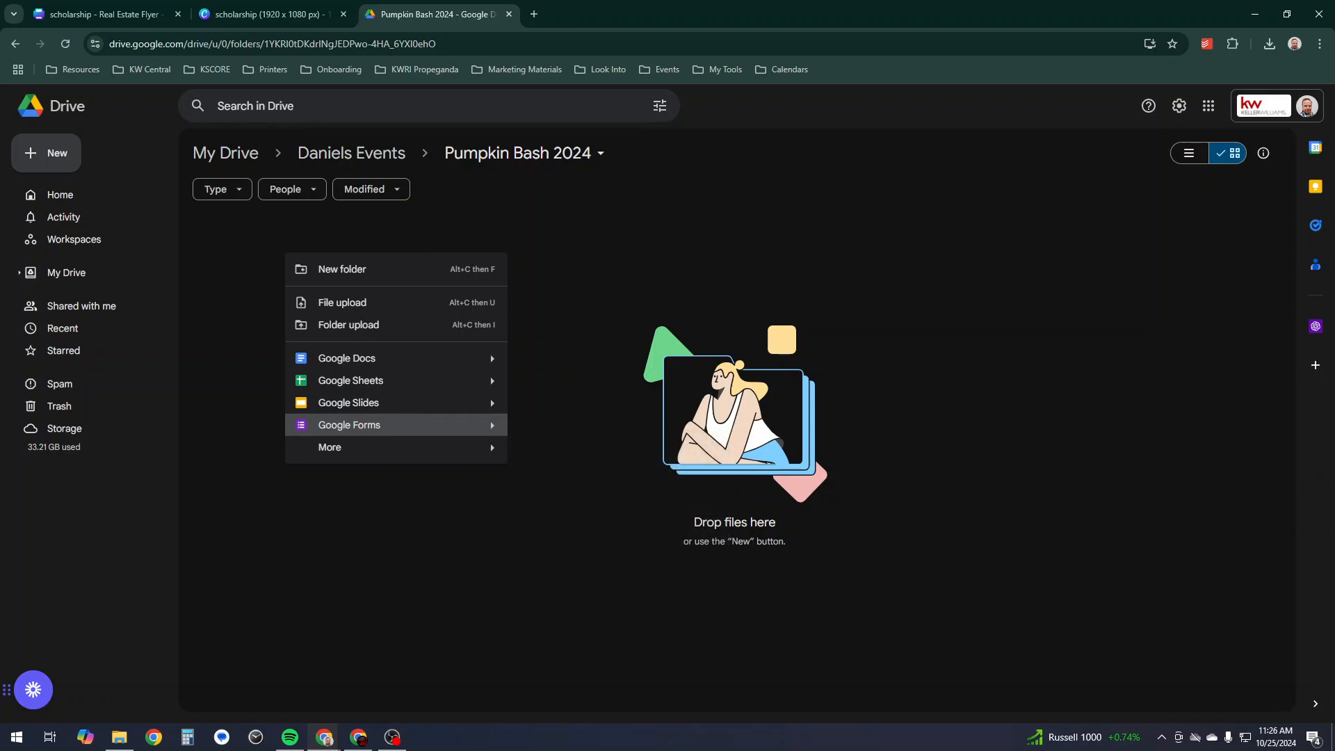
- Create a new Google Form and title it 'Keller Williams Scholarship'
{"action": "left_click", "coordinate": [349, 425]}
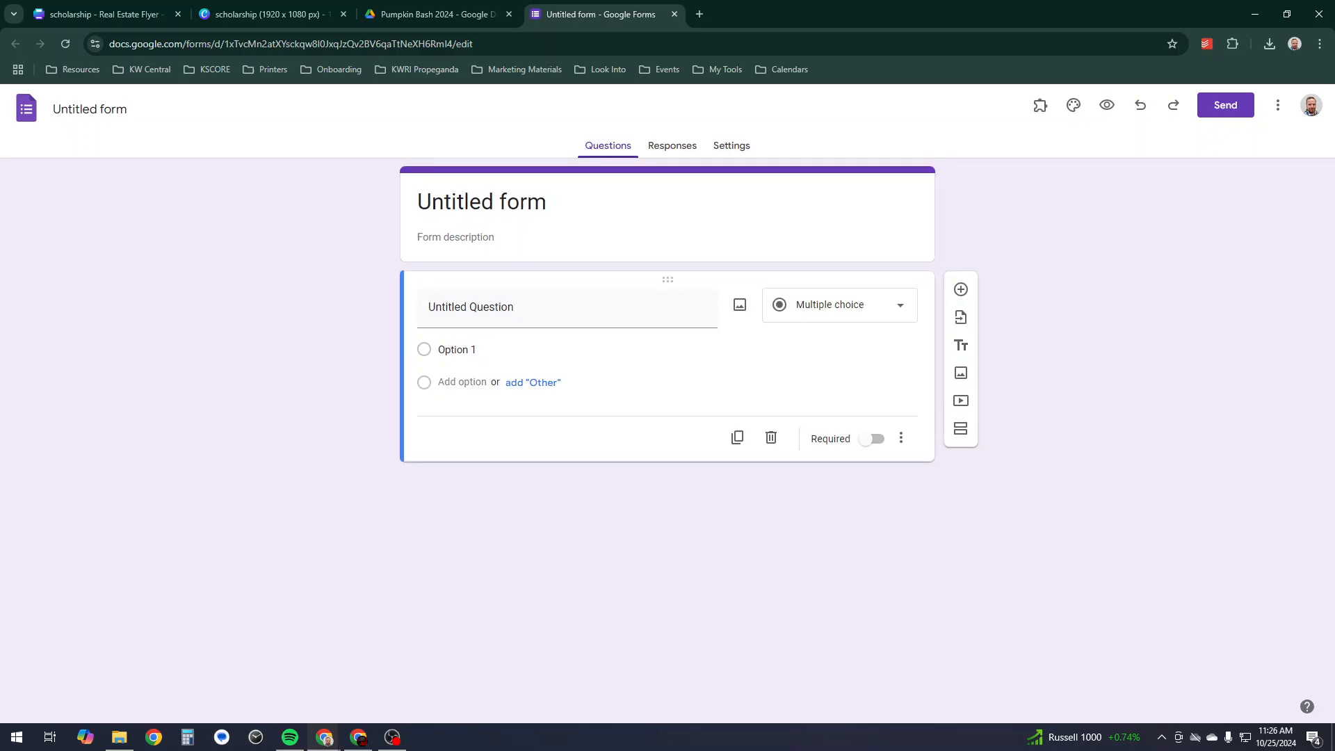
{"action": "left_click", "coordinate": [547, 201]}
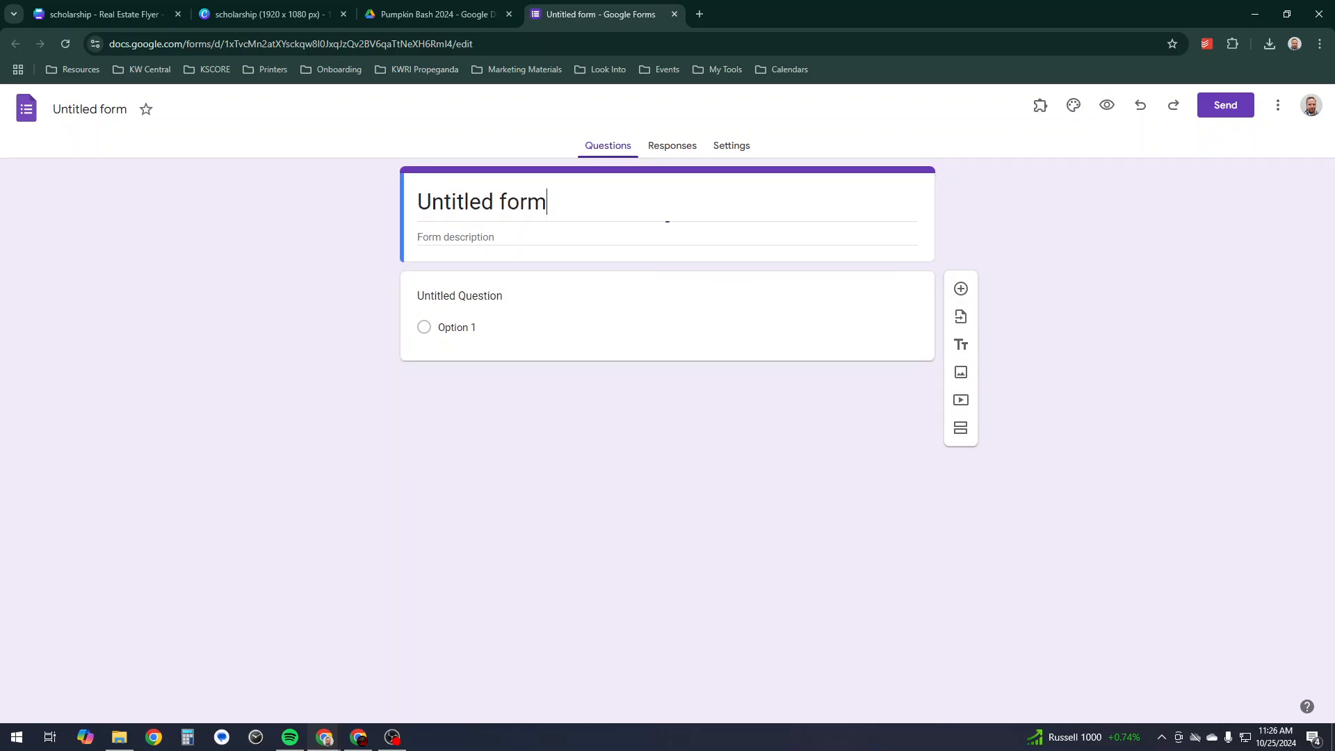
{"action": "key", "text": "ctrl+a"}
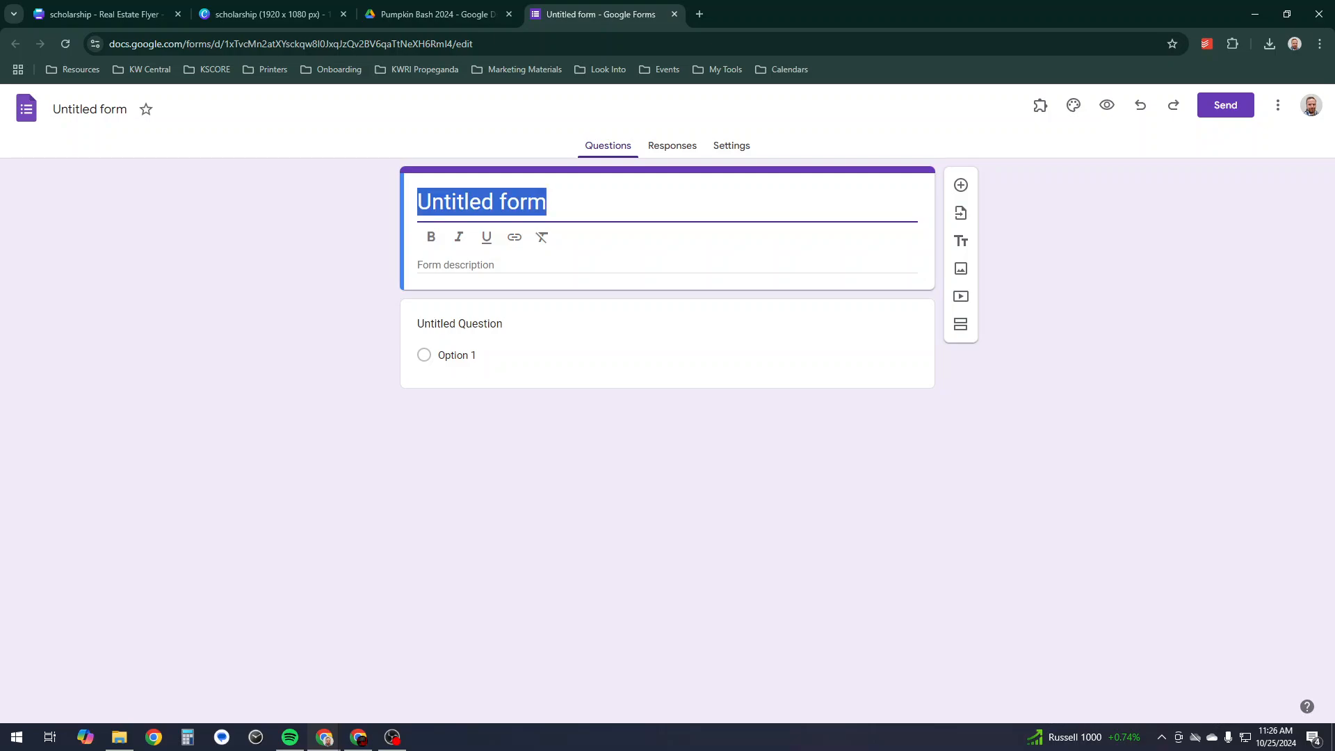
{"action": "type", "text": "Keller "}
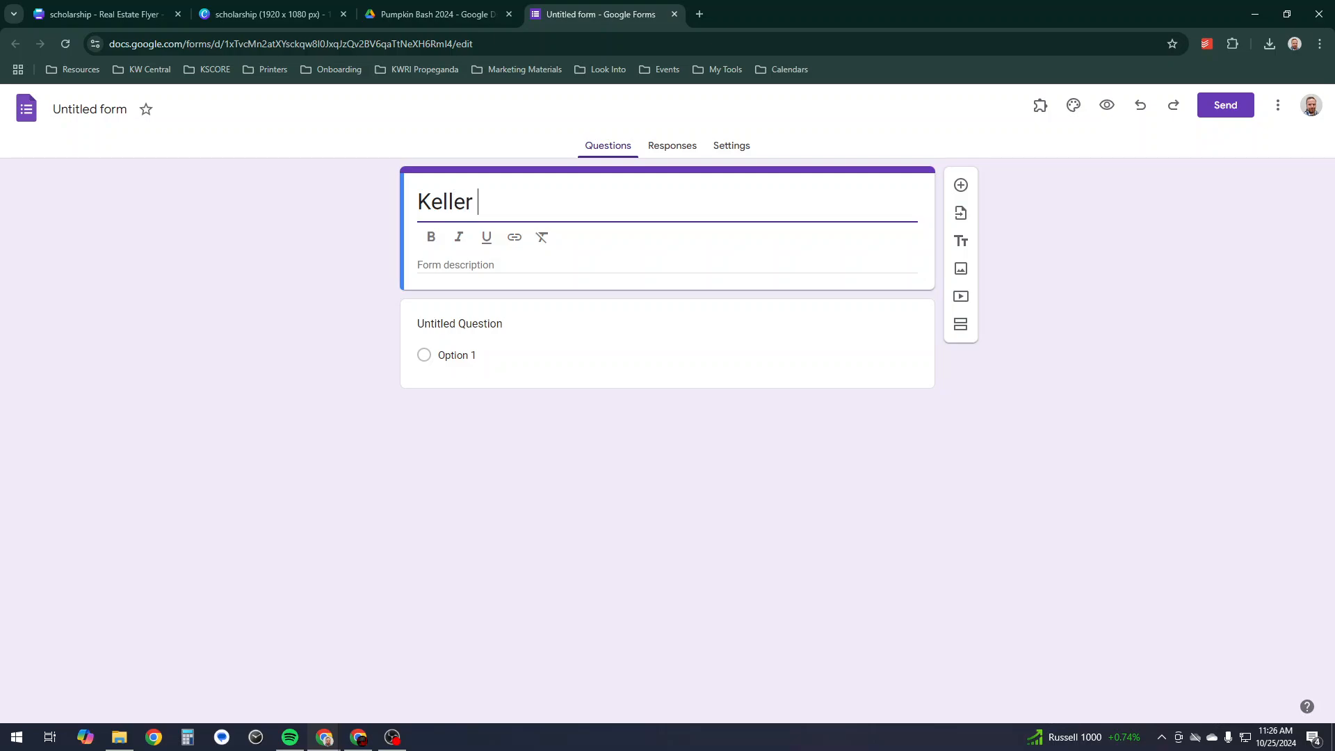
{"action": "type", "text": "Willia"}
{"action": "key", "text": "BackSpace"}
{"action": "key", "text": "BackSpace"}
{"action": "type", "text": "liams"}
{"action": "type", "text": "Scholarshi"}
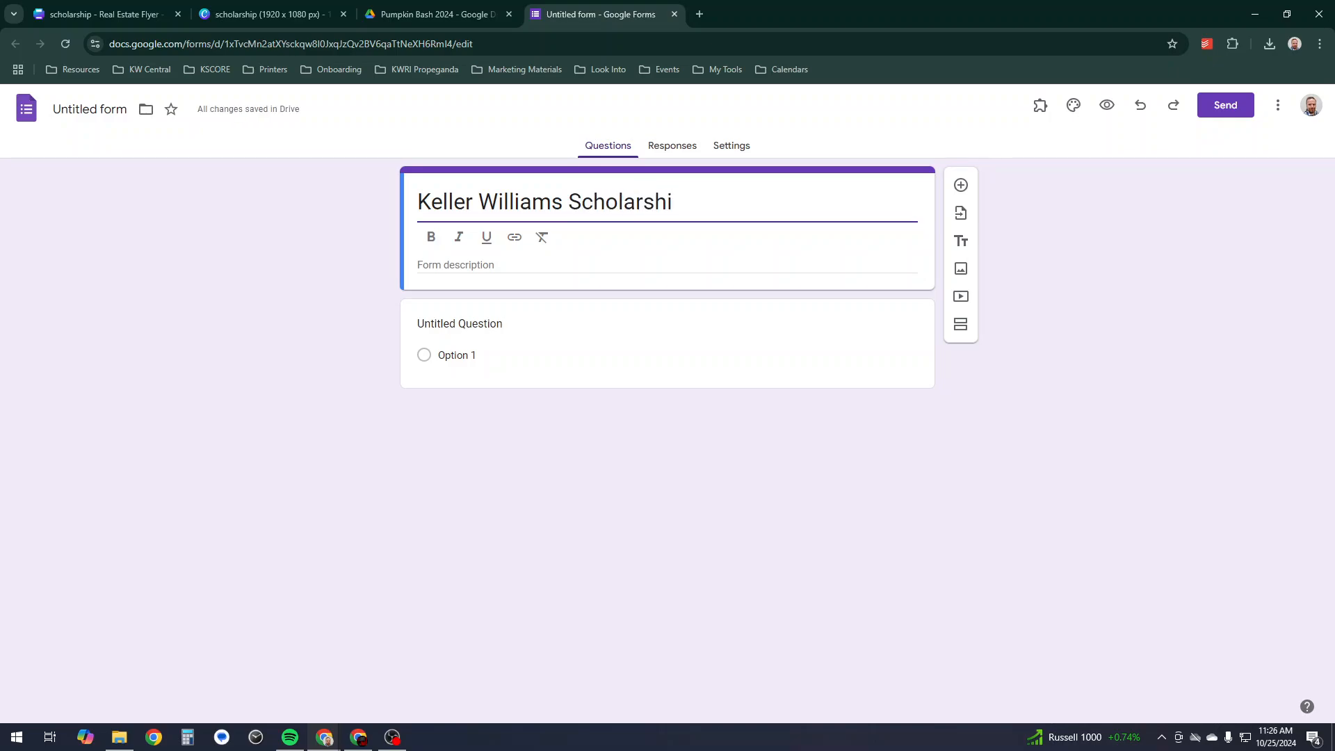
{"action": "type", "text": "p"}
- Insert 'Real Estate School' before Scholarship and append 'Scholarship Information' to the title
{"action": "key", "text": "Left"}
{"action": "key", "text": "Left"}
{"action": "key", "text": "Left"}
{"action": "key", "text": "Left"}
{"action": "key", "text": "Left"}
{"action": "key", "text": "Left"}
{"action": "key", "text": "Left"}
{"action": "key", "text": "Left"}
{"action": "key", "text": "Left"}
{"action": "key", "text": "Left"}
{"action": "key", "text": "Left"}
{"action": "type", "text": "Real Estate SCh"}
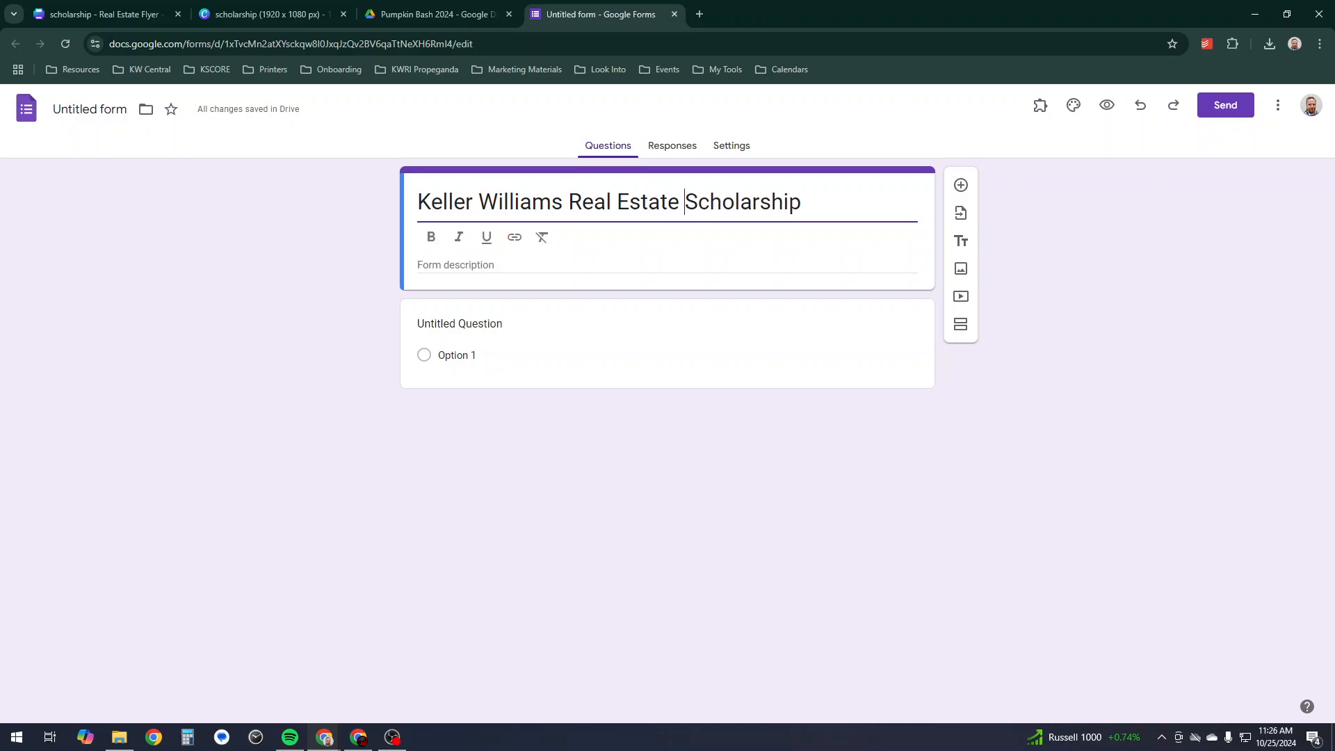
{"action": "type", "text": "o"}
{"action": "key", "text": "BackSpace"}
{"action": "key", "text": "BackSpace"}
{"action": "key", "text": "BackSpace"}
{"action": "key", "text": "BackSpace"}
{"action": "type", "text": "School"}
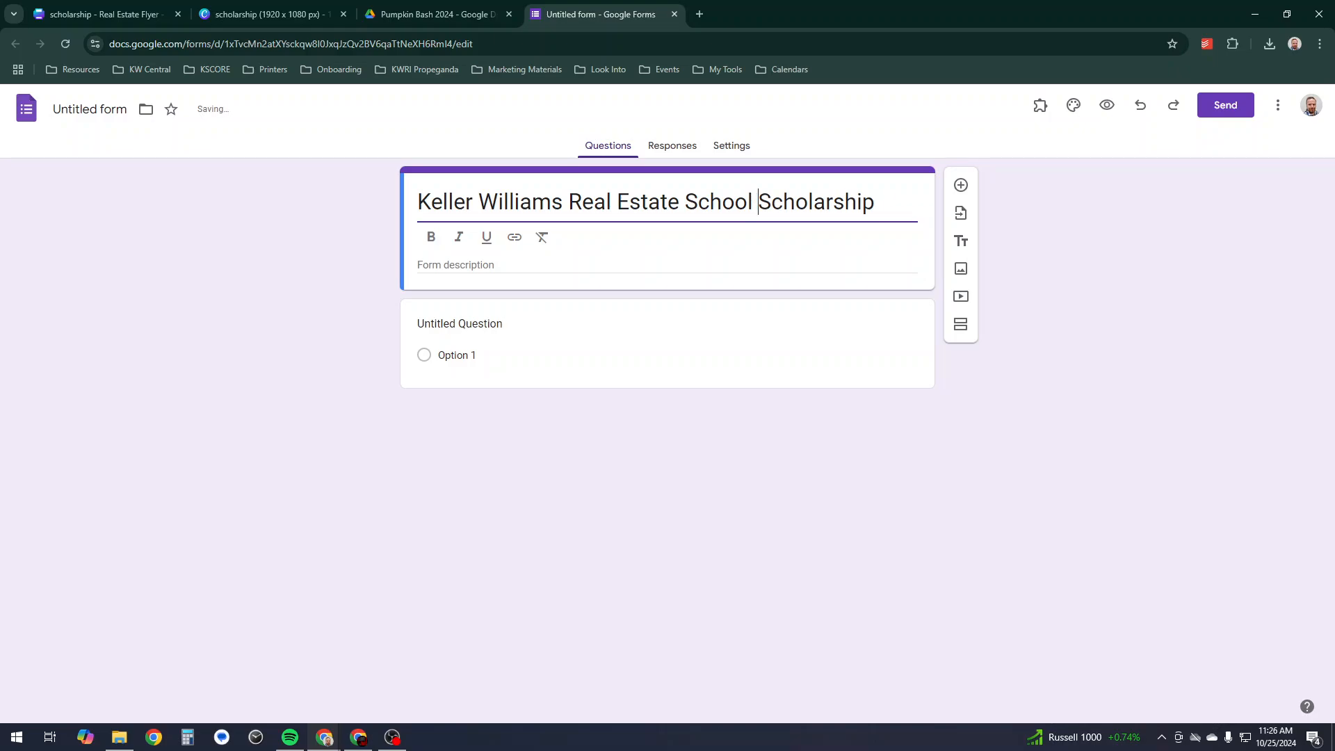
{"action": "key", "text": "End"}
{"action": "type", "text": "Scholarship "}
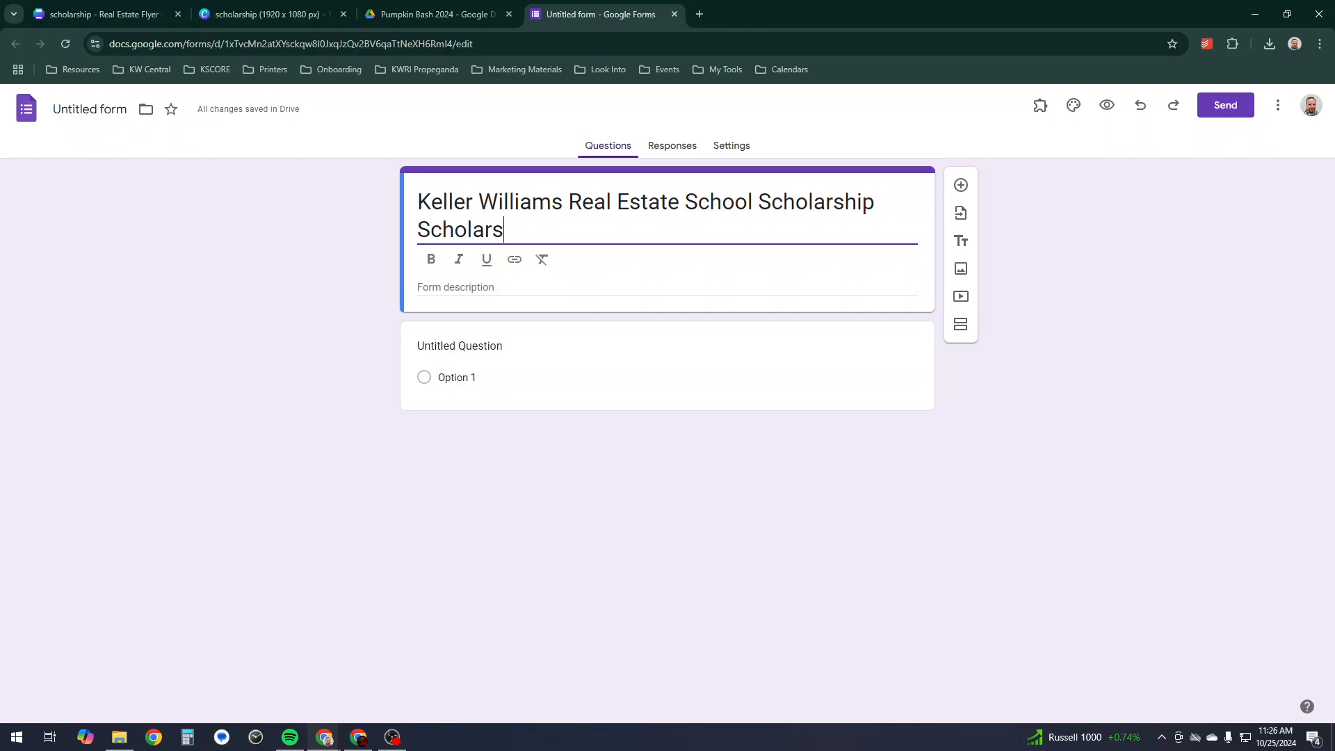
{"action": "type", "text": "Information"}
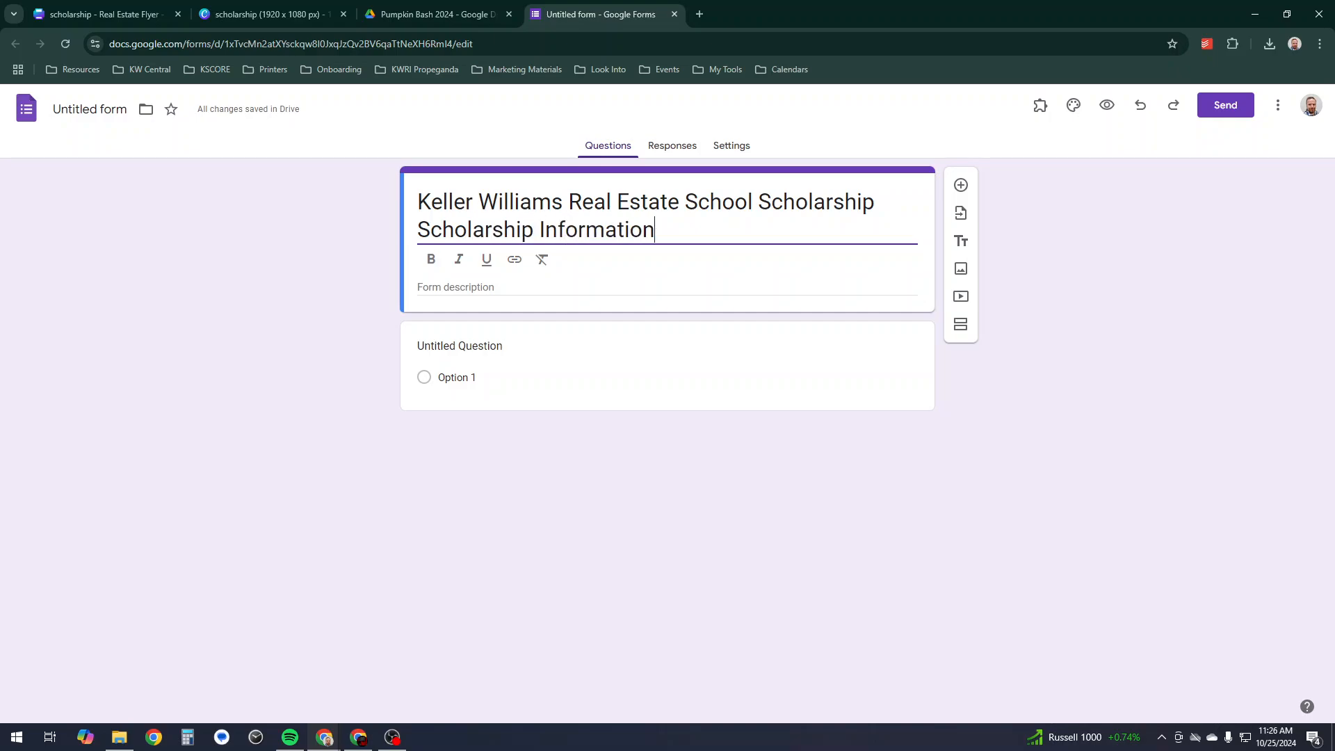
- Begin the description with 'We at Keller Williams believe that the best real estate agents…'
{"action": "left_click", "coordinate": [598, 285]}
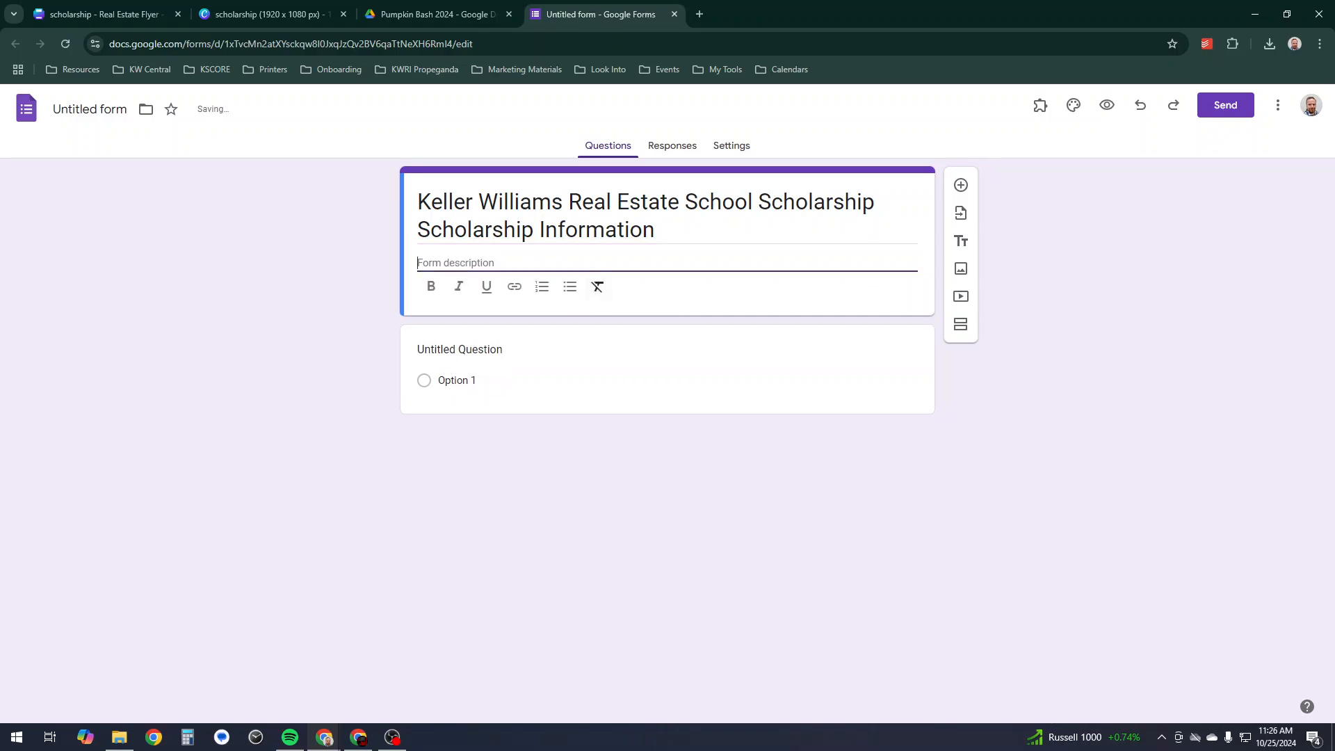
{"action": "type", "text": "Keller Williams"}
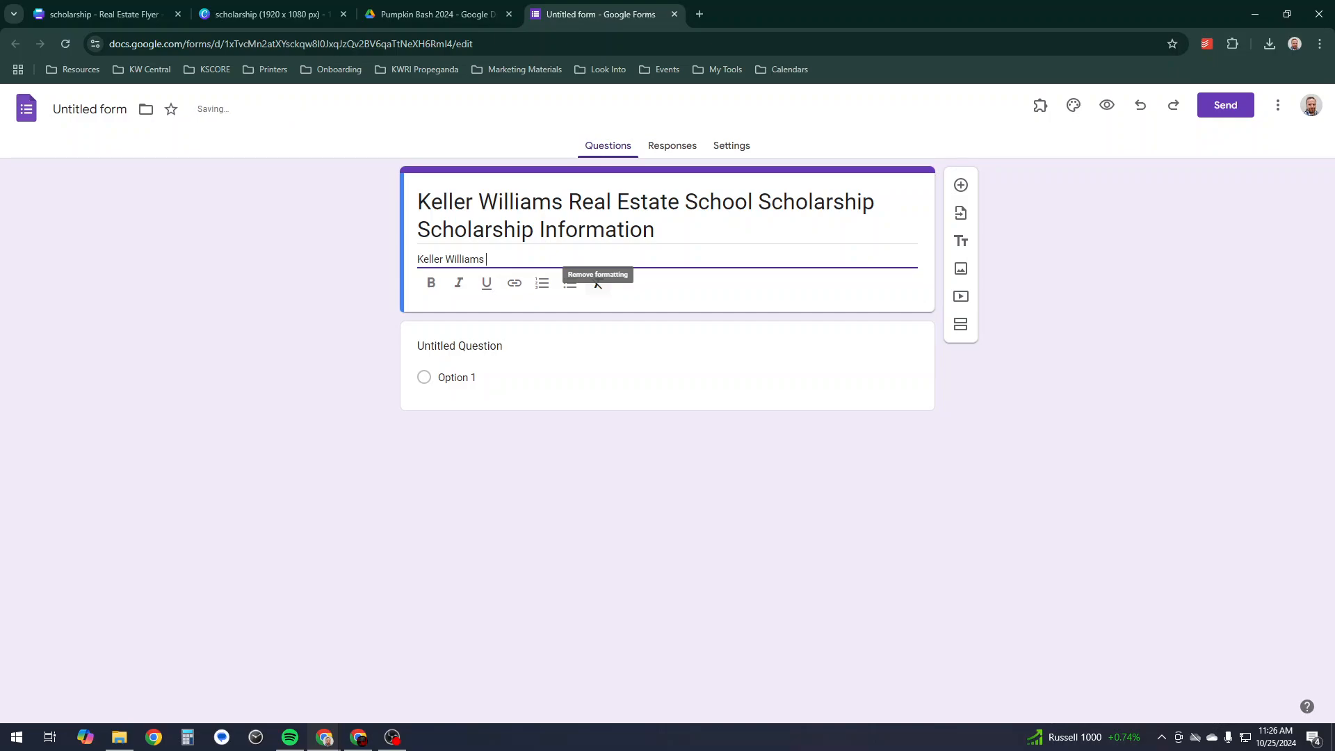
{"action": "key", "text": "BackSpace"}
{"action": "key", "text": "BackSpace"}
{"action": "key", "text": "BackSpace"}
{"action": "key", "text": "BackSpace"}
{"action": "key", "text": "BackSpace"}
{"action": "key", "text": "BackSpace"}
{"action": "key", "text": "BackSpace"}
{"action": "key", "text": "BackSpace"}
{"action": "key", "text": "BackSpace"}
{"action": "key", "text": "BackSpace"}
{"action": "key", "text": "BackSpace"}
{"action": "key", "text": "BackSpace"}
{"action": "key", "text": "BackSpace"}
{"action": "key", "text": "BackSpace"}
{"action": "key", "text": "BackSpace"}
{"action": "key", "text": "BackSpace"}
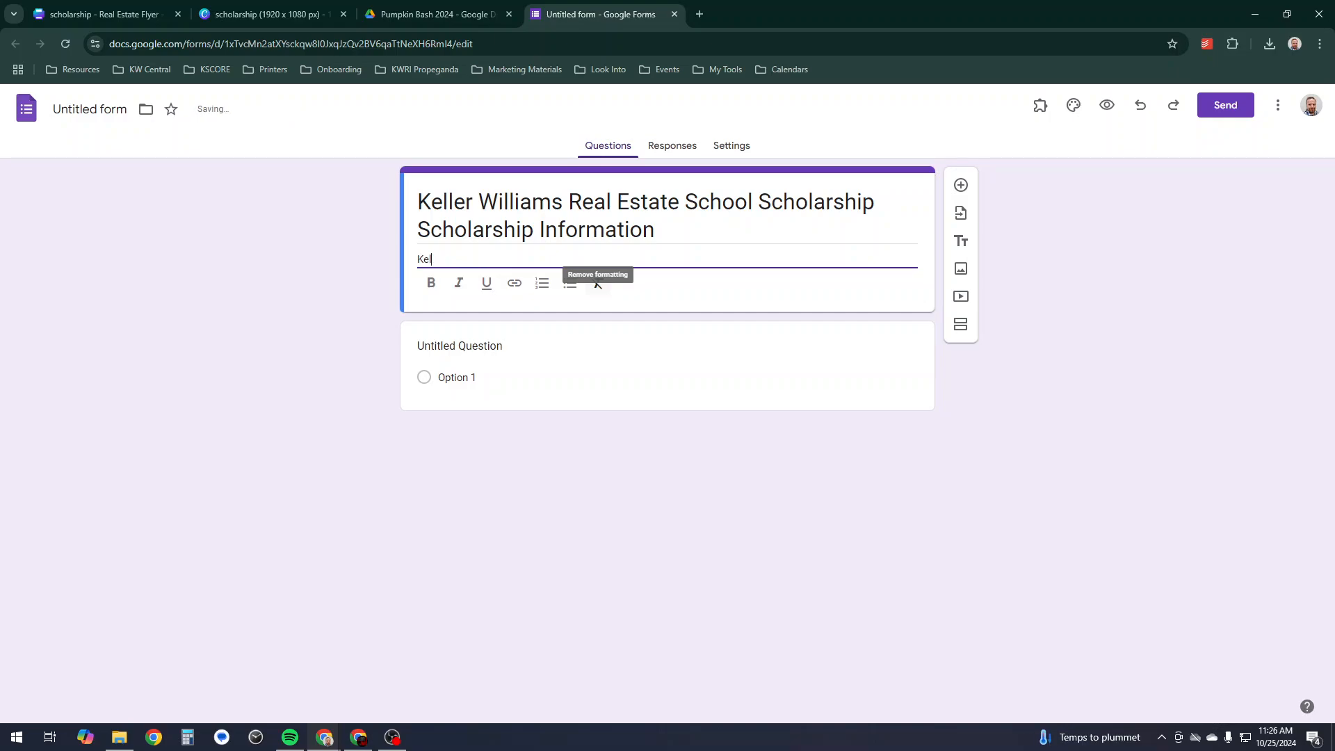
{"action": "type", "text": "We at Keller Willi"}
{"action": "key", "text": "BackSpace"}
{"action": "key", "text": "BackSpace"}
{"action": "key", "text": "BackSpace"}
{"action": "key", "text": "BackSpace"}
{"action": "type", "text": "illiams "}
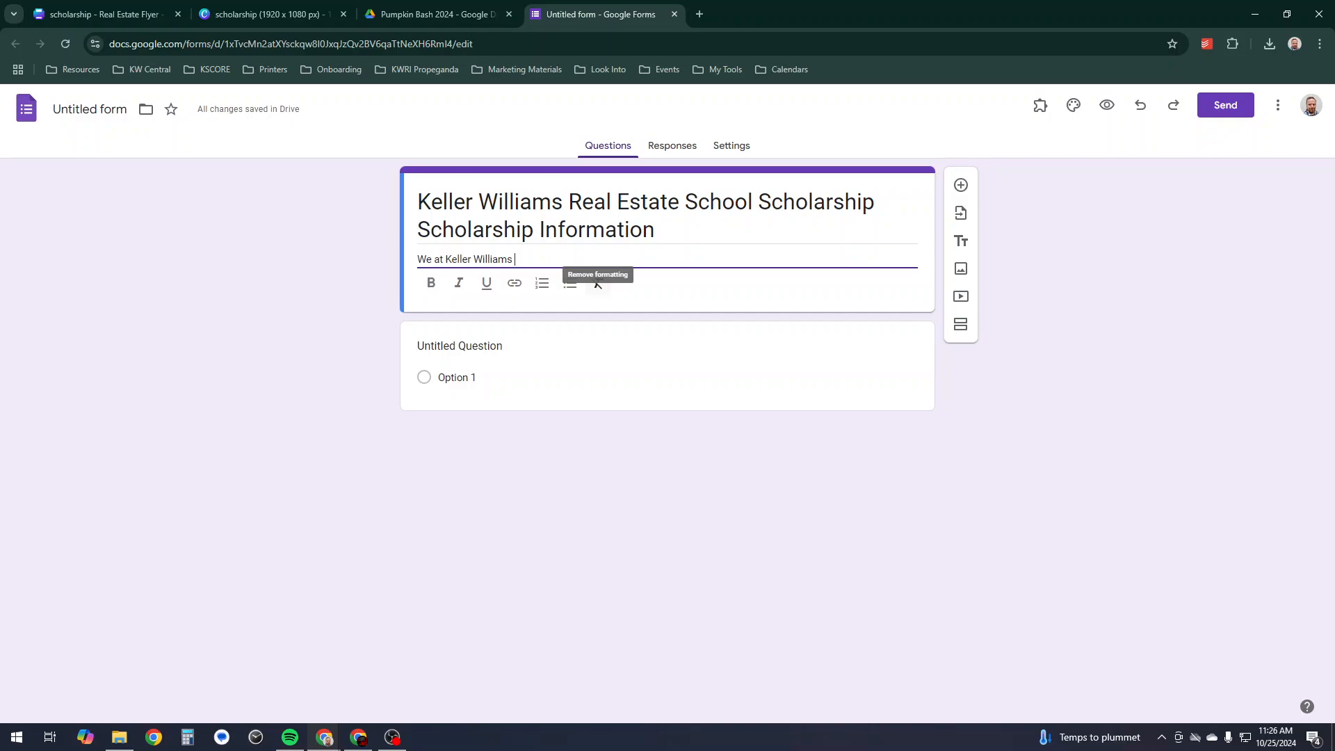
{"action": "type", "text": "believe that the b"}
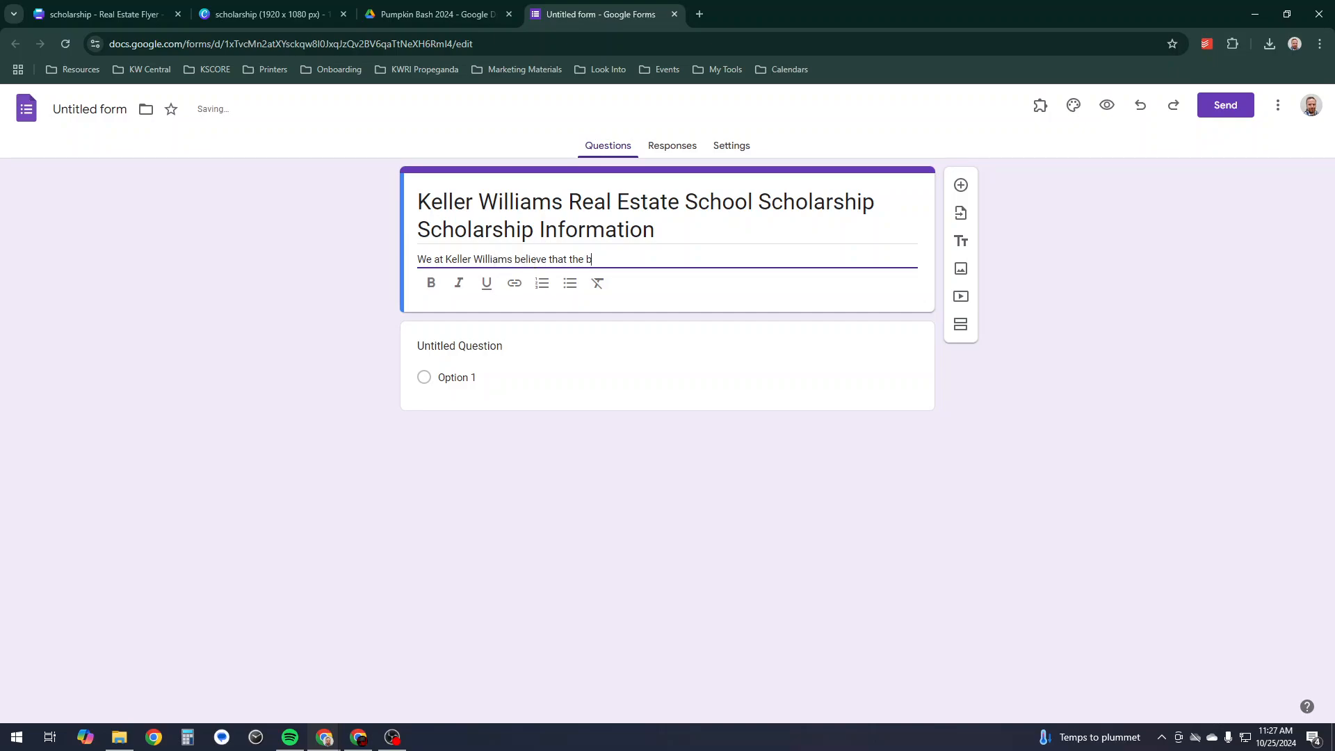
{"action": "type", "text": "est real esta"}
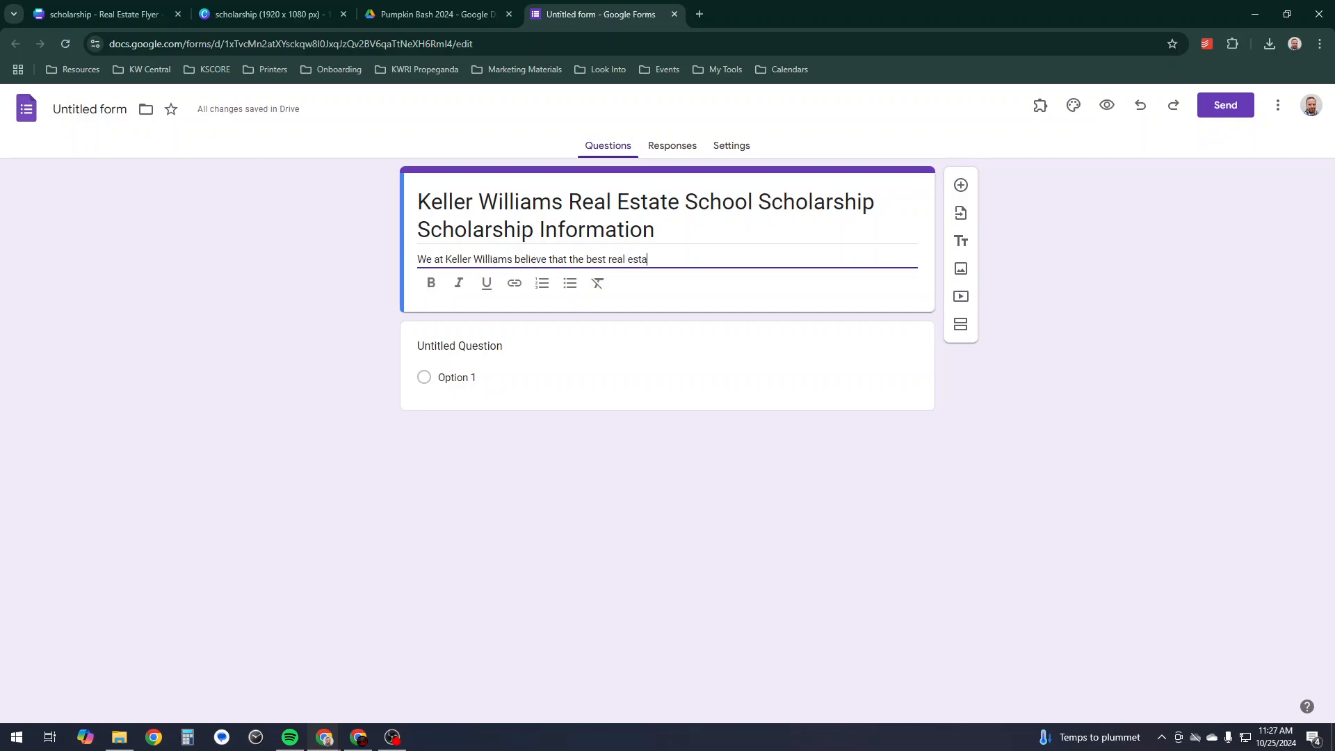
{"action": "type", "text": "te agents in the world are not real estate a"}
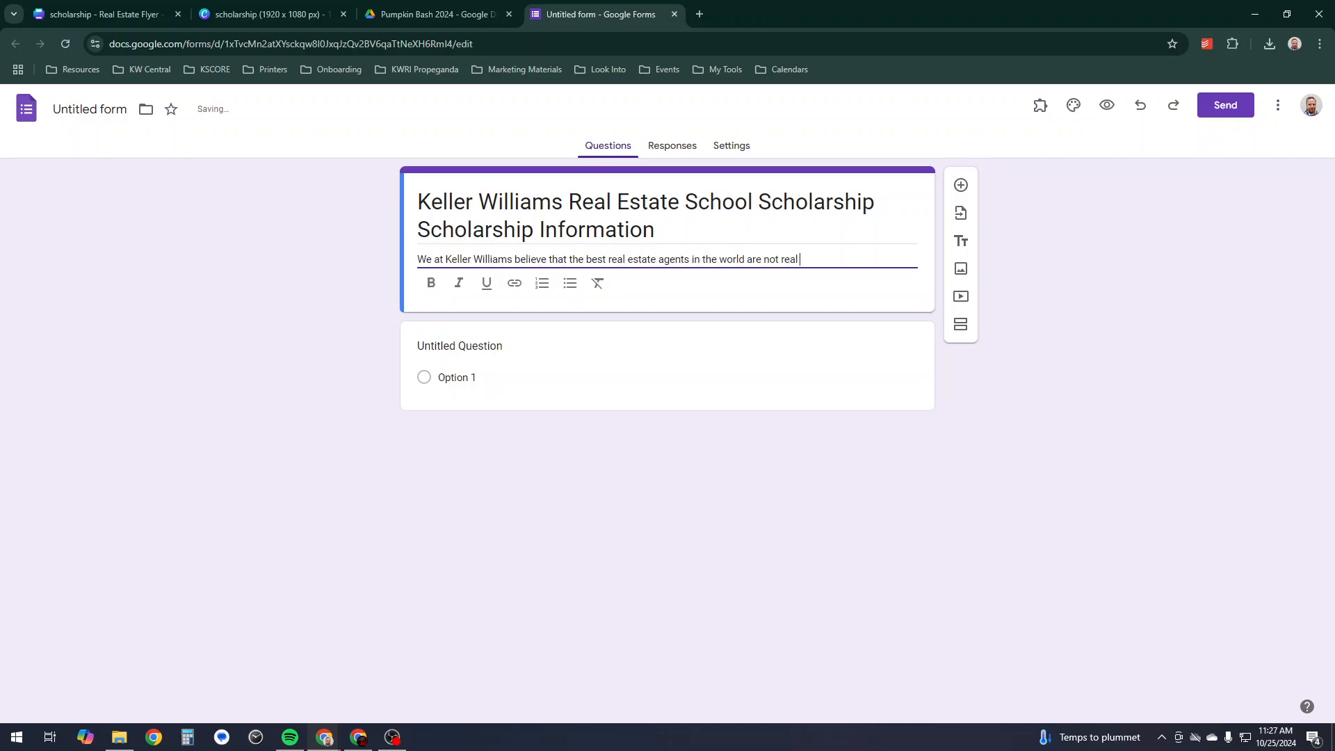
{"action": "type", "text": "gents "}
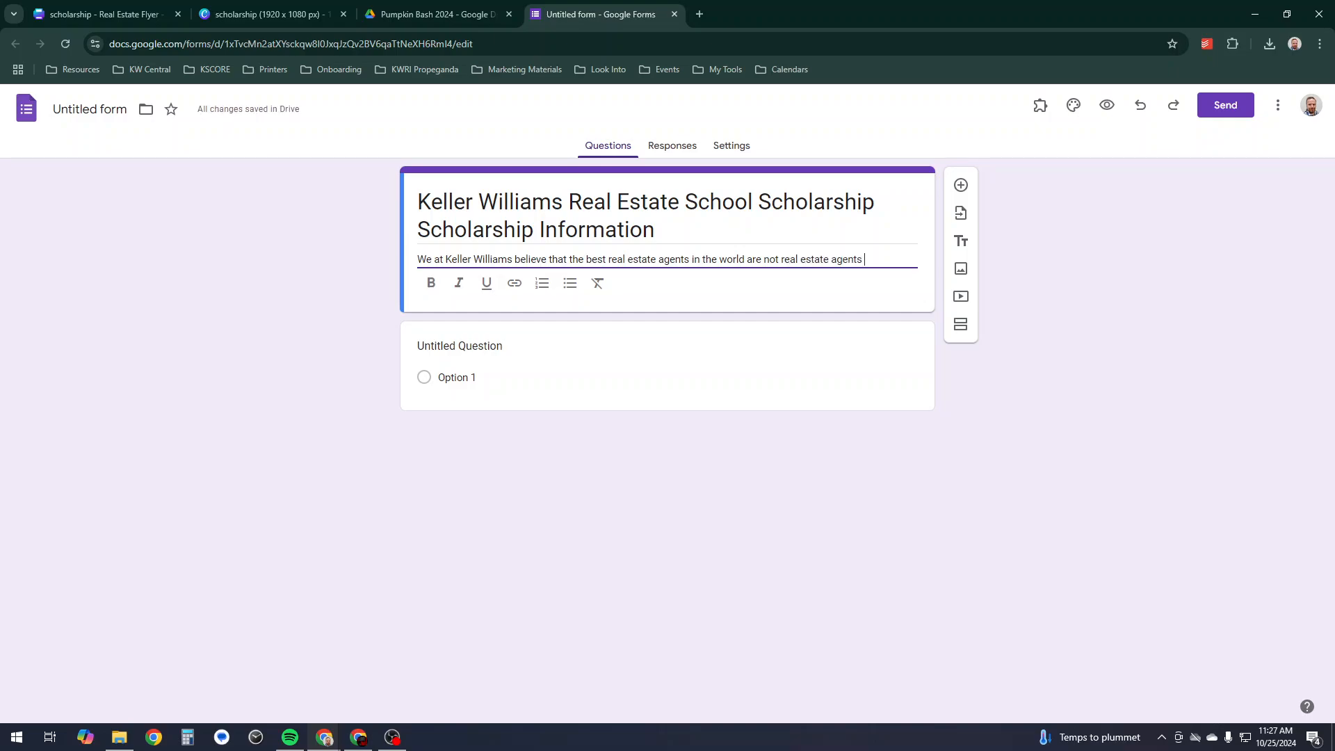
{"action": "type", "text": "yet"}
{"action": "type", "text": "With this in mind, "}
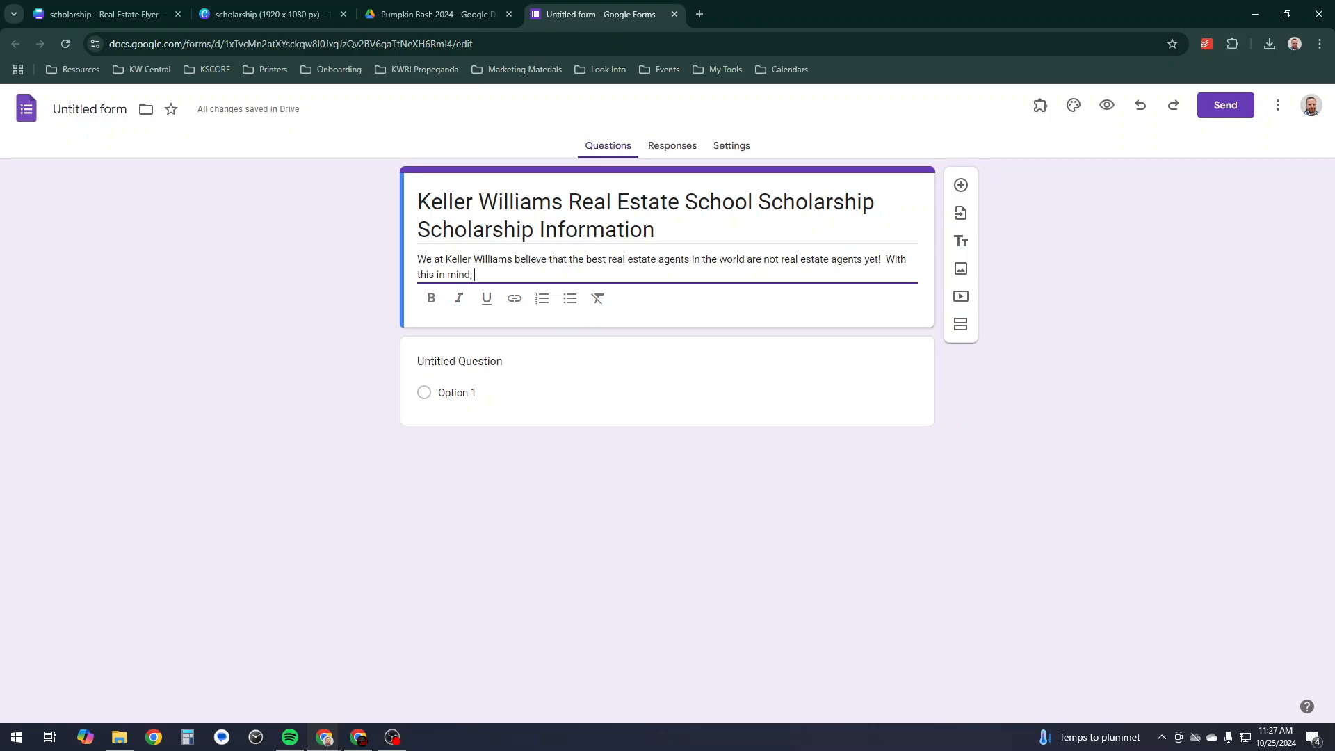
{"action": "type", "text": "we don't want the real estate"}
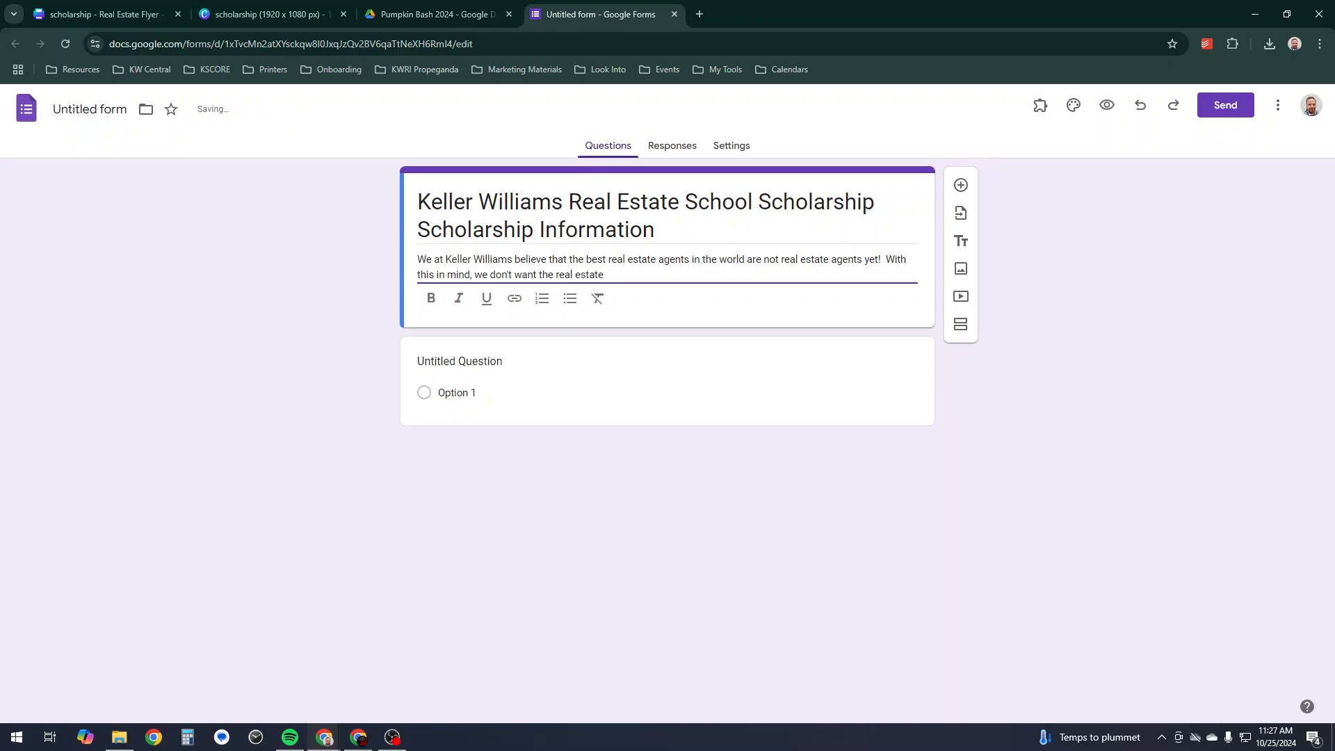
{"action": "type", "text": " class"}
- Continue the description about class cost and the KSCORE partnership with an online accredited school
{"action": "key", "text": "BackSpace"}
{"action": "key", "text": "BackSpace"}
{"action": "key", "text": "BackSpace"}
{"action": "key", "text": "BackSpace"}
{"action": "key", "text": "BackSpace"}
{"action": "key", "text": "BackSpace"}
{"action": "key", "text": "BackSpace"}
{"action": "key", "text": "BackSpace"}
{"action": "key", "text": "BackSpace"}
{"action": "key", "text": "BackSpace"}
{"action": "key", "text": "BackSpace"}
{"action": "key", "text": "BackSpace"}
{"action": "key", "text": "BackSpace"}
{"action": "key", "text": "BackSpace"}
{"action": "key", "text": "BackSpace"}
{"action": "key", "text": "BackSpace"}
{"action": "key", "text": "BackSpace"}
{"action": "type", "text": "cost of the real estate "}
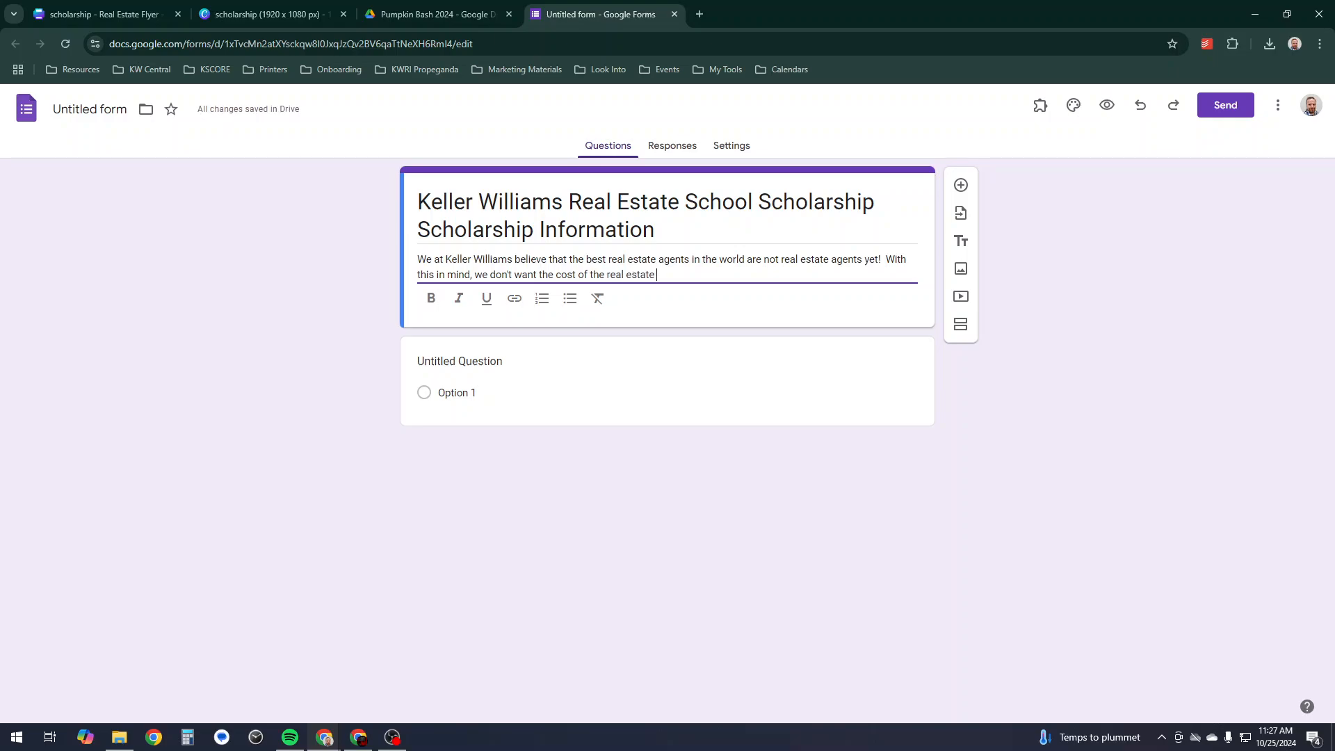
{"action": "type", "text": "class to be the"}
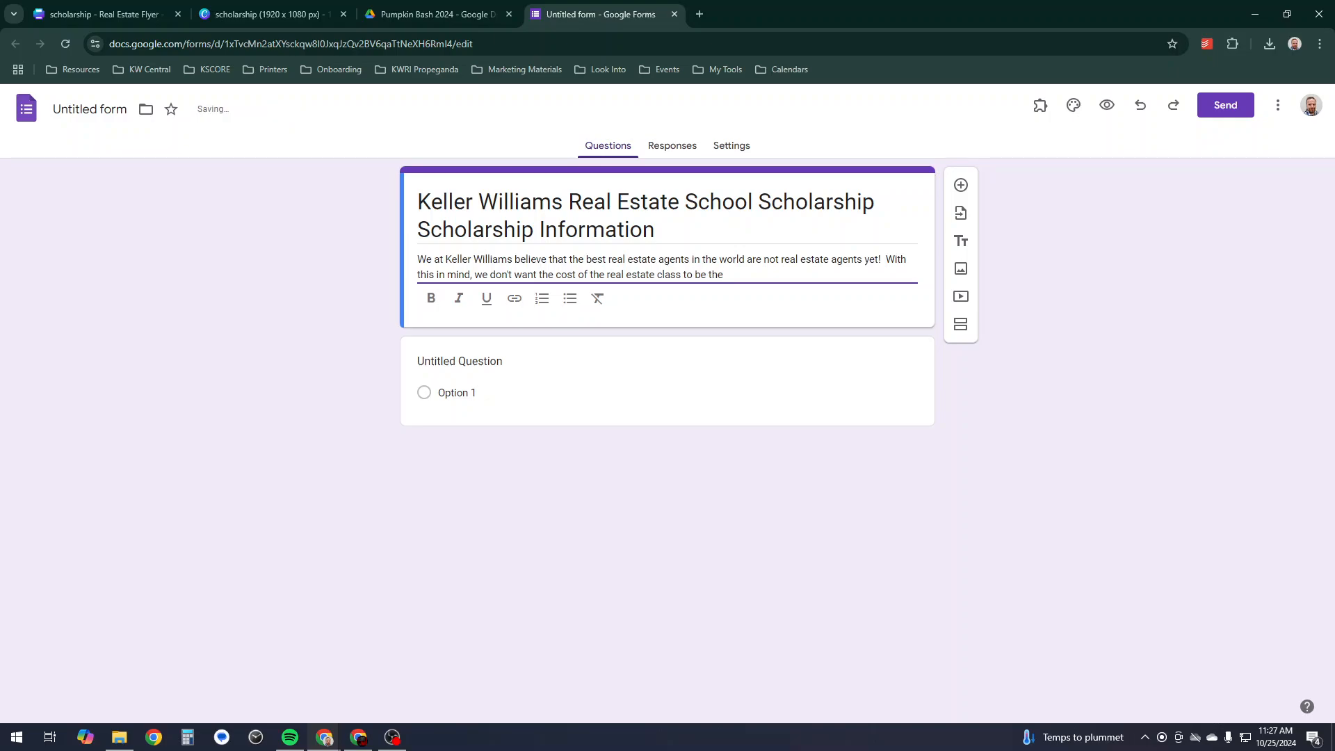
{"action": "type", "text": " hurdle that keeps "}
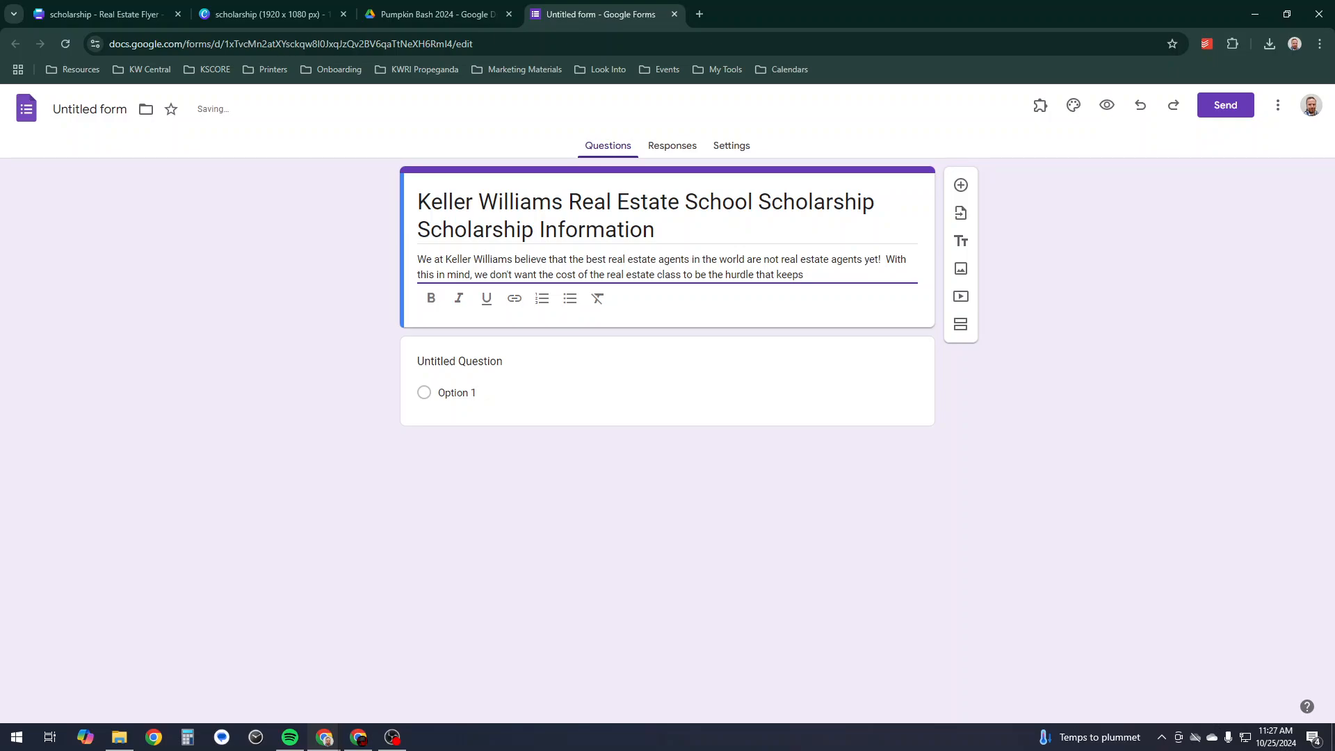
{"action": "type", "text": "you from becomi"}
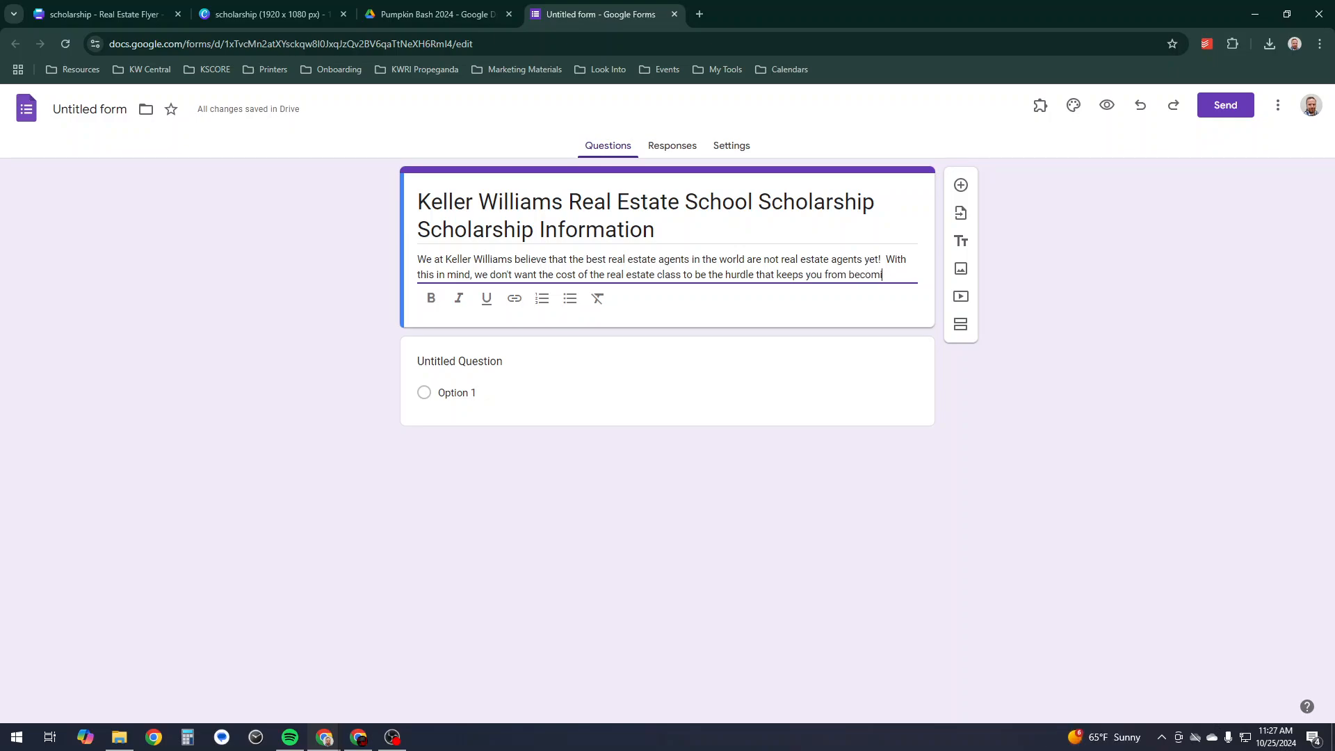
{"action": "type", "text": "ng an agent "}
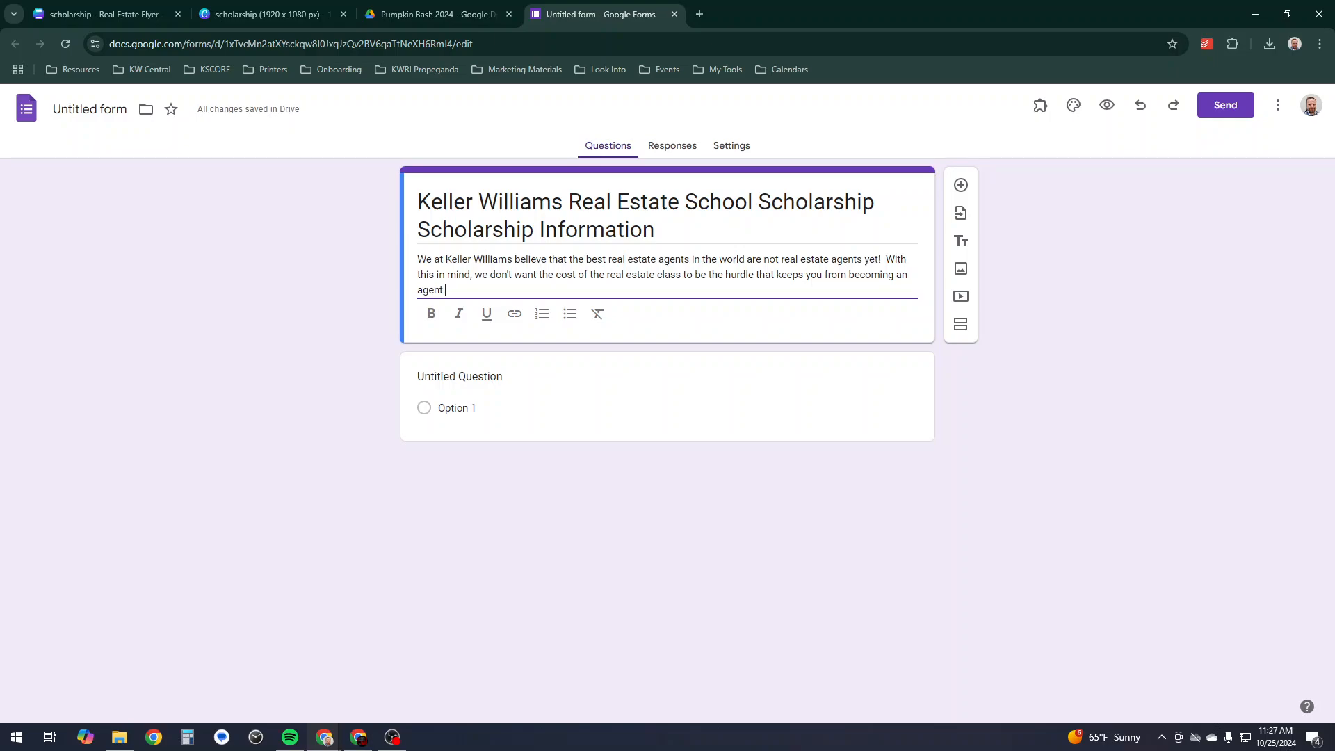
{"action": "type", "text": "so the KSCORE program was forme"}
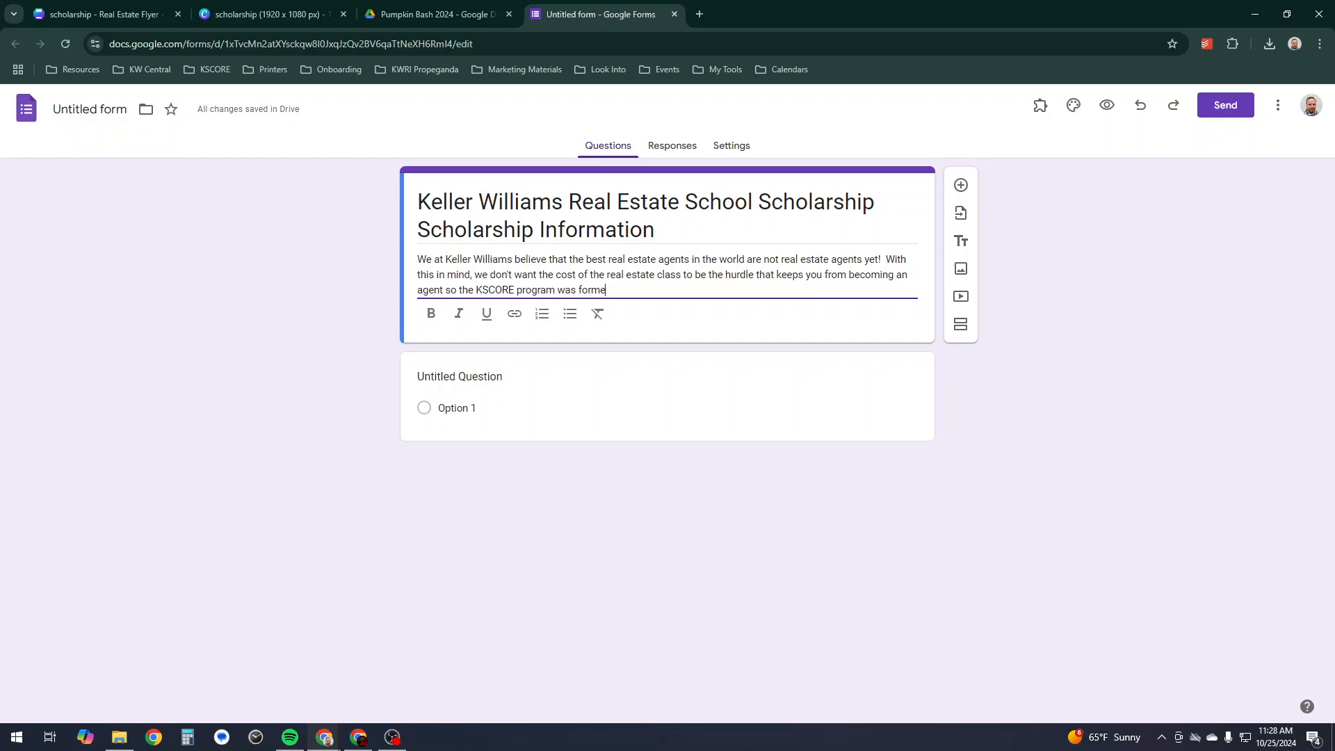
{"action": "type", "text": "d.  This program is "}
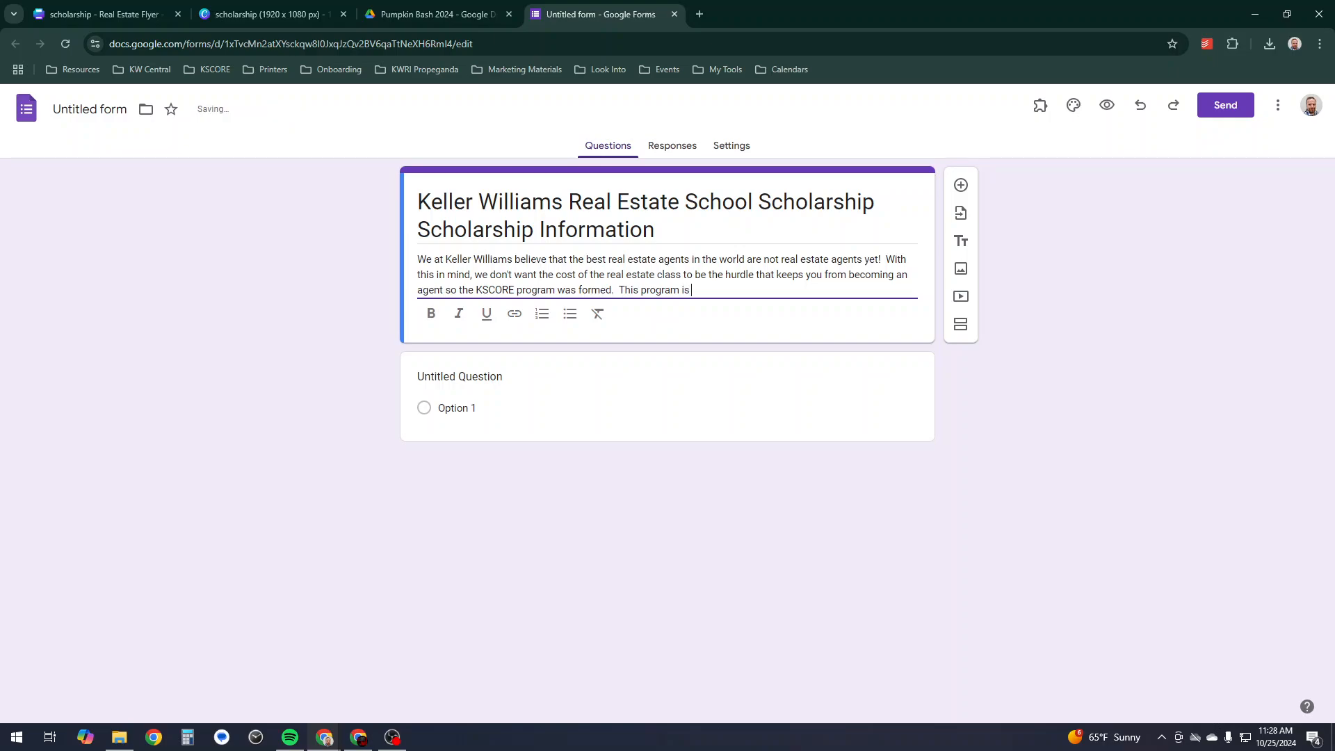
{"action": "type", "text": "a partnership w"}
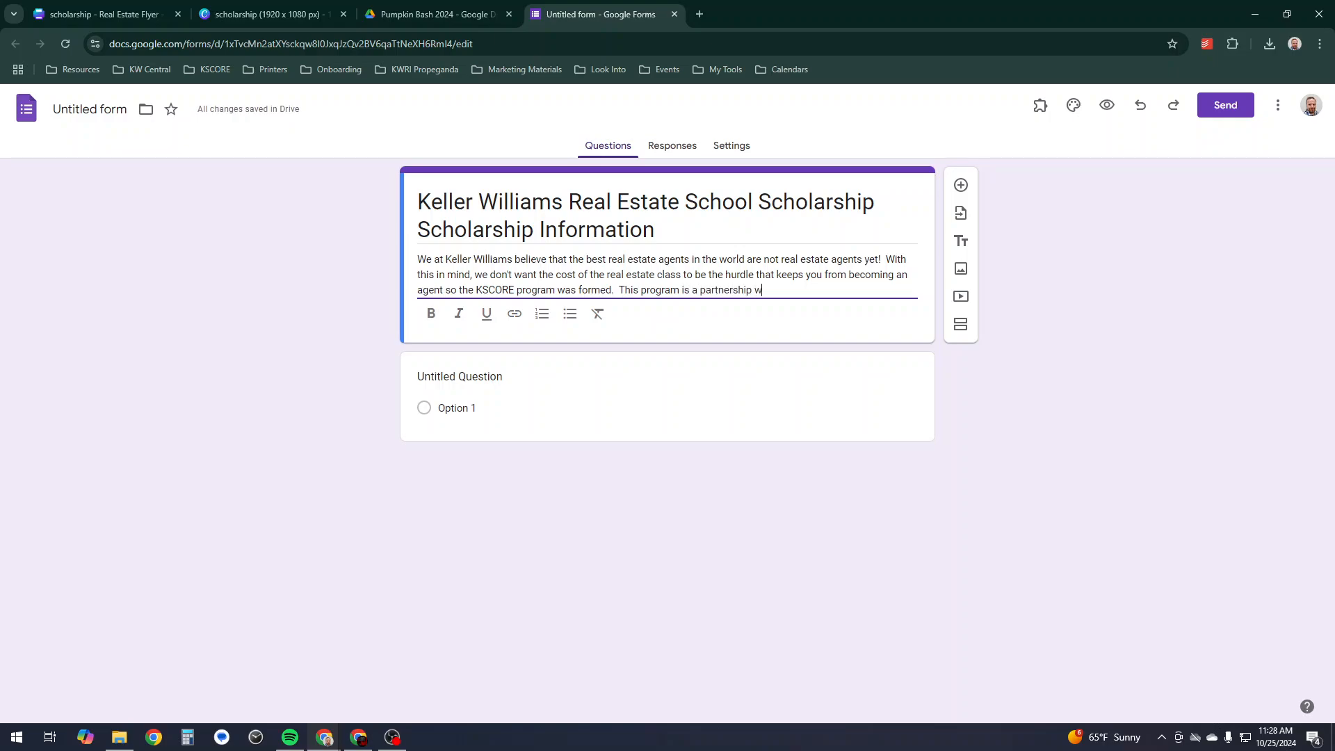
{"action": "type", "text": "ith"}
{"action": "key", "text": "BackSpace"}
{"action": "key", "text": "BackSpace"}
{"action": "type", "text": "between Kel"}
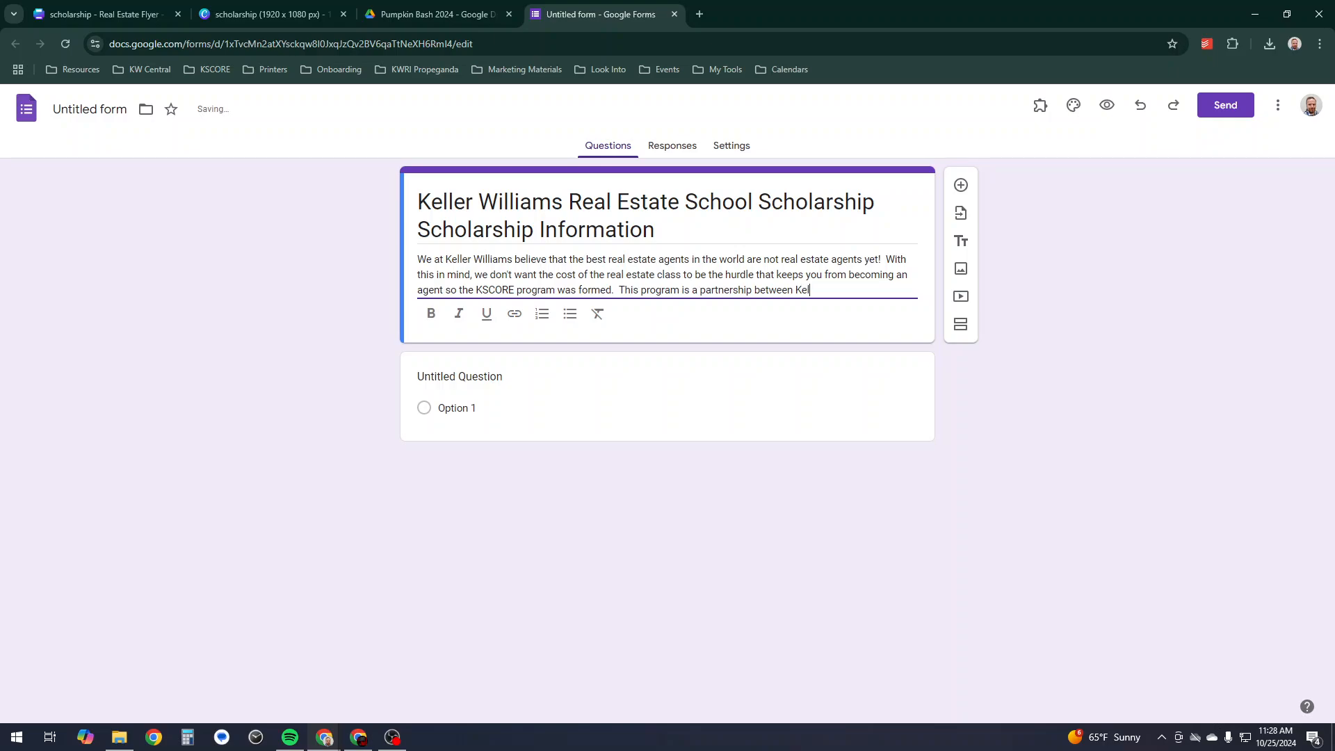
{"action": "type", "text": "ler Williams "}
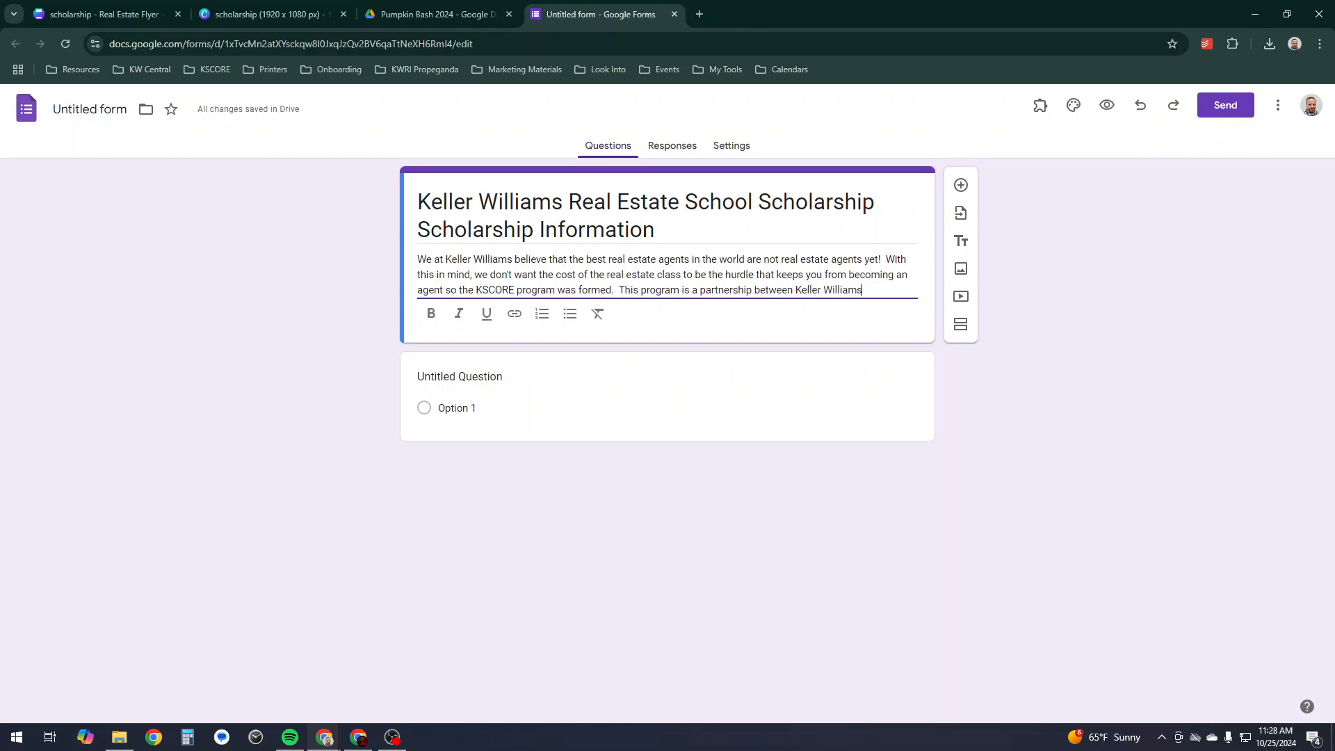
{"action": "type", "text": "and an online "}
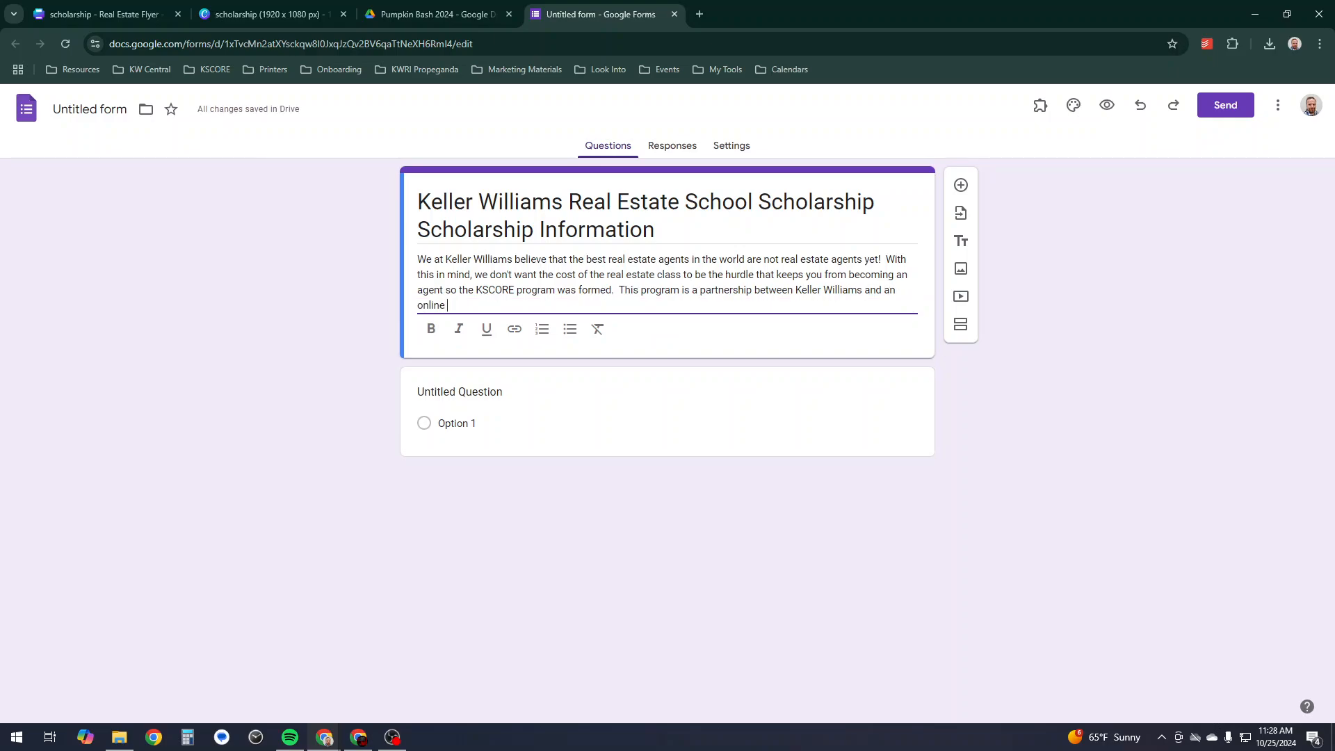
{"action": "type", "text": "accredited real e"}
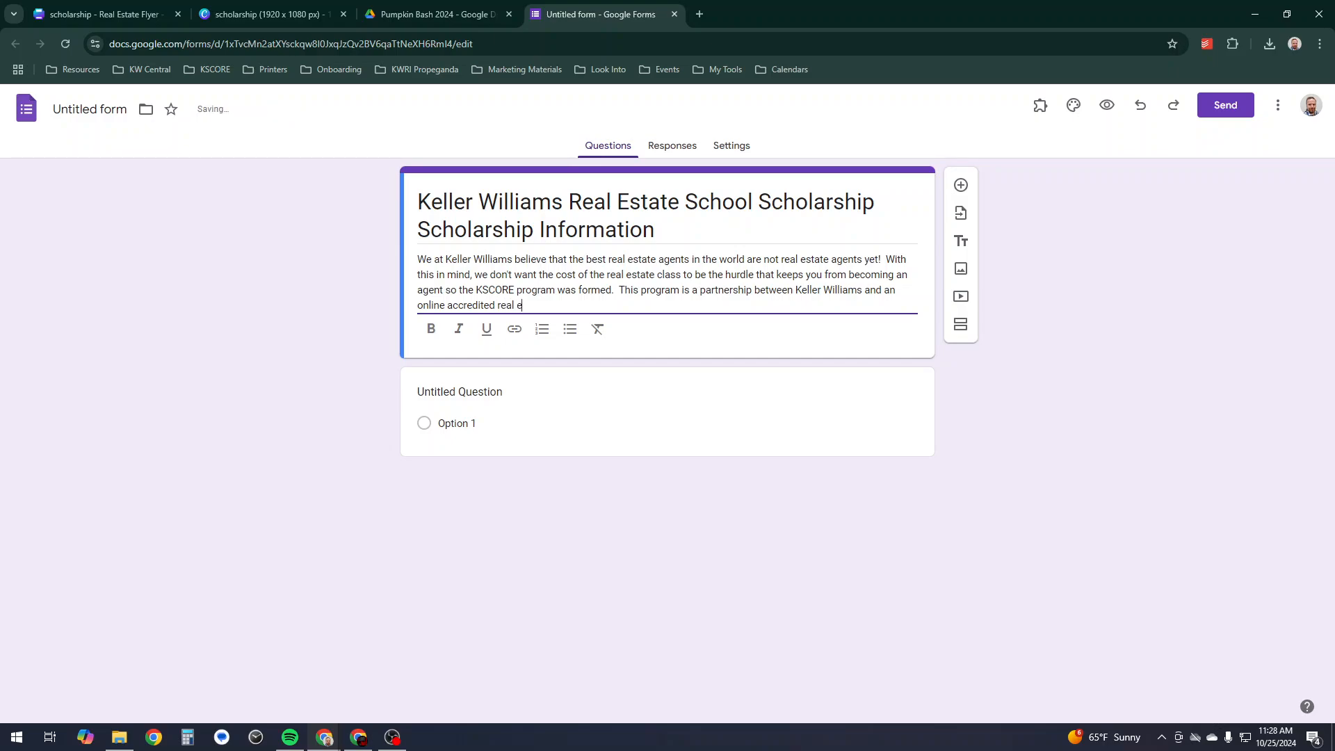
{"action": "type", "text": "state school to"}
{"action": "type", "text": "ring you the"}
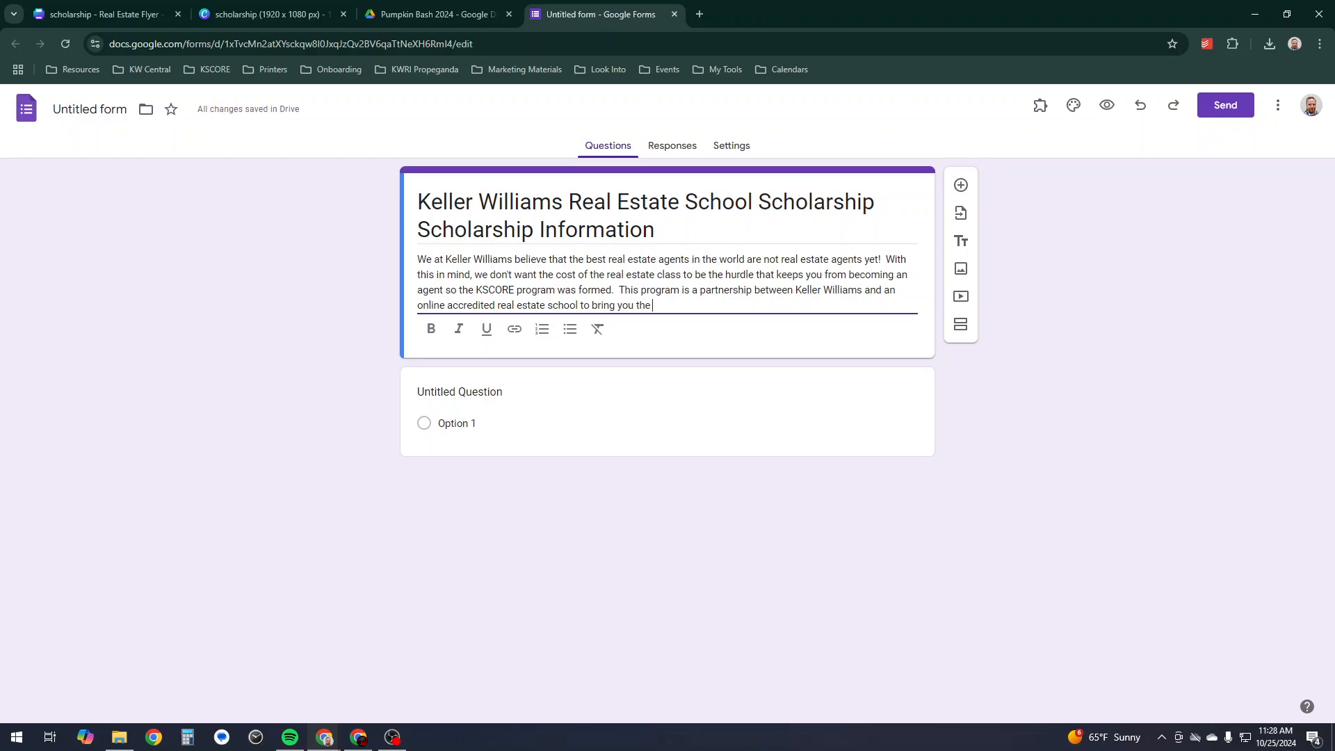
{"action": "type", "text": " opportunity to become an "}
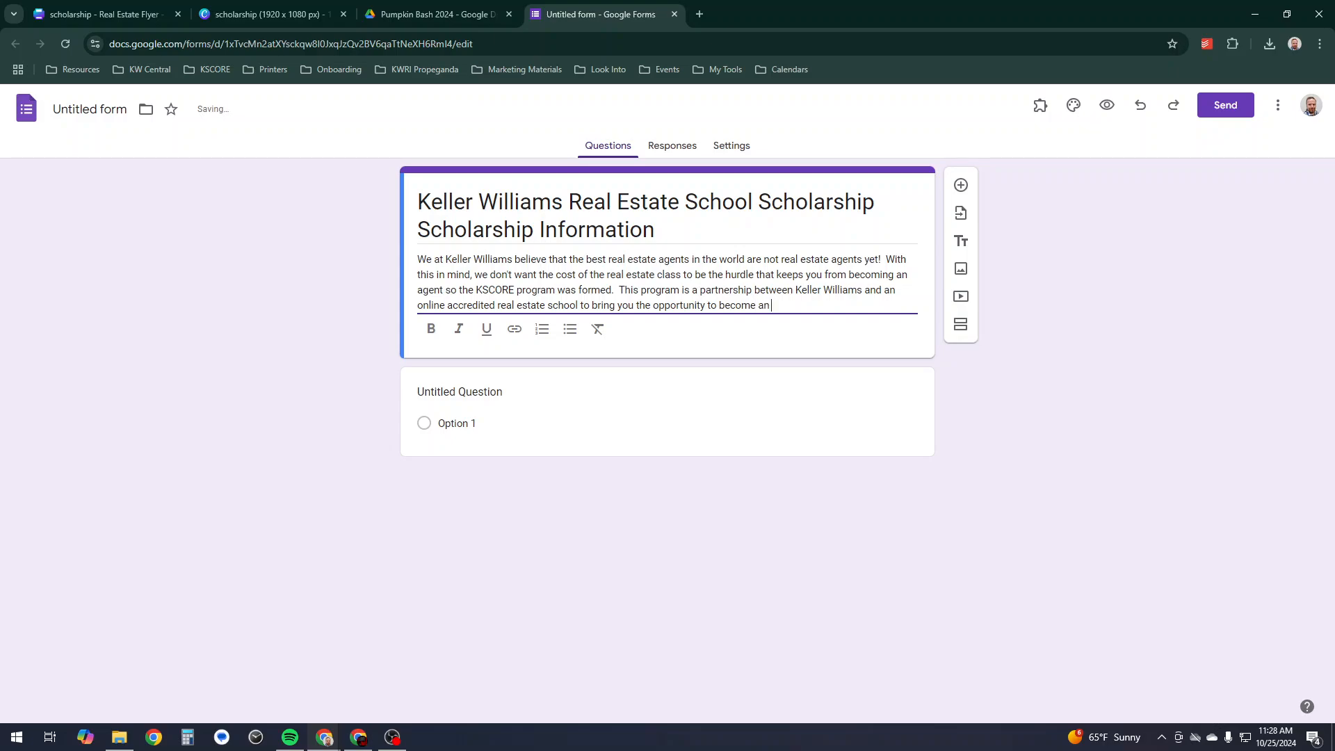
{"action": "type", "text": "agent or at lea"}
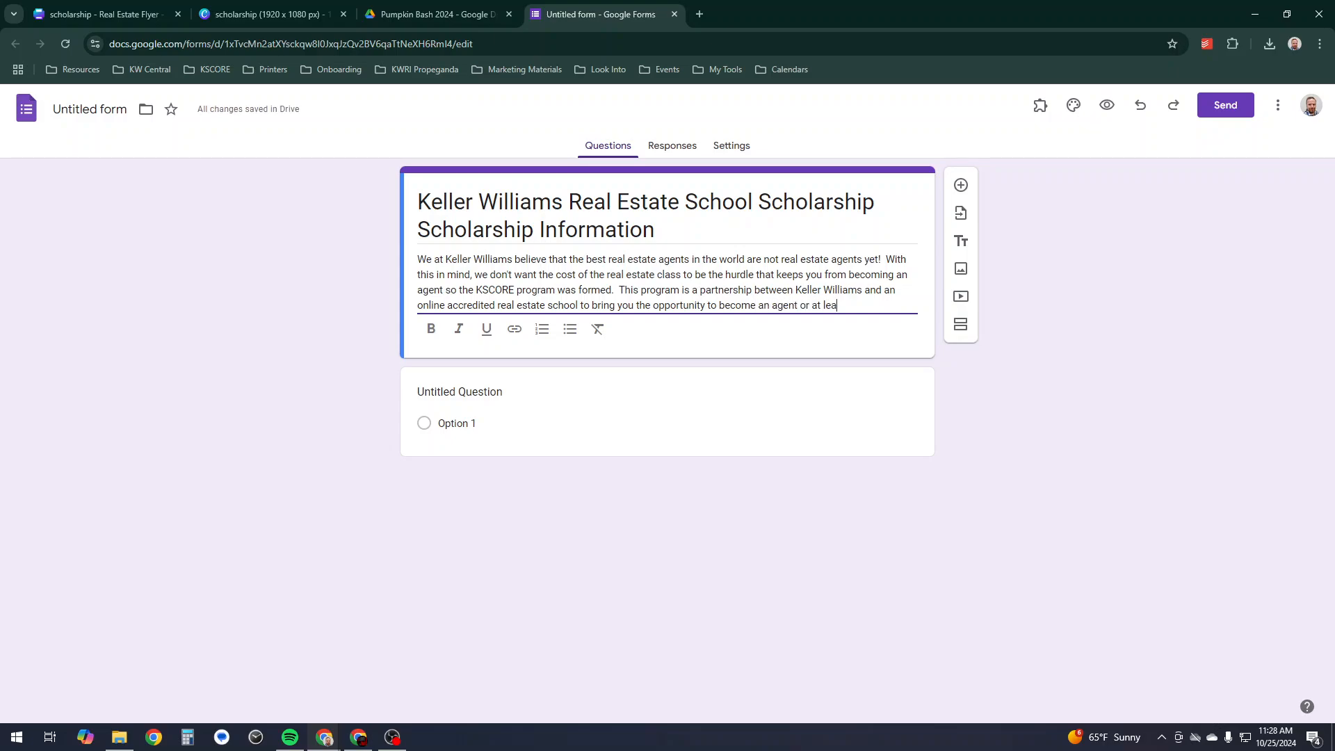
{"action": "type", "text": "st learn a whole lot more about real es"}
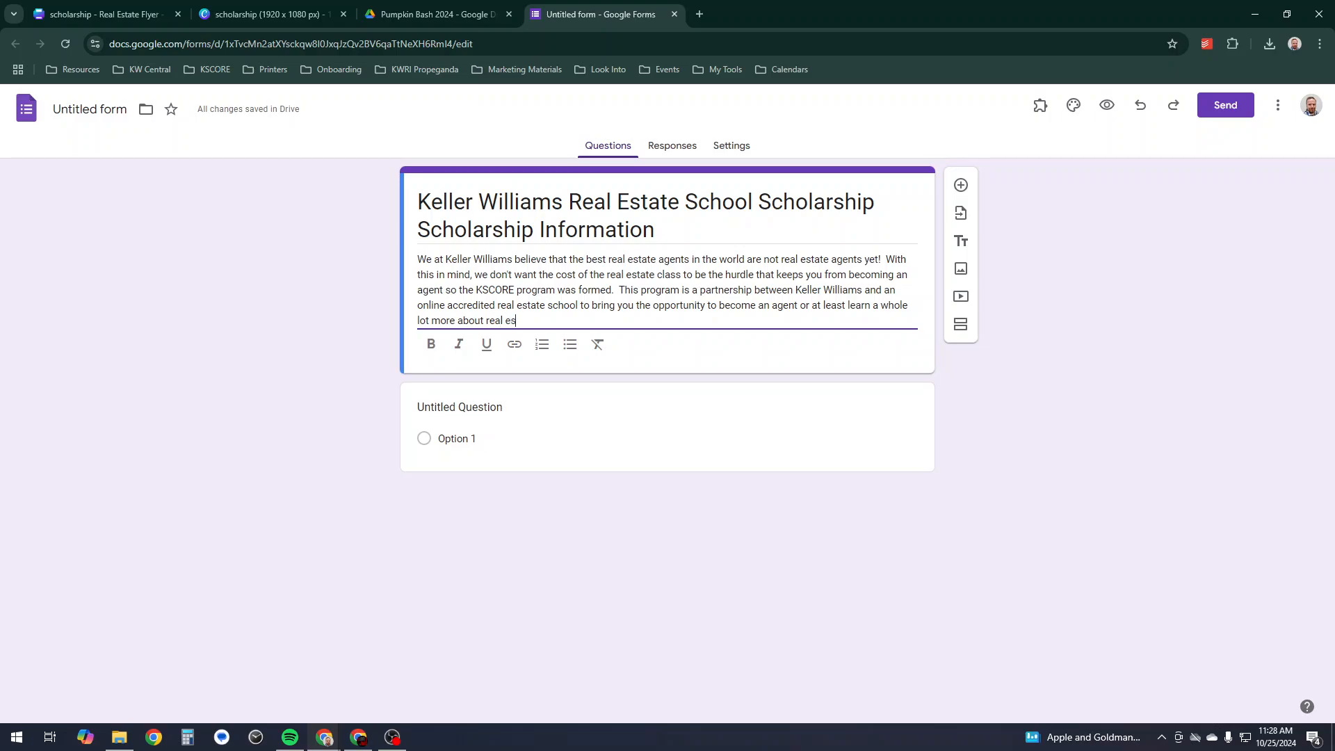
{"action": "type", "text": "tate!"}
- On a new line below the description, add 'Fill in the form below if you would like more information about this no obligation scholarship opportunity'
{"action": "key", "text": "Return"}
{"action": "key", "text": "Return"}
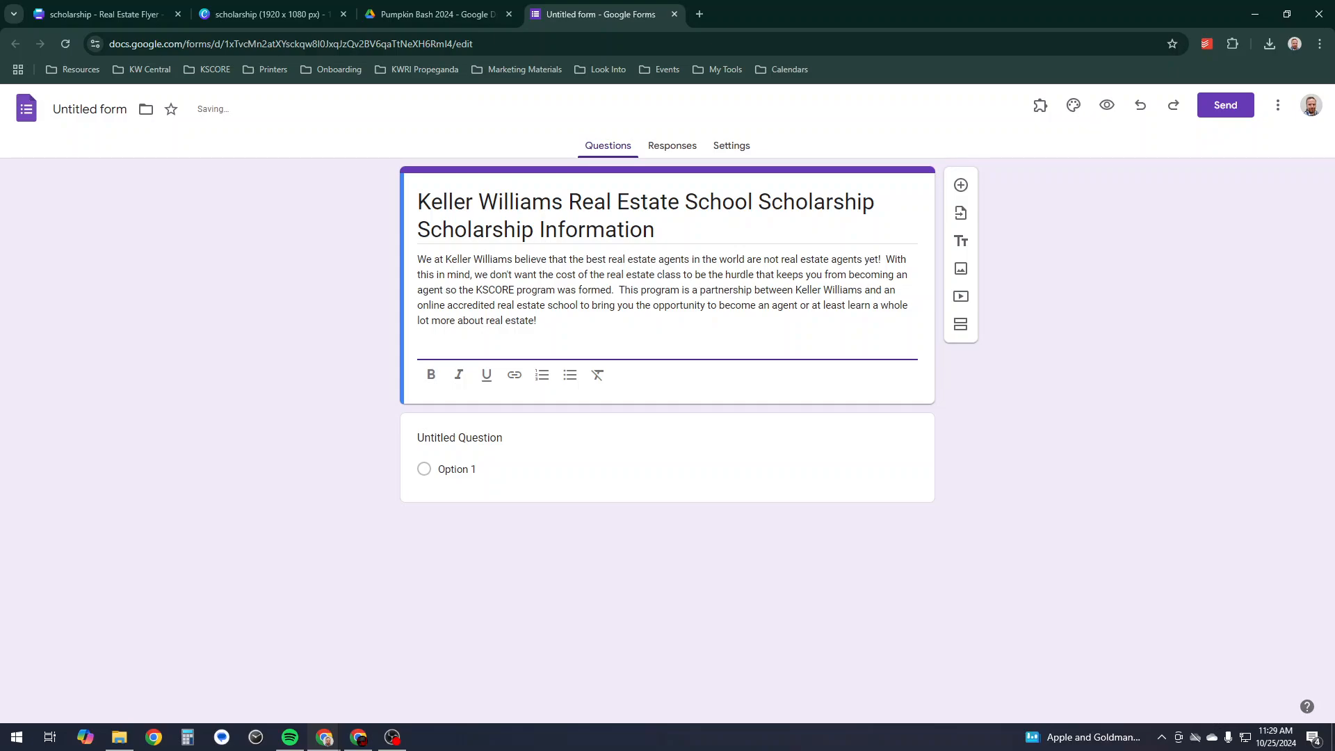
{"action": "type", "text": "Fill in the form below "}
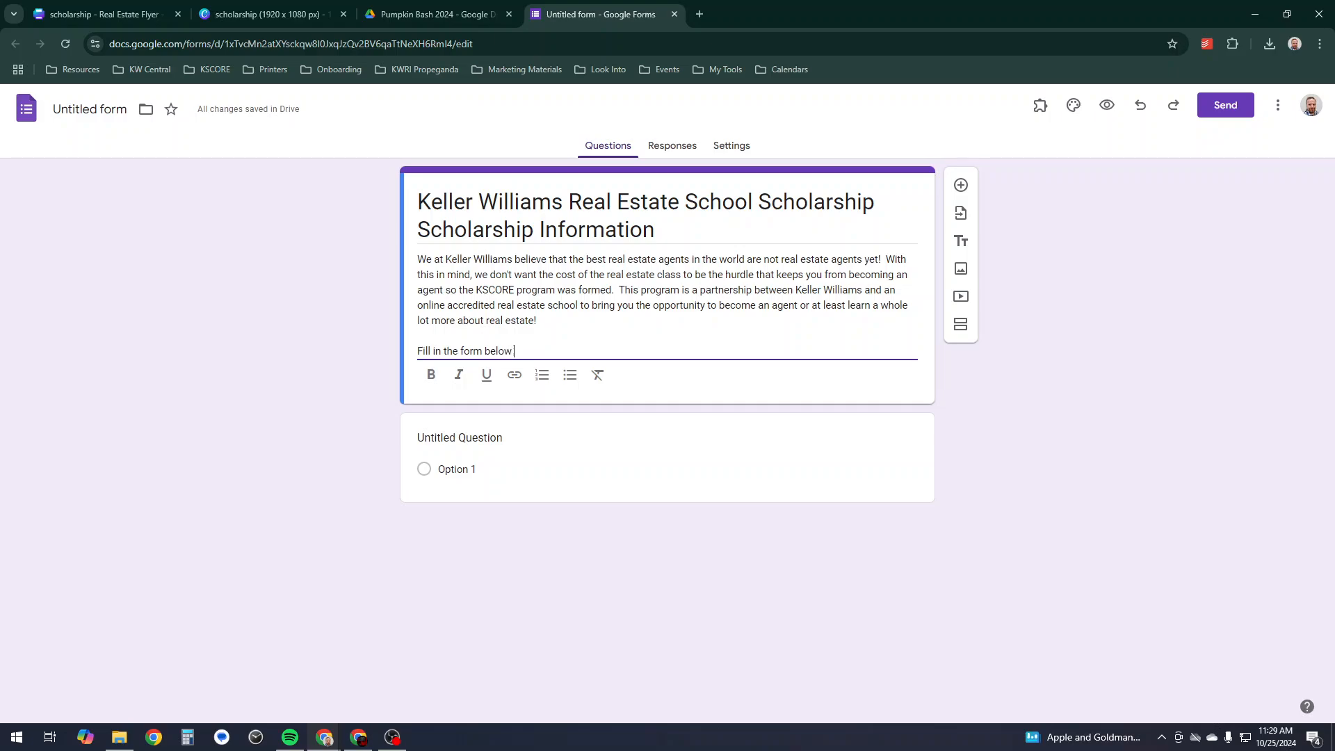
{"action": "type", "text": "if you would like more information about this no obligation"}
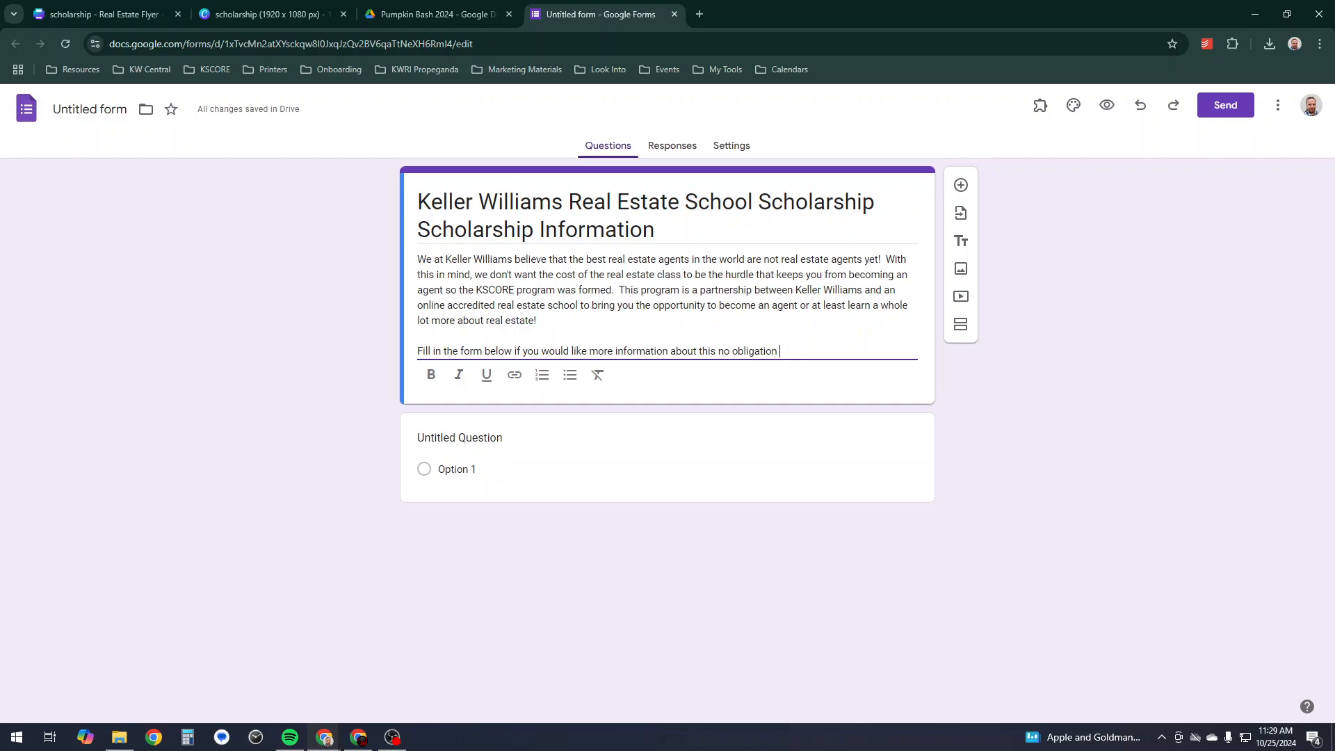
{"action": "type", "text": "scholarship opportunit"}
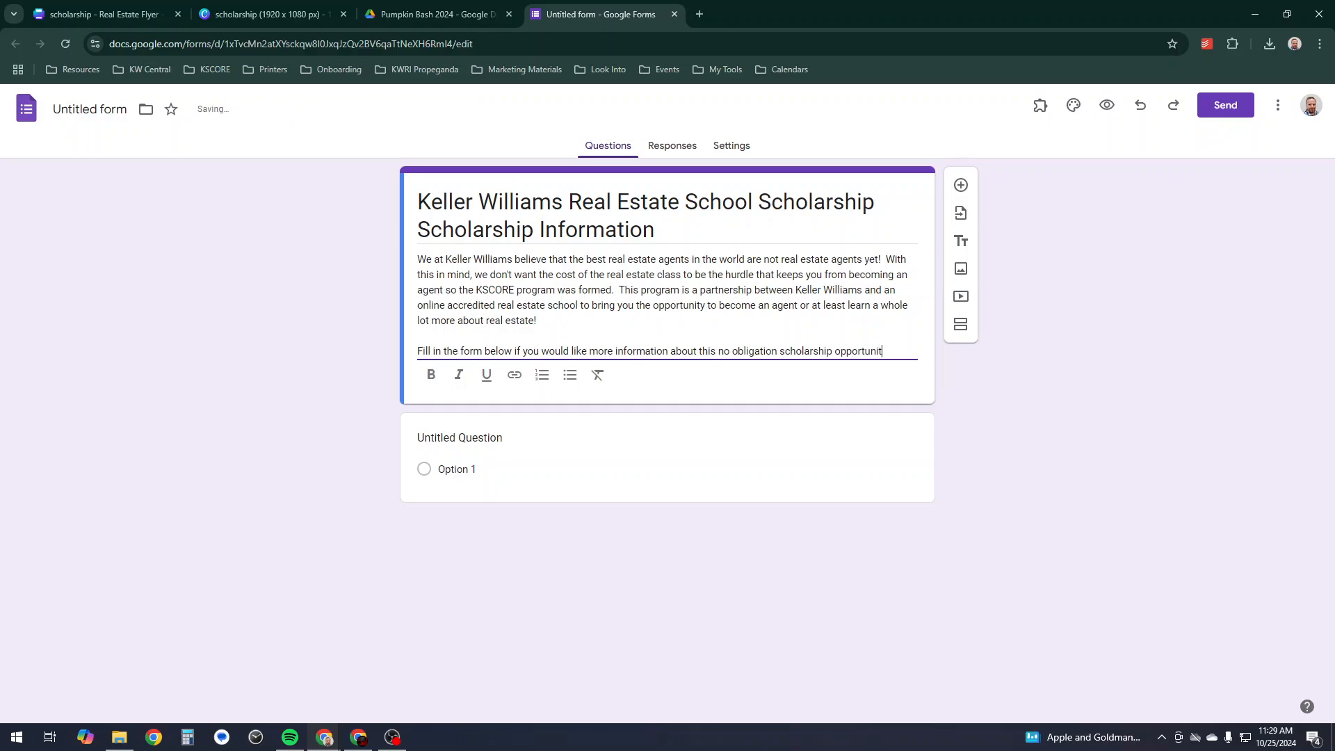
{"action": "type", "text": "y."}
{"action": "left_click", "coordinate": [961, 269]}
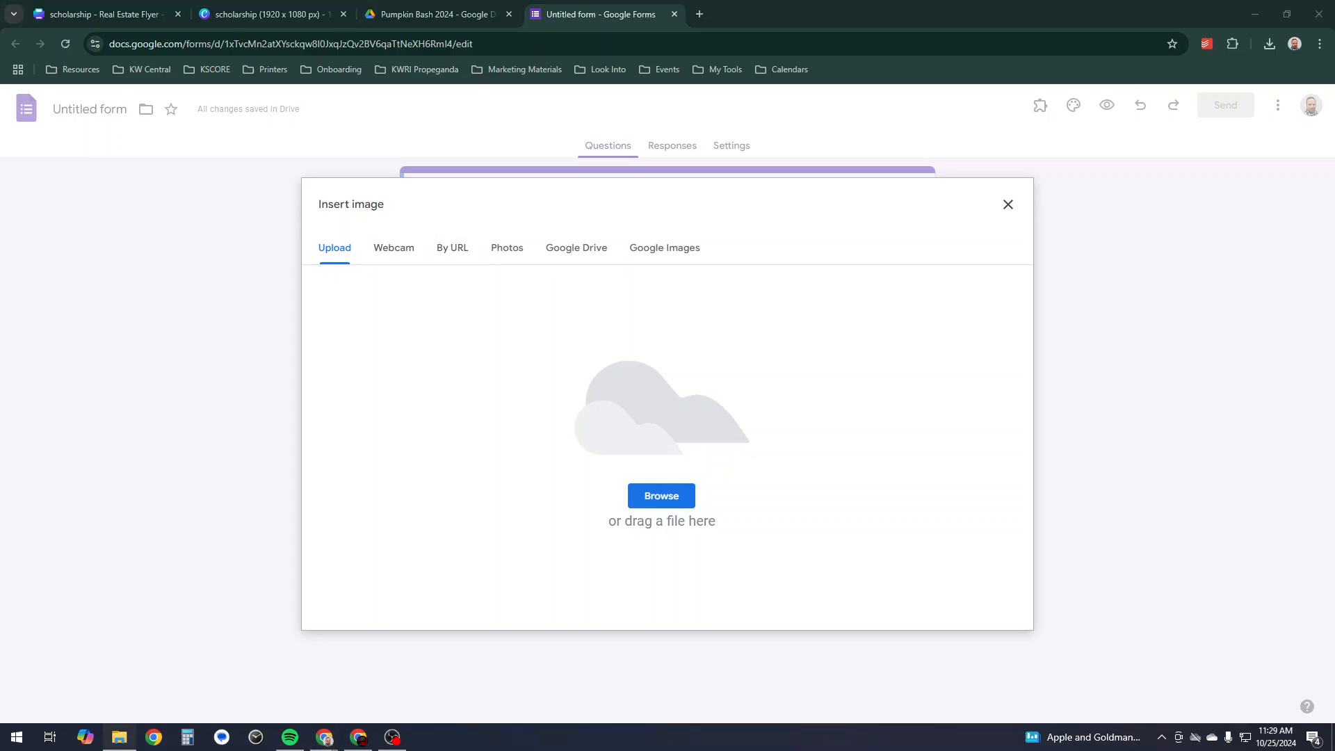
{"action": "left_click_drag", "start_coordinate": [0, 389], "coordinate": [678, 392]}
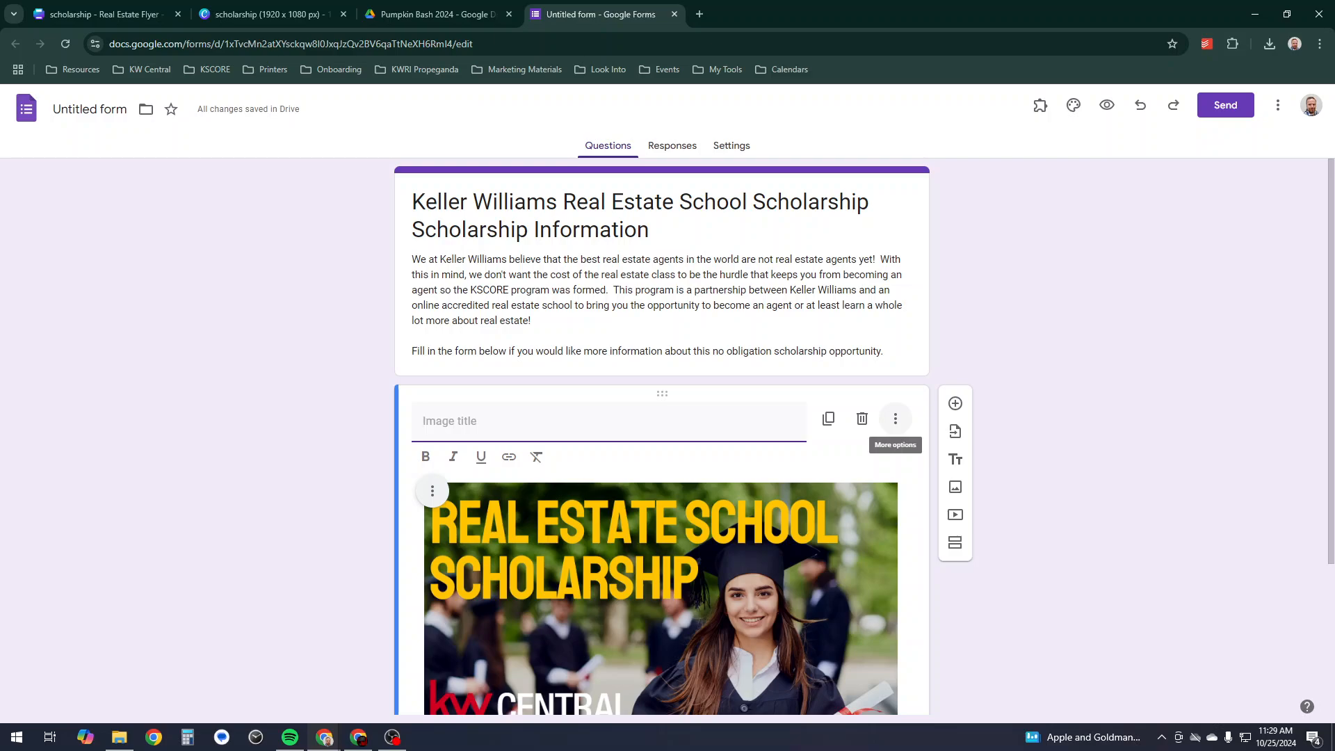
{"action": "left_click", "coordinate": [862, 418]}
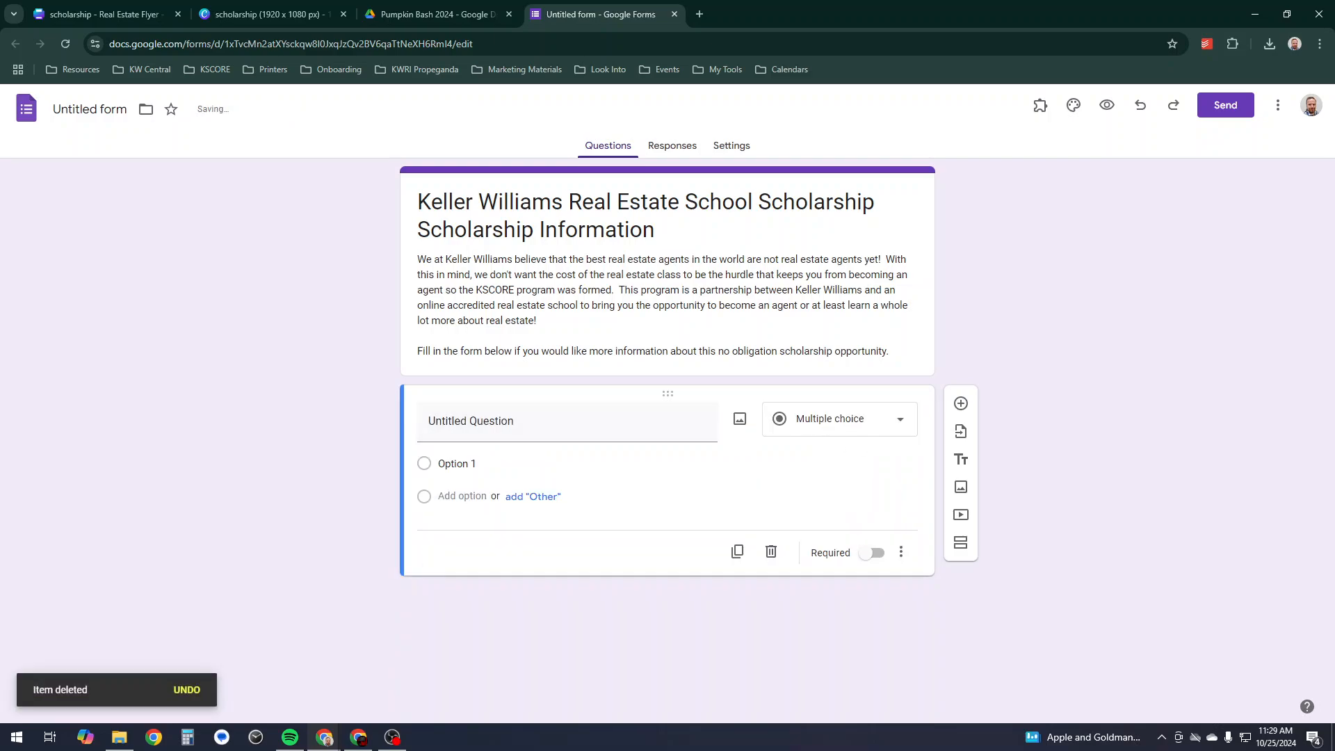
{"action": "key", "text": "alt+Tab"}
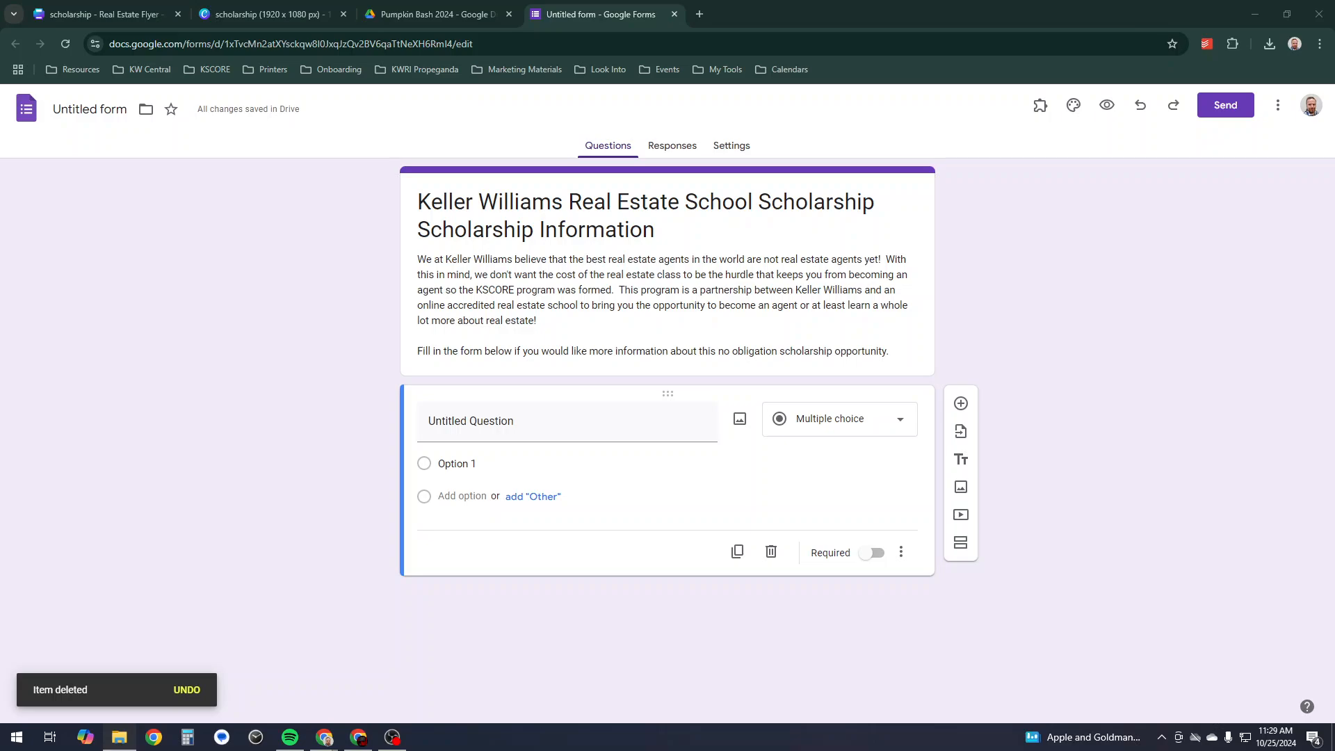
{"action": "key", "text": "alt+Tab"}
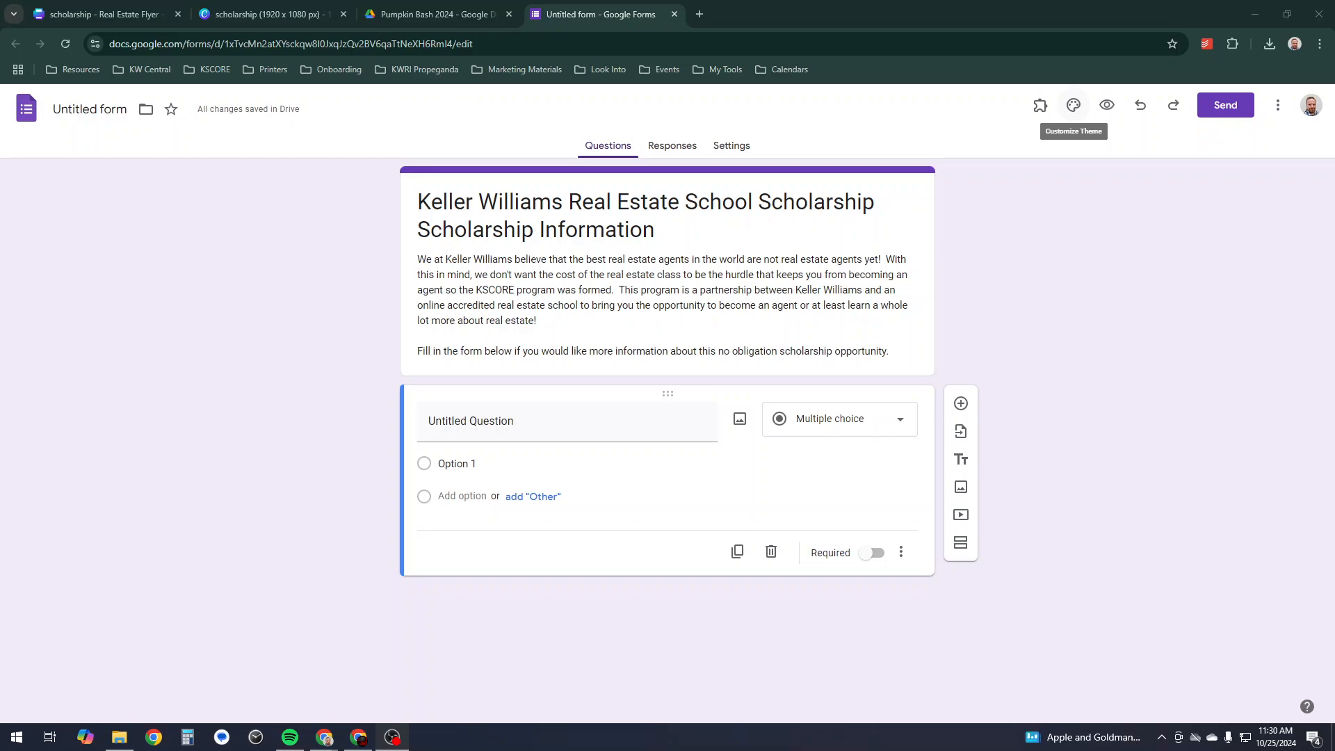
- Upload the Real Estate School Scholarship banner file as the form's header image
{"action": "left_click", "coordinate": [1073, 105]}
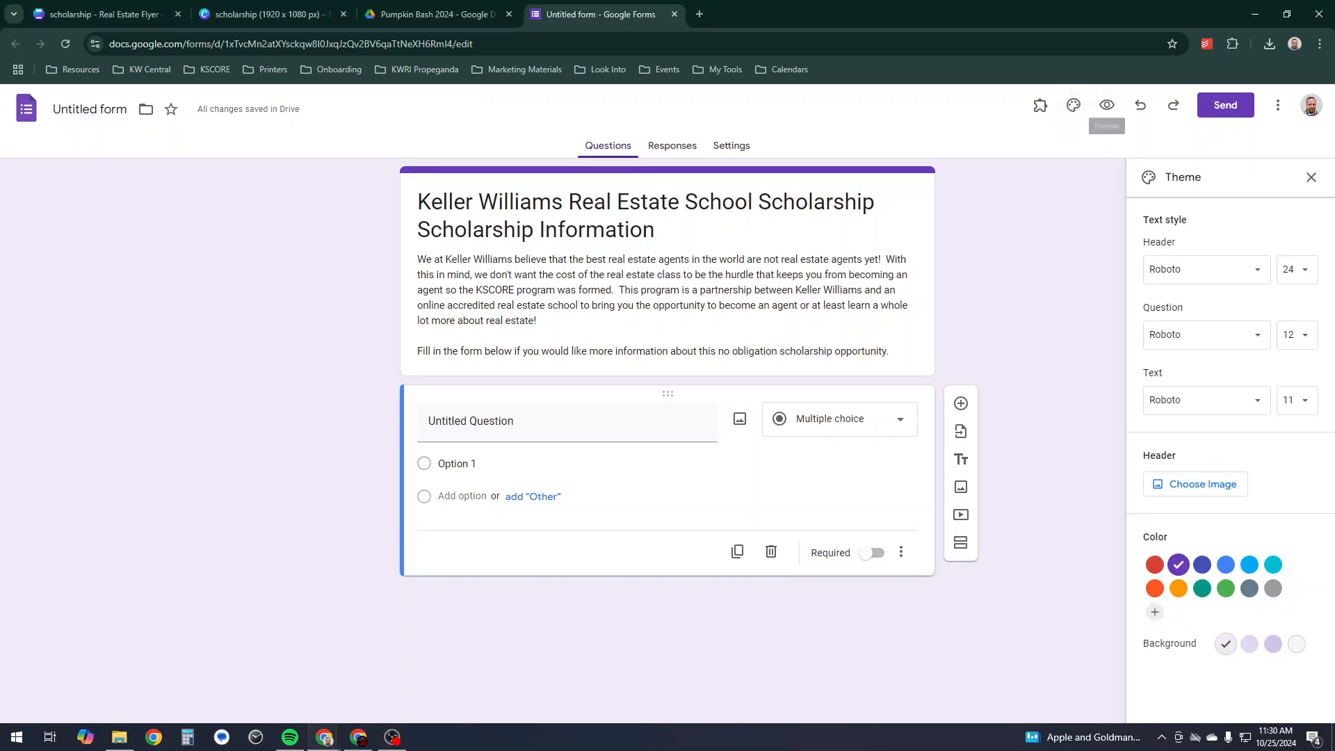
{"action": "left_click", "coordinate": [1196, 484]}
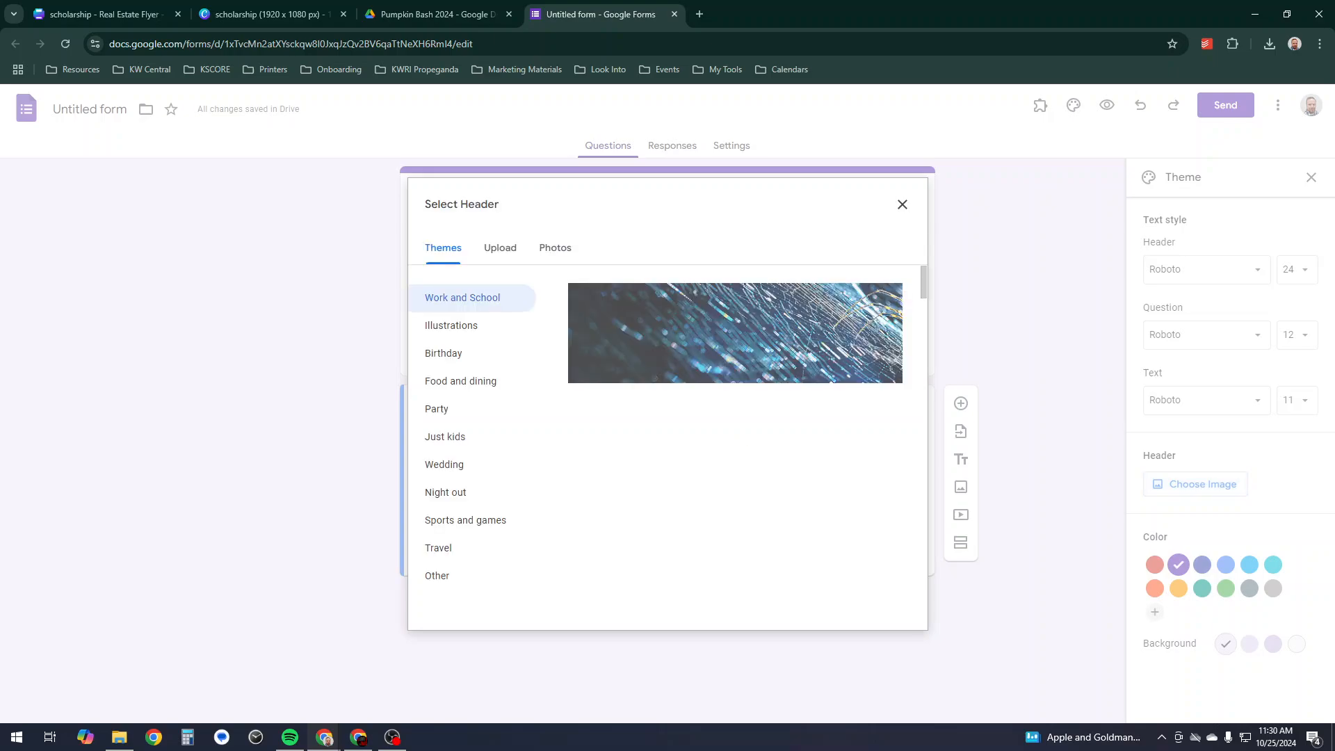
{"action": "left_click", "coordinate": [555, 248]}
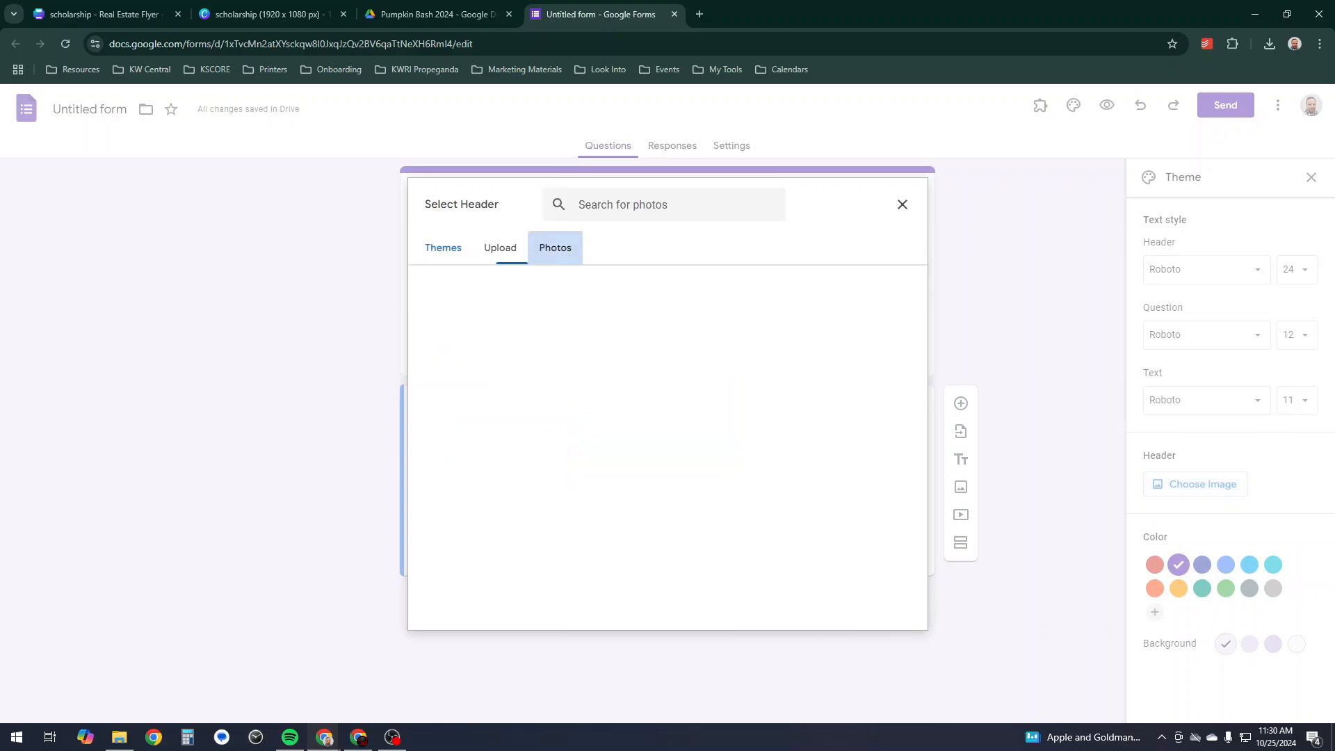
{"action": "left_click", "coordinate": [500, 247]}
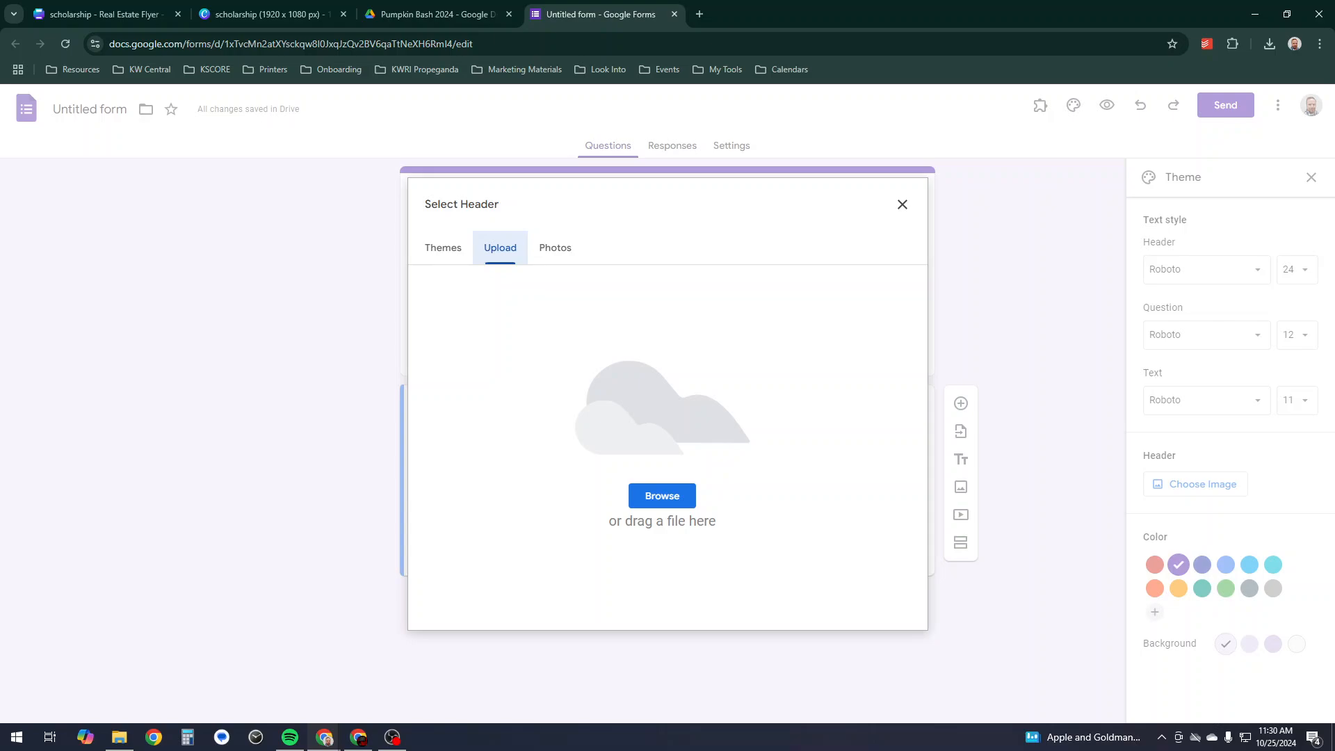
{"action": "key", "text": "alt+Tab"}
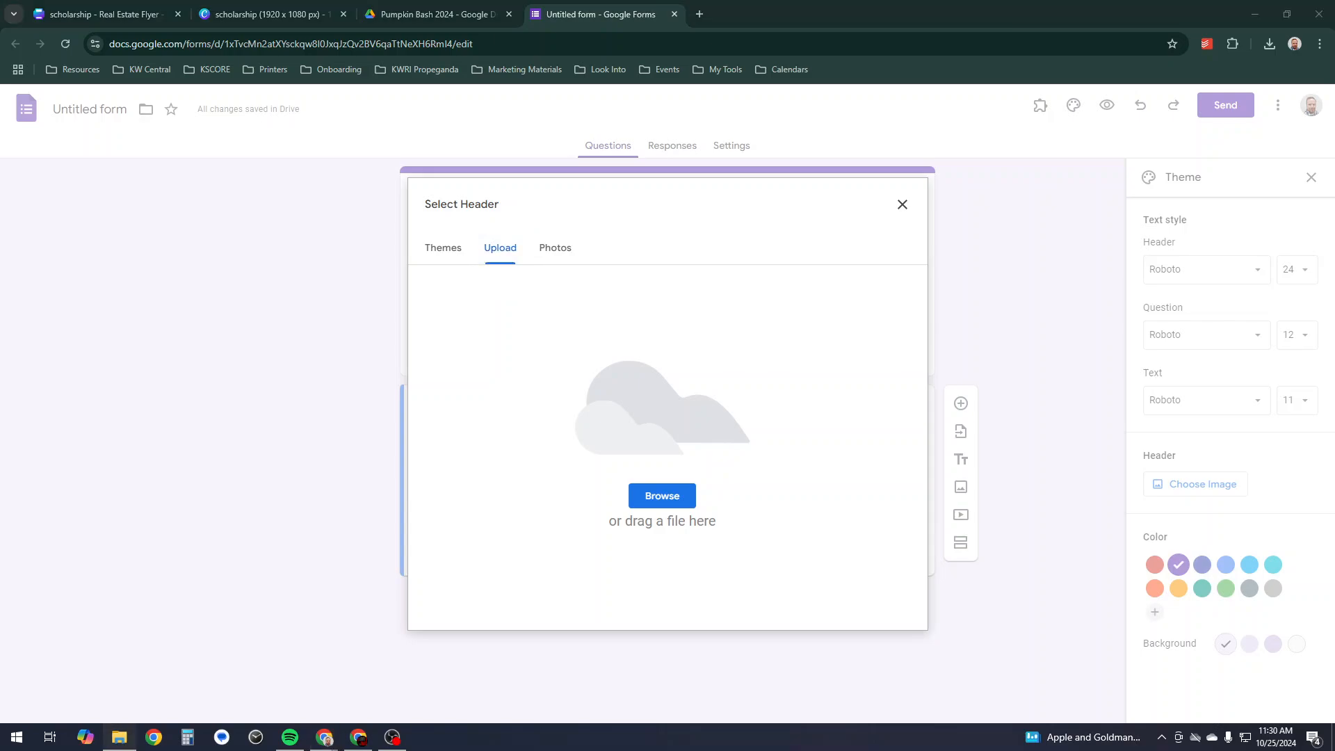
{"action": "left_click_drag", "start_coordinate": [0, 424], "coordinate": [696, 410]}
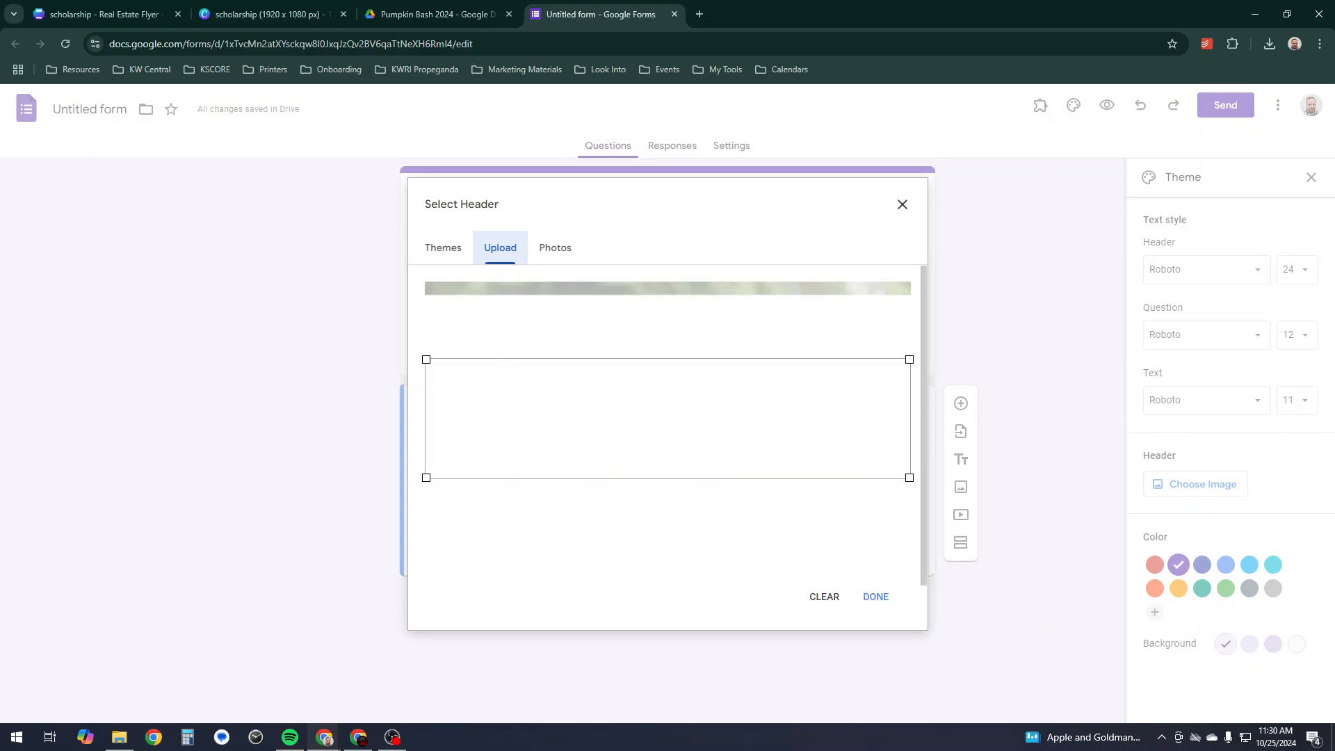
- Crop the header to the banner's top area, confirm it, and close the theme settings
{"action": "left_click_drag", "start_coordinate": [668, 419], "coordinate": [668, 352]}
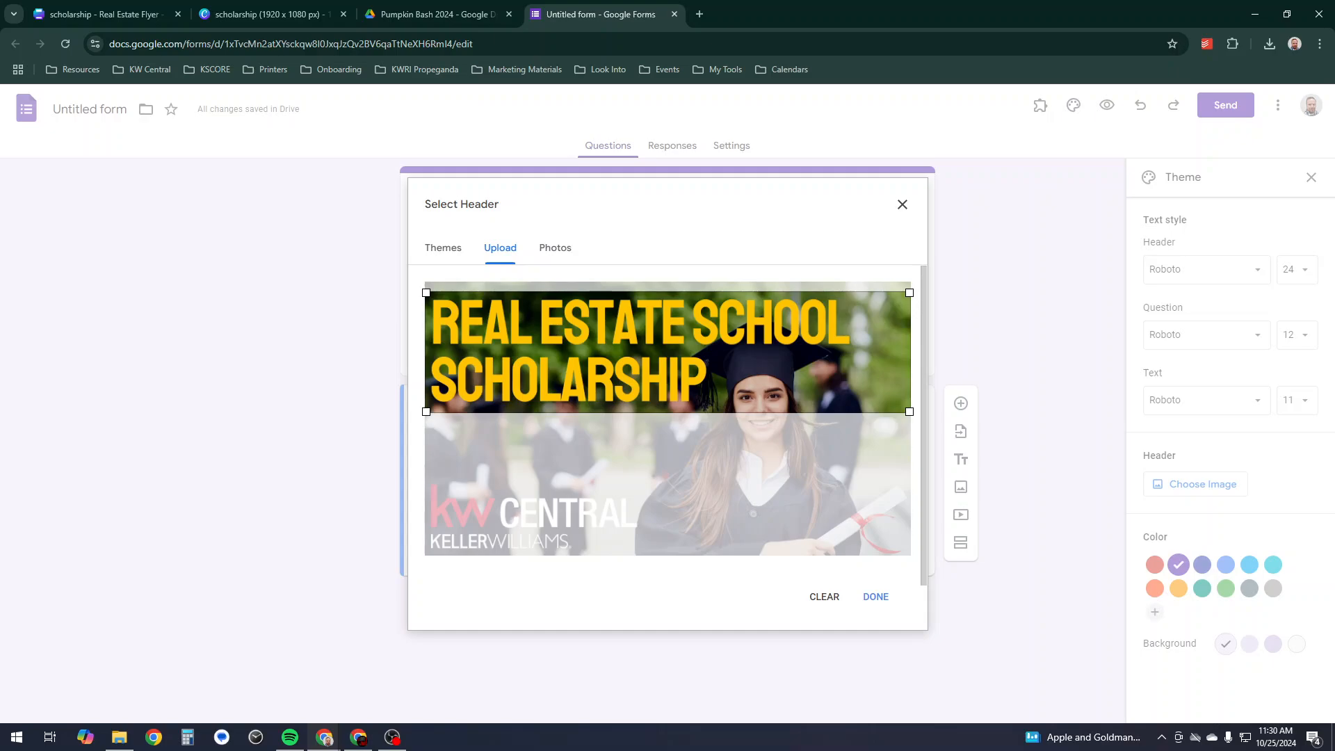
{"action": "left_click_drag", "start_coordinate": [668, 351], "coordinate": [668, 357]}
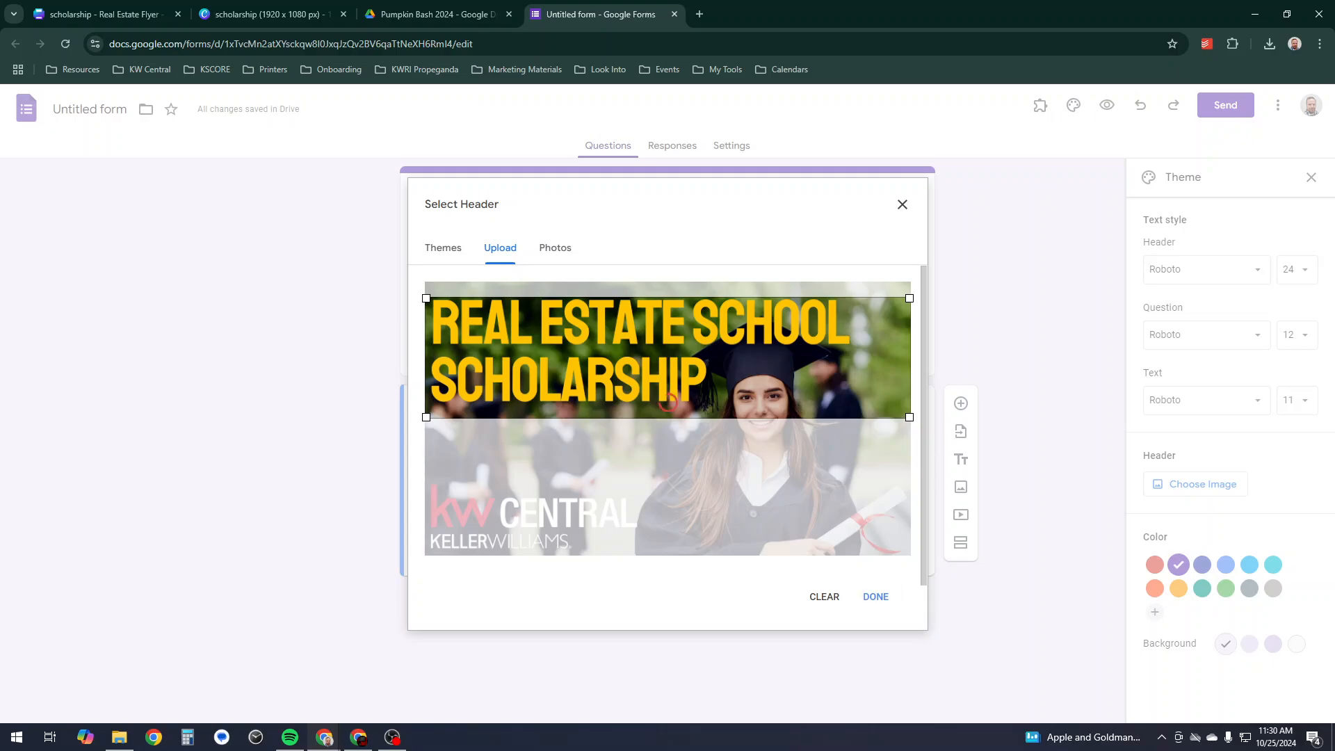
{"action": "left_click", "coordinate": [876, 597]}
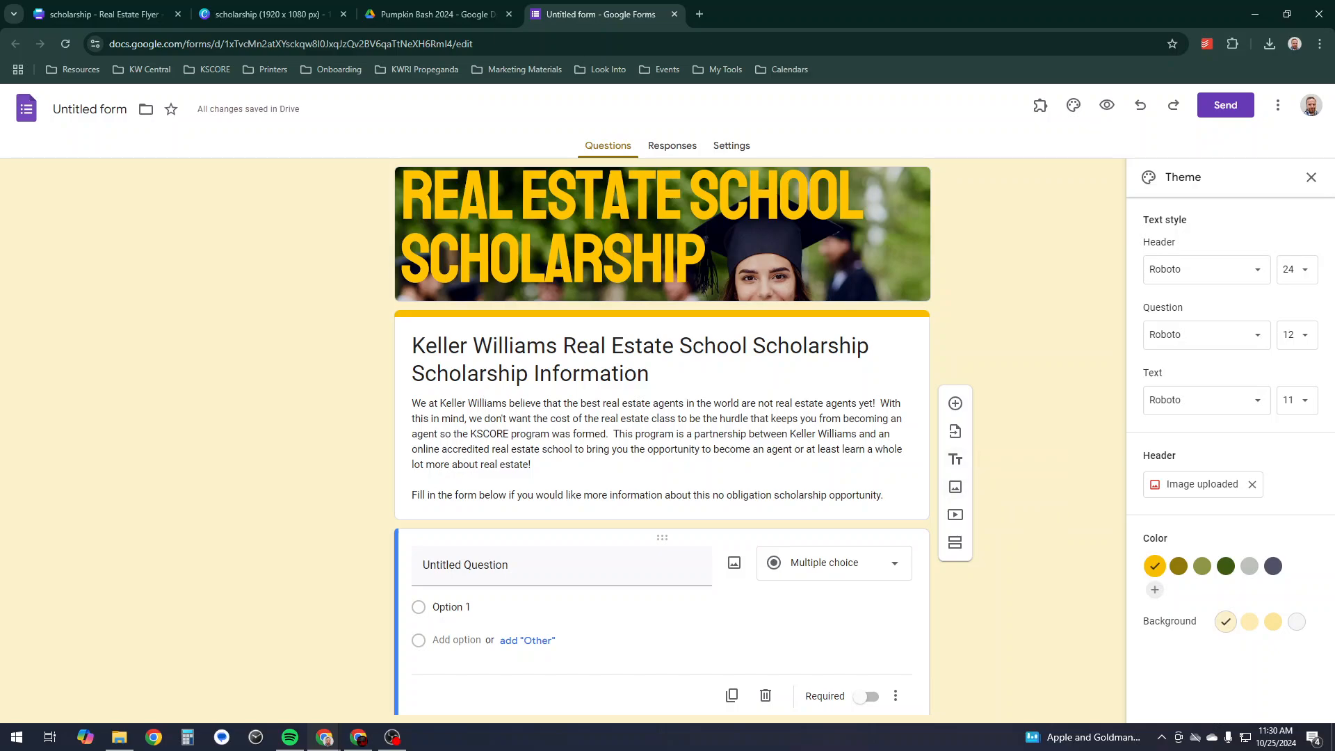
{"action": "scroll", "coordinate": [662, 436], "scroll_direction": "down", "scroll_amount": 2}
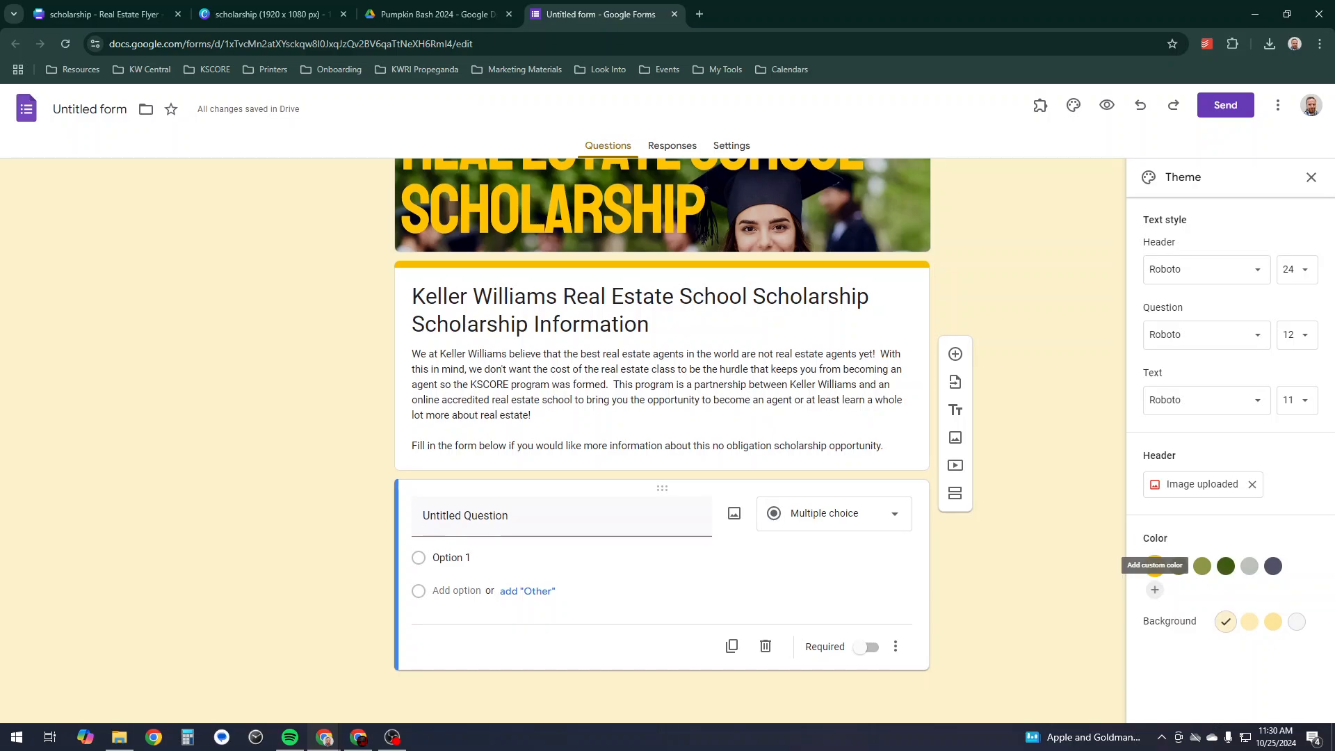
{"action": "scroll", "coordinate": [662, 424], "scroll_direction": "up", "scroll_amount": 1}
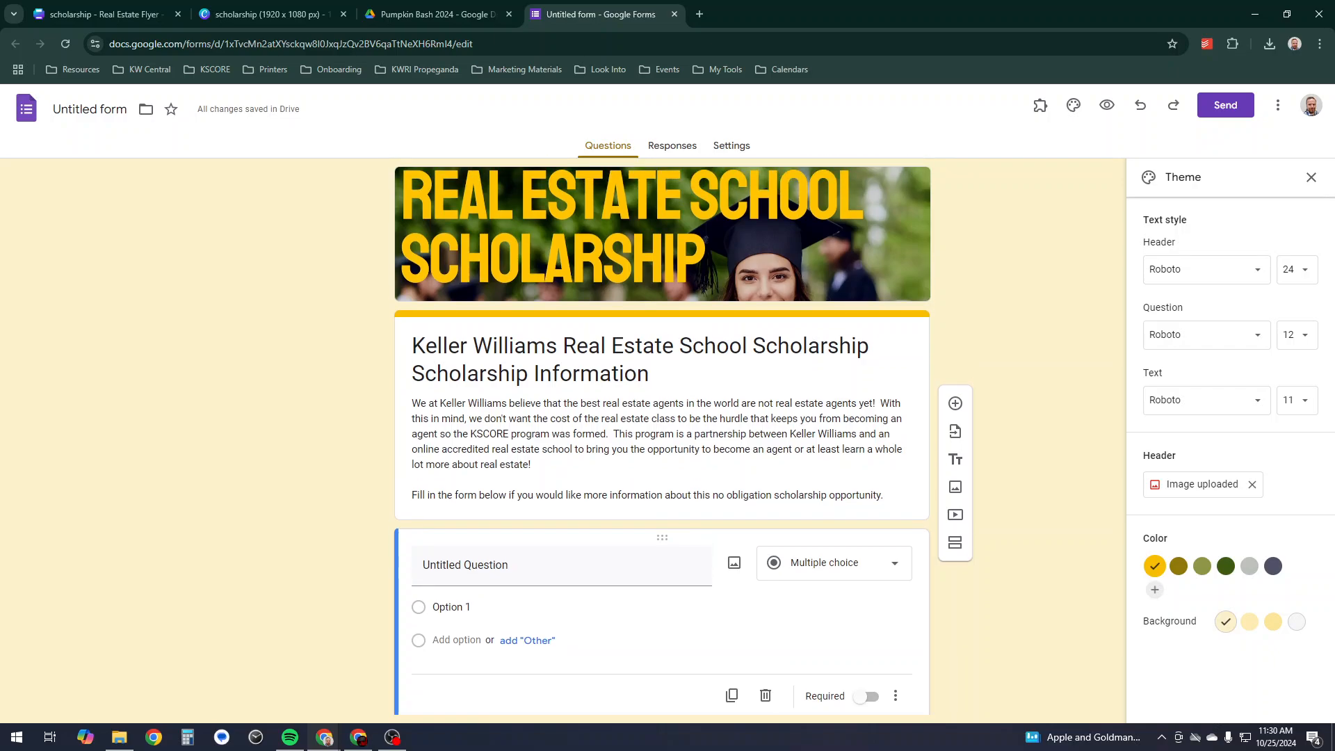
{"action": "key", "text": "Escape"}
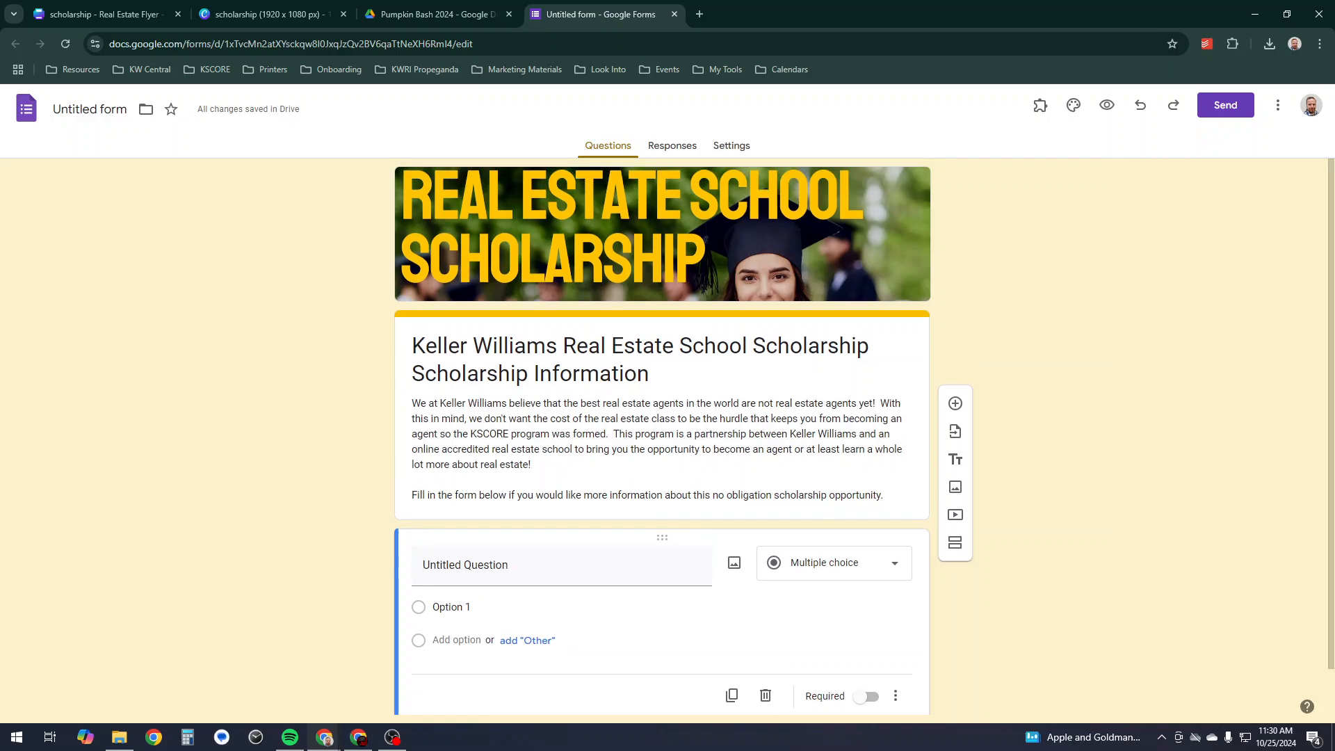
{"action": "left_click", "coordinate": [465, 564]}
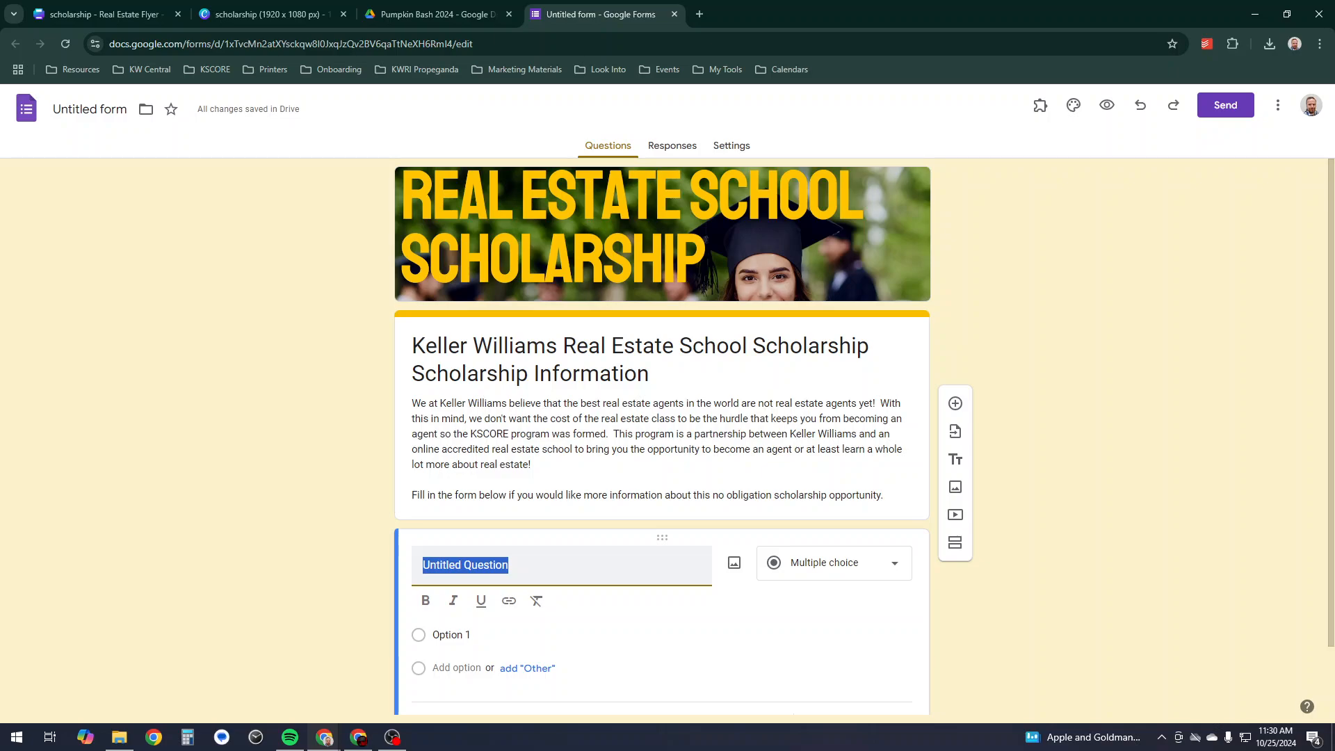
- Title the first question 'First Name' and make it required
{"action": "type", "text": "First Na"}
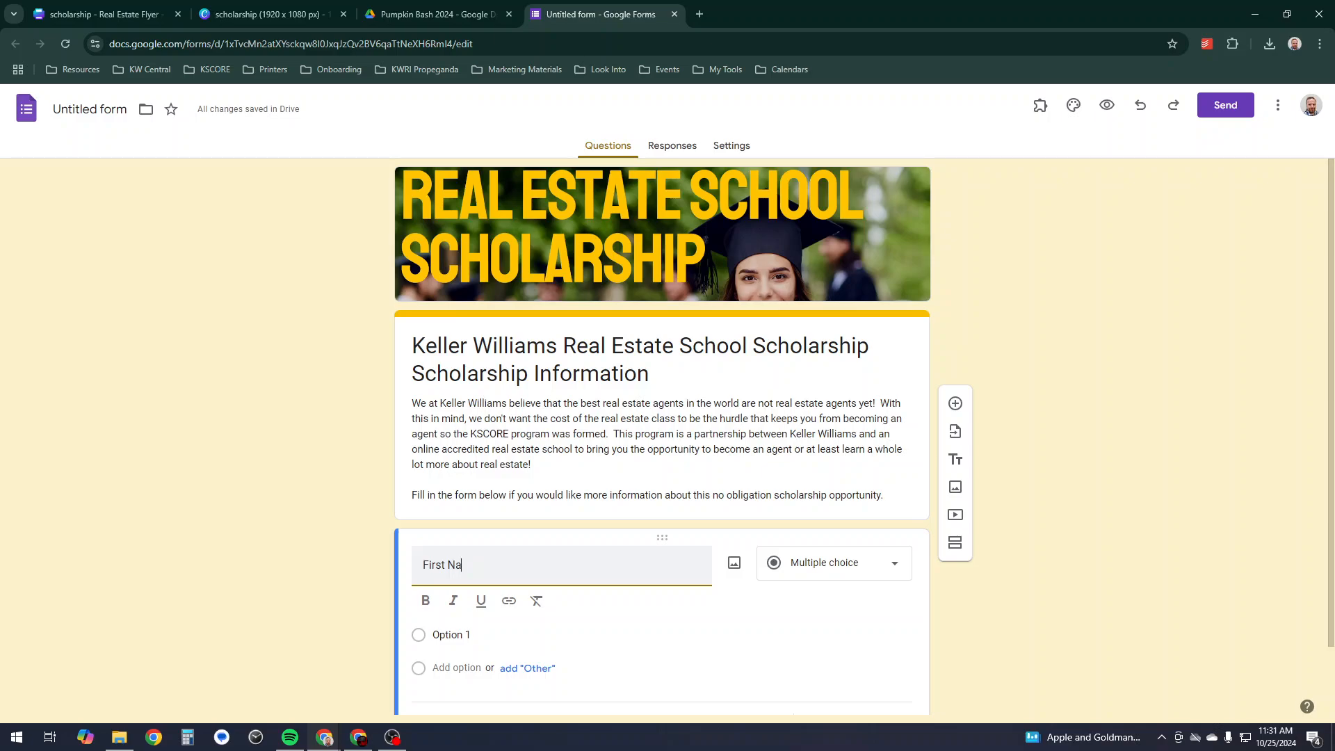
{"action": "type", "text": "me"}
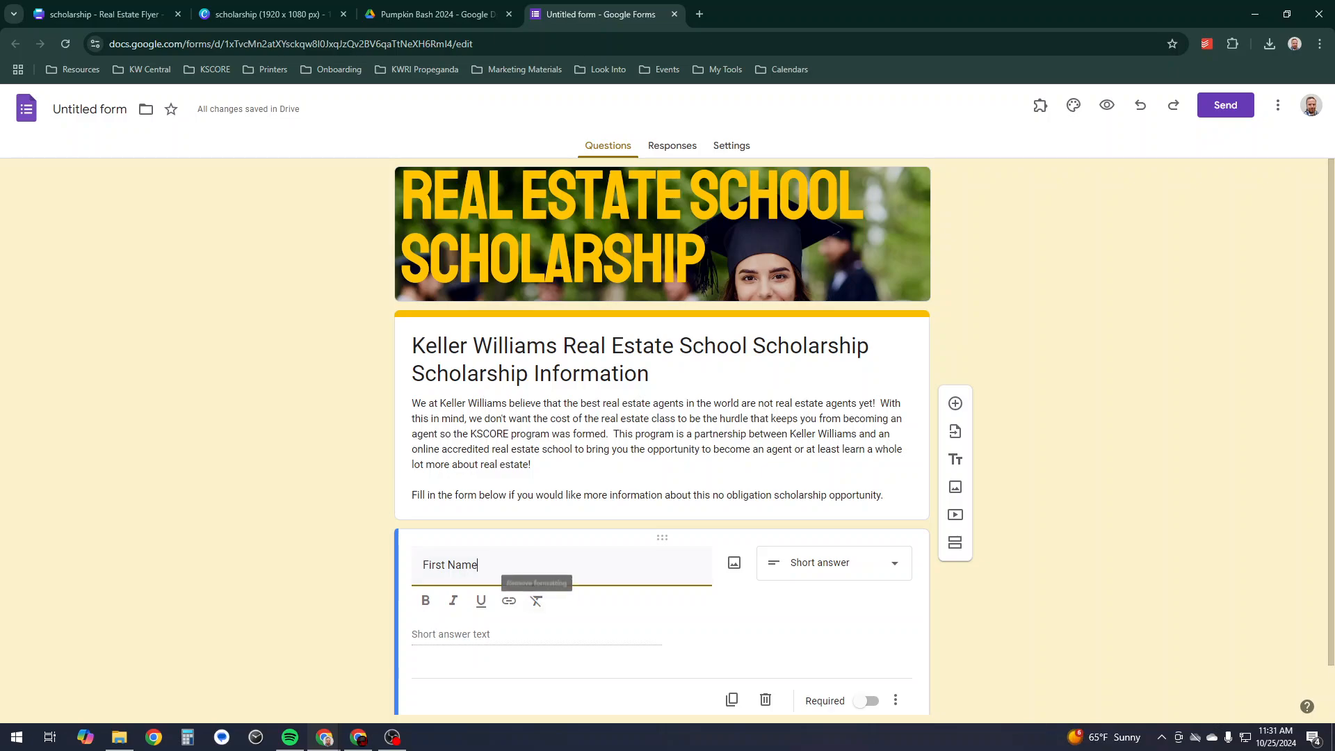
{"action": "left_click", "coordinate": [835, 567]}
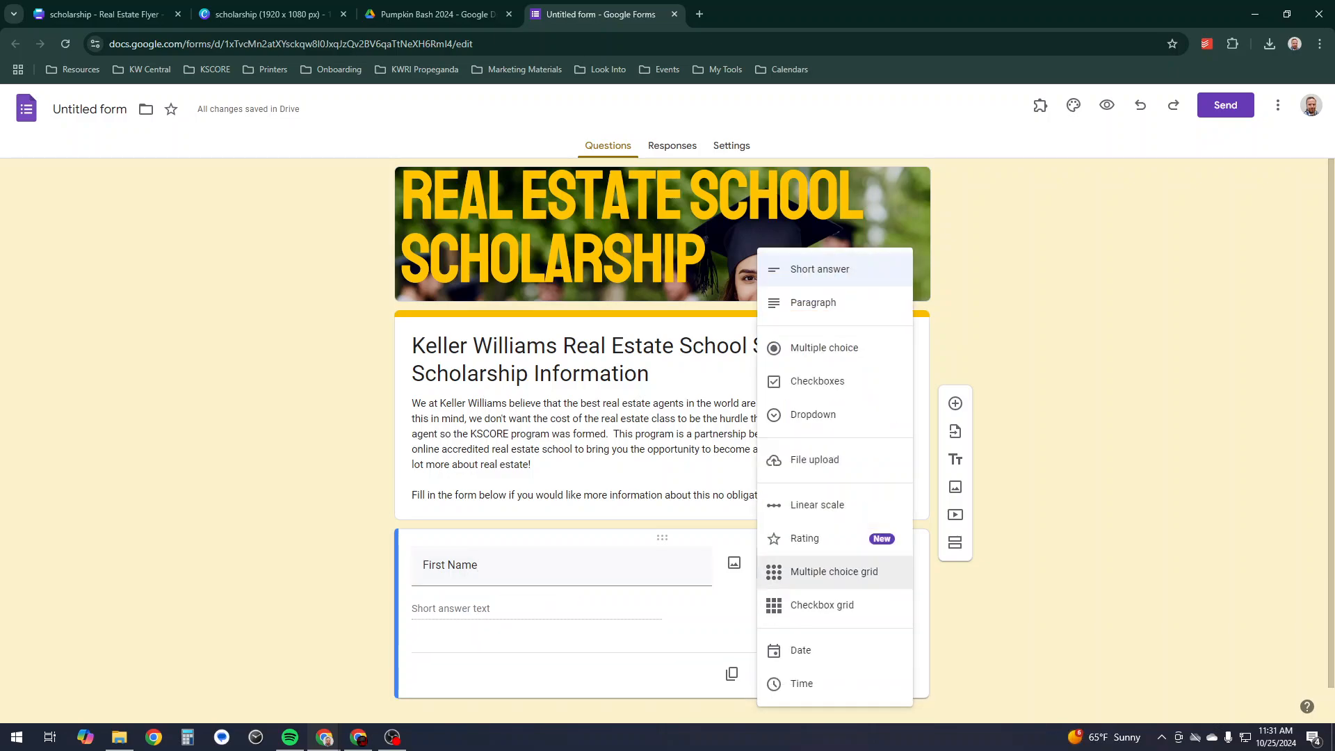
{"action": "key", "text": "Escape"}
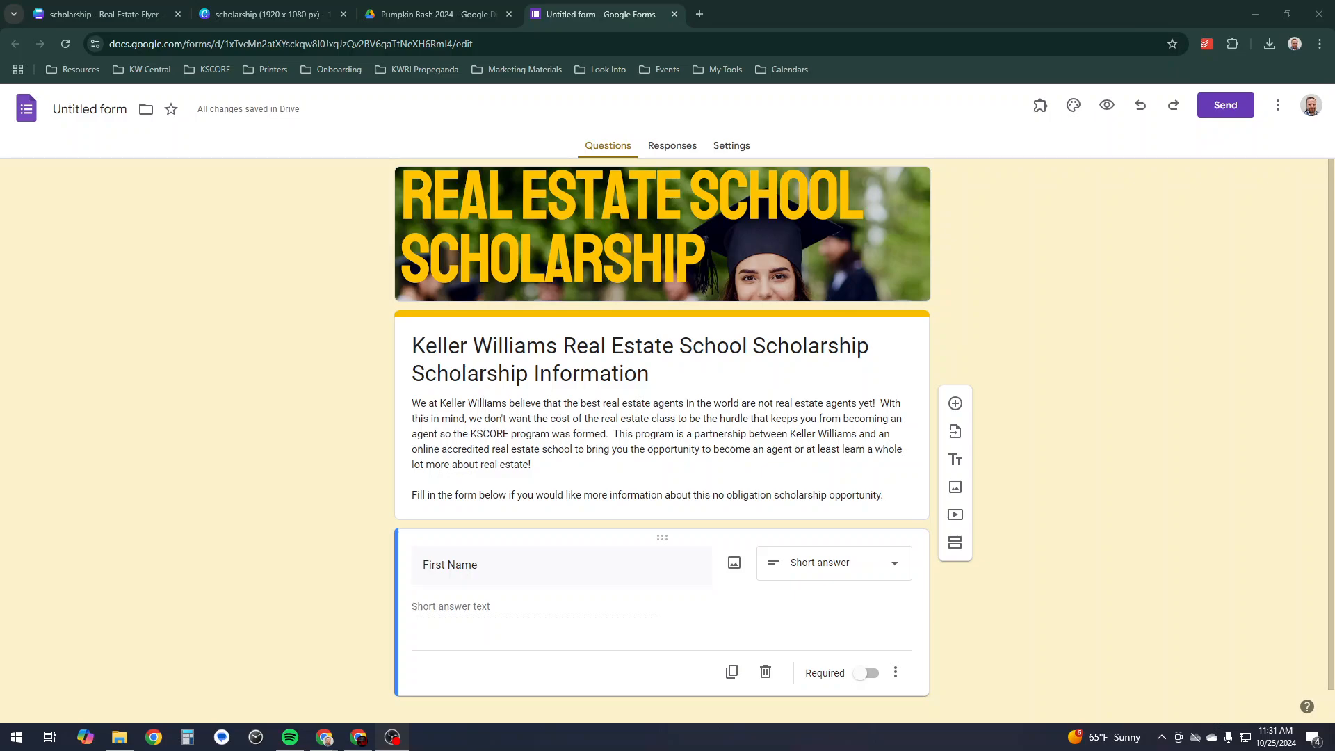
{"action": "left_click", "coordinate": [867, 673]}
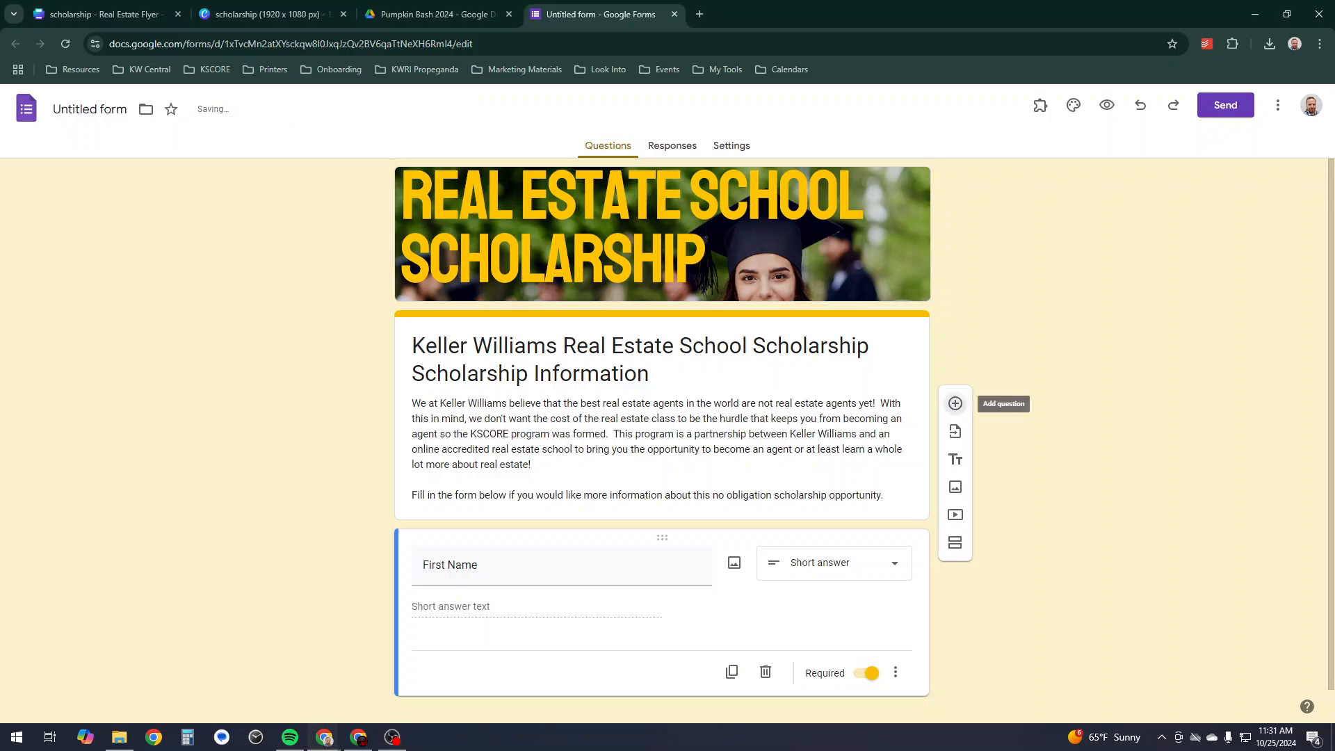
- Add a required 'Last Name' question below First Name
{"action": "left_click", "coordinate": [955, 403]}
{"action": "type", "text": "Last Name"}
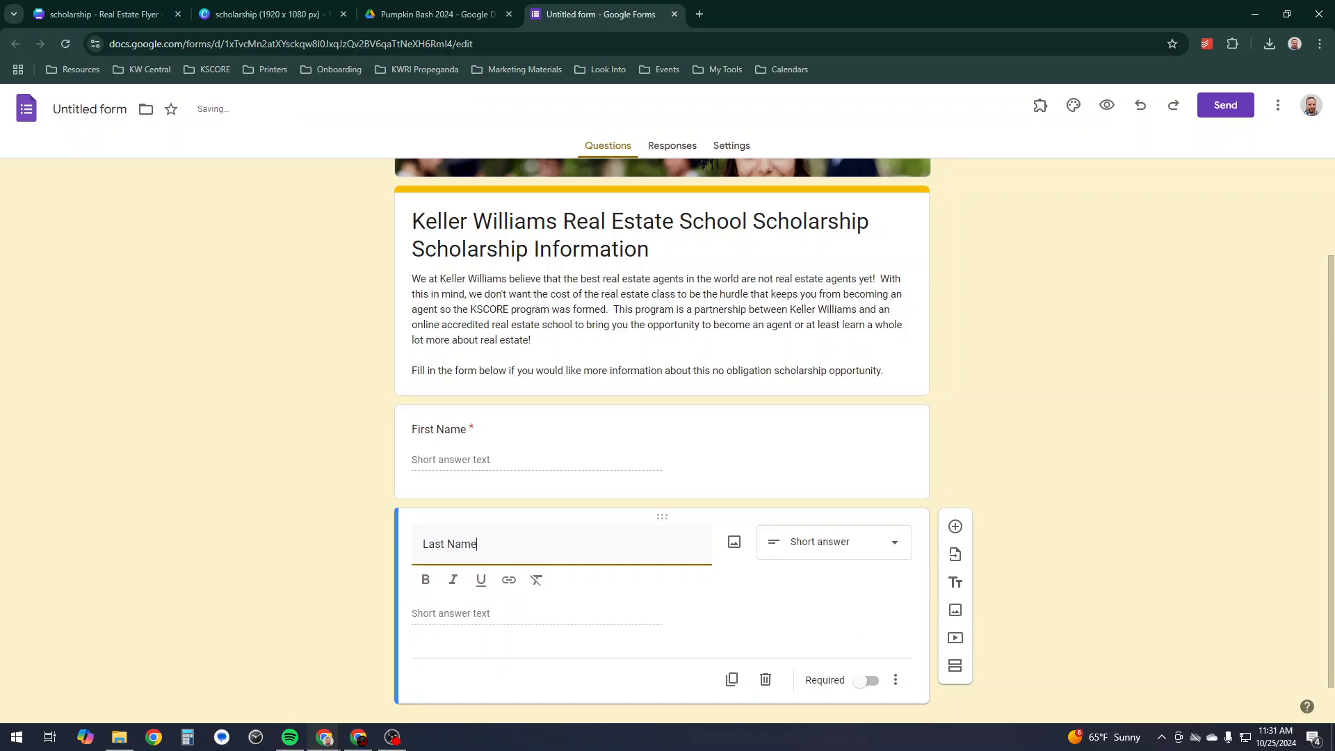
{"action": "left_click", "coordinate": [867, 680]}
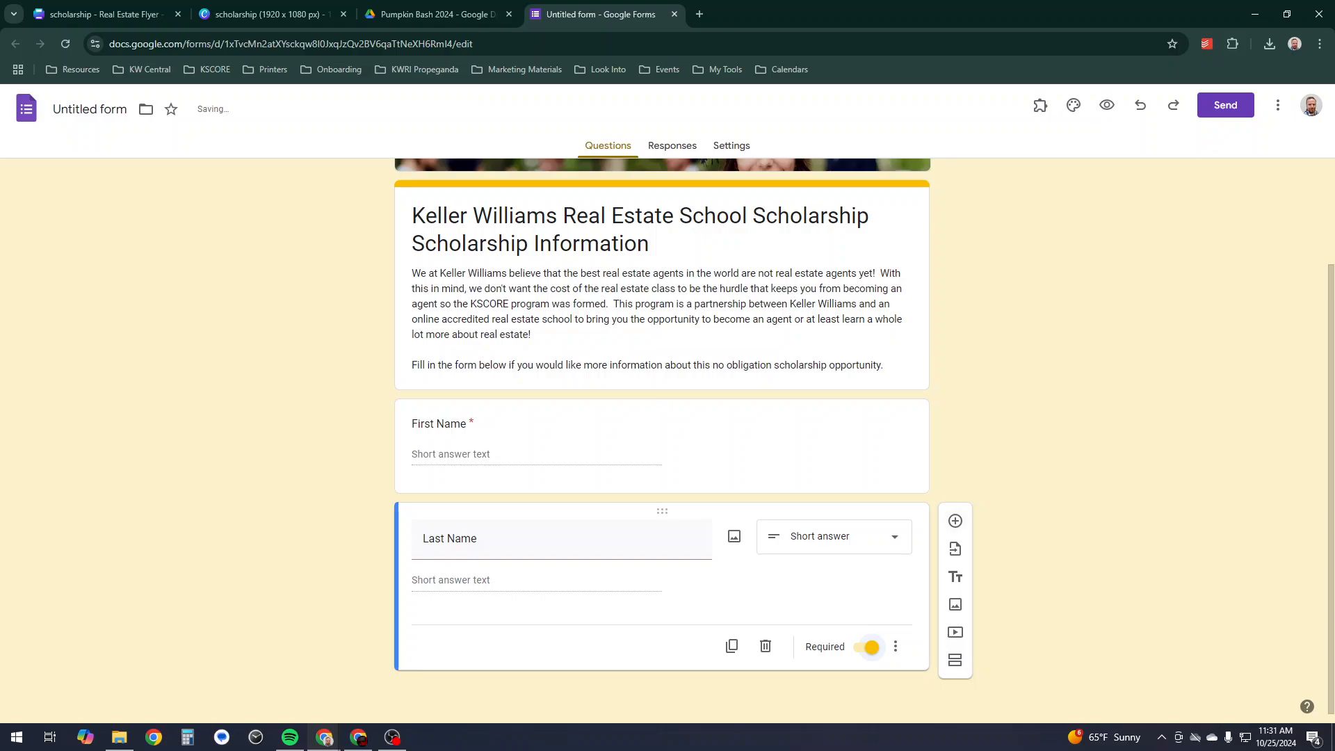
{"action": "left_click", "coordinate": [956, 521]}
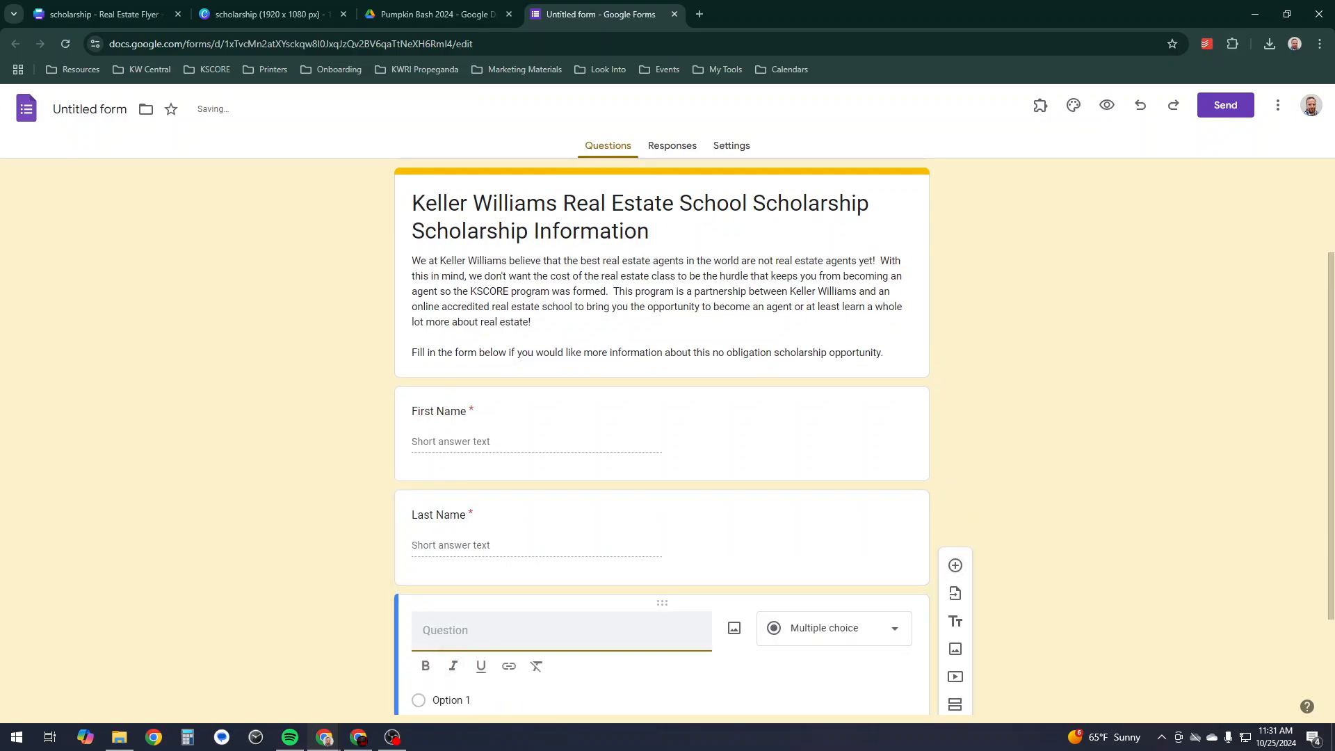
- Add a required 'Email Address' question, then a blank question below it
{"action": "type", "text": "email address"}
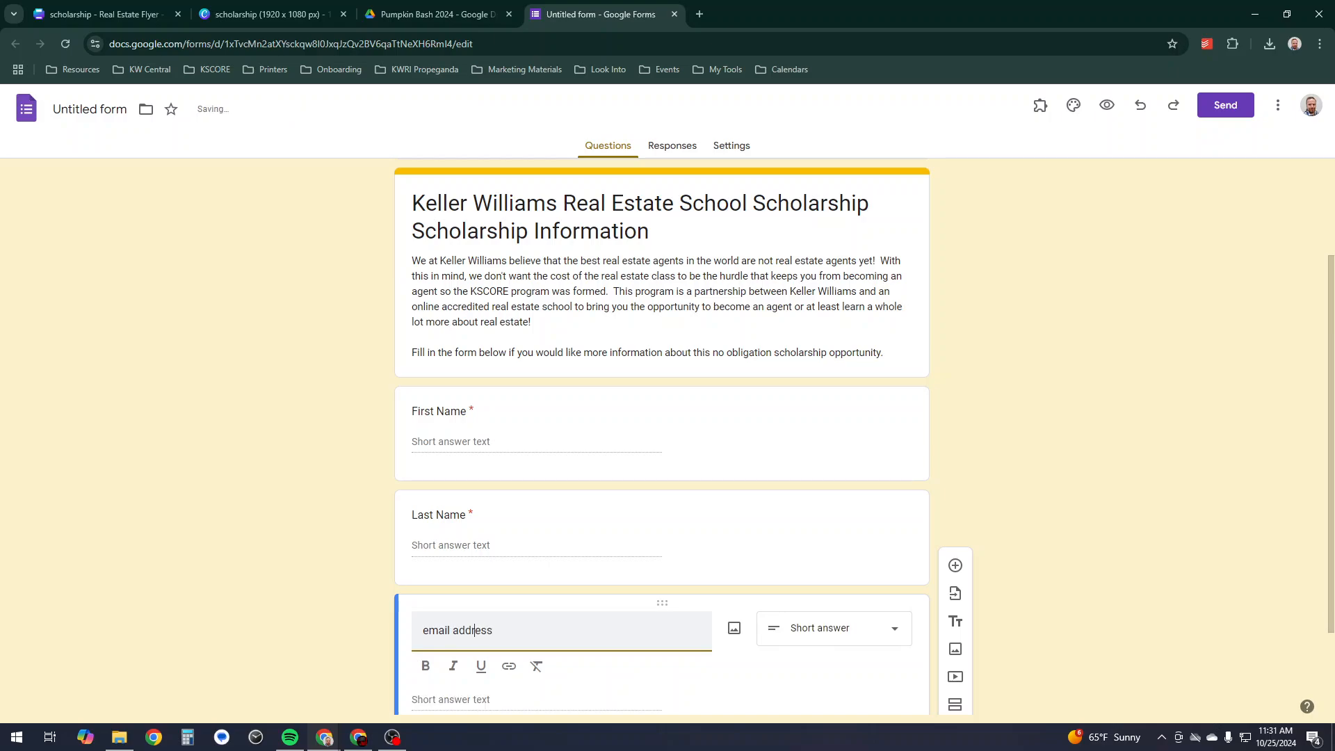
{"action": "key", "text": "Delete"}
{"action": "type", "text": "E"}
{"action": "key", "text": "BackSpace"}
{"action": "type", "text": "A"}
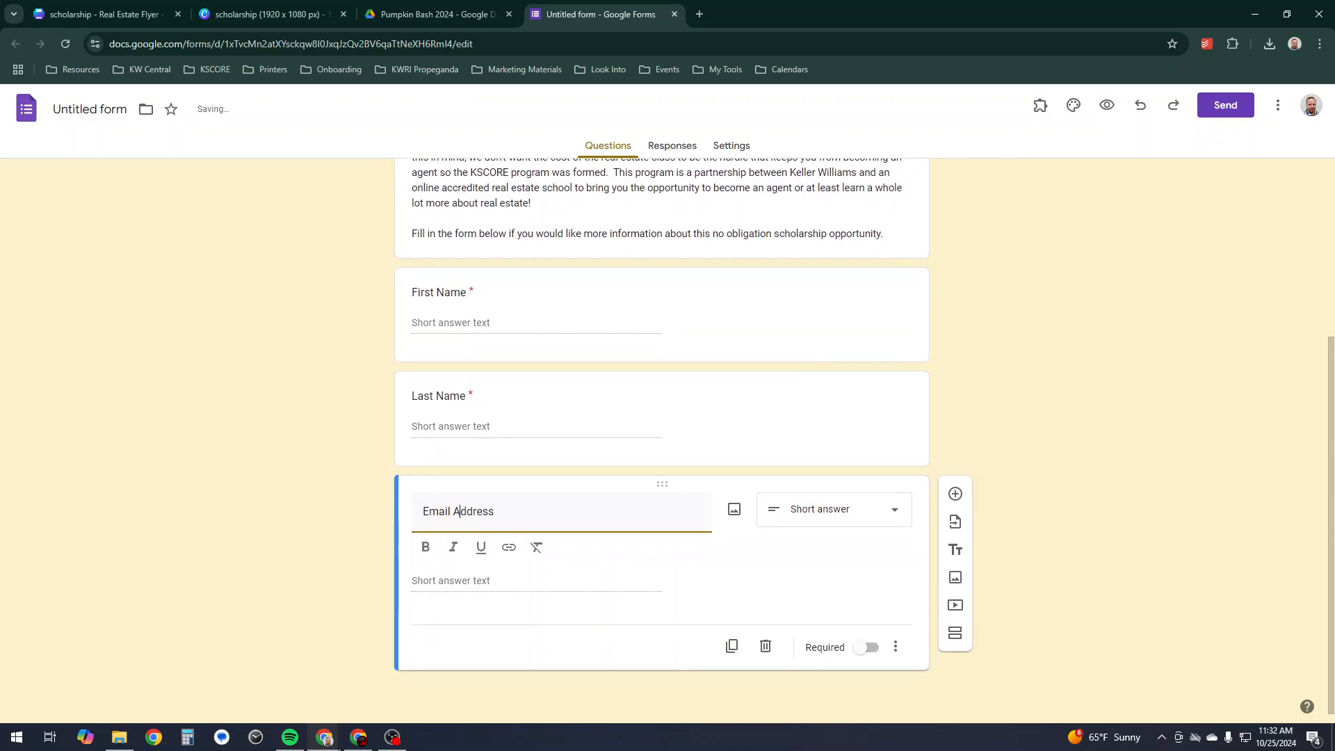
{"action": "left_click", "coordinate": [866, 647]}
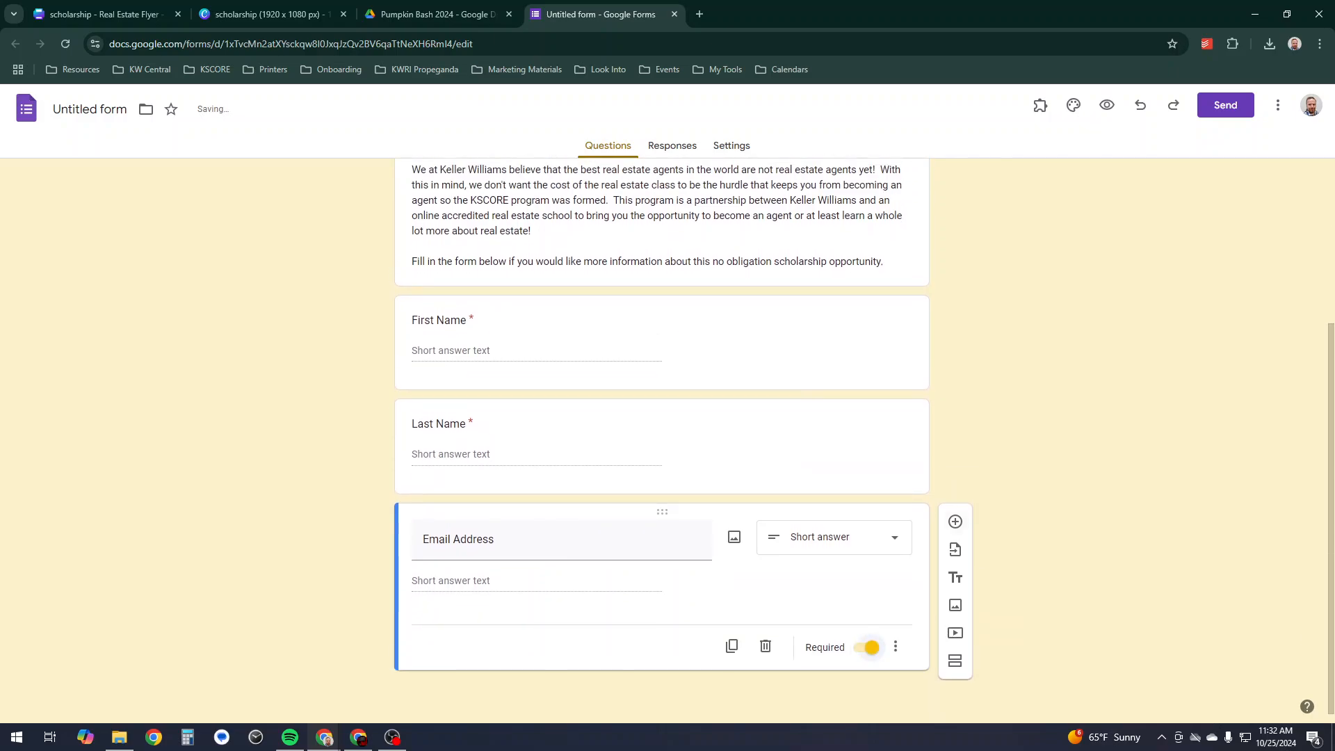
{"action": "left_click", "coordinate": [955, 548]}
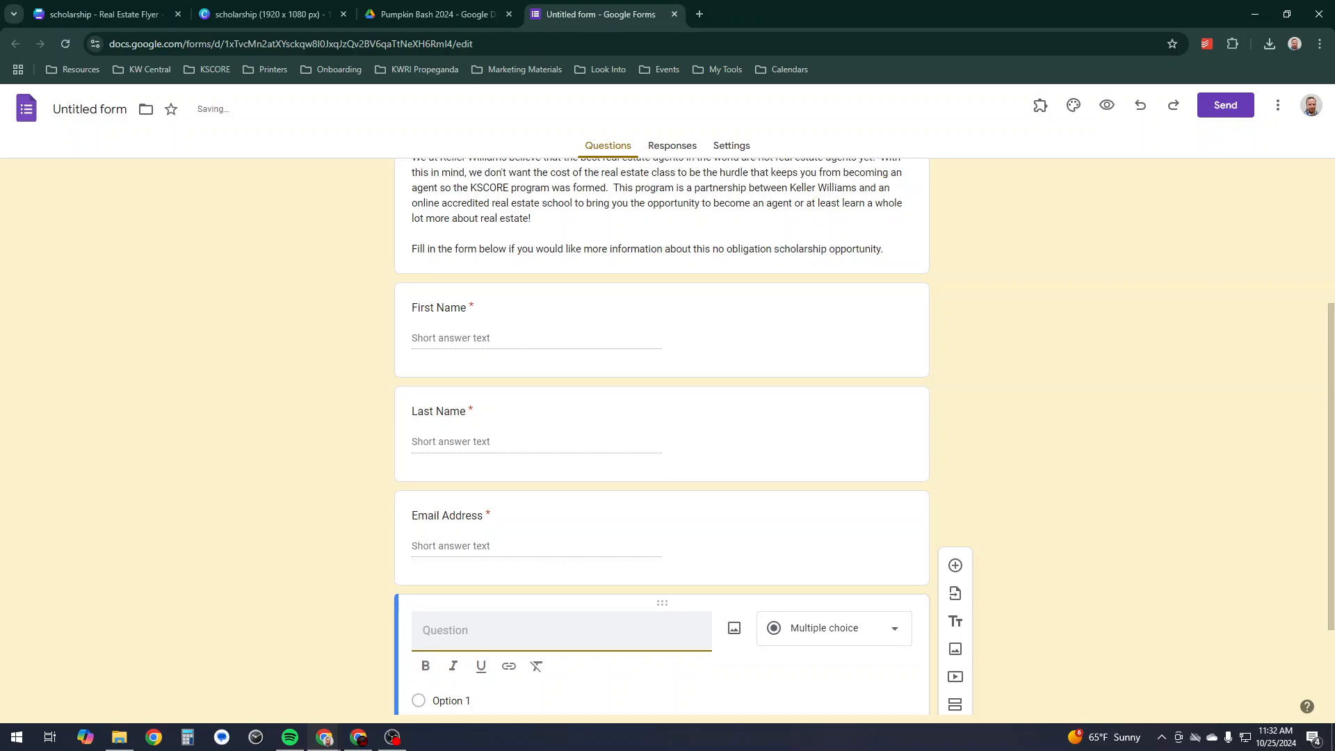
- Enter 'Phone Number (Will text the winners of prizes)' as the new question's title
{"action": "type", "text": "Phone Number"}
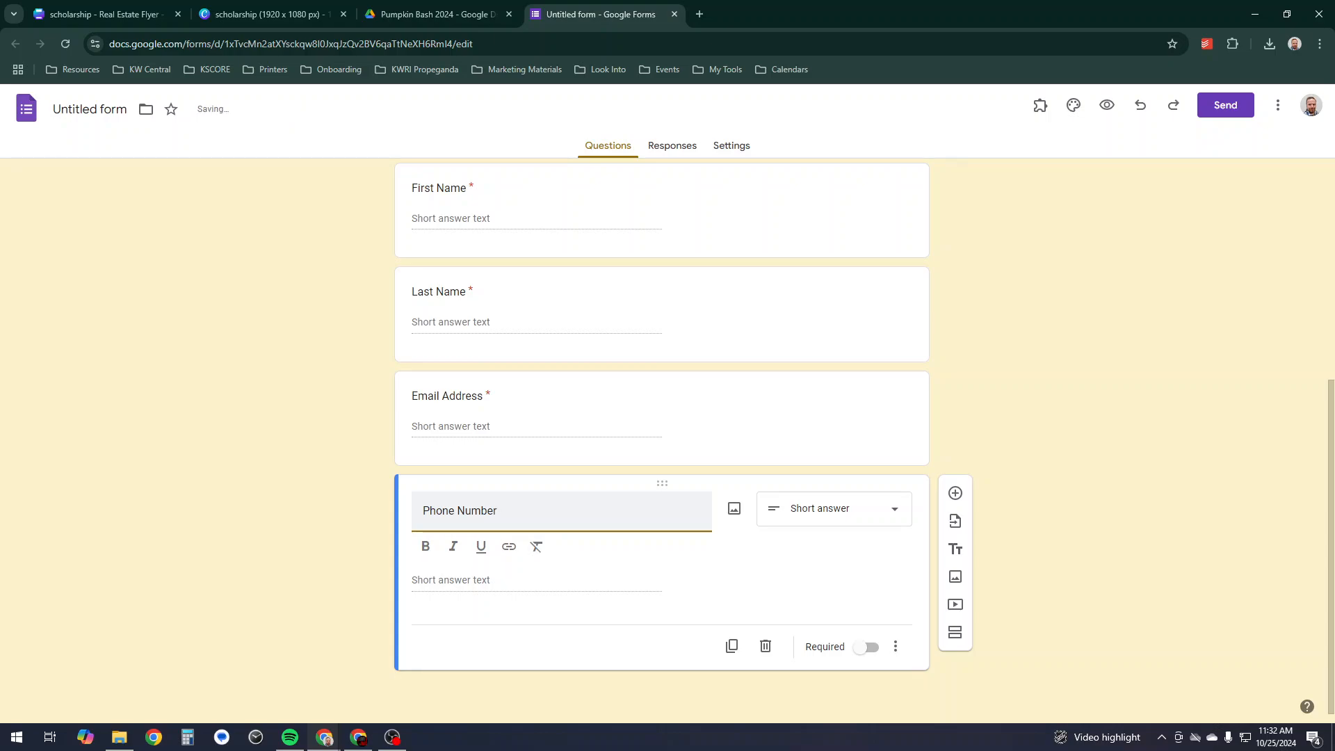
{"action": "type", "text": "(Will text the"}
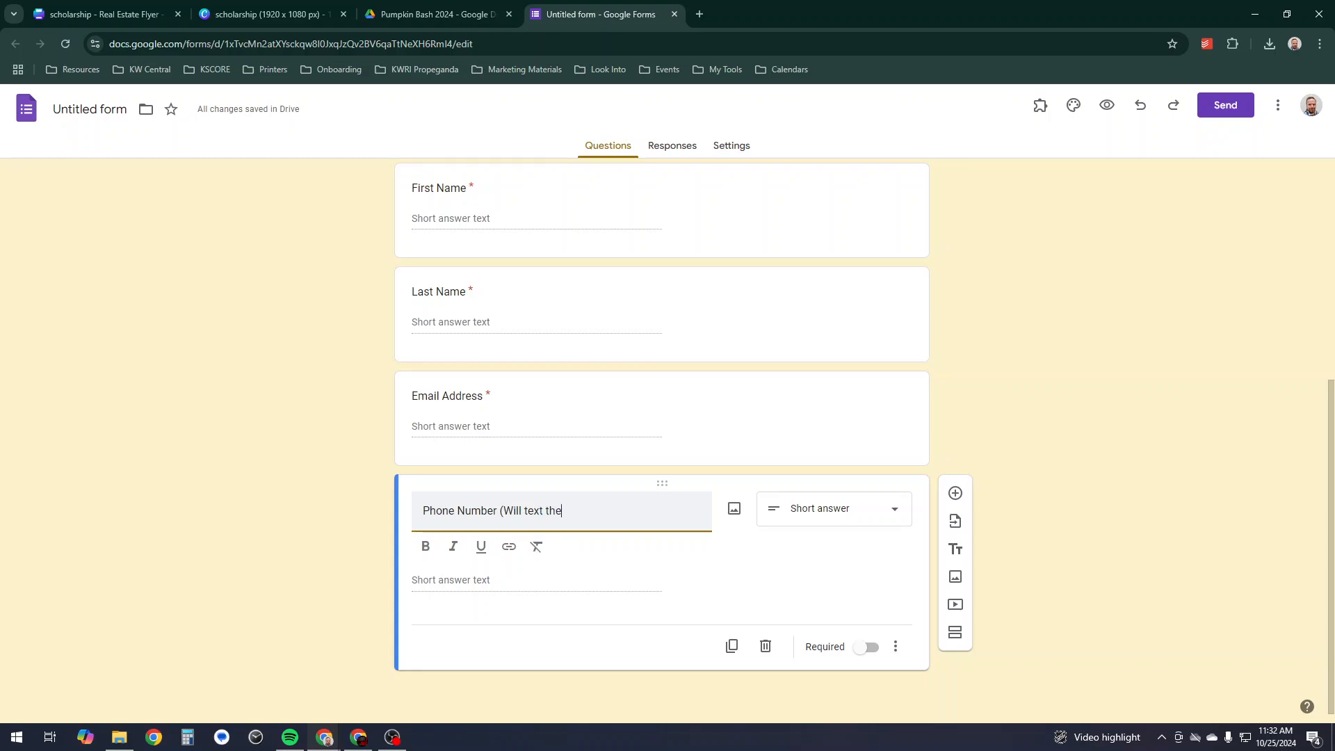
{"action": "type", "text": " winner"}
{"action": "key", "text": "BackSpace"}
{"action": "key", "text": "BackSpace"}
{"action": "type", "text": "ers"}
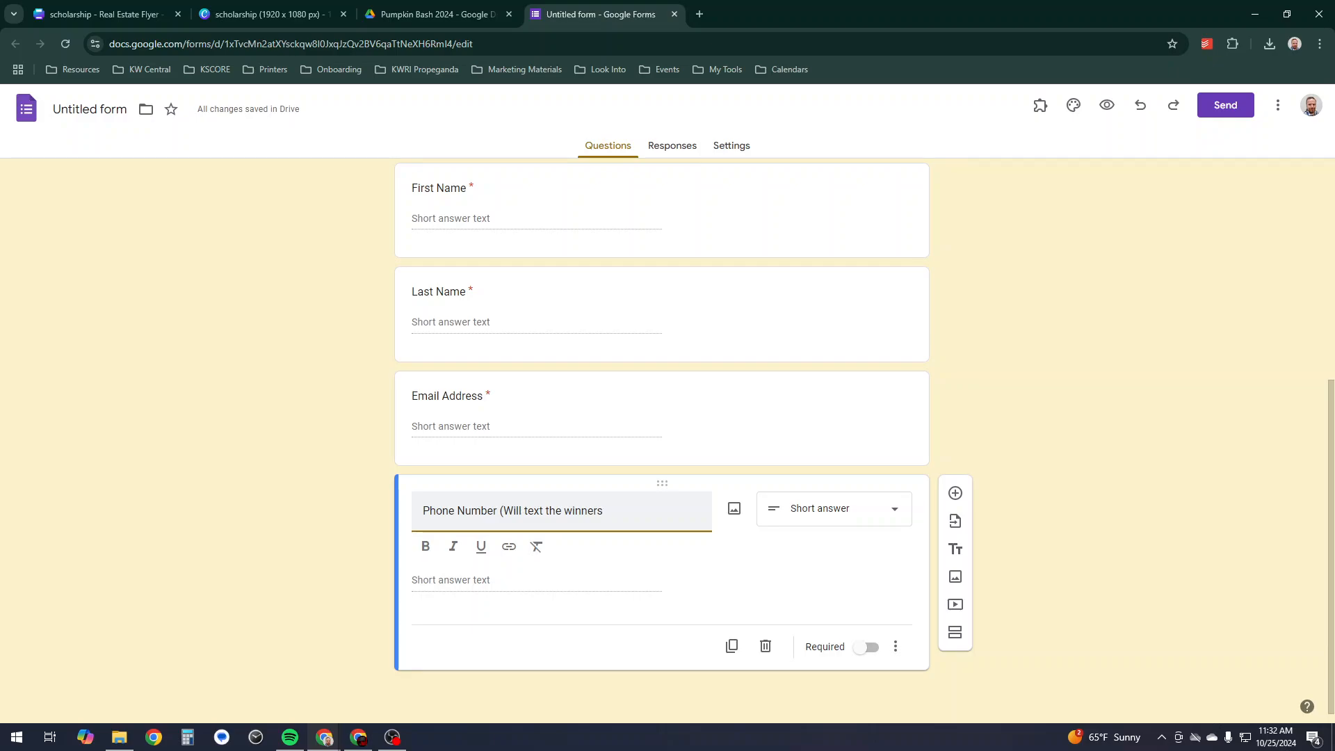
{"action": "type", "text": " of prizes)"}
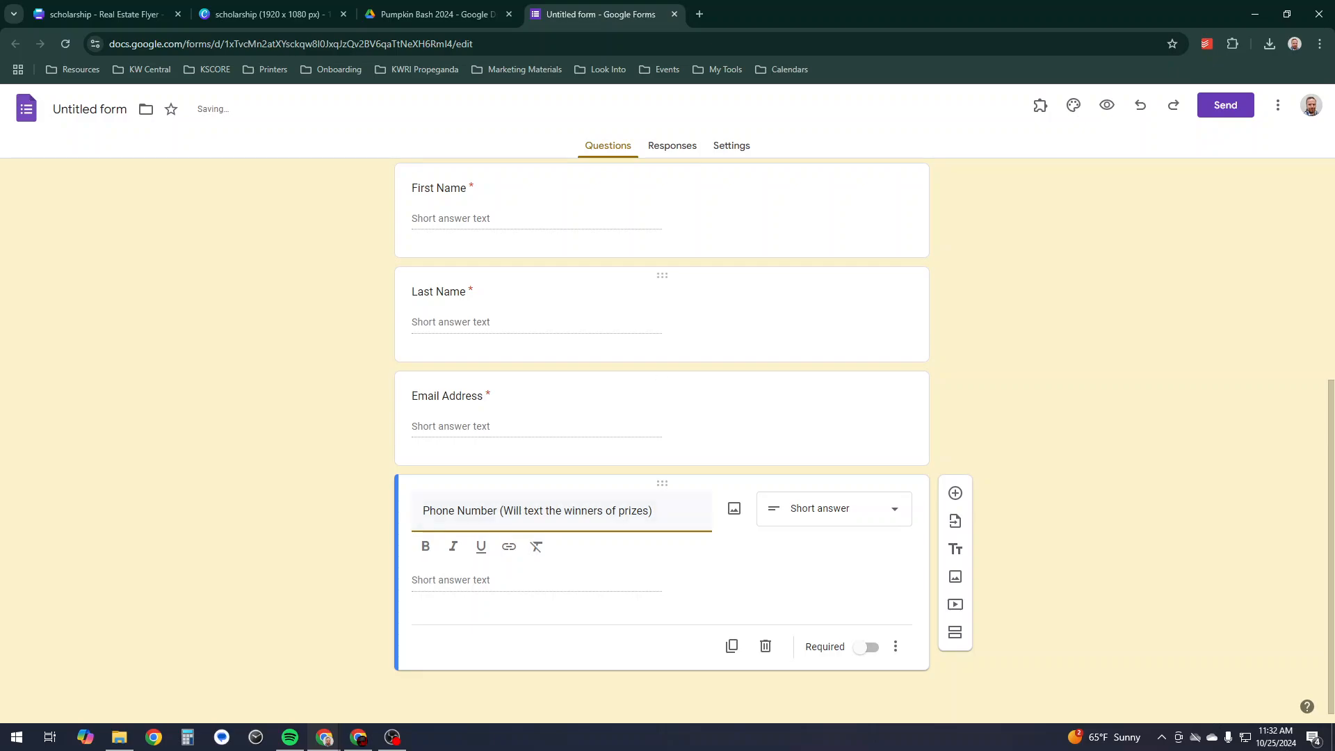
{"action": "scroll", "coordinate": [662, 438], "scroll_direction": "up", "scroll_amount": 5}
{"action": "left_click", "coordinate": [650, 373]}
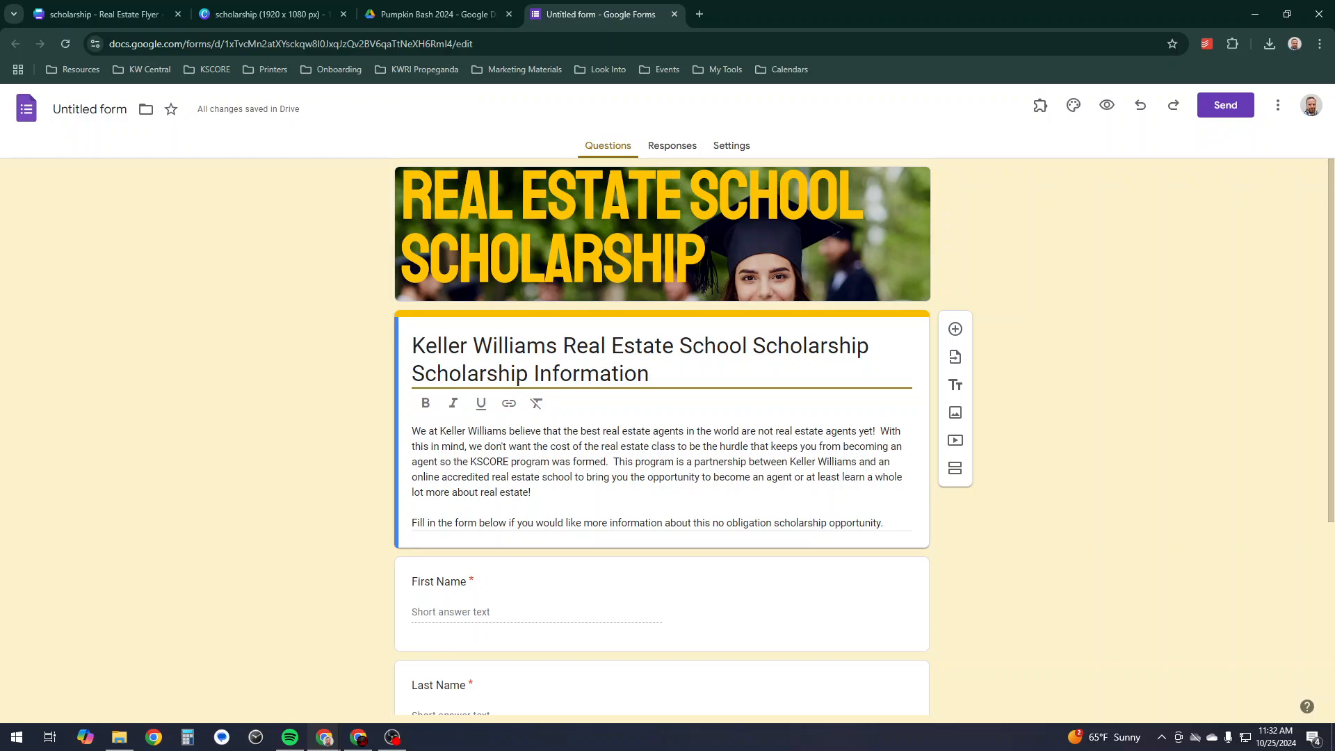
- Append '& Opportunity to Win Gift Cards & Other Great Prizes!' to the form title
{"action": "type", "text": "& Opportun"}
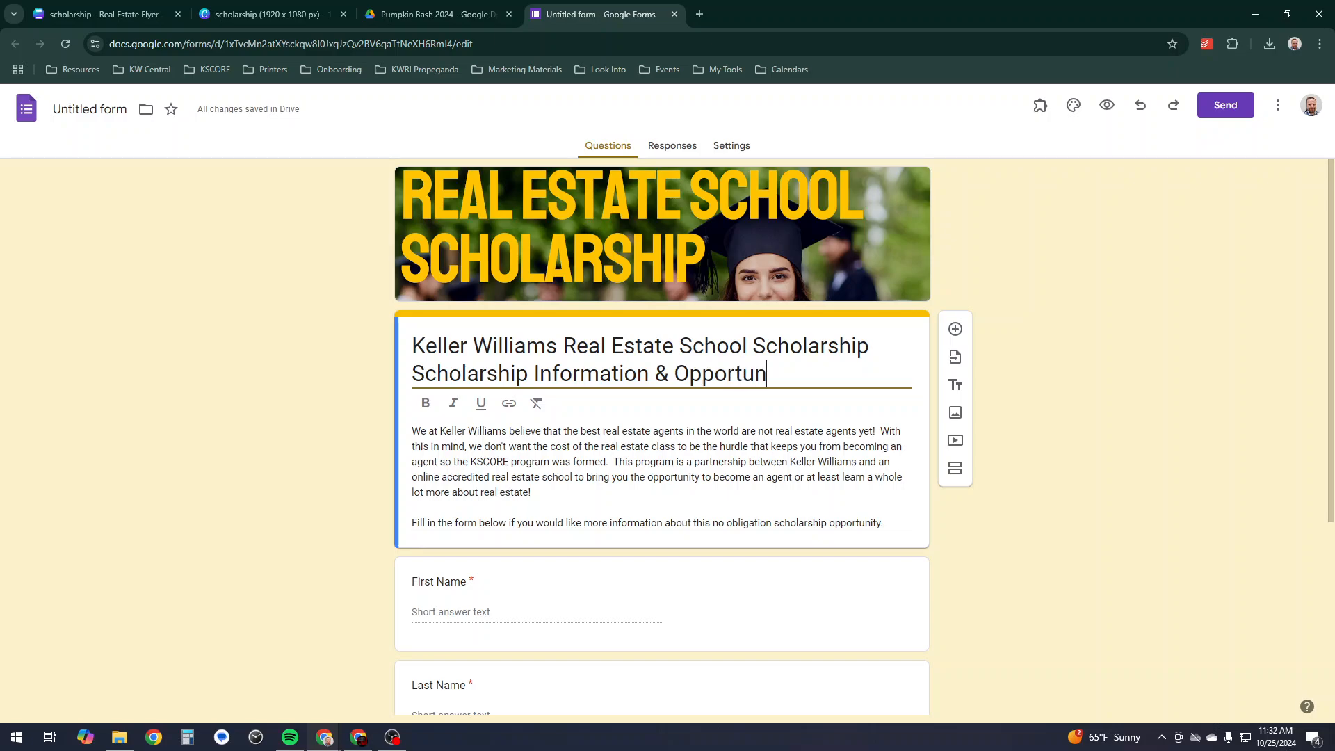
{"action": "type", "text": "ity to Win"}
{"action": "type", "text": "GIft Cards"}
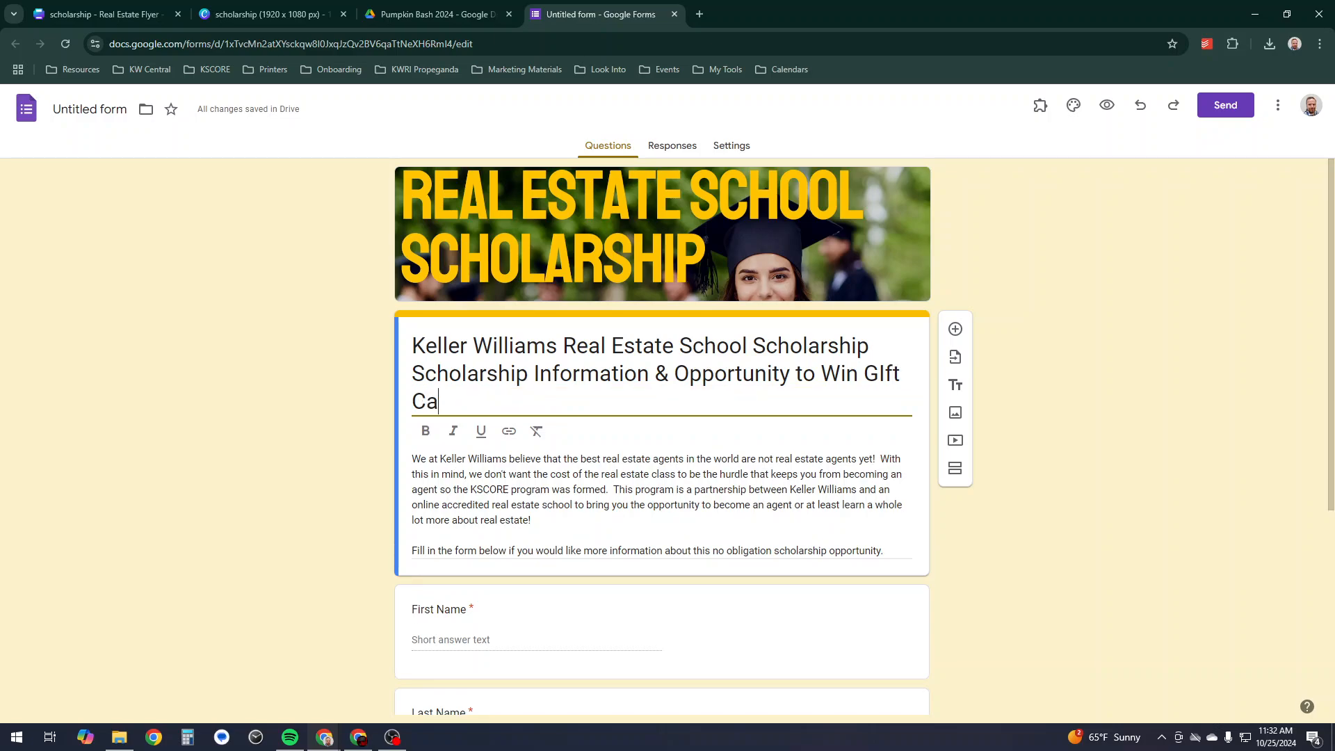
{"action": "key", "text": "BackSpace"}
{"action": "key", "text": "BackSpace"}
{"action": "key", "text": "BackSpace"}
{"action": "key", "text": "BackSpace"}
{"action": "key", "text": "BackSpace"}
{"action": "key", "text": "BackSpace"}
{"action": "key", "text": "BackSpace"}
{"action": "key", "text": "BackSpace"}
{"action": "key", "text": "BackSpace"}
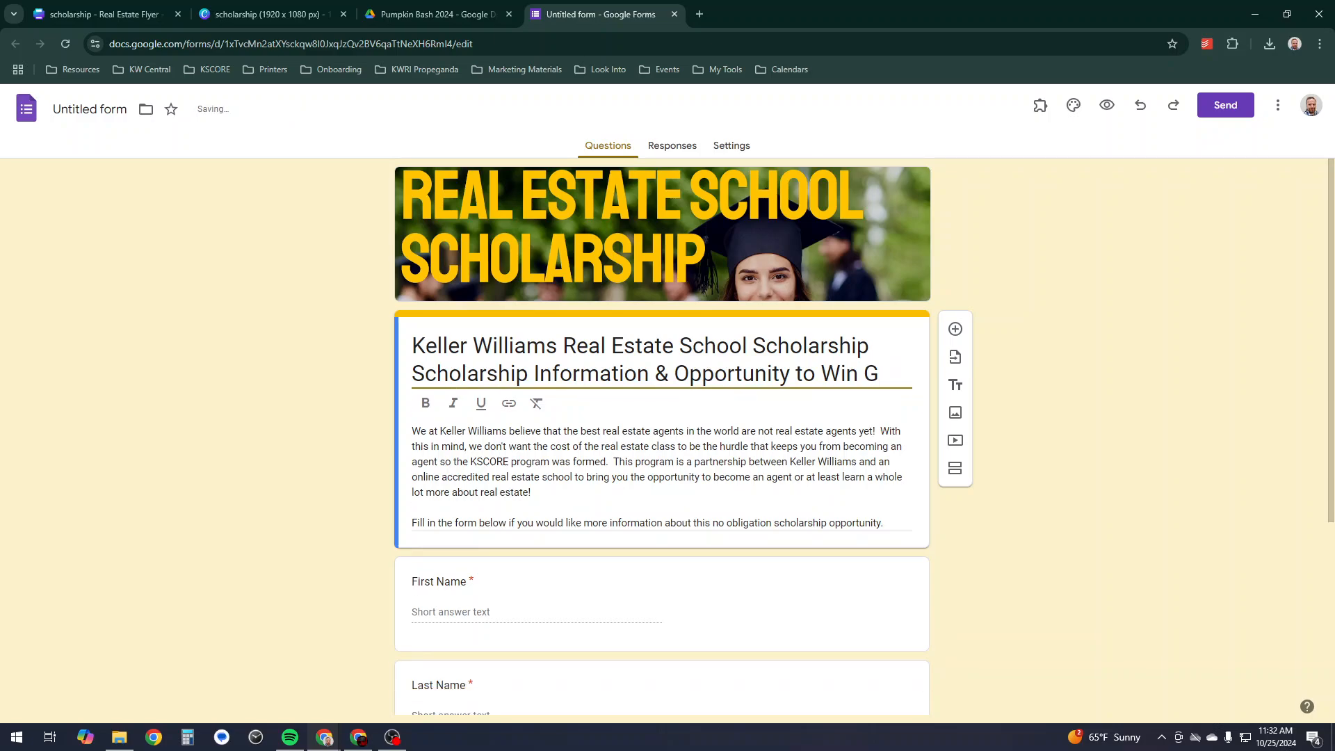
{"action": "type", "text": "ift Cards "}
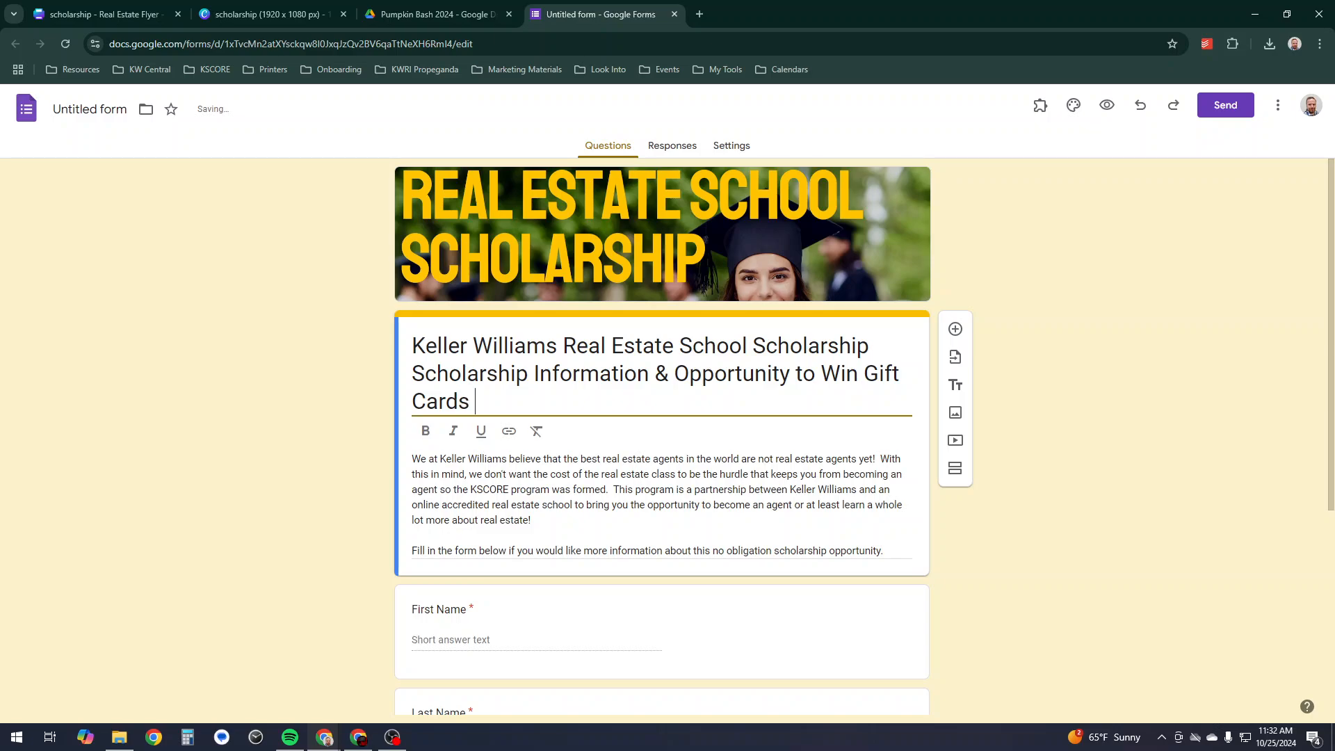
{"action": "type", "text": "& Other Grea"}
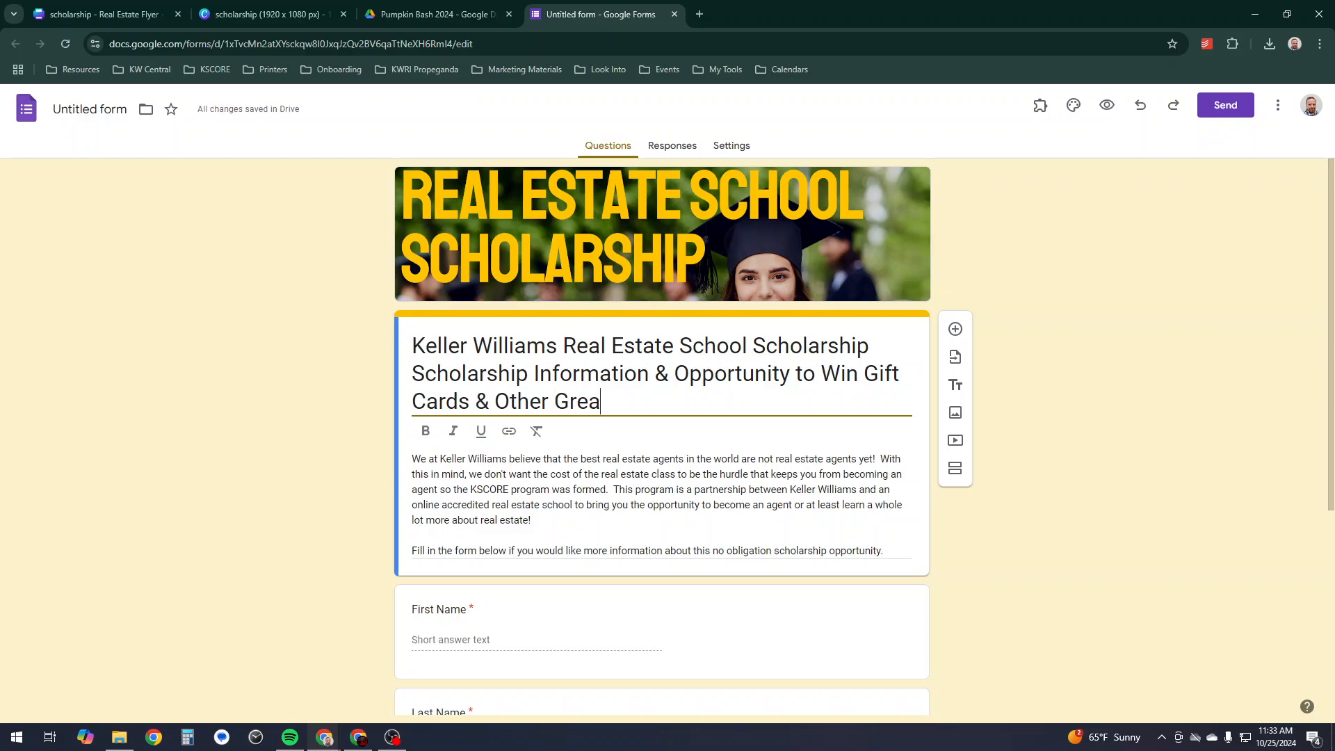
{"action": "type", "text": "t Prizes!"}
{"action": "key", "text": "Return"}
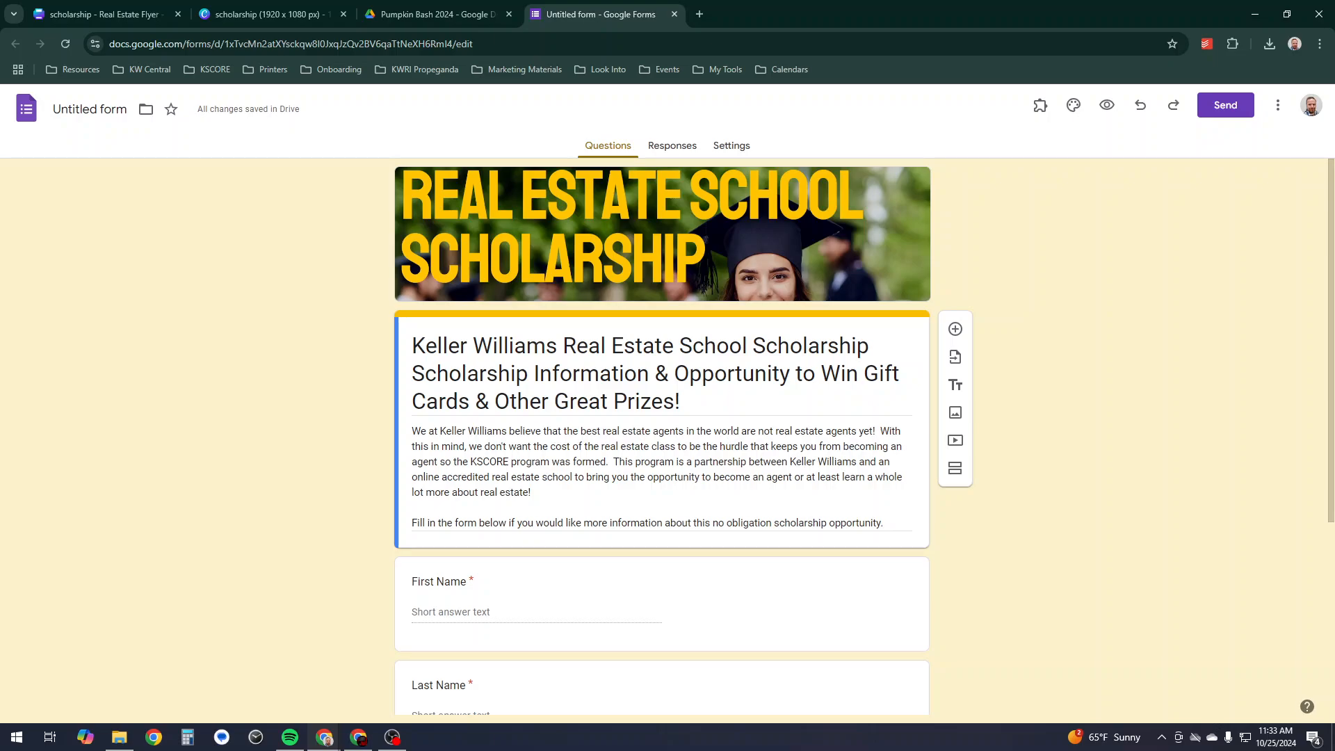
- Make the Phone Number question required
{"action": "scroll", "coordinate": [662, 437], "scroll_direction": "down", "scroll_amount": 4}
{"action": "scroll", "coordinate": [662, 437], "scroll_direction": "up", "scroll_amount": 4}
{"action": "scroll", "coordinate": [662, 437], "scroll_direction": "down", "scroll_amount": 4}
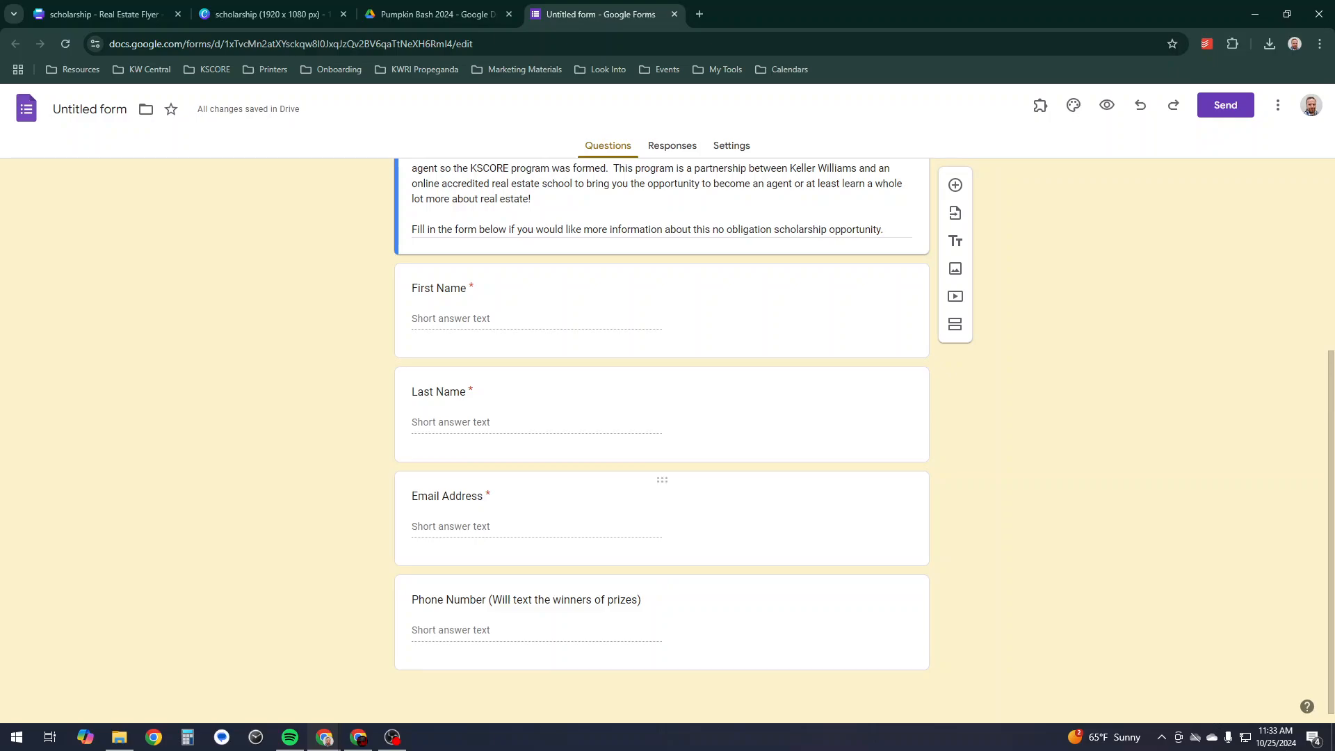
{"action": "left_click", "coordinate": [723, 619]}
{"action": "scroll", "coordinate": [765, 619], "scroll_direction": "down", "scroll_amount": 2}
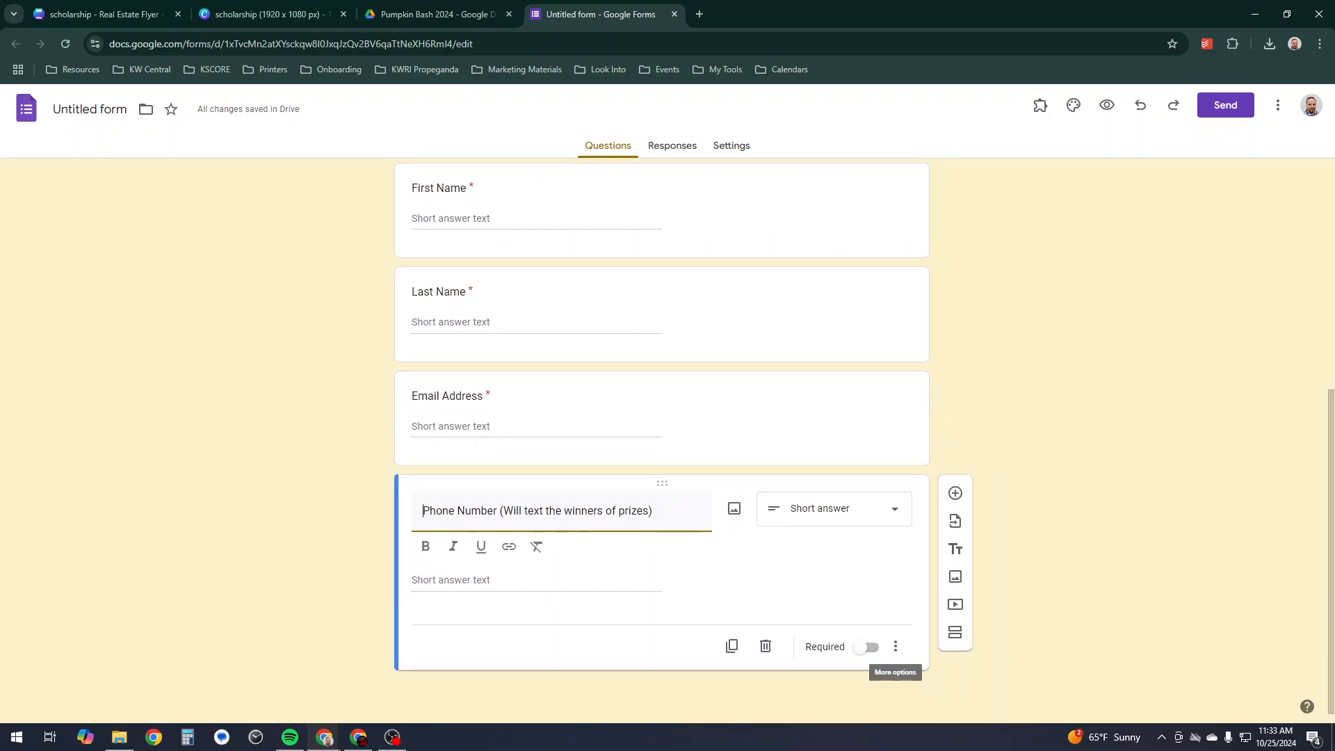
{"action": "left_click", "coordinate": [868, 648]}
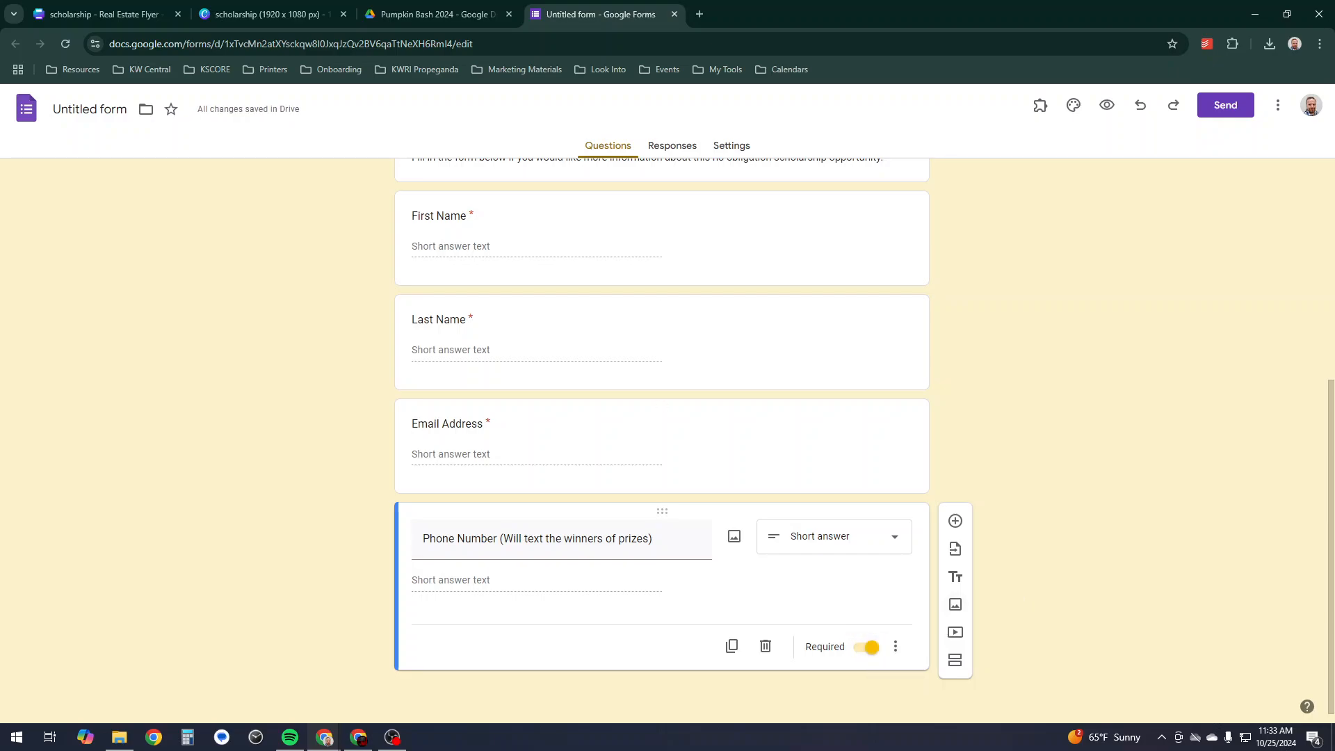
{"action": "scroll", "coordinate": [662, 417], "scroll_direction": "up", "scroll_amount": 2}
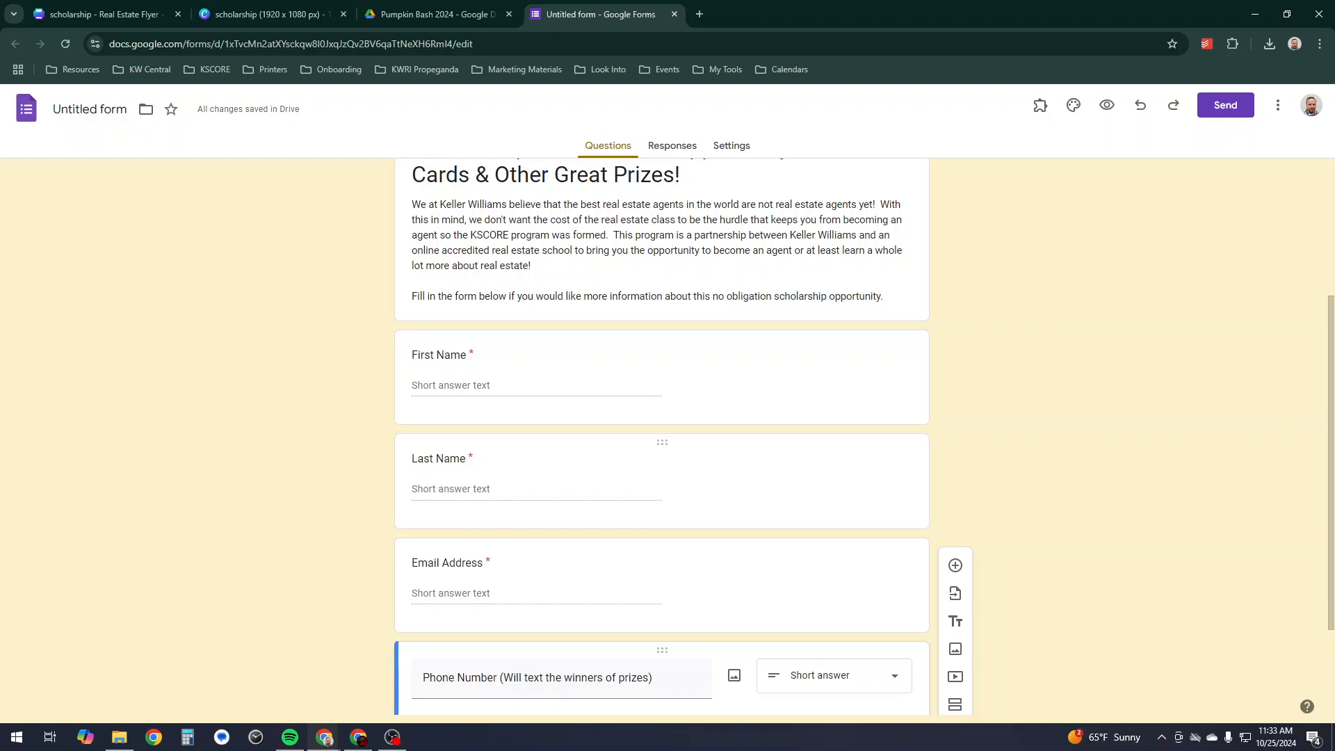
{"action": "scroll", "coordinate": [662, 417], "scroll_direction": "down", "scroll_amount": 2}
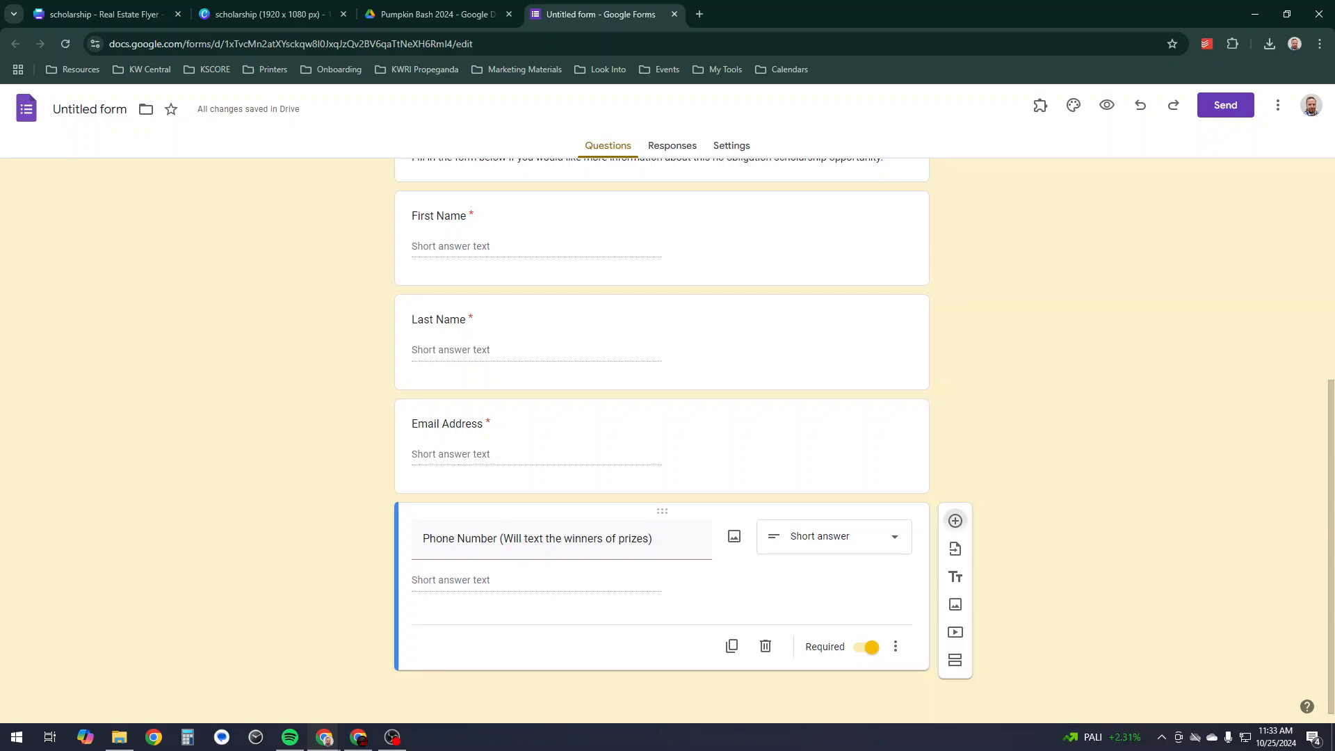
- Add an 'Are You' multiple-choice question with four agent-status options ending 'Mostly just trying to win a prize'
{"action": "left_click", "coordinate": [956, 521]}
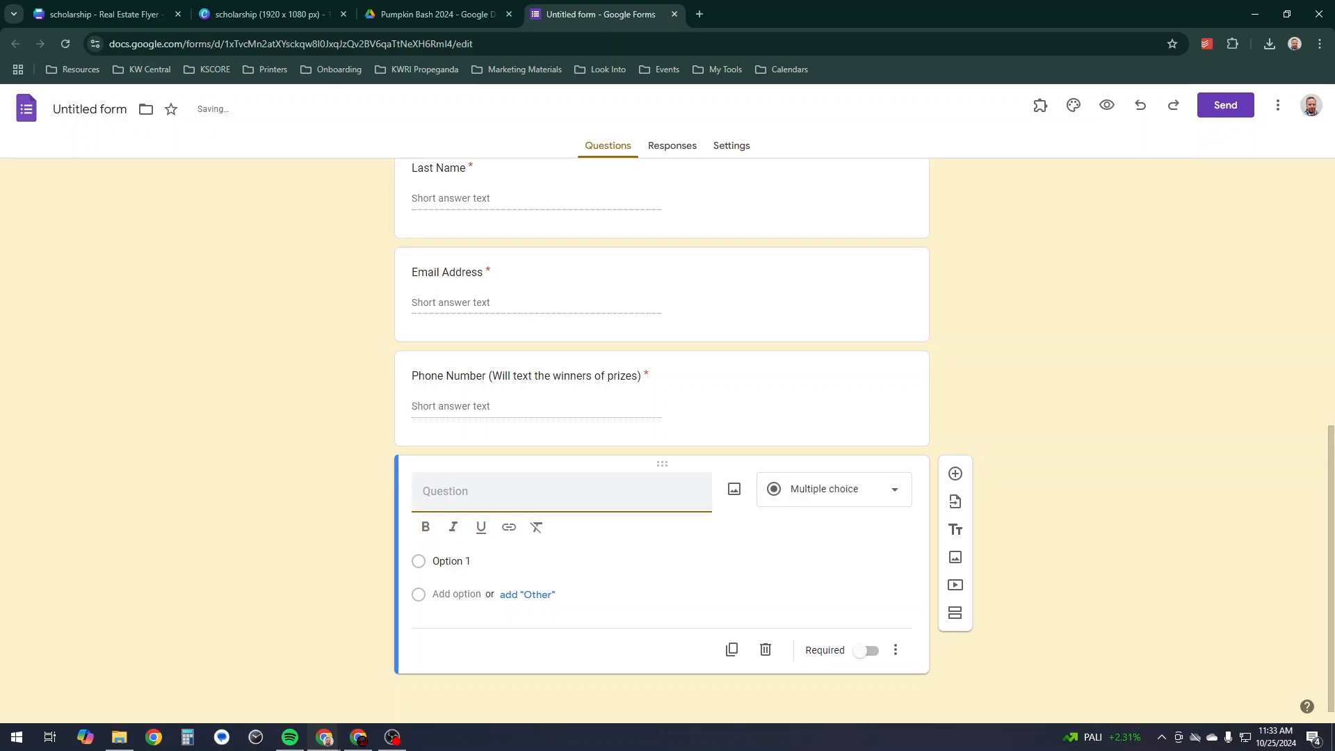
{"action": "type", "text": "Are You"}
{"action": "left_click", "coordinate": [451, 561]}
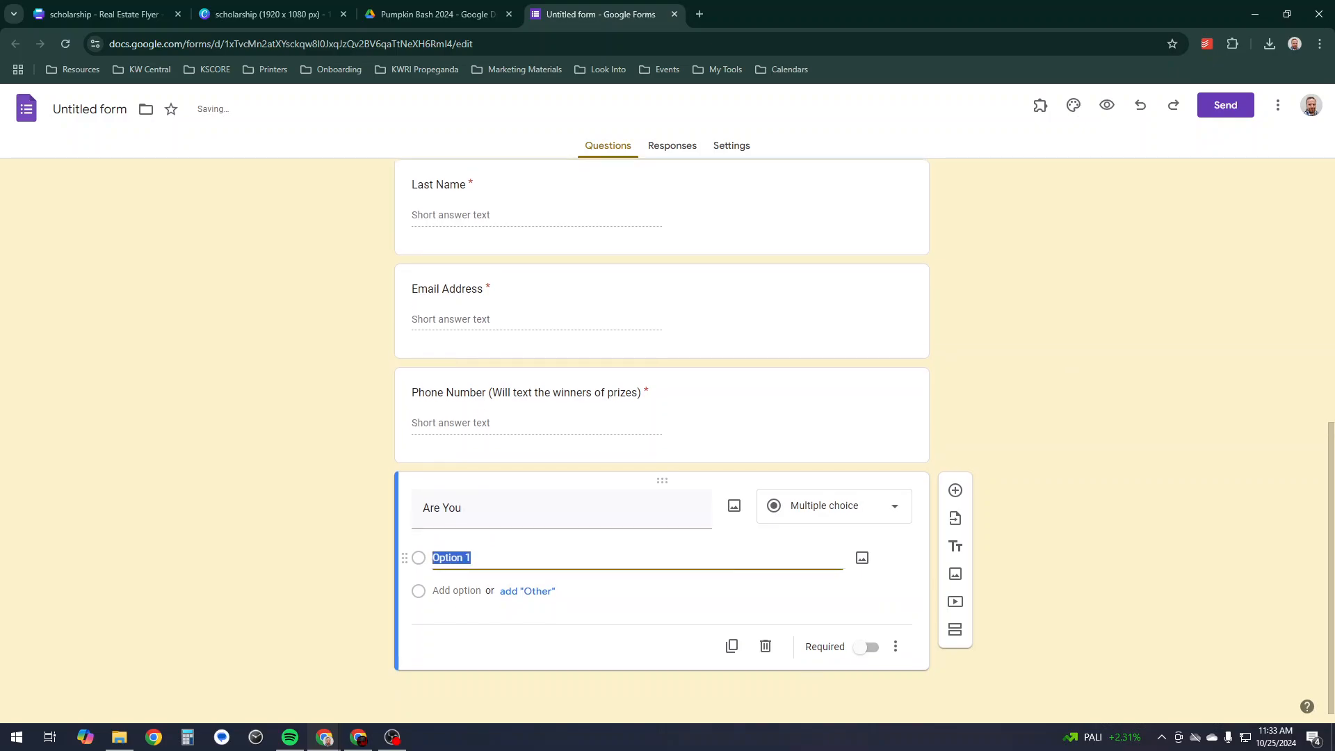
{"action": "type", "text": "Currently "}
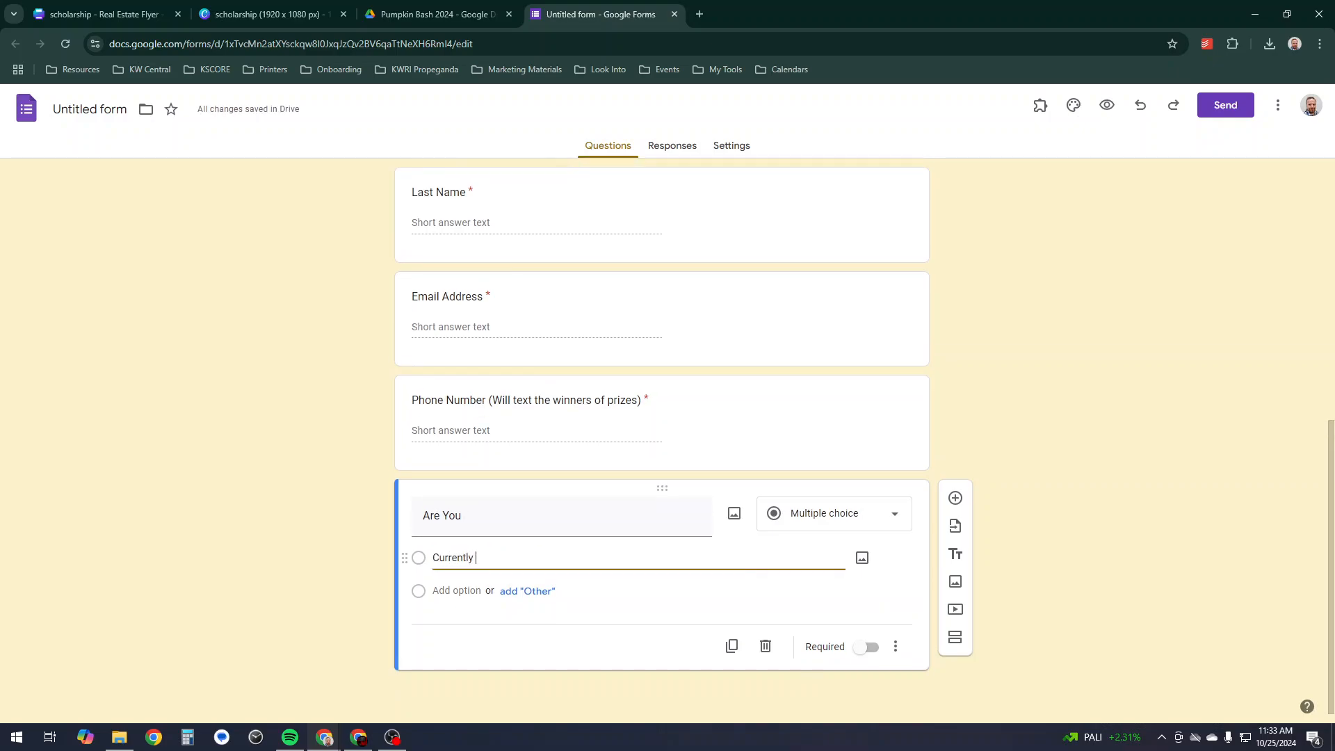
{"action": "type", "text": "a real estate agent"}
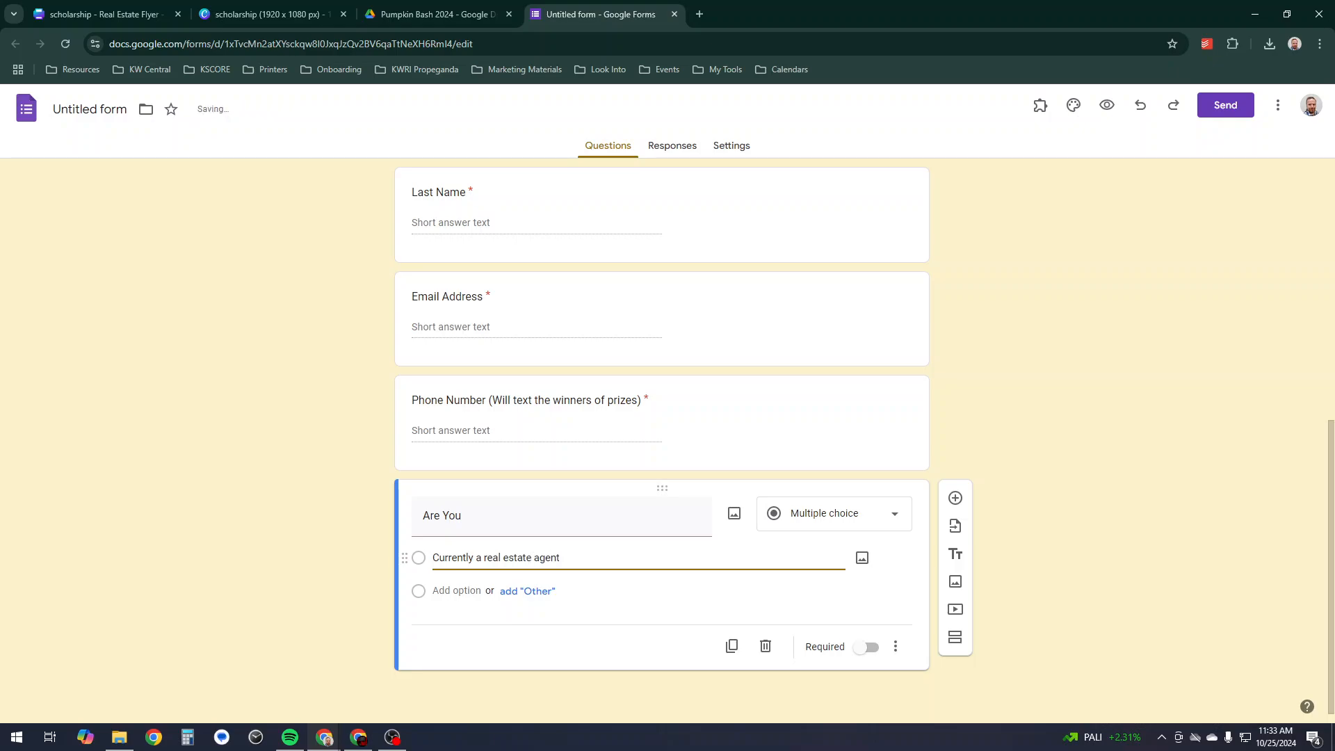
{"action": "key", "text": "Return"}
{"action": "type", "text": "Looking to beco"}
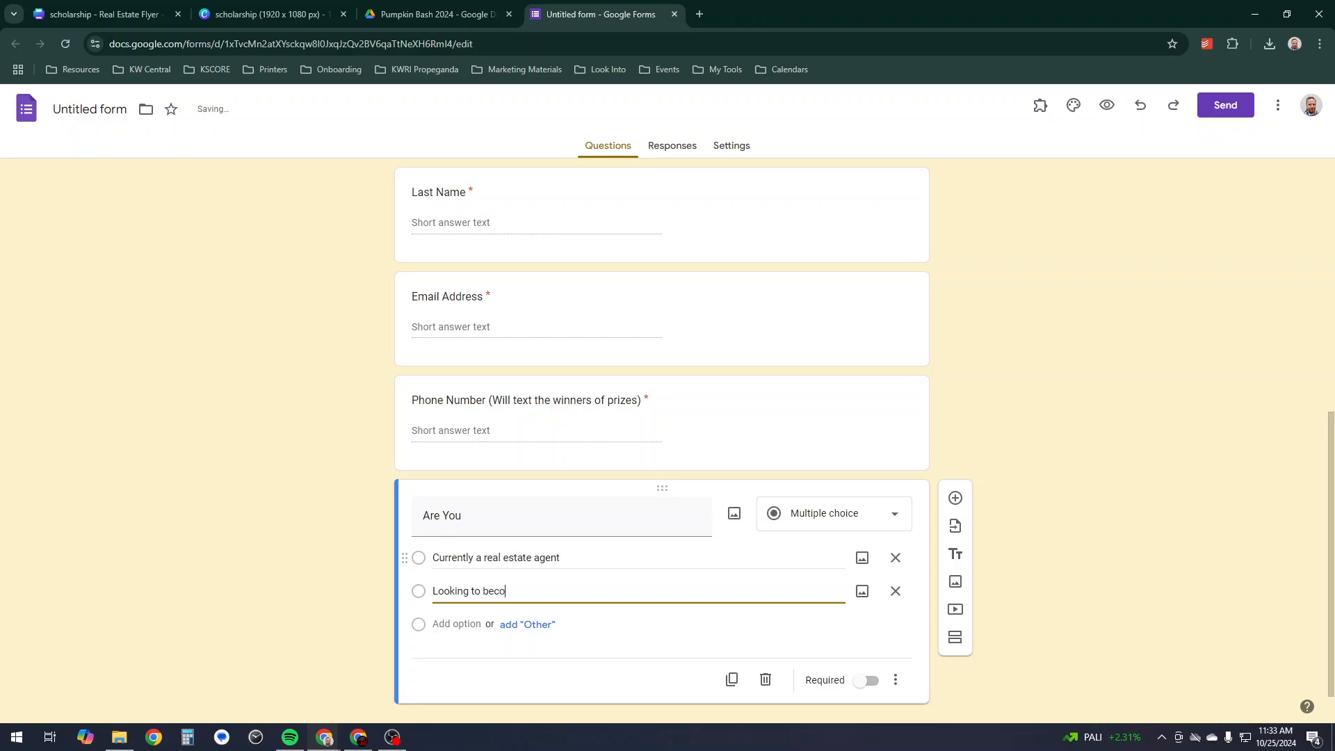
{"action": "type", "text": "me a real estate agent"}
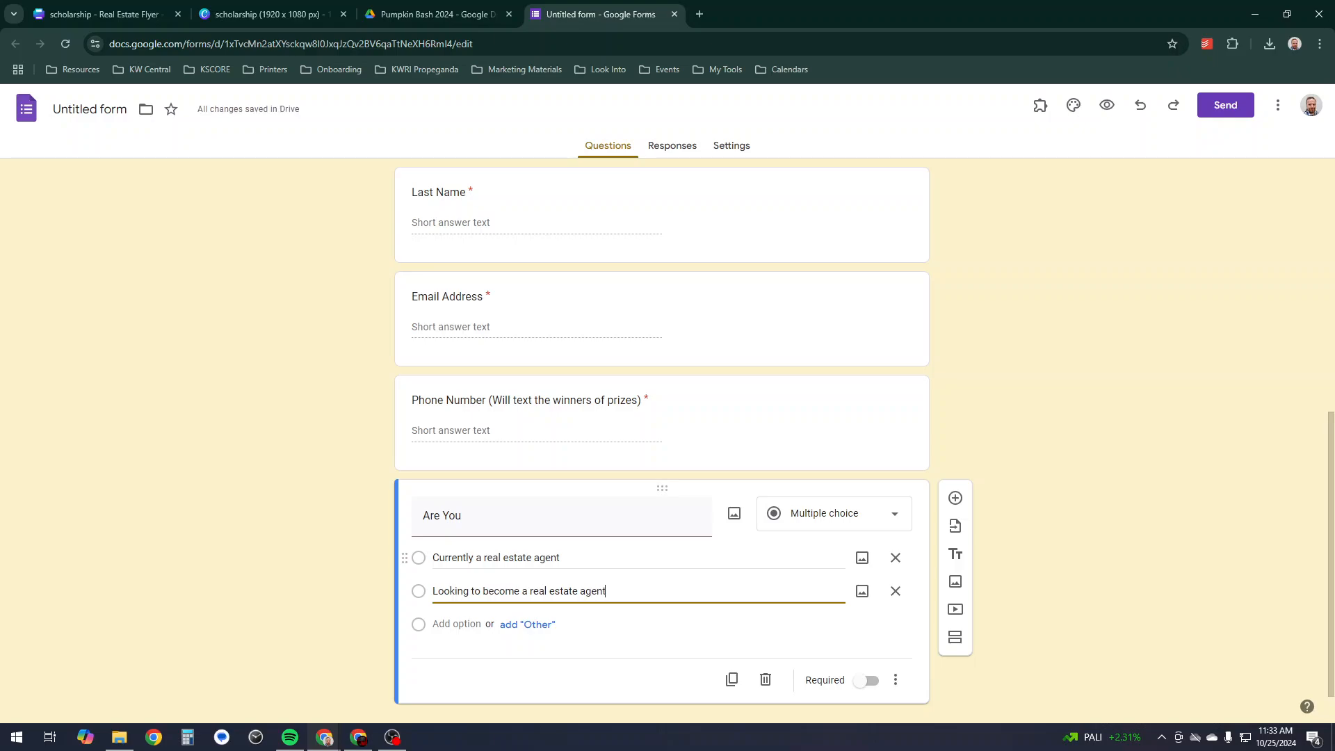
{"action": "key", "text": "Return"}
{"action": "type", "text": "Need a rea"}
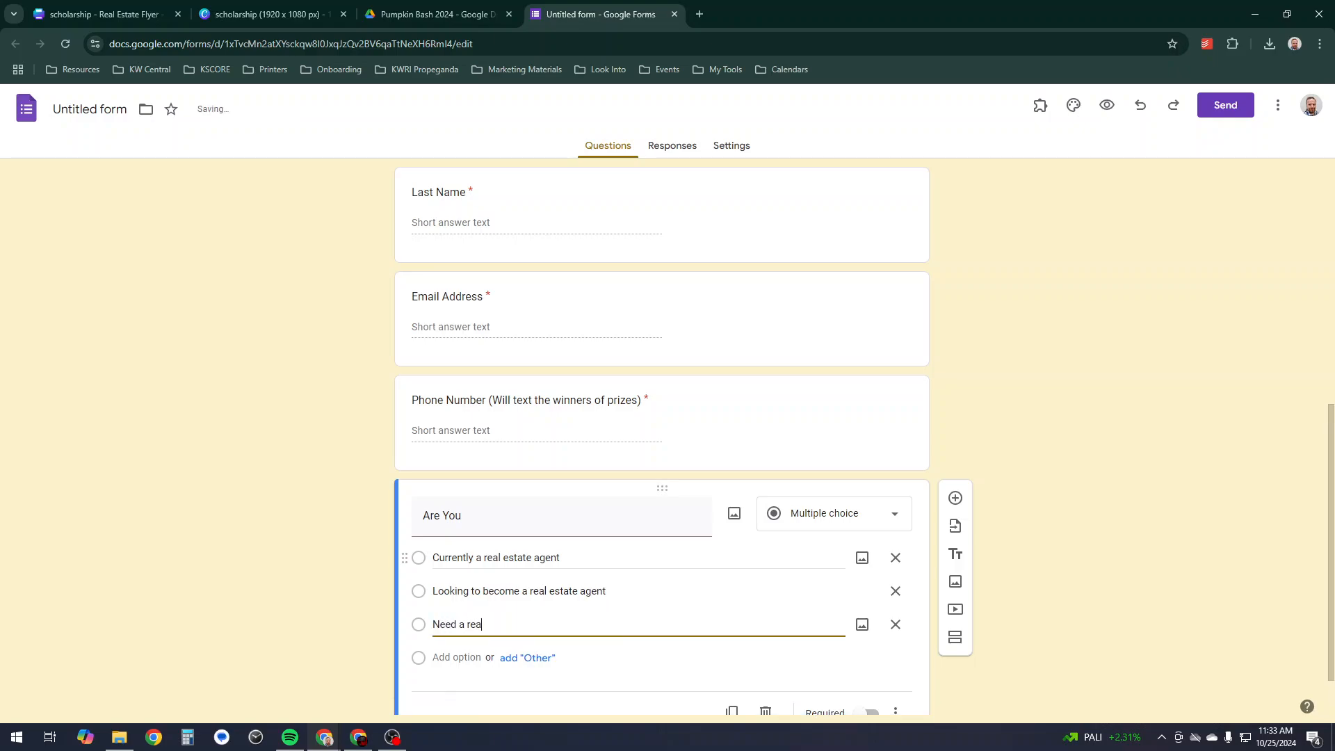
{"action": "type", "text": "l estate agent"}
{"action": "key", "text": "Return"}
{"action": "type", "text": "Just trying"}
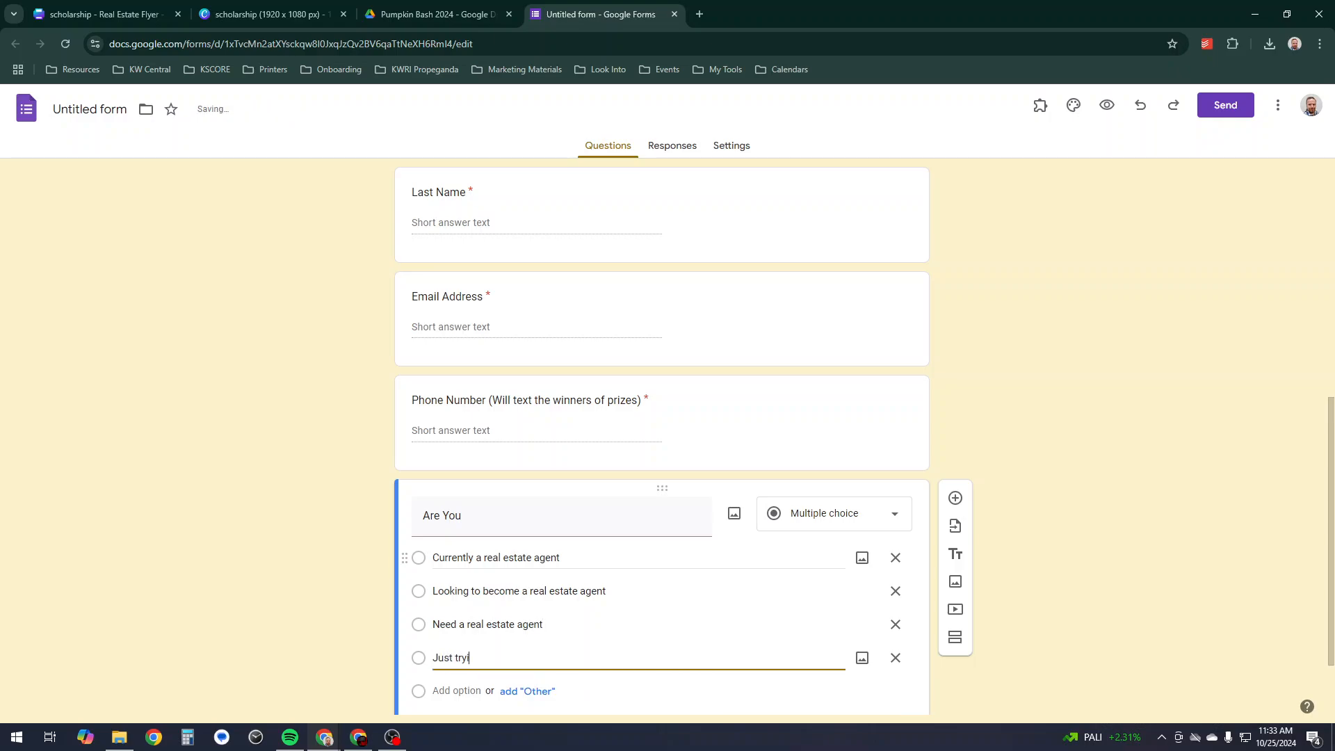
{"action": "key", "text": "BackSpace"}
{"action": "key", "text": "BackSpace"}
{"action": "key", "text": "BackSpace"}
{"action": "key", "text": "BackSpace"}
{"action": "key", "text": "BackSpace"}
{"action": "key", "text": "BackSpace"}
{"action": "key", "text": "BackSpace"}
{"action": "key", "text": "BackSpace"}
{"action": "key", "text": "BackSpace"}
{"action": "key", "text": "BackSpace"}
{"action": "key", "text": "BackSpace"}
{"action": "type", "text": "Mostly just trying to w"}
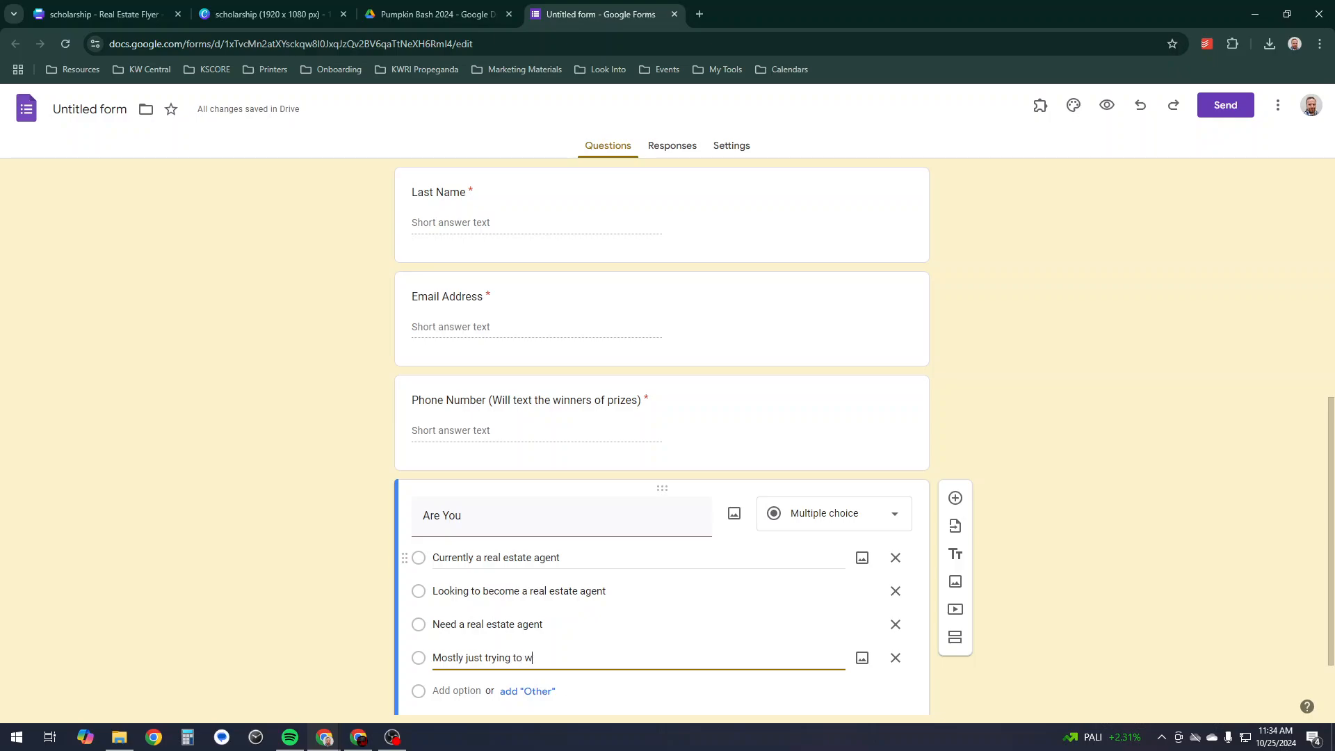
{"action": "type", "text": "in a prize"}
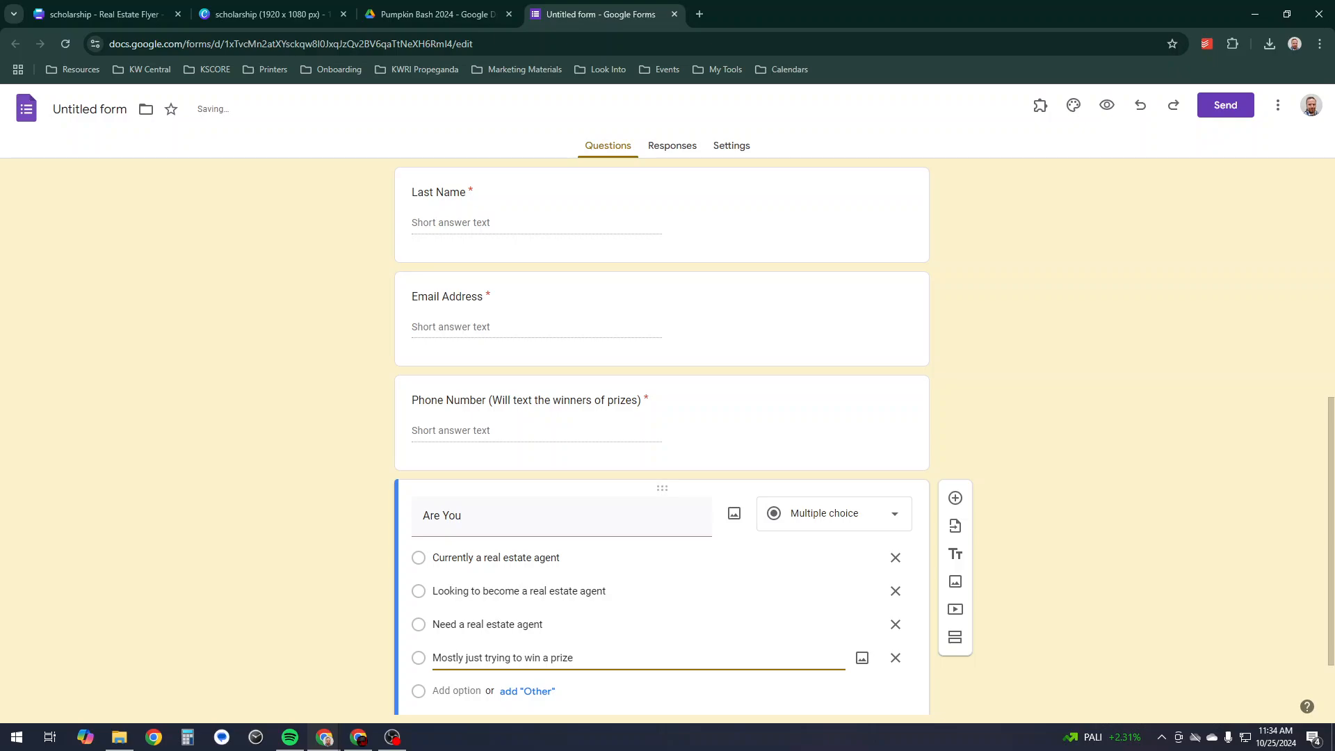
- Add a colon to 'Are You:', append '(It's cool, we get it)' to option 4, make it required
{"action": "left_click", "coordinate": [464, 515]}
{"action": "left_click", "coordinate": [465, 515]}
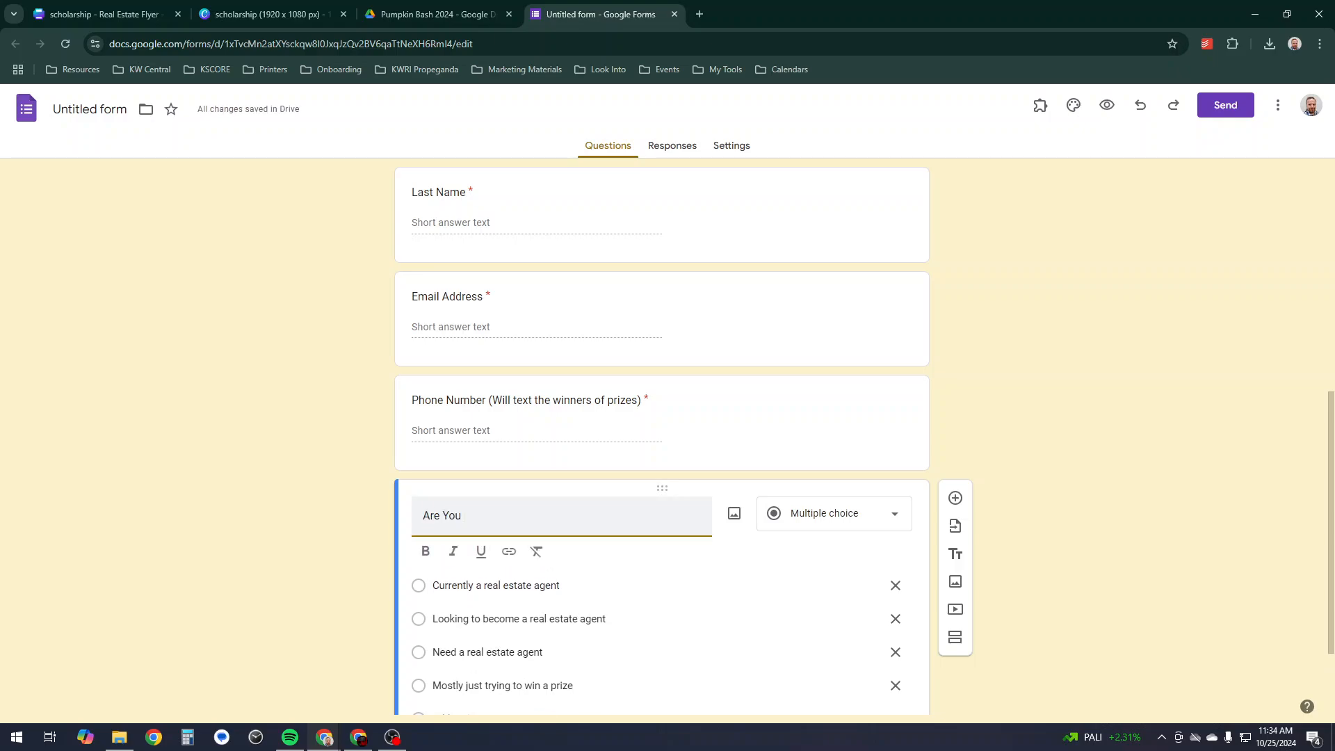
{"action": "type", "text": ":"}
{"action": "scroll", "coordinate": [661, 528], "scroll_direction": "down", "scroll_amount": 2}
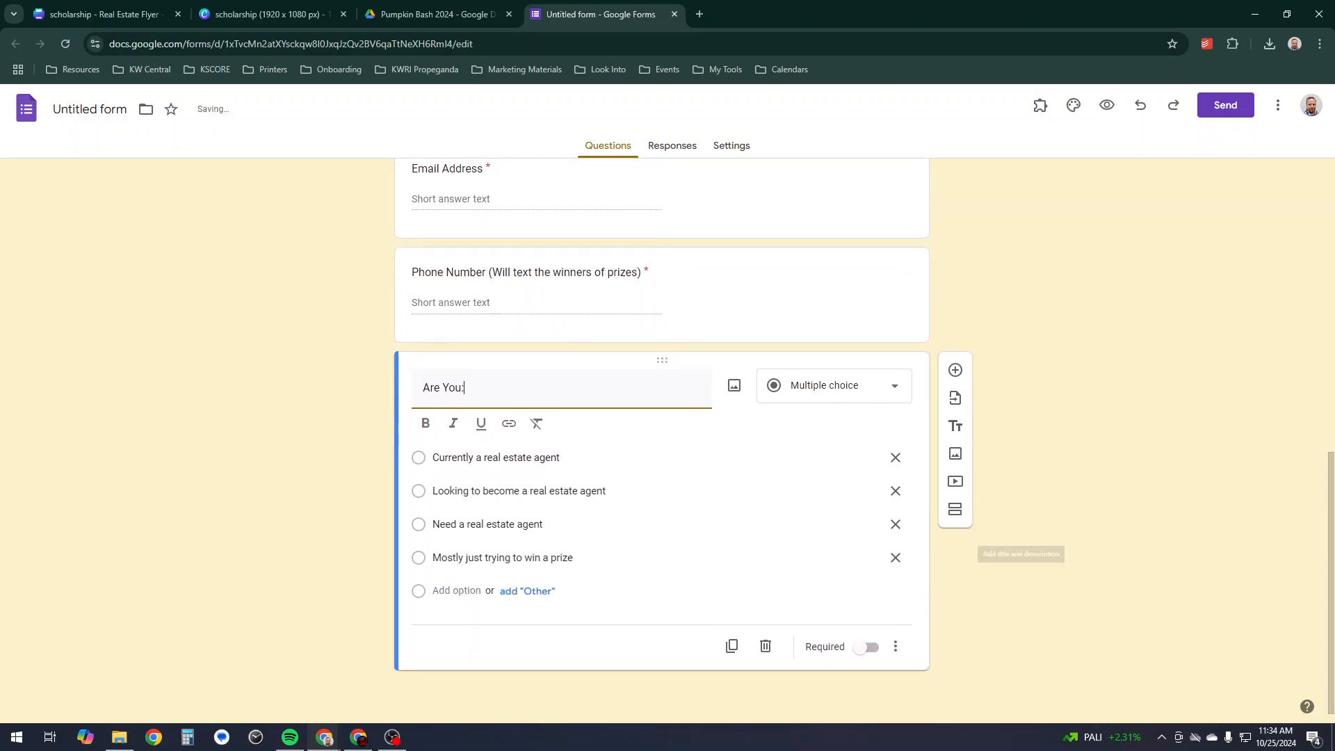
{"action": "left_click", "coordinate": [603, 558]}
{"action": "left_click", "coordinate": [604, 557]}
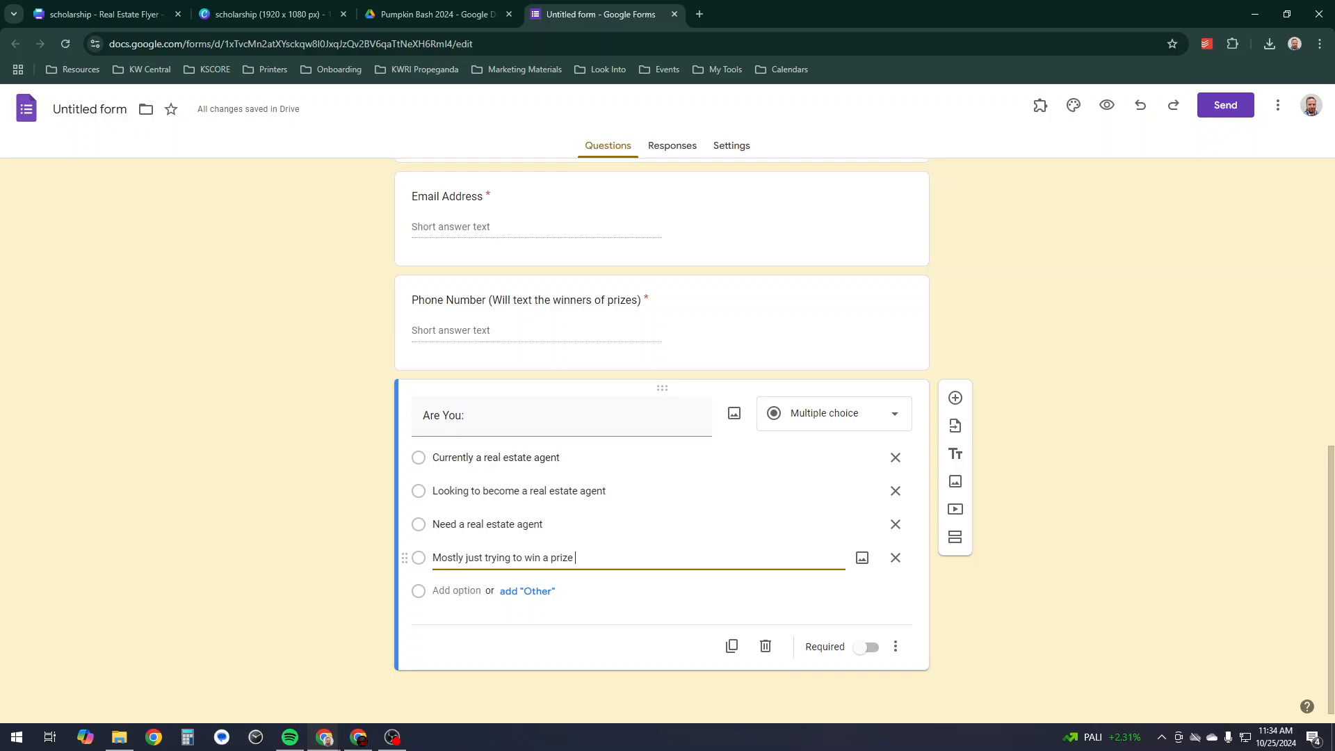
{"action": "type", "text": "(It's cool, we get it)"}
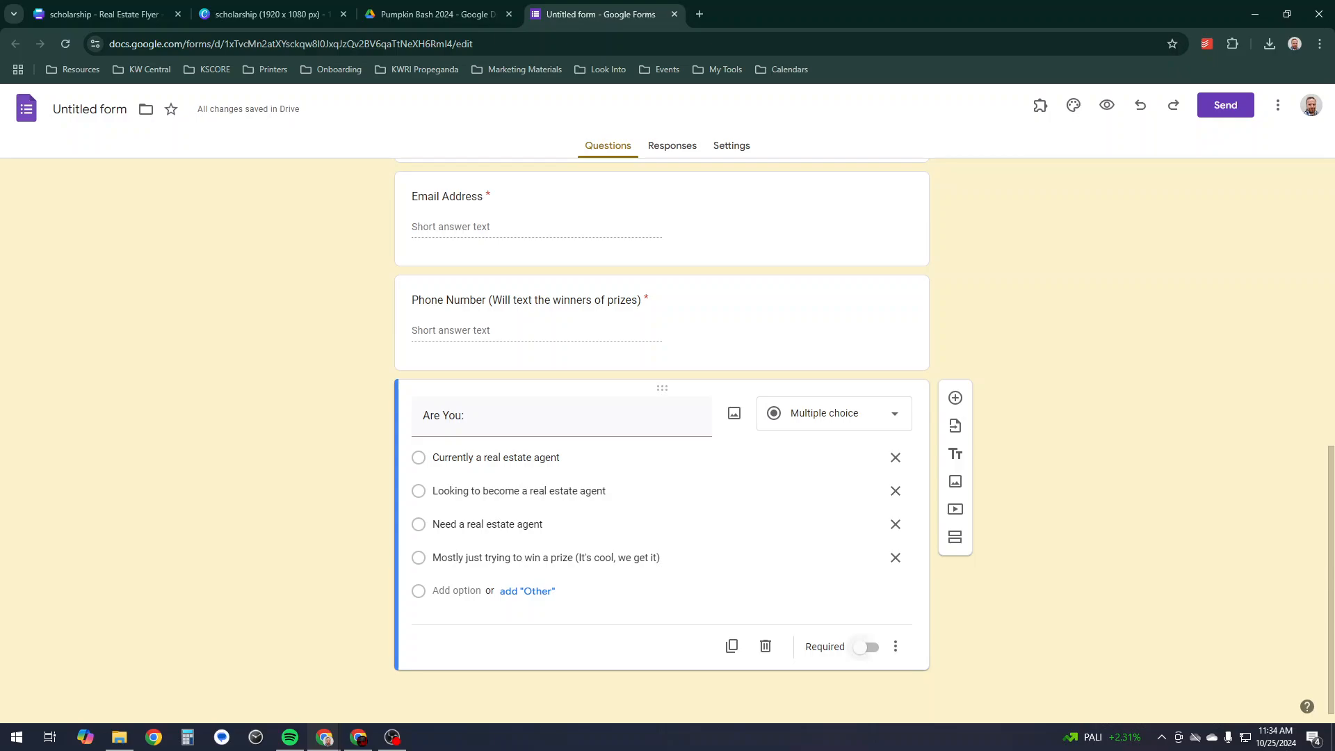
{"action": "left_click", "coordinate": [867, 648]}
- Change the form's file name to 'Pumpkin Bash 2024 Signup'
{"action": "scroll", "coordinate": [661, 459], "scroll_direction": "up", "scroll_amount": 5}
{"action": "scroll", "coordinate": [660, 459], "scroll_direction": "up", "scroll_amount": 4}
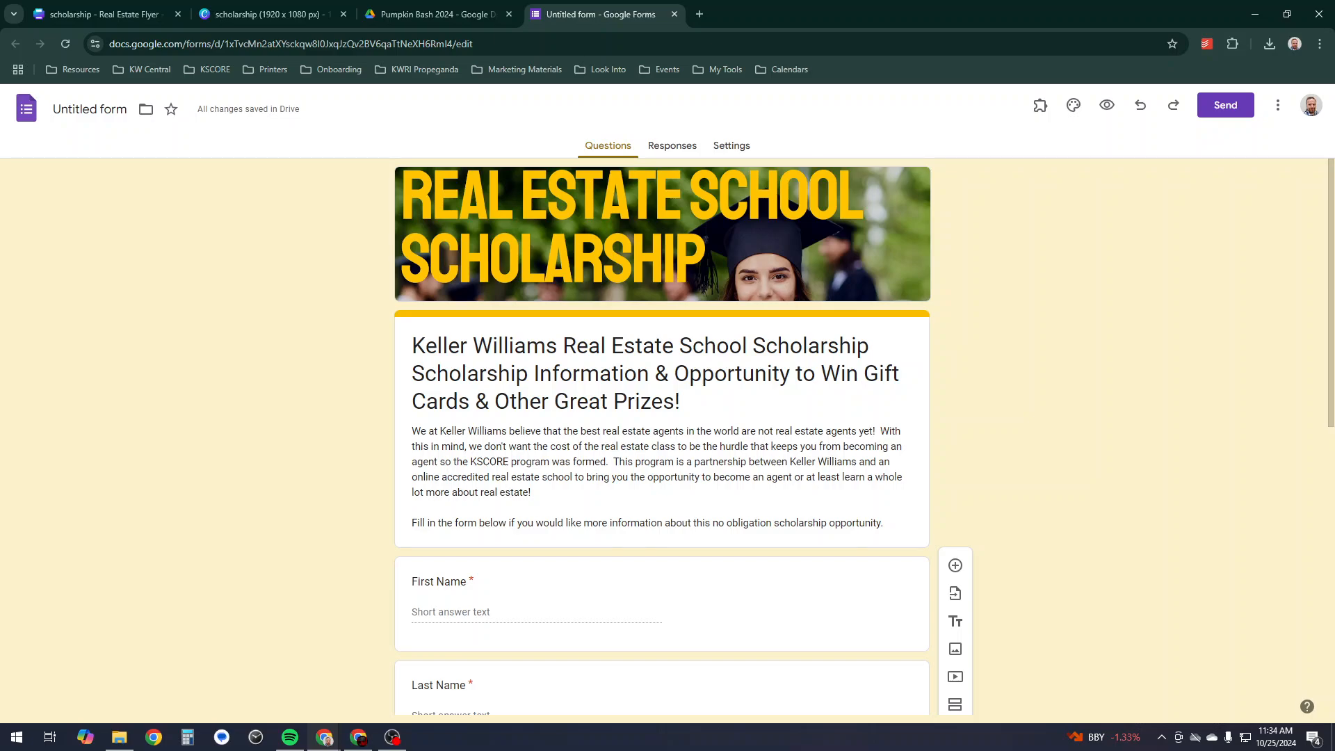
{"action": "left_click", "coordinate": [89, 109]}
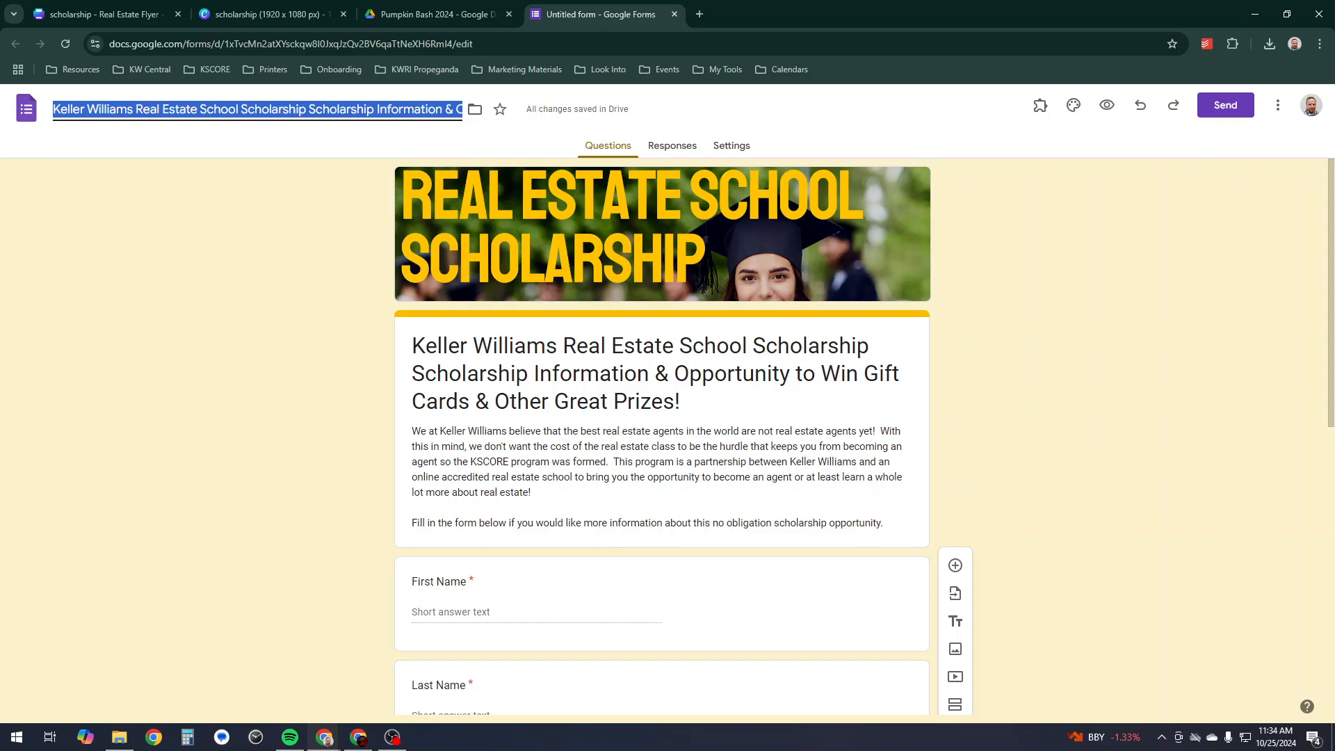
{"action": "type", "text": "Pumpkin"}
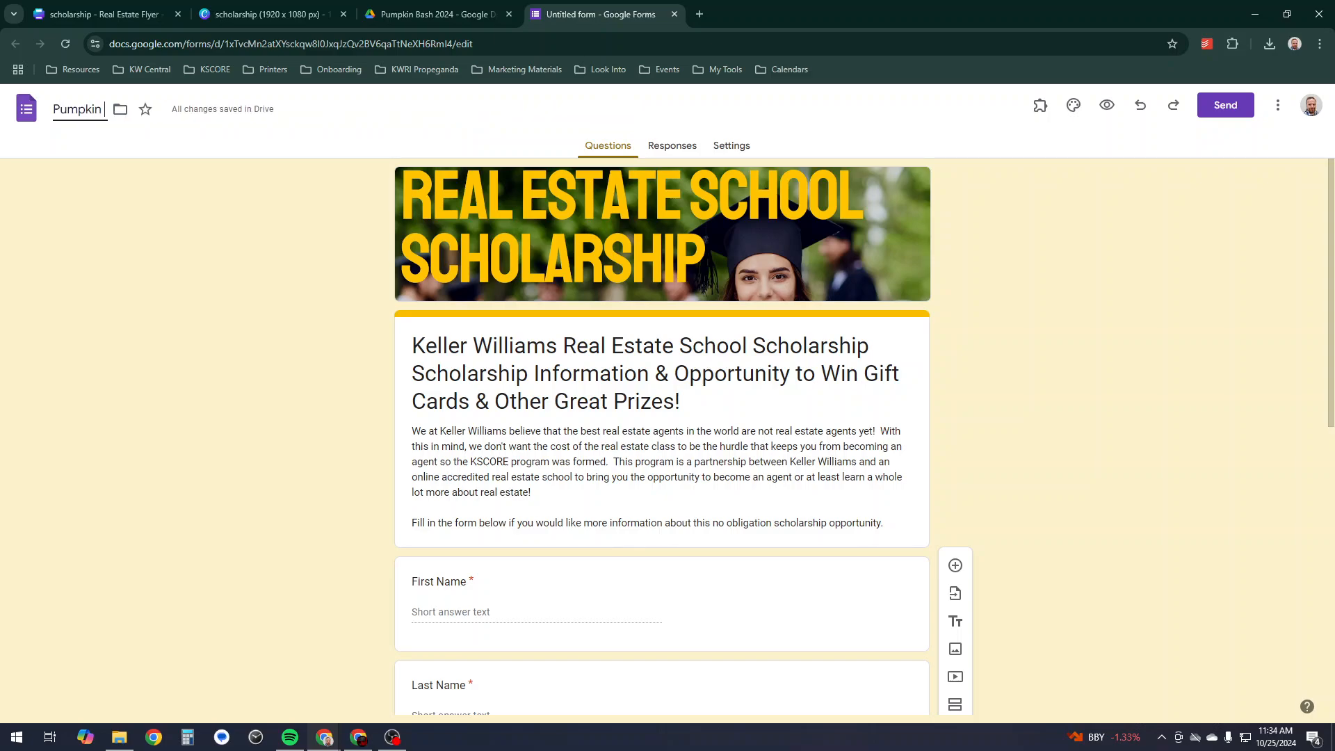
{"action": "type", "text": " Bash 202"}
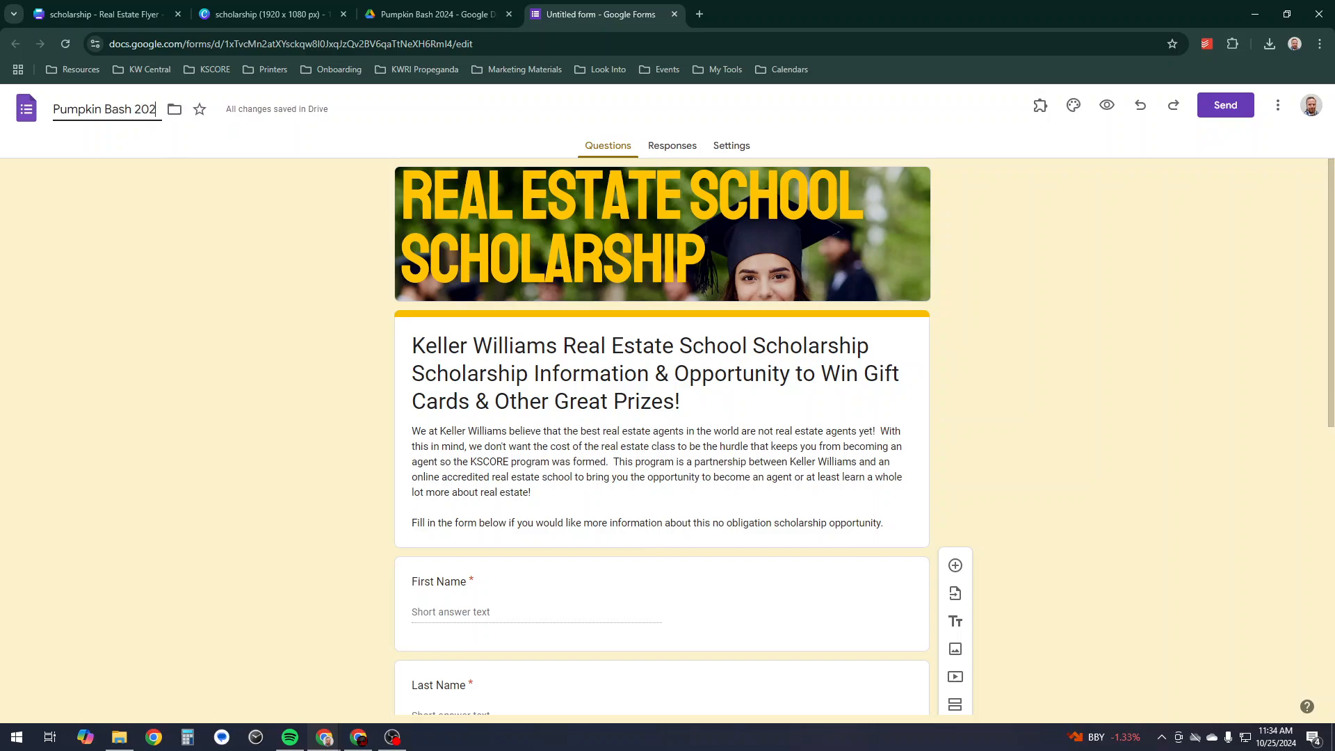
{"action": "type", "text": "4 Signup"}
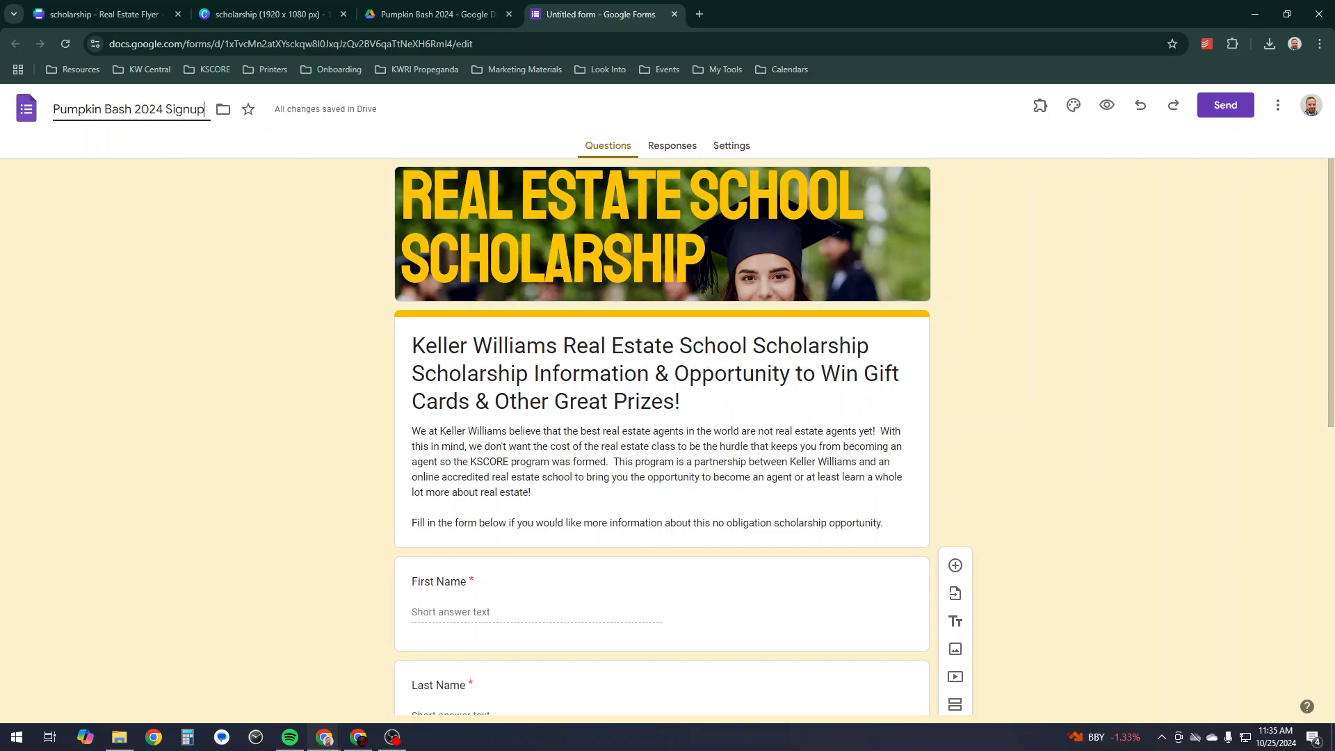
{"action": "key", "text": "Return"}
- Link the form's responses to a newly created Google Sheets spreadsheet
{"action": "left_click", "coordinate": [672, 145]}
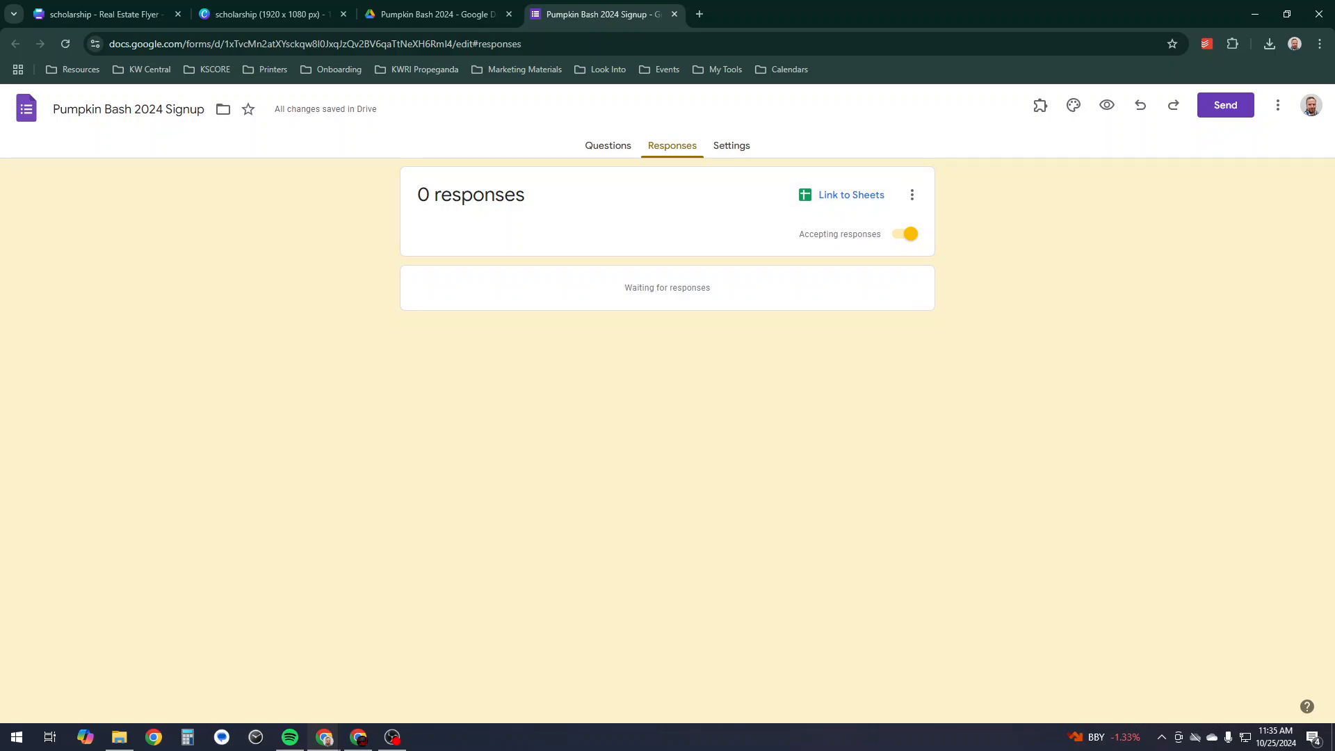
{"action": "left_click", "coordinate": [844, 195]}
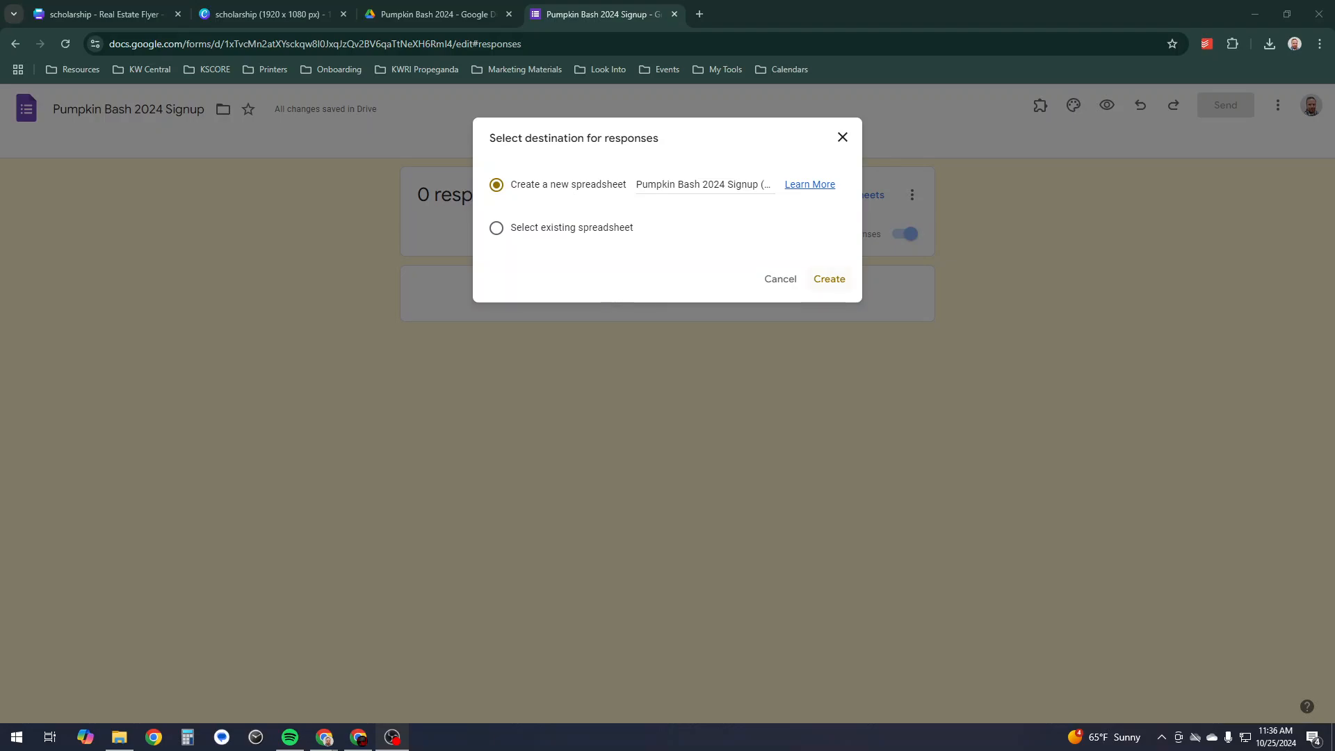
{"action": "key", "text": "Return"}
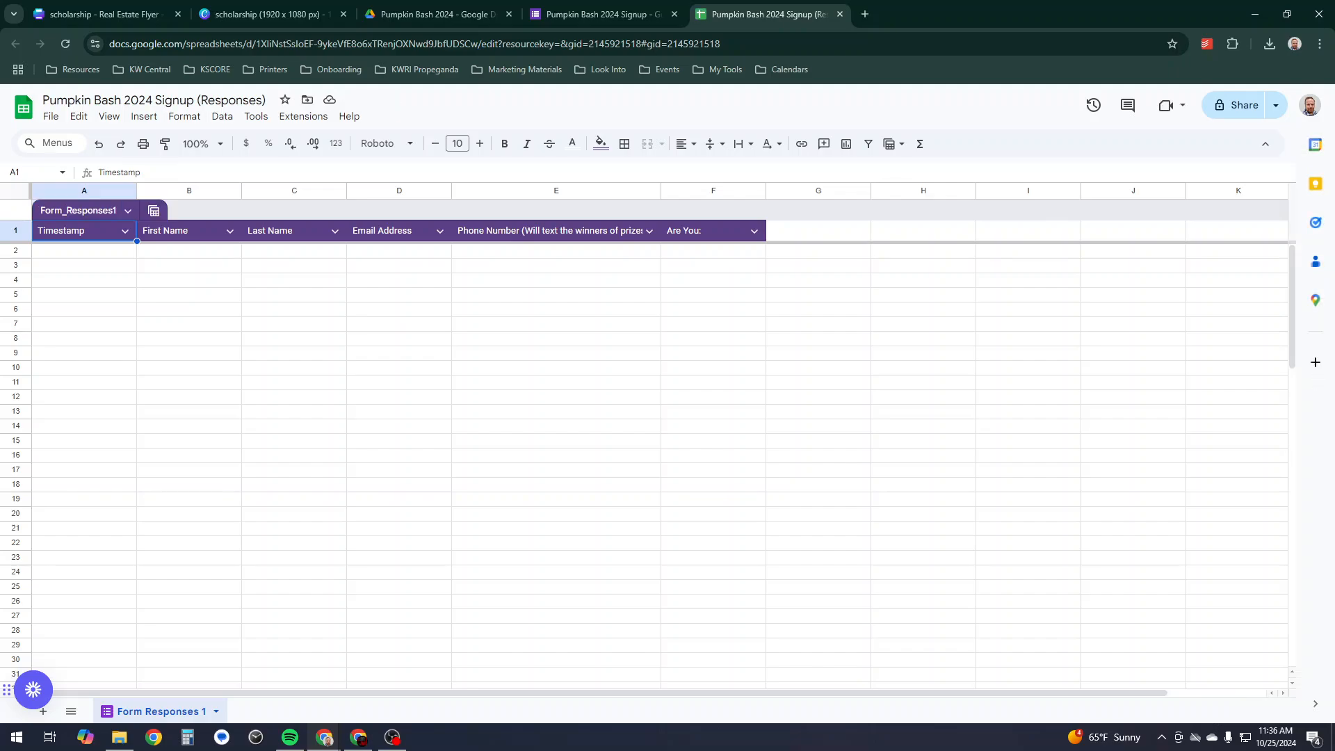
- Switch back to the Pumpkin Bash 2024 Signup form tab
{"action": "left_click", "coordinate": [598, 14]}
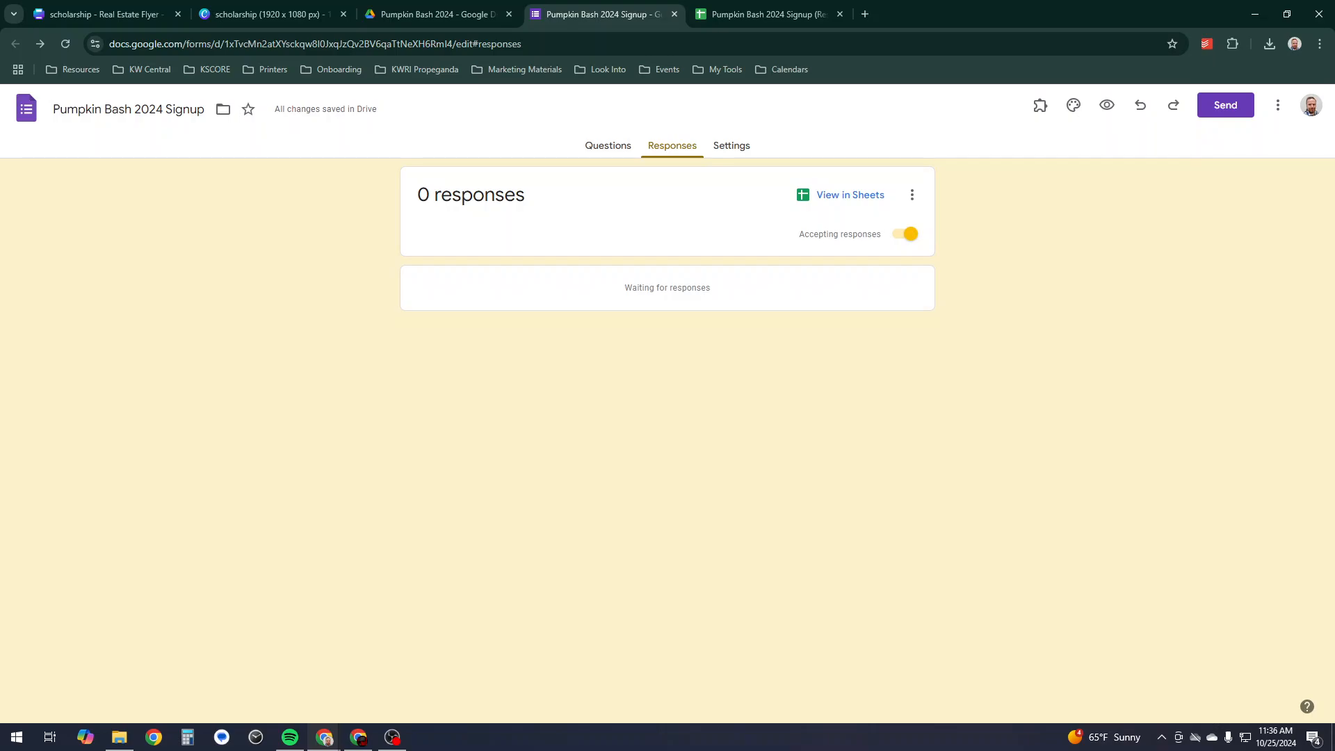
- In Responses settings, turn off the Keller Williams Realty restriction and leave Limit to 1 response off
{"action": "left_click", "coordinate": [732, 146]}
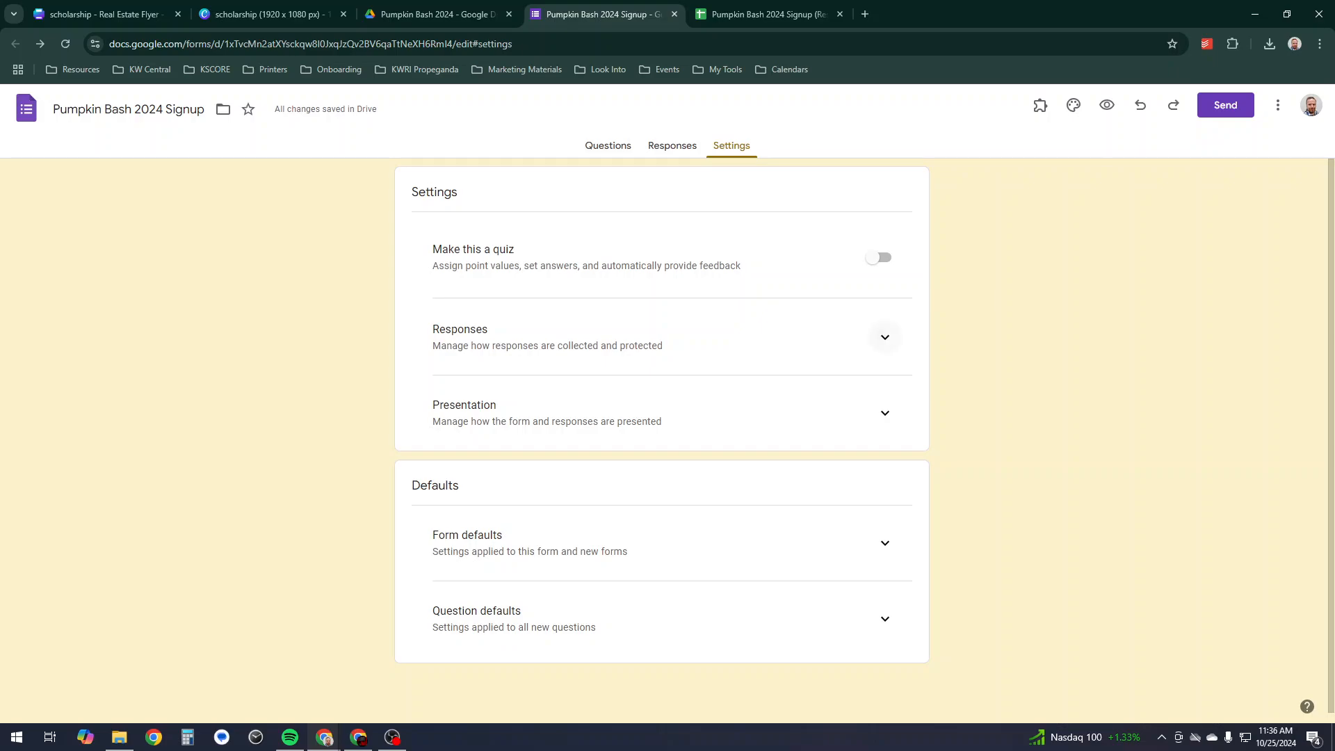
{"action": "left_click", "coordinate": [885, 338]}
{"action": "scroll", "coordinate": [668, 438], "scroll_direction": "down", "scroll_amount": 2}
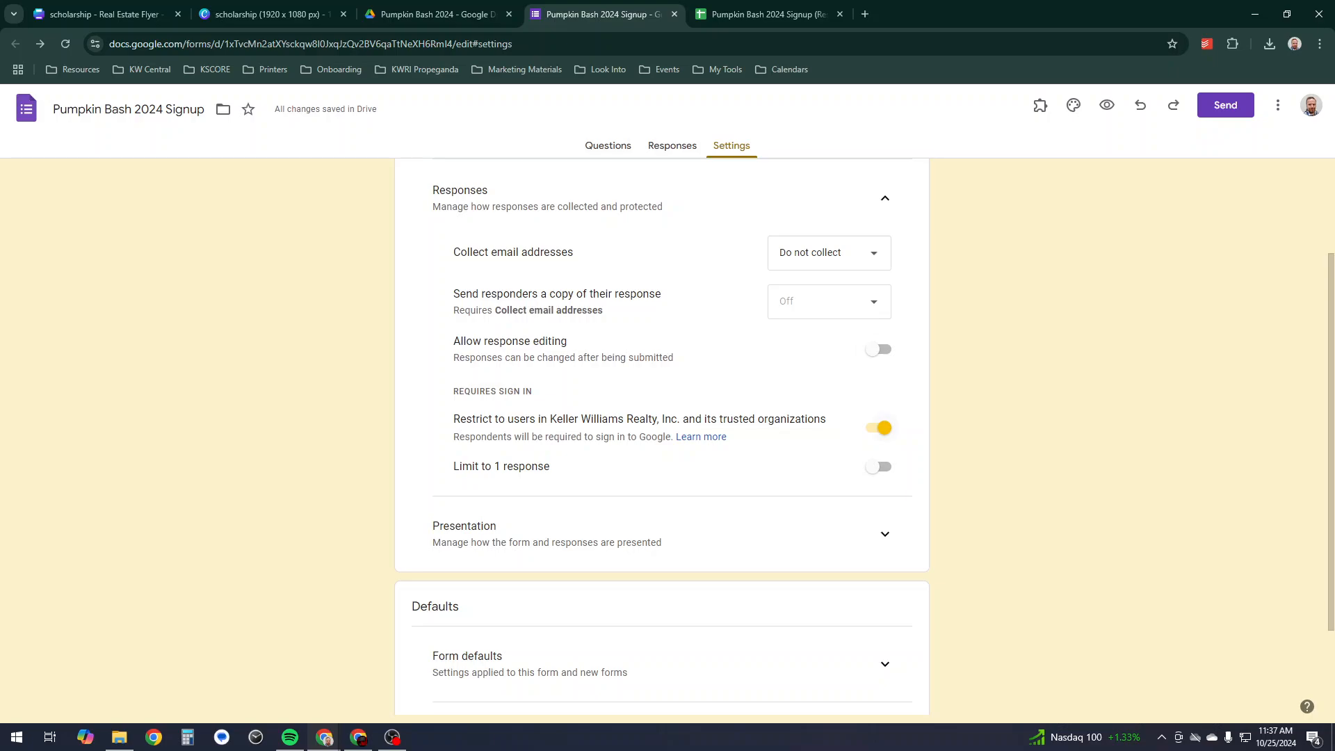
{"action": "left_click", "coordinate": [882, 428]}
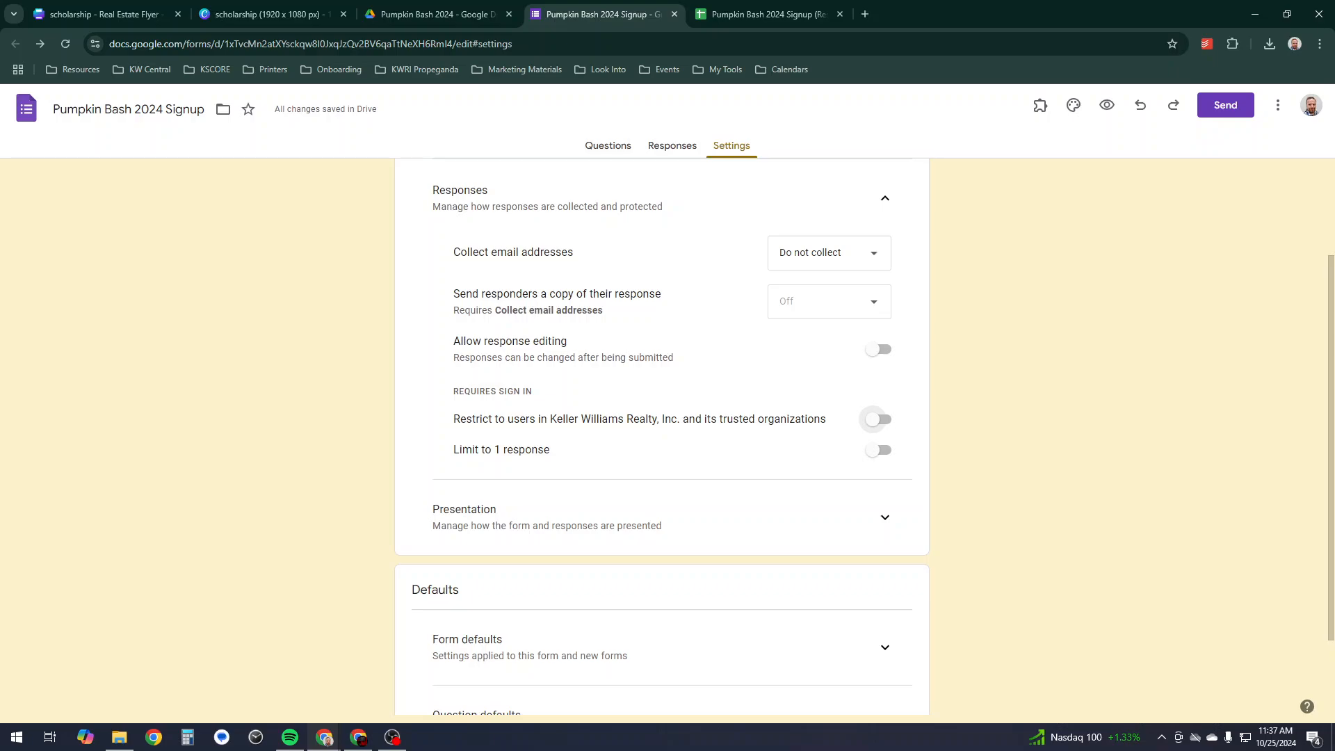
{"action": "left_click", "coordinate": [879, 450]}
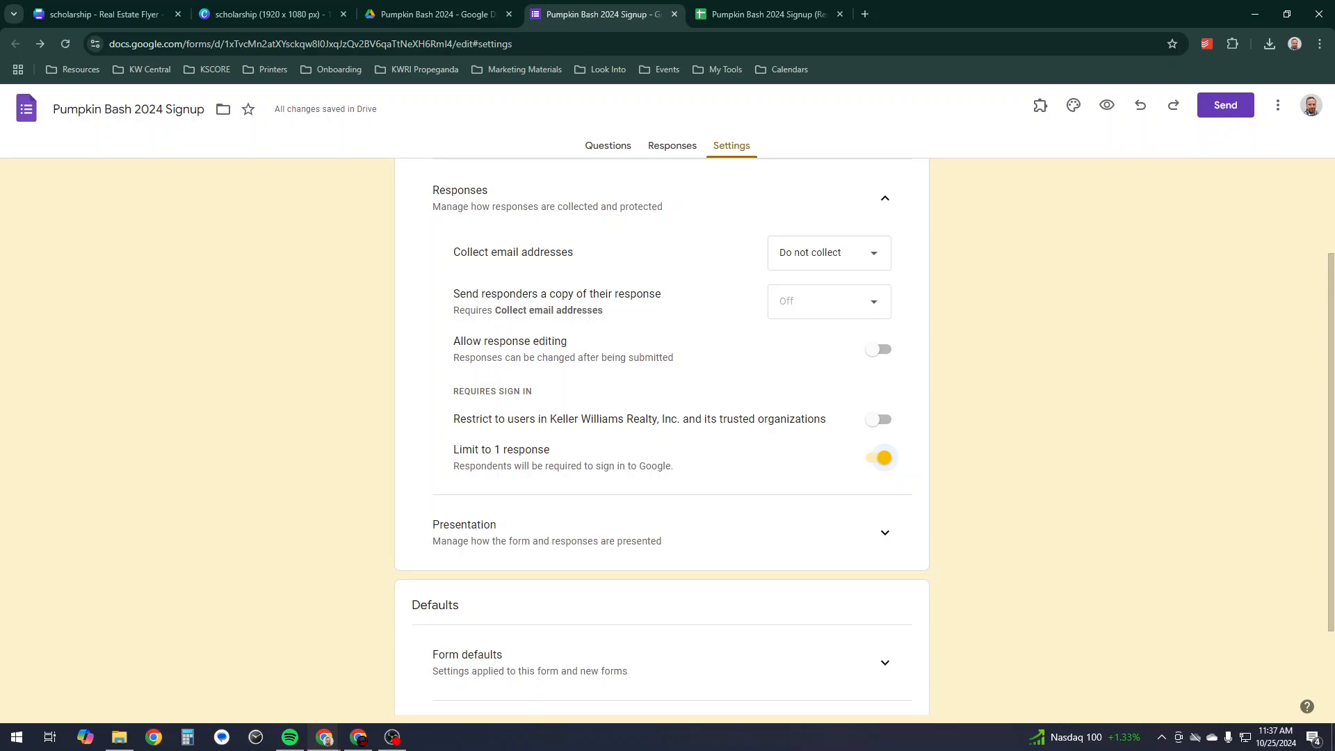
{"action": "left_click", "coordinate": [879, 453]}
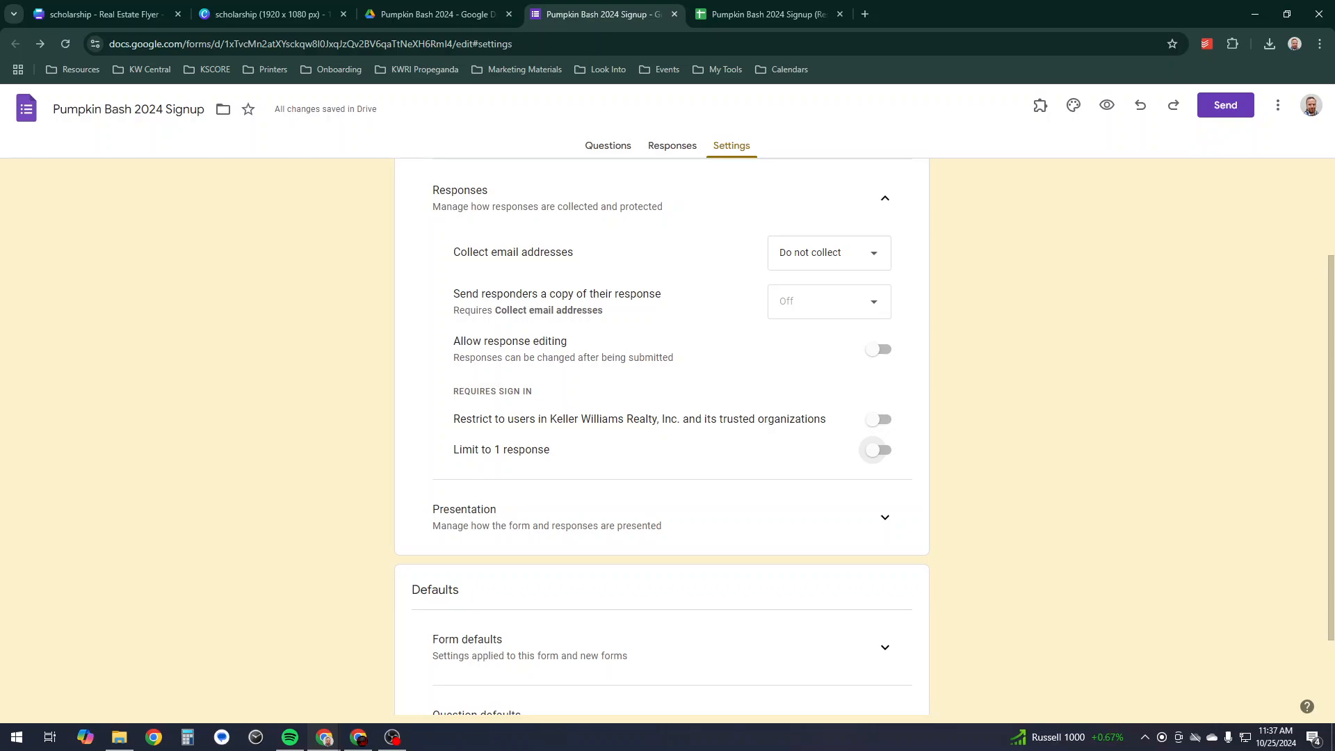
{"action": "left_click_drag", "start_coordinate": [454, 392], "coordinate": [534, 391]}
{"action": "left_click_drag", "start_coordinate": [675, 358], "coordinate": [544, 358]}
{"action": "left_click", "coordinate": [556, 376]}
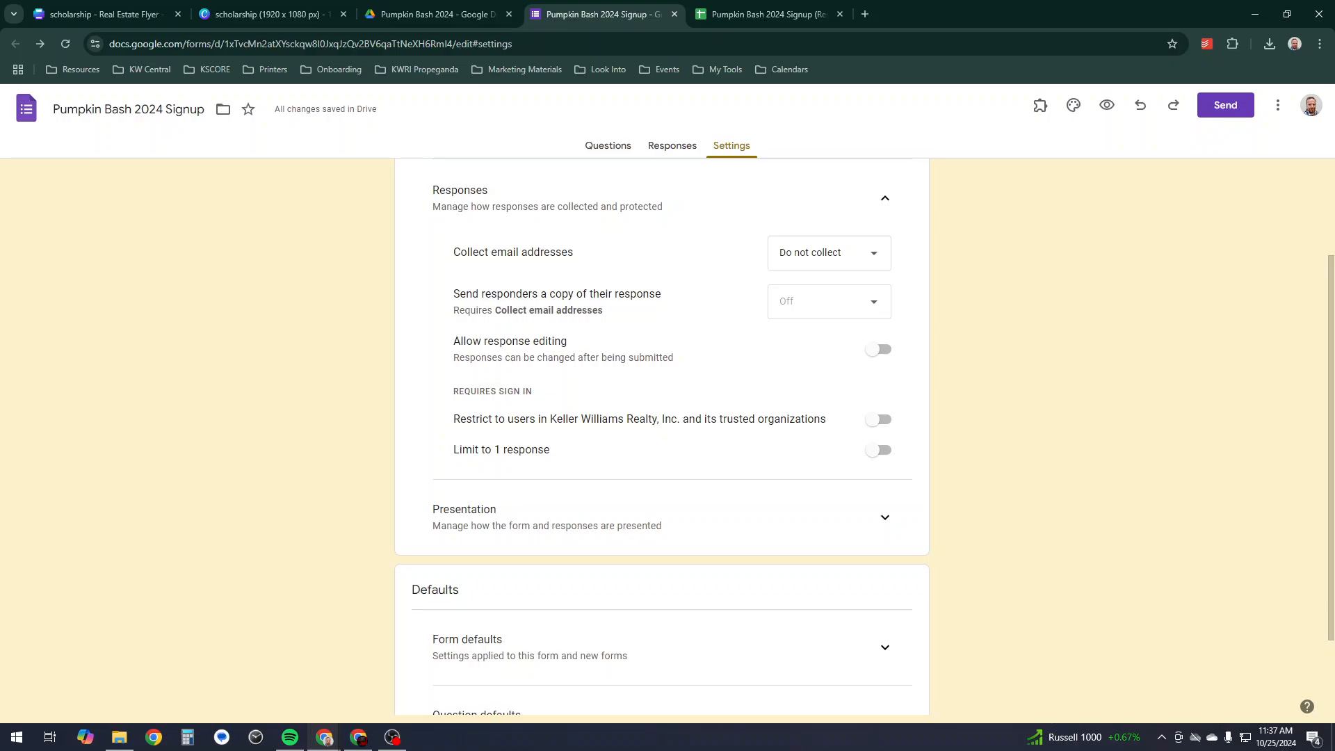
{"action": "scroll", "coordinate": [662, 436], "scroll_direction": "up", "scroll_amount": 2}
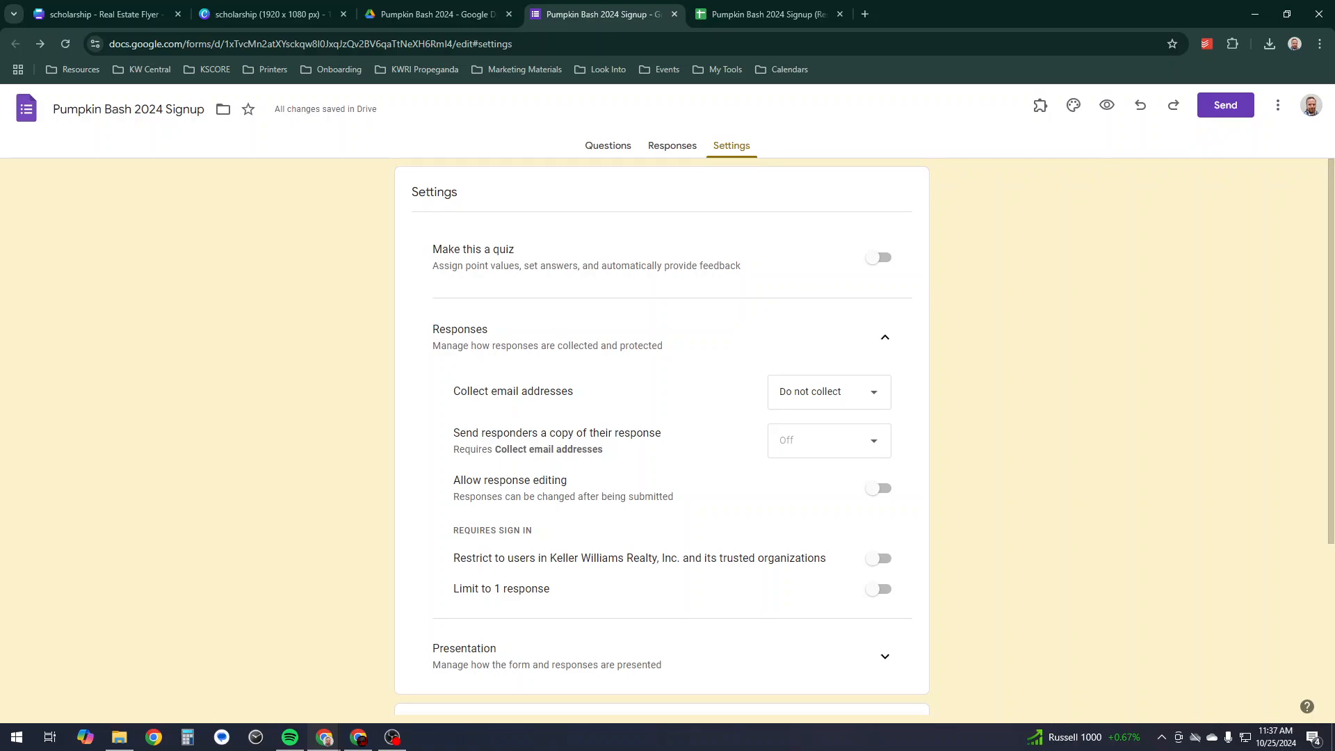
{"action": "scroll", "coordinate": [662, 437], "scroll_direction": "down", "scroll_amount": 3}
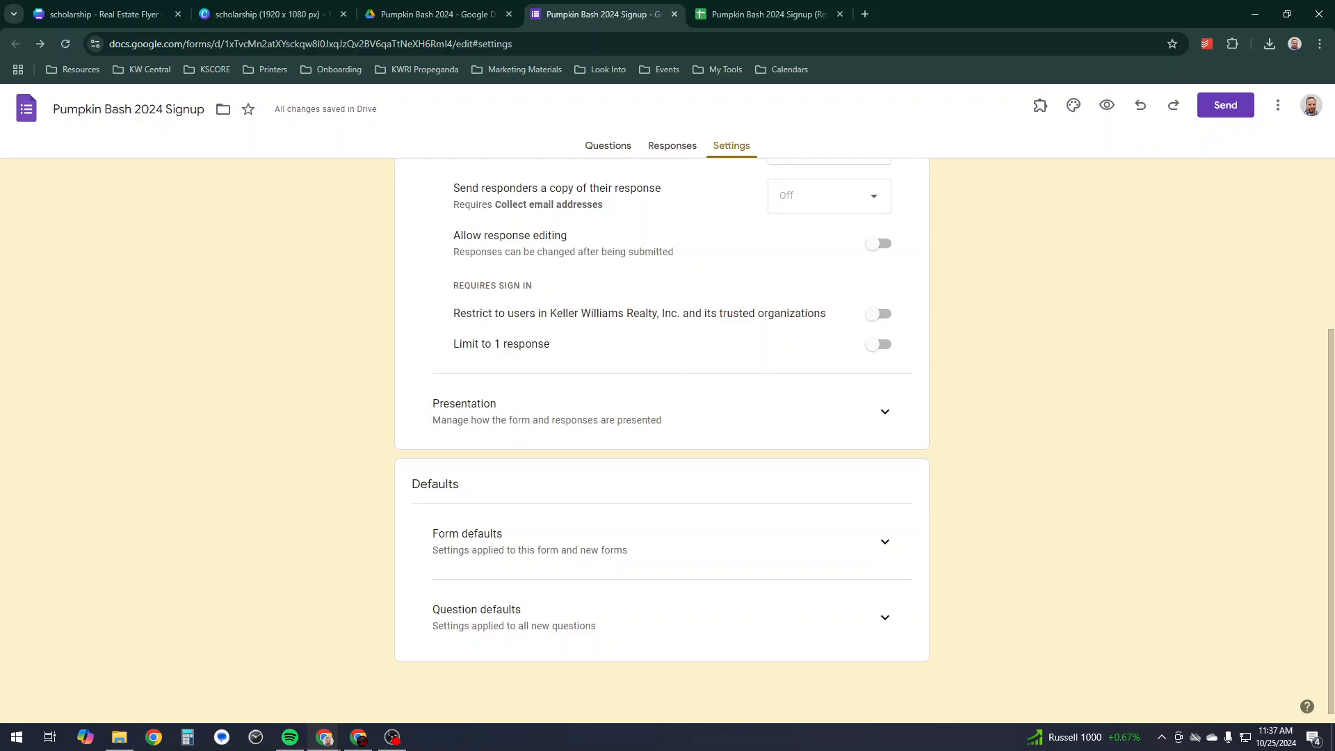
{"action": "scroll", "coordinate": [661, 436], "scroll_direction": "up", "scroll_amount": 3}
- Copy the form's shortened link from the Send dialog
{"action": "left_click", "coordinate": [672, 145]}
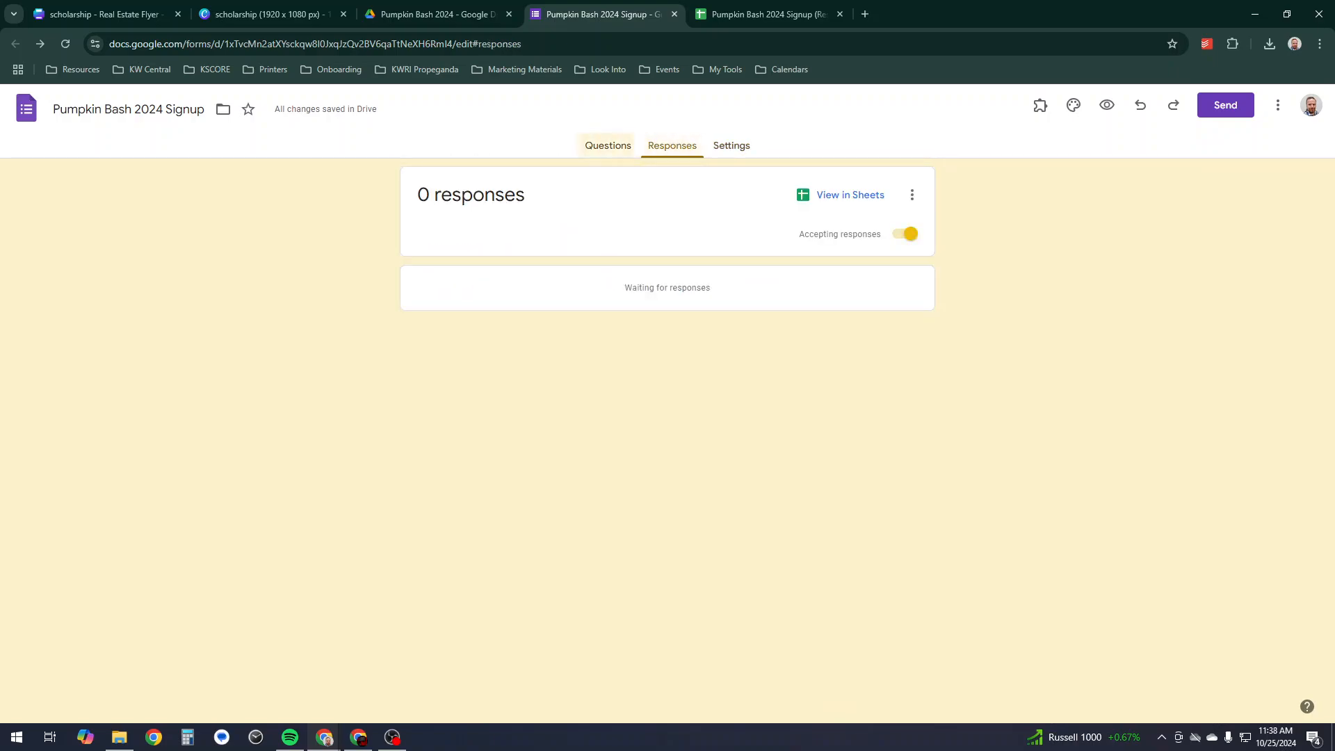
{"action": "left_click", "coordinate": [608, 145]}
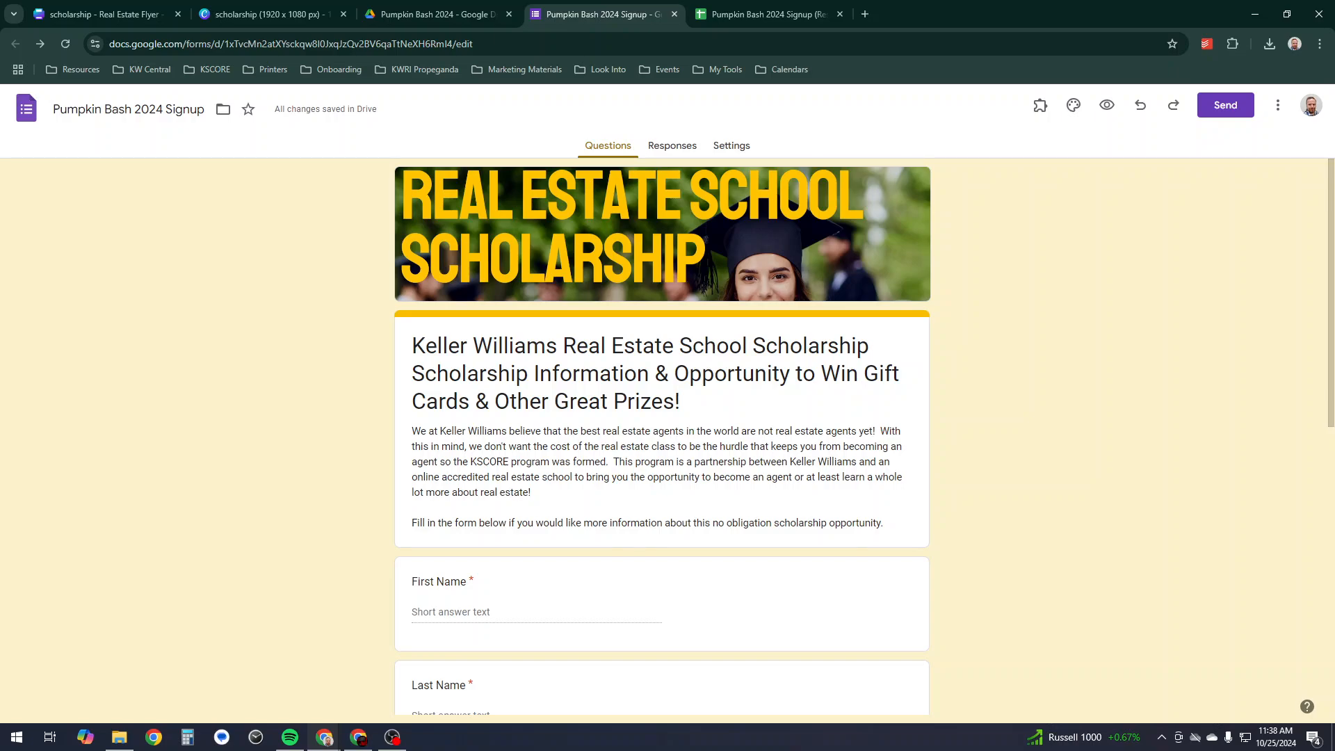
{"action": "left_click", "coordinate": [672, 146]}
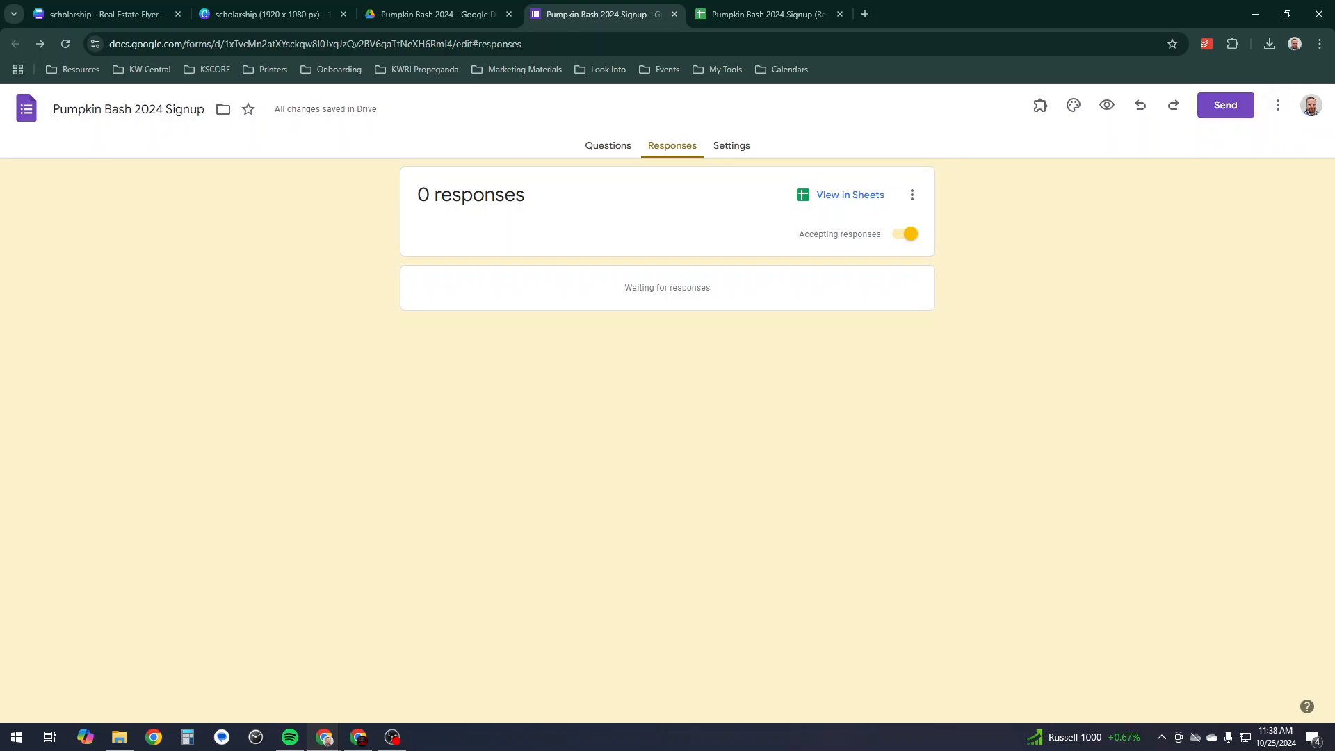
{"action": "left_click", "coordinate": [1225, 105]}
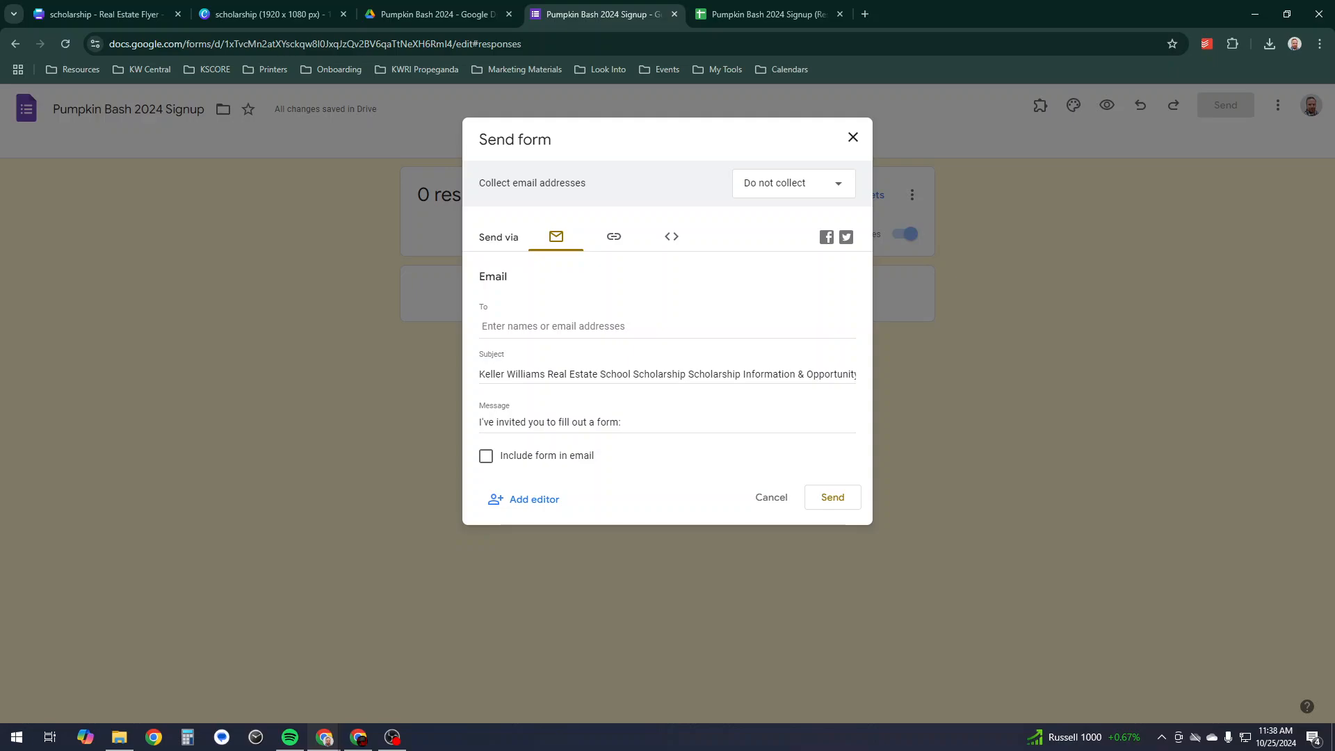
{"action": "left_click", "coordinate": [613, 237]}
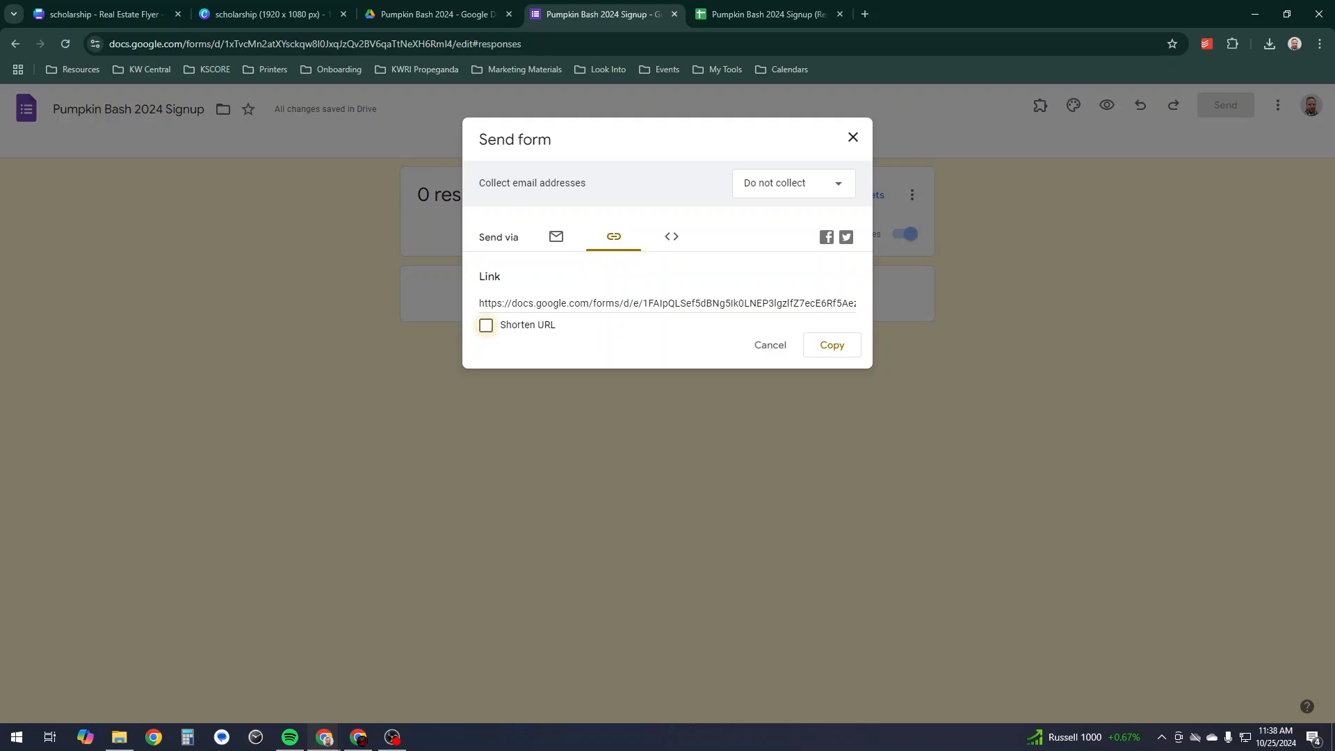
{"action": "left_click", "coordinate": [486, 324]}
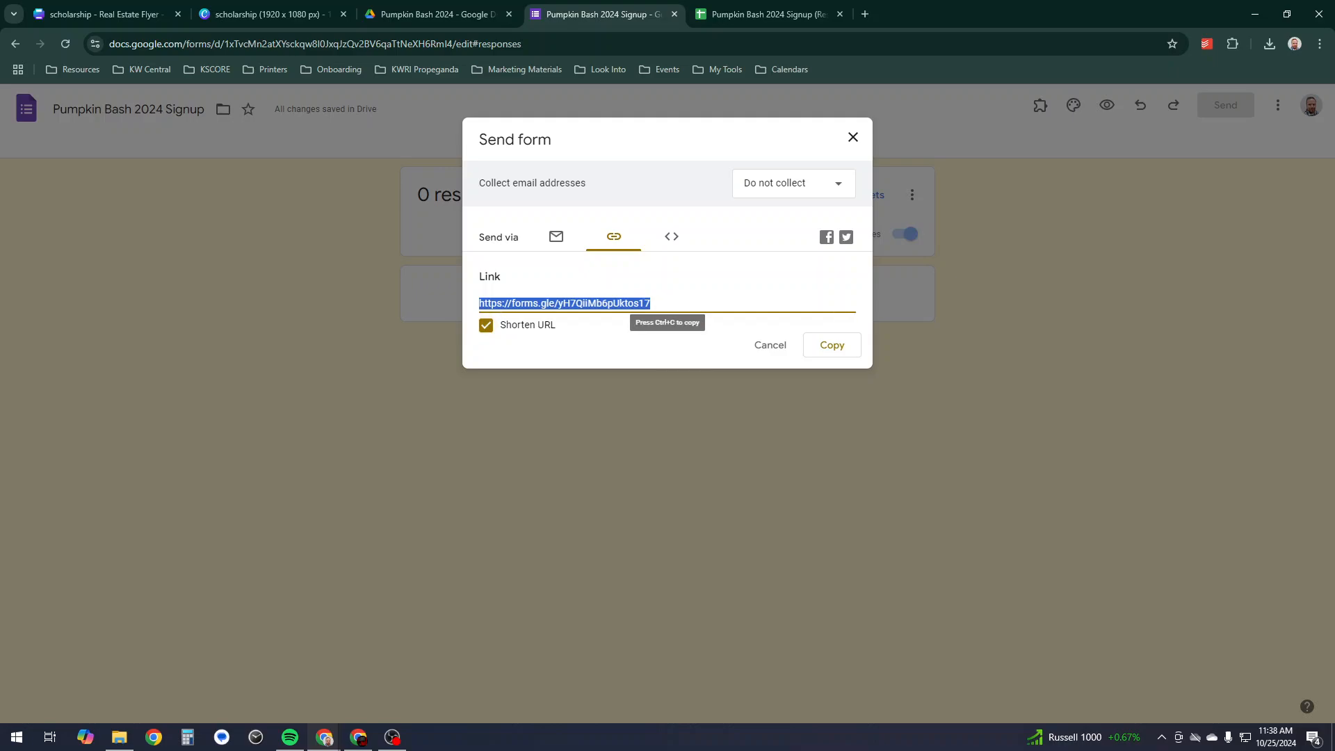
{"action": "left_click", "coordinate": [832, 345]}
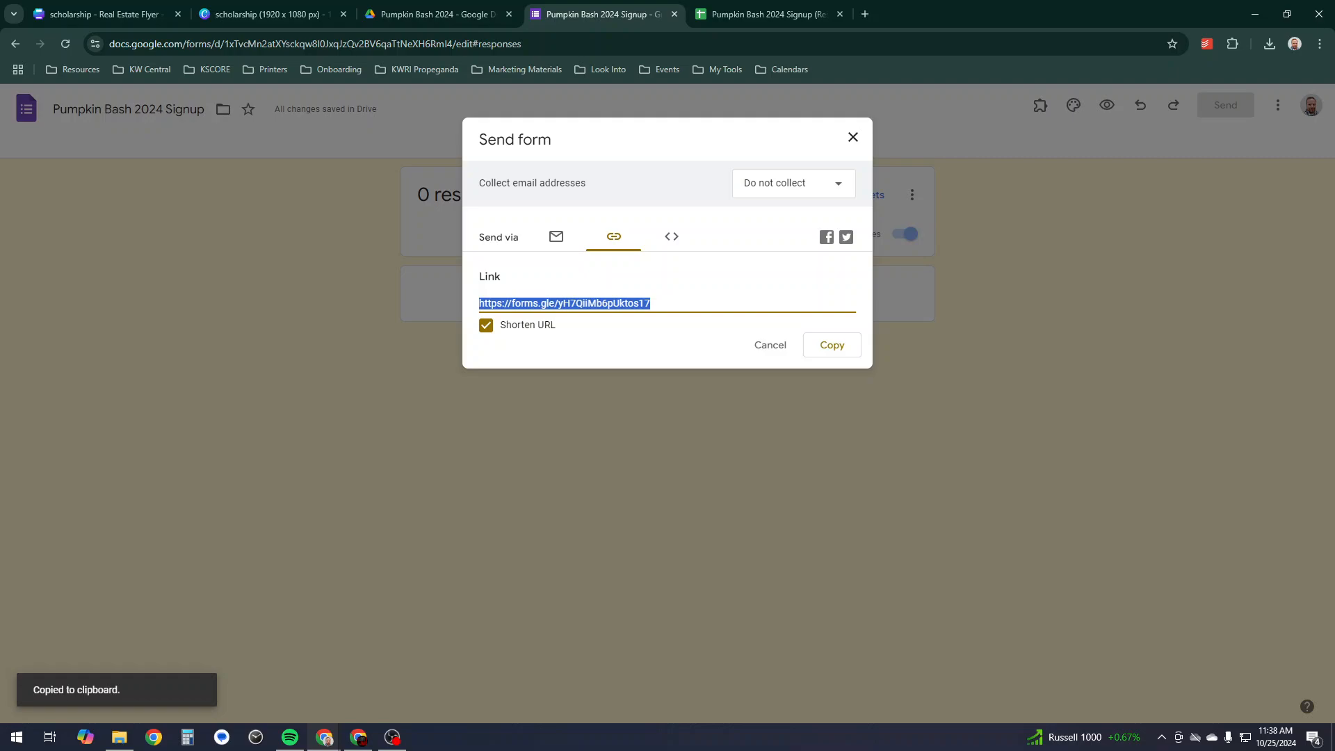
{"action": "left_click", "coordinate": [1319, 43]}
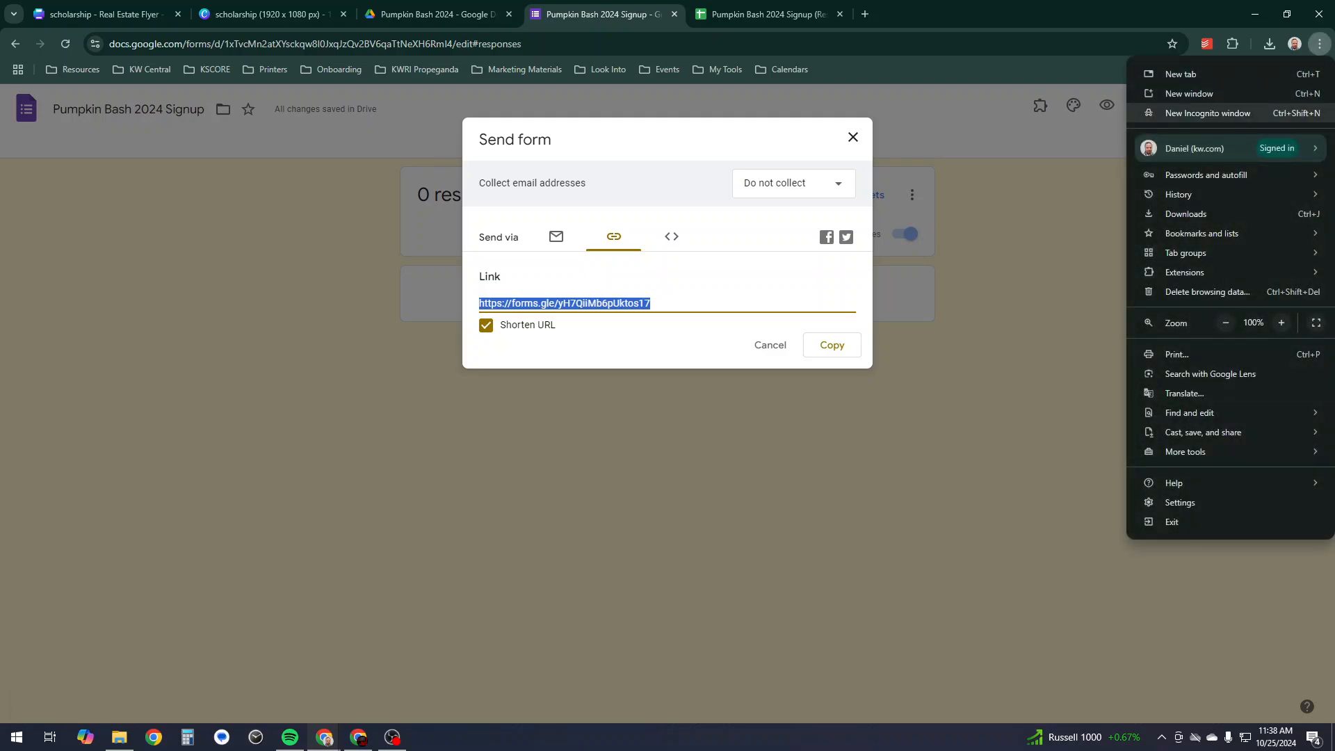
- Load the copied form link in a new incognito window
{"action": "left_click", "coordinate": [1208, 113]}
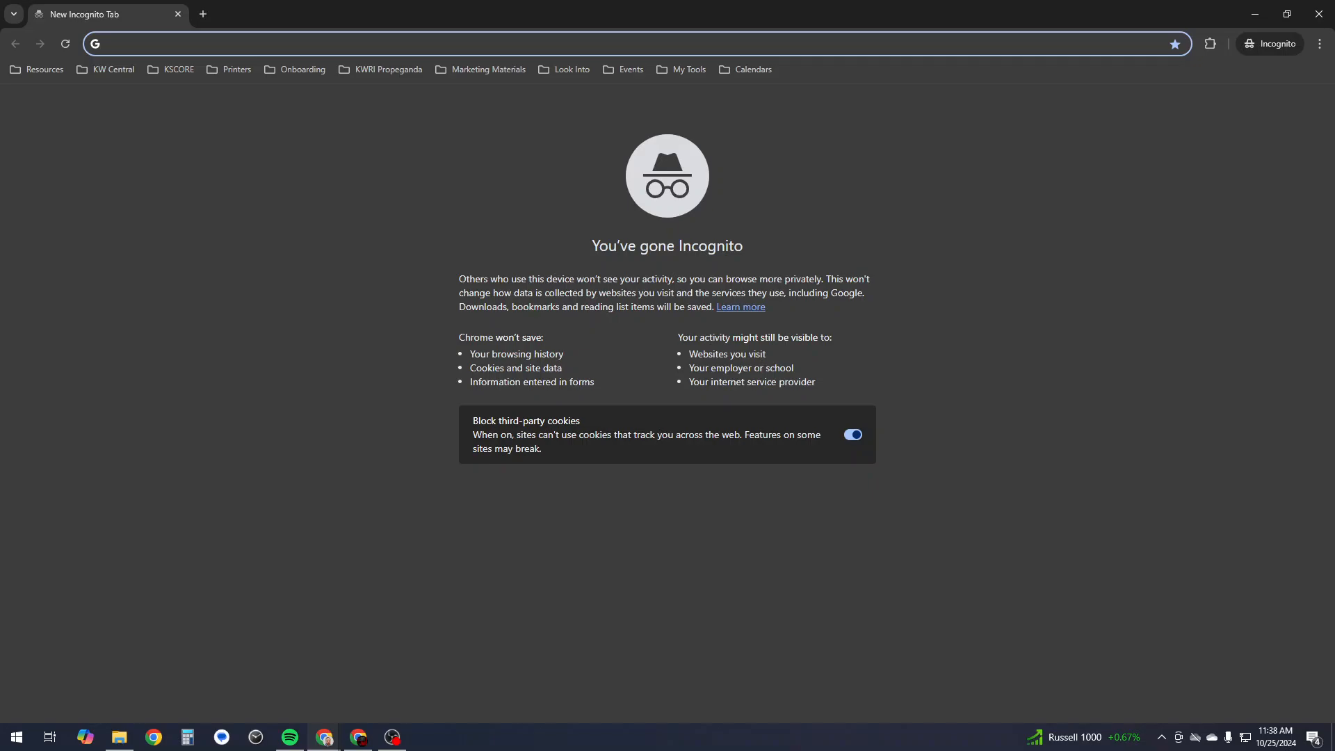
{"action": "key", "text": "ctrl+v"}
{"action": "key", "text": "Return"}
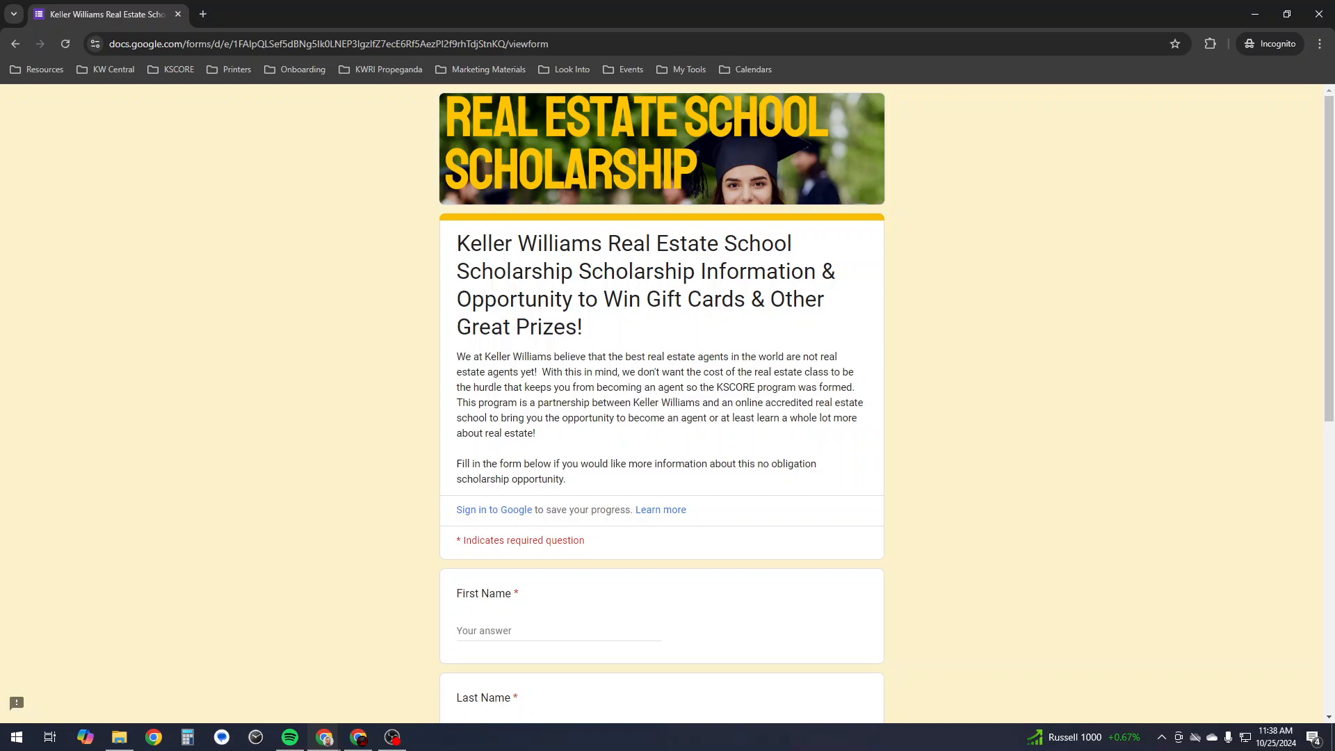
{"action": "scroll", "coordinate": [661, 404], "scroll_direction": "down", "scroll_amount": 8}
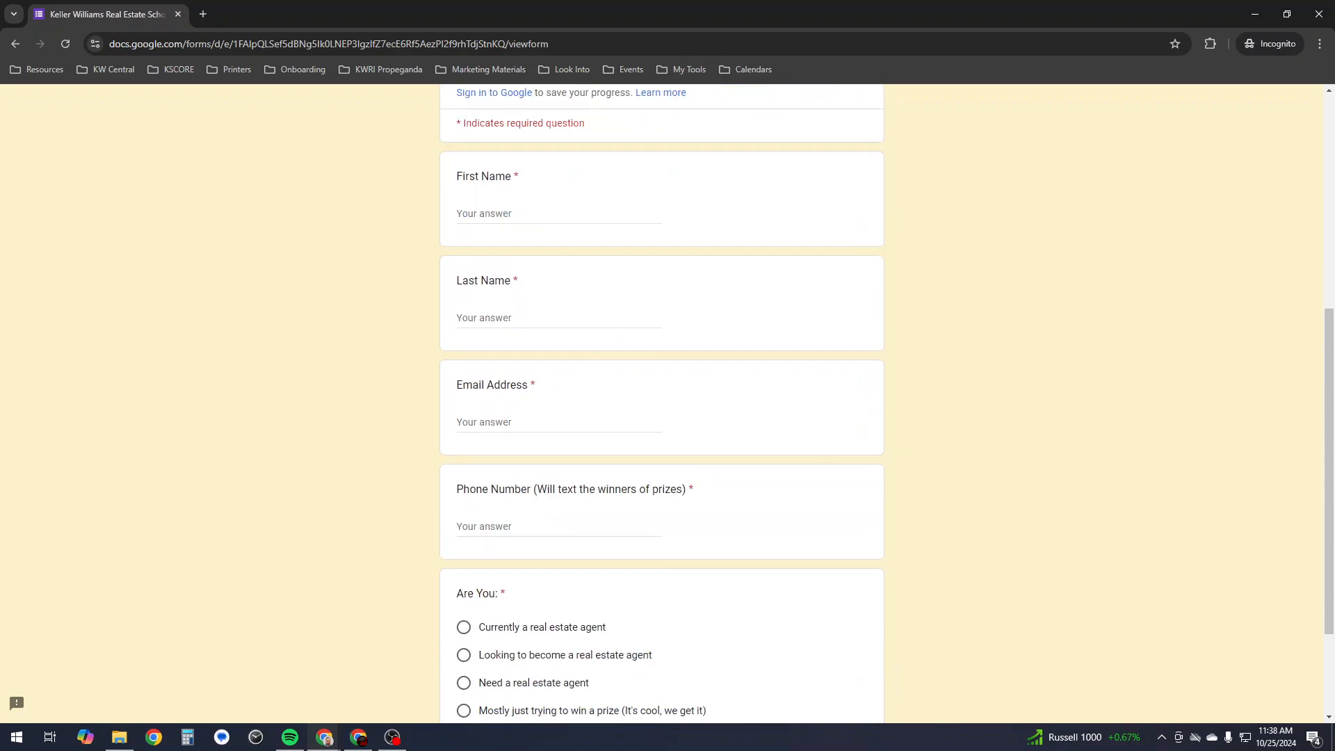
{"action": "scroll", "coordinate": [661, 403], "scroll_direction": "up", "scroll_amount": 7}
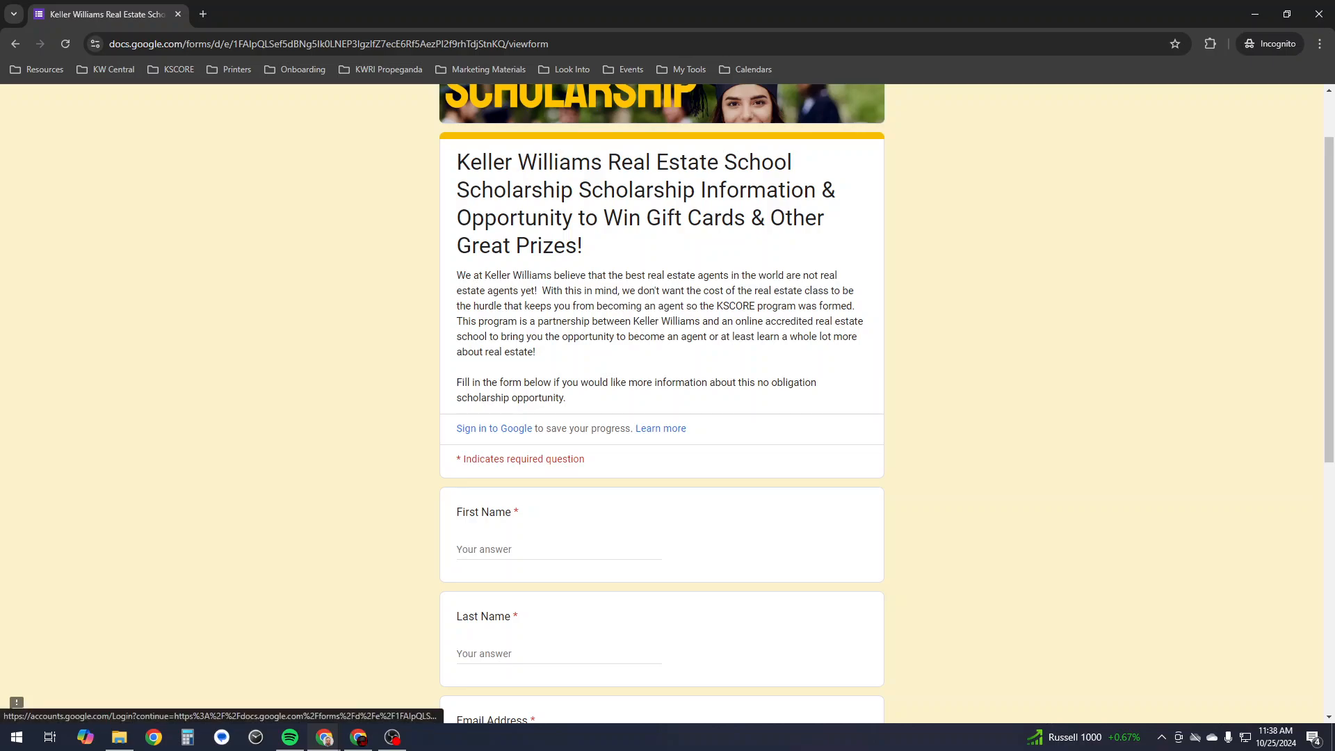
{"action": "scroll", "coordinate": [662, 404], "scroll_direction": "down", "scroll_amount": 5}
{"action": "scroll", "coordinate": [662, 403], "scroll_direction": "down", "scroll_amount": 2}
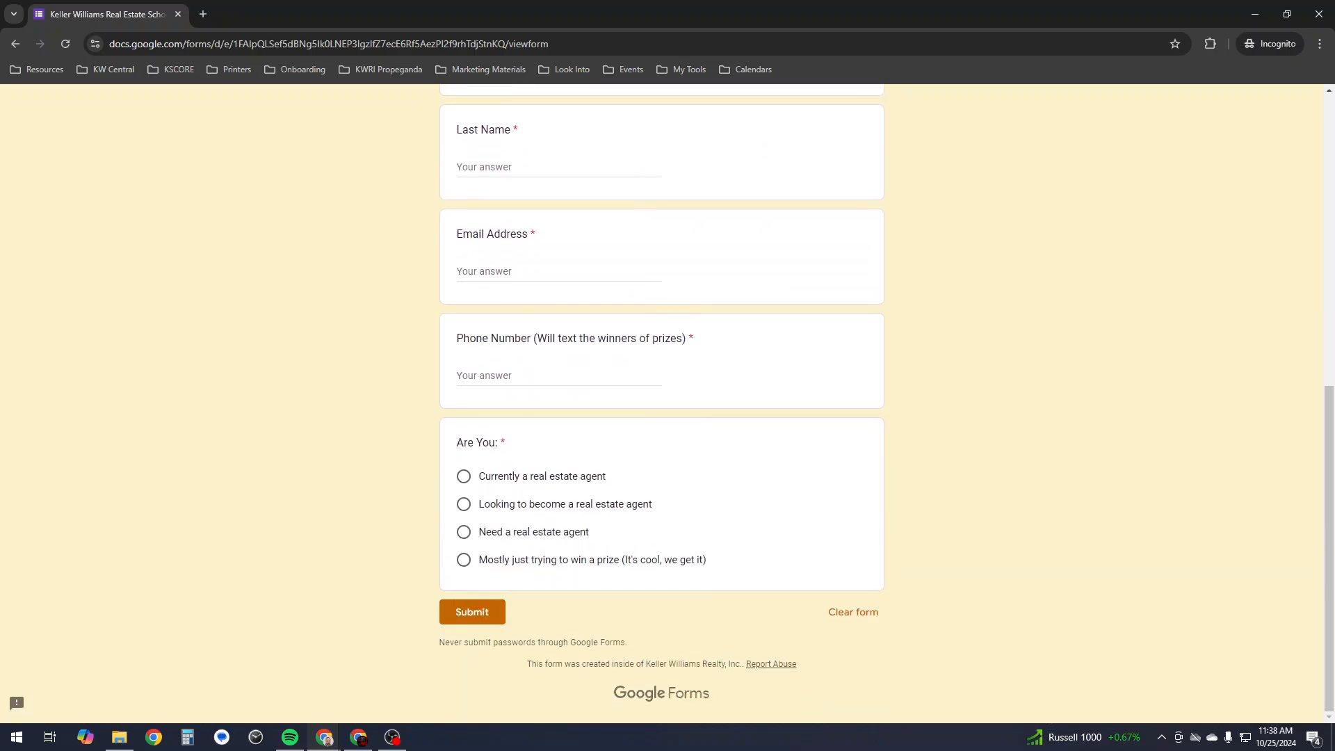
{"action": "scroll", "coordinate": [662, 403], "scroll_direction": "up", "scroll_amount": 7}
{"action": "scroll", "coordinate": [661, 403], "scroll_direction": "down", "scroll_amount": 3}
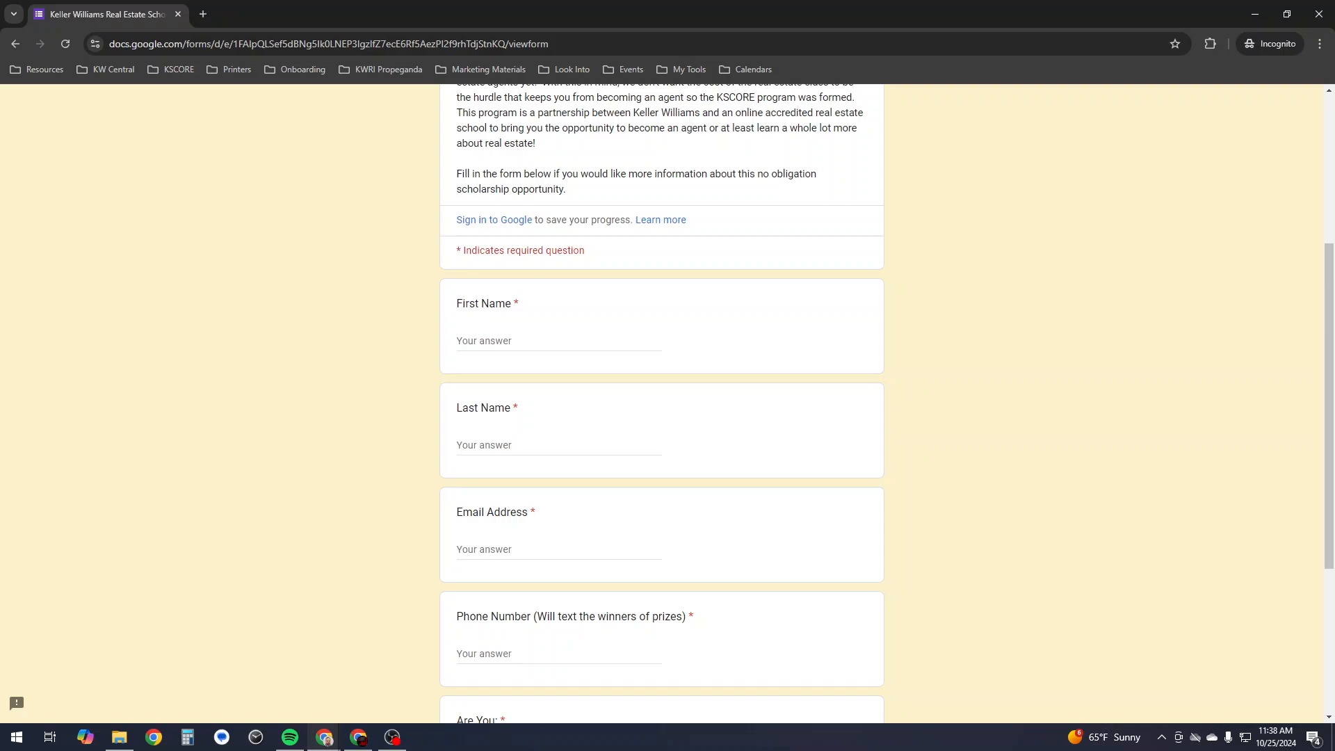
- Submit a test response with 'Test' in every field and the win-a-prize option, then close the window
{"action": "left_click", "coordinate": [486, 341]}
{"action": "type", "text": "Test"}
{"action": "key", "text": "Tab"}
{"action": "type", "text": "Test"}
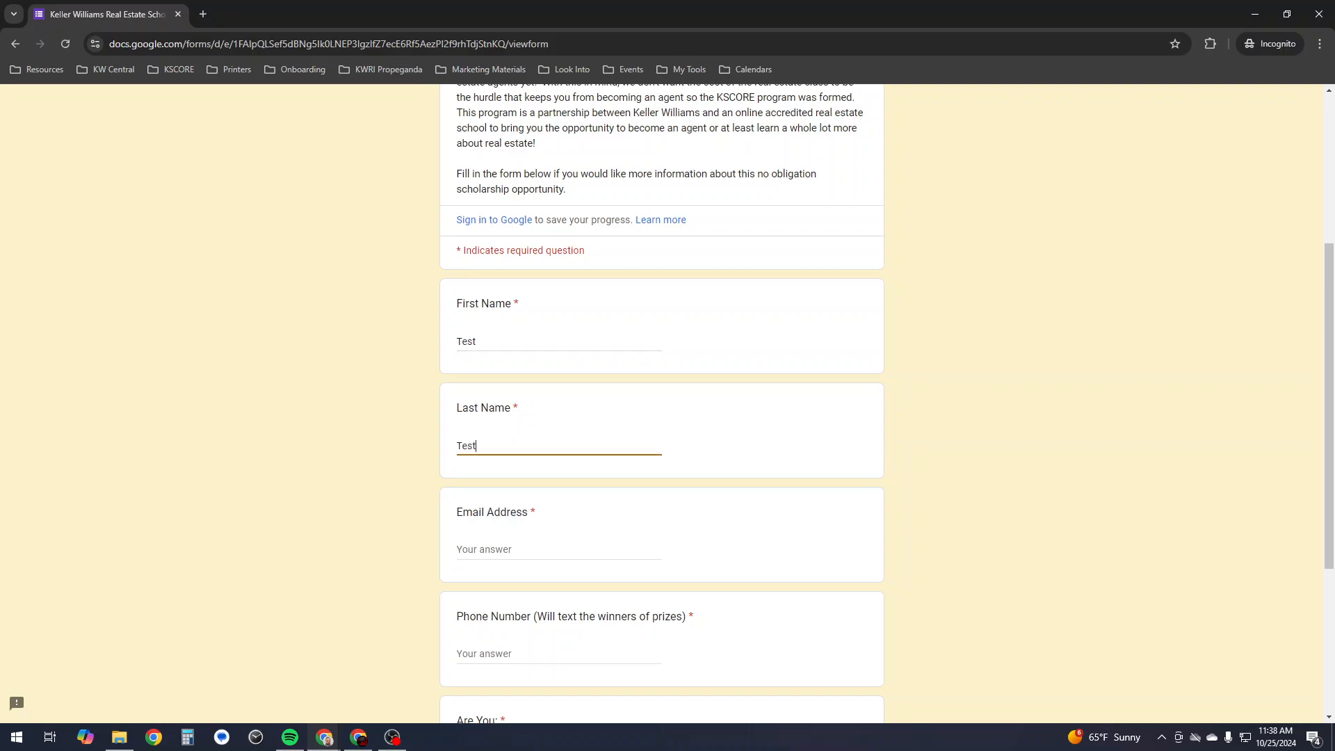
{"action": "key", "text": "Tab"}
{"action": "type", "text": "Test"}
{"action": "key", "text": "Tab"}
{"action": "type", "text": "T"}
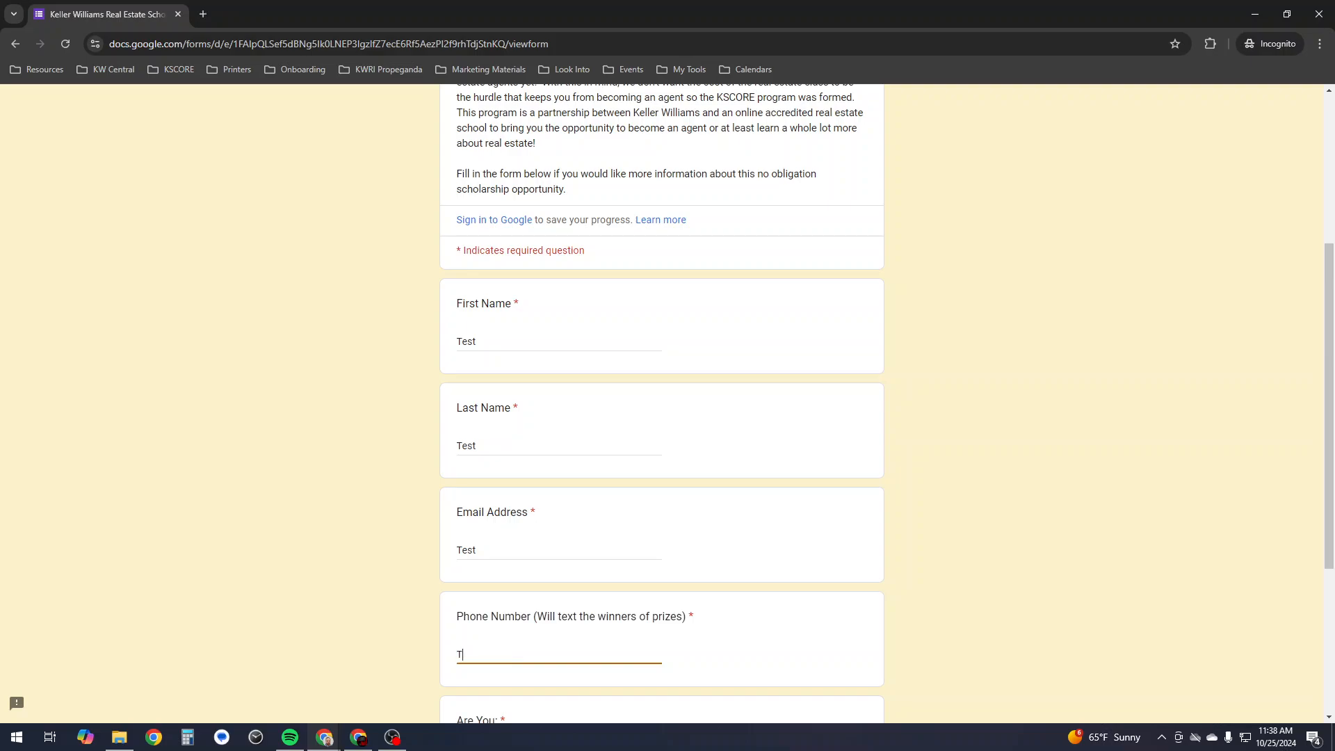
{"action": "type", "text": "est"}
{"action": "key", "text": "Tab"}
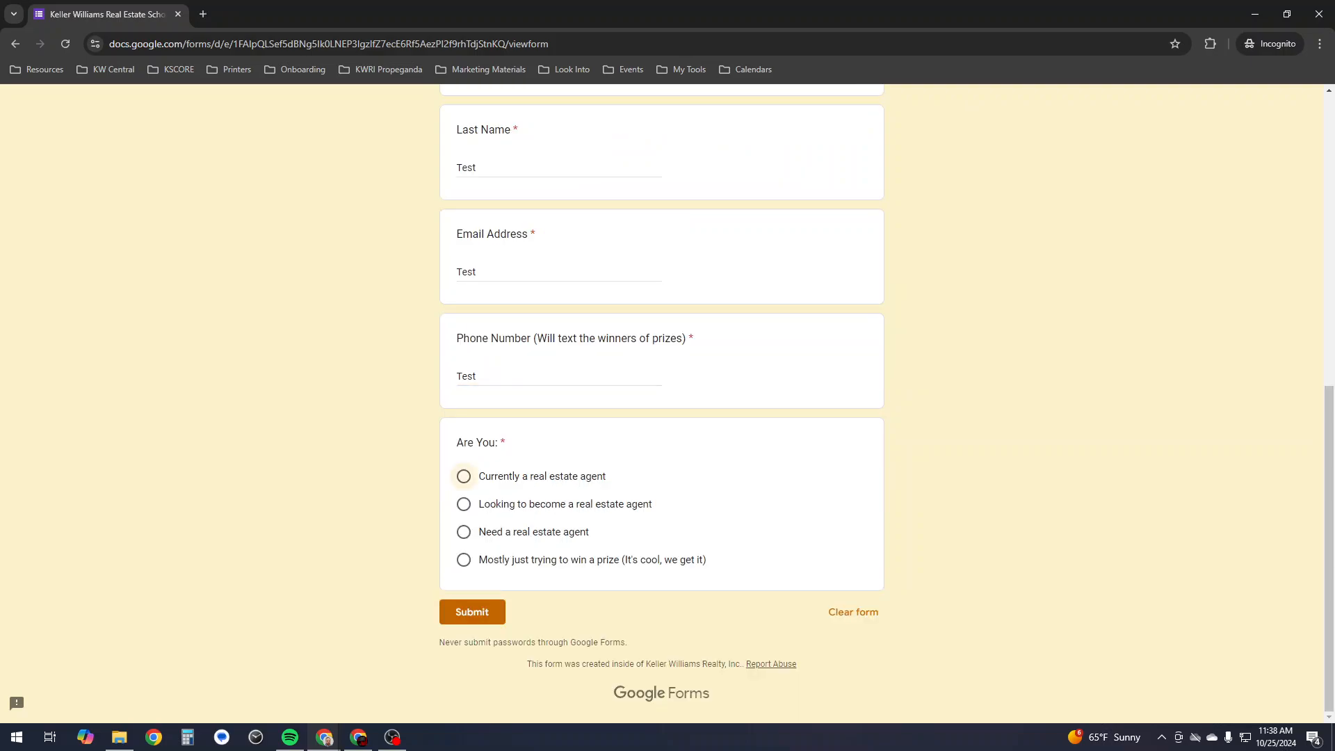
{"action": "left_click", "coordinate": [464, 560]}
{"action": "left_click", "coordinate": [472, 612]}
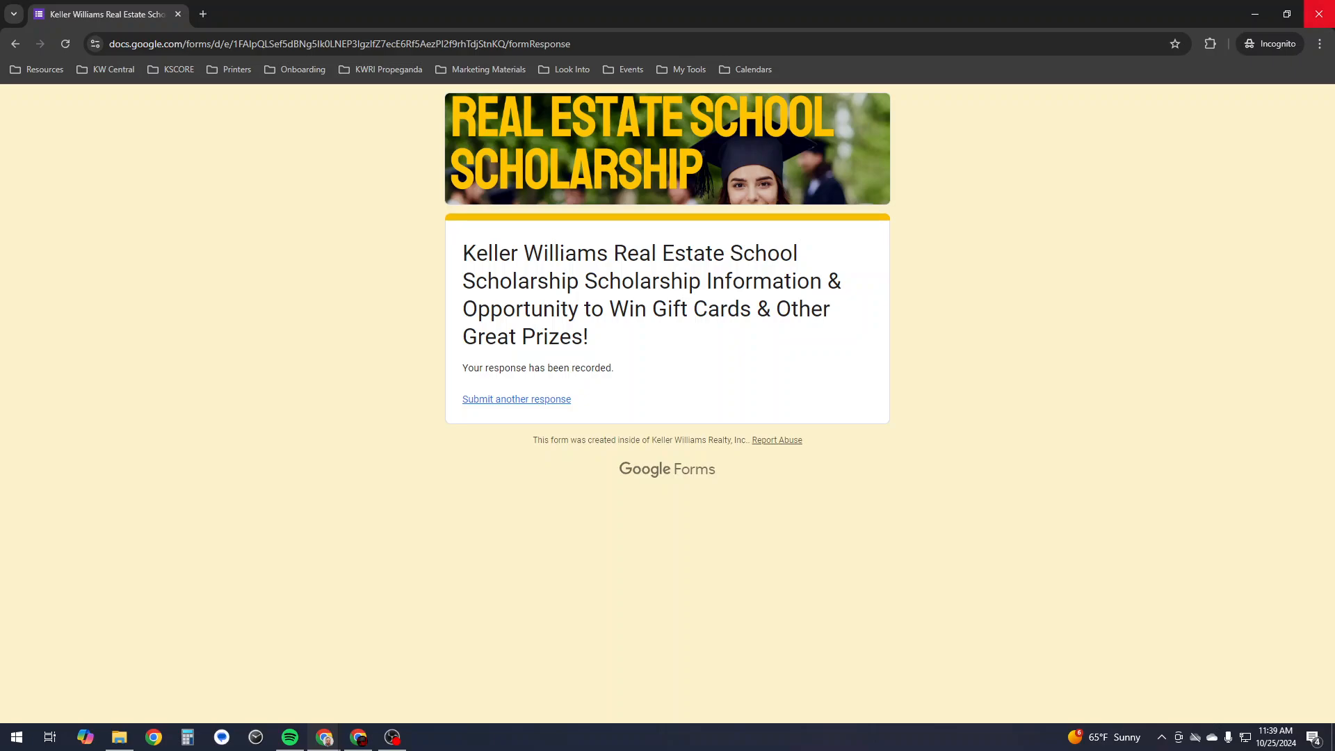
{"action": "left_click", "coordinate": [1319, 14]}
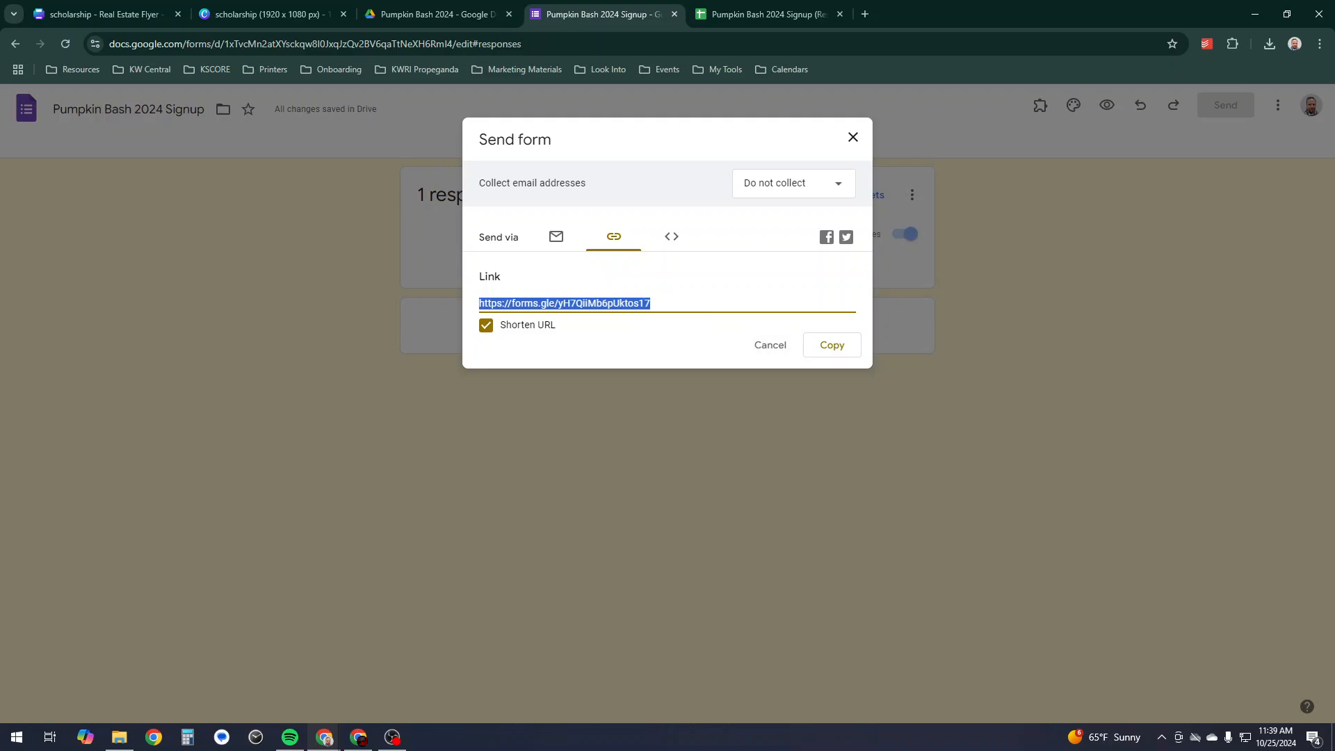
- Dismiss the Send form dialog and switch to the Pumpkin Bash 2024 Signup (Responses) spreadsheet
{"action": "key", "text": "Escape"}
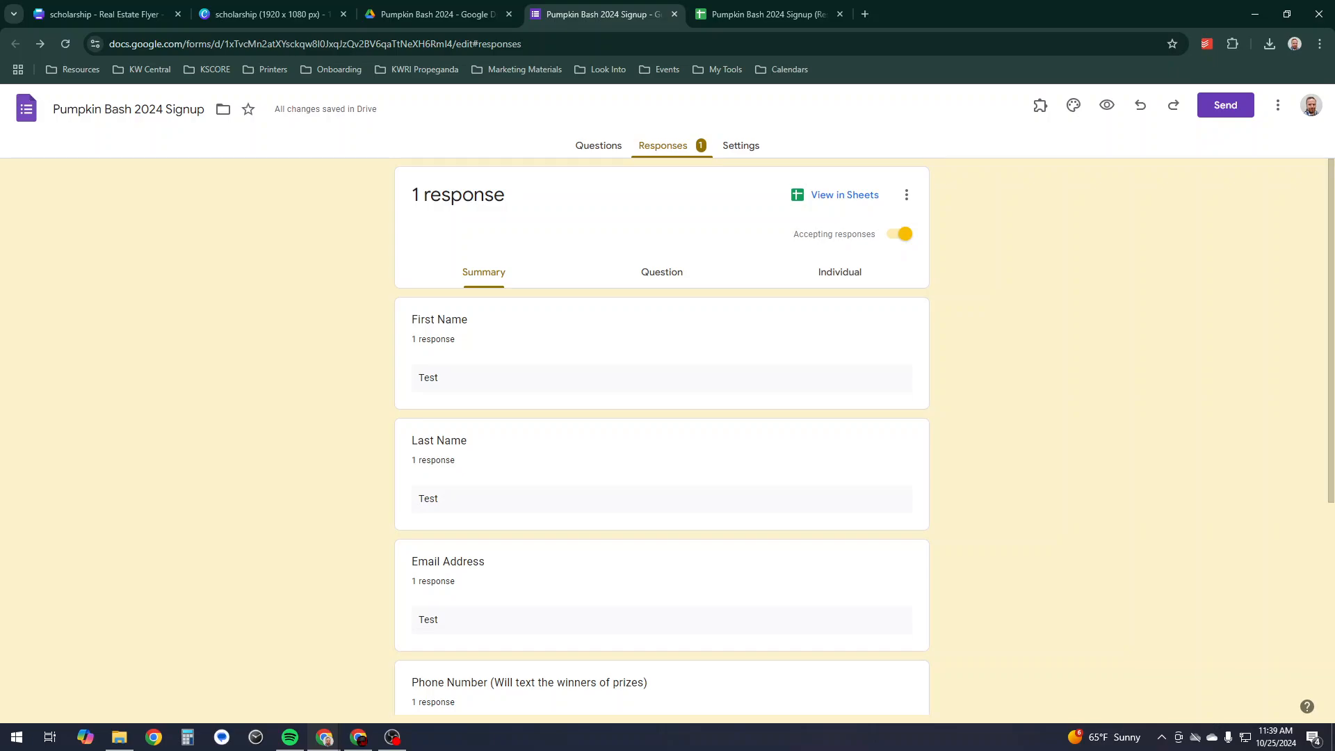
{"action": "key", "text": "ctrl+Tab"}
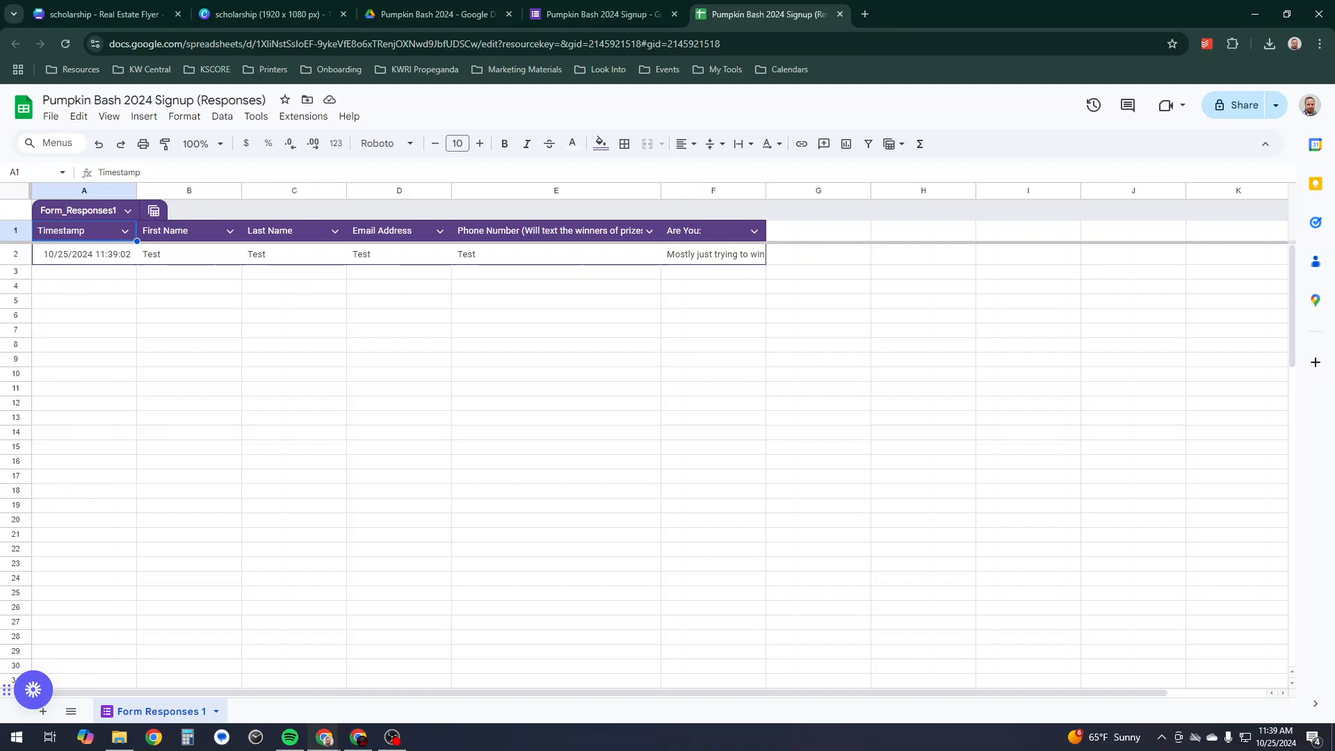
- Delete row 2 holding the Test response from the responses sheet, then return to the signup form
{"action": "left_click", "coordinate": [16, 254]}
{"action": "right_click", "coordinate": [15, 254]}
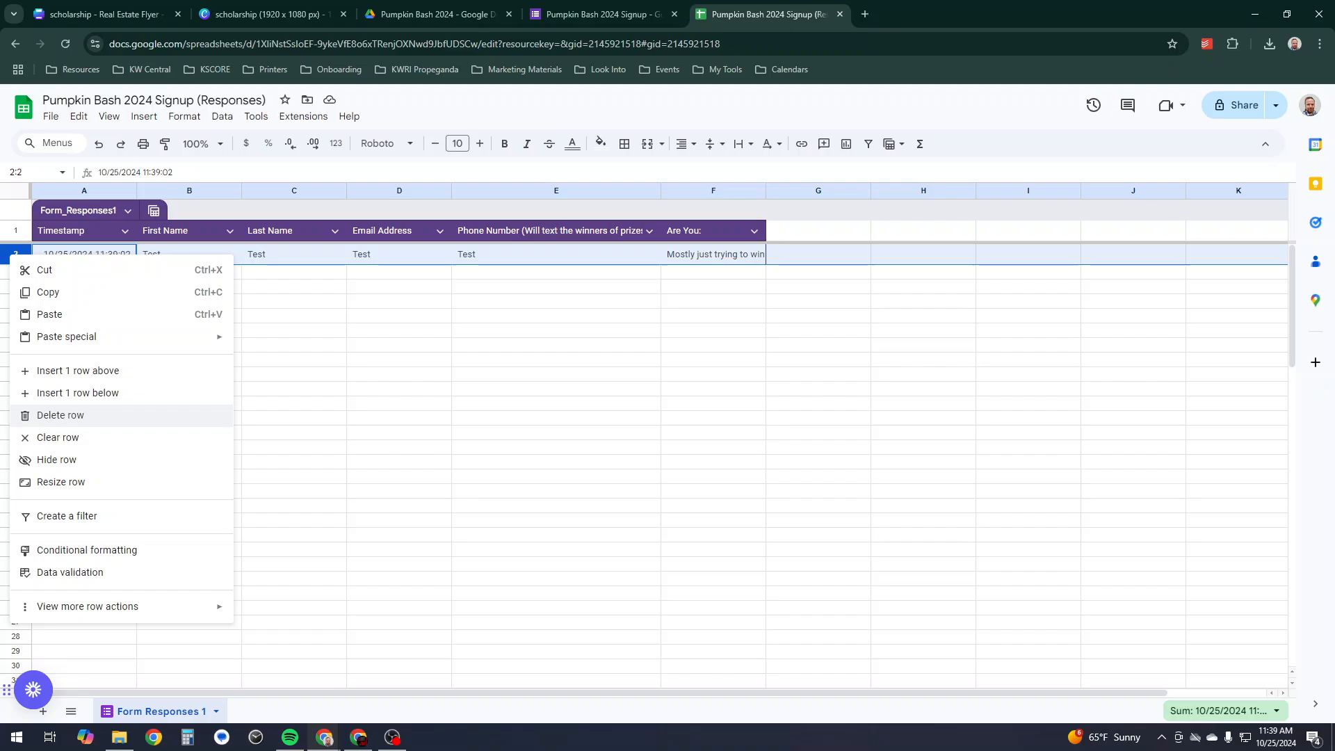
{"action": "left_click", "coordinate": [400, 358]}
{"action": "left_click", "coordinate": [23, 255]}
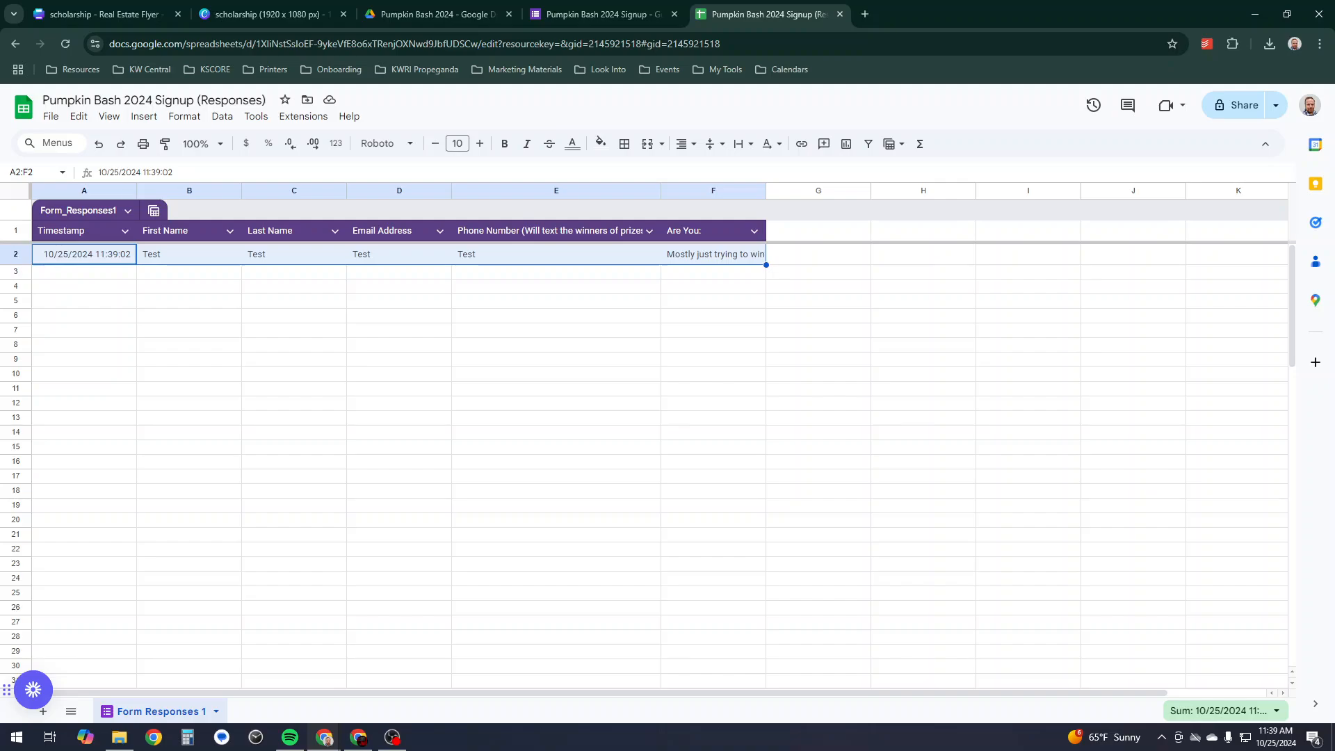
{"action": "left_click", "coordinate": [190, 316]}
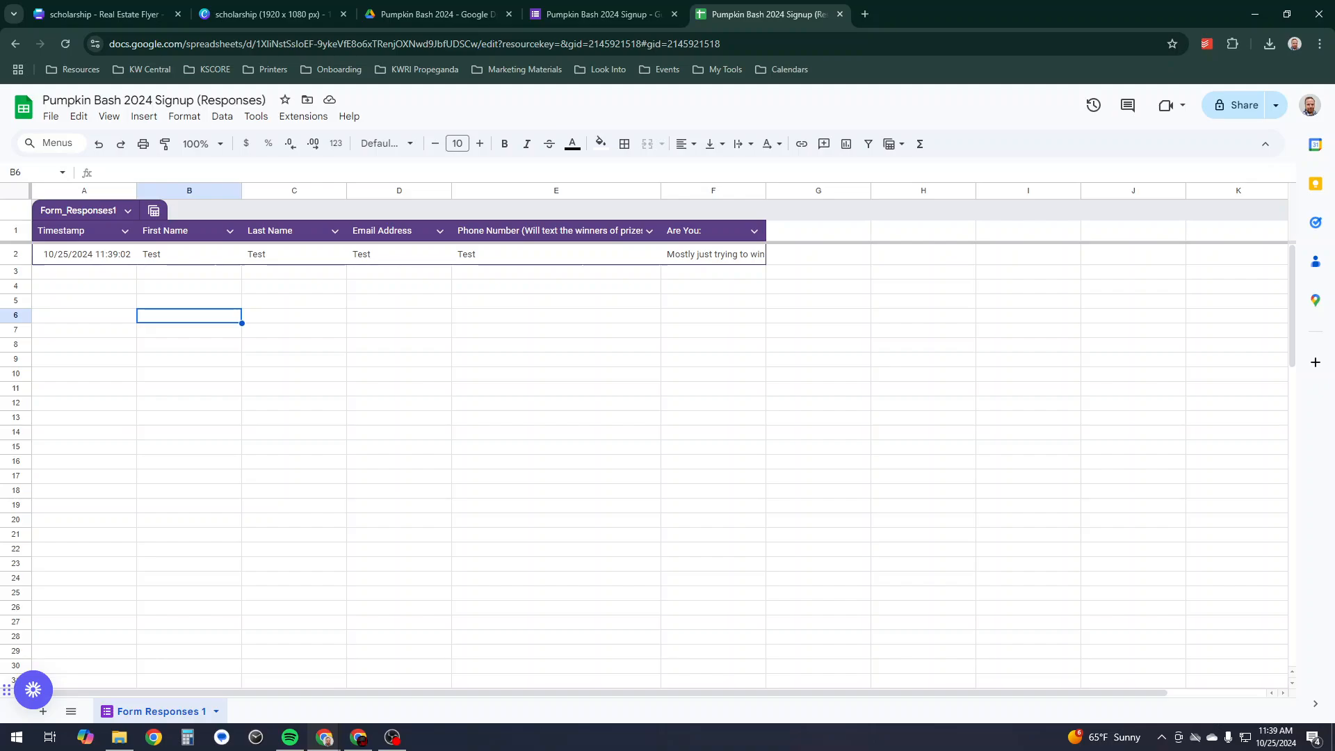
{"action": "left_click", "coordinate": [15, 254]}
{"action": "right_click", "coordinate": [16, 253]}
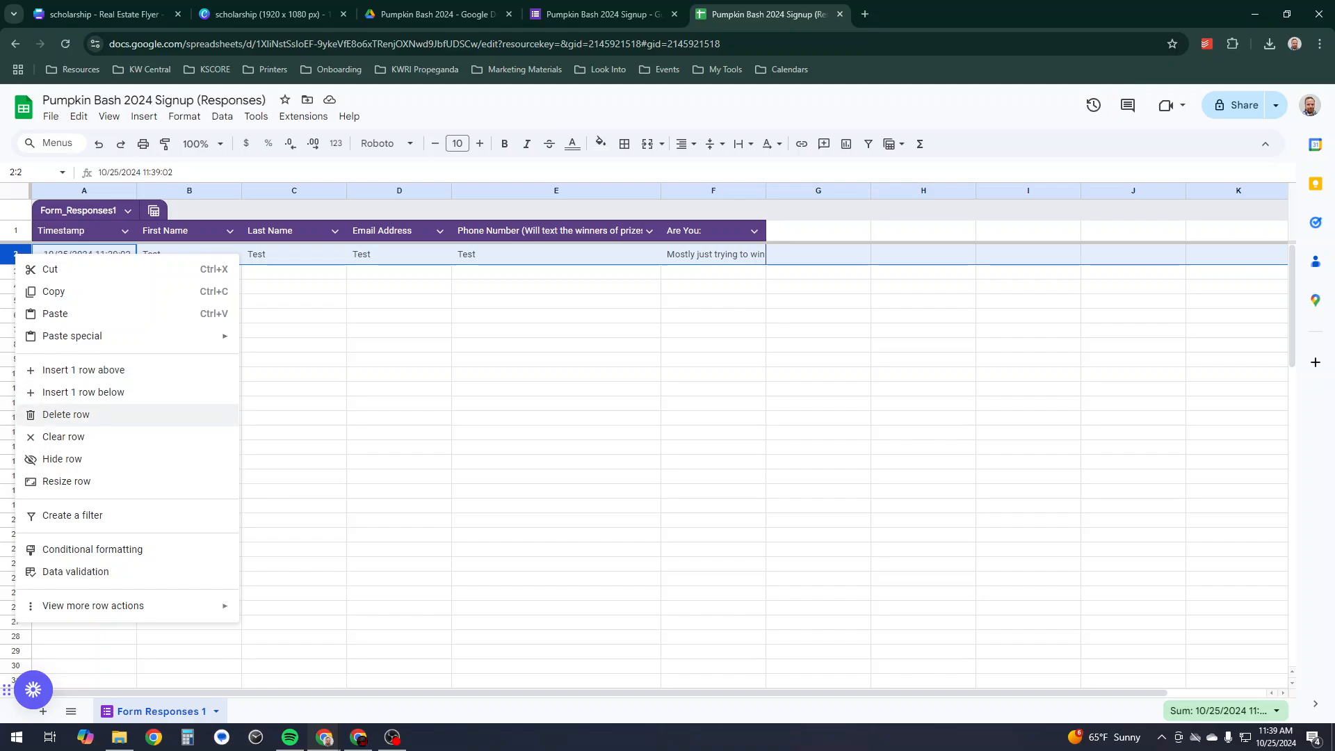
{"action": "left_click", "coordinate": [66, 414]}
{"action": "left_click", "coordinate": [557, 353]}
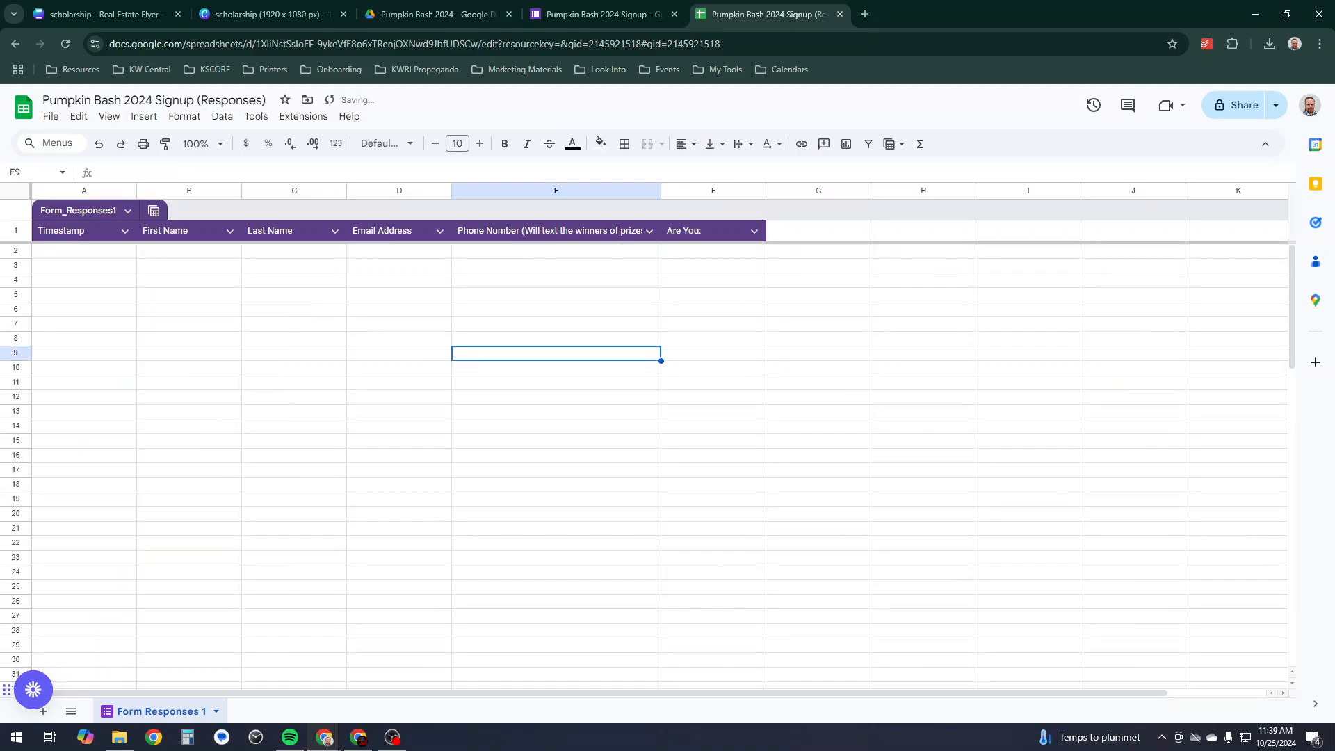
{"action": "left_click", "coordinate": [591, 15]}
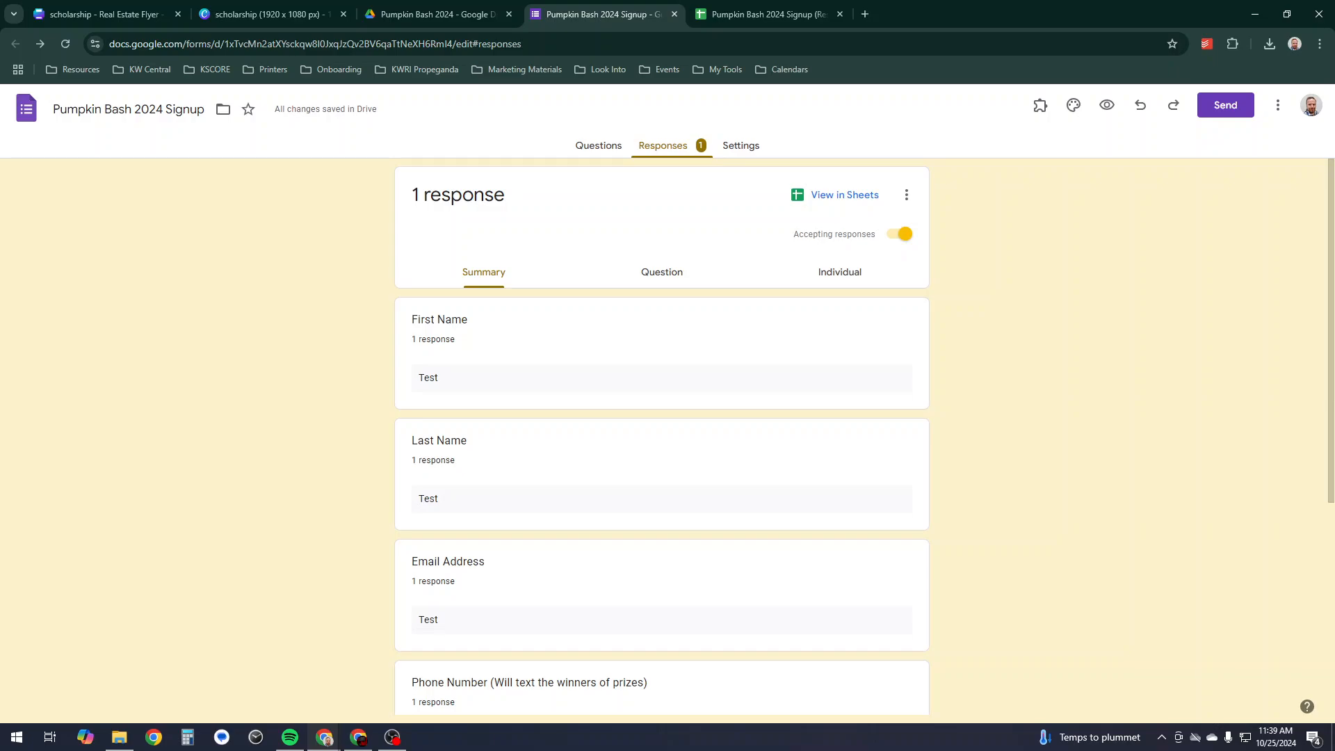
- Delete all of the form's responses, confirming with OK, then go back to the Questions editor
{"action": "scroll", "coordinate": [661, 438], "scroll_direction": "down", "scroll_amount": 5}
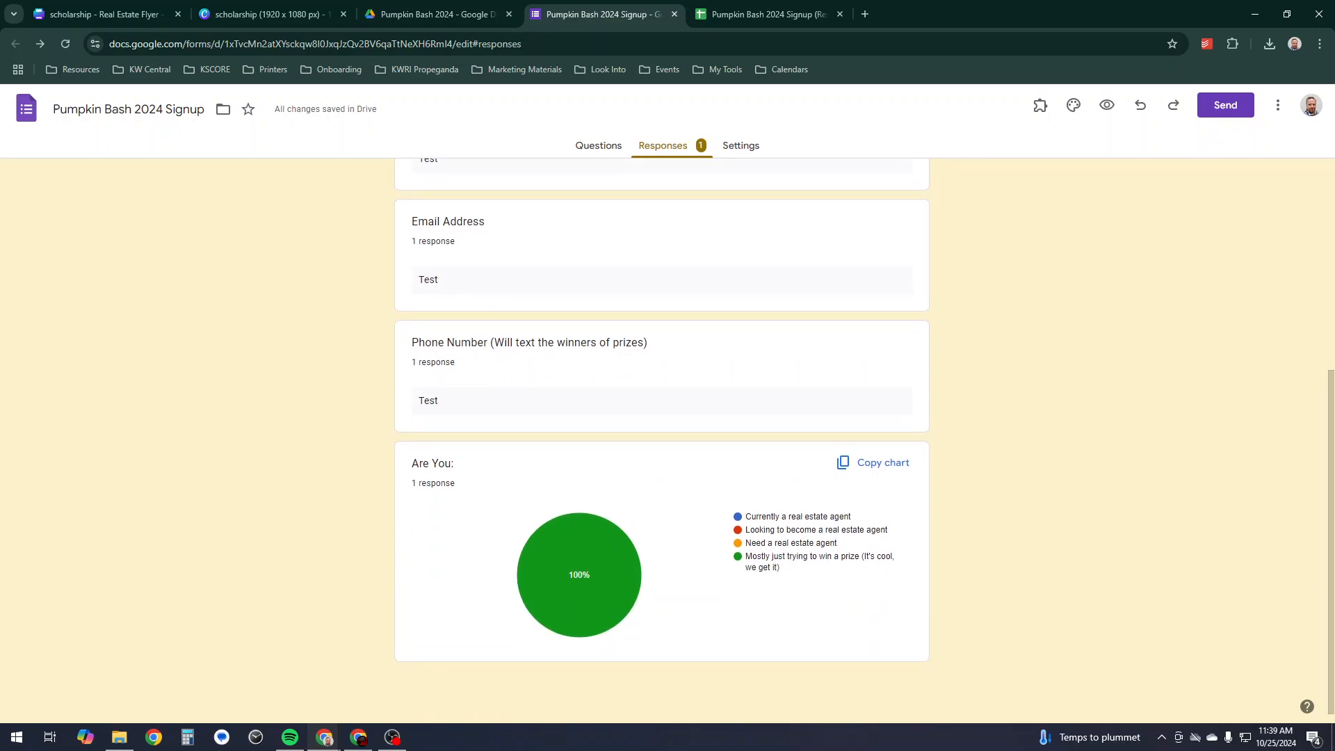
{"action": "scroll", "coordinate": [662, 438], "scroll_direction": "up", "scroll_amount": 5}
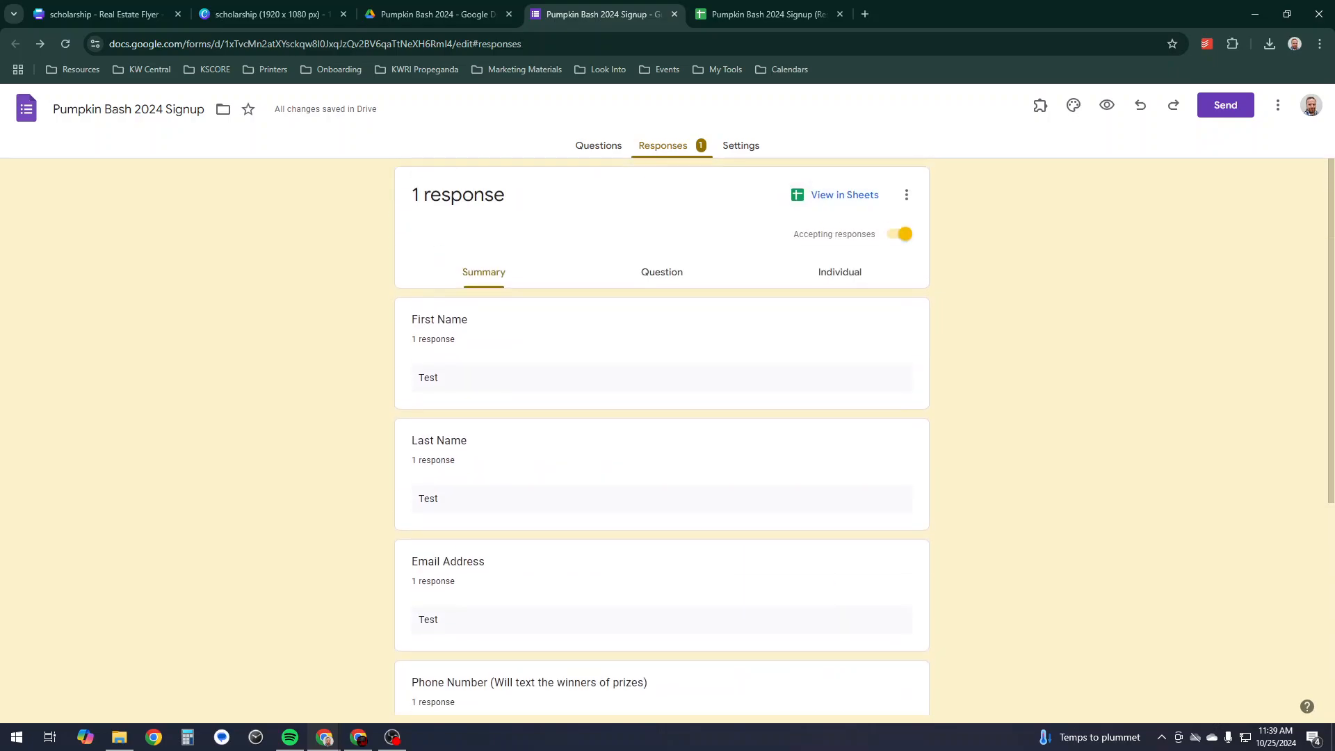
{"action": "left_click", "coordinate": [906, 195]}
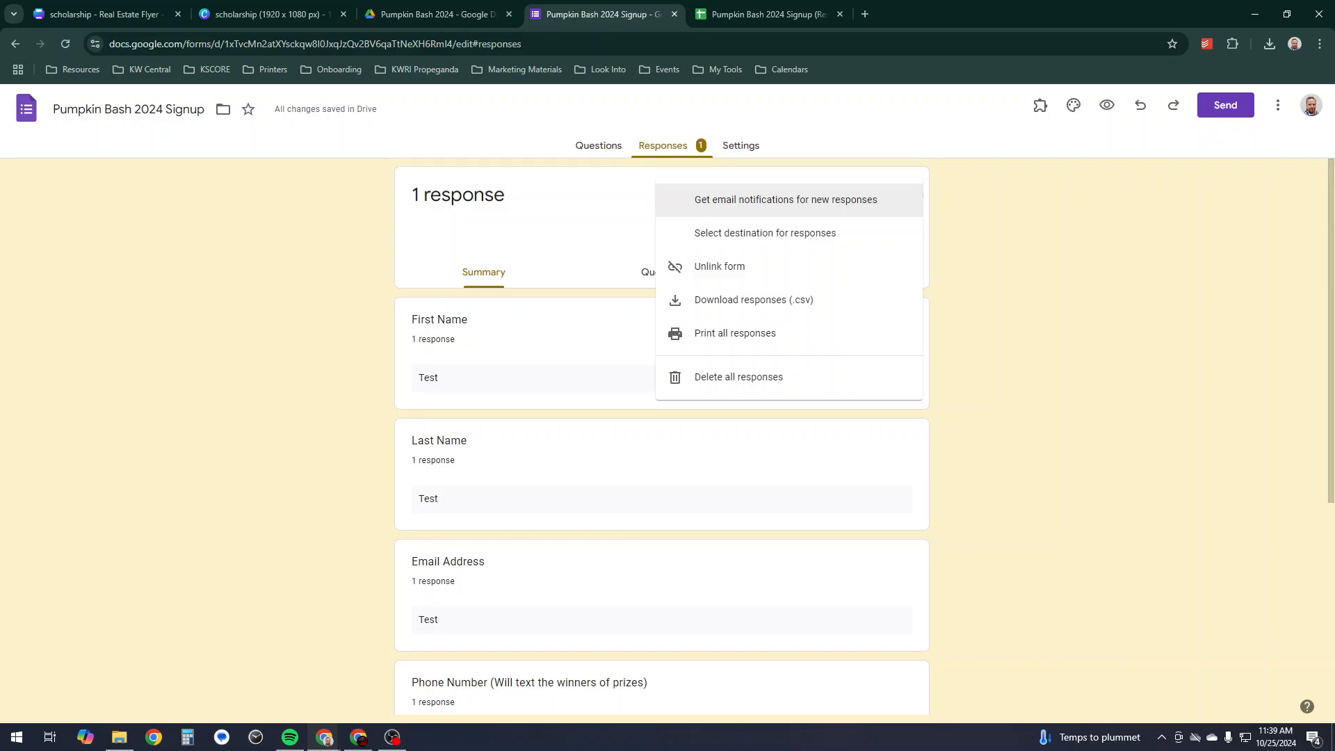
{"action": "left_click", "coordinate": [738, 377]}
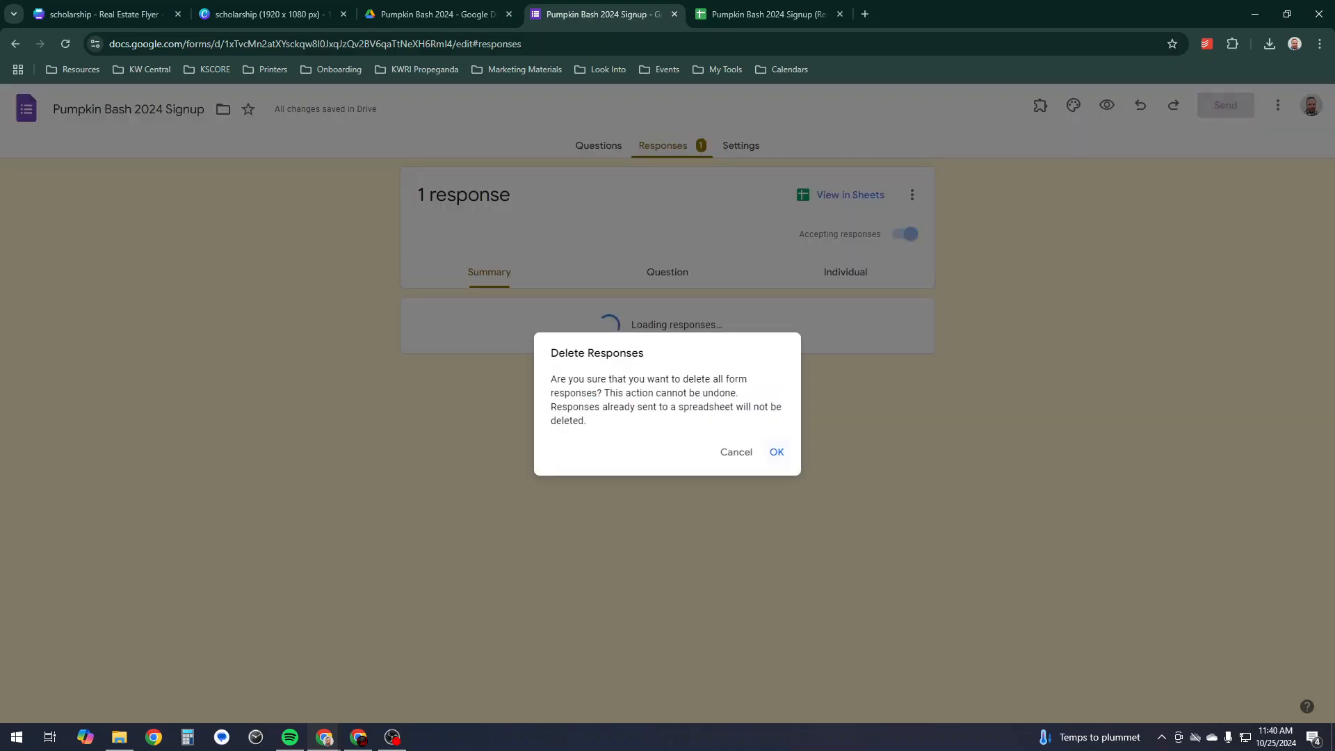
{"action": "left_click", "coordinate": [776, 452]}
{"action": "left_click", "coordinate": [608, 146]}
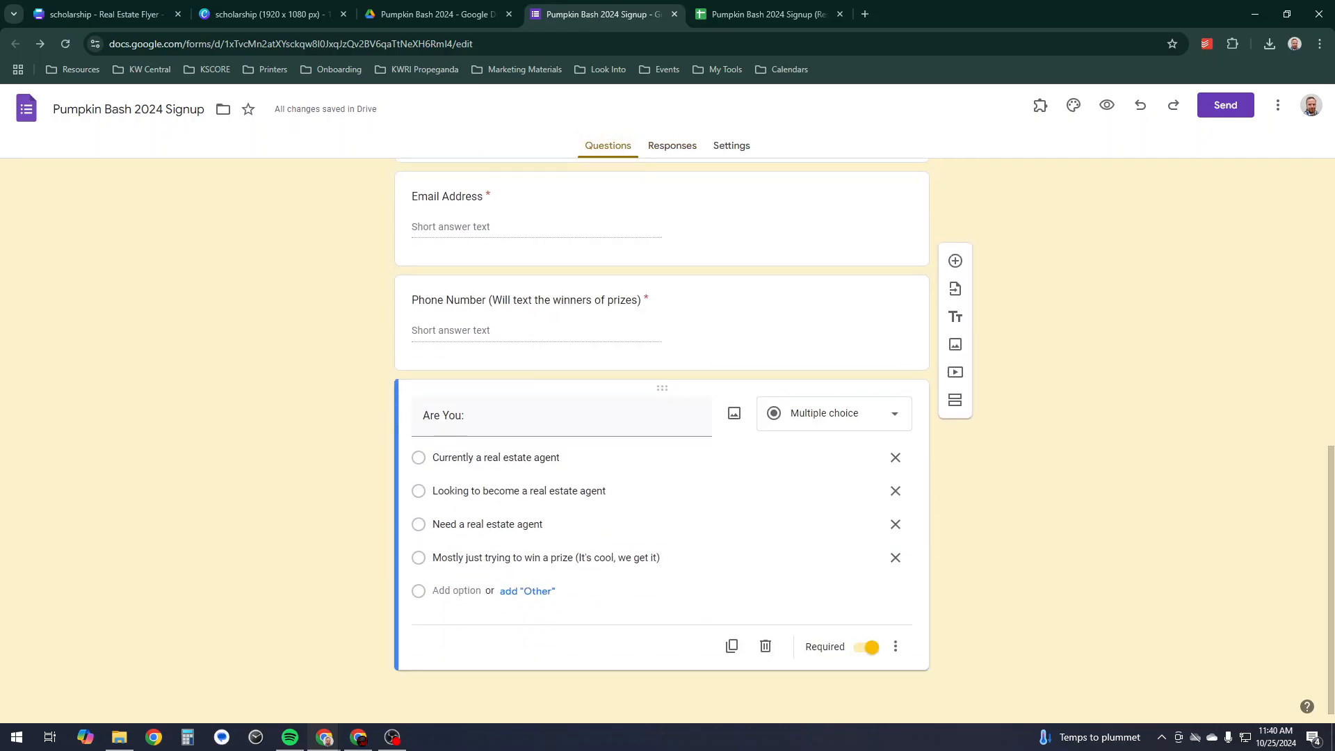
{"action": "scroll", "coordinate": [662, 322], "scroll_direction": "up", "scroll_amount": 9}
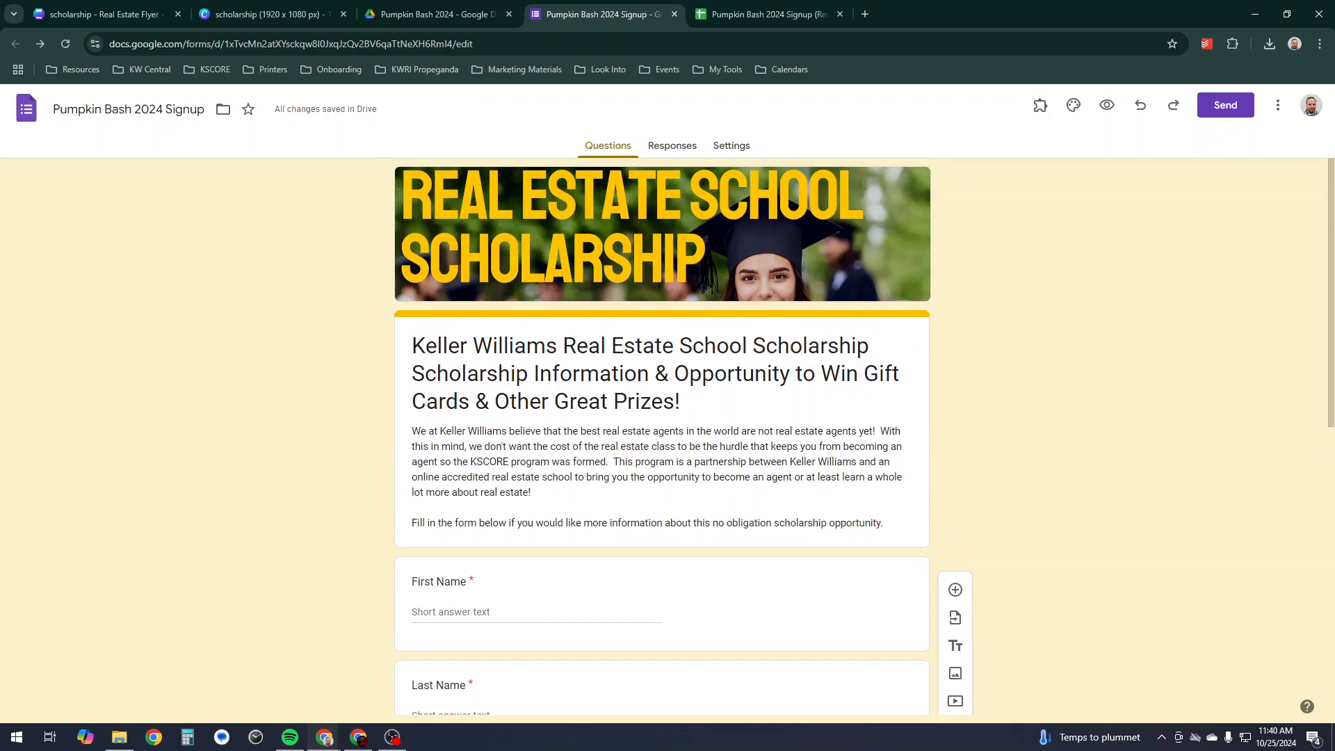
- Copy the form's shortened share link from the Send dialog's Link tab, leaving Settings showing
{"action": "left_click", "coordinate": [732, 145]}
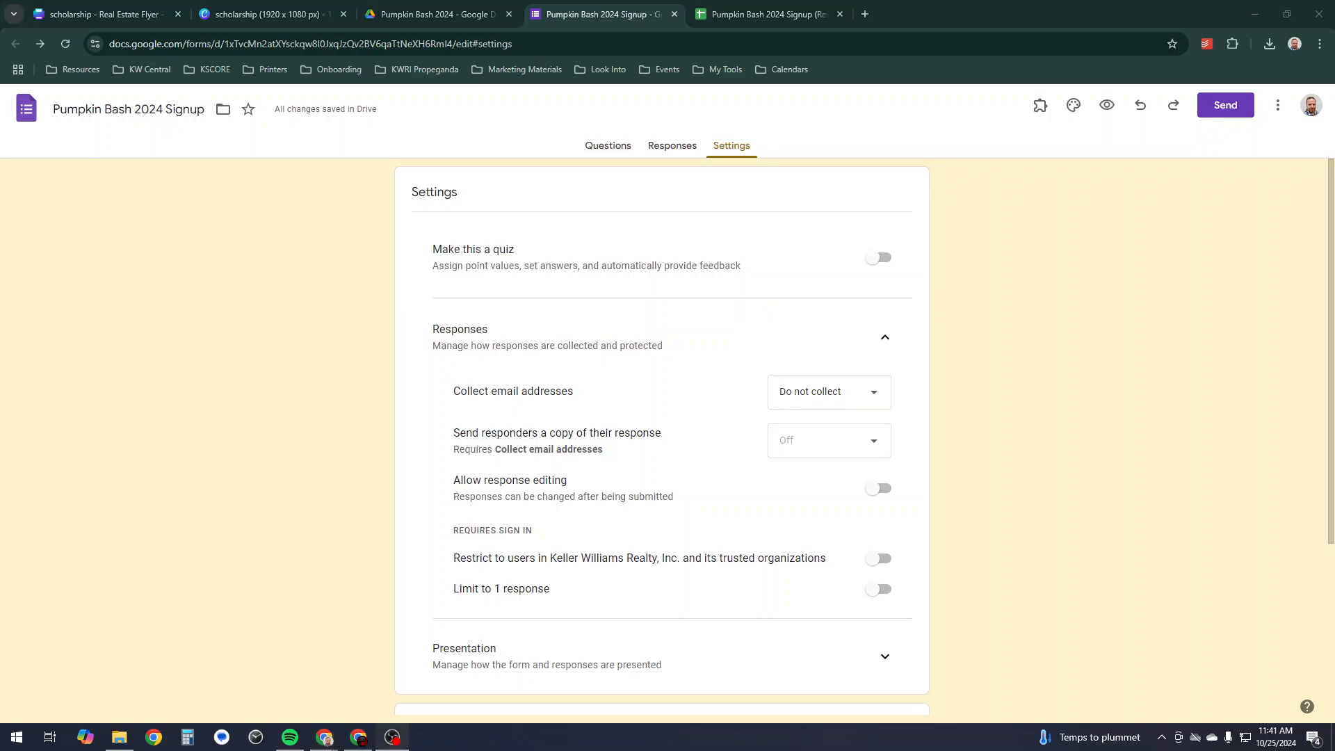
{"action": "left_click", "coordinate": [1225, 105]}
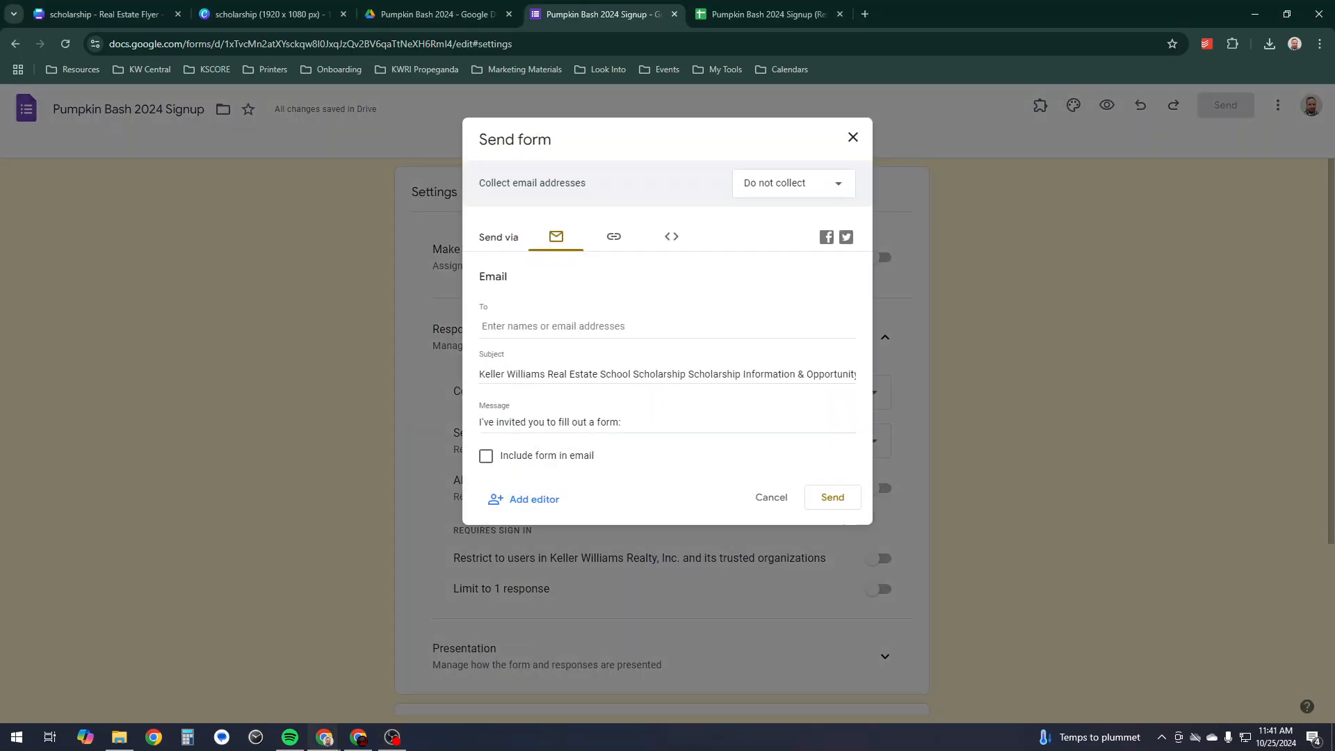
{"action": "left_click", "coordinate": [614, 237]}
{"action": "left_click", "coordinate": [486, 325]}
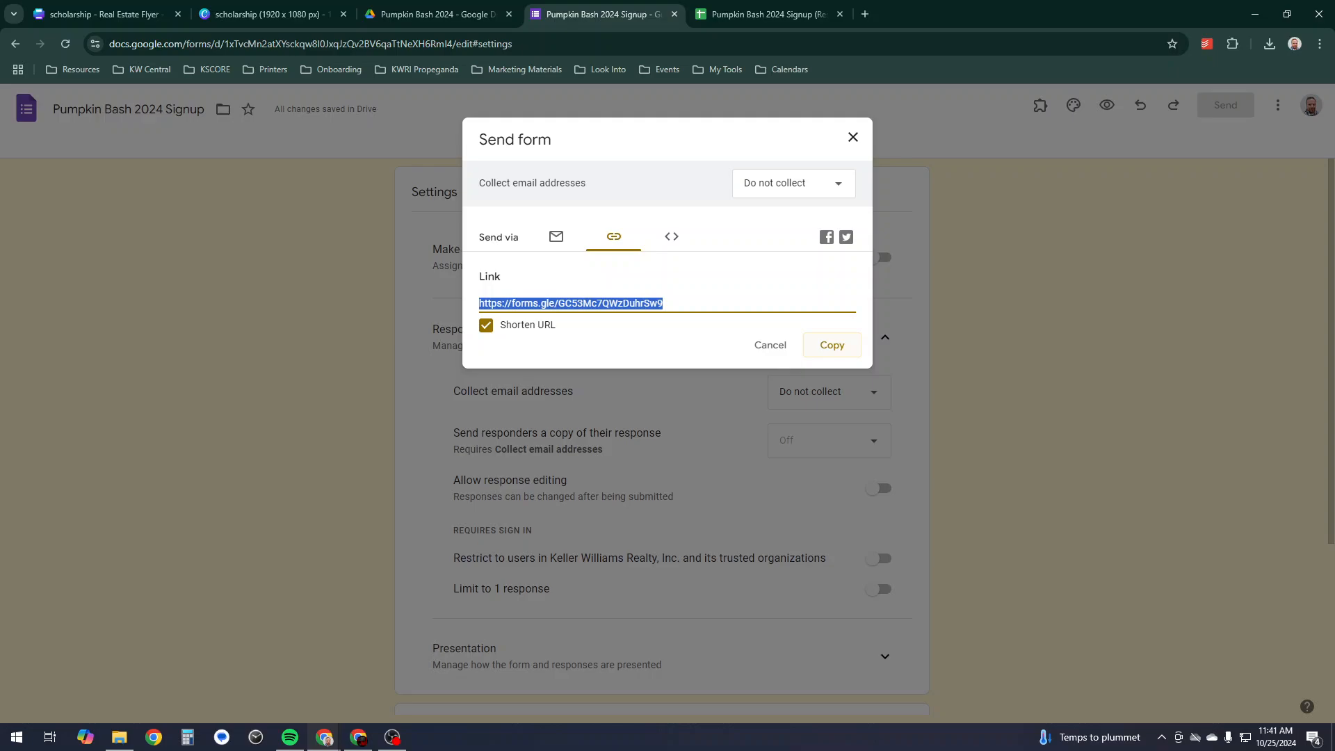
{"action": "left_click", "coordinate": [832, 345]}
{"action": "left_click", "coordinate": [853, 137]}
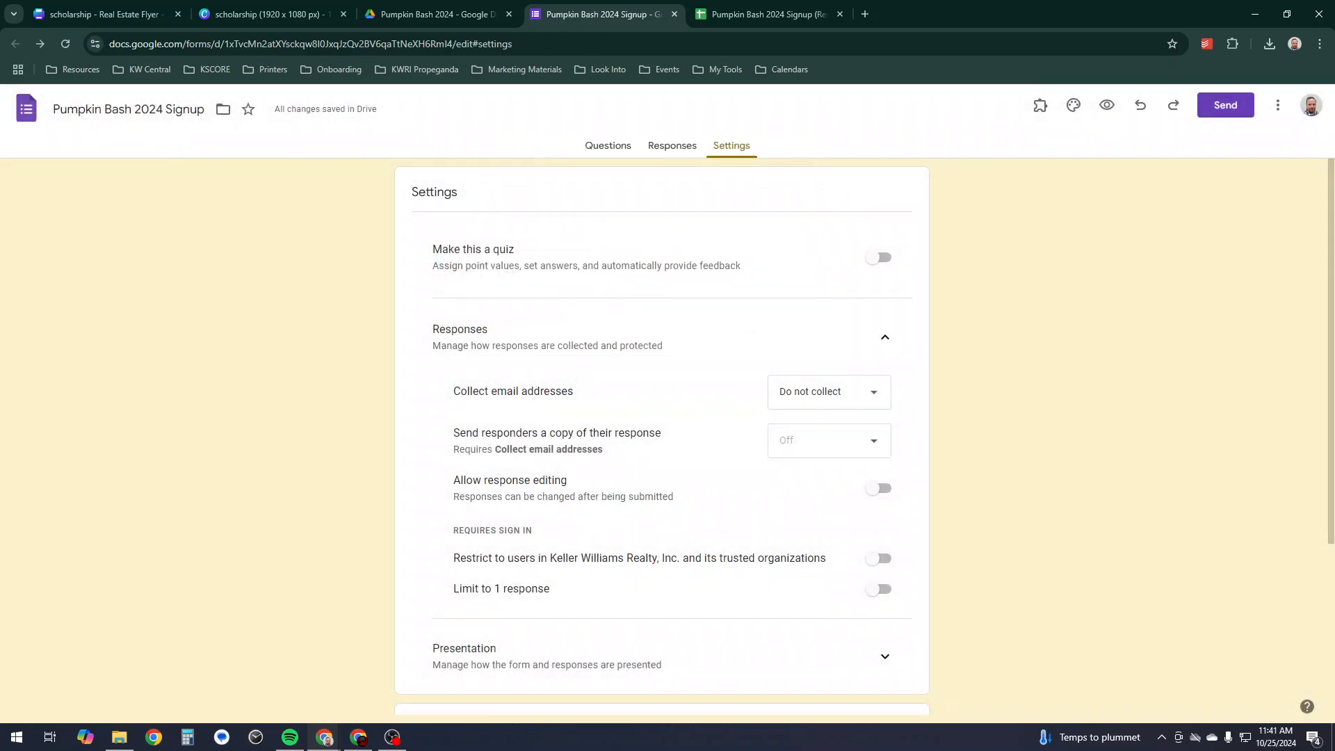
- Sign in to KW Command from the Resources bookmarks and open the agent site in Expert Mode
{"action": "left_click", "coordinate": [865, 14]}
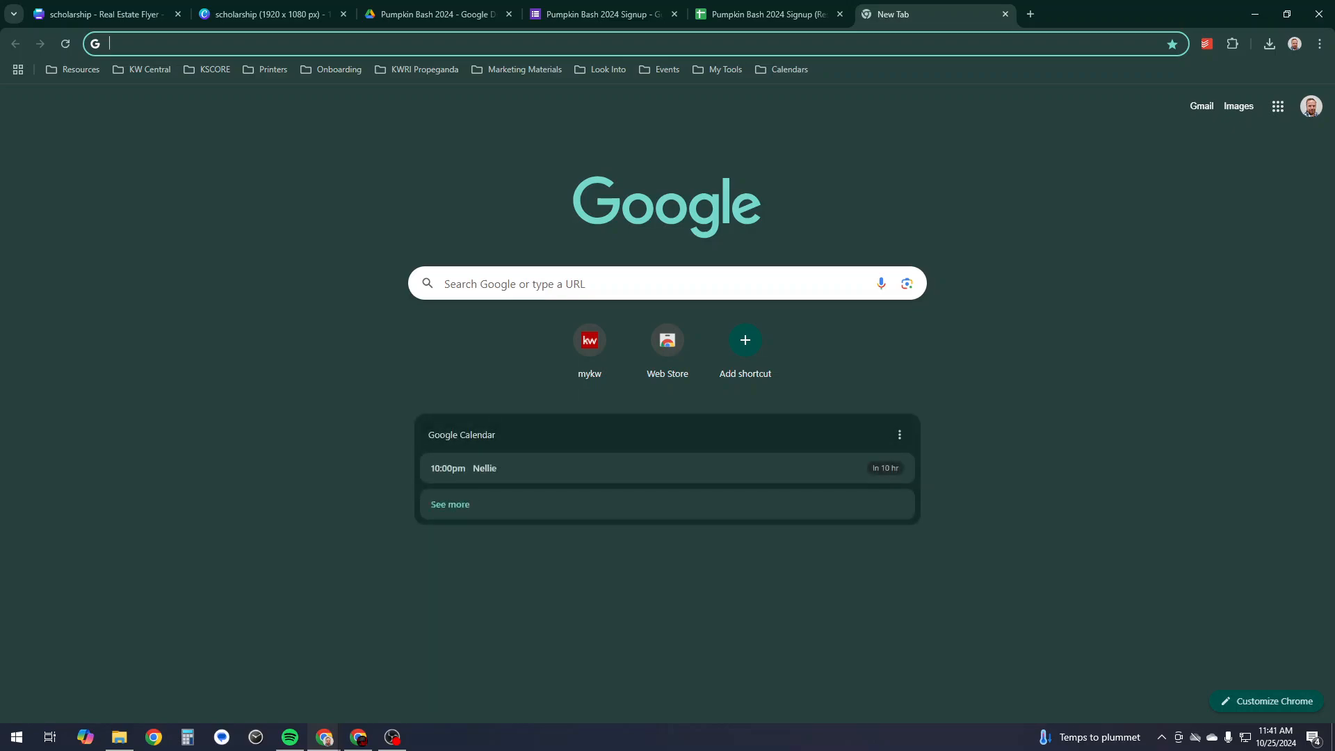
{"action": "left_click", "coordinate": [72, 69]}
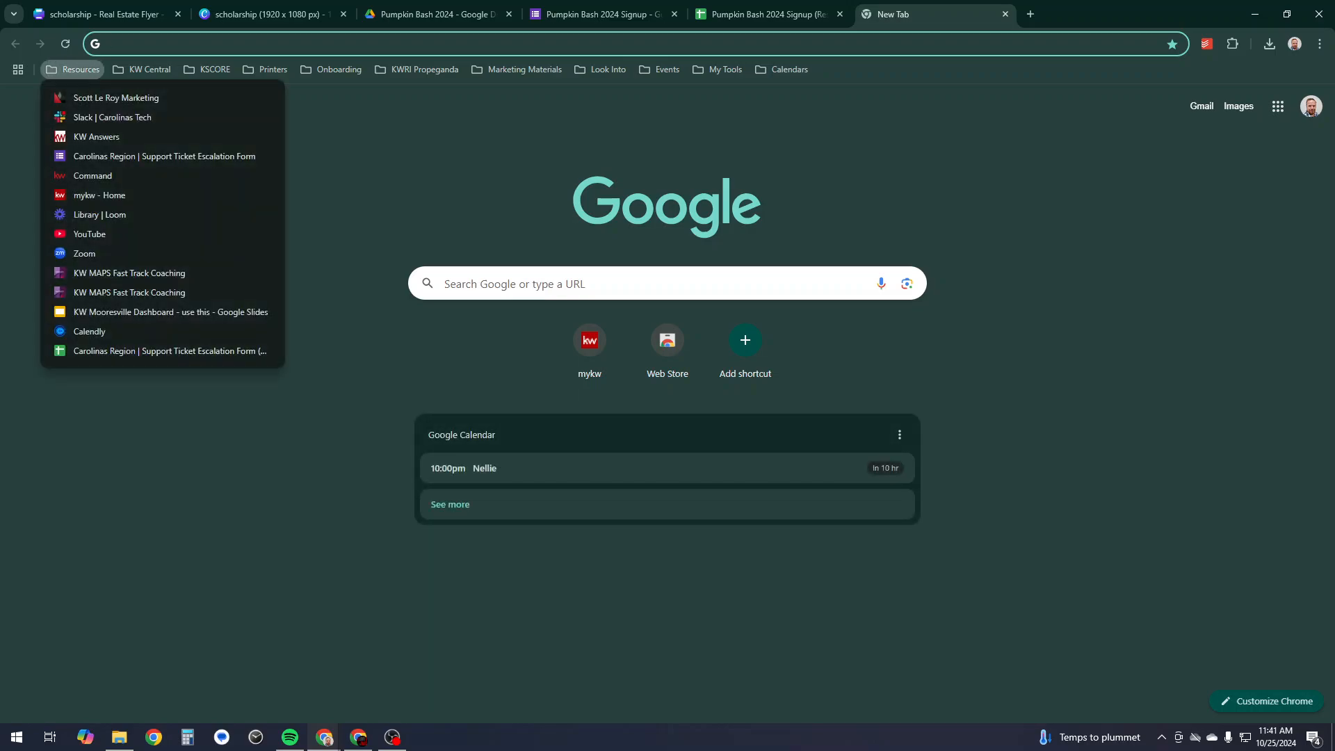
{"action": "left_click", "coordinate": [93, 175]}
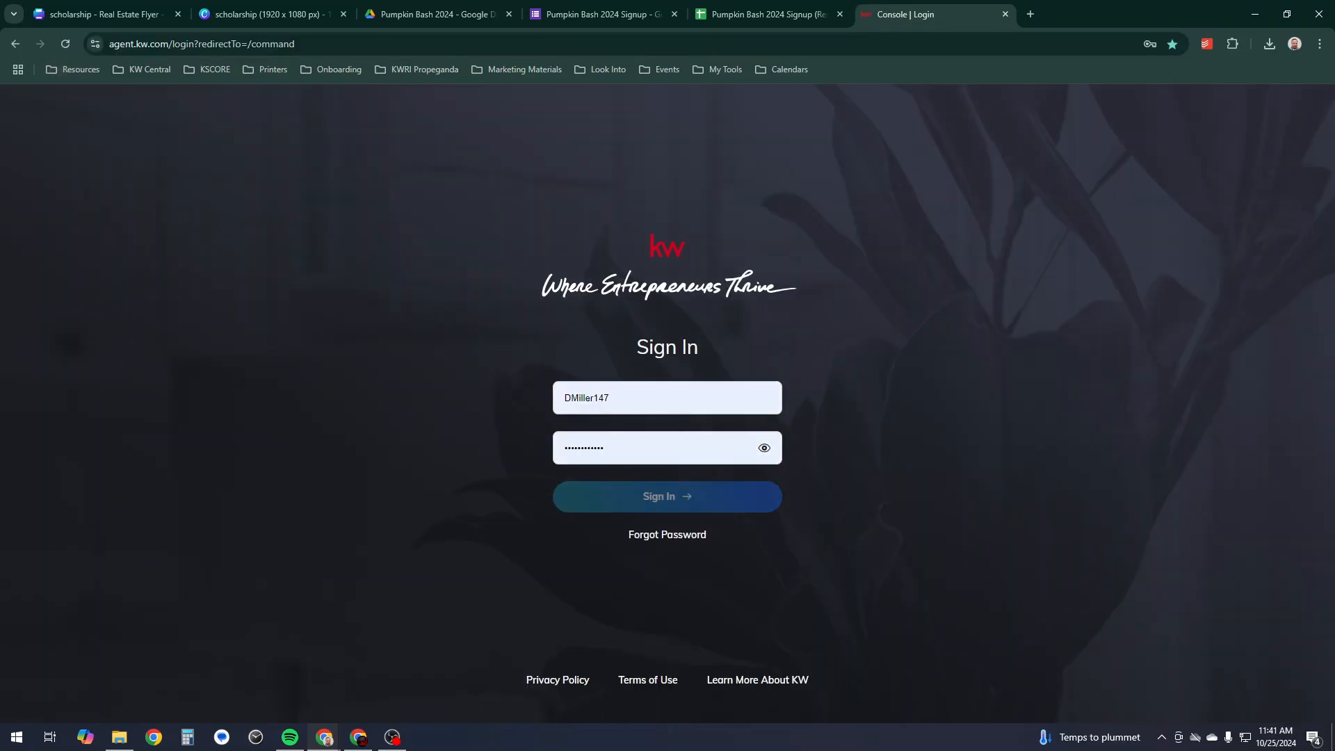
{"action": "key", "text": "Return"}
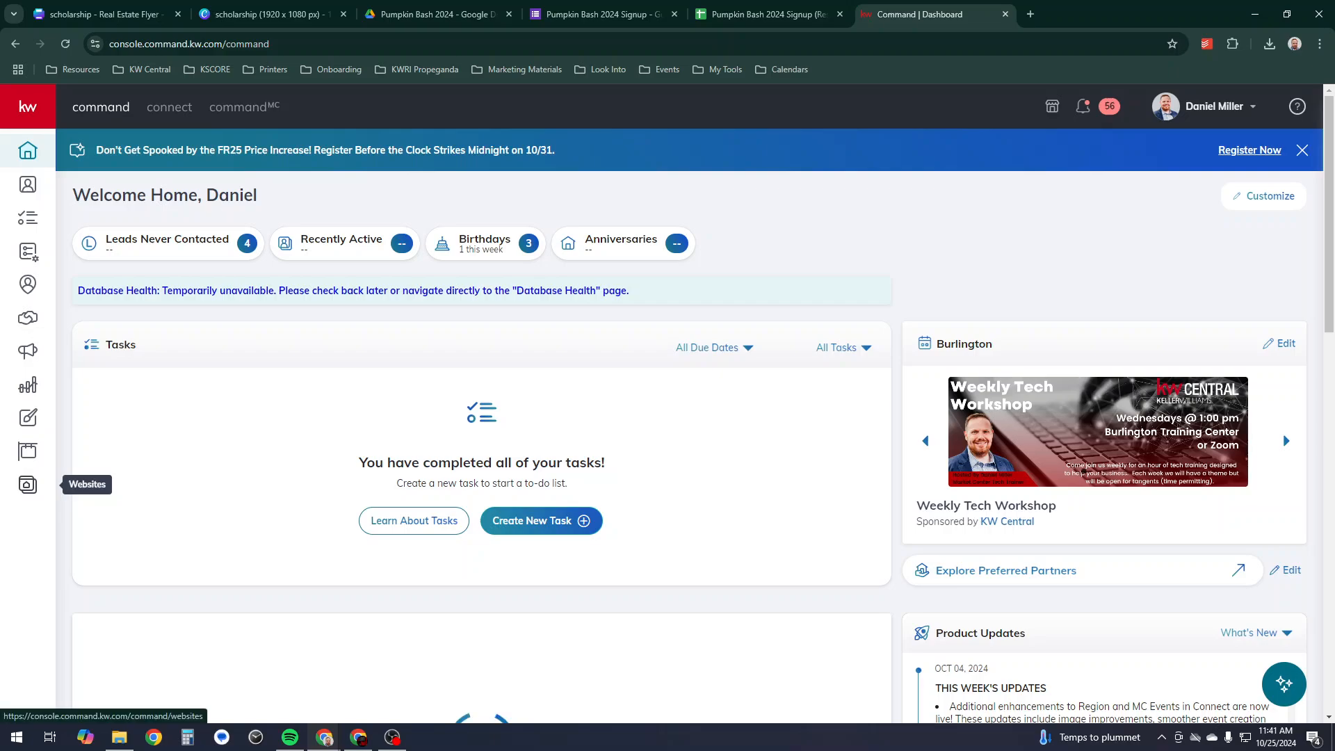
{"action": "left_click", "coordinate": [28, 484]}
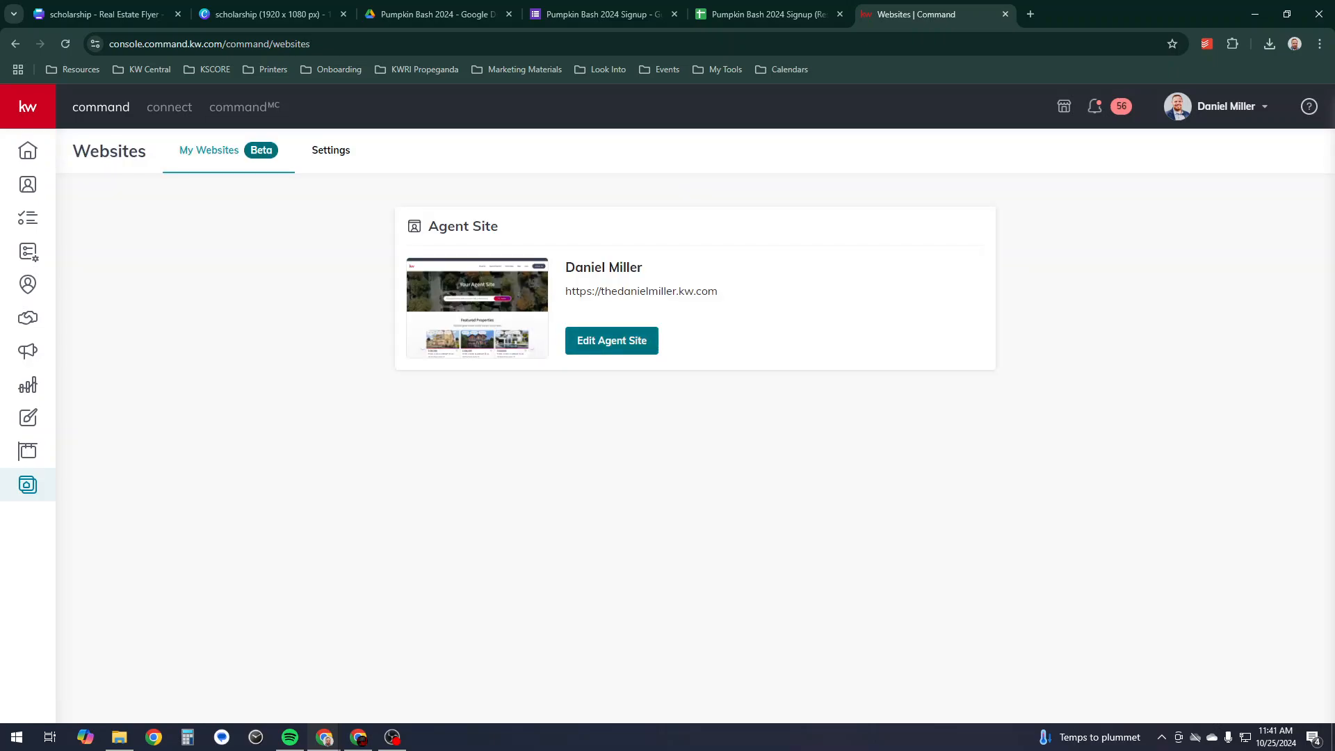
{"action": "left_click", "coordinate": [612, 340]}
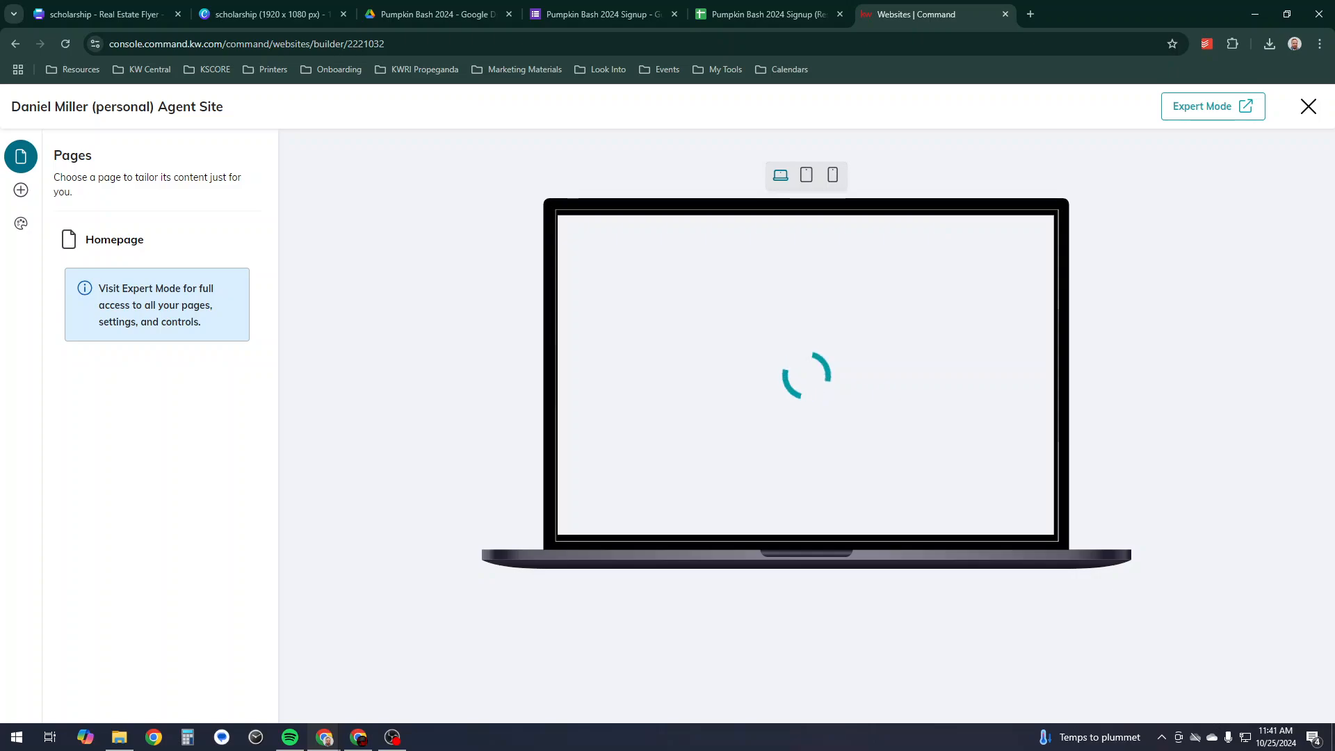
{"action": "left_click", "coordinate": [1213, 106]}
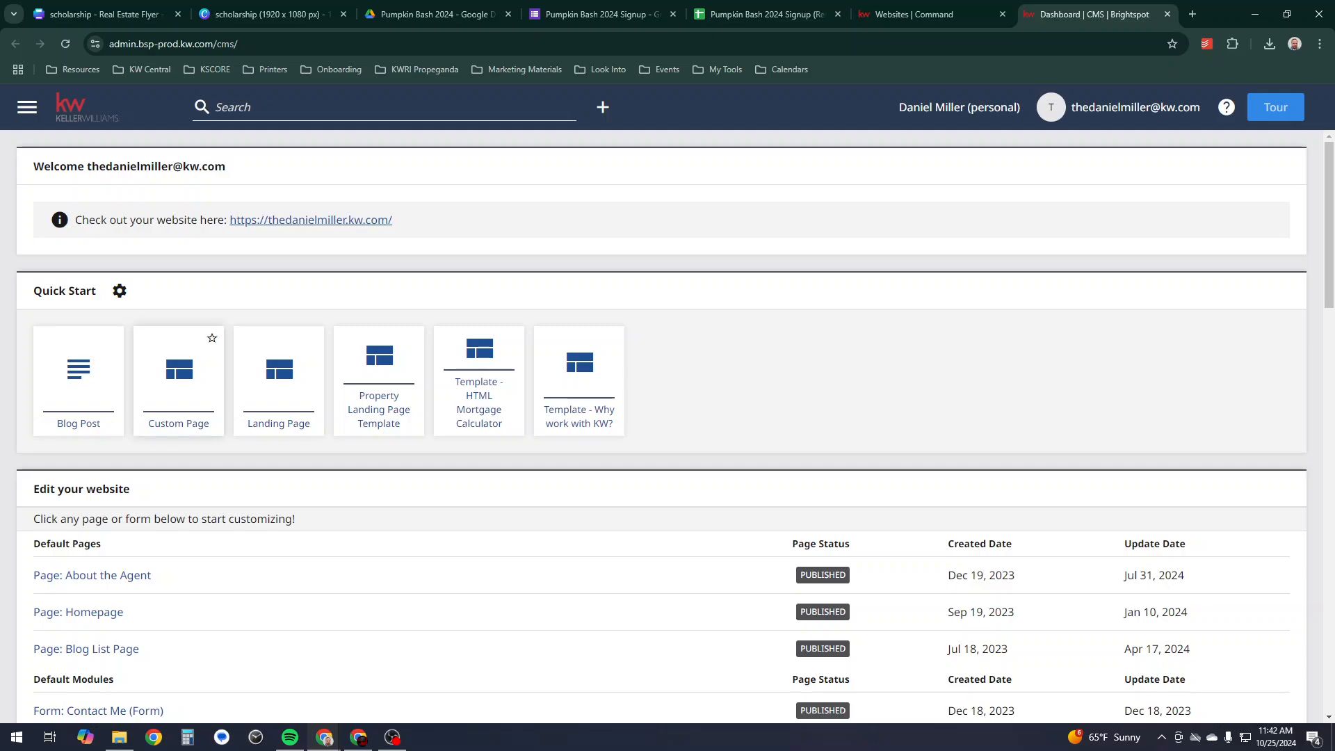
- Create a custom page titled 'Pumpkin Bash 2024 Drawing' with internal name 'Pumpkin Bash 2024 Scholarship'
{"action": "left_click", "coordinate": [179, 381]}
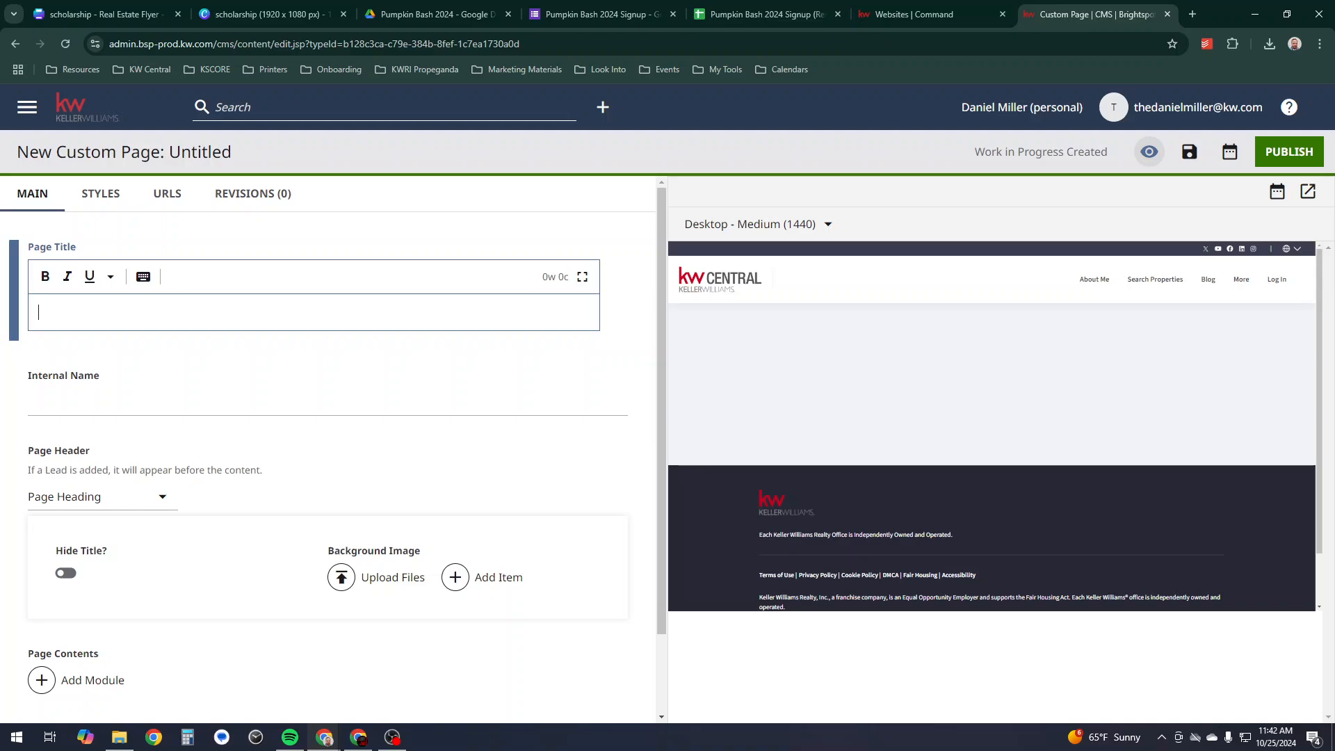
{"action": "type", "text": "Pumpkin Bash"}
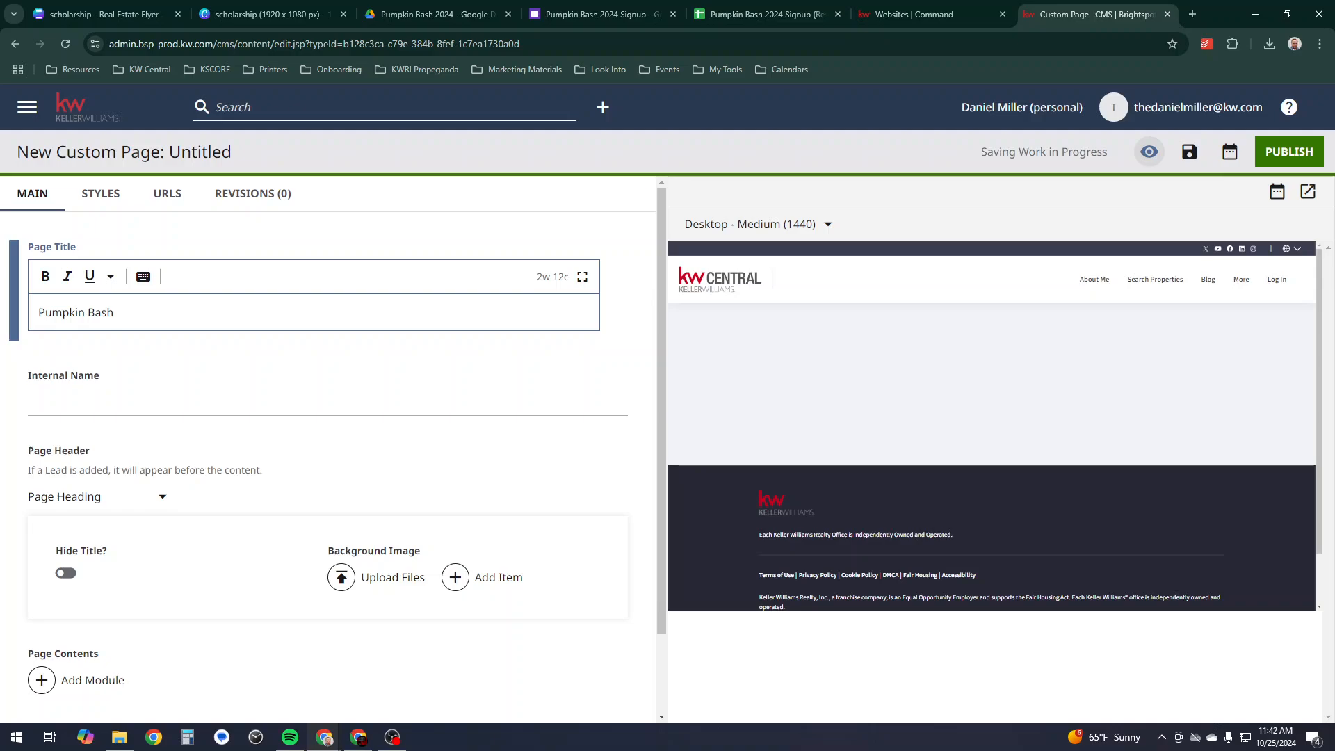
{"action": "type", "text": " 2024"}
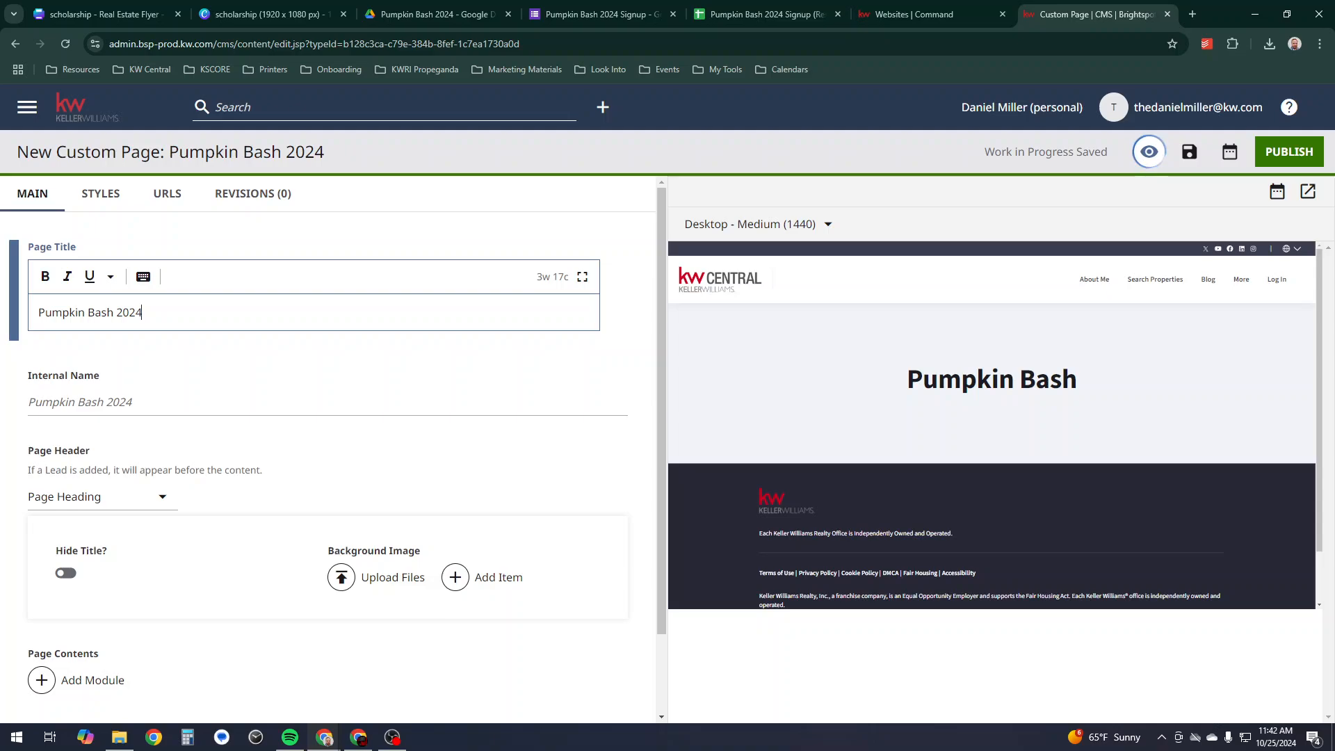
{"action": "type", "text": " Drawing"}
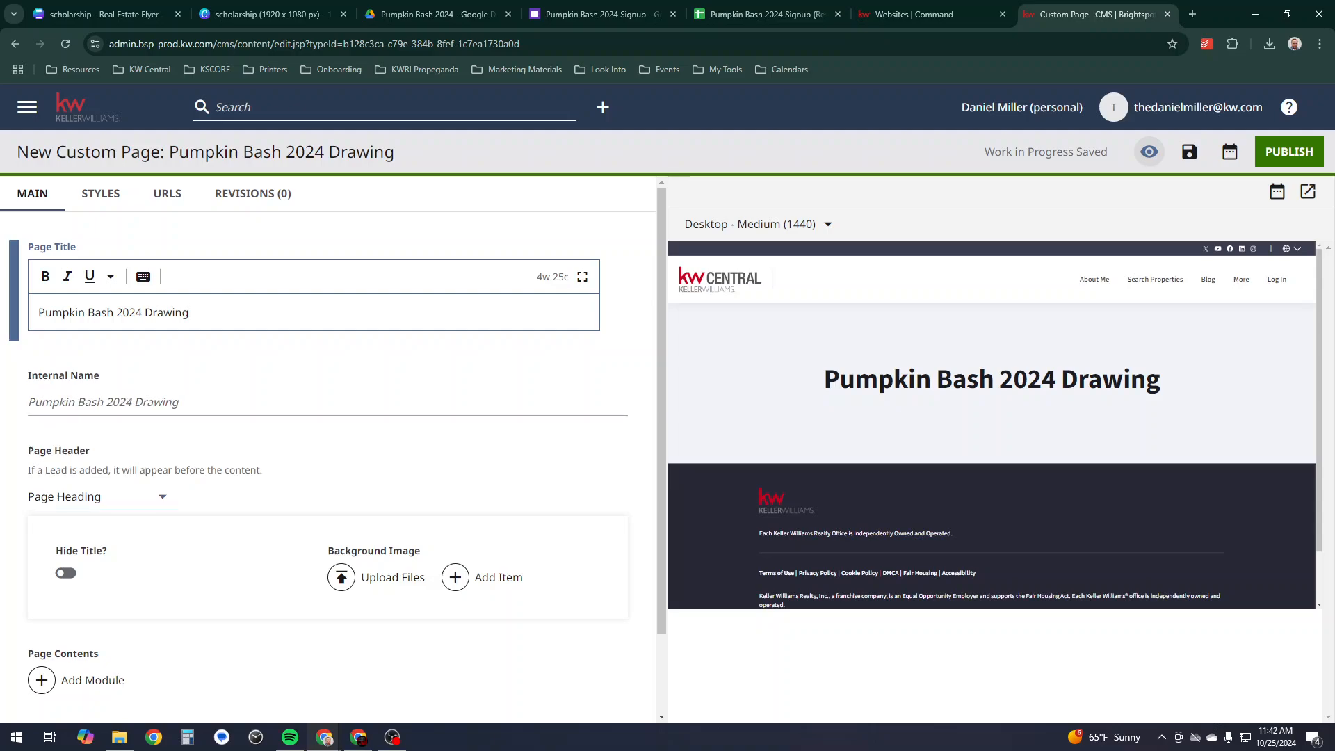
{"action": "left_click", "coordinate": [179, 401]}
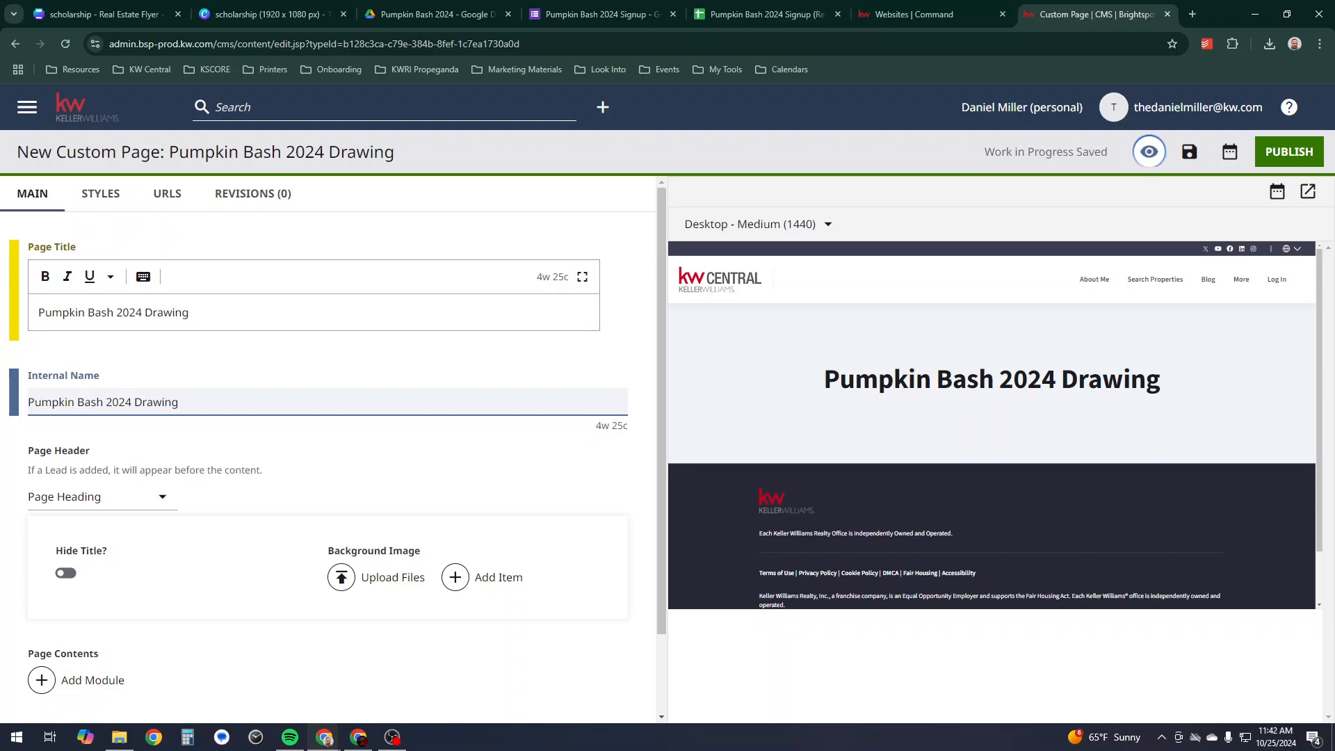
{"action": "key", "text": "ctrl+shift+Left"}
{"action": "key", "text": "shift+Left"}
{"action": "key", "text": "shift+Left"}
{"action": "key", "text": "shift+Left"}
{"action": "key", "text": "shift+Left"}
{"action": "key", "text": "shift+Left"}
{"action": "key", "text": "shift+Left"}
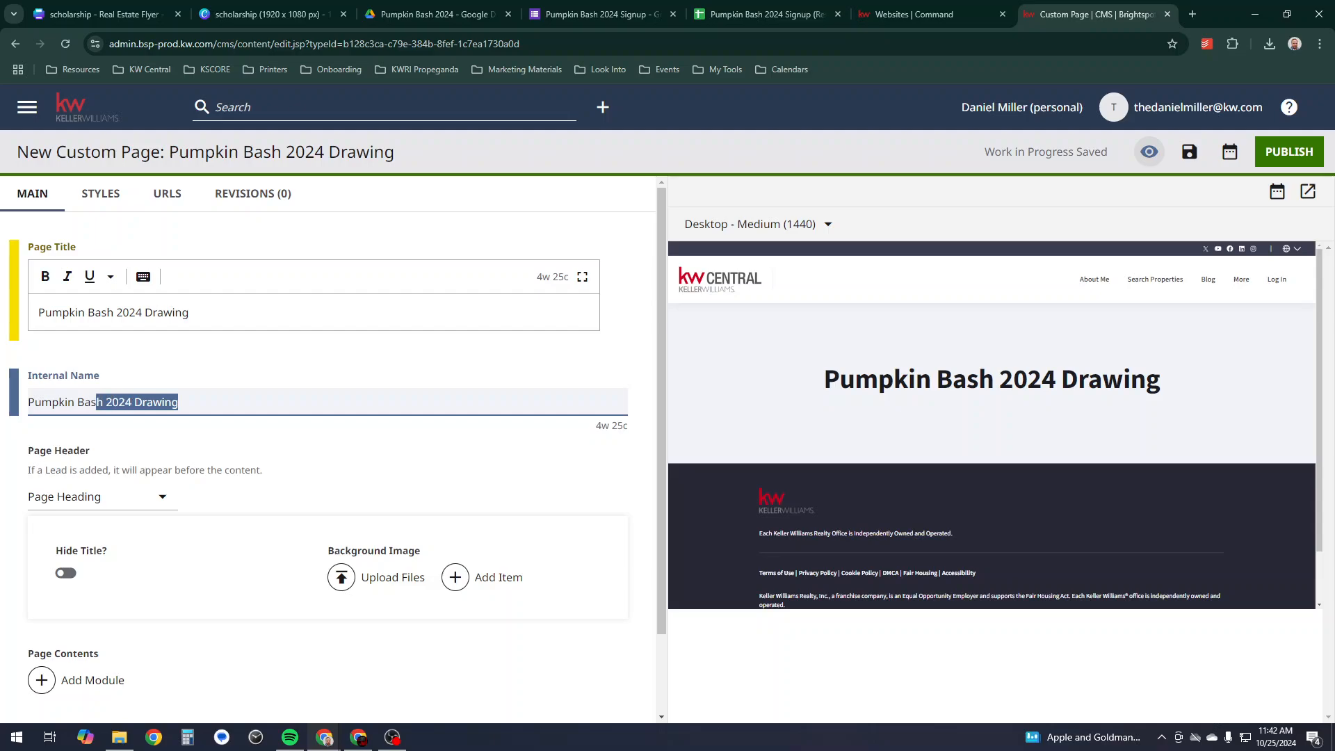
{"action": "key", "text": "shift+Right"}
{"action": "key", "text": "shift+Right"}
{"action": "key", "text": "shift+Right"}
{"action": "key", "text": "shift+Right"}
{"action": "key", "text": "shift+Right"}
{"action": "key", "text": "shift+Right"}
{"action": "key", "text": "shift+Right"}
{"action": "type", "text": "Scholarship"}
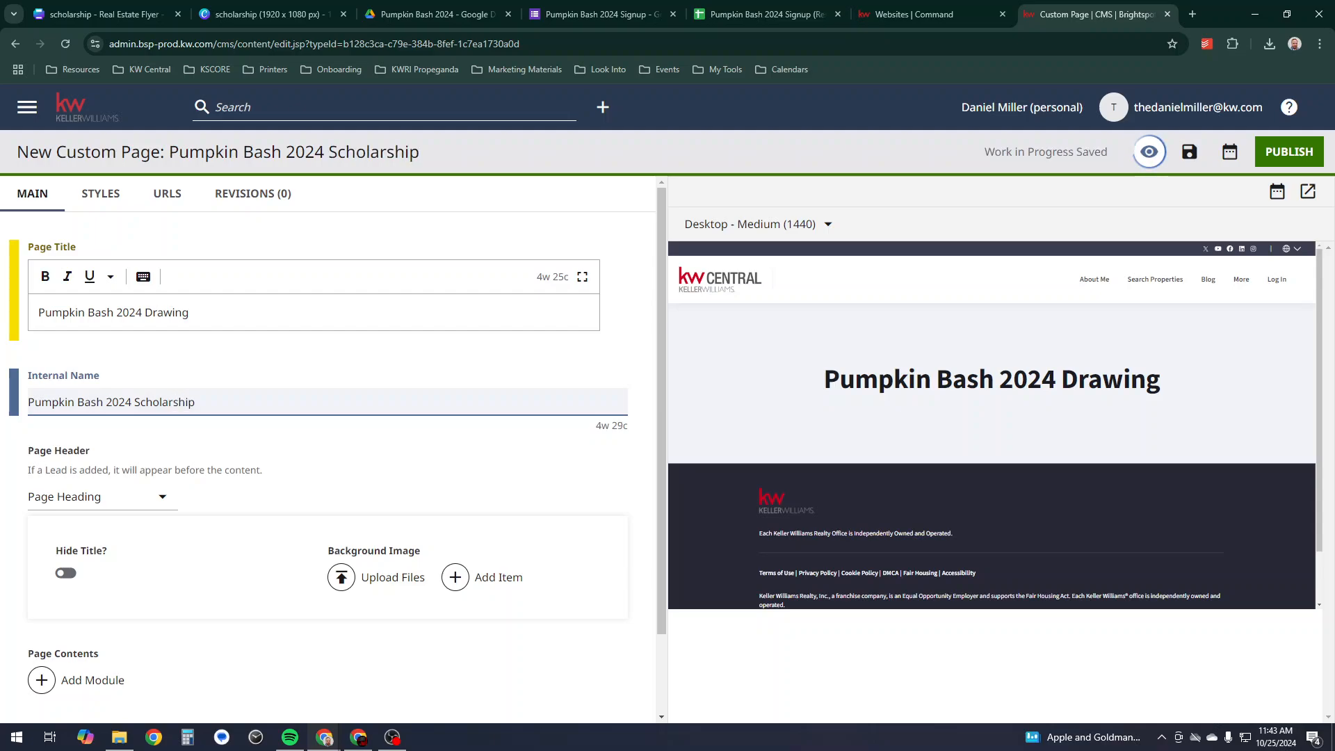
- Change the page title to 'Pumpkin Bash 2024 Scholarship' and the internal name to 'PBScholarship'
{"action": "left_click_drag", "start_coordinate": [189, 312], "coordinate": [143, 313]}
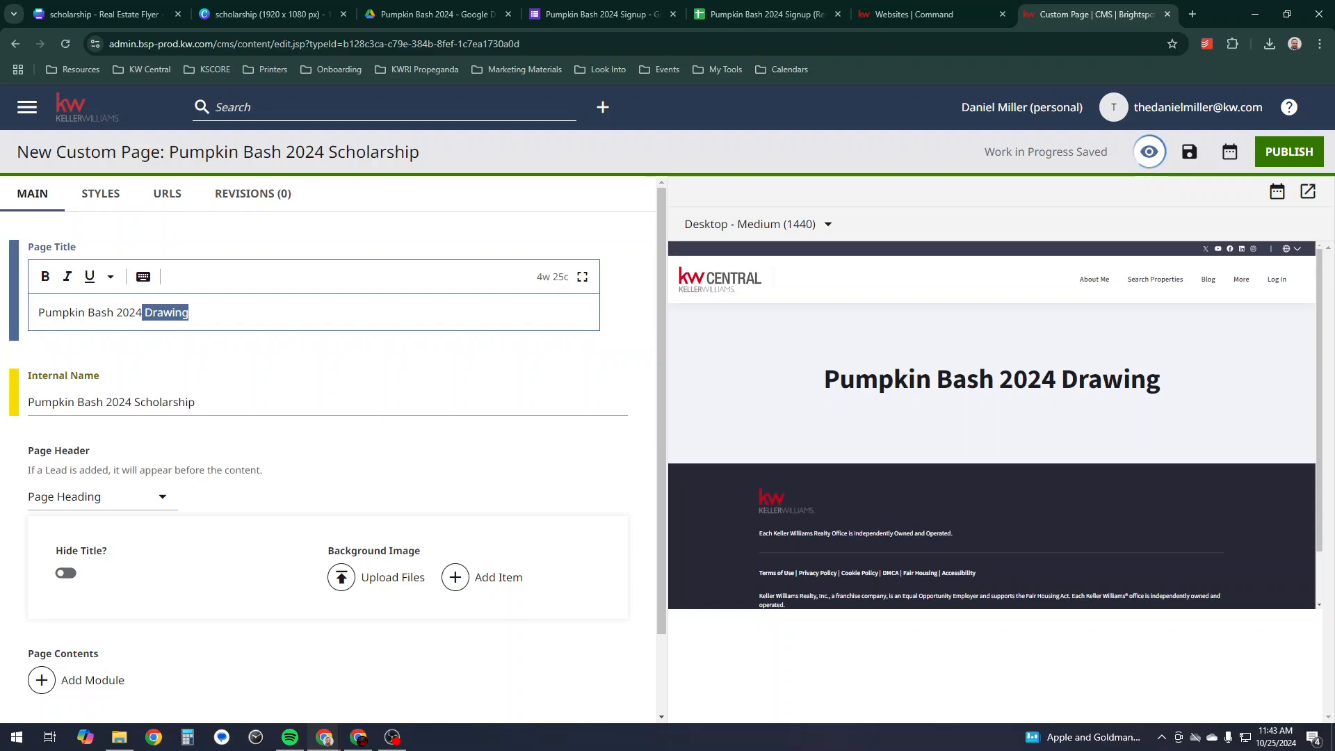
{"action": "type", "text": "Schola"}
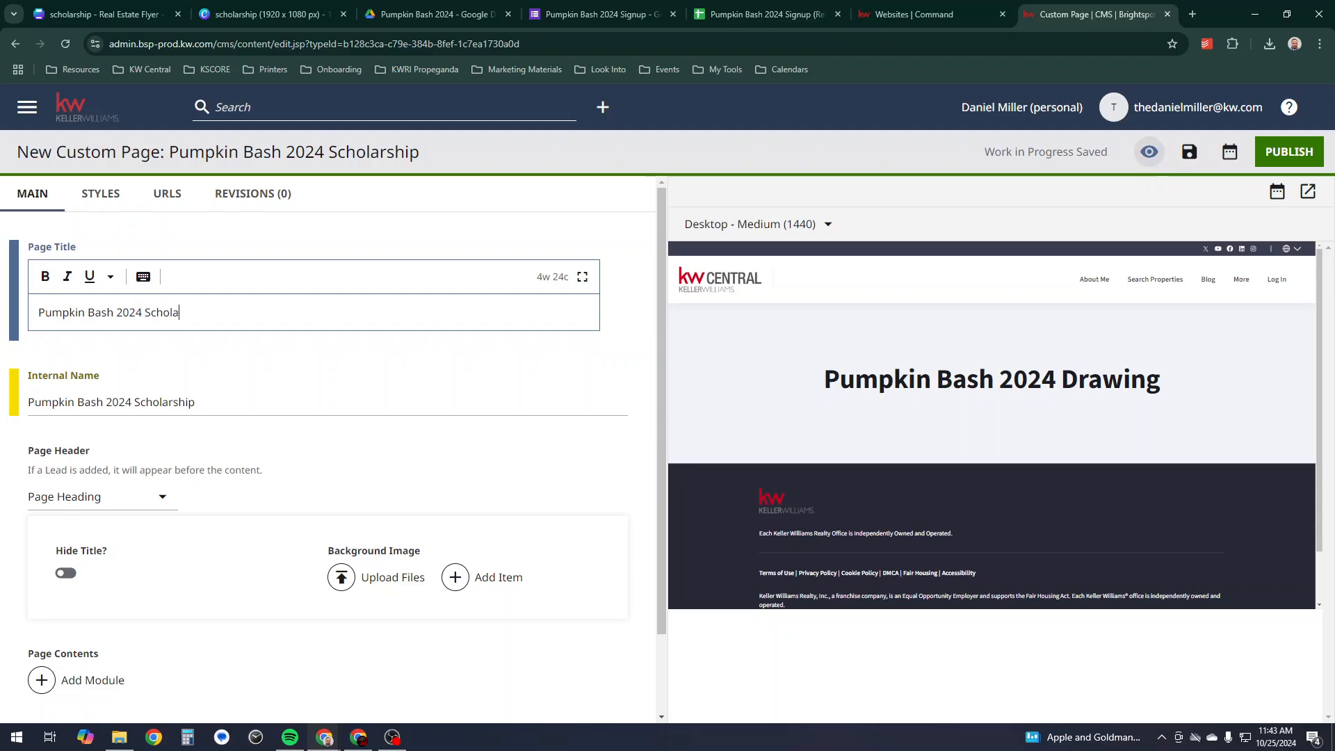
{"action": "type", "text": "rship"}
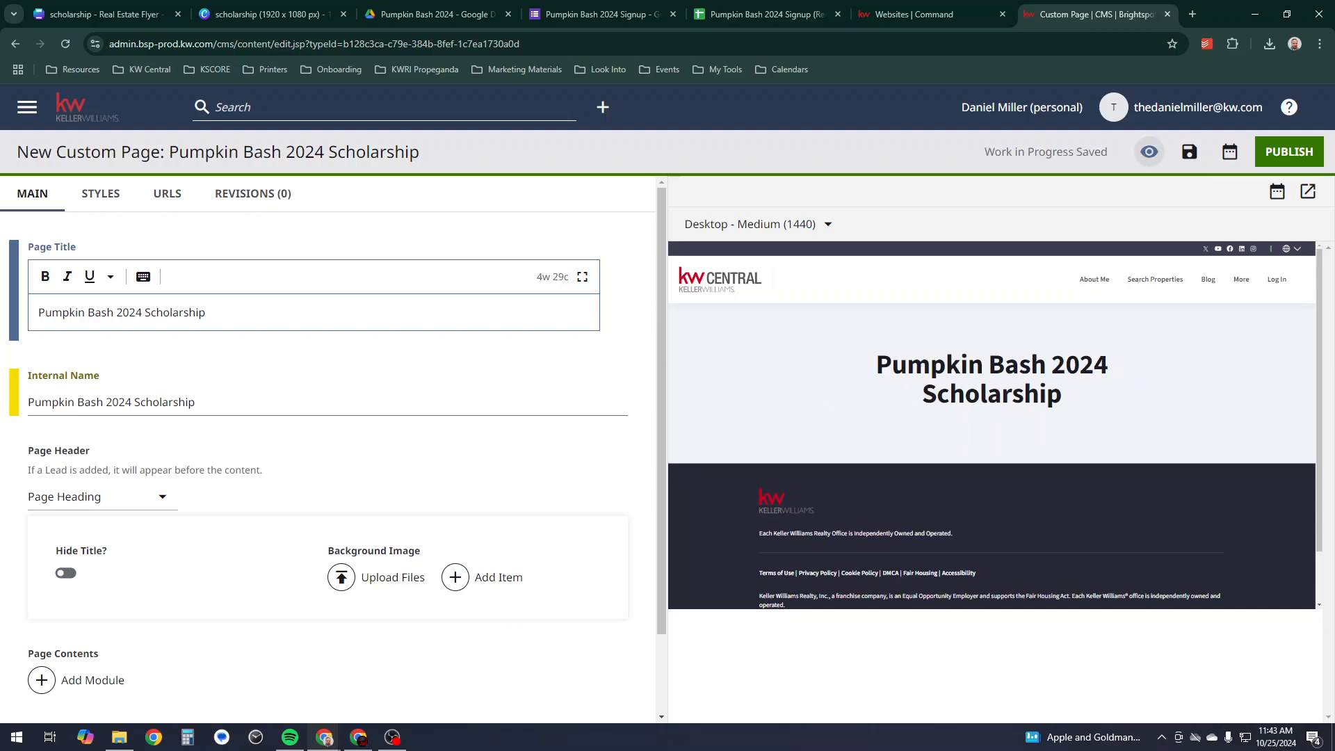
{"action": "left_click_drag", "start_coordinate": [195, 401], "coordinate": [103, 402]}
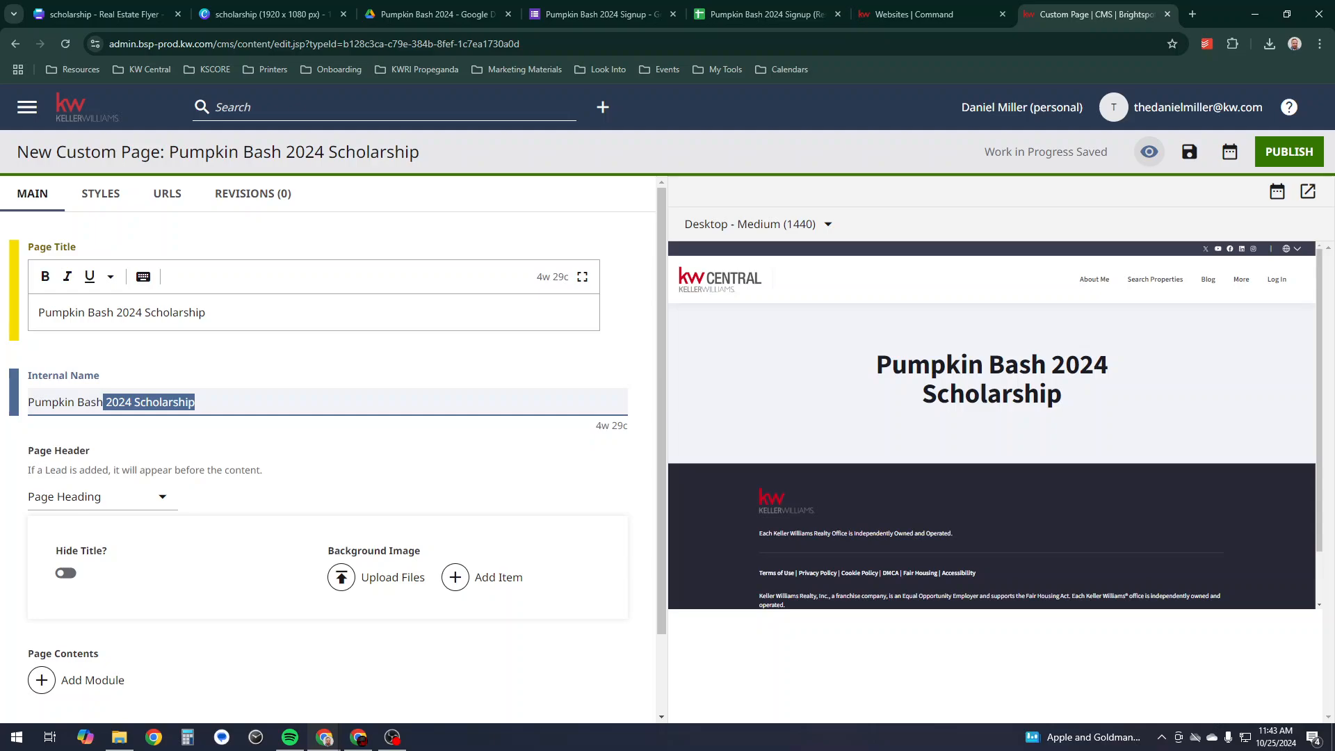
{"action": "left_click", "coordinate": [196, 402]}
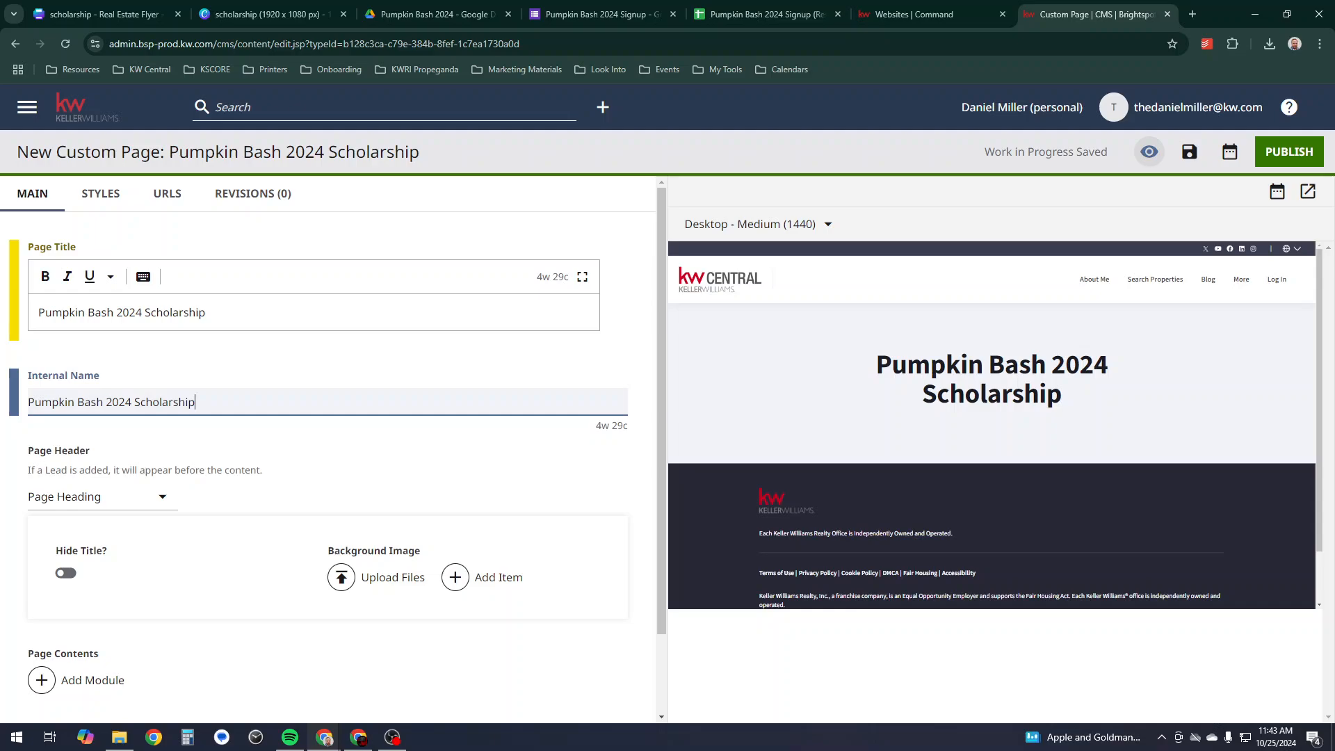
{"action": "left_click_drag", "start_coordinate": [131, 402], "coordinate": [34, 401]}
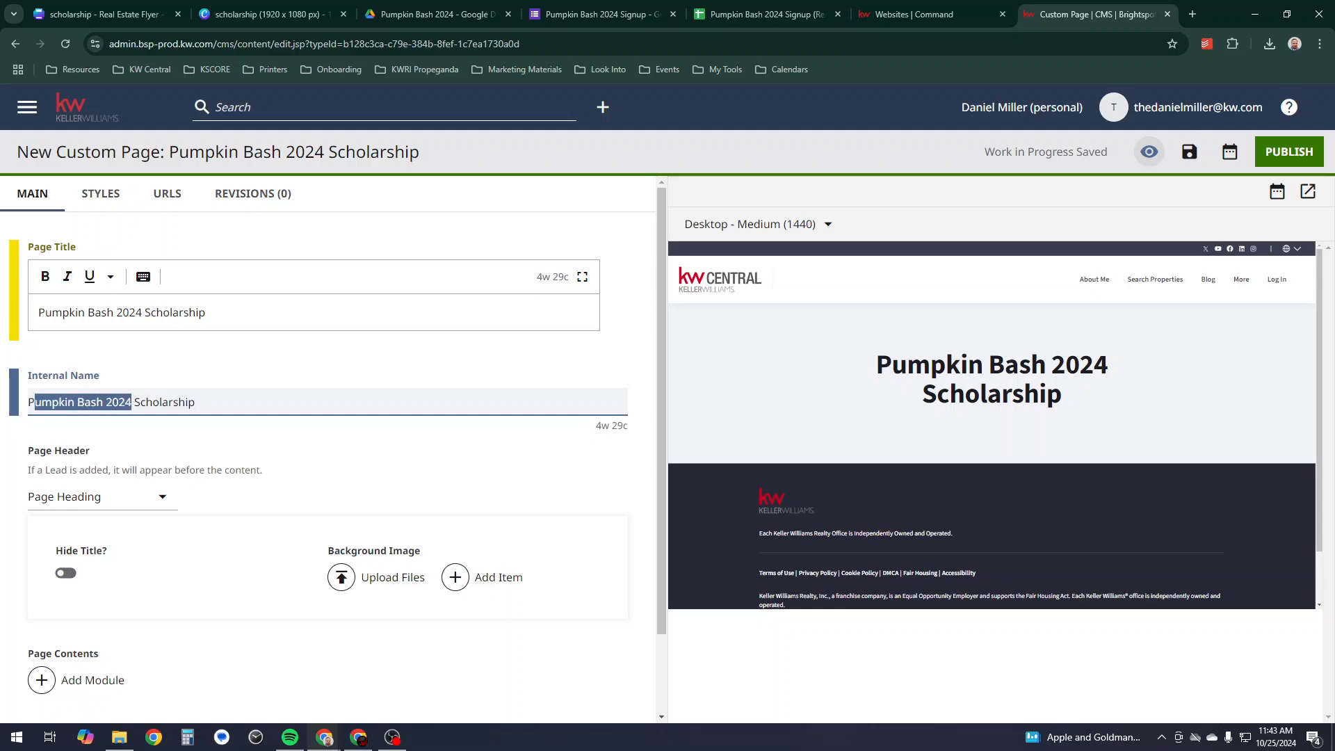
{"action": "type", "text": "B"}
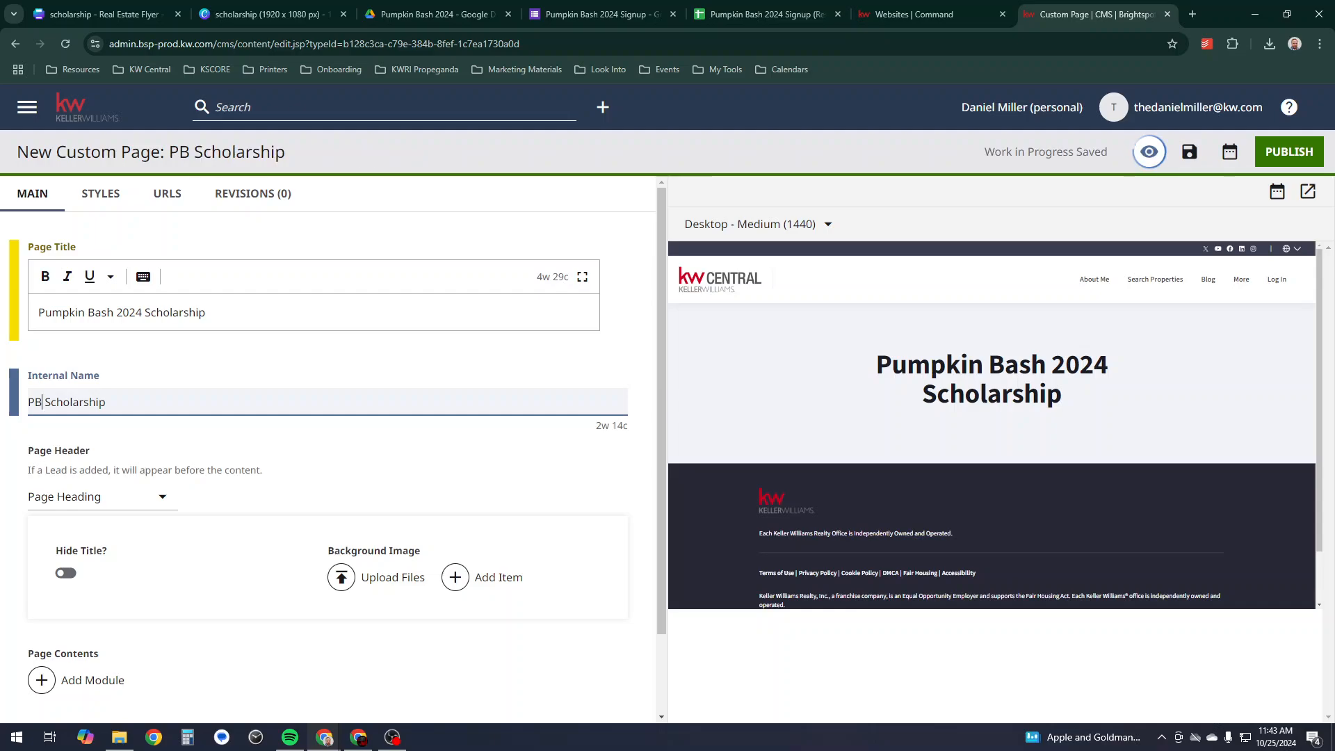
{"action": "key", "text": "Delete"}
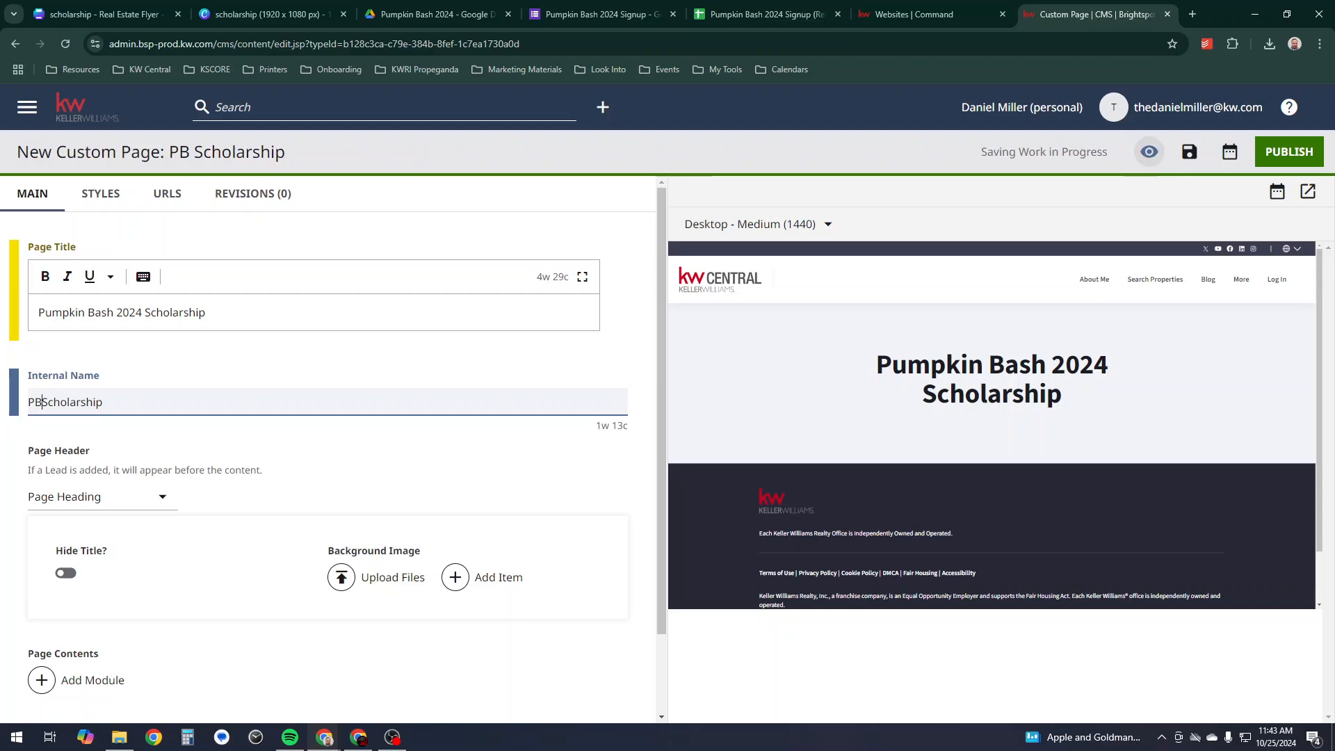
{"action": "left_click", "coordinate": [362, 453]}
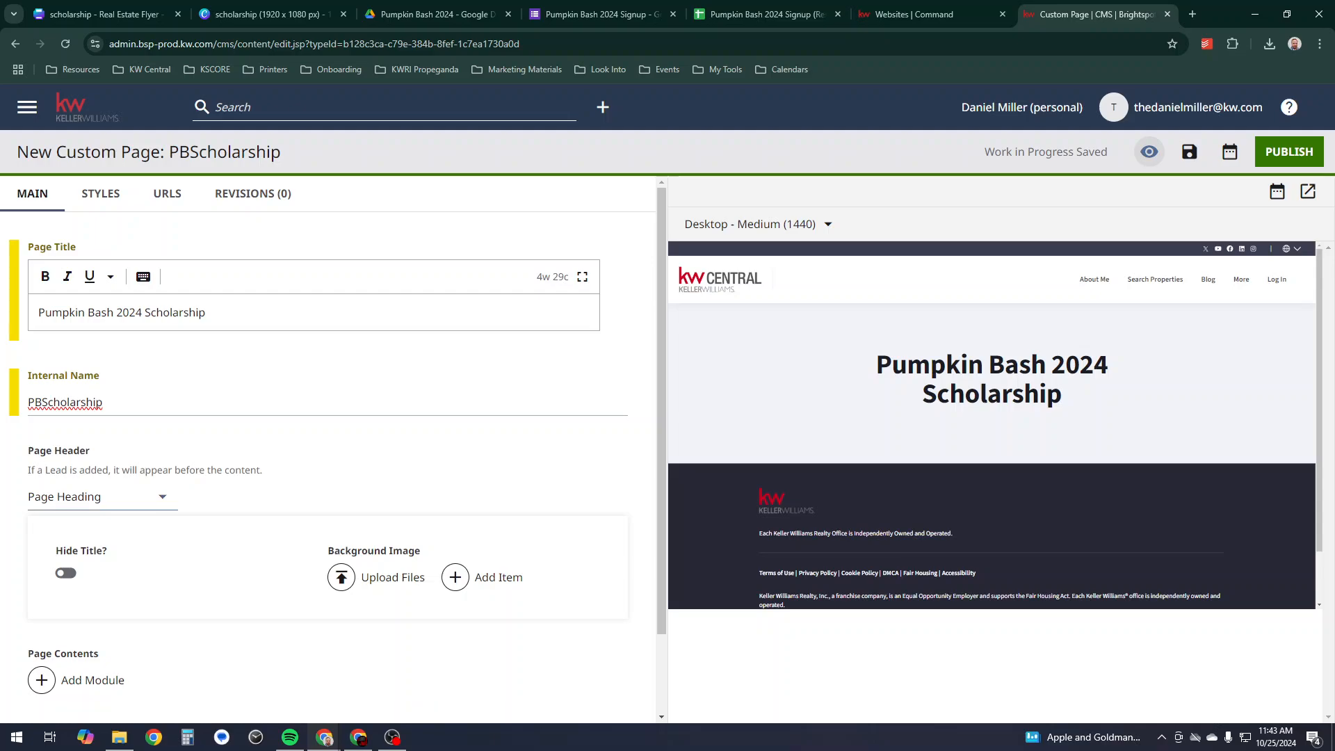
- Upload the scholarship banner image as the page's header background
{"action": "left_click", "coordinate": [392, 578]}
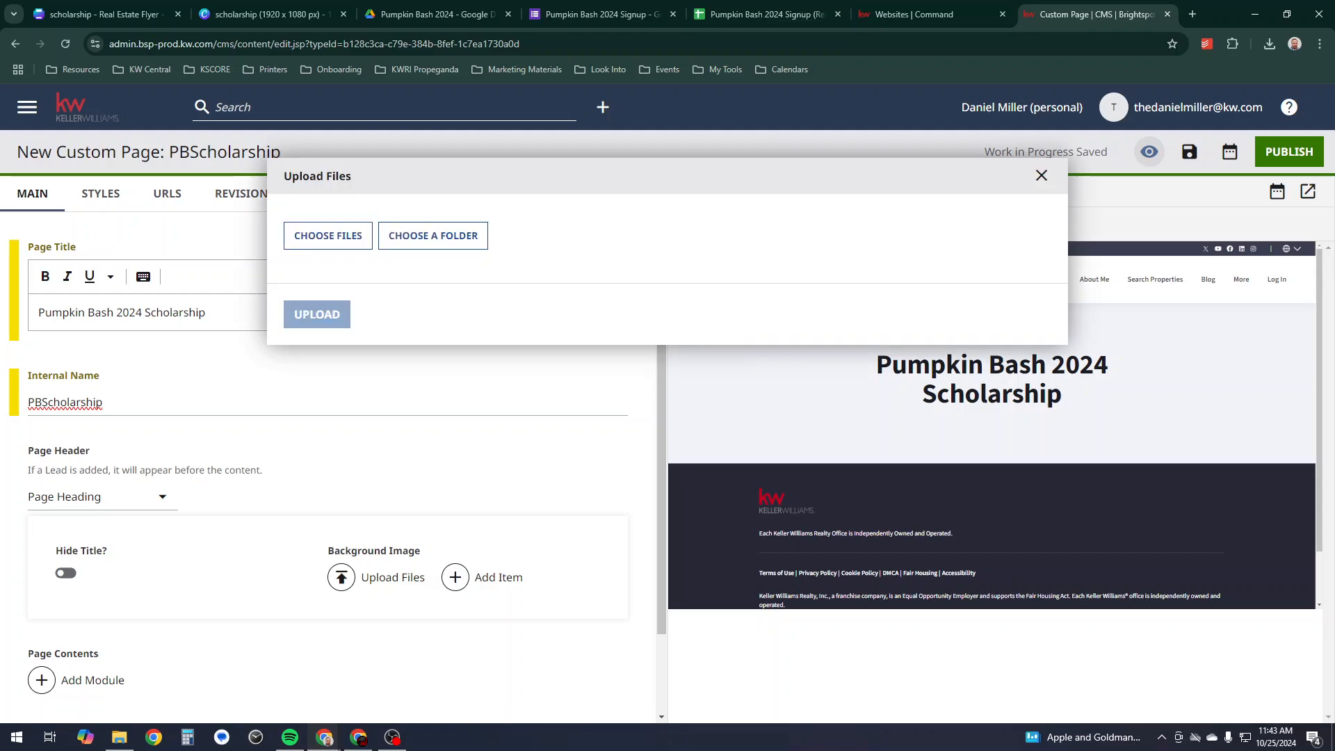
{"action": "left_click", "coordinate": [328, 236]}
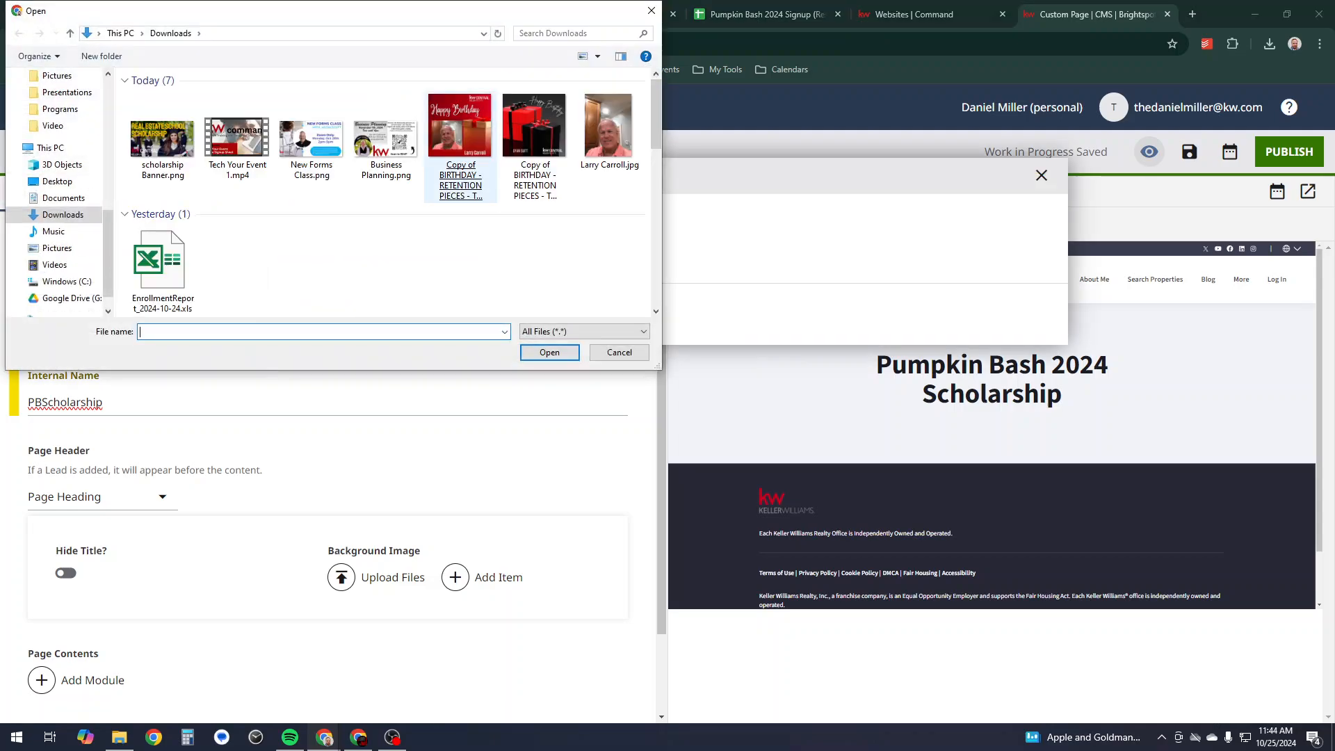
{"action": "double_click", "coordinate": [163, 139]}
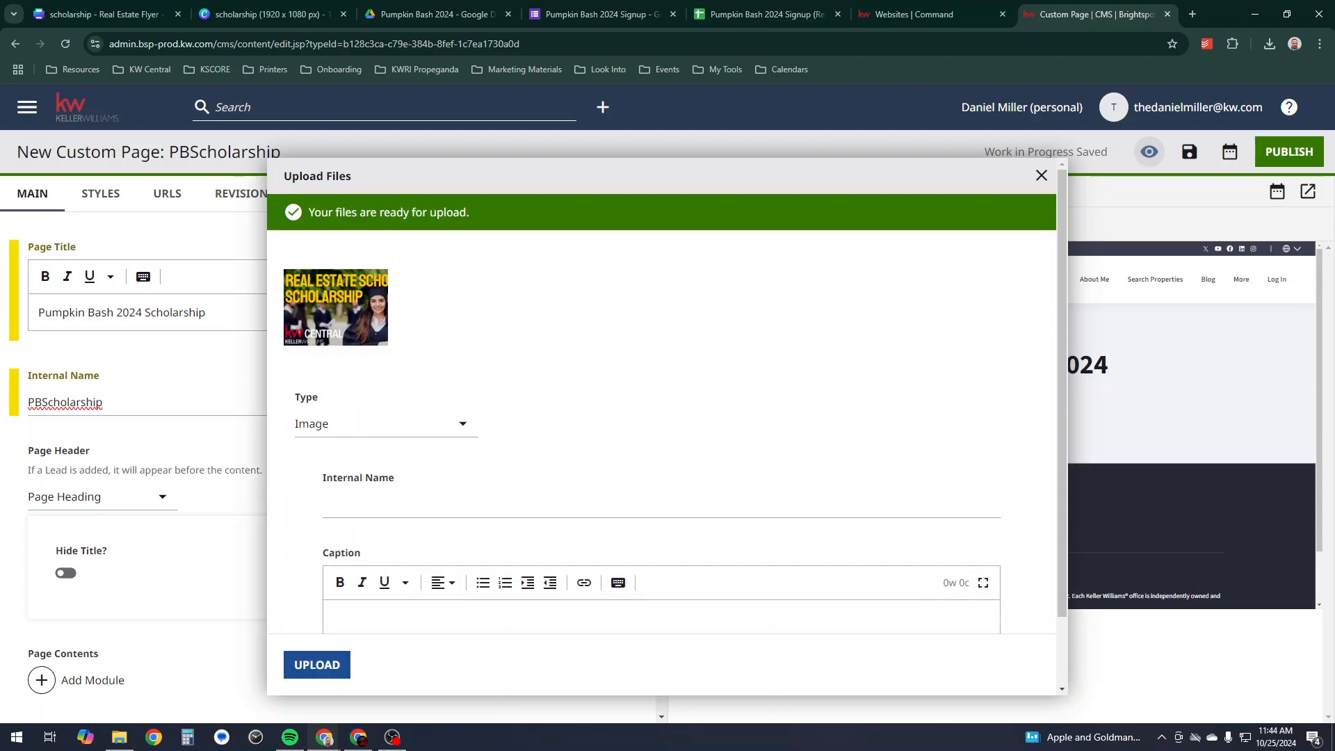
{"action": "left_click", "coordinate": [333, 666]}
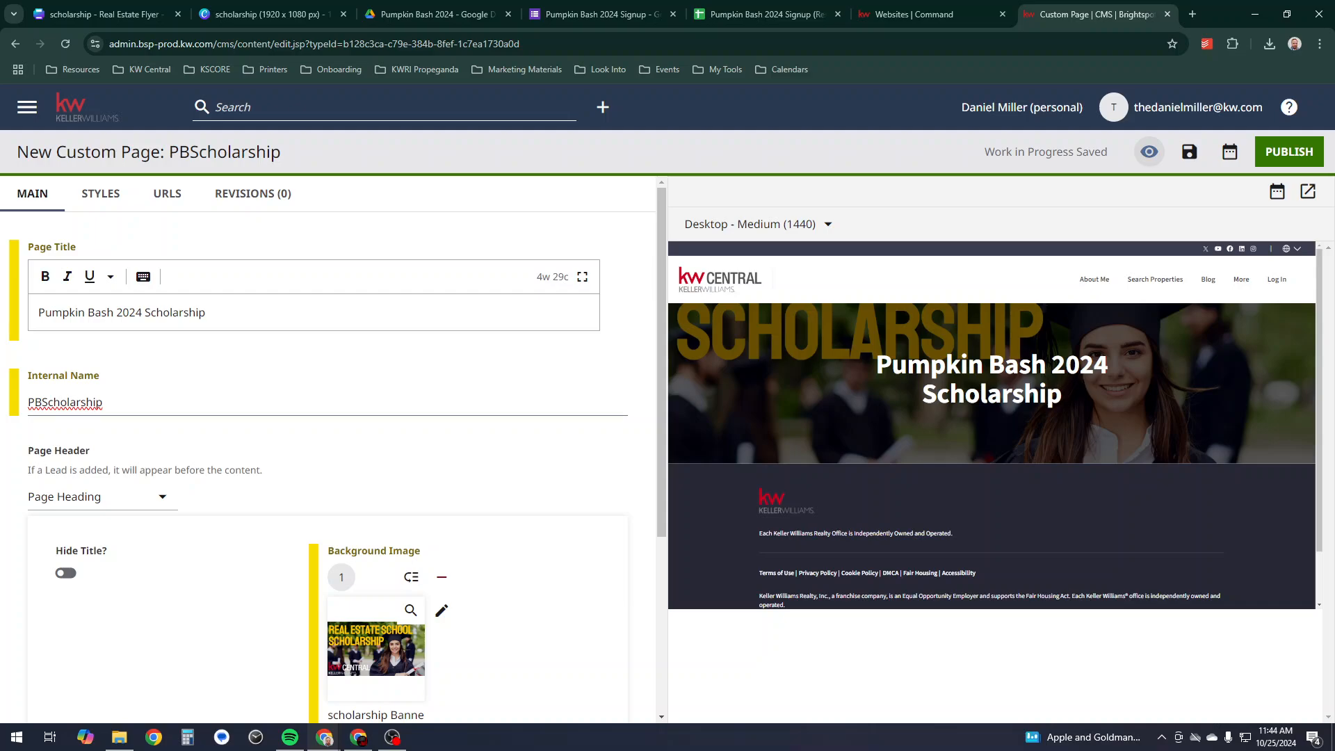
- Turn on 'Hide Page In Navigation?' for the page
{"action": "scroll", "coordinate": [487, 487], "scroll_direction": "down", "scroll_amount": 4}
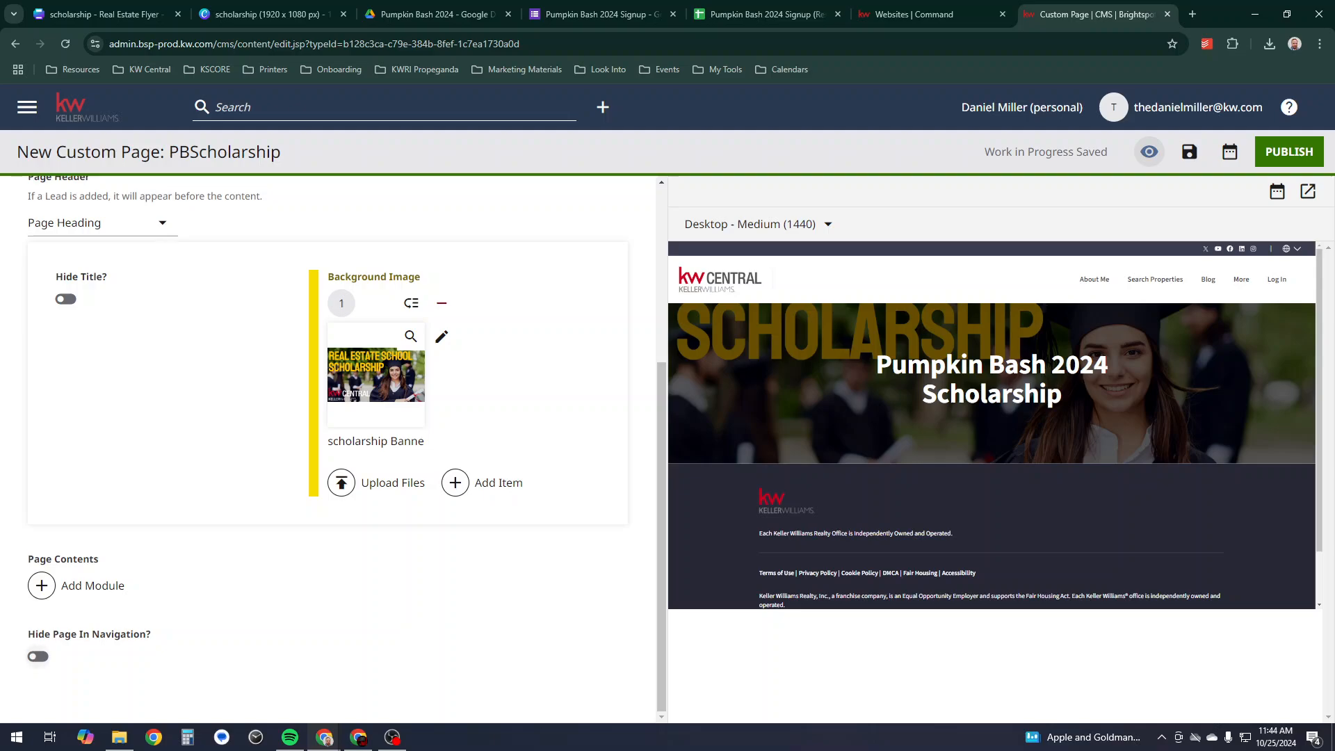
{"action": "left_click", "coordinate": [38, 657]}
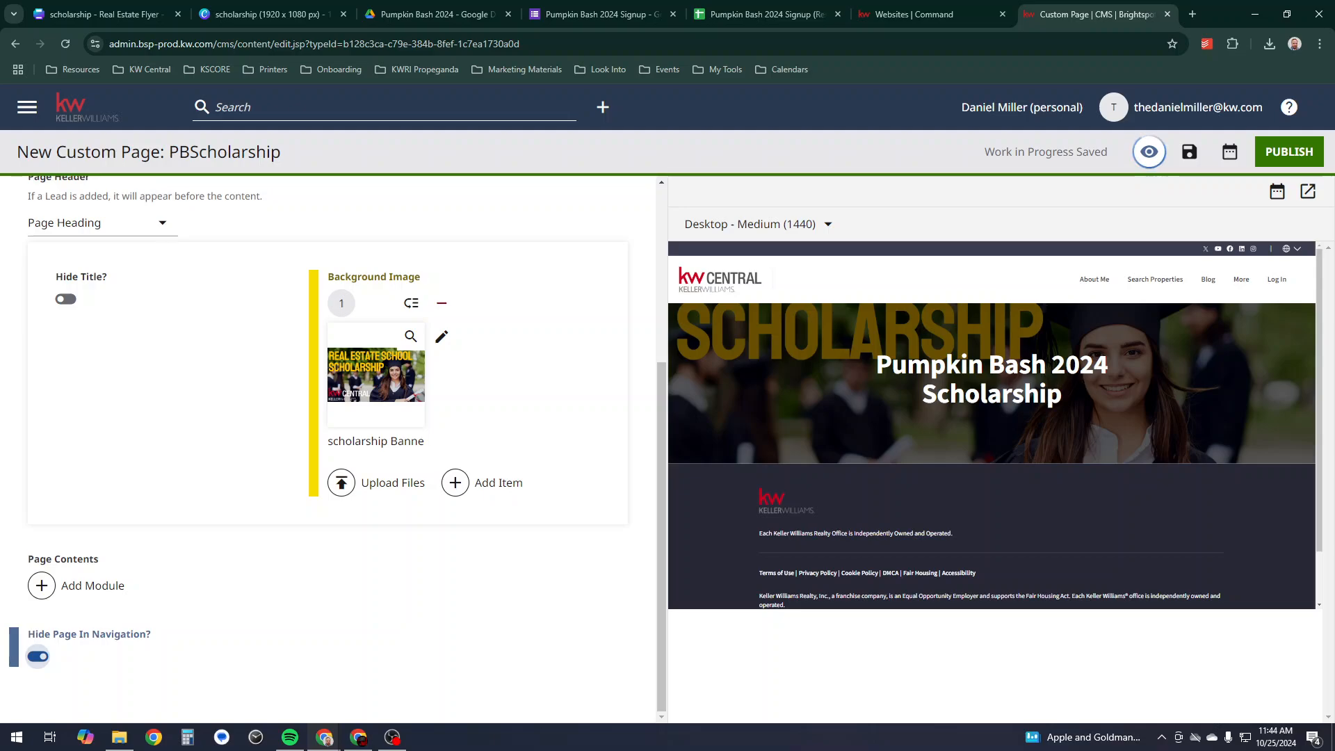
{"action": "mouse_move", "coordinate": [1241, 280]}
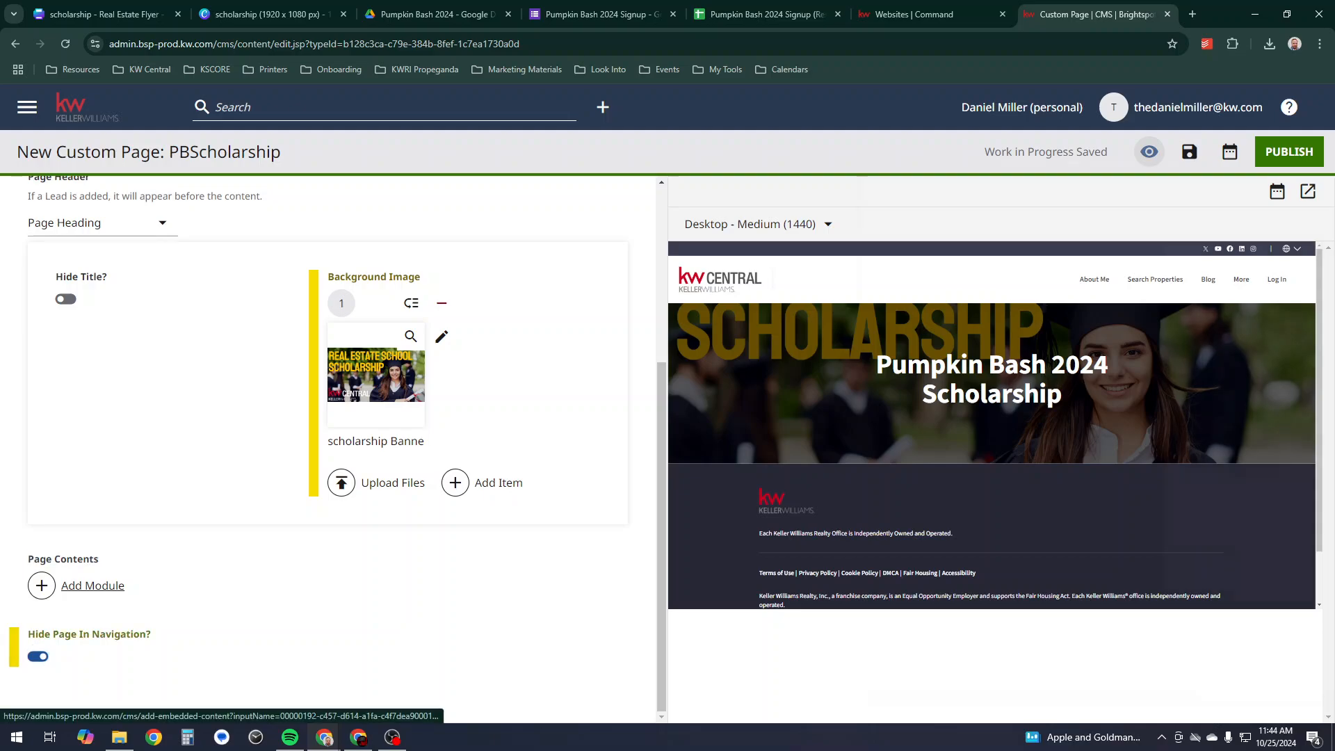
- Add an HTML Embed module to the page contents
{"action": "left_click", "coordinate": [93, 586]}
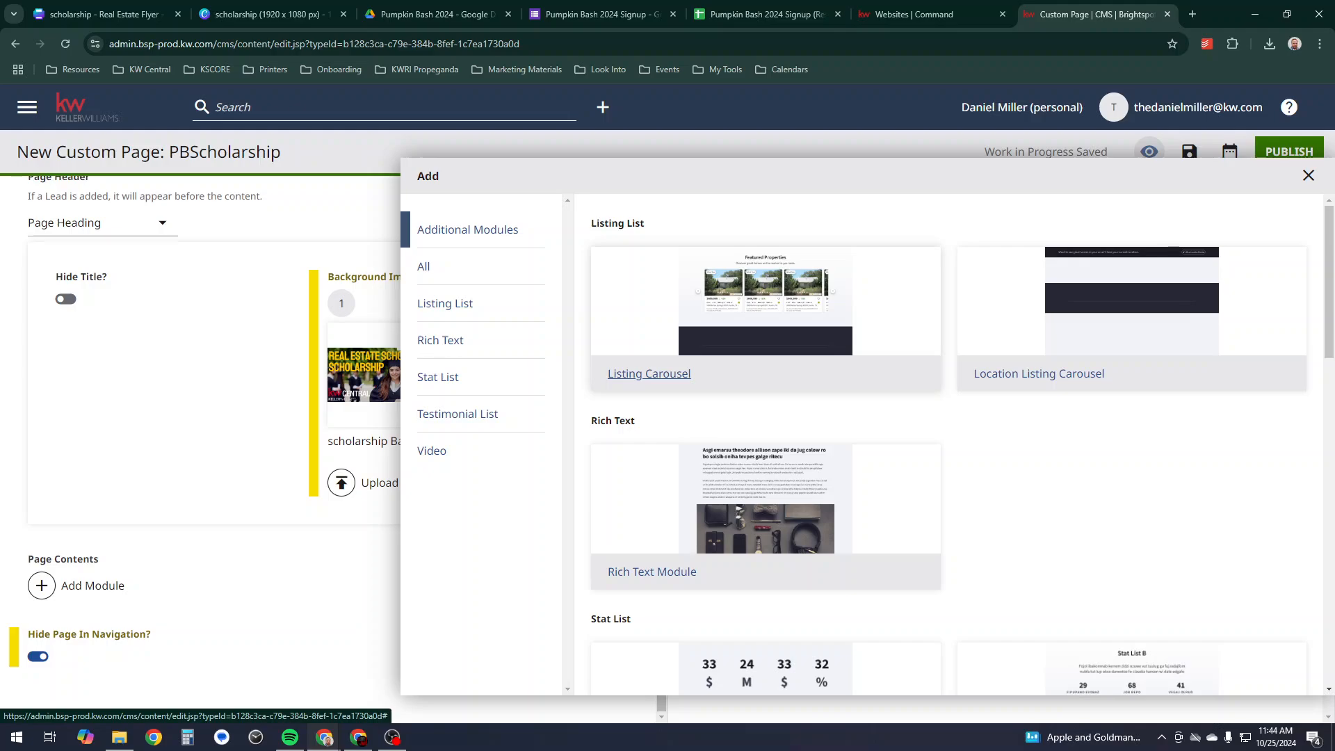
{"action": "scroll", "coordinate": [633, 362], "scroll_direction": "down", "scroll_amount": 15}
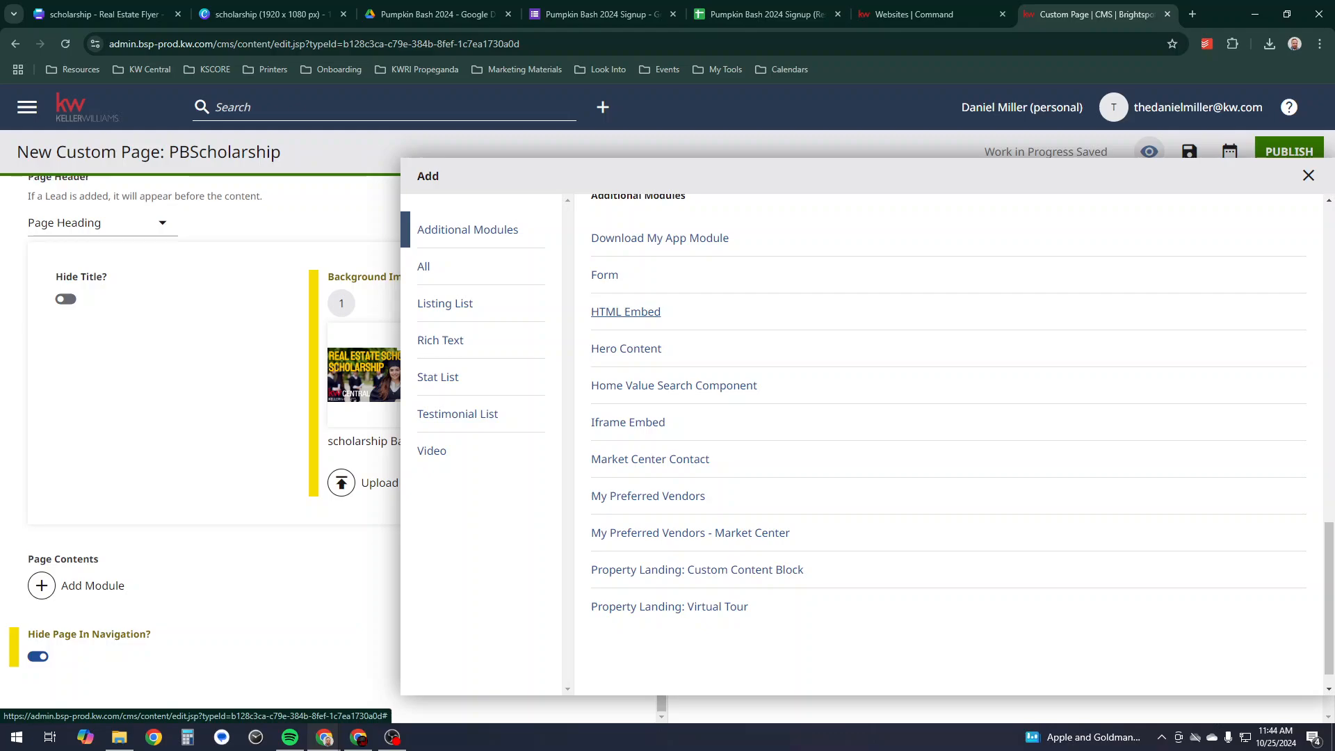
{"action": "left_click", "coordinate": [625, 311]}
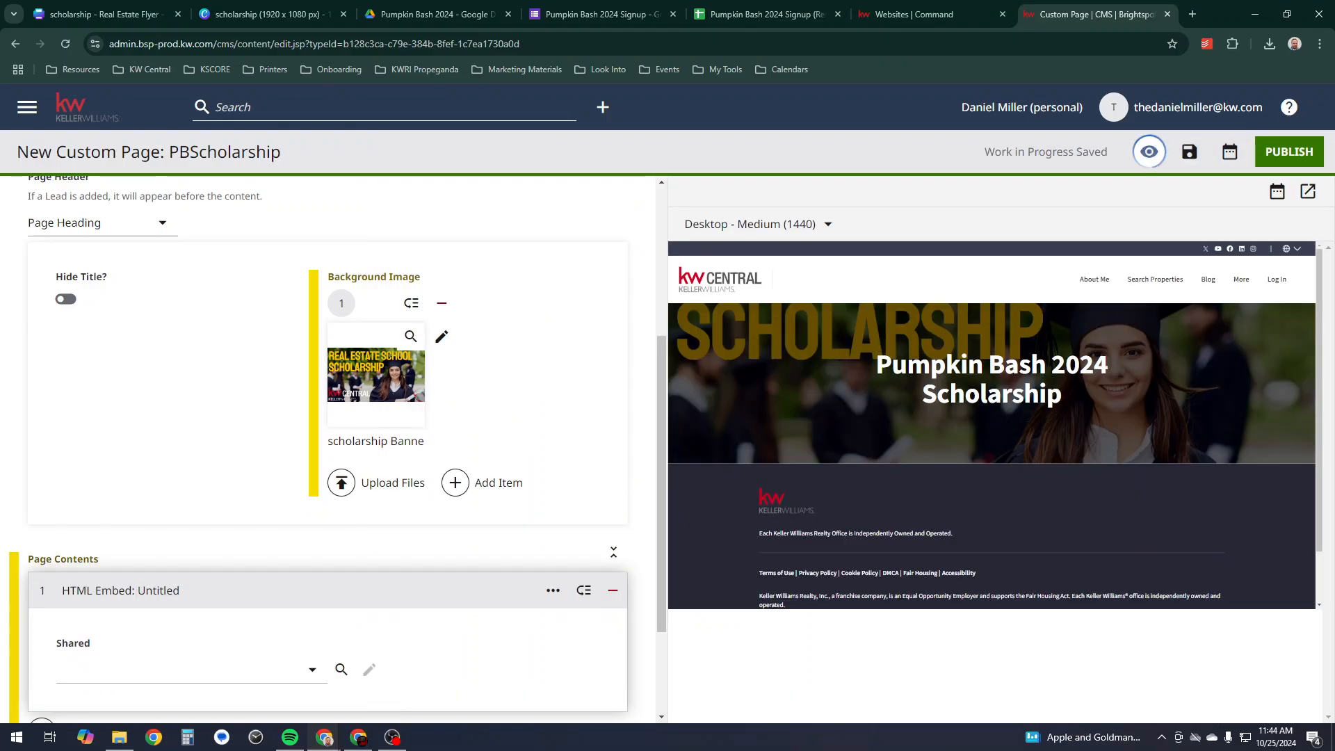
{"action": "scroll", "coordinate": [626, 311], "scroll_direction": "down", "scroll_amount": 2}
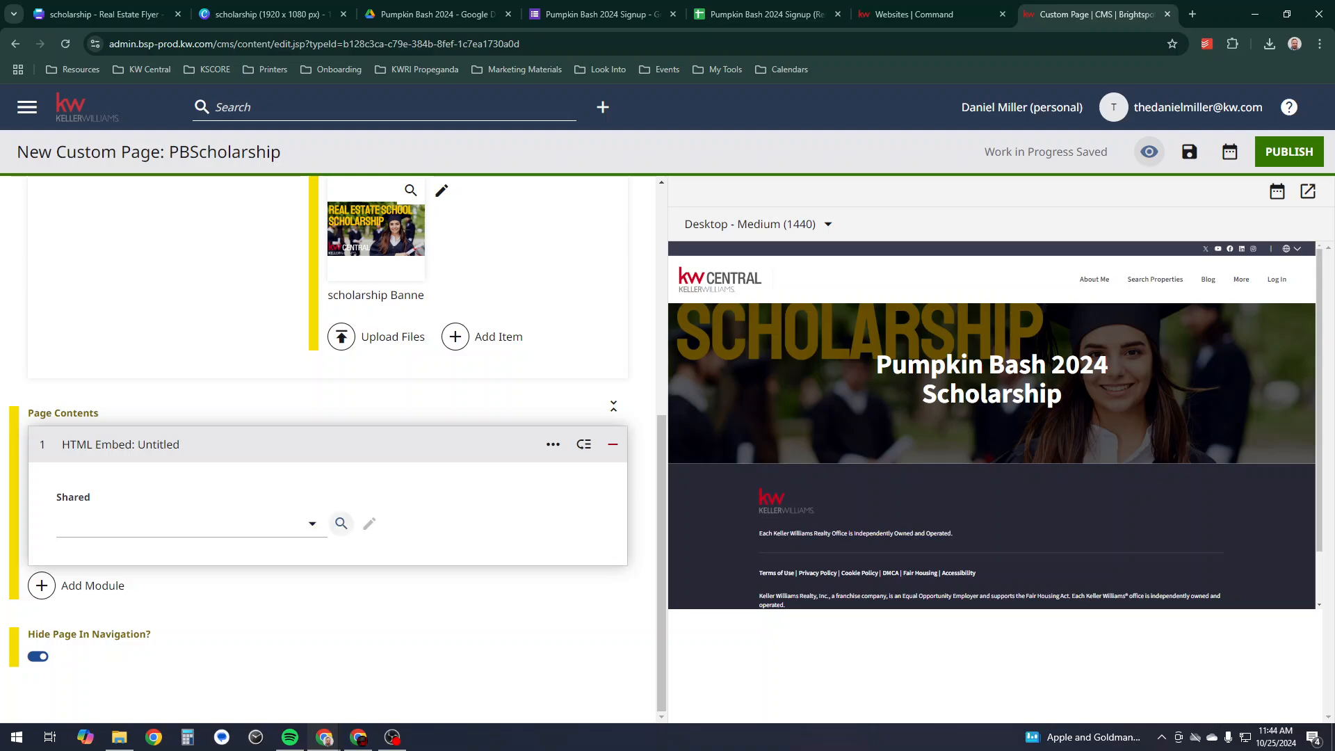
- Create a new shared embed module with internal name 'Pumpkin Bash 2024'
{"action": "left_click", "coordinate": [312, 523]}
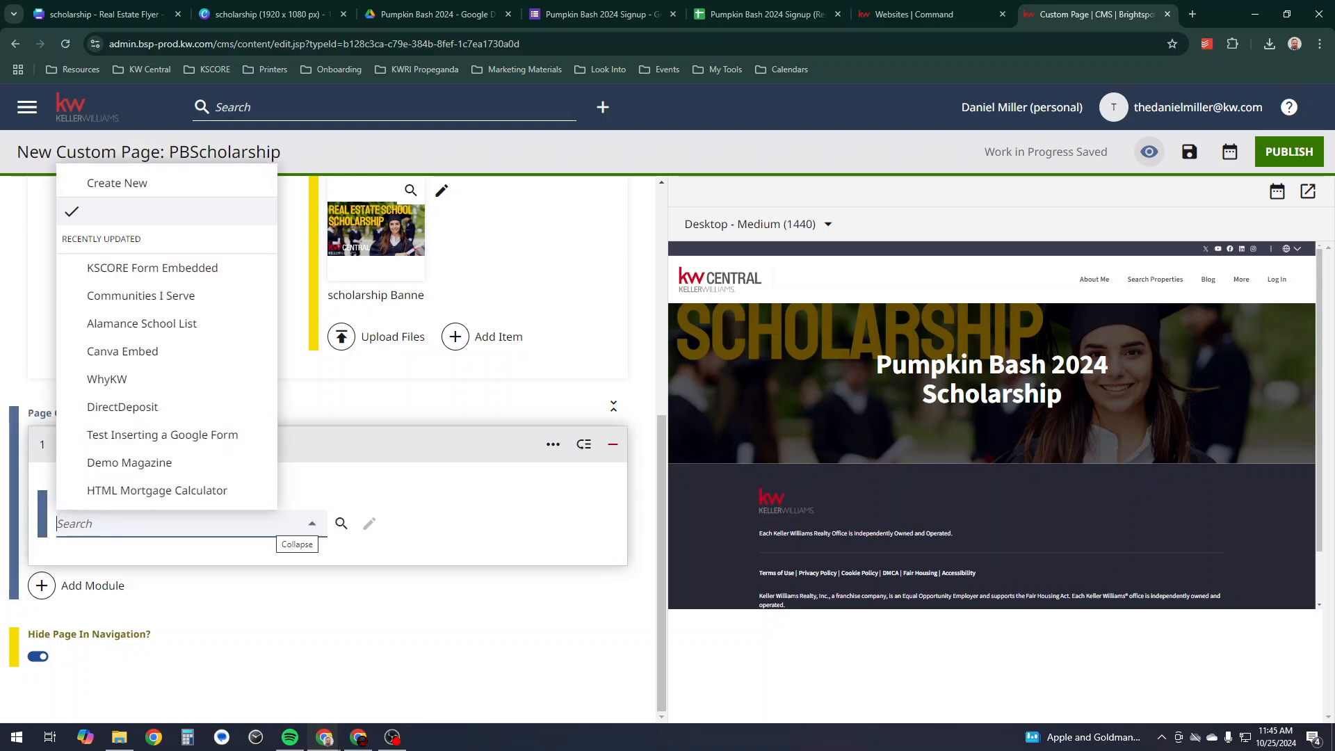
{"action": "left_click", "coordinate": [116, 183]}
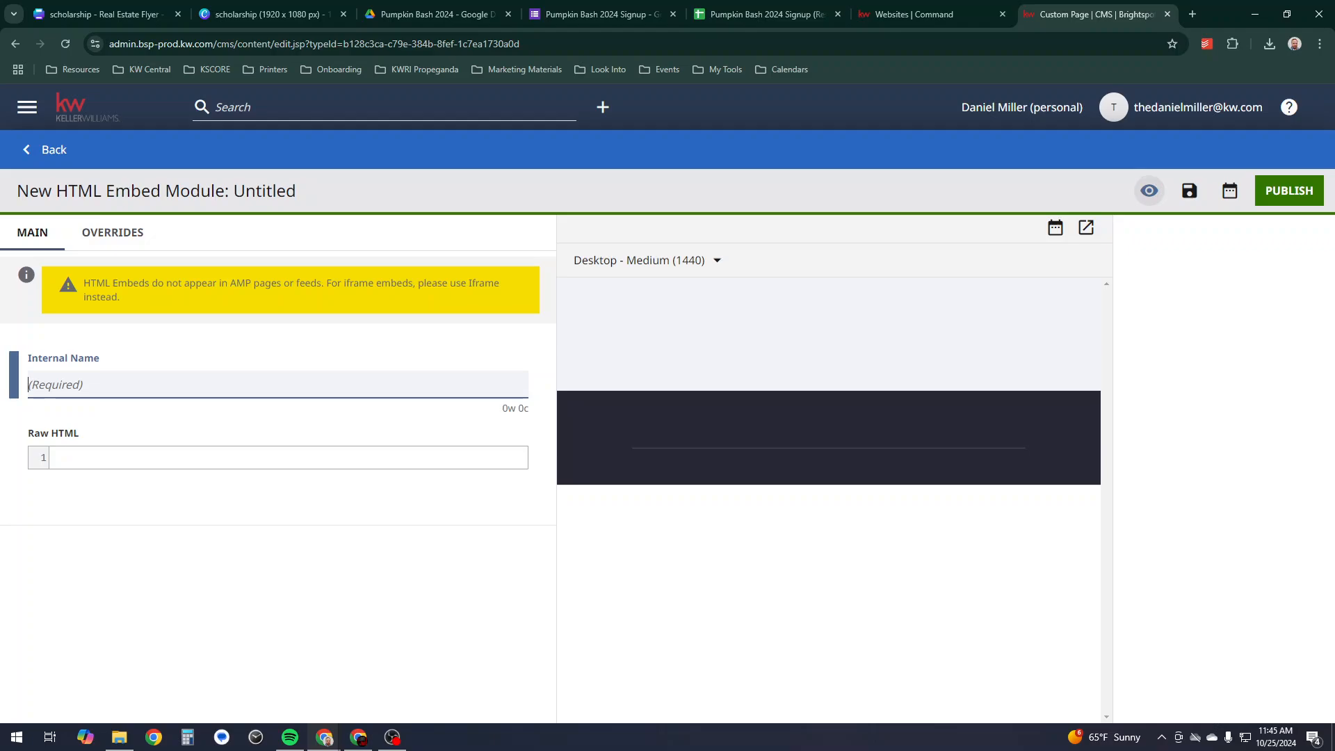
{"action": "type", "text": "Pumpkin Bash 2024"}
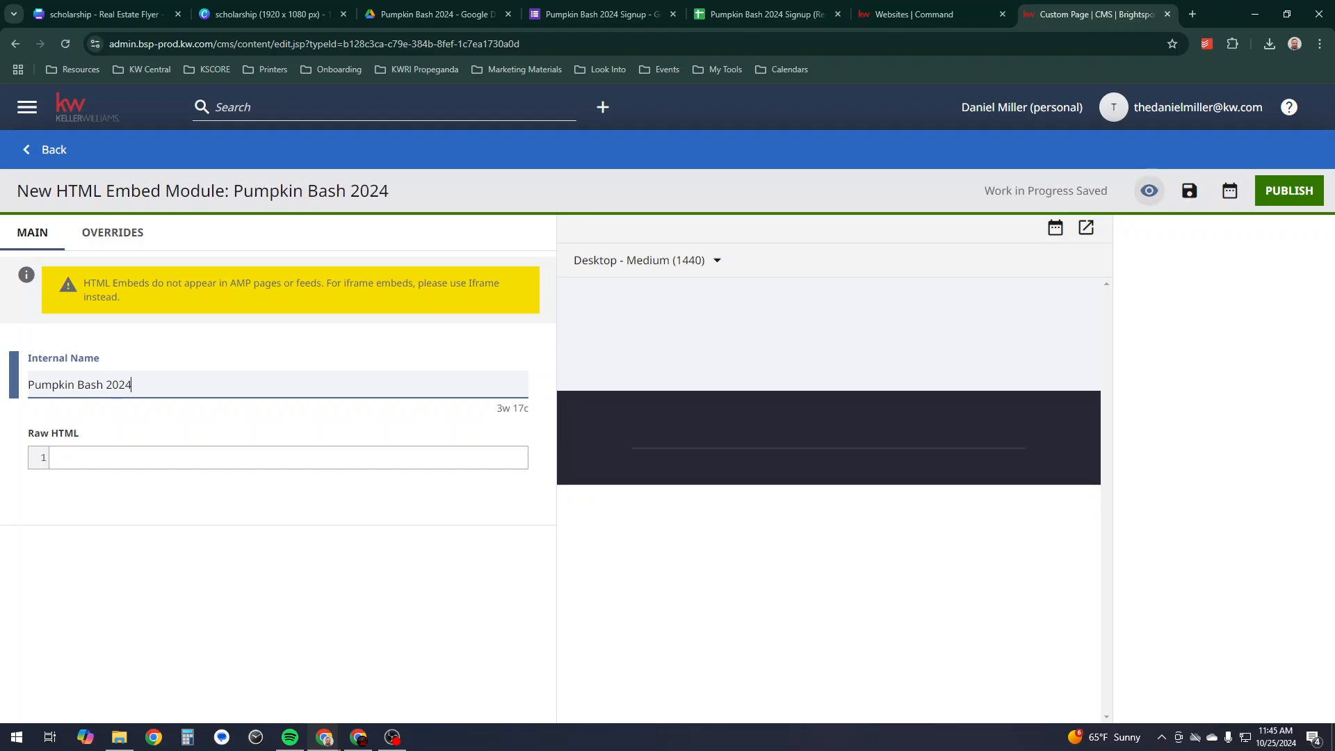
{"action": "left_click", "coordinate": [139, 457]}
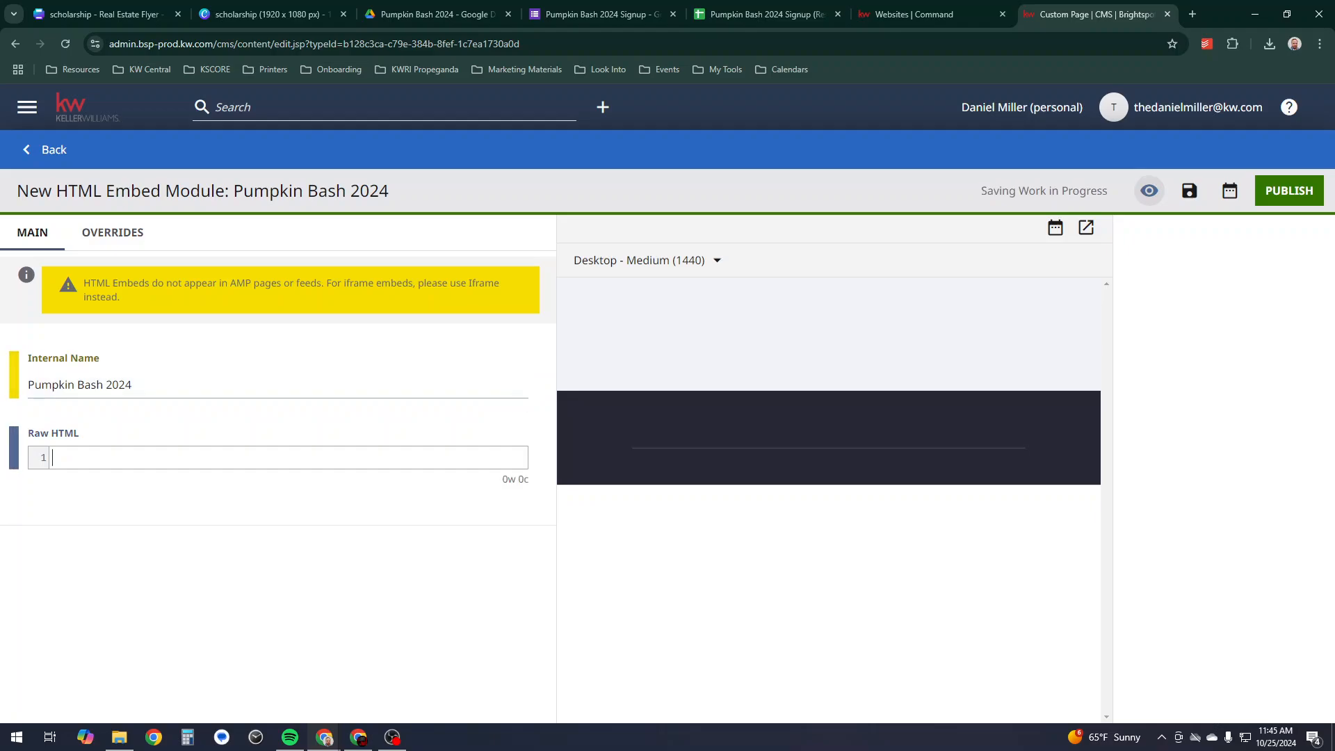
- Copy the signup form's 640 × 1437 iframe embed code and return to the KW Command site builder
{"action": "left_click", "coordinate": [603, 14]}
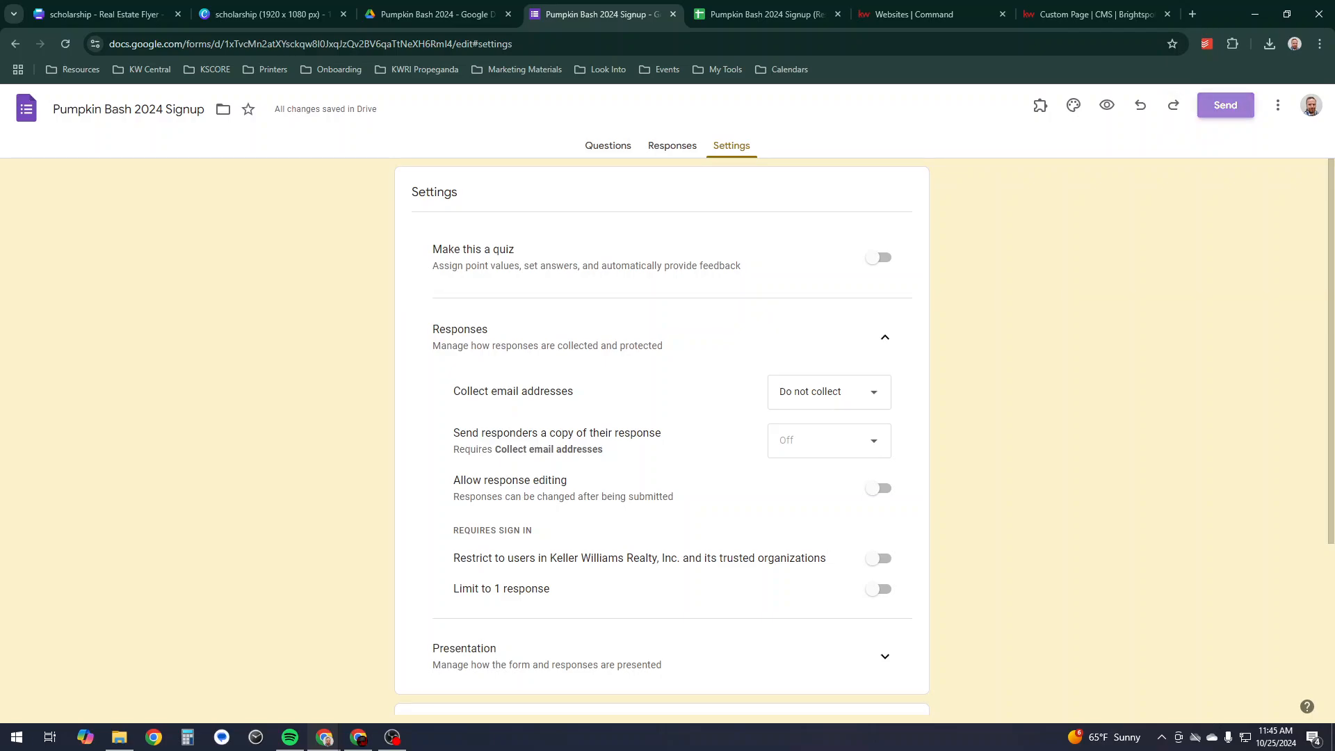
{"action": "left_click", "coordinate": [1225, 105]}
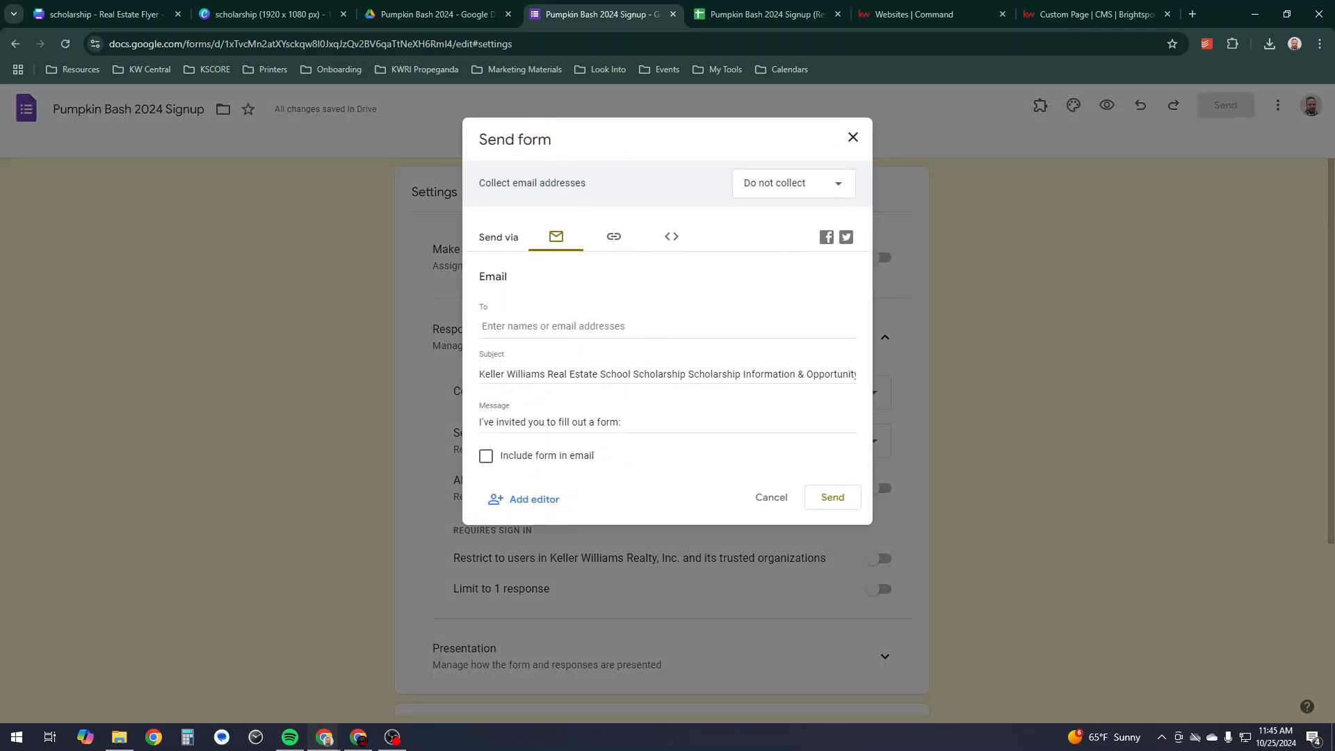
{"action": "left_click", "coordinate": [613, 236]}
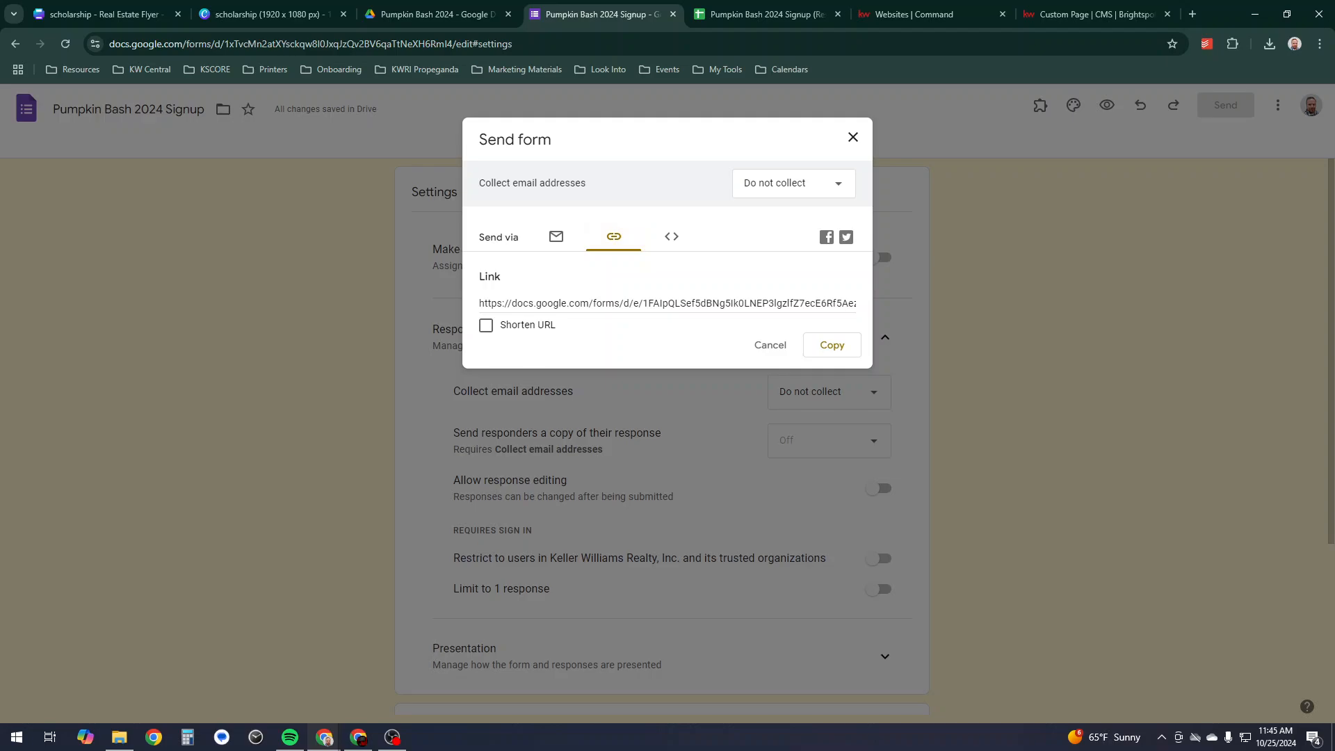
{"action": "left_click", "coordinate": [671, 237]}
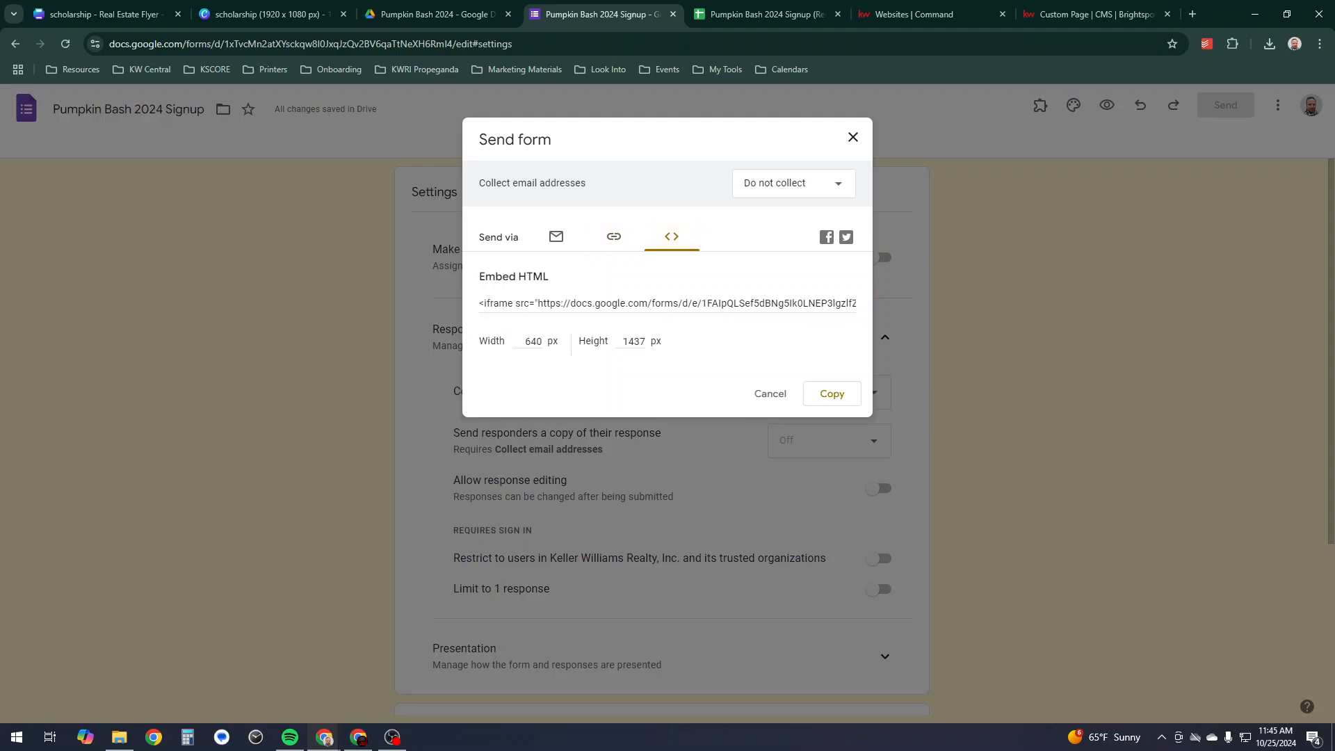
{"action": "left_click", "coordinate": [637, 304]}
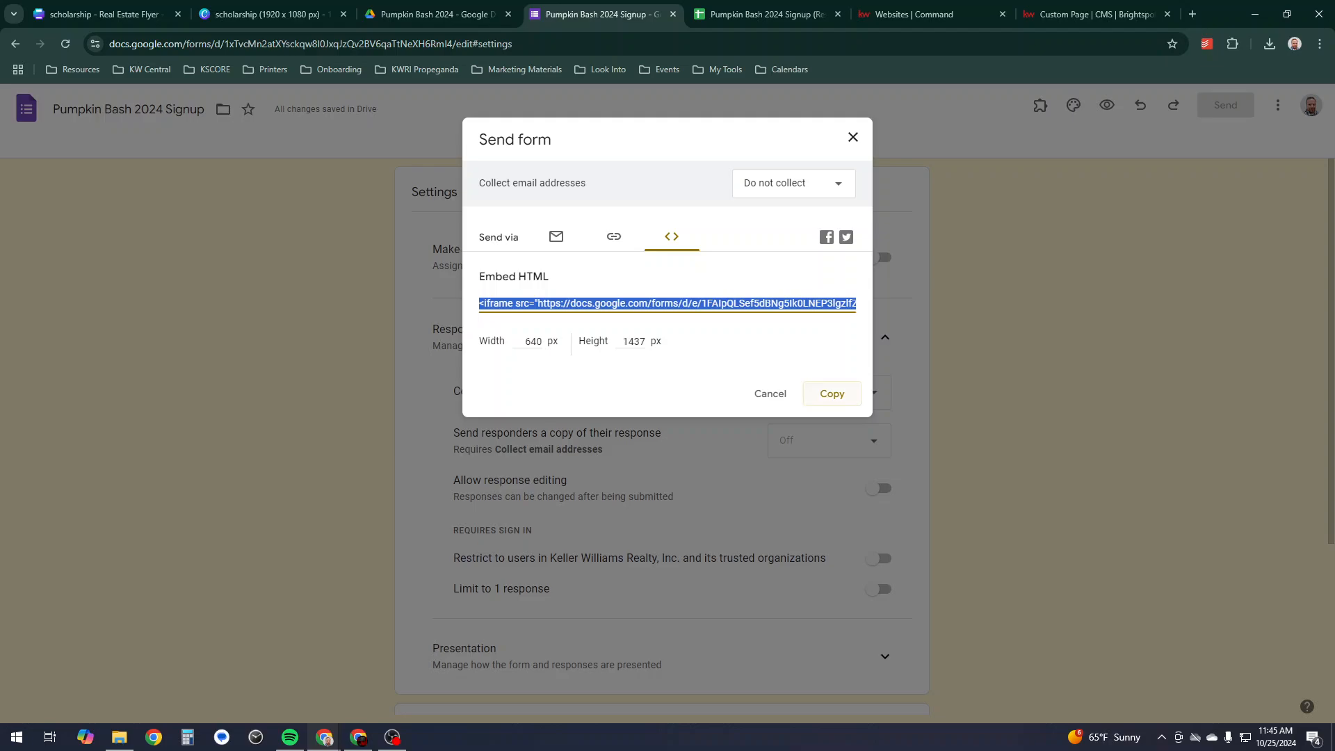
{"action": "left_click", "coordinate": [832, 394]}
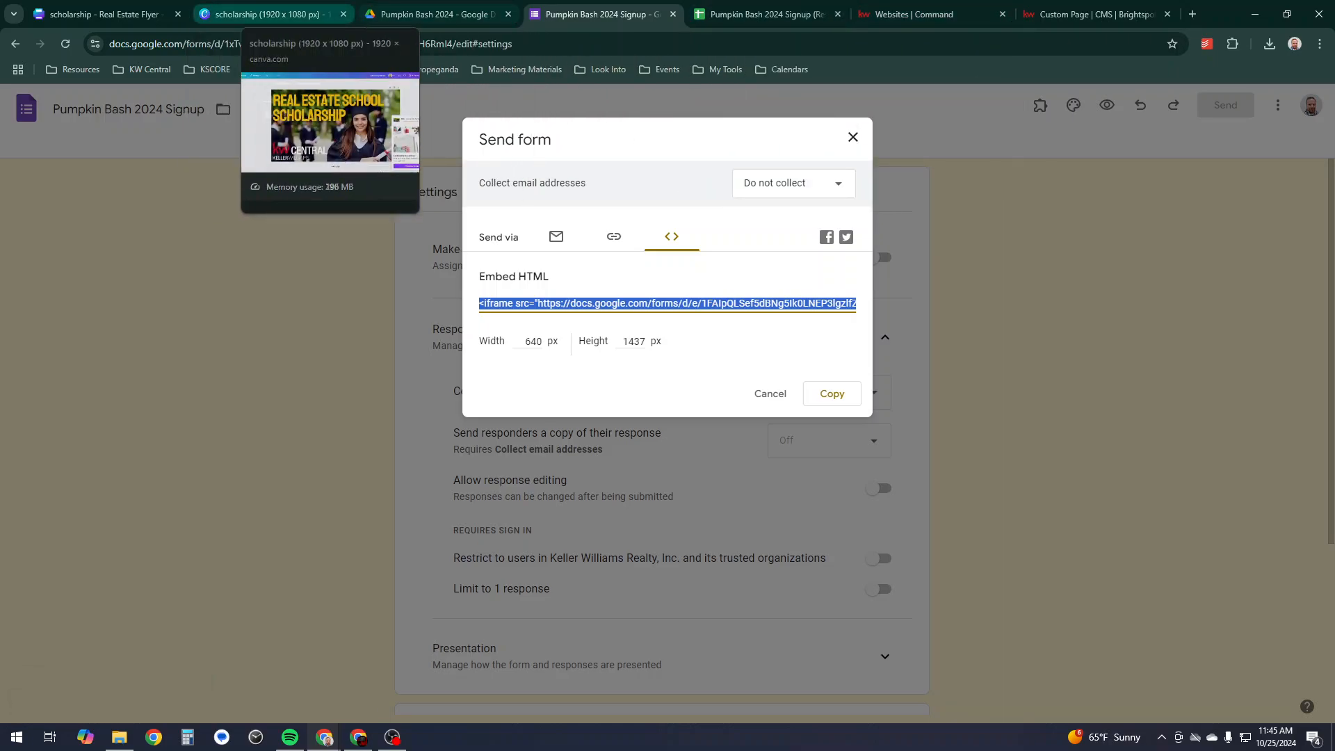
{"action": "left_click", "coordinate": [911, 14]}
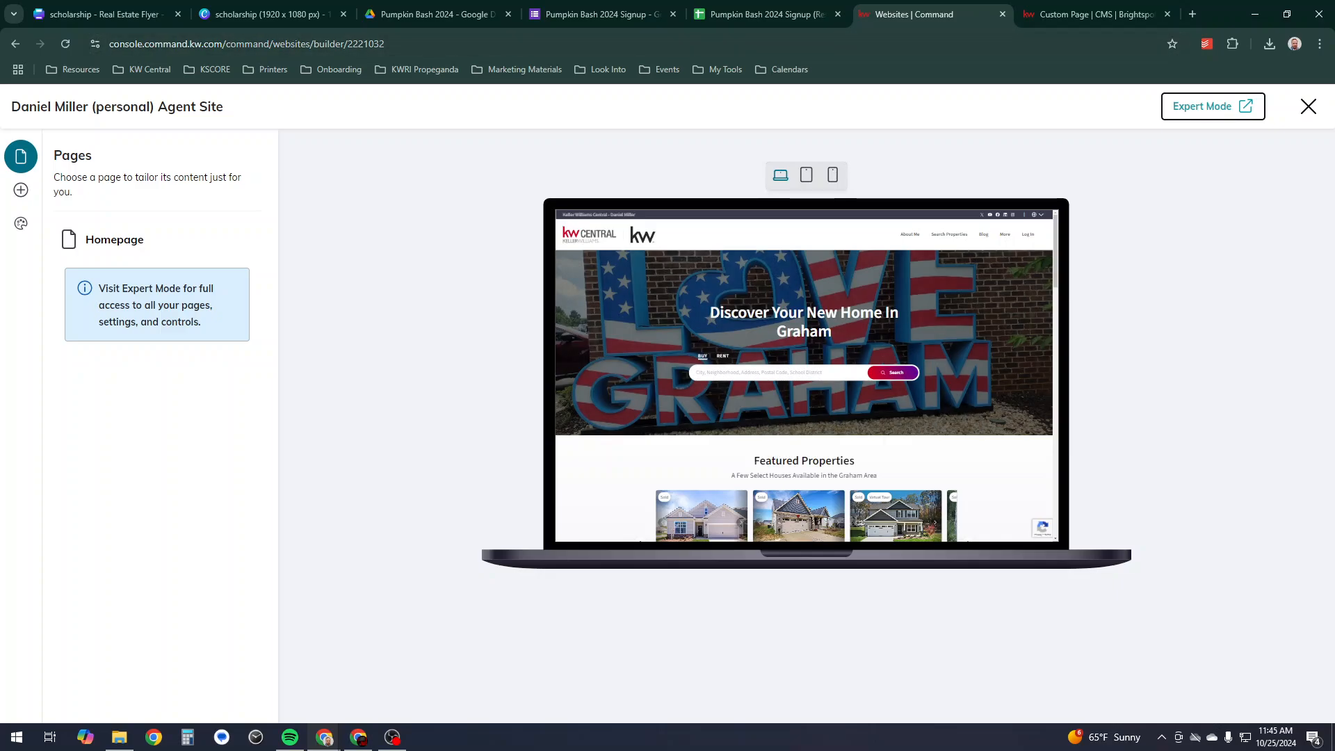
- Paste the form's iframe code into Raw HTML and publish the Pumpkin Bash 2024 embed module
{"action": "key", "text": "ctrl+Tab"}
{"action": "key", "text": "ctrl+v"}
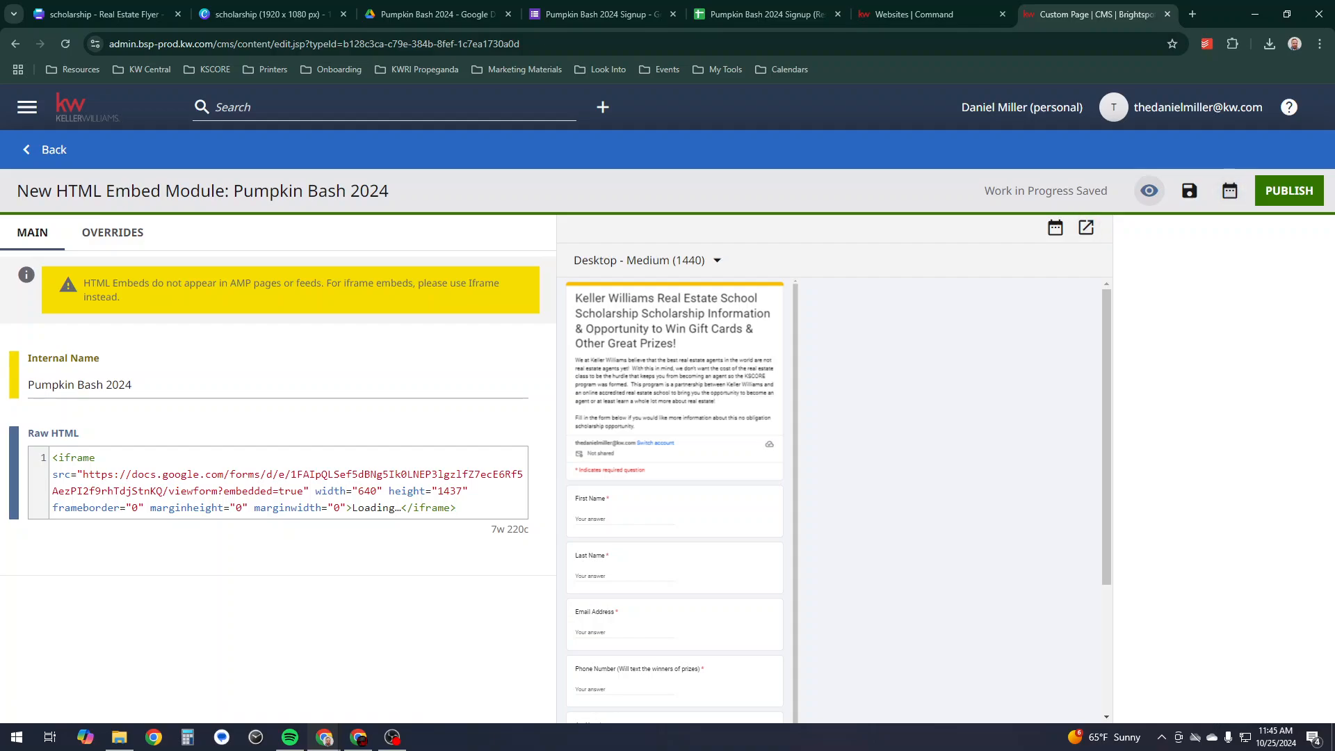
{"action": "left_click", "coordinate": [1290, 191]}
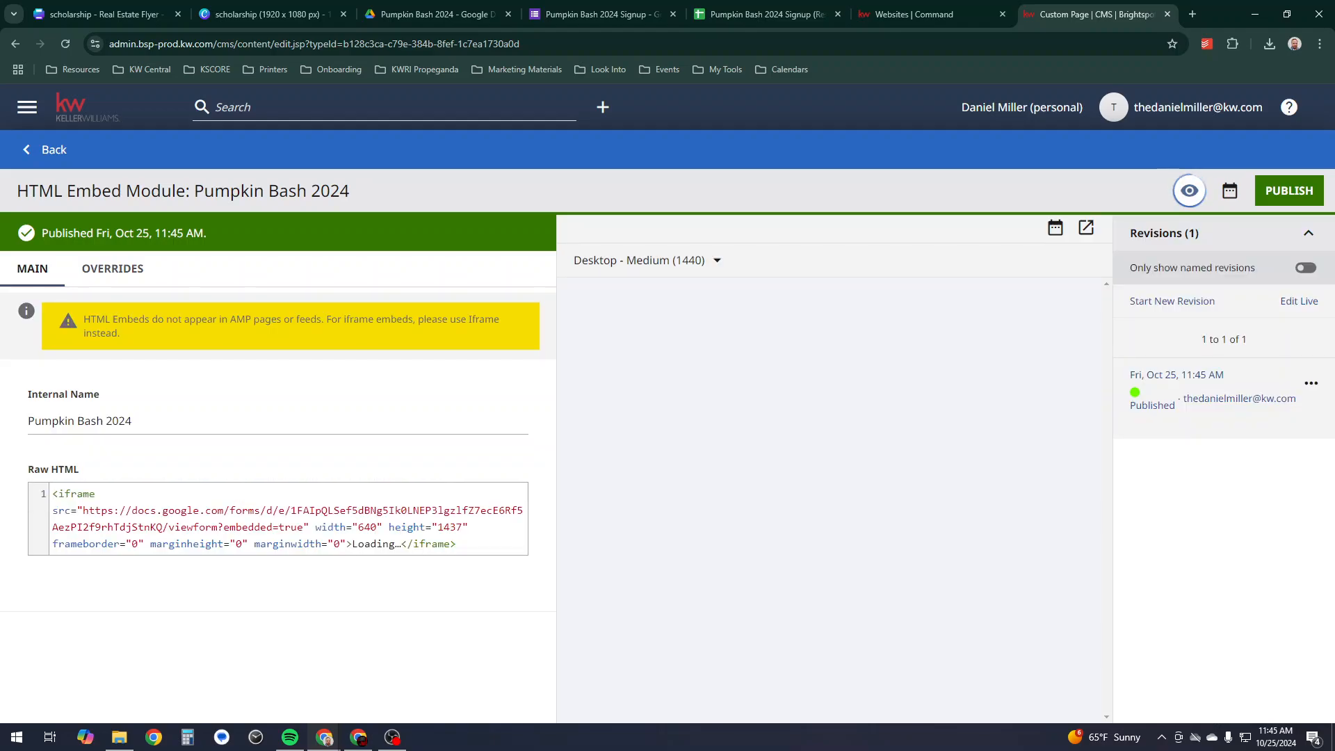
- Go back to the PBScholarship page editor
{"action": "scroll", "coordinate": [674, 487], "scroll_direction": "down", "scroll_amount": 5}
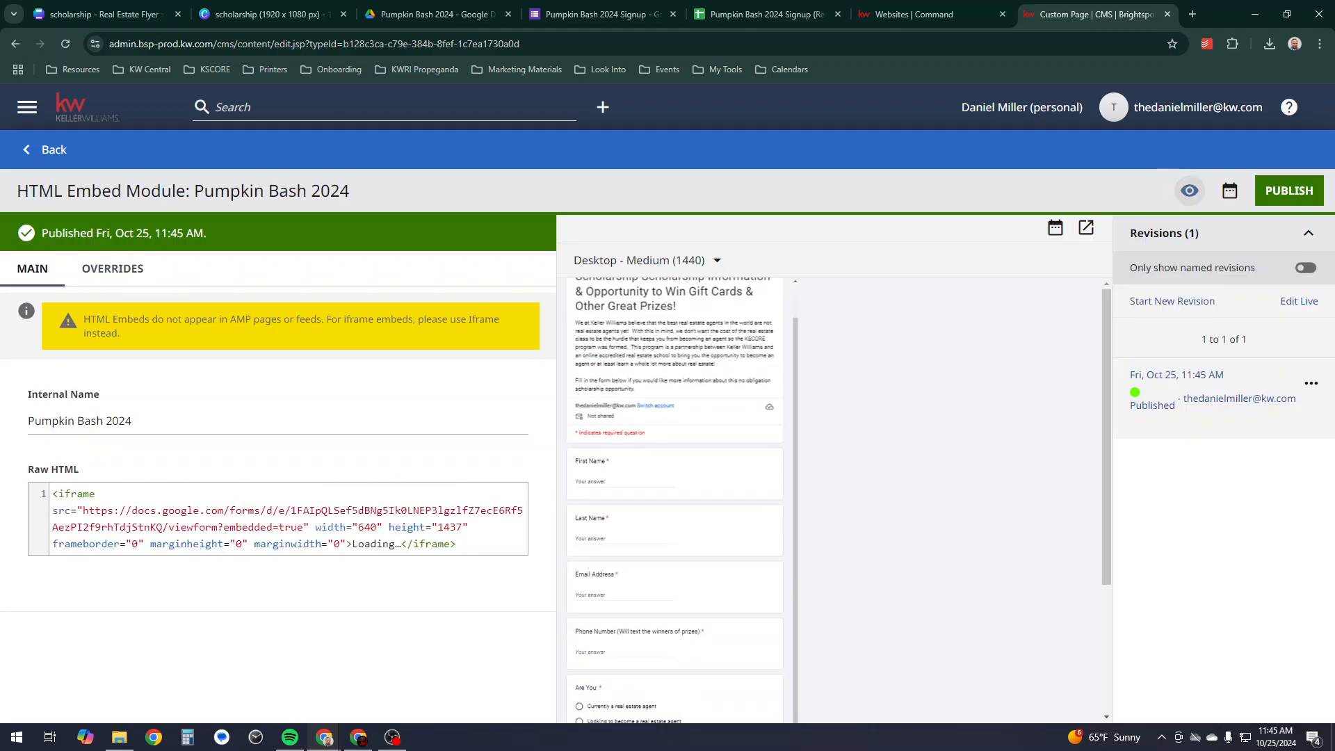
{"action": "scroll", "coordinate": [675, 452], "scroll_direction": "down", "scroll_amount": 1}
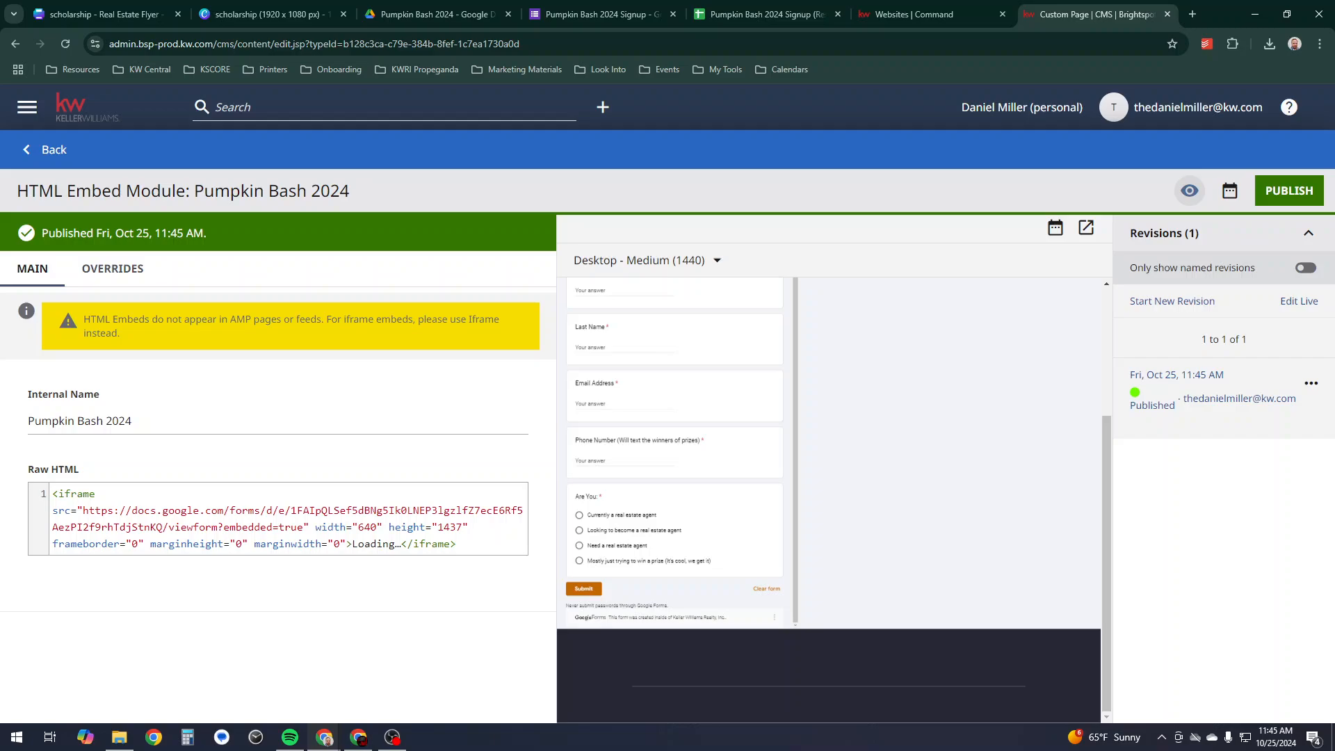
{"action": "scroll", "coordinate": [828, 487], "scroll_direction": "up", "scroll_amount": 5}
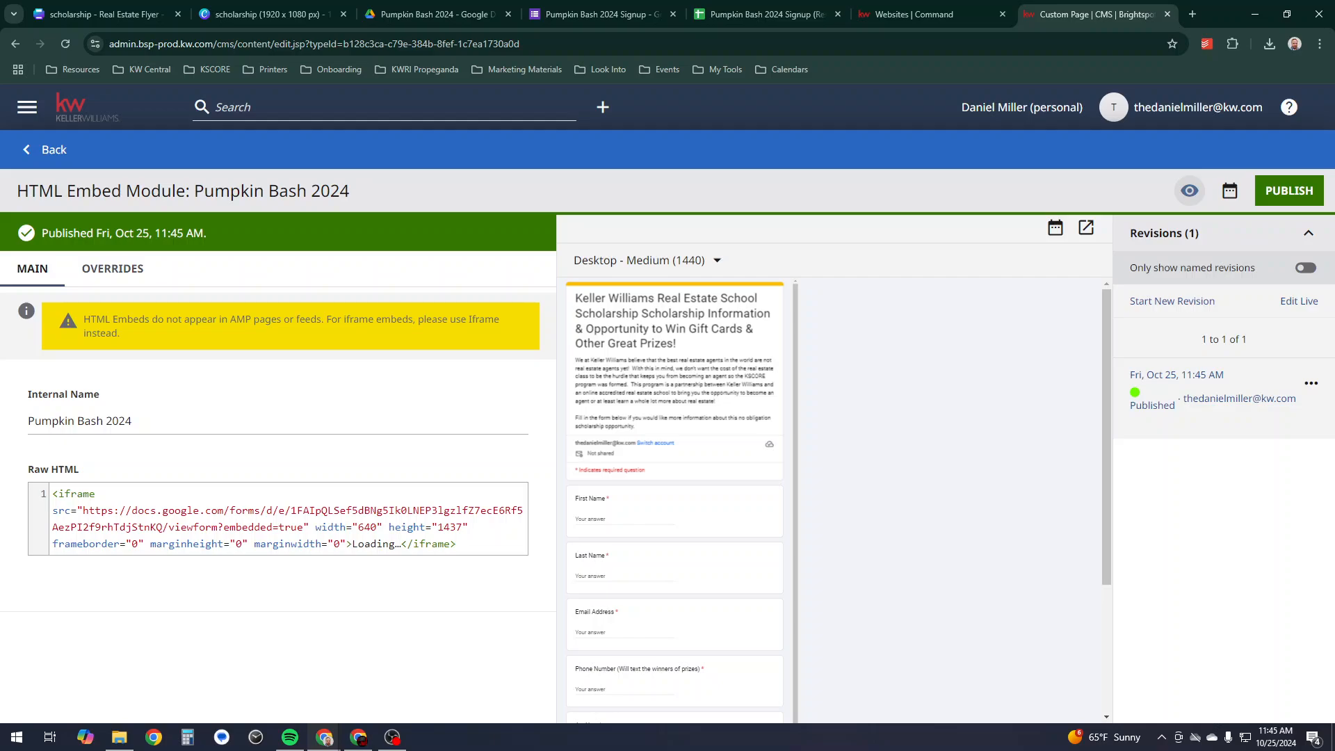
{"action": "left_click", "coordinate": [1290, 190]}
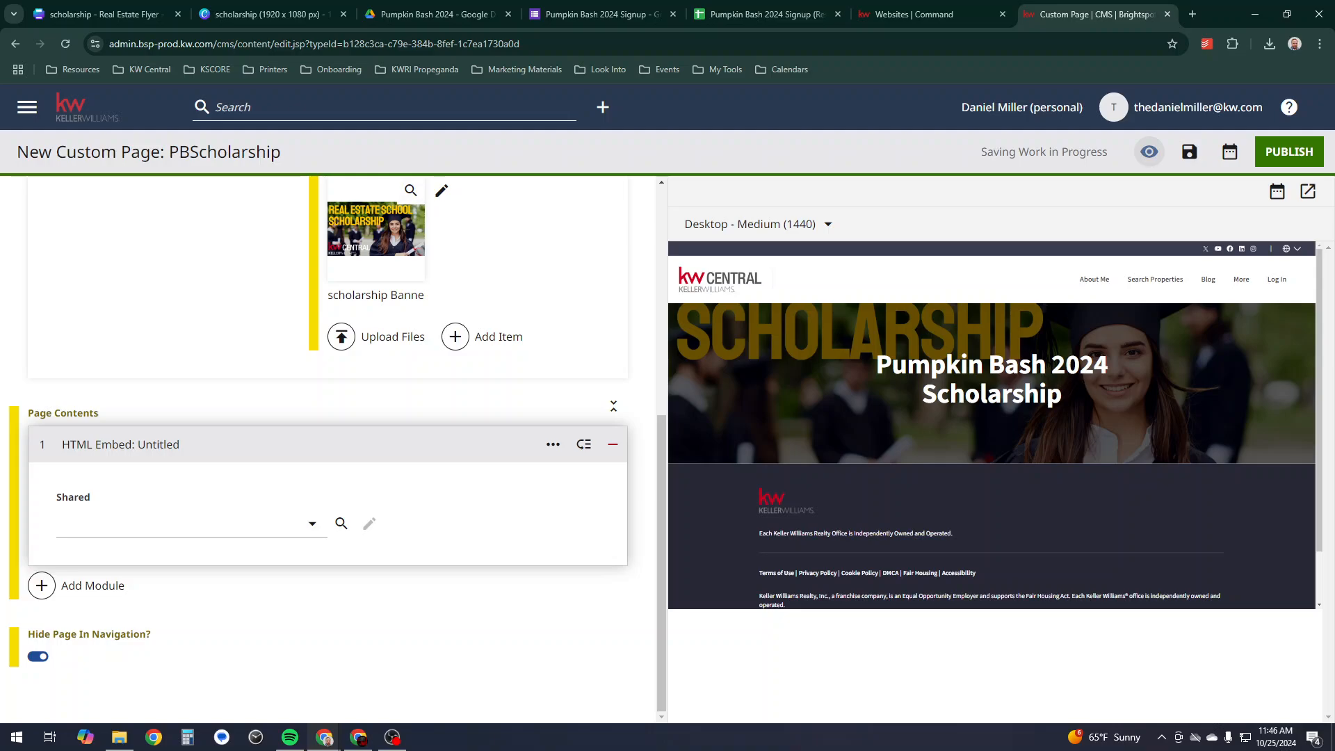
- Choose the shared Pumpkin Bash 2024 embed, check the form in the preview, then open the responses sheet
{"action": "left_click", "coordinate": [188, 523]}
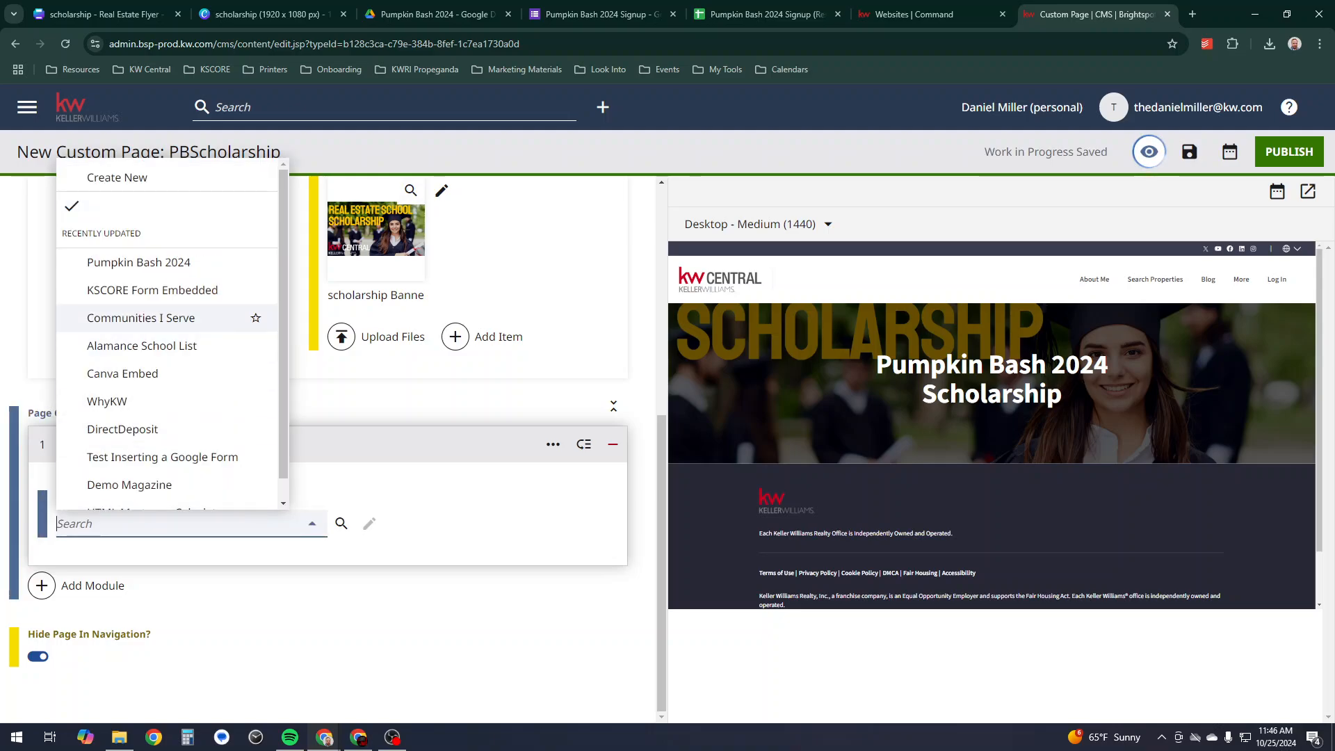
{"action": "left_click", "coordinate": [256, 262]}
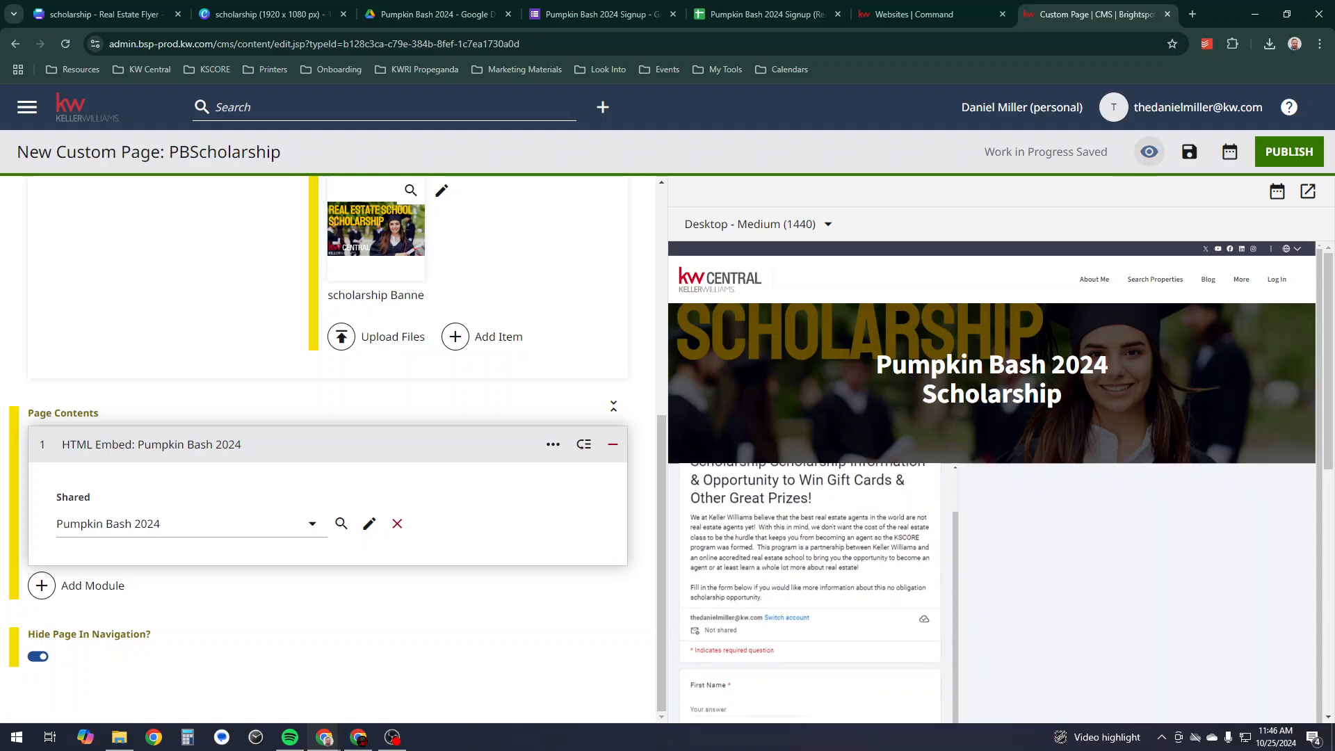
{"action": "scroll", "coordinate": [993, 486], "scroll_direction": "down", "scroll_amount": 2}
{"action": "scroll", "coordinate": [992, 487], "scroll_direction": "down", "scroll_amount": 5}
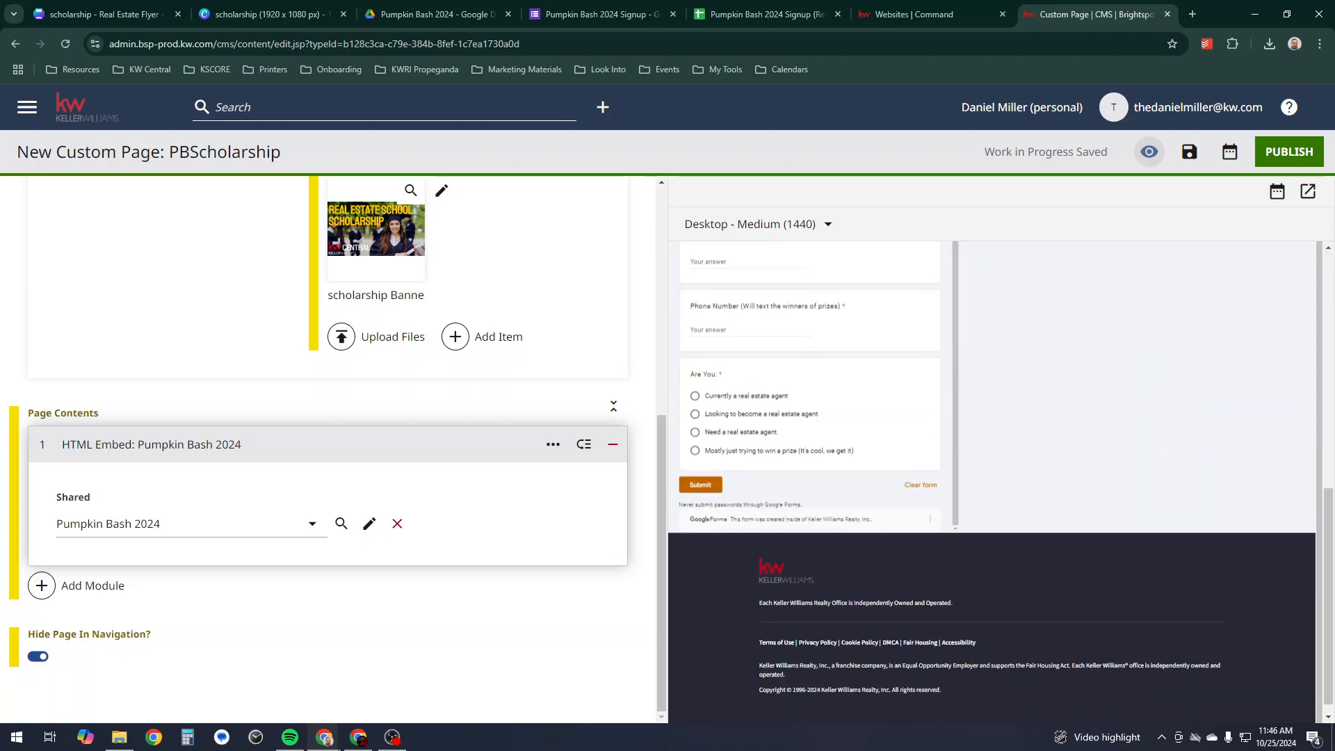
{"action": "scroll", "coordinate": [993, 487], "scroll_direction": "up", "scroll_amount": 1}
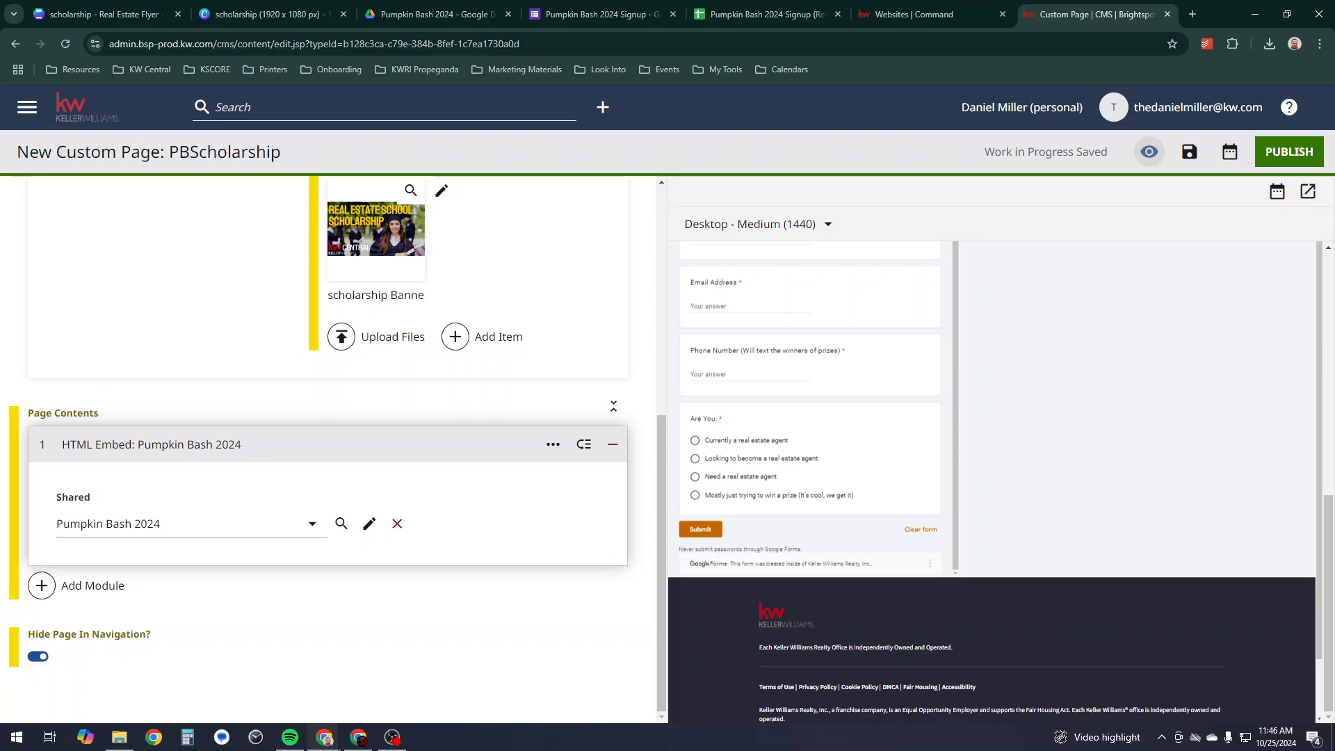
{"action": "scroll", "coordinate": [810, 417], "scroll_direction": "up", "scroll_amount": 10}
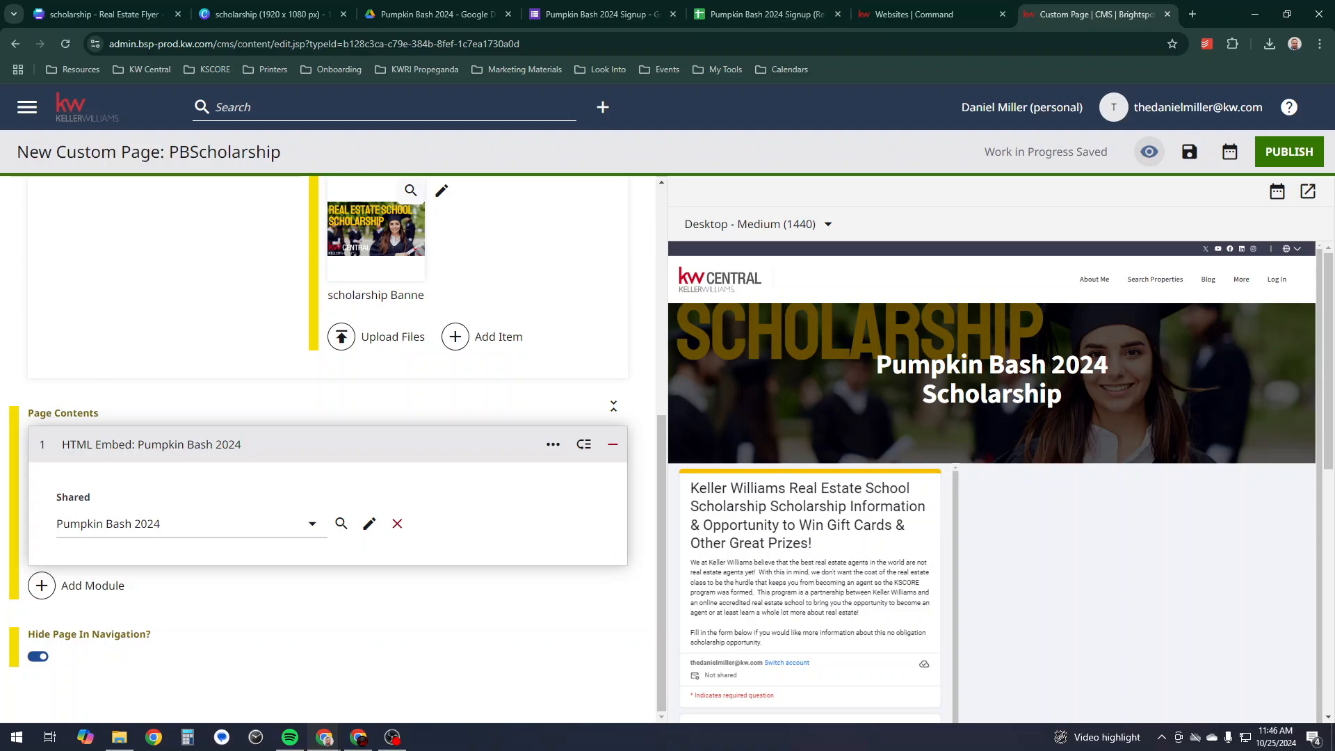
{"action": "left_click", "coordinate": [765, 14]}
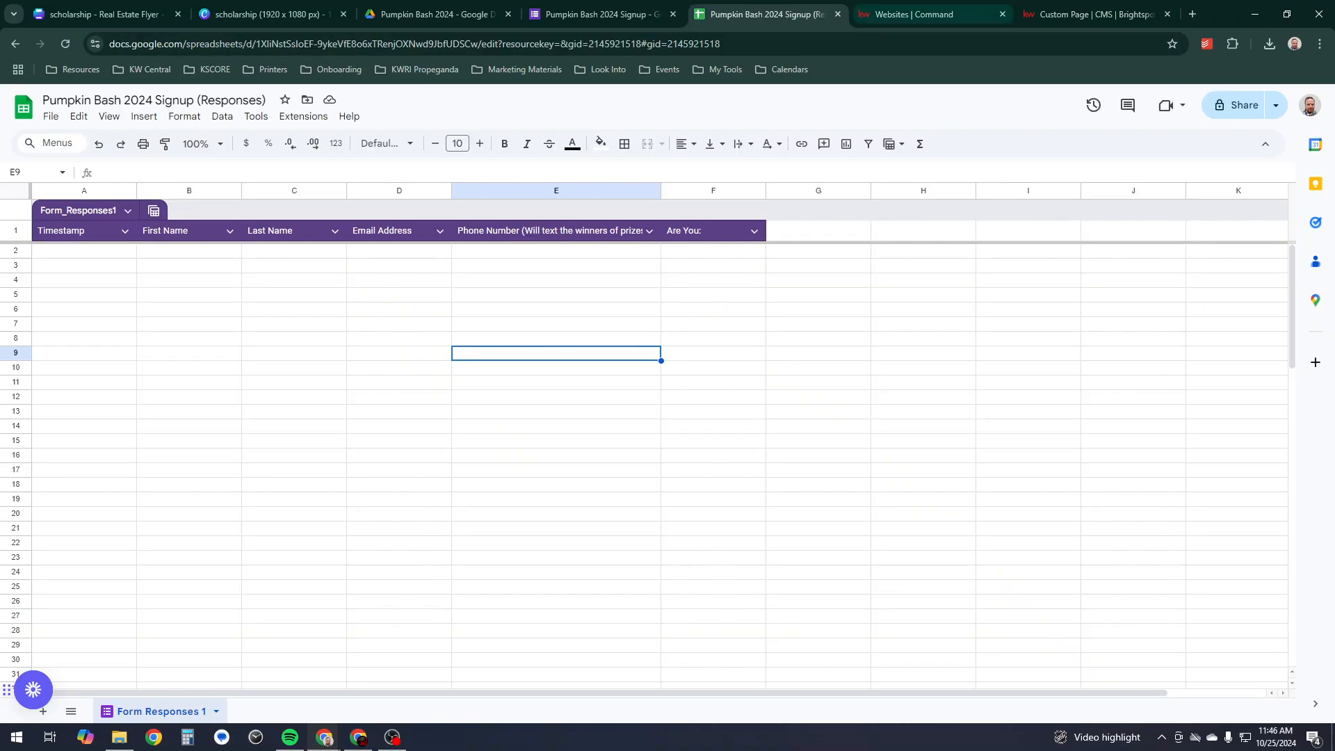
- Reopen the shared Pumpkin Bash 2024 HTML Embed module for editing from the PBScholarship page
{"action": "left_click", "coordinate": [598, 14]}
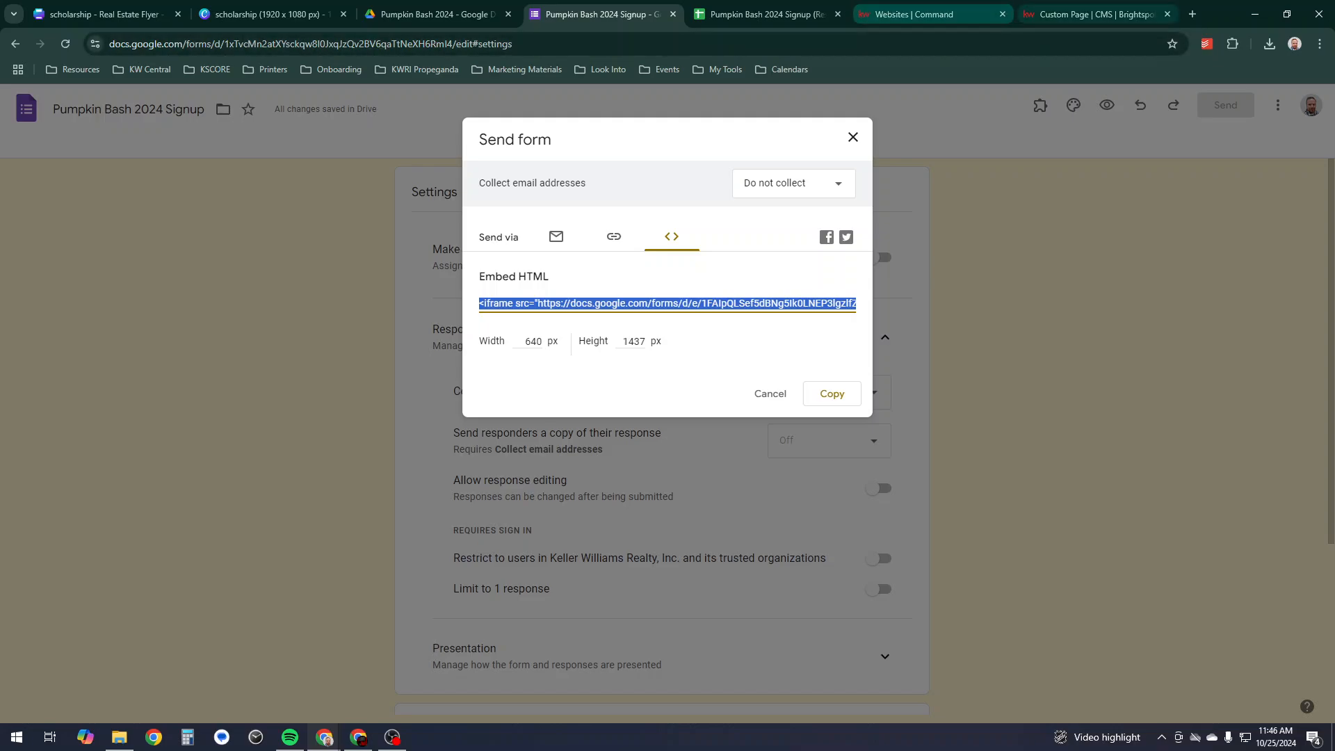
{"action": "left_click", "coordinate": [1092, 14]}
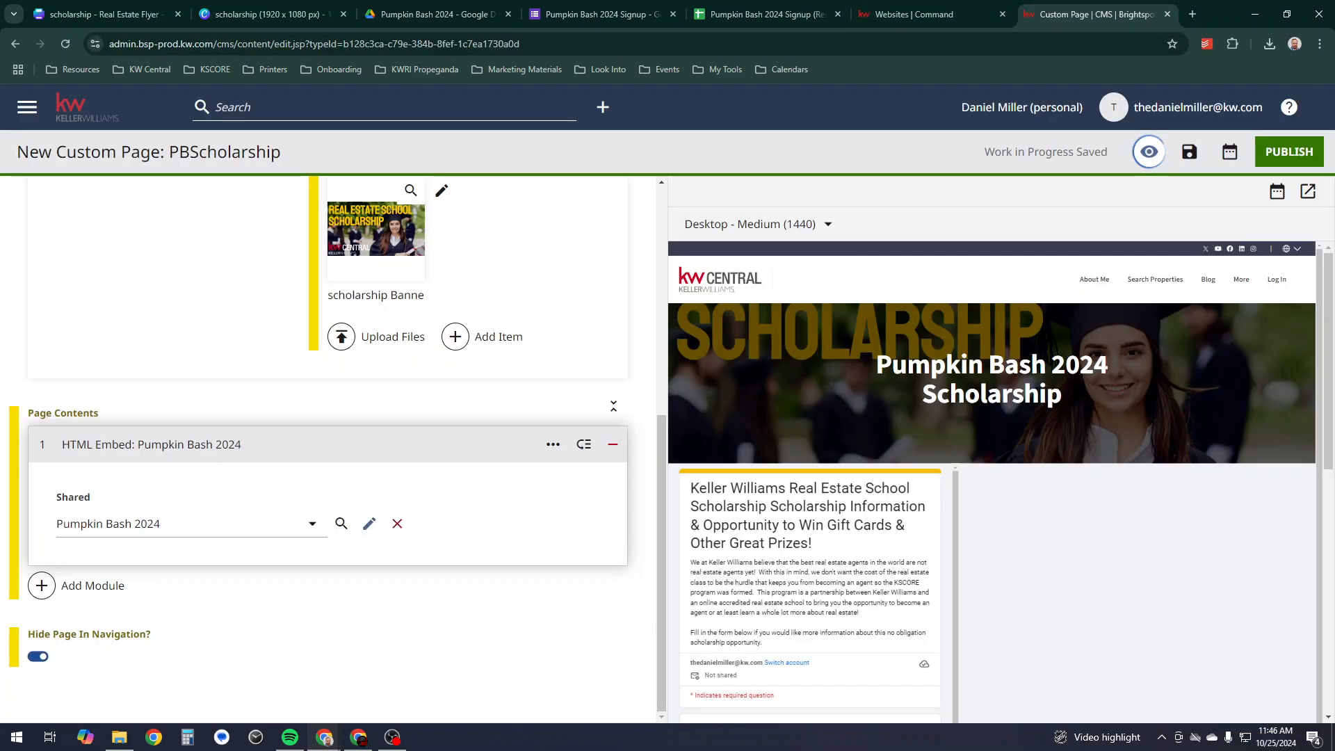
{"action": "left_click", "coordinate": [369, 523]}
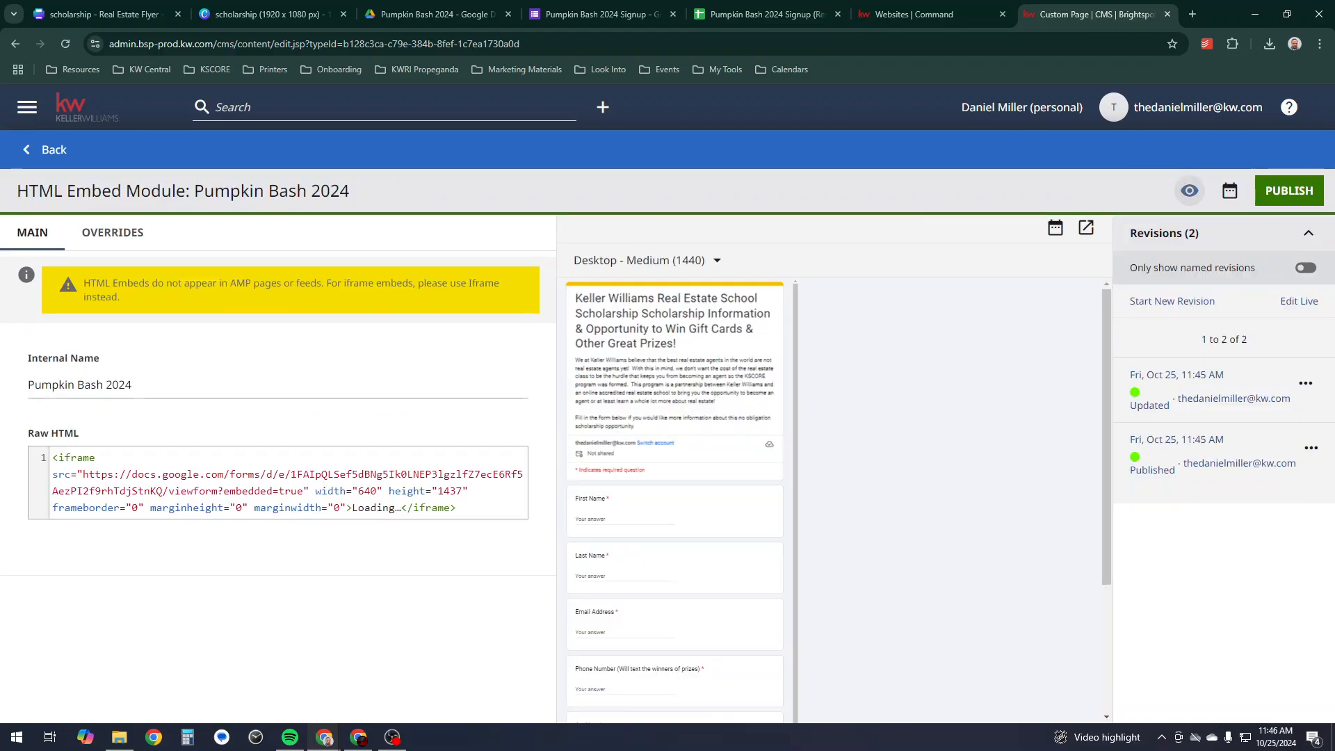
- Change the iframe's width value in Raw HTML from 640 to 1000
{"action": "left_click", "coordinate": [364, 491]}
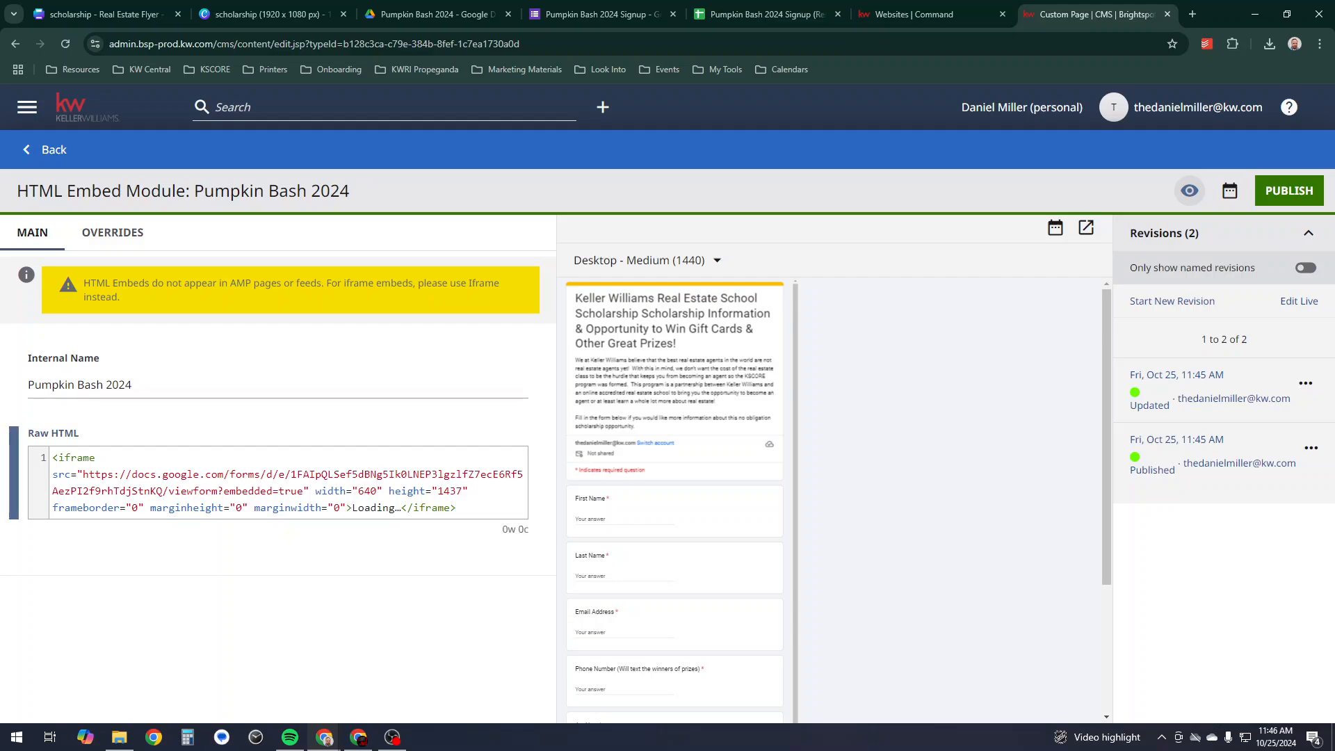
{"action": "key", "text": "BackSpace"}
{"action": "key", "text": "BackSpace"}
{"action": "type", "text": "800"}
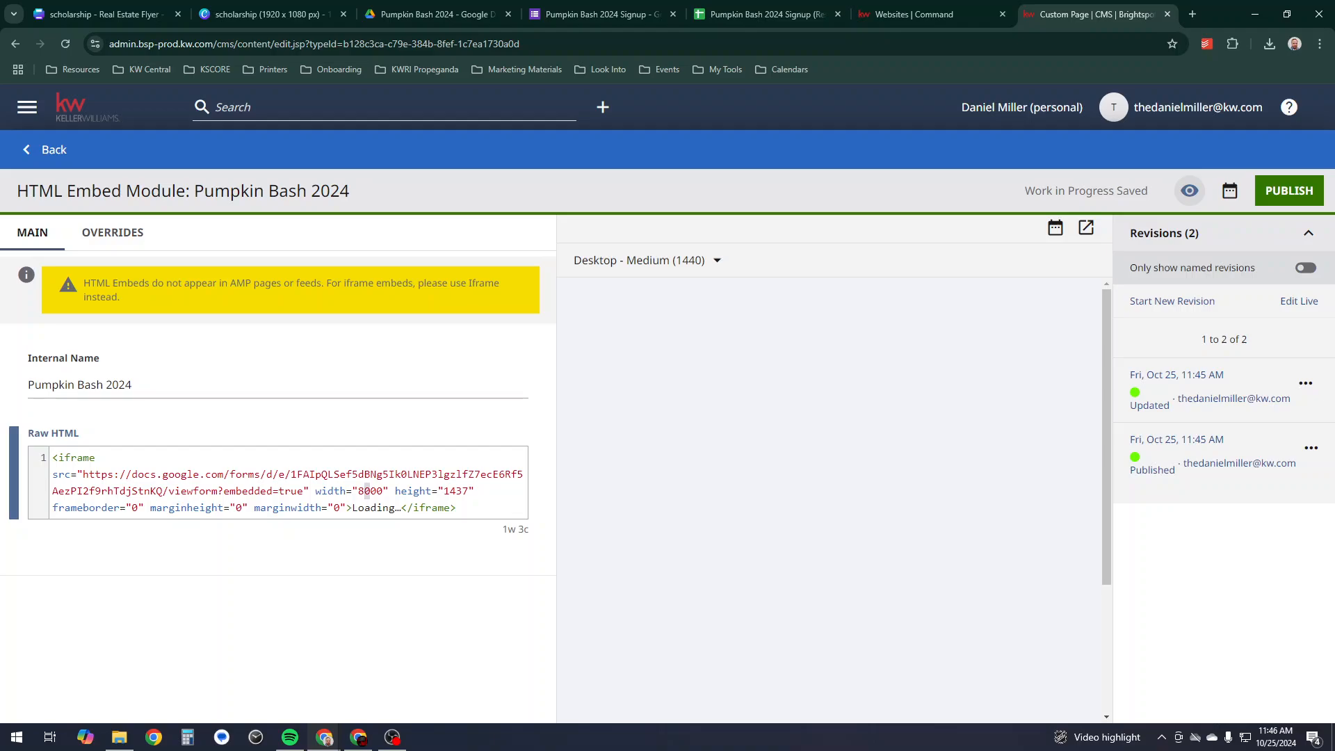
{"action": "key", "text": "Delete"}
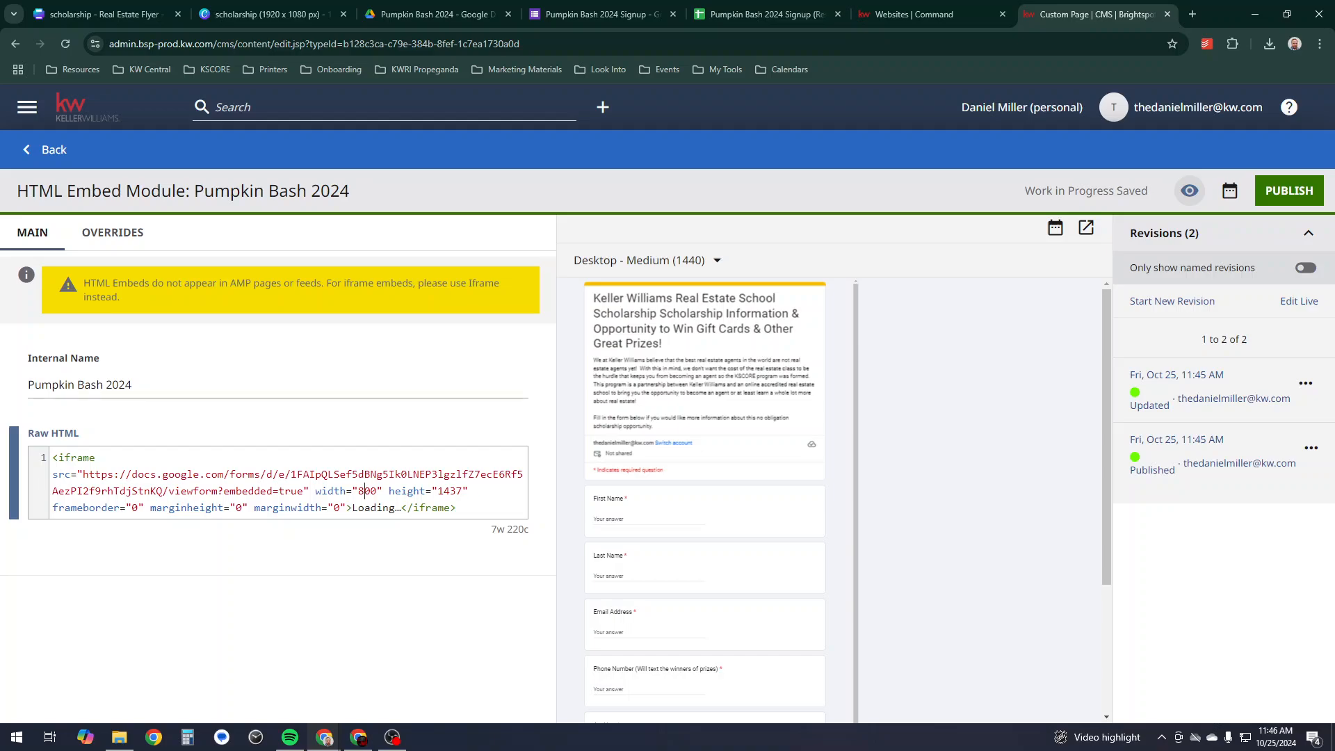
{"action": "key", "text": "BackSpace"}
{"action": "type", "text": "100"}
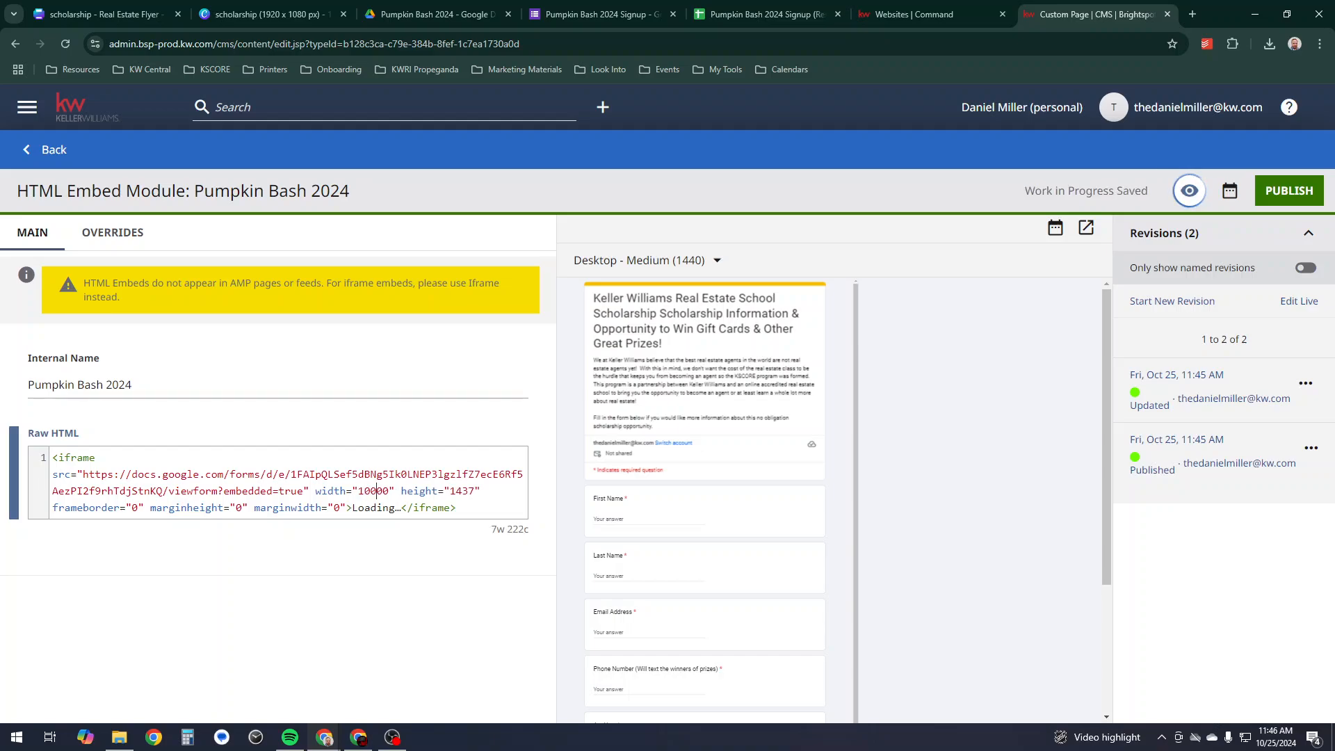
{"action": "key", "text": "Delete"}
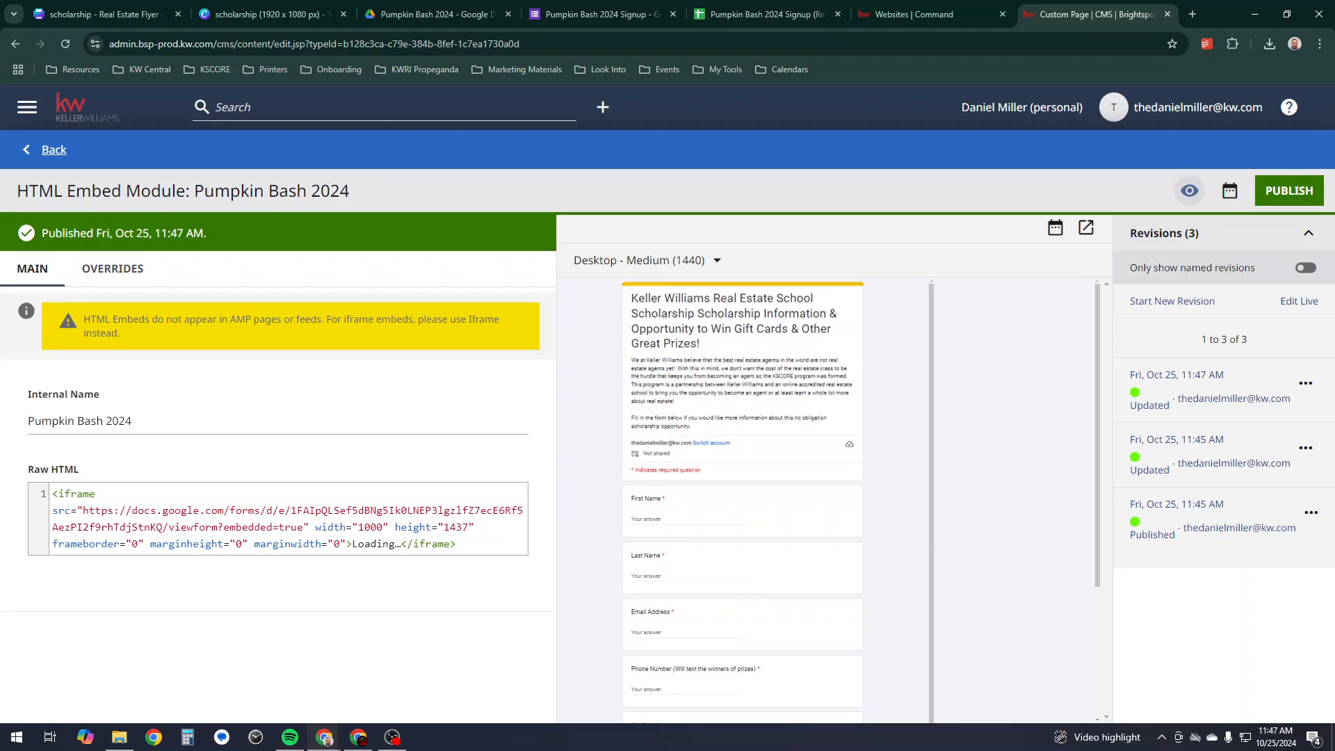
- Return to the PBScholarship page editor and review the embedded form
{"action": "left_click", "coordinate": [53, 149]}
{"action": "scroll", "coordinate": [935, 589], "scroll_direction": "down", "scroll_amount": 1}
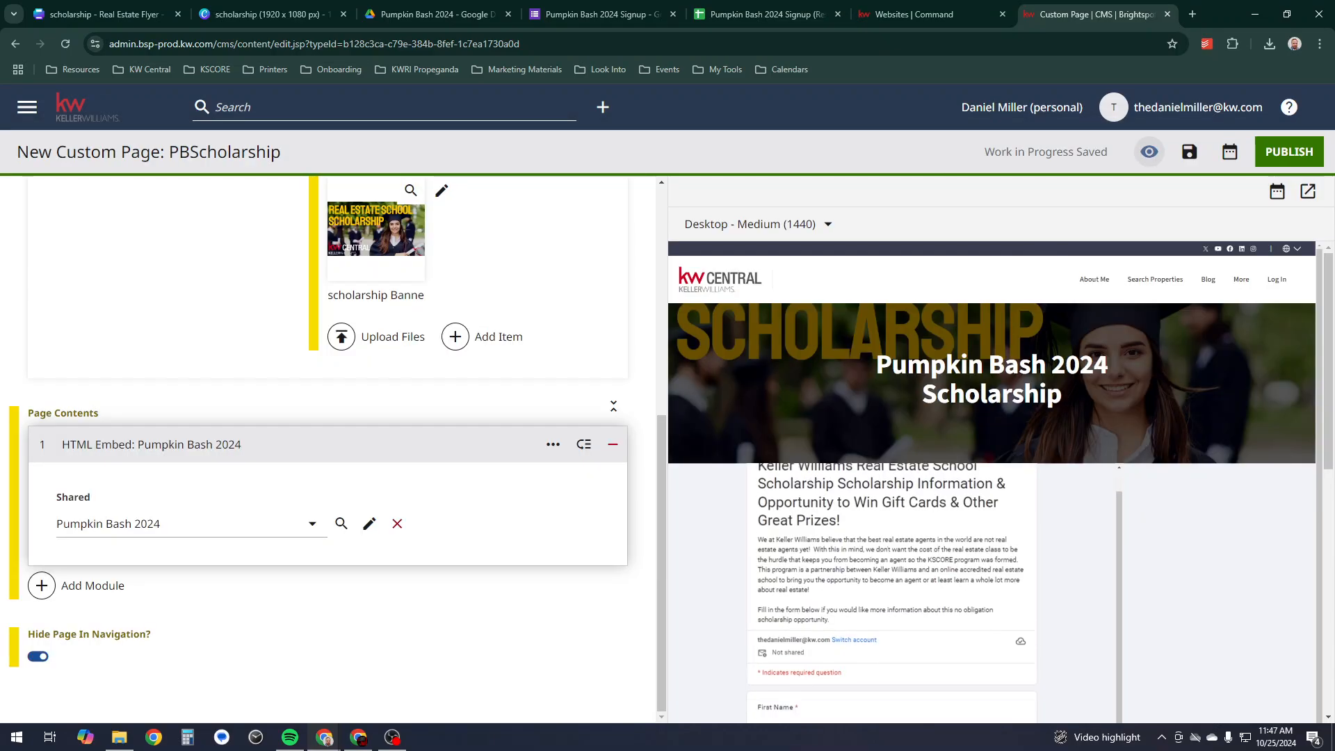
{"action": "scroll", "coordinate": [892, 591], "scroll_direction": "up", "scroll_amount": 1}
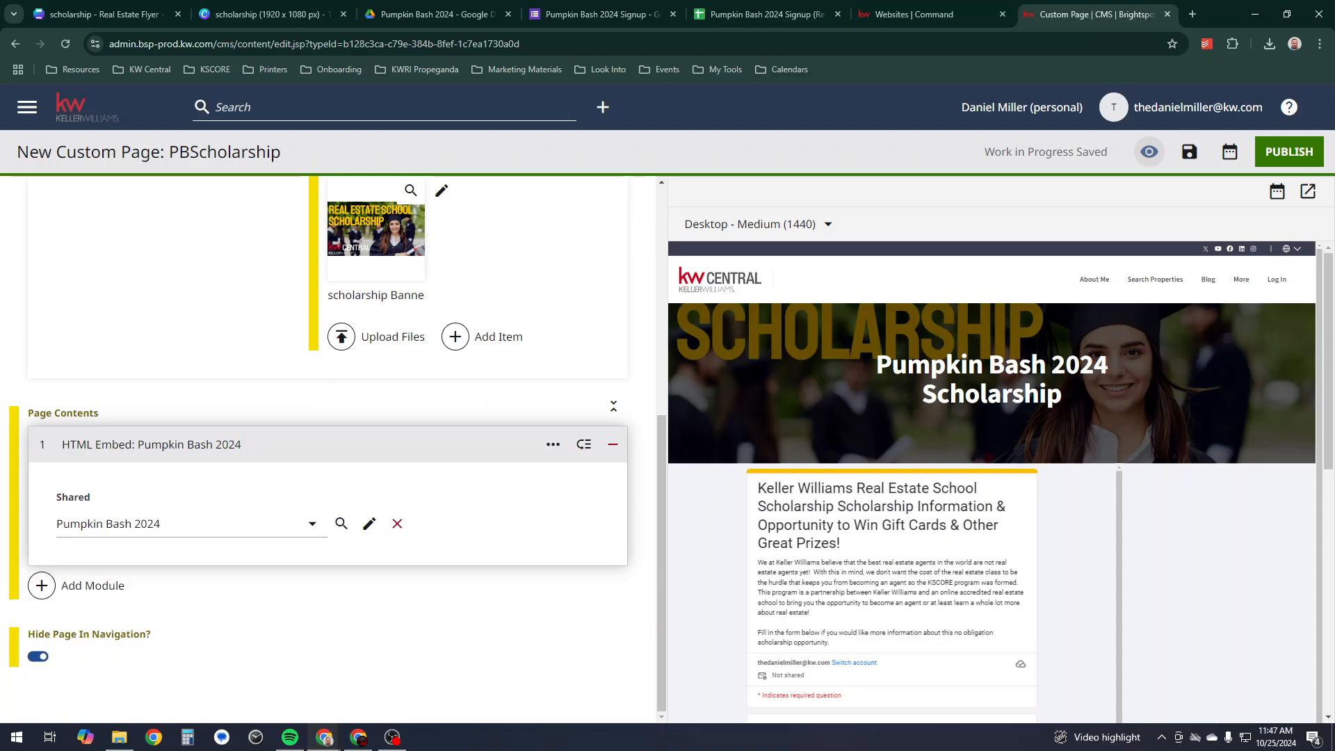
{"action": "scroll", "coordinate": [991, 482], "scroll_direction": "down", "scroll_amount": 1}
{"action": "scroll", "coordinate": [992, 482], "scroll_direction": "up", "scroll_amount": 1}
{"action": "scroll", "coordinate": [992, 483], "scroll_direction": "down", "scroll_amount": 1}
{"action": "scroll", "coordinate": [992, 483], "scroll_direction": "up", "scroll_amount": 1}
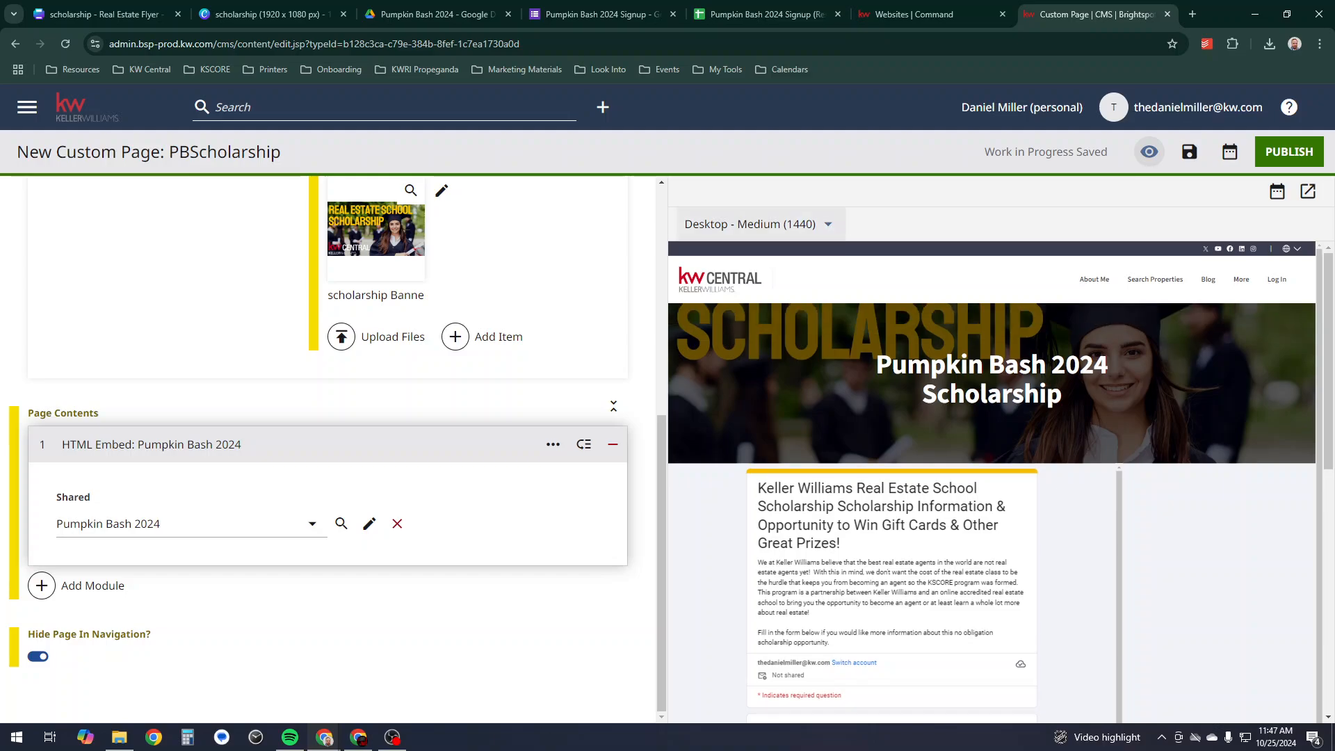
- Preview the page at Mobile - Portrait (360) width
{"action": "left_click", "coordinate": [755, 224]}
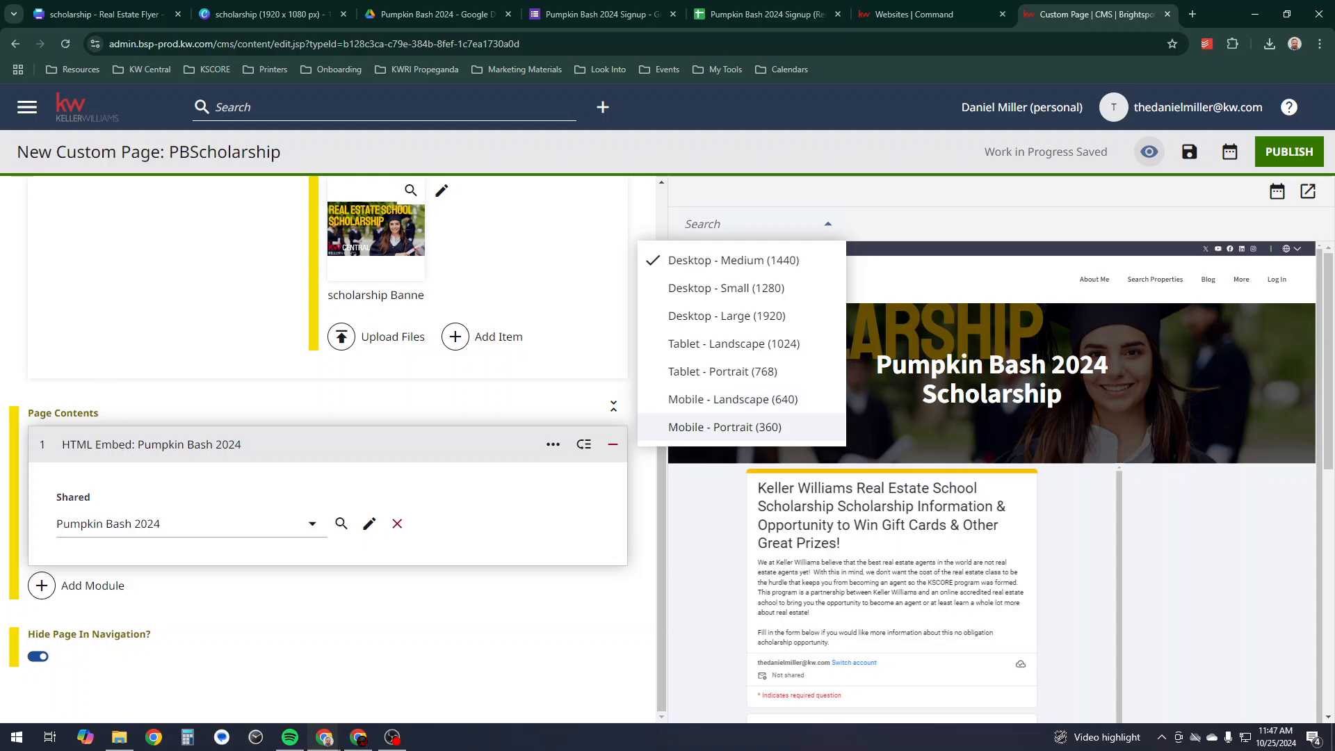
{"action": "left_click", "coordinate": [724, 427]}
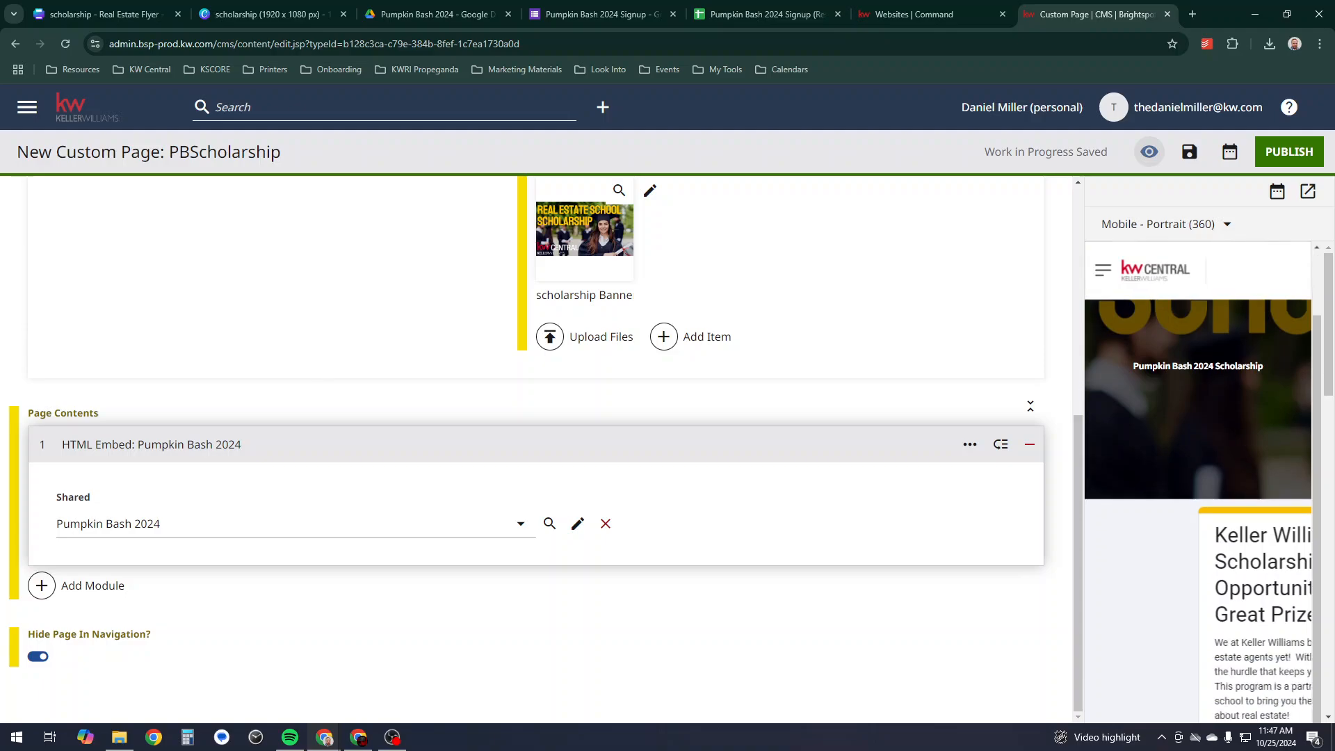
{"action": "scroll", "coordinate": [1215, 543], "scroll_direction": "down", "scroll_amount": 15}
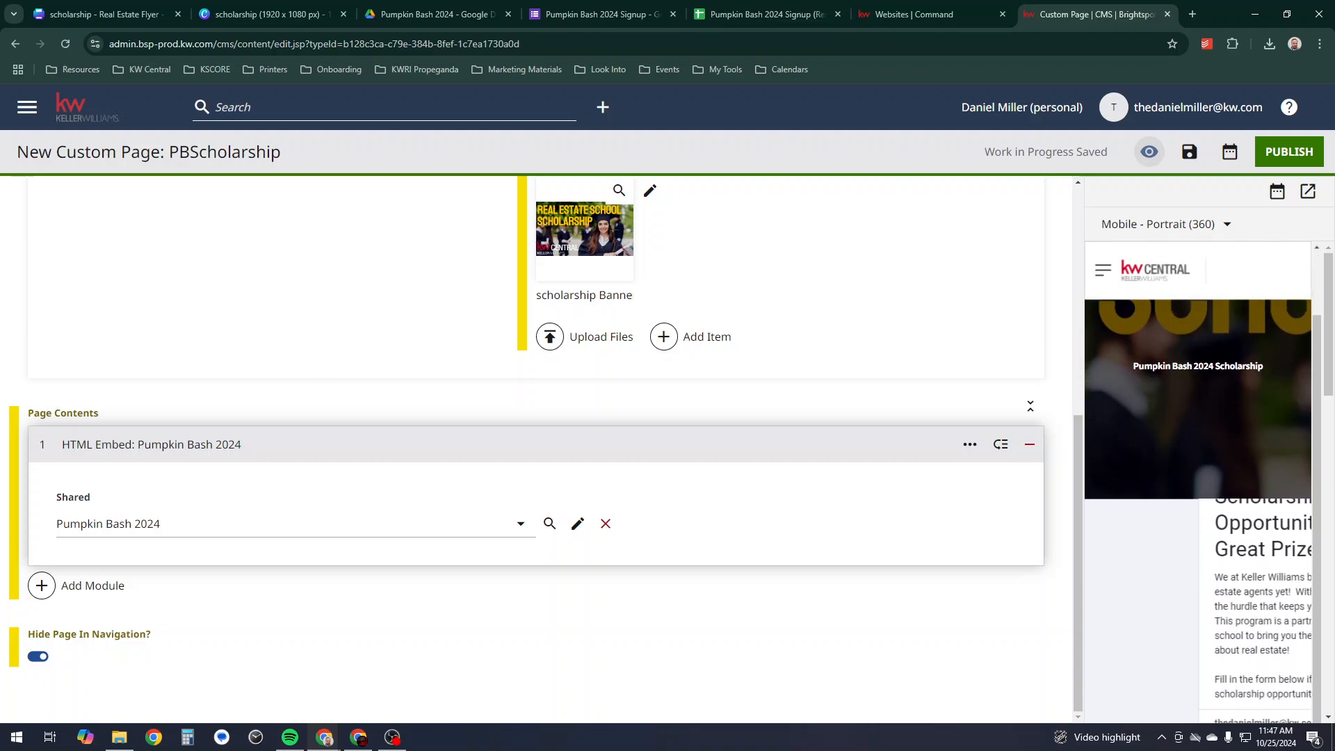
{"action": "scroll", "coordinate": [1215, 543], "scroll_direction": "up", "scroll_amount": 5}
{"action": "scroll", "coordinate": [1216, 543], "scroll_direction": "down", "scroll_amount": 5}
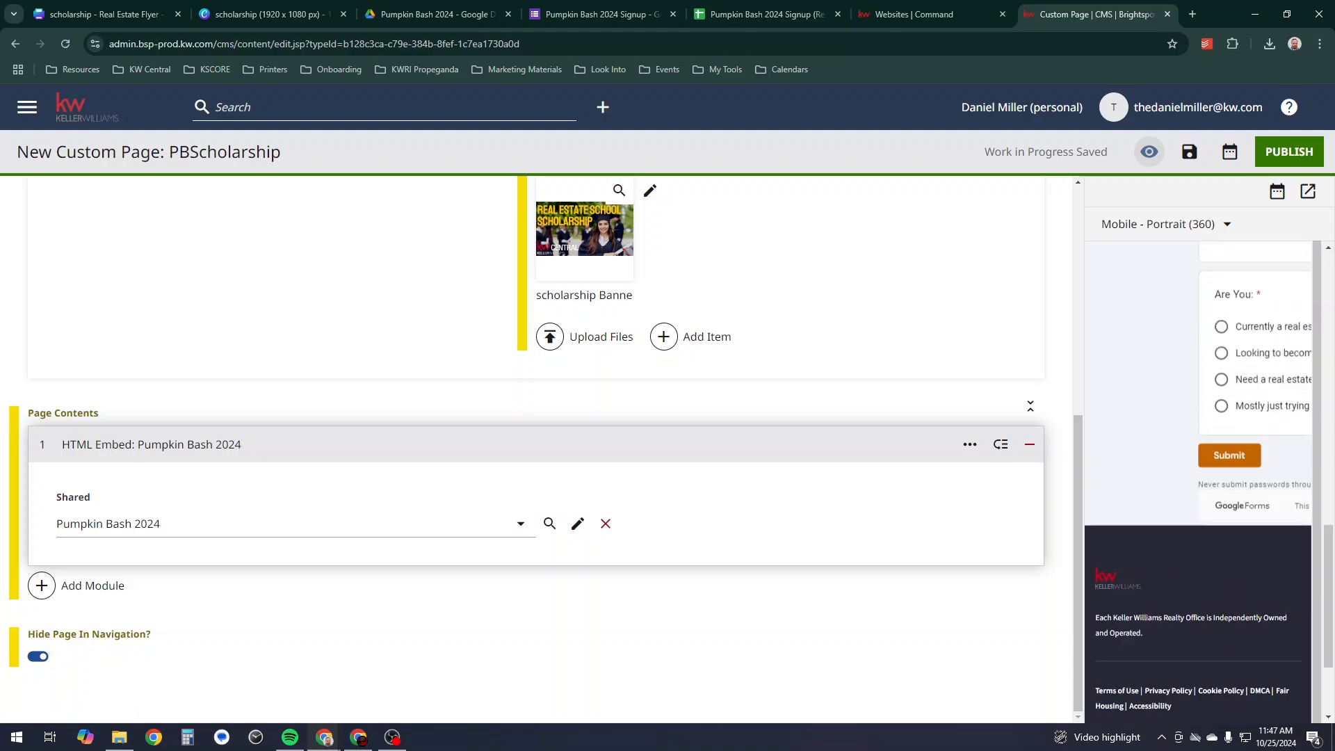
{"action": "scroll", "coordinate": [1215, 543], "scroll_direction": "up", "scroll_amount": 10}
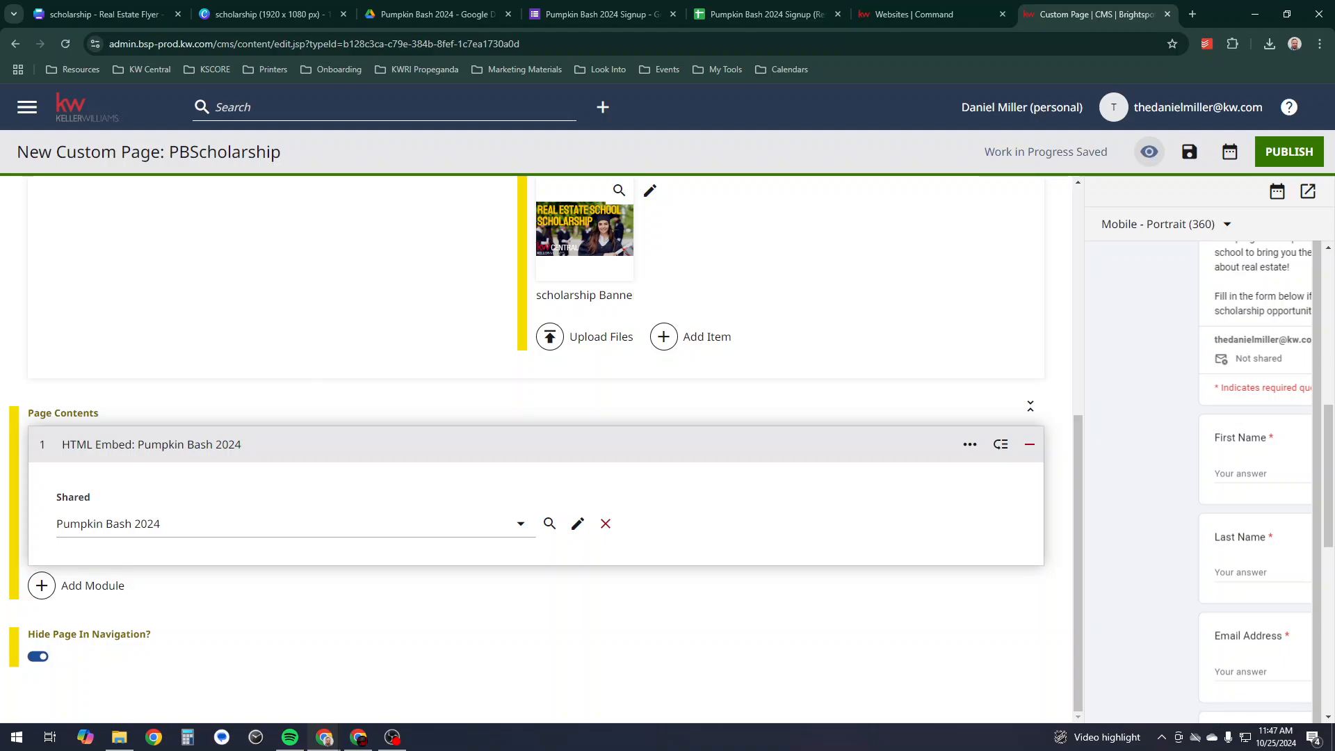
- Switch the preview back to Desktop - Medium and mark the HTML embed for removal
{"action": "left_click", "coordinate": [1167, 224]}
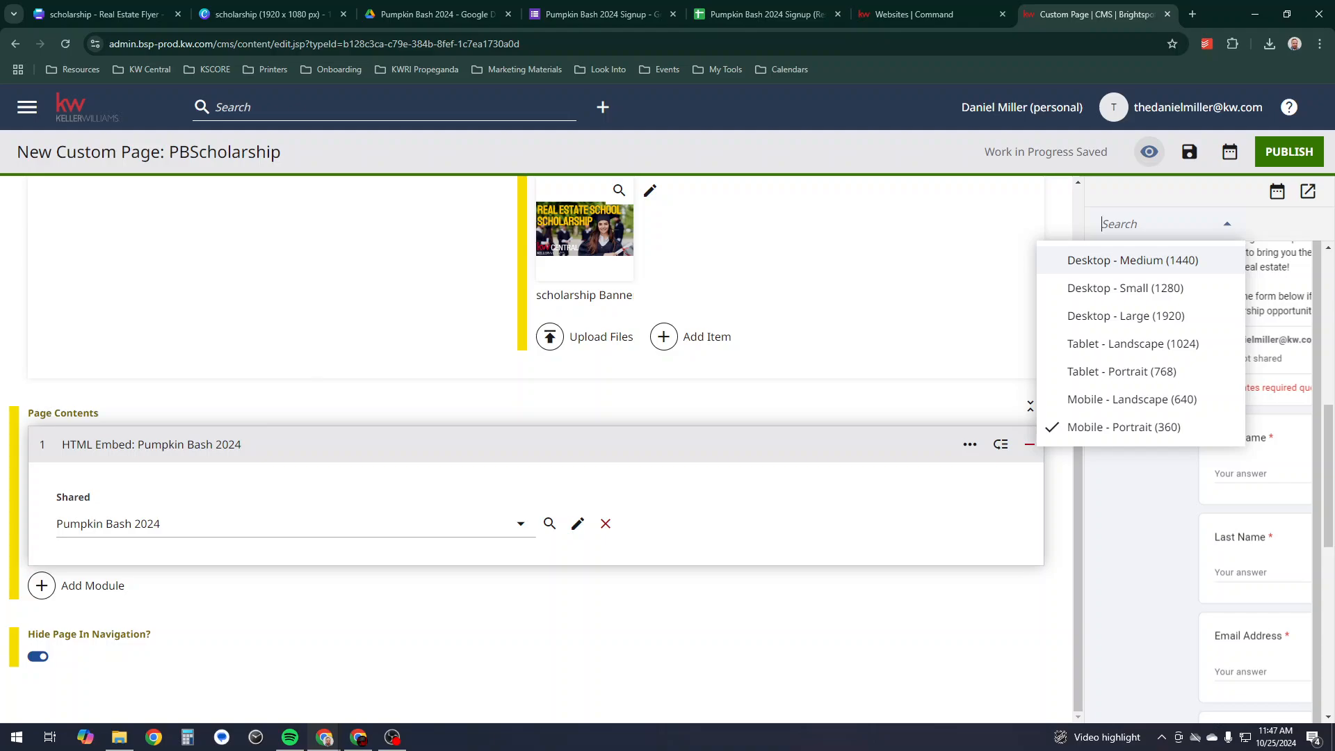
{"action": "left_click", "coordinate": [1133, 260]}
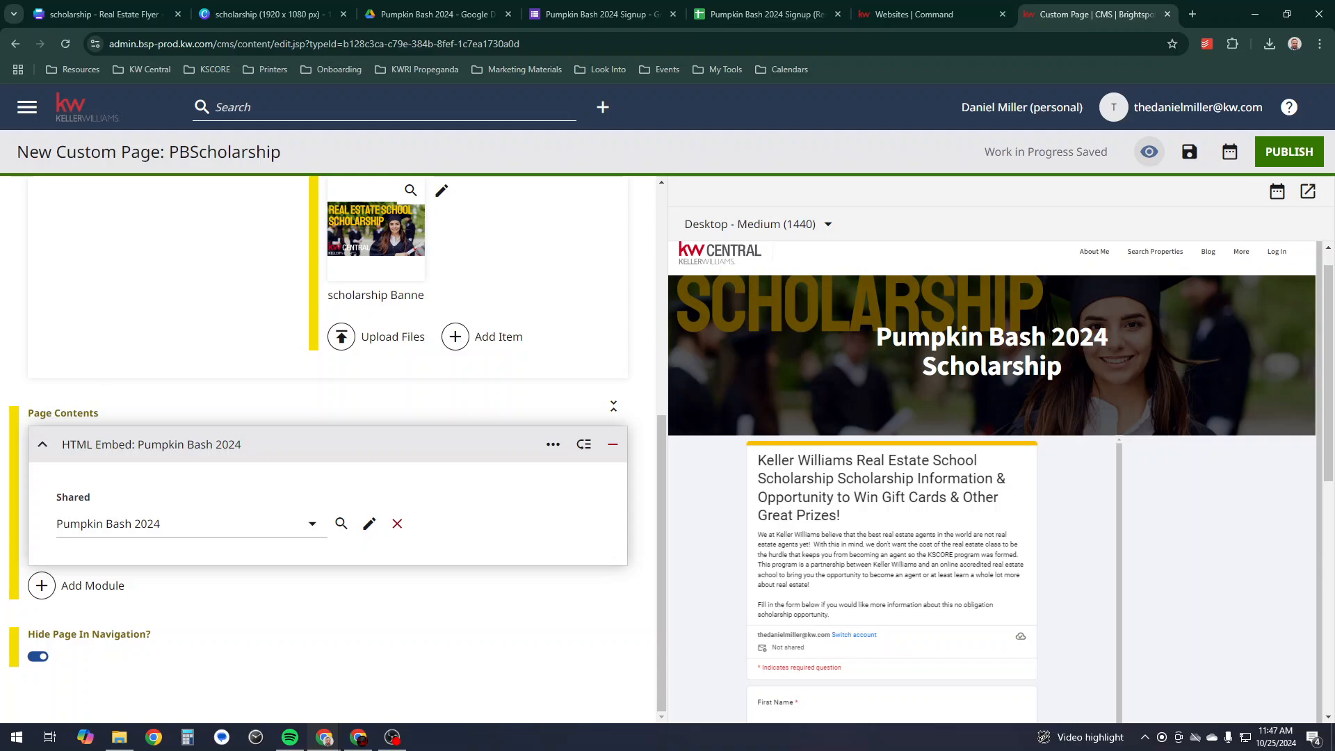
{"action": "left_click", "coordinate": [612, 444]}
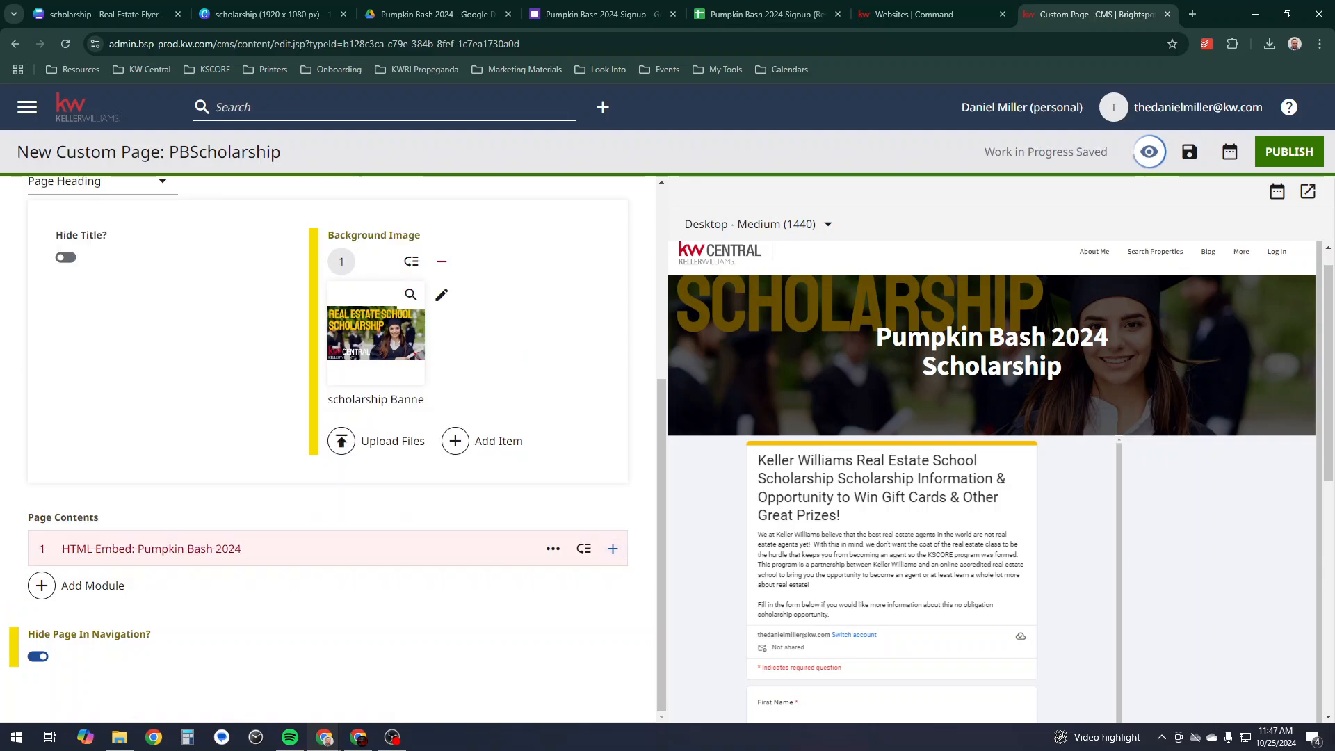
- Add an Iframe Embed module to the page
{"action": "left_click", "coordinate": [92, 585]}
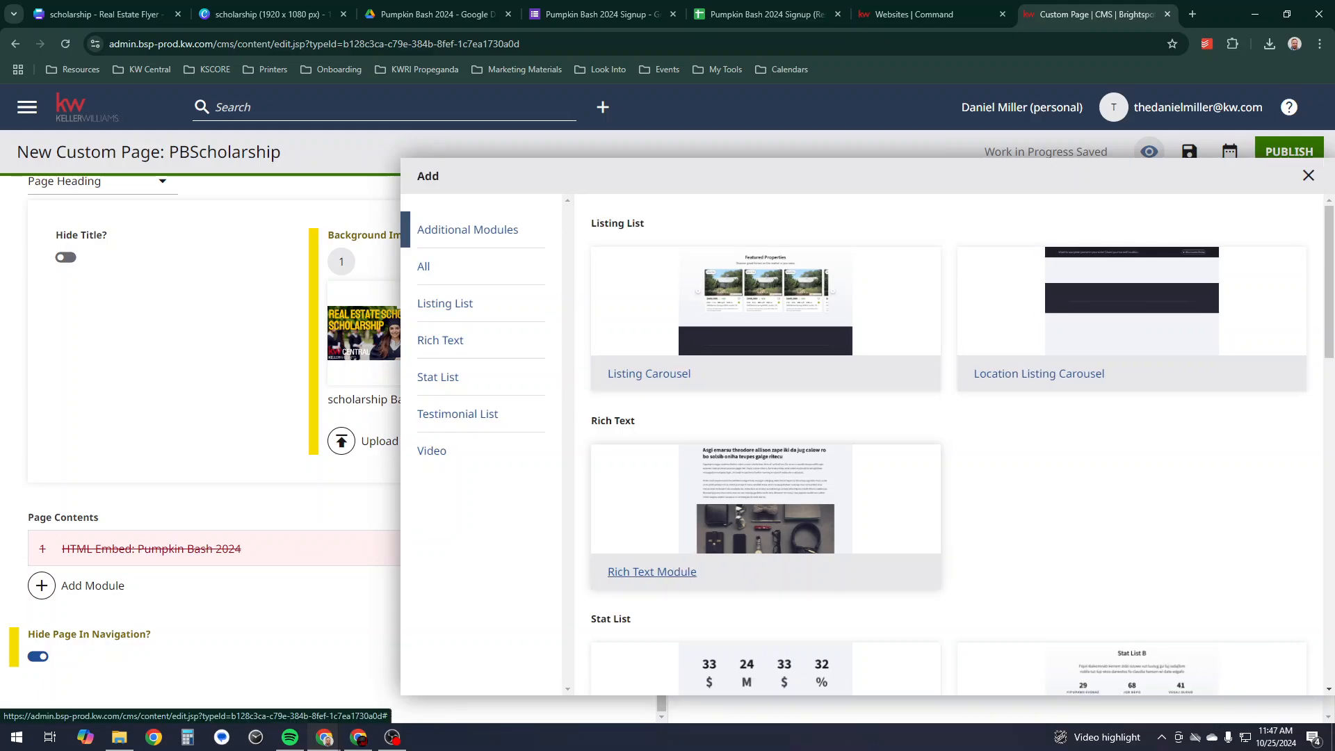
{"action": "scroll", "coordinate": [644, 565], "scroll_direction": "down", "scroll_amount": 10}
{"action": "scroll", "coordinate": [643, 565], "scroll_direction": "down", "scroll_amount": 6}
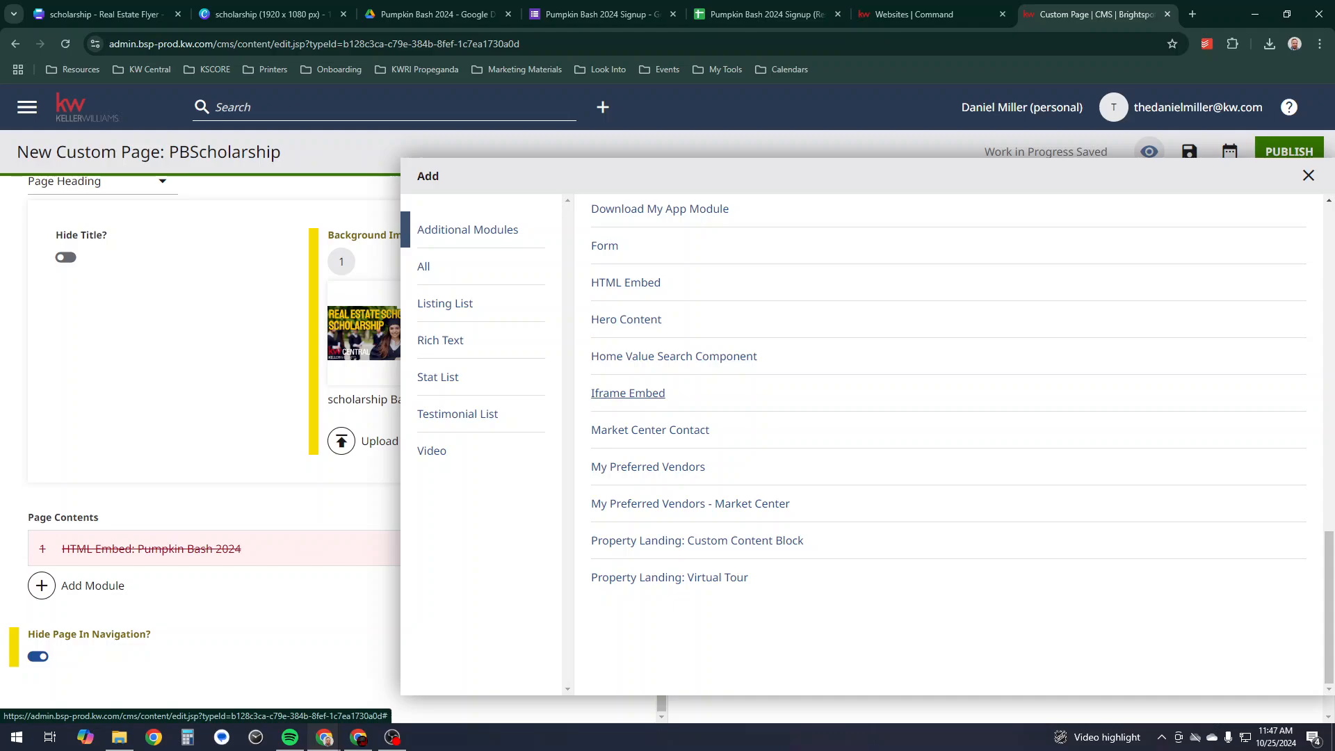
{"action": "left_click", "coordinate": [628, 393]}
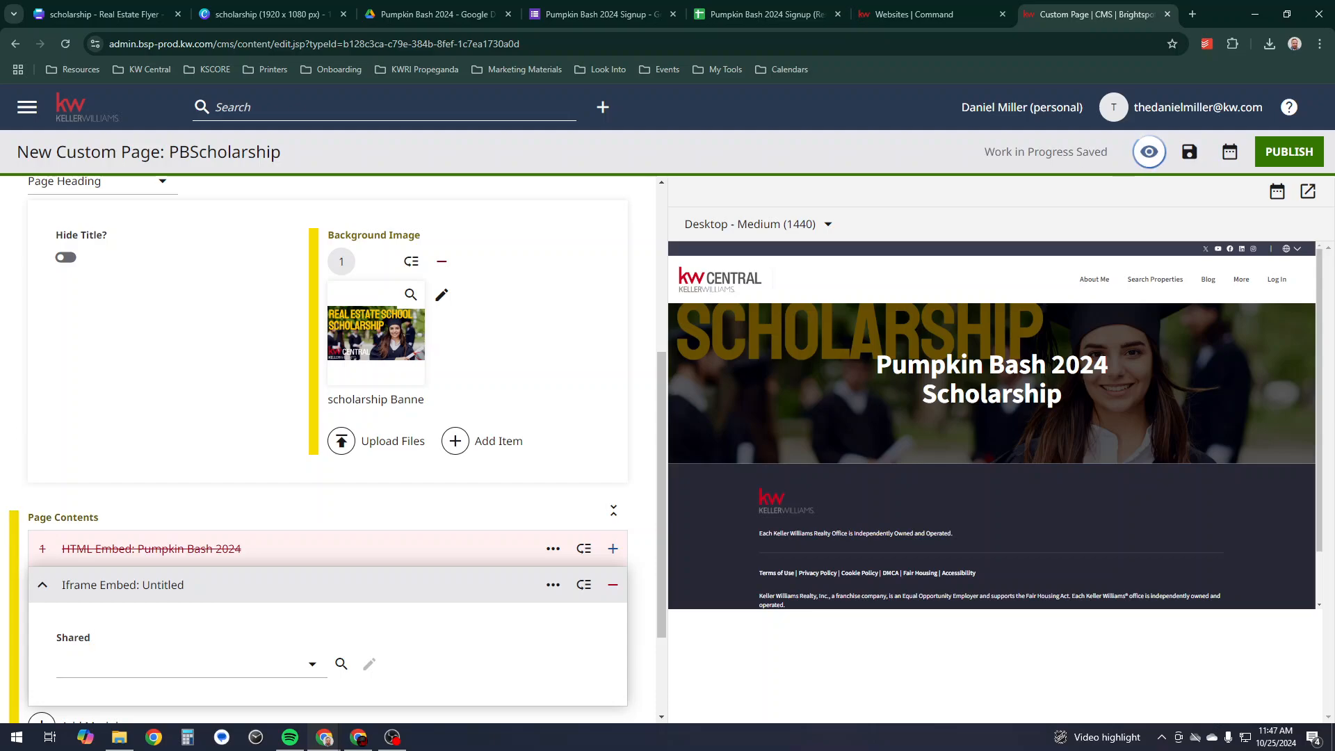
- Create a new shared iframe embed with internal name 'Pumpkin Bash'
{"action": "left_click", "coordinate": [192, 664]}
{"action": "left_click", "coordinate": [118, 406]}
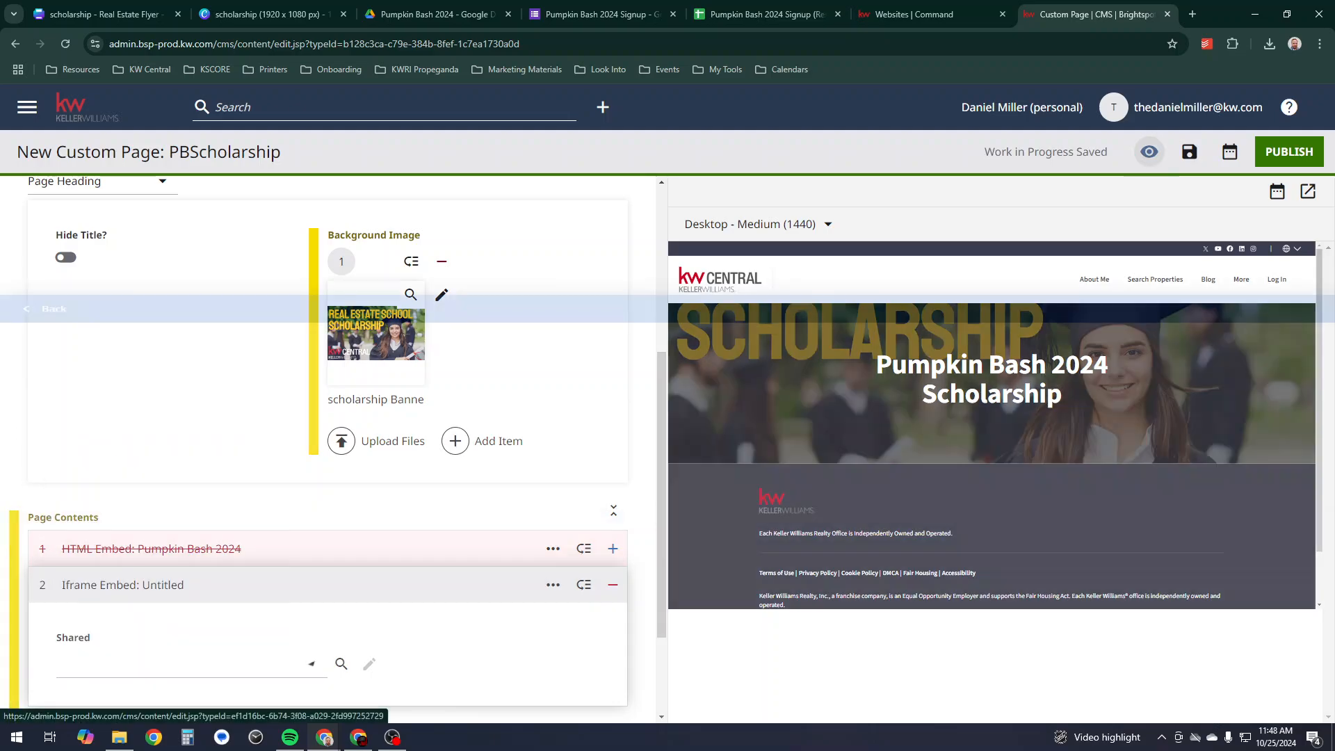
{"action": "left_click", "coordinate": [112, 313]}
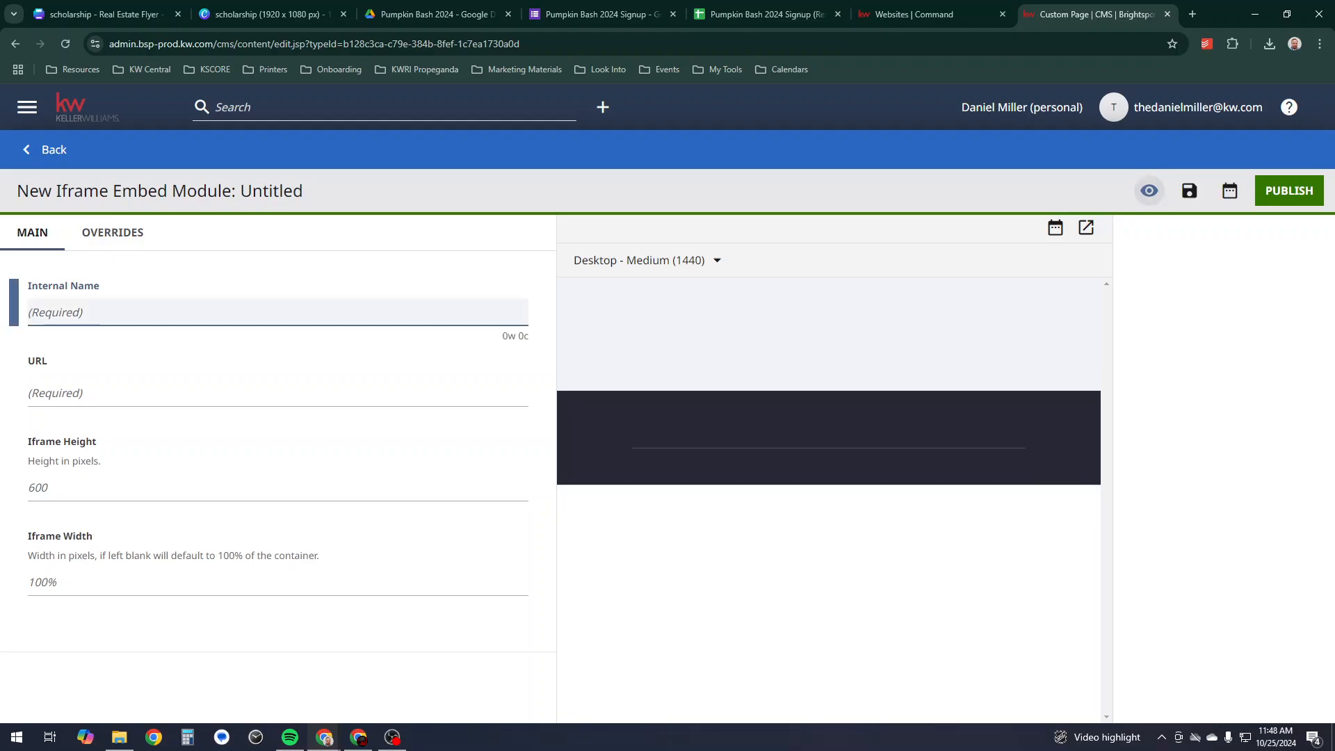
{"action": "type", "text": "Pumpki Bash"}
{"action": "key", "text": "BackSpace"}
{"action": "key", "text": "BackSpace"}
{"action": "key", "text": "BackSpace"}
{"action": "key", "text": "BackSpace"}
{"action": "key", "text": "BackSpace"}
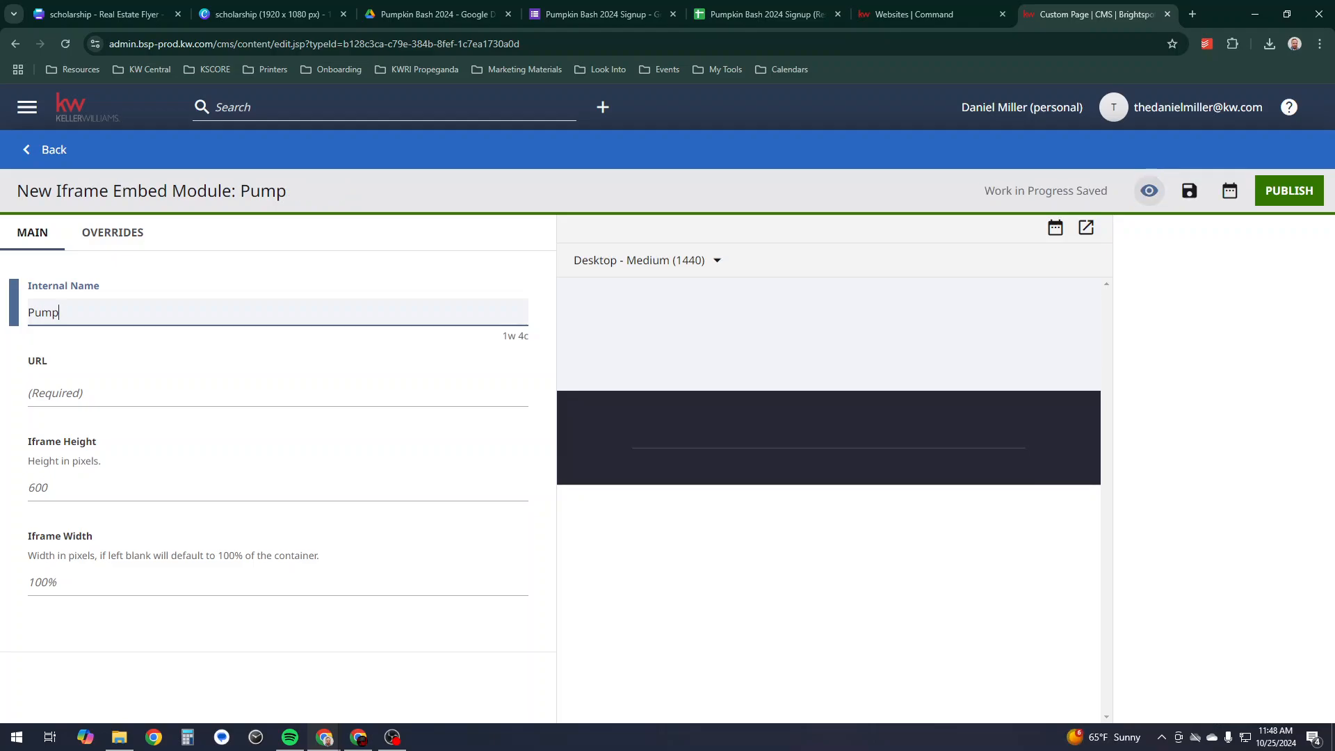
{"action": "type", "text": "kin Bash"}
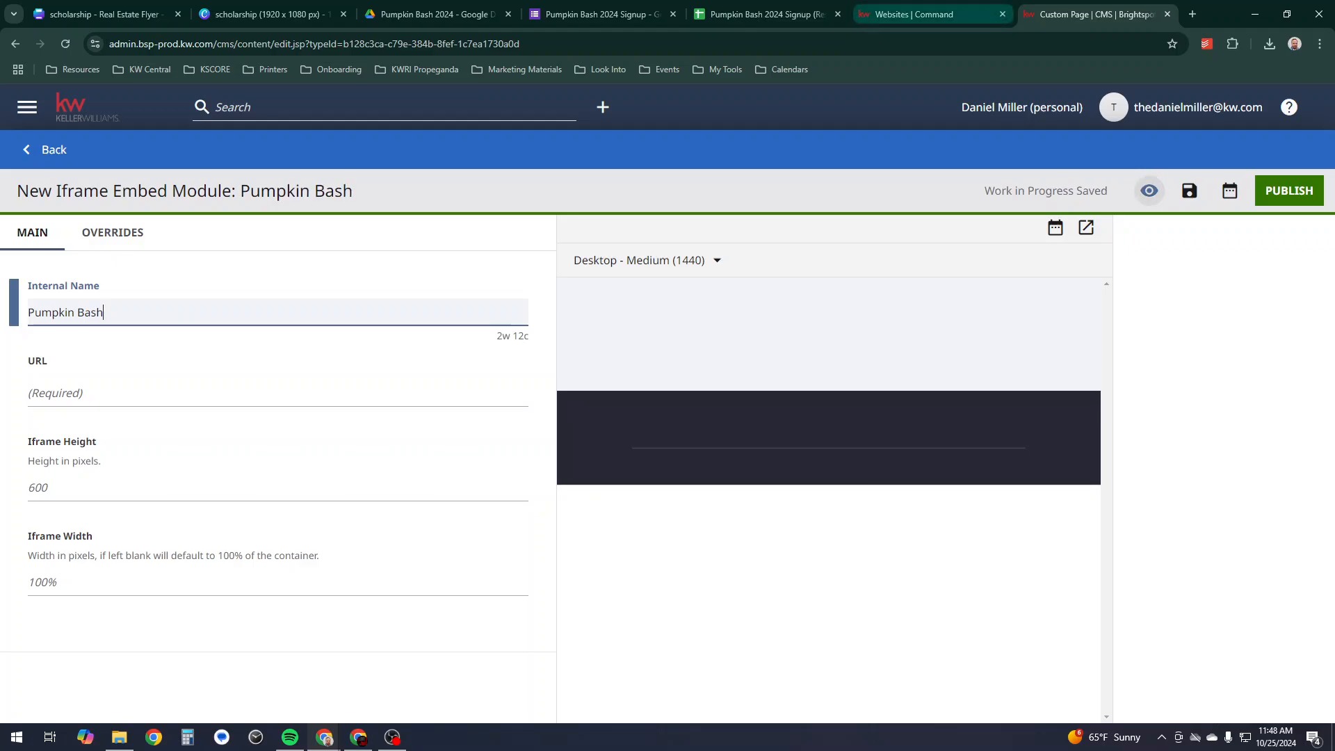
{"action": "left_click", "coordinate": [600, 13]}
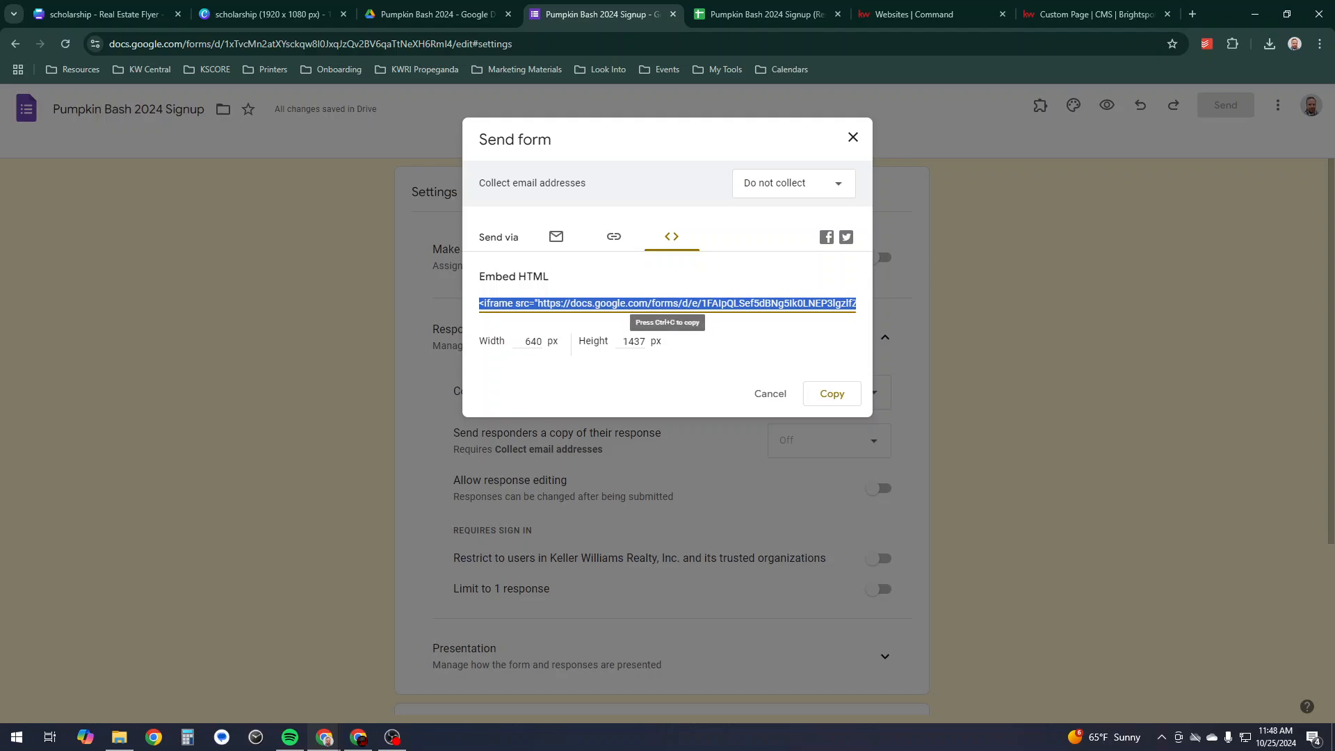
- Copy the form's shortened link and return to the Pumpkin Bash iframe module editor
{"action": "left_click", "coordinate": [613, 237]}
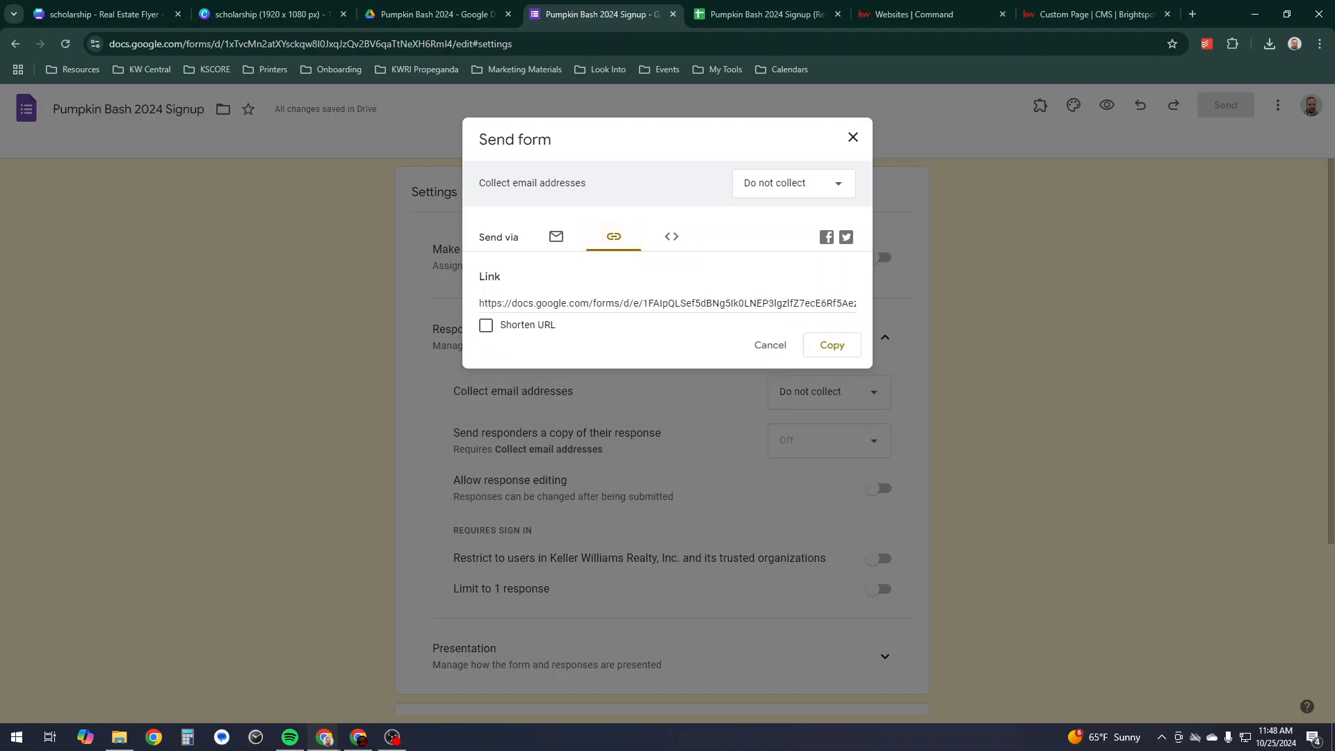
{"action": "left_click", "coordinate": [486, 325]}
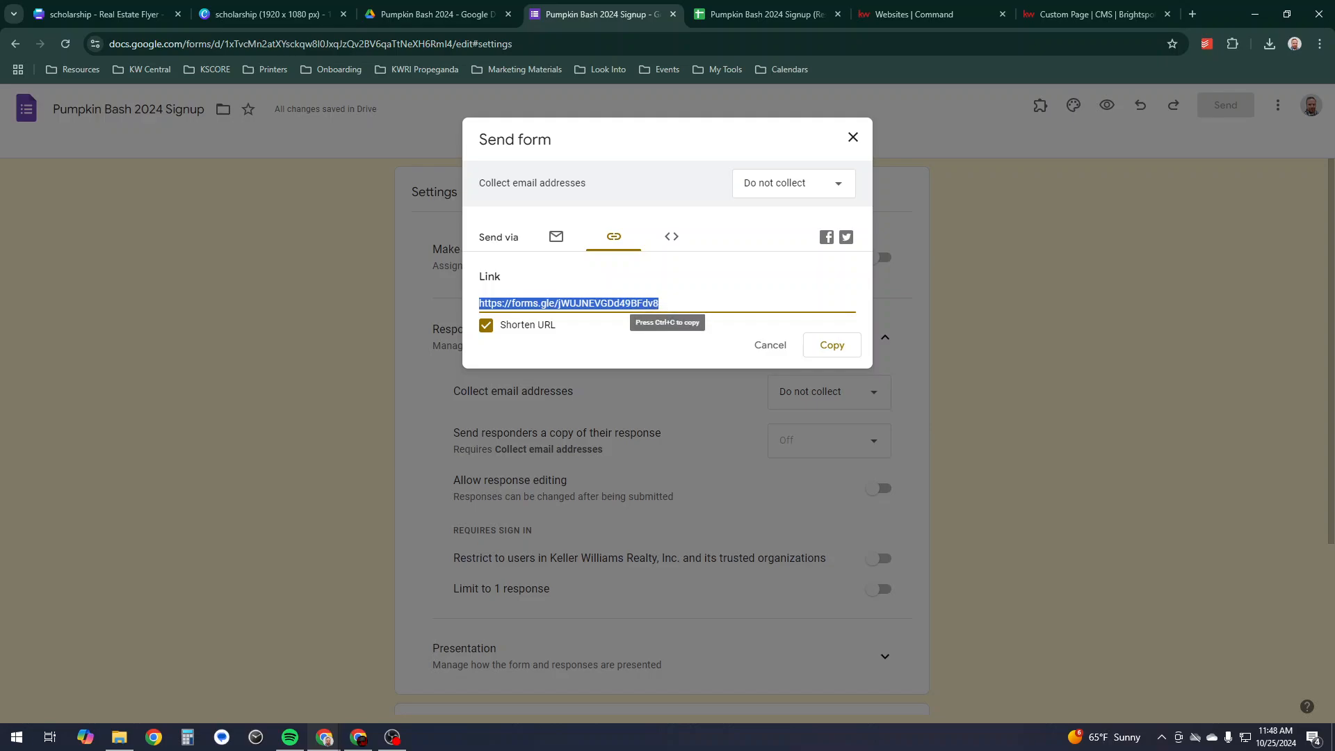
{"action": "left_click", "coordinate": [831, 345]}
{"action": "left_click", "coordinate": [914, 14]}
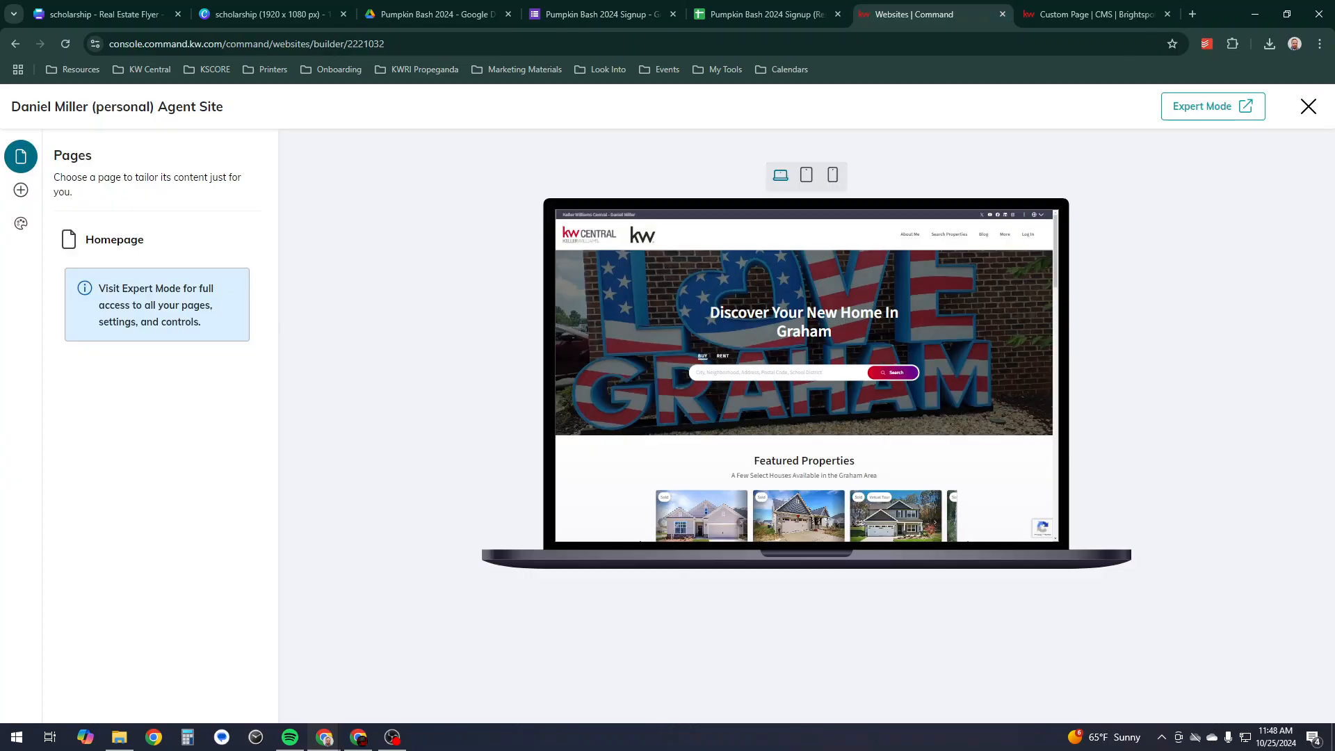
{"action": "left_click", "coordinate": [1092, 14]}
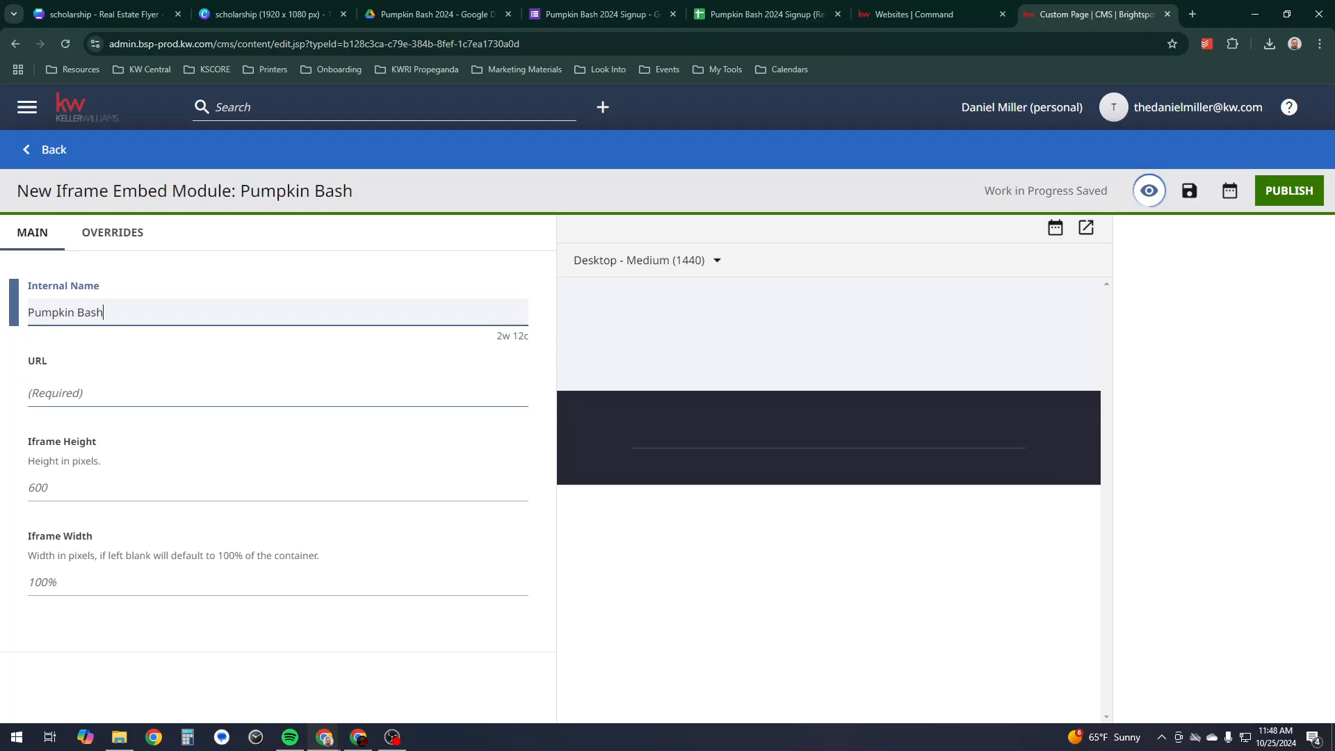
- Set the iframe URL to the shortened form link and publish the Pumpkin Bash module
{"action": "left_click", "coordinate": [84, 393]}
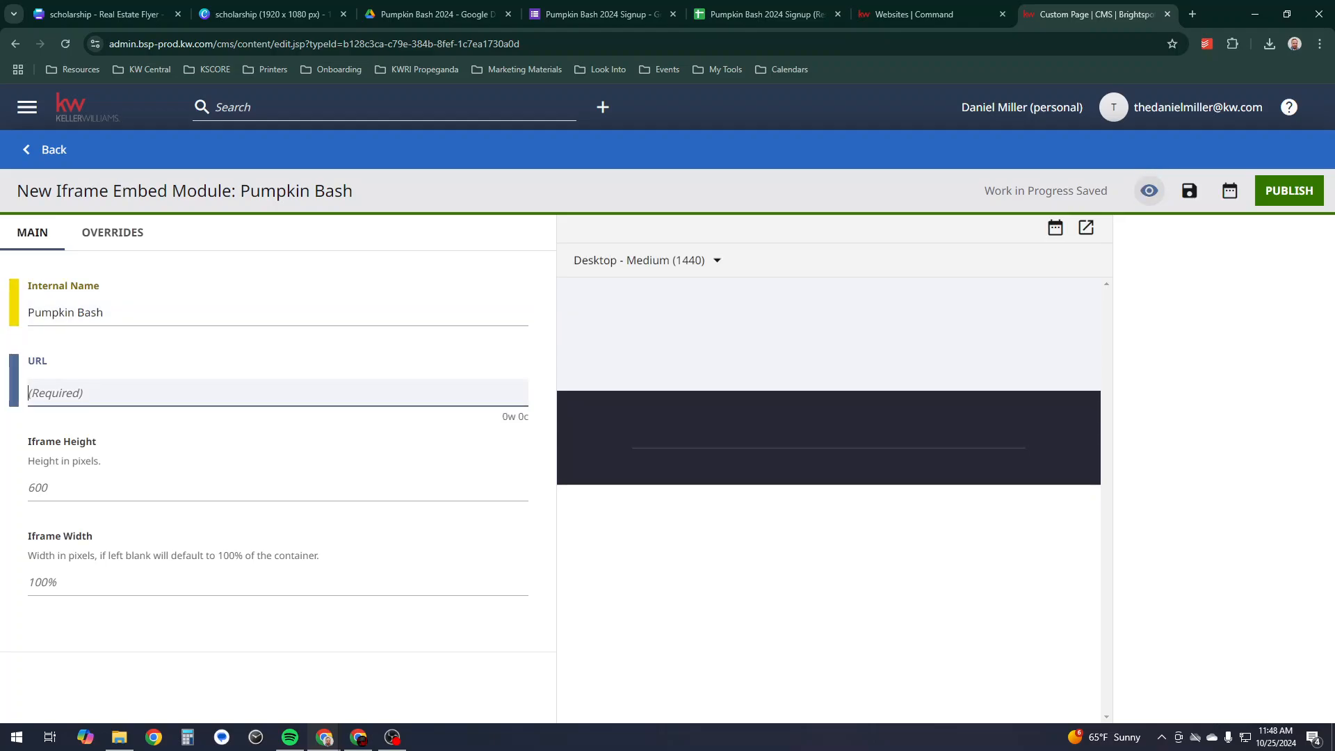
{"action": "key", "text": "ctrl+v"}
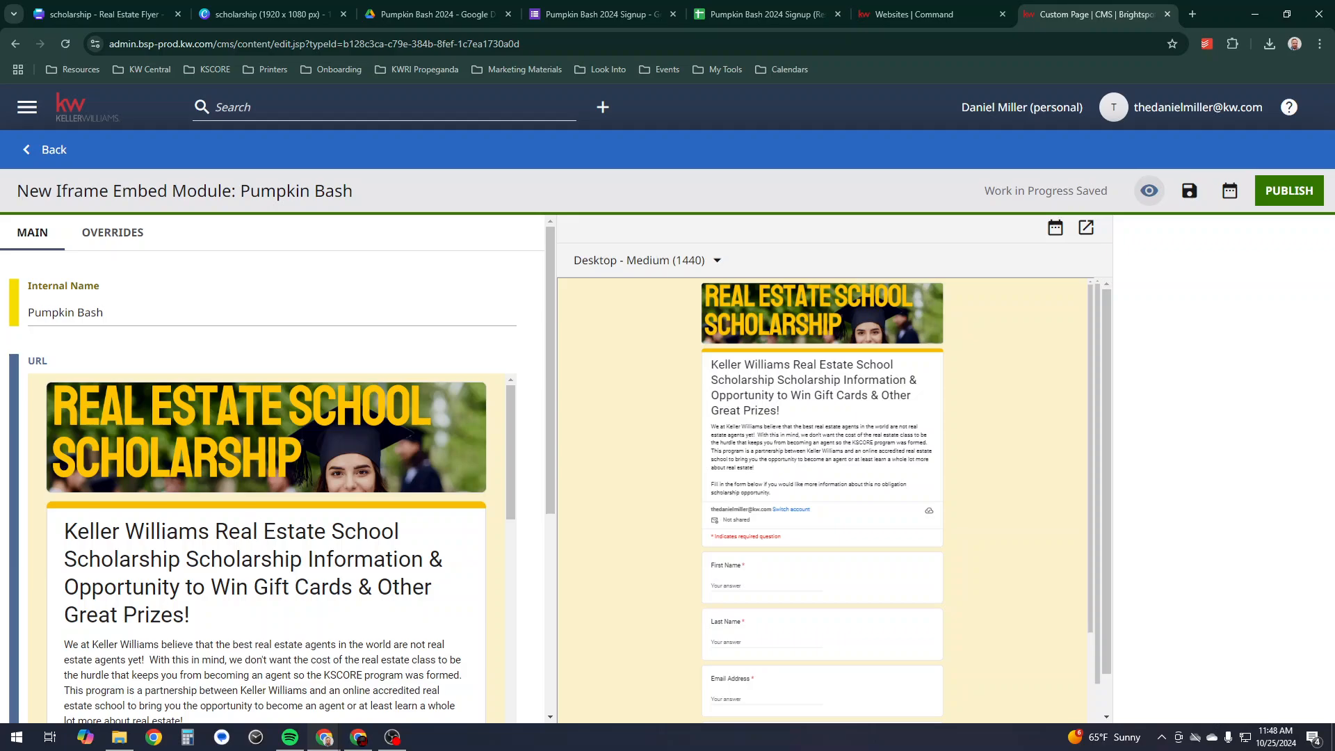
{"action": "left_click", "coordinate": [1289, 190]}
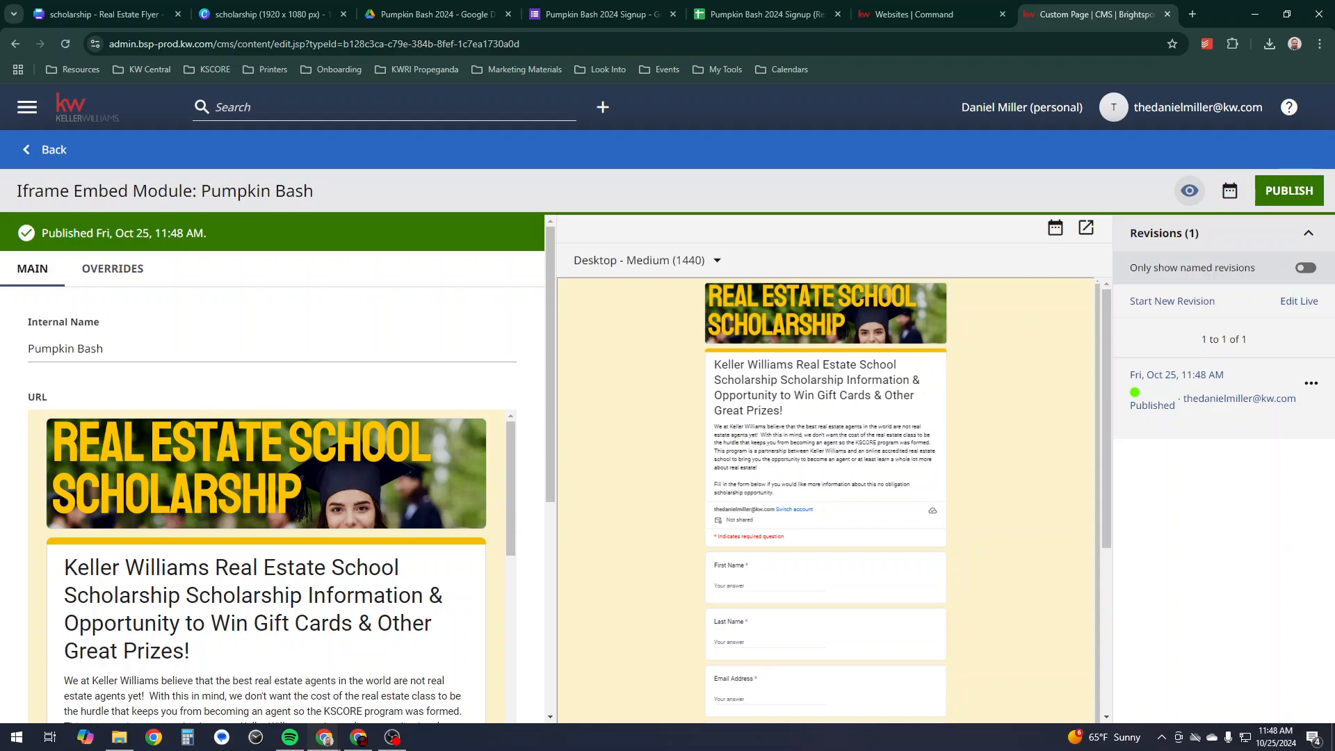
- Select Pumpkin Bash as the page's shared iframe embed and publish the PBScholarship page
{"action": "left_click", "coordinate": [54, 149]}
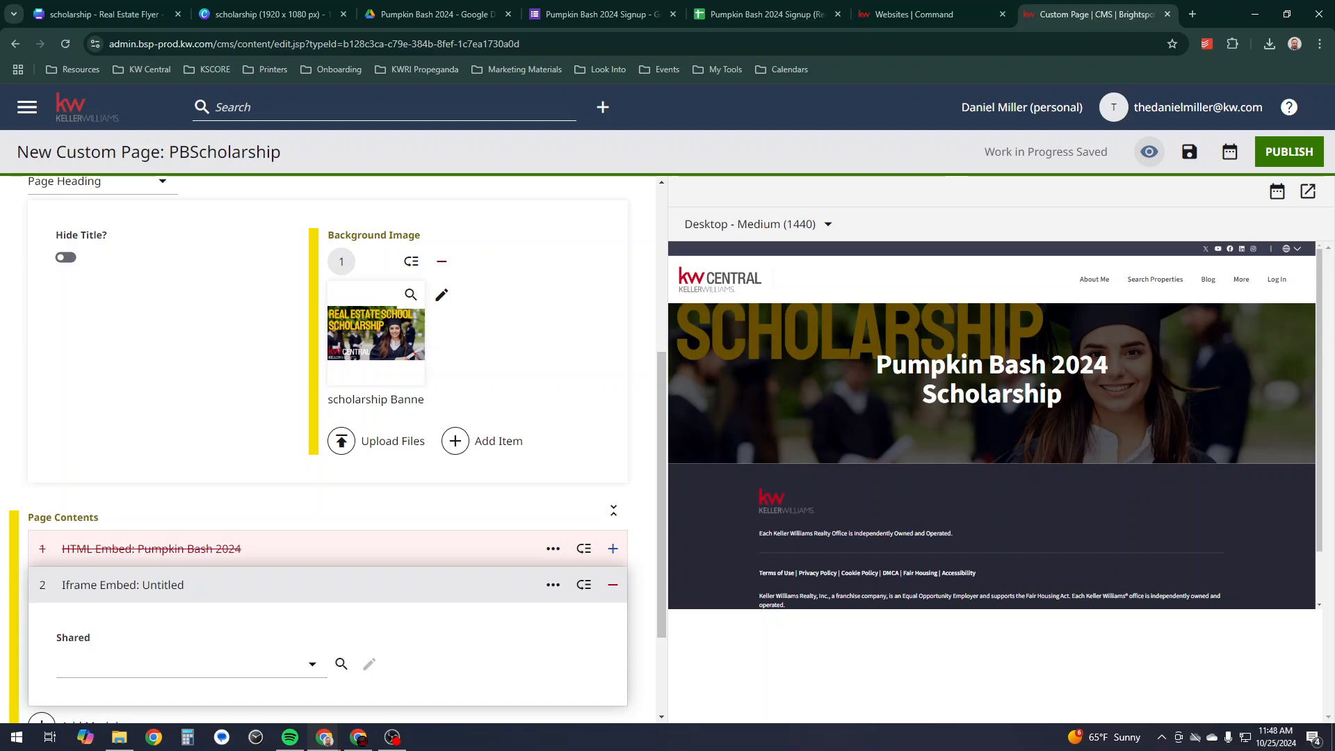
{"action": "left_click", "coordinate": [191, 664]}
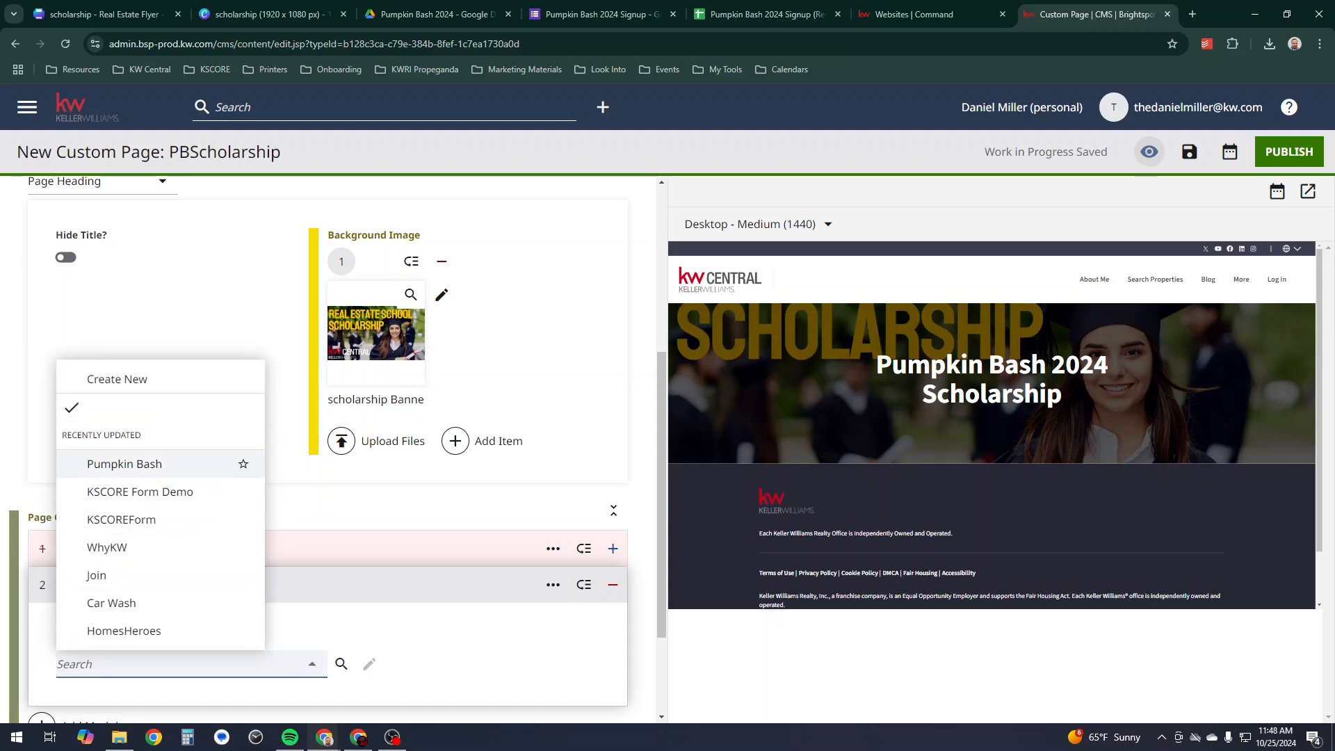
{"action": "left_click", "coordinate": [139, 465]}
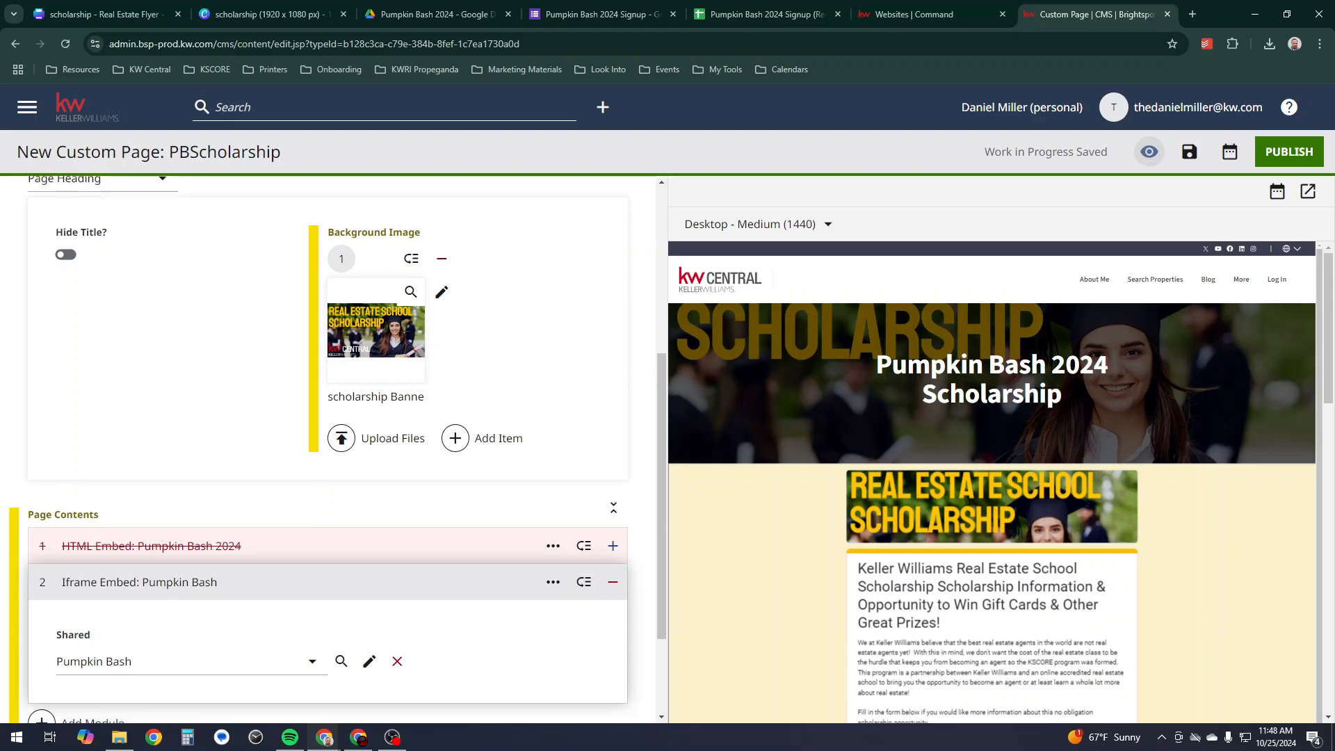
{"action": "scroll", "coordinate": [326, 448], "scroll_direction": "down", "scroll_amount": 2}
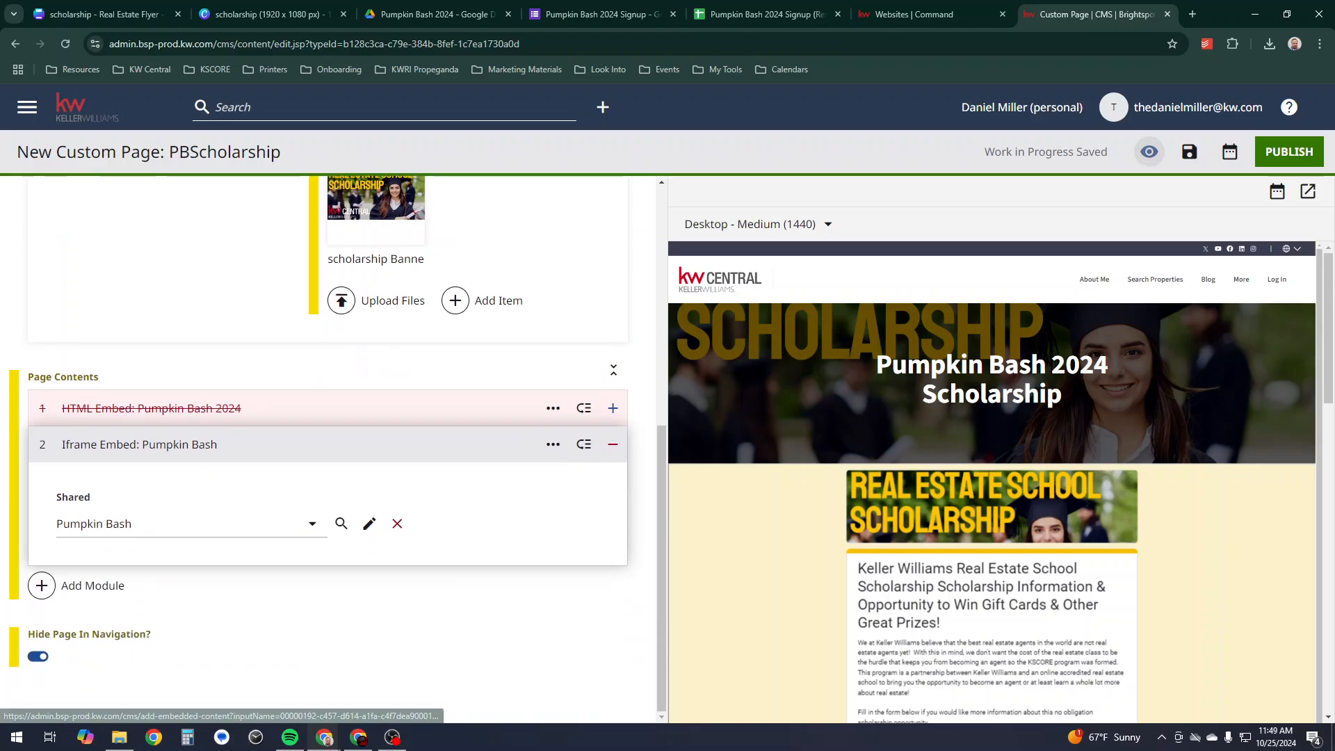
{"action": "scroll", "coordinate": [327, 449], "scroll_direction": "up", "scroll_amount": 7}
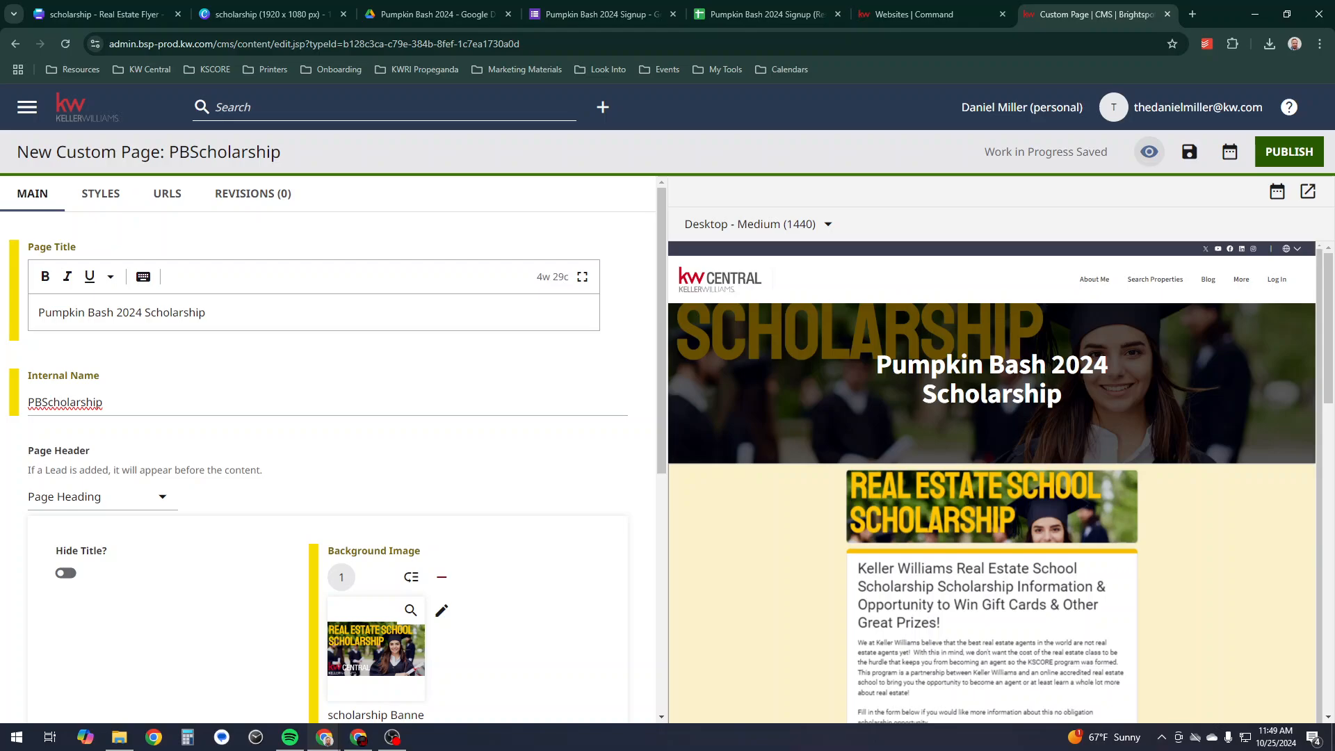
{"action": "left_click", "coordinate": [1289, 152]}
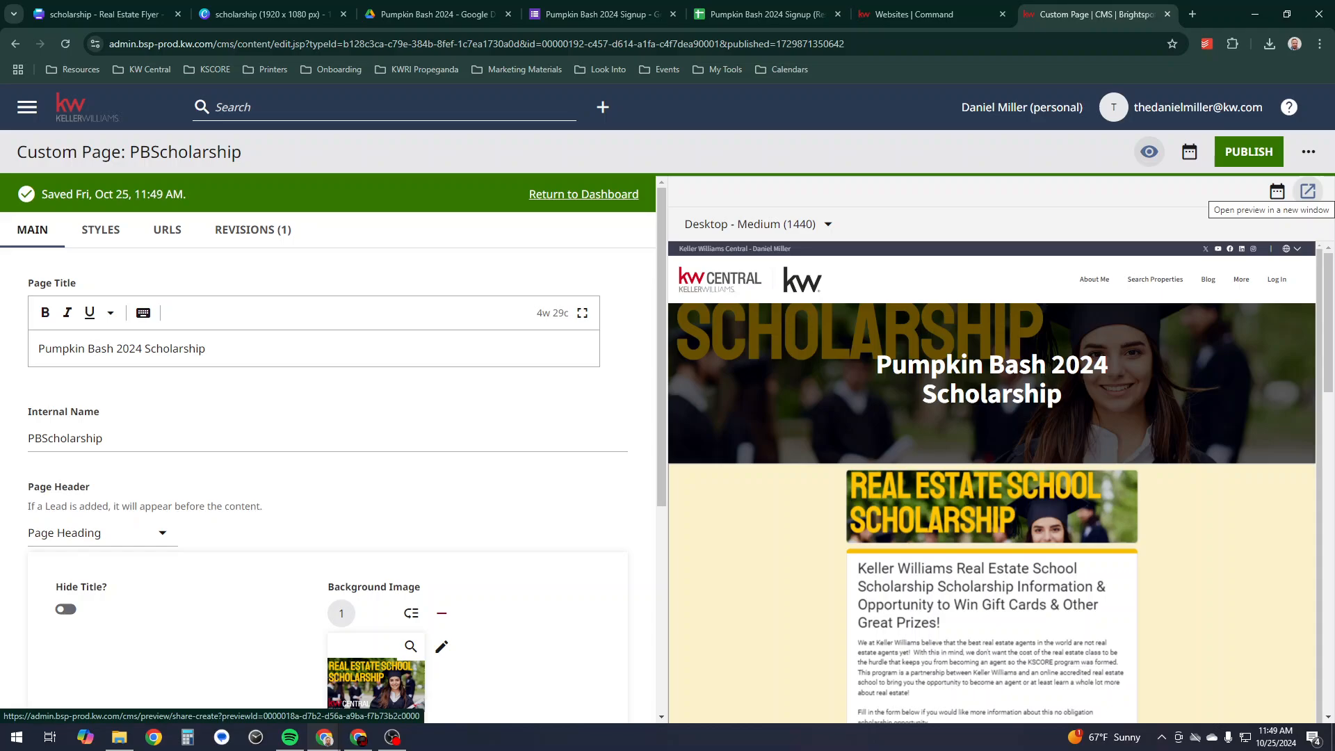
- Copy the /pumpkin-bash-2024-scholarship permalink address from the page's URLS settings
{"action": "left_click", "coordinate": [167, 229]}
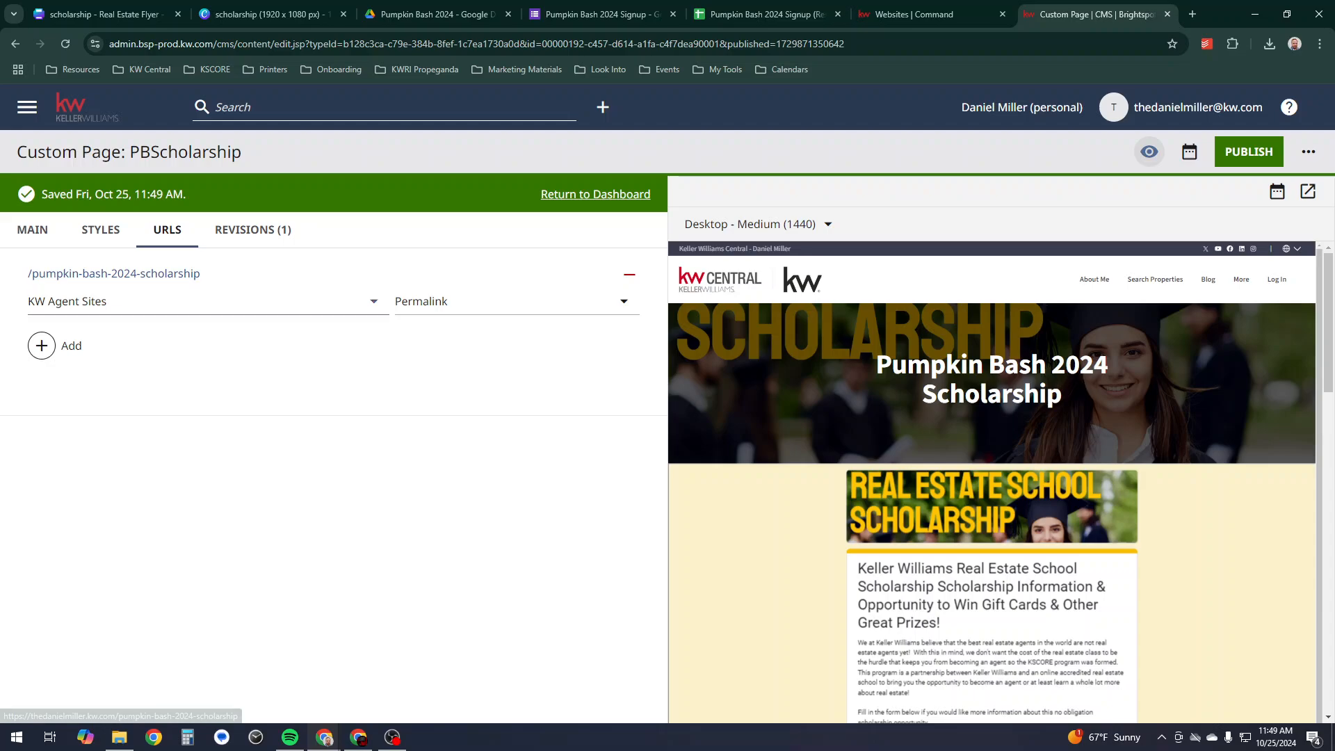
{"action": "right_click", "coordinate": [149, 273]}
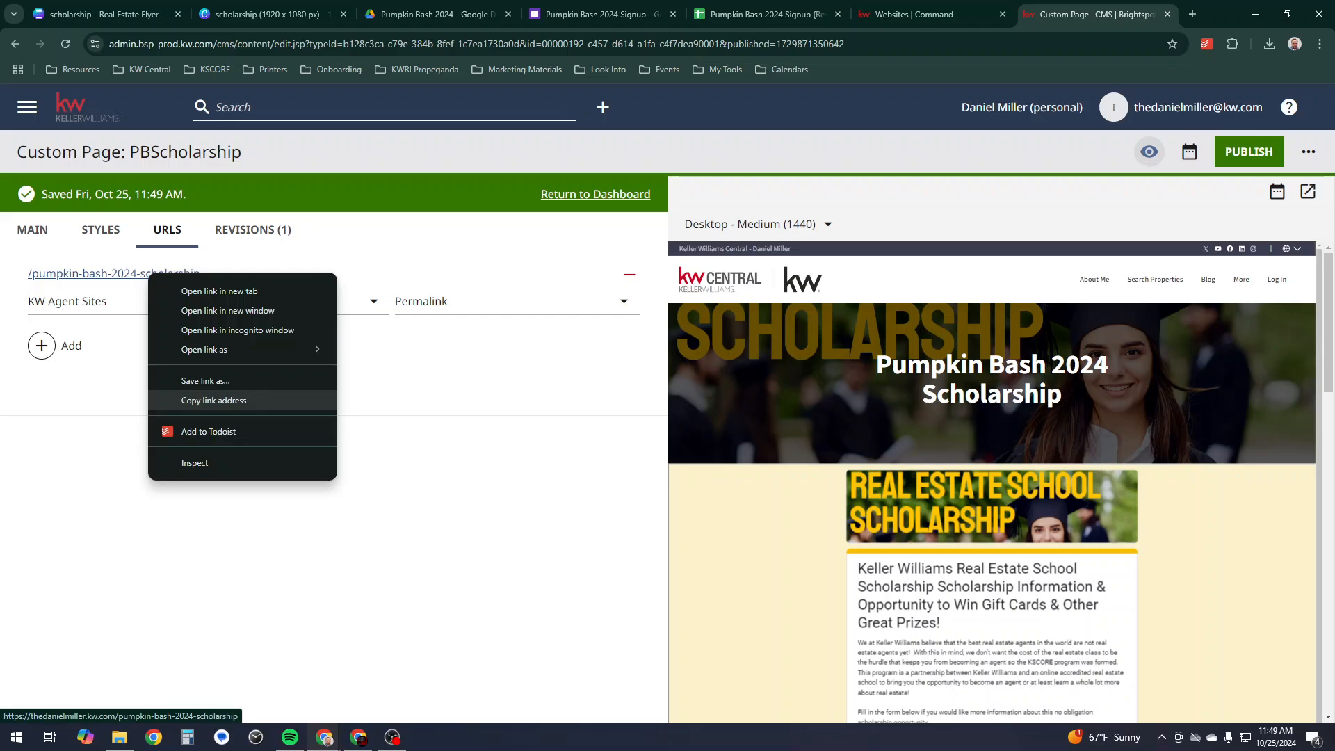
{"action": "left_click", "coordinate": [209, 400]}
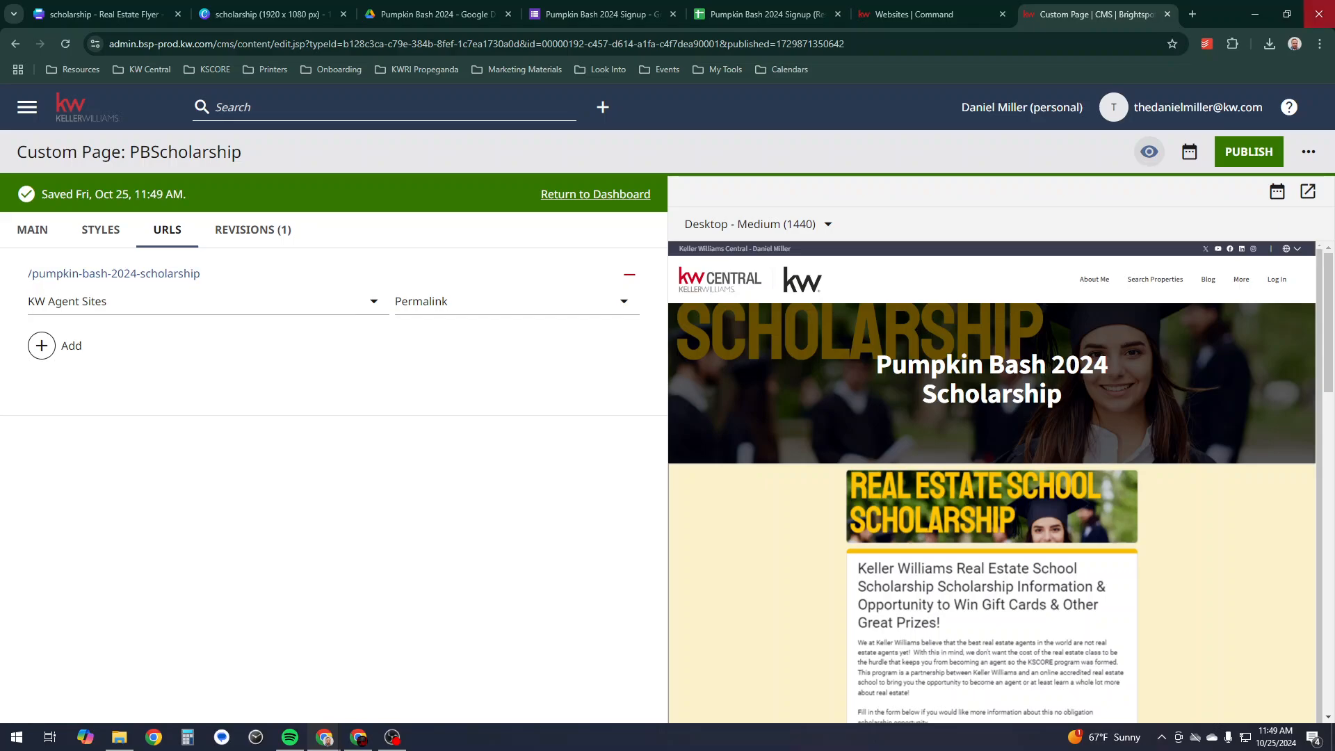
{"action": "left_click", "coordinate": [1319, 44]}
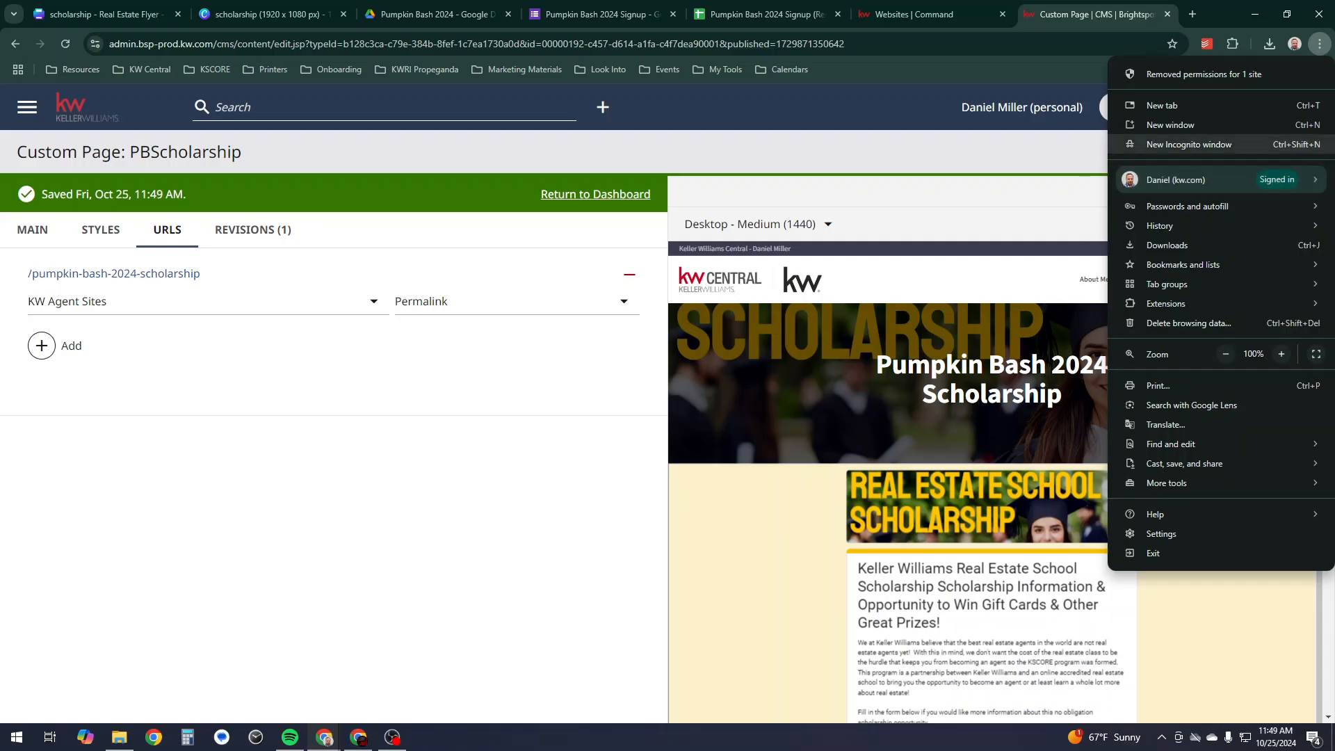
- Load the live scholarship page in a new incognito window and scroll through the embedded form
{"action": "left_click", "coordinate": [1189, 144]}
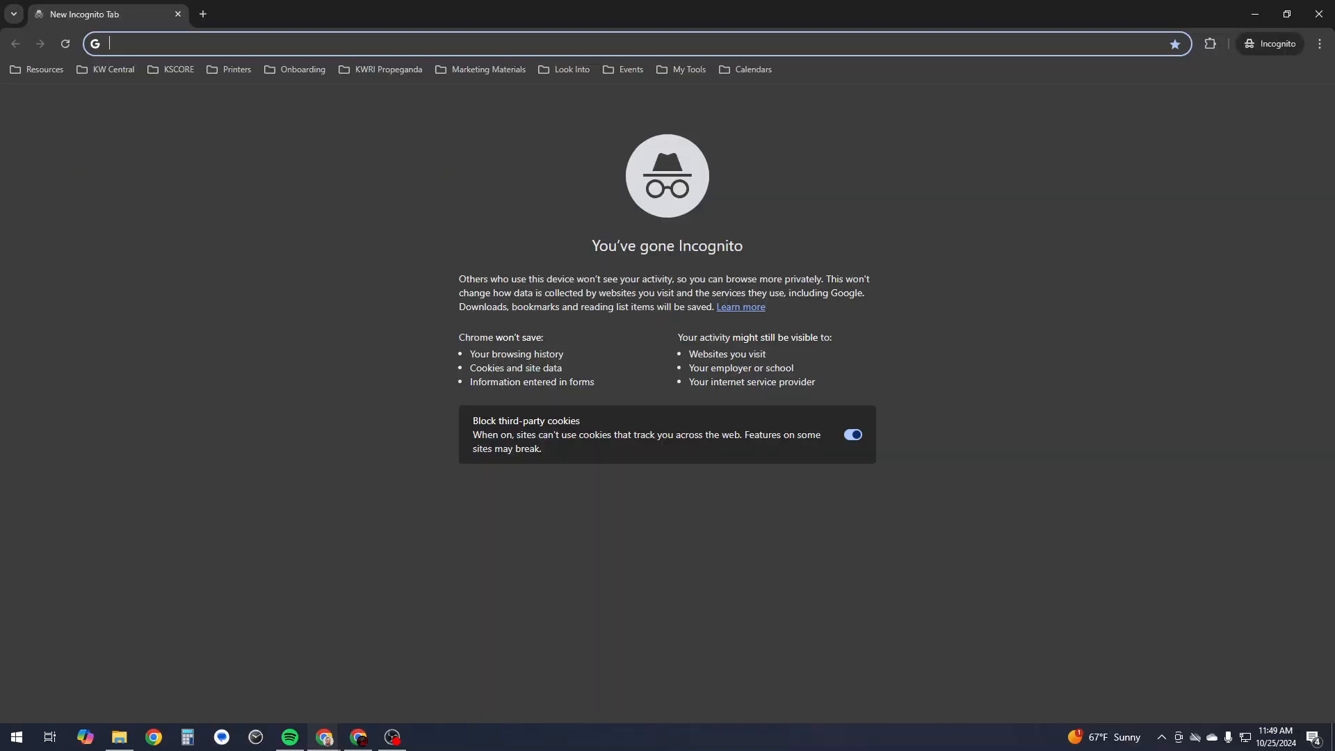
{"action": "right_click", "coordinate": [957, 47]}
{"action": "left_click", "coordinate": [988, 161]}
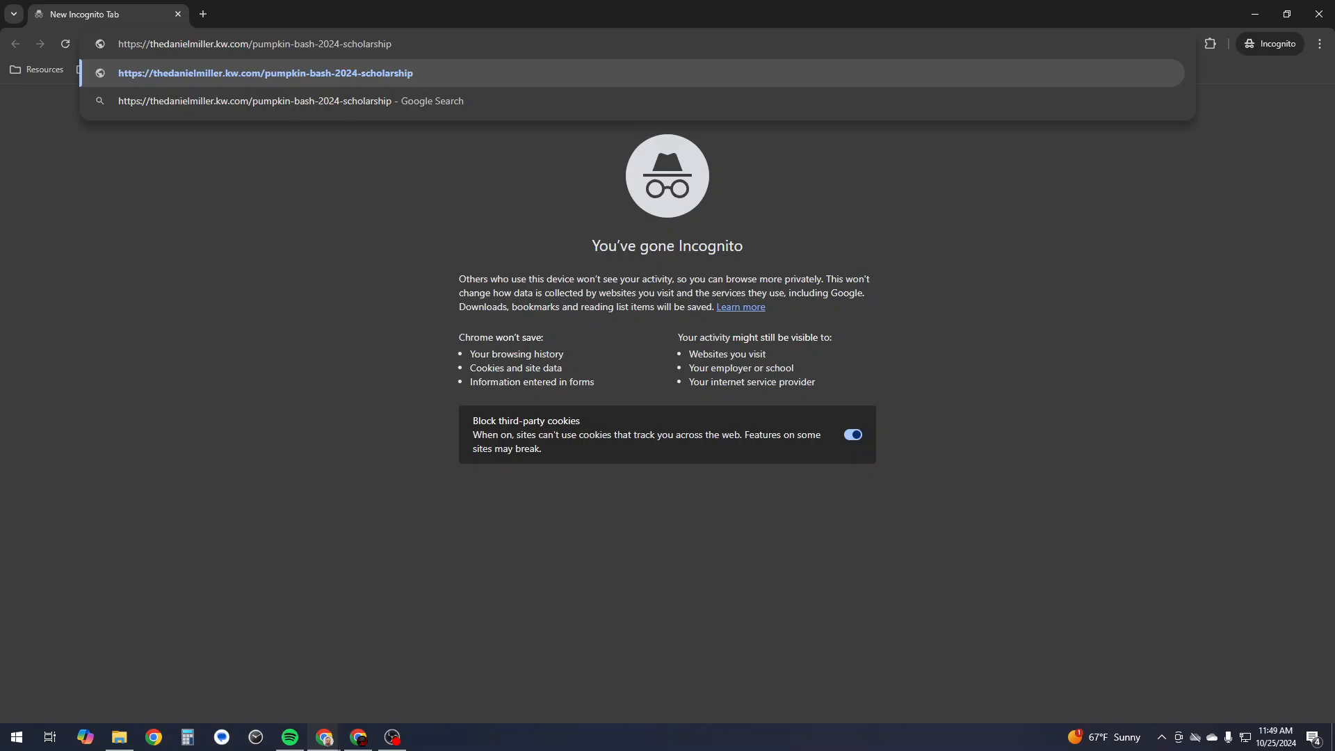
{"action": "key", "text": "Return"}
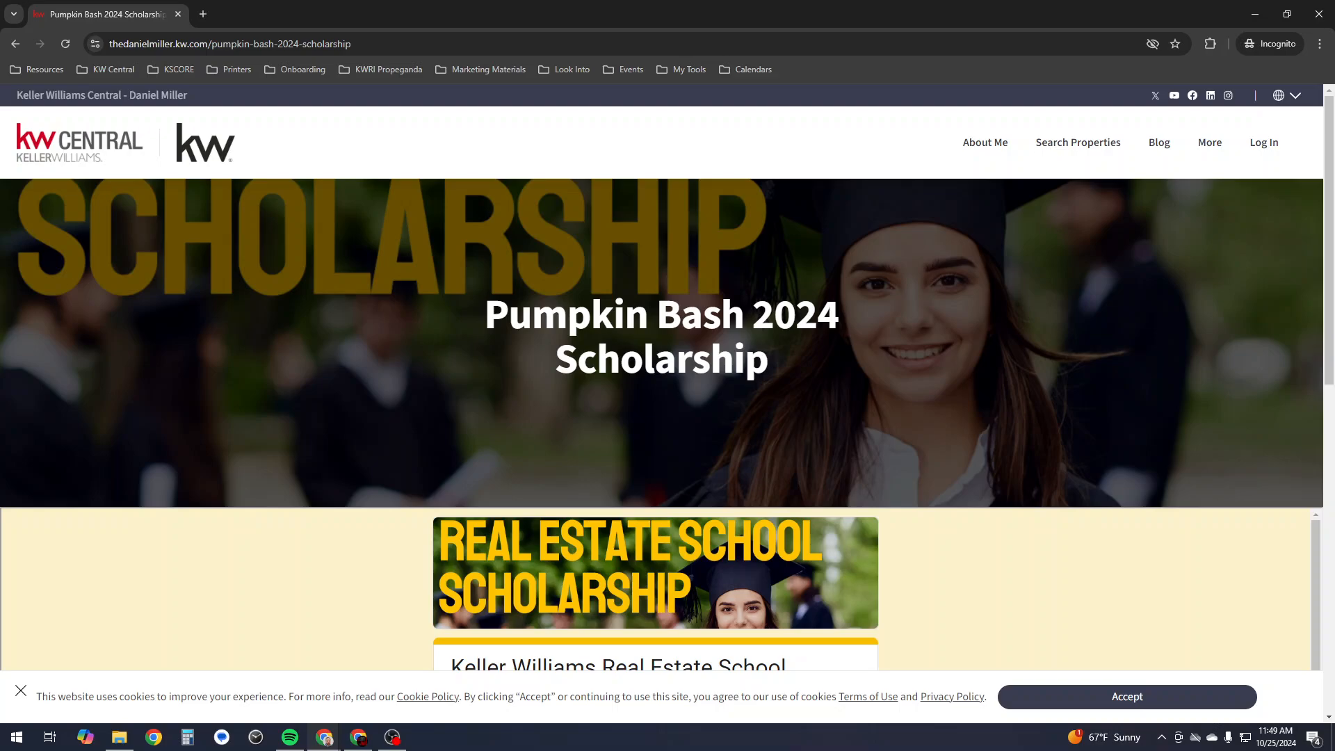
{"action": "scroll", "coordinate": [668, 417], "scroll_direction": "down", "scroll_amount": 10}
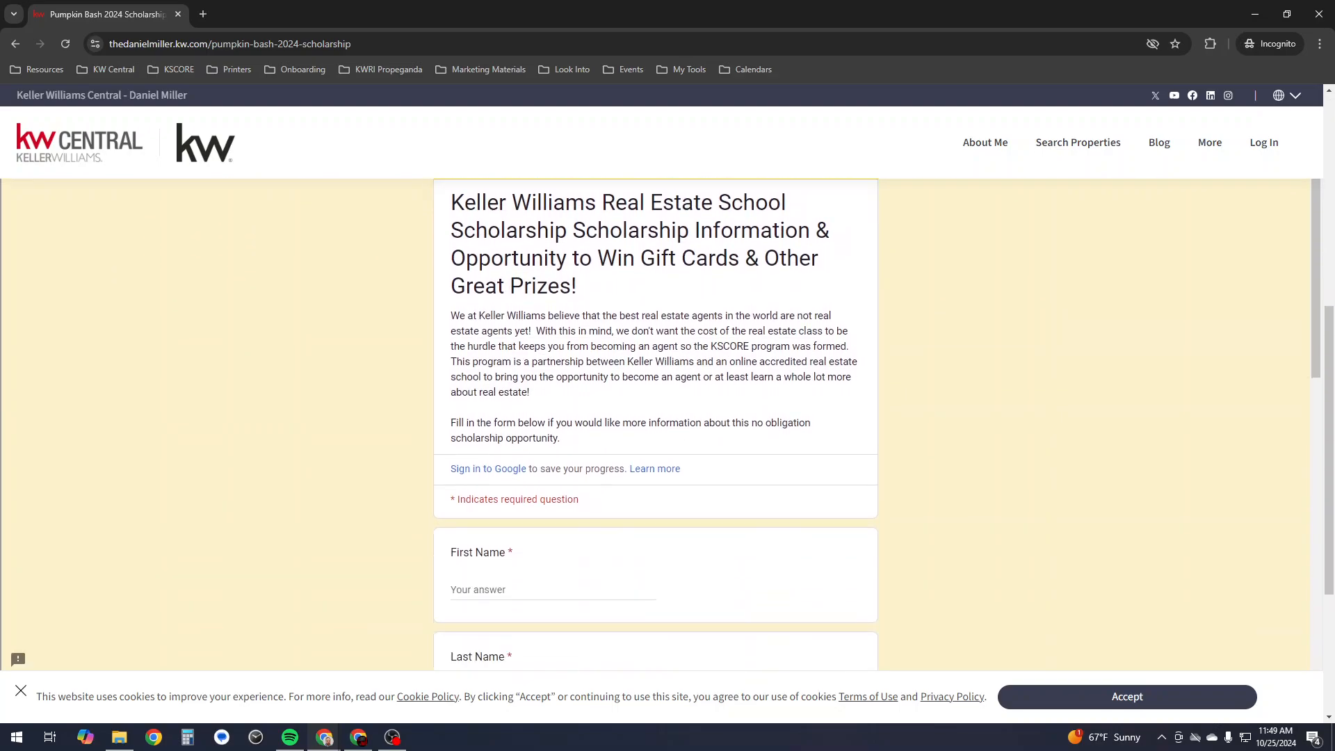
{"action": "scroll", "coordinate": [668, 417], "scroll_direction": "up", "scroll_amount": 6}
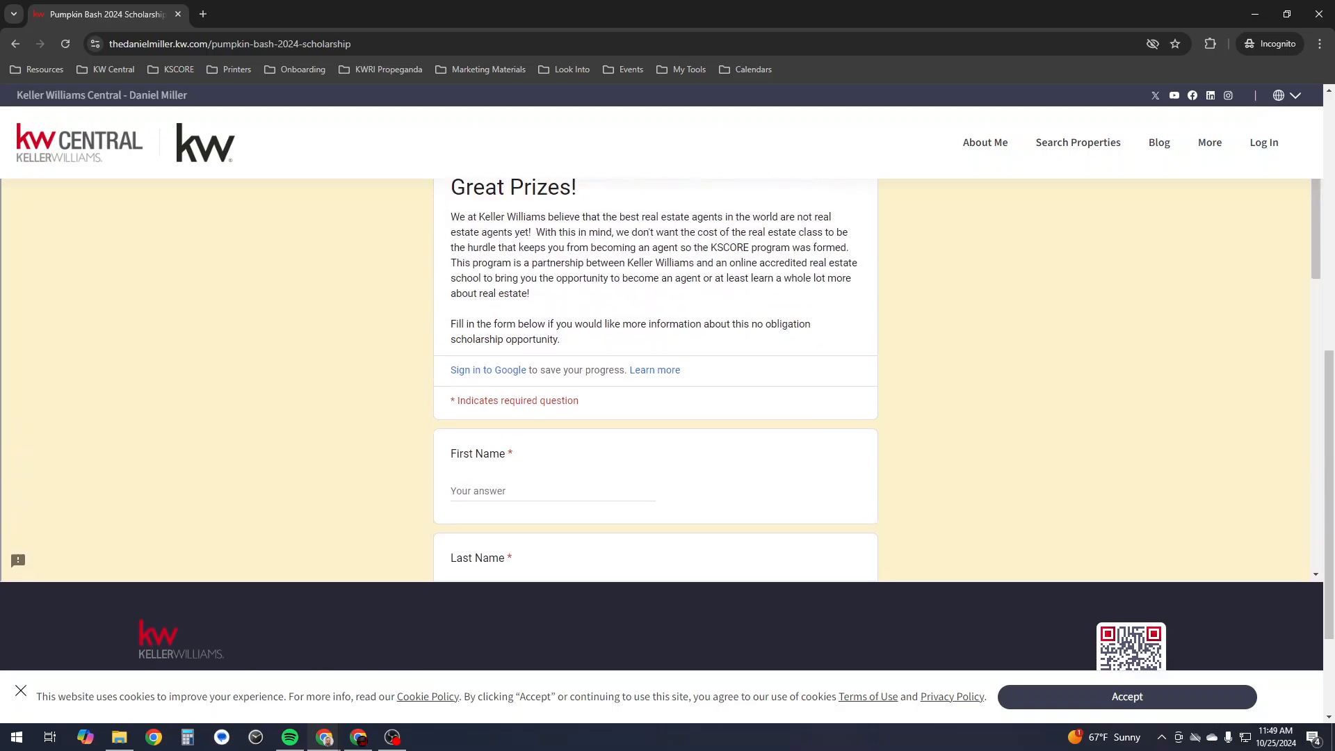
{"action": "scroll", "coordinate": [667, 417], "scroll_direction": "down", "scroll_amount": 8}
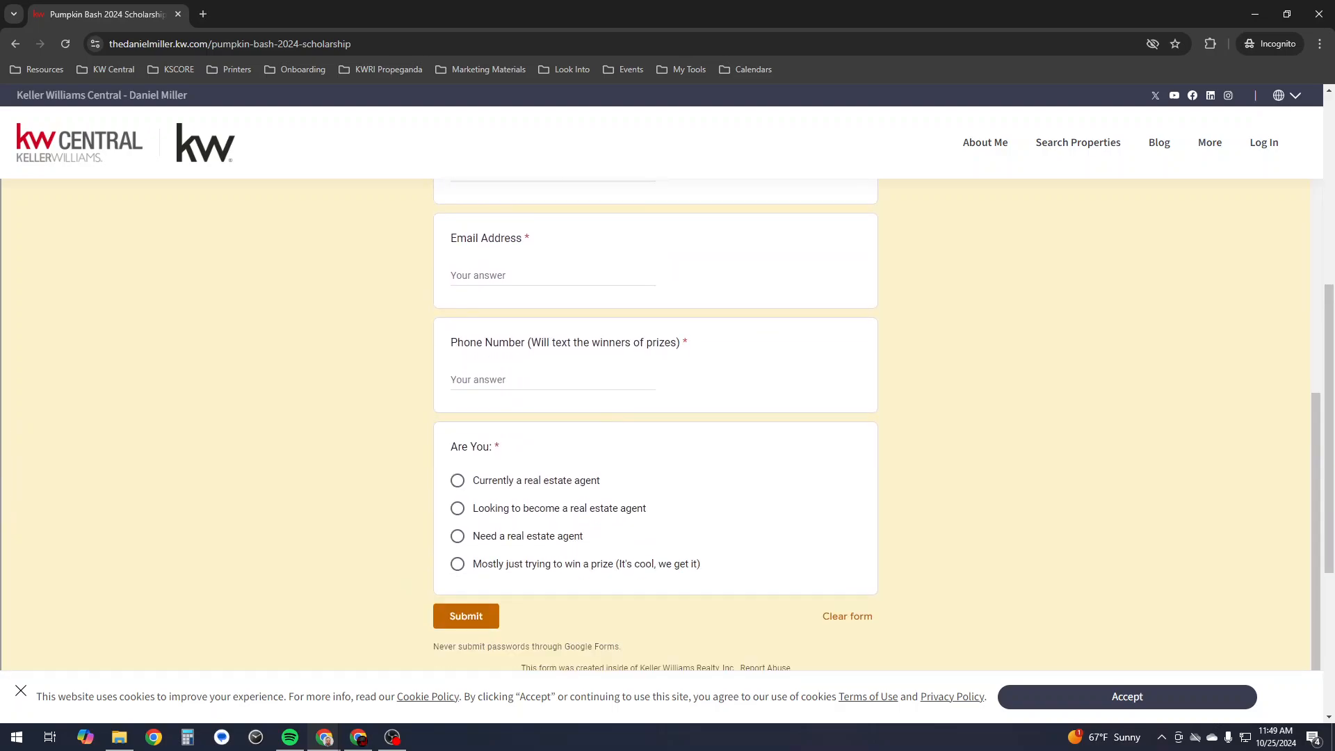
{"action": "scroll", "coordinate": [667, 417], "scroll_direction": "up", "scroll_amount": 3}
{"action": "scroll", "coordinate": [668, 417], "scroll_direction": "up", "scroll_amount": 5}
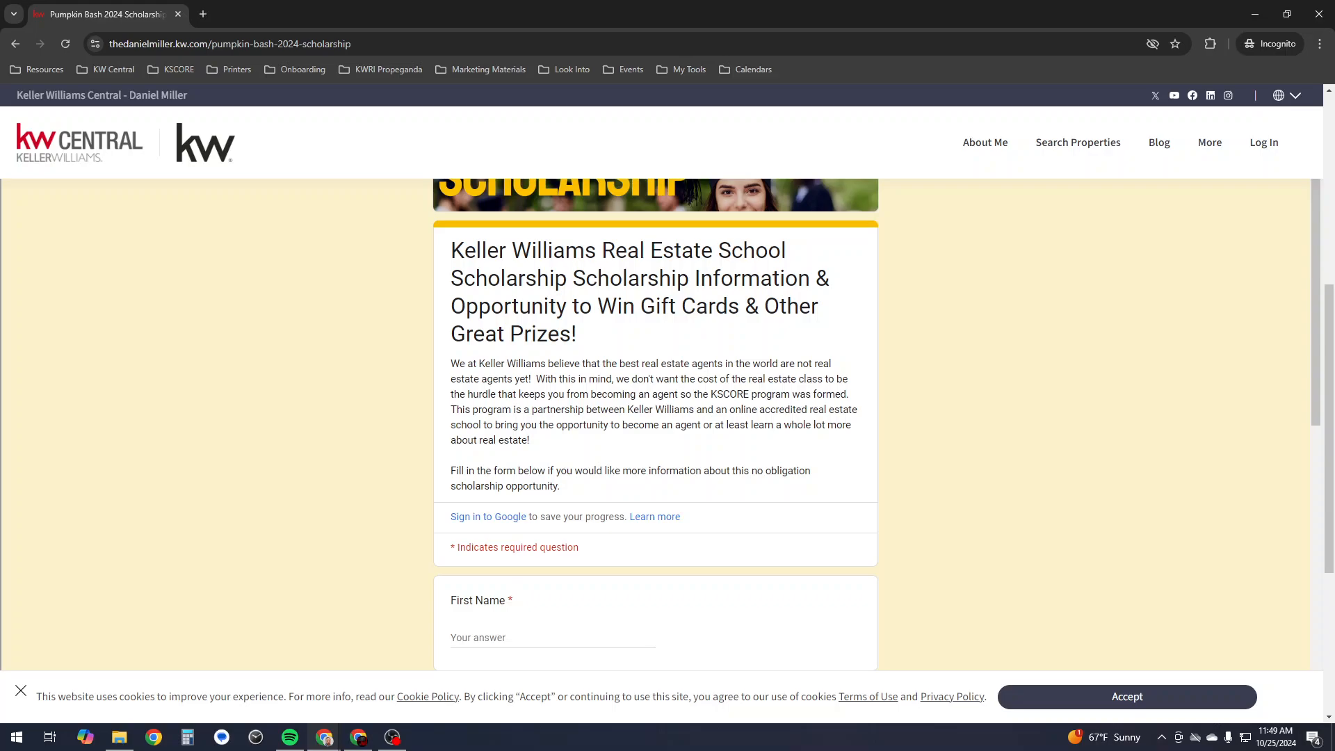
- Shrink the private window to a narrower width and scroll the form's layout
{"action": "left_click", "coordinate": [1287, 14]}
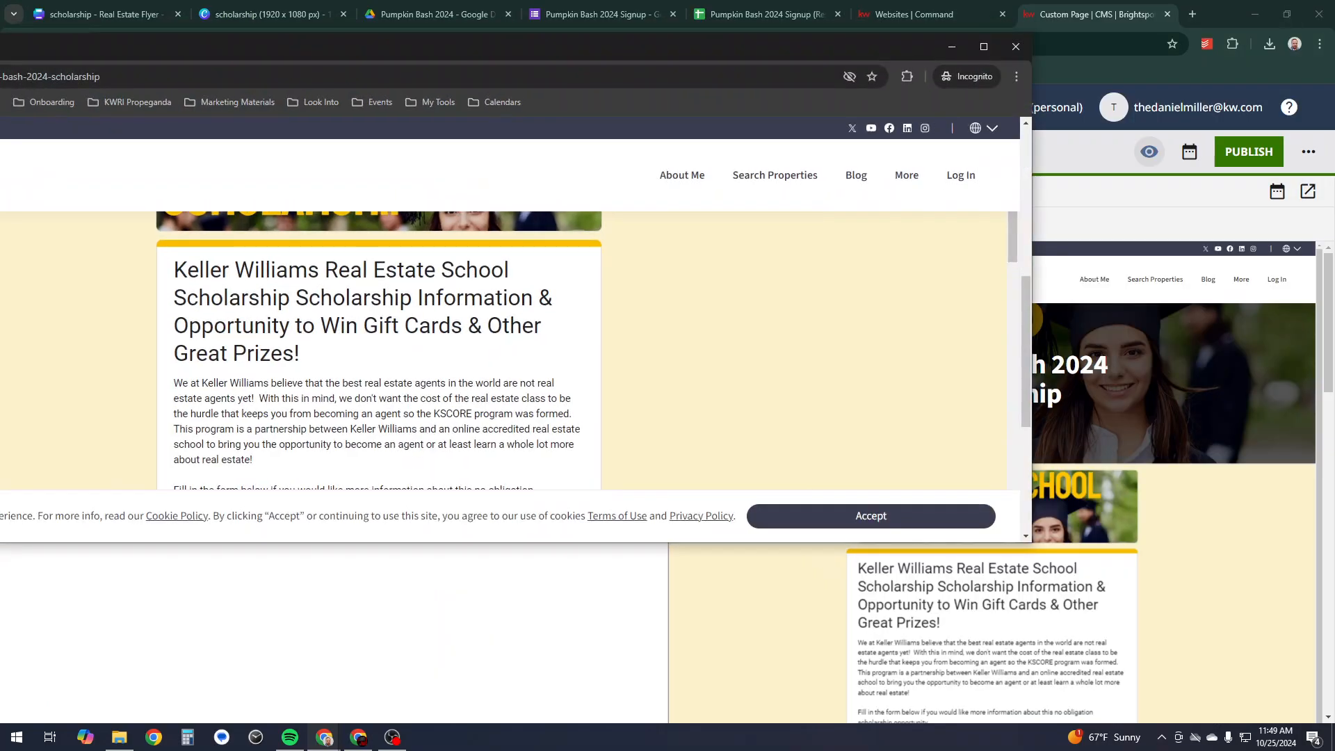
{"action": "left_click_drag", "start_coordinate": [1032, 292], "coordinate": [446, 292]}
{"action": "left_click_drag", "start_coordinate": [294, 50], "coordinate": [982, 81]}
{"action": "left_click_drag", "start_coordinate": [438, 421], "coordinate": [682, 421]}
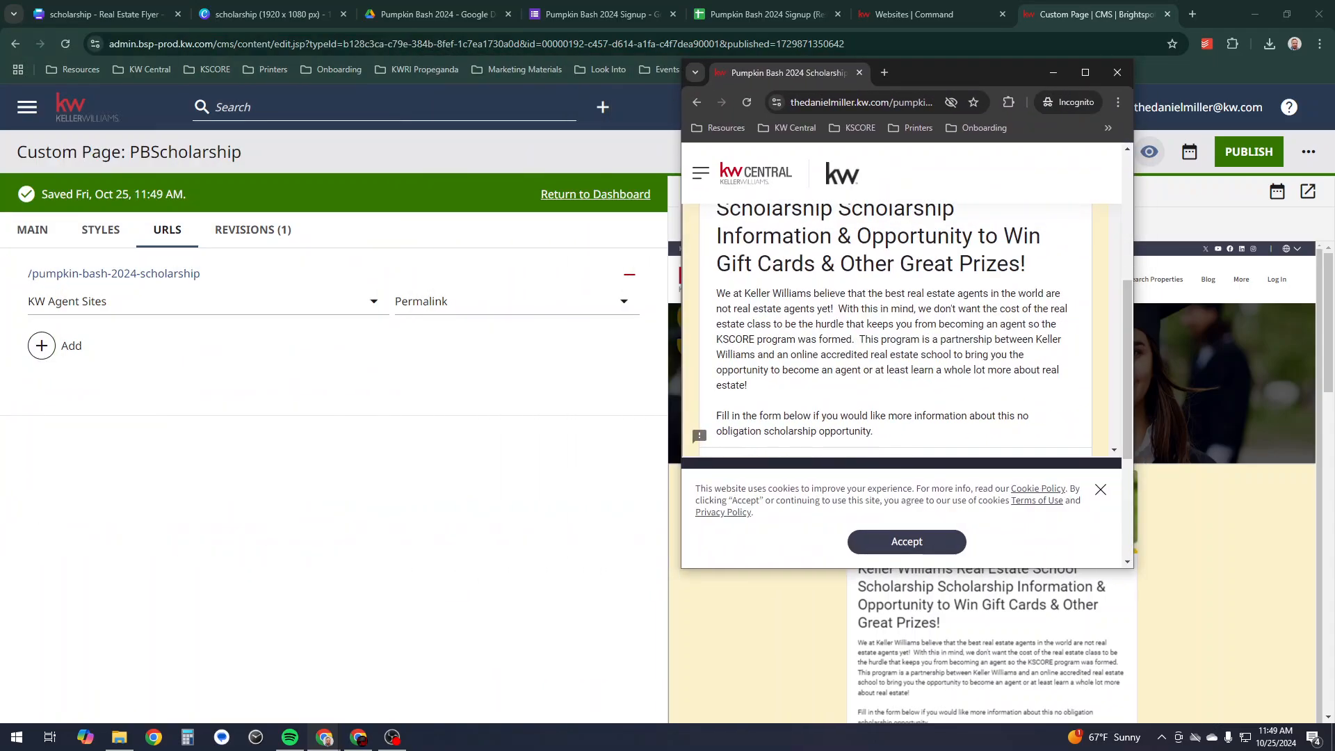
{"action": "scroll", "coordinate": [699, 422], "scroll_direction": "down", "scroll_amount": 10}
{"action": "scroll", "coordinate": [698, 421], "scroll_direction": "down", "scroll_amount": 2}
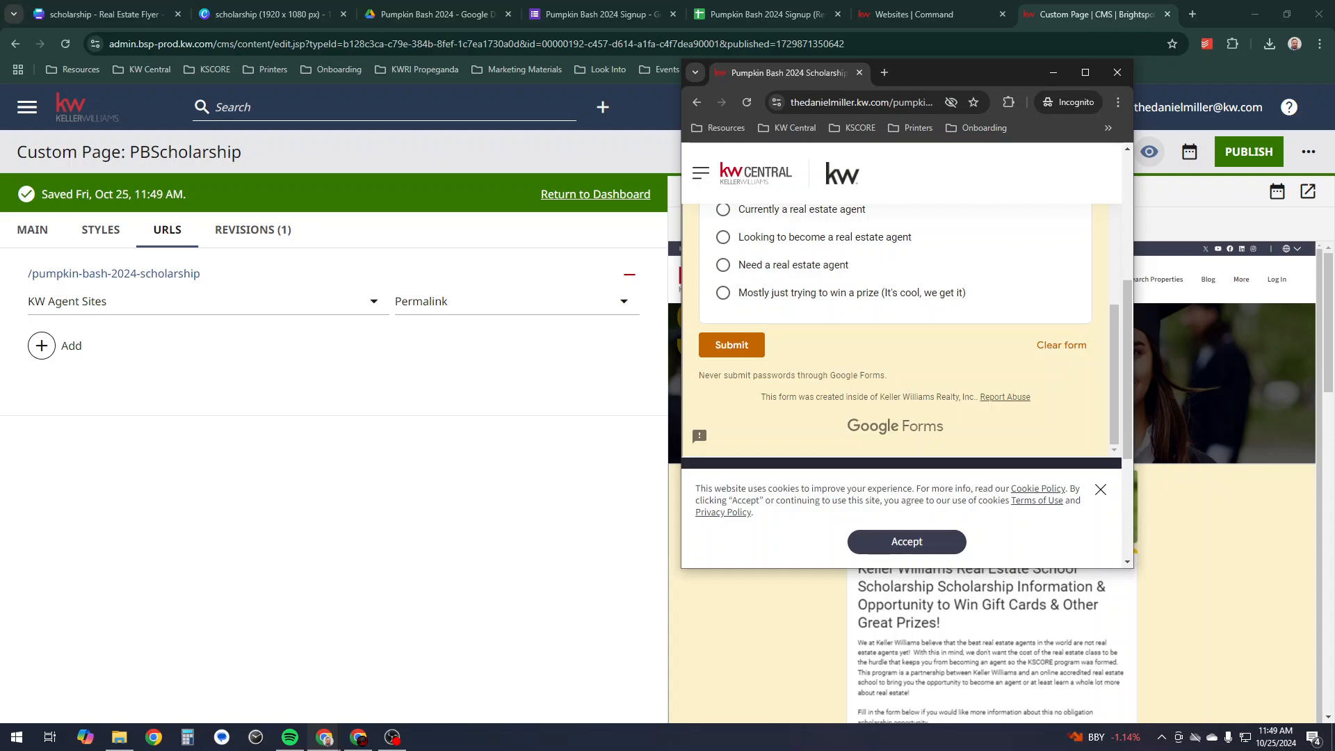
- Narrow the window further to phone width, recheck the form, then close the private window
{"action": "left_click_drag", "start_coordinate": [682, 421], "coordinate": [787, 299]}
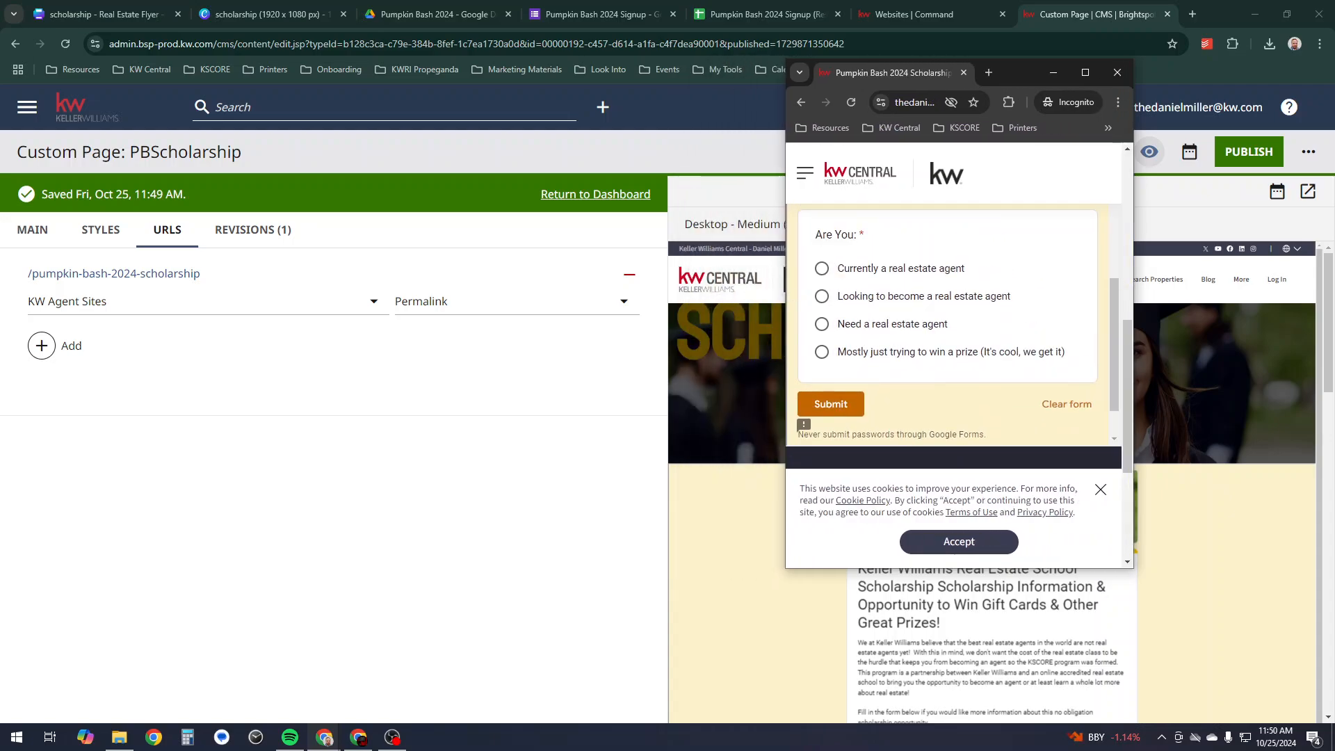
{"action": "scroll", "coordinate": [953, 326], "scroll_direction": "up", "scroll_amount": 5}
{"action": "scroll", "coordinate": [953, 327], "scroll_direction": "down", "scroll_amount": 10}
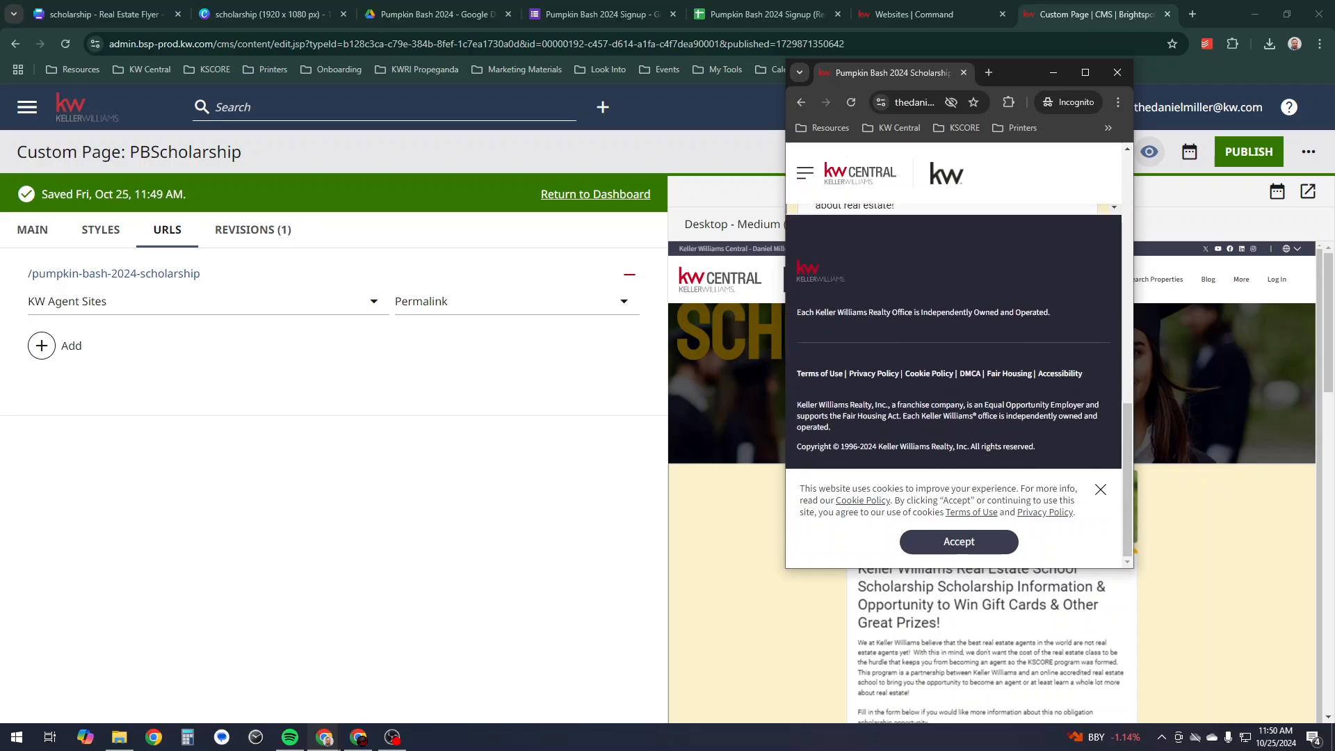
{"action": "scroll", "coordinate": [953, 327], "scroll_direction": "up", "scroll_amount": 10}
{"action": "scroll", "coordinate": [953, 327], "scroll_direction": "down", "scroll_amount": 10}
{"action": "scroll", "coordinate": [952, 327], "scroll_direction": "up", "scroll_amount": 10}
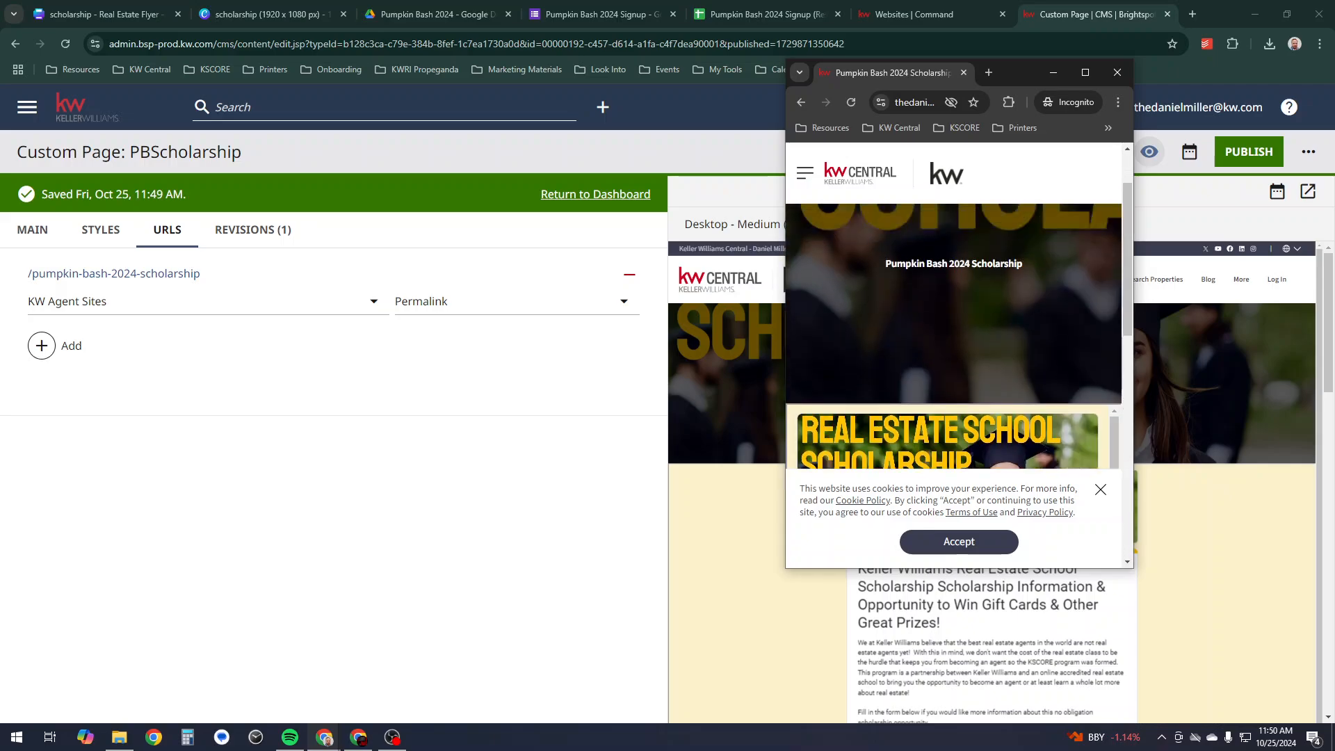
{"action": "scroll", "coordinate": [952, 327], "scroll_direction": "up", "scroll_amount": 2}
{"action": "left_click", "coordinate": [1086, 72]}
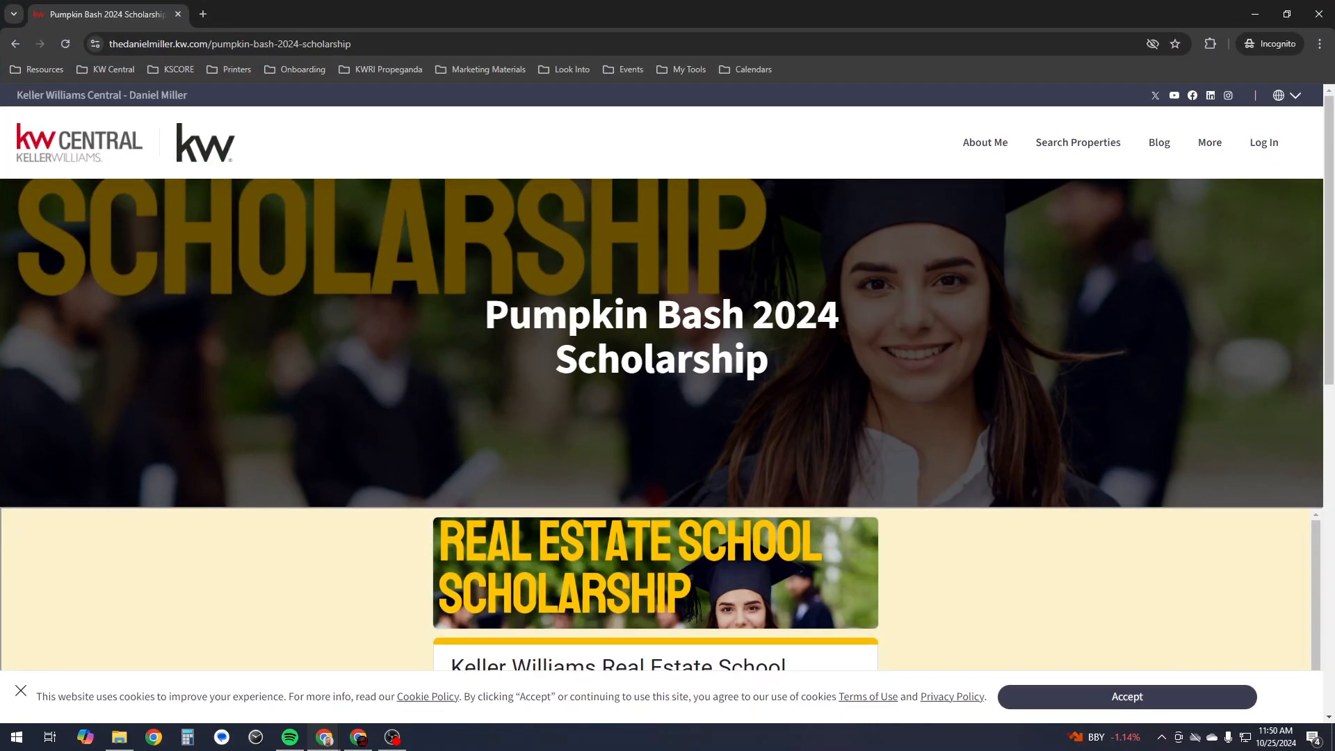
{"action": "left_click", "coordinate": [1319, 14]}
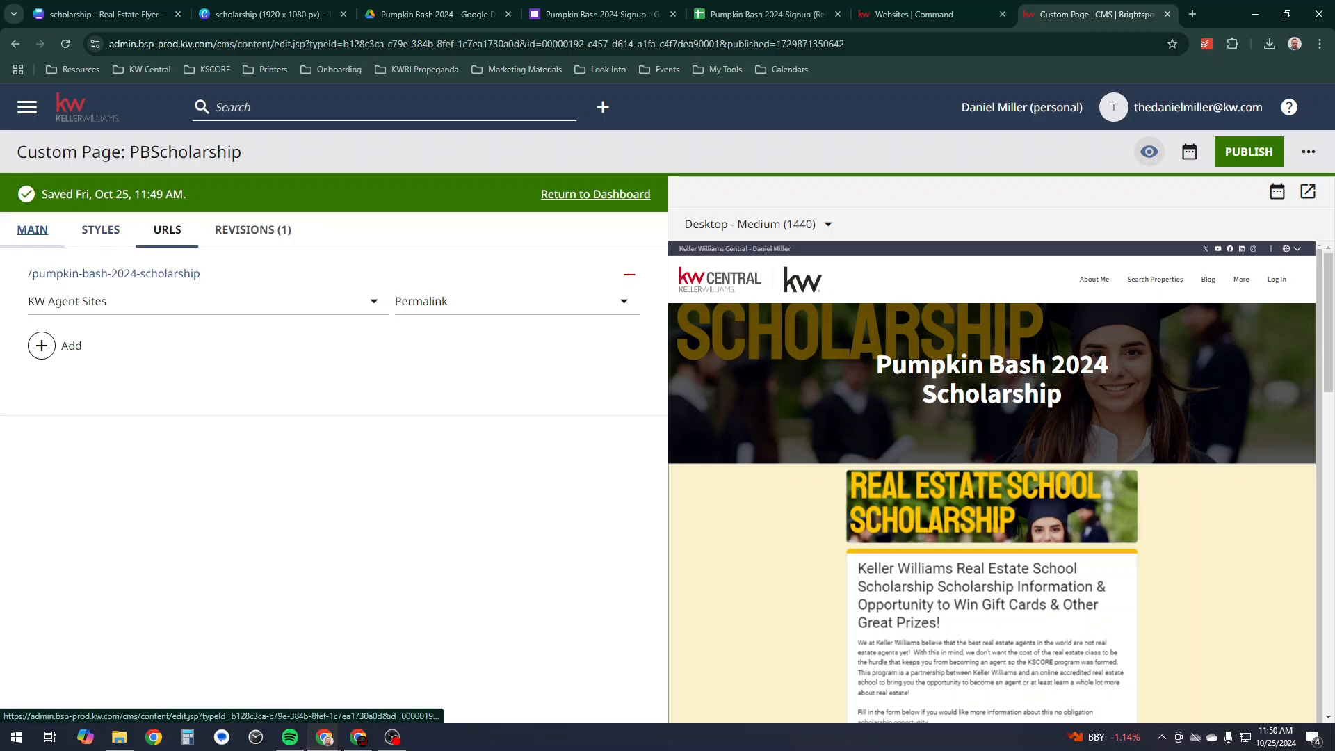
- On the MAIN tab, toggle Hide Title? on and back off so the Pumpkin Bash 2024 Scholarship heading shows
{"action": "left_click", "coordinate": [32, 230]}
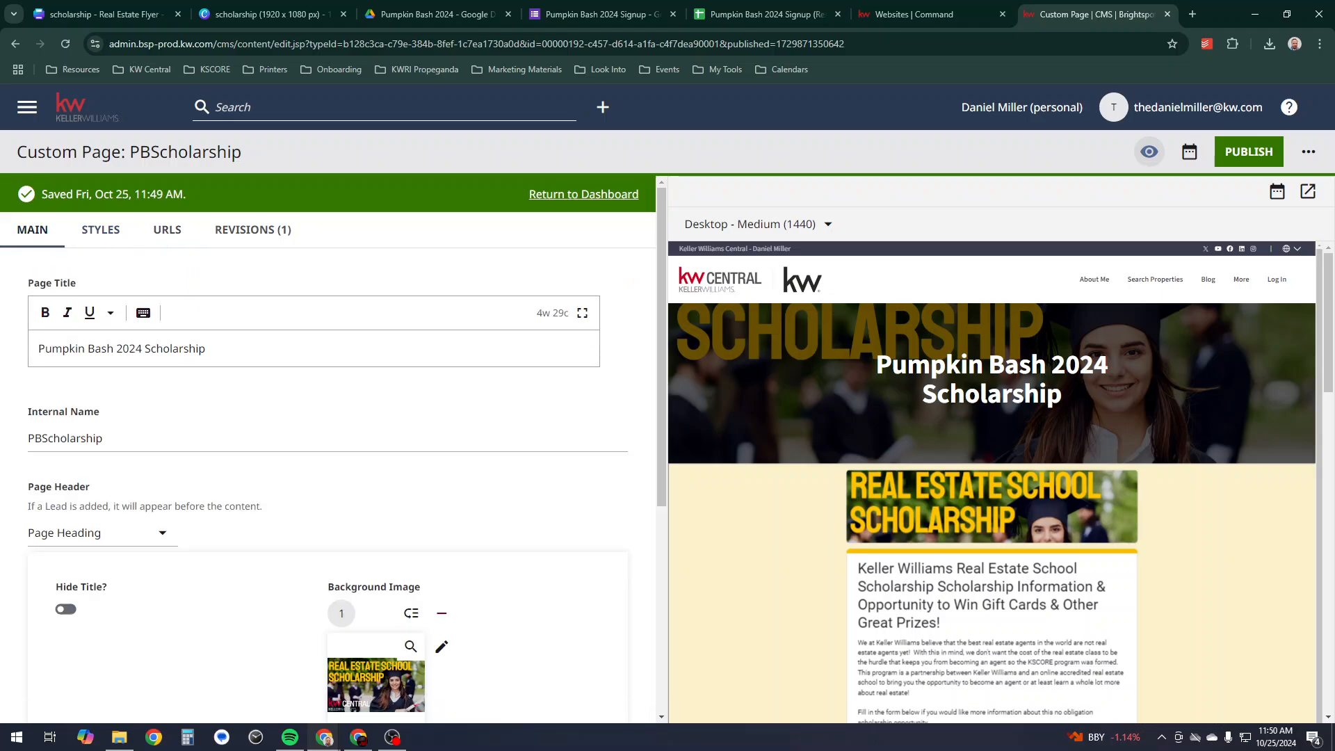
{"action": "left_click", "coordinate": [66, 609]}
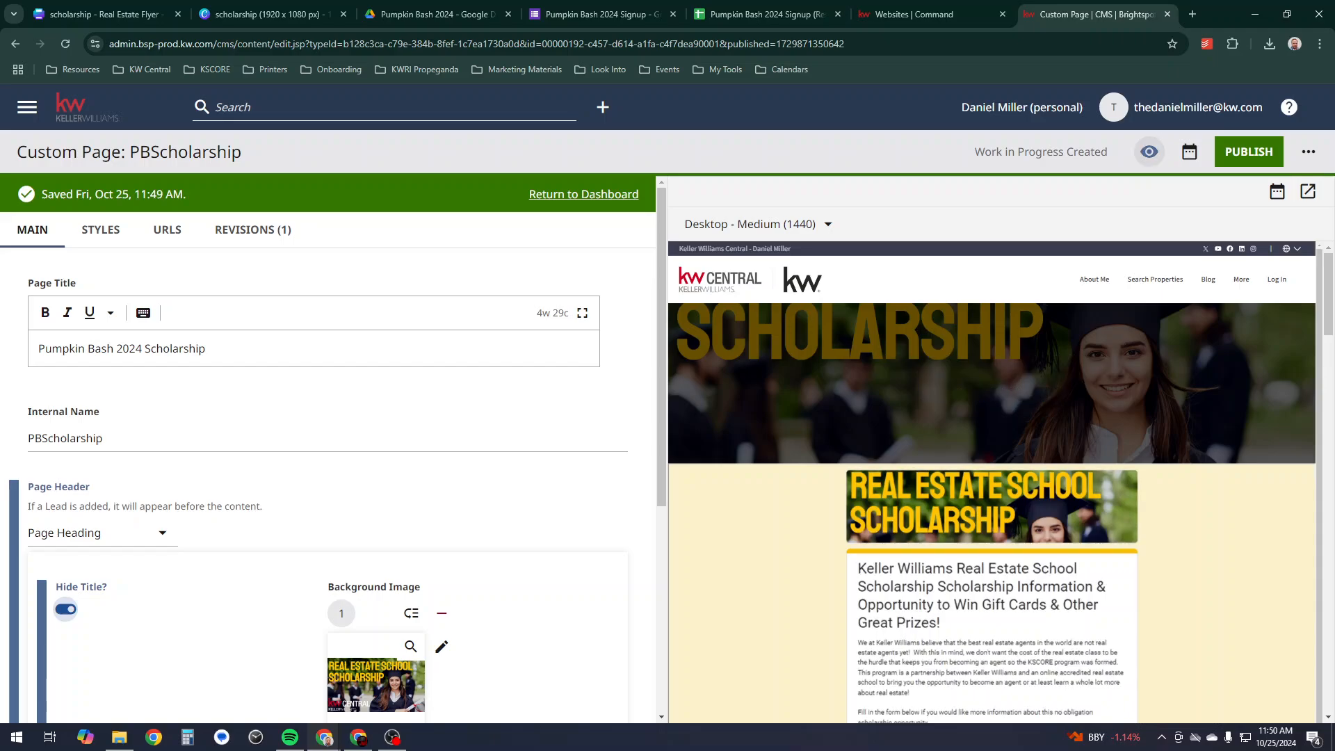
{"action": "key", "text": "space"}
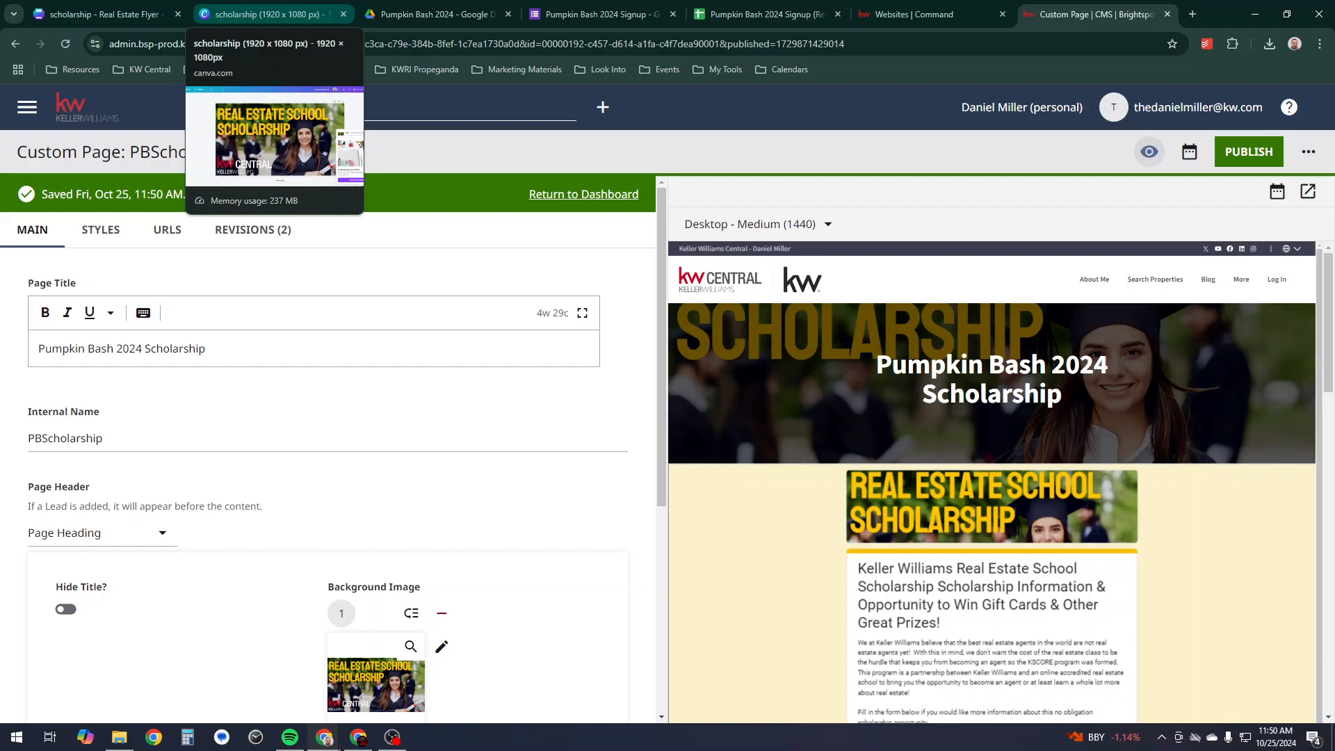
- On the Canva flyer, search the apps for a QR code generator such as QR Codes (& Links)
{"action": "left_click", "coordinate": [97, 14]}
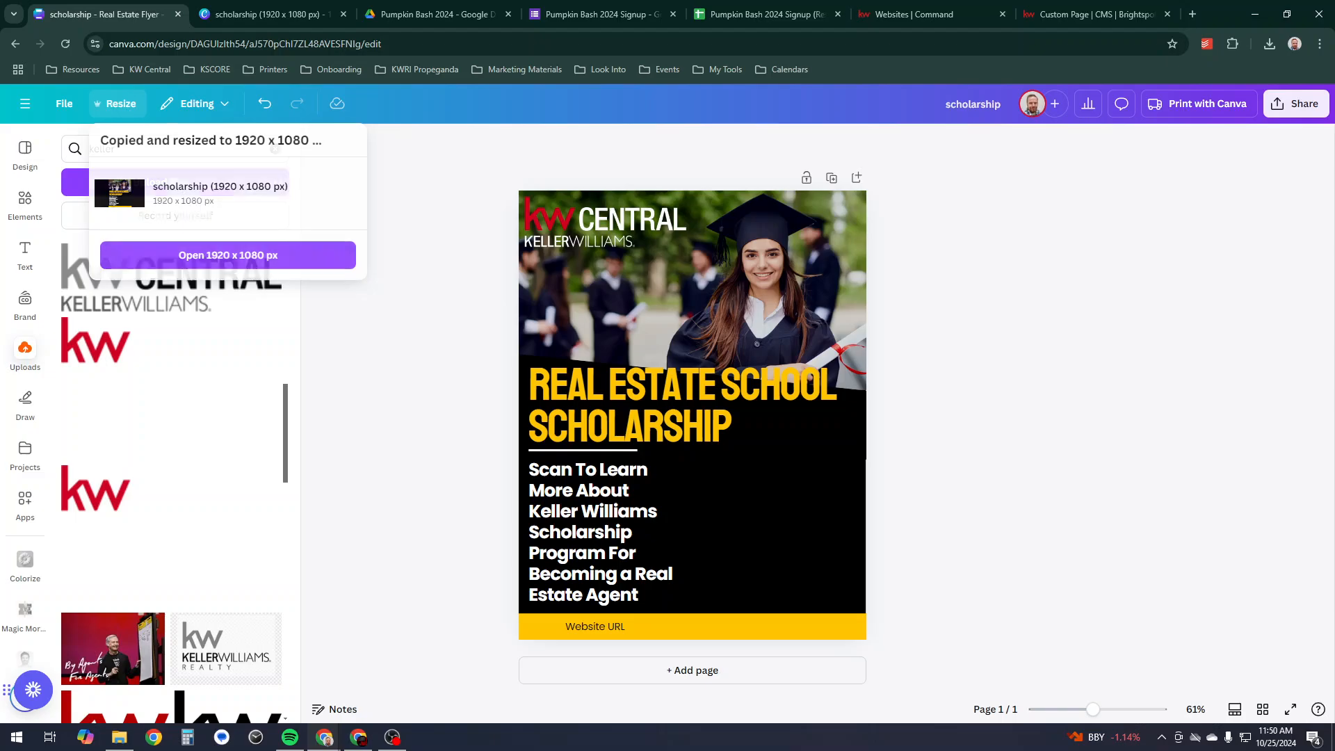
{"action": "key", "text": "Escape"}
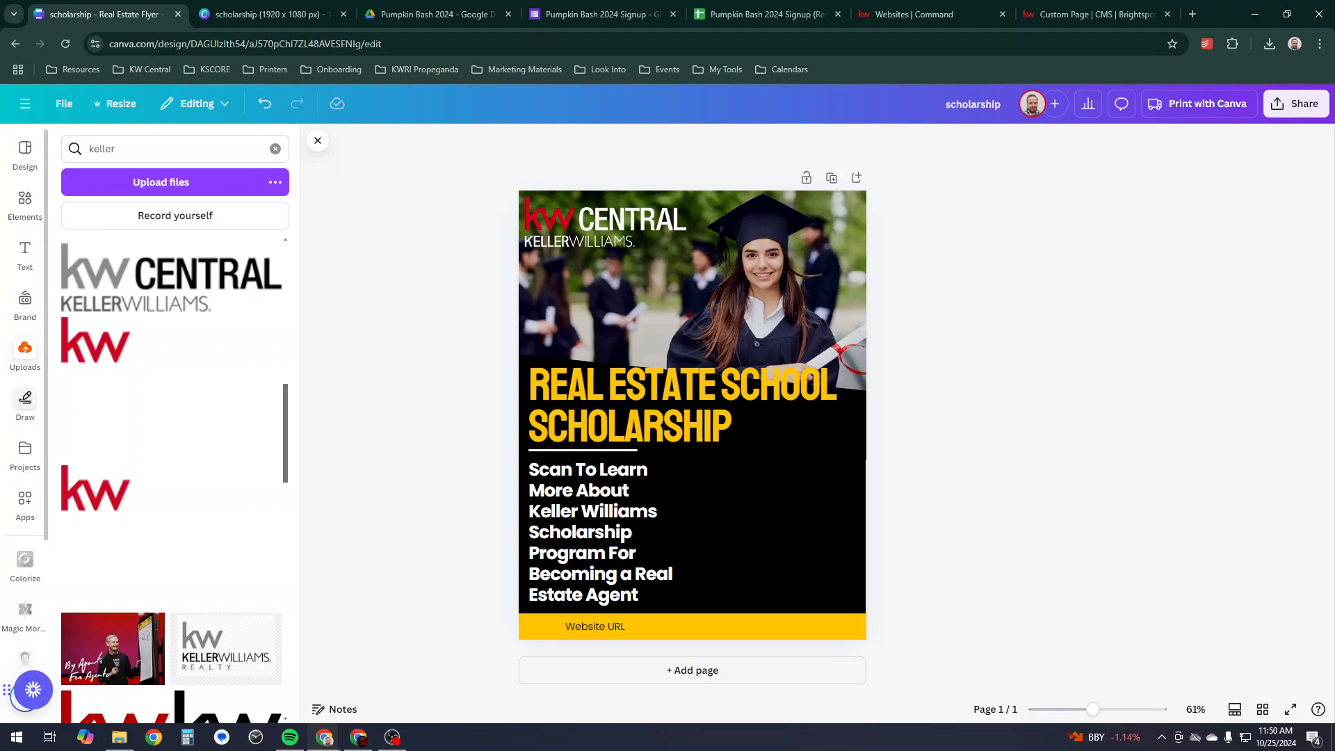
{"action": "left_click", "coordinate": [25, 502]}
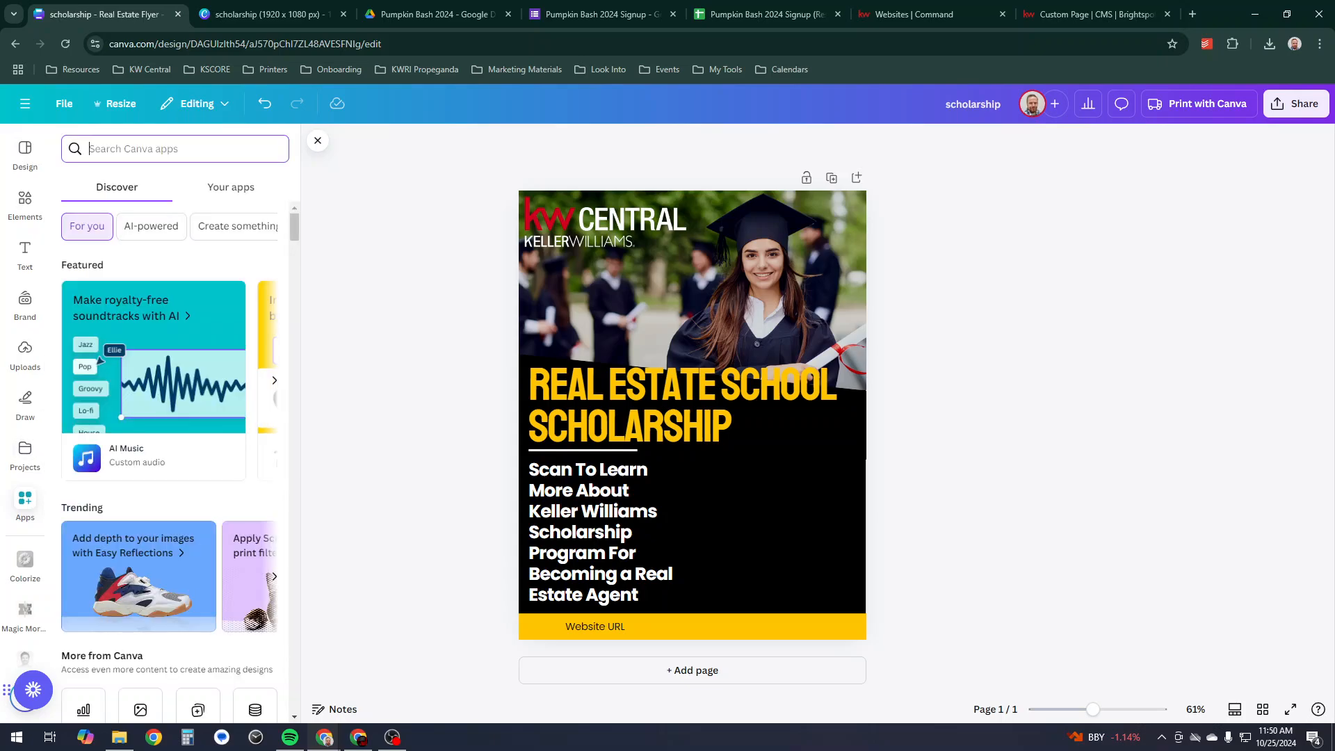
{"action": "type", "text": "qr"}
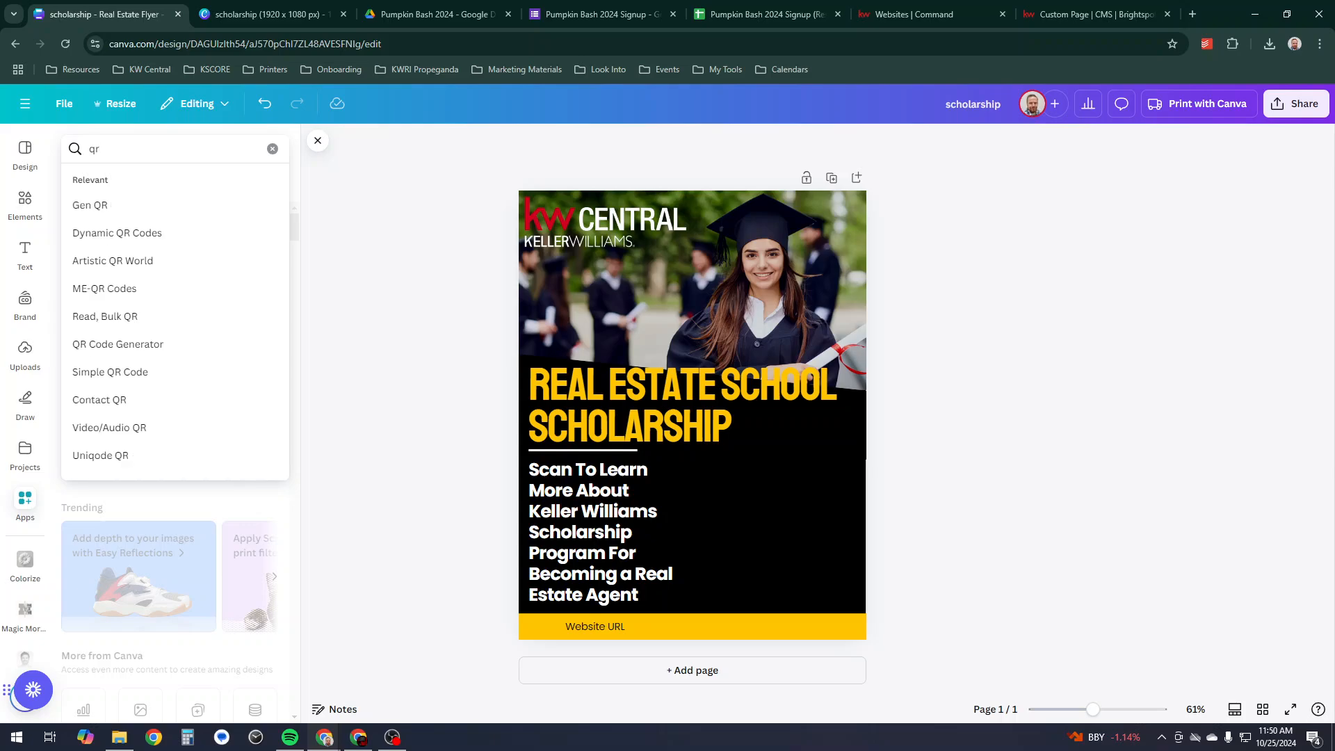
{"action": "key", "text": "Return"}
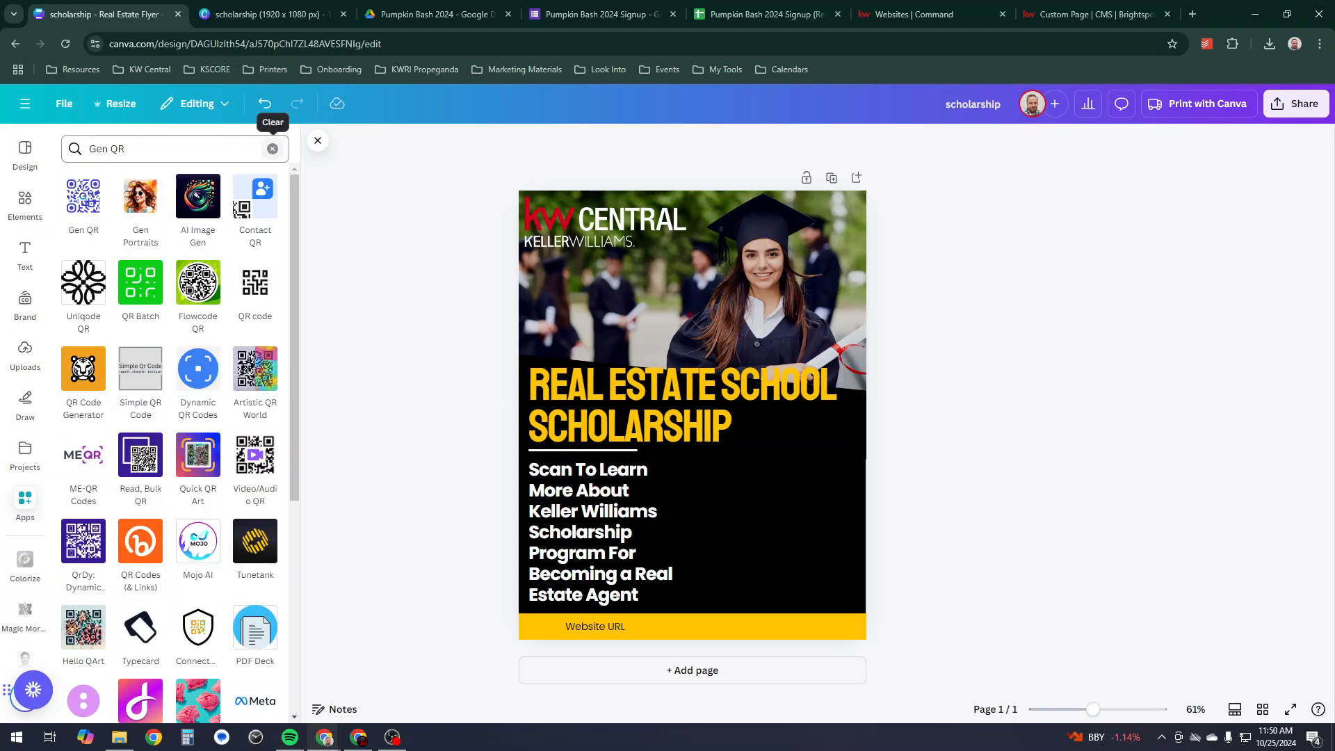
{"action": "left_click", "coordinate": [125, 148]}
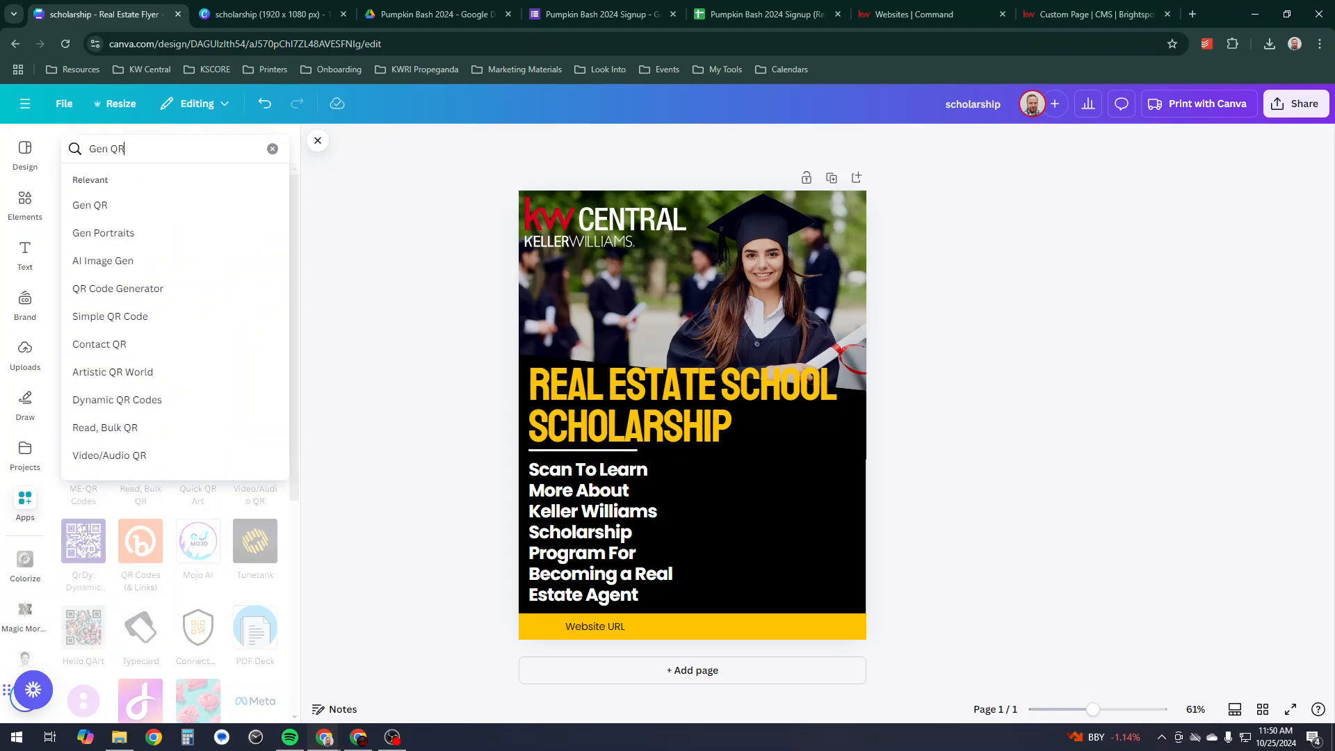
{"action": "key", "text": "ctrl+a"}
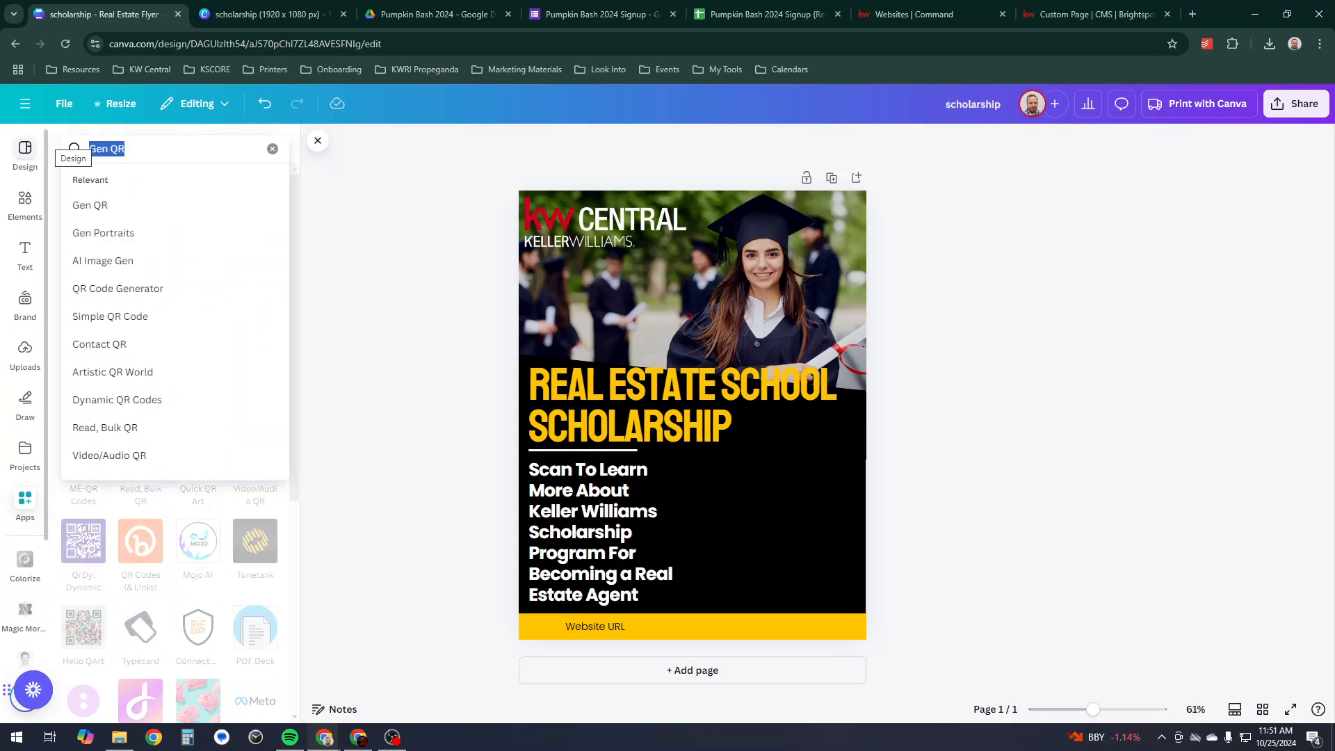
{"action": "type", "text": "qr"}
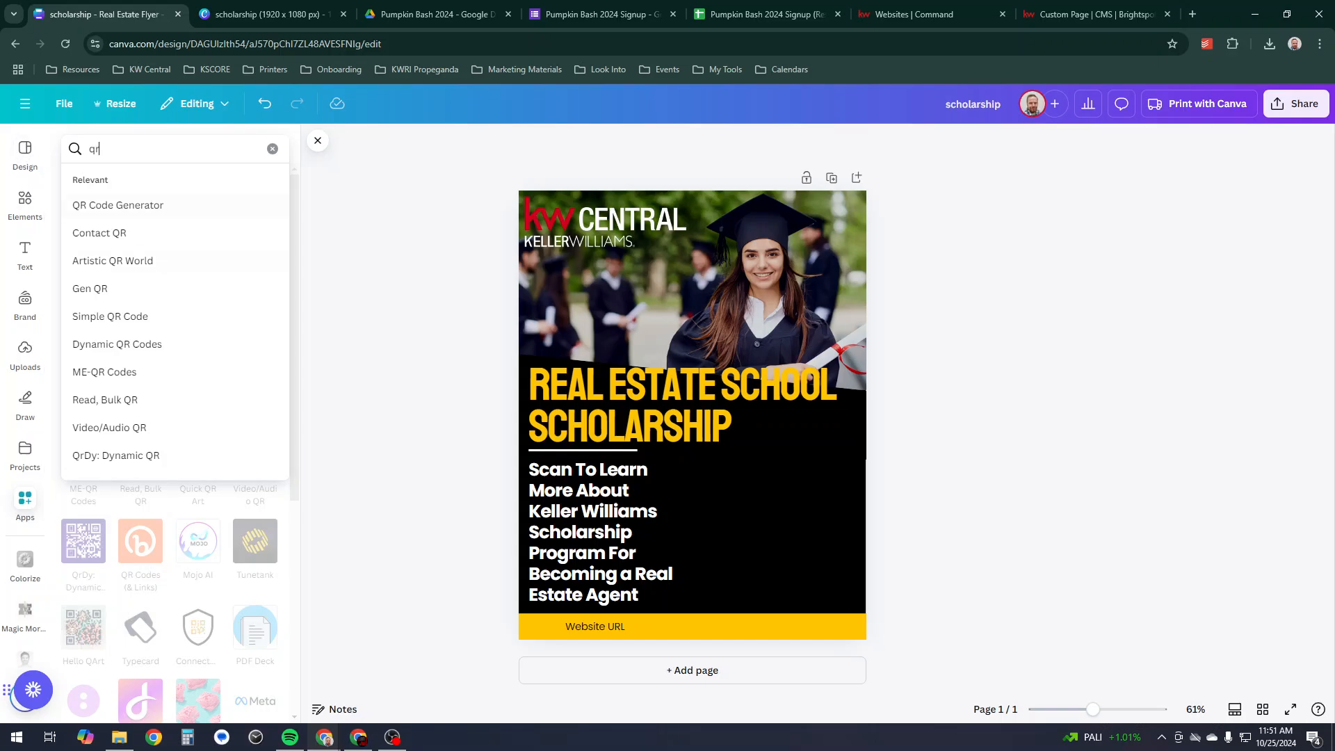
{"action": "left_click", "coordinate": [118, 205]}
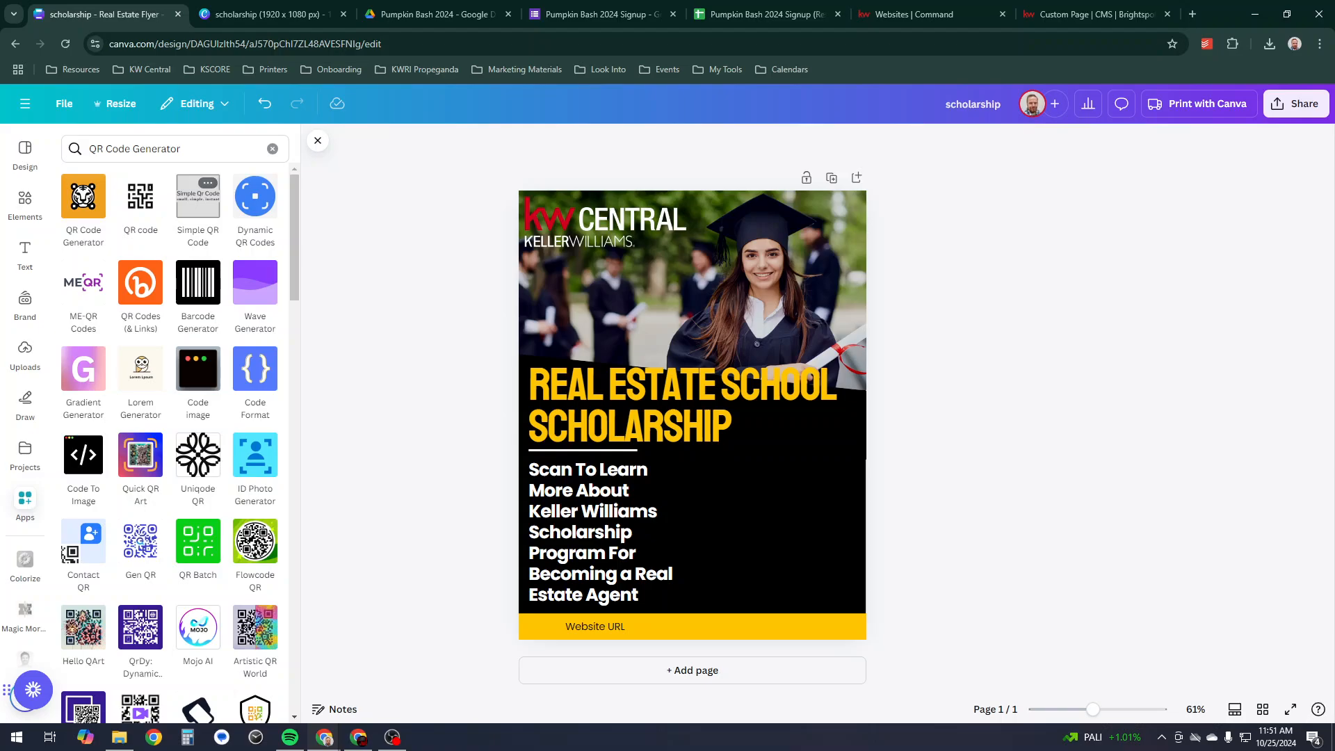
{"action": "left_click", "coordinate": [161, 149]}
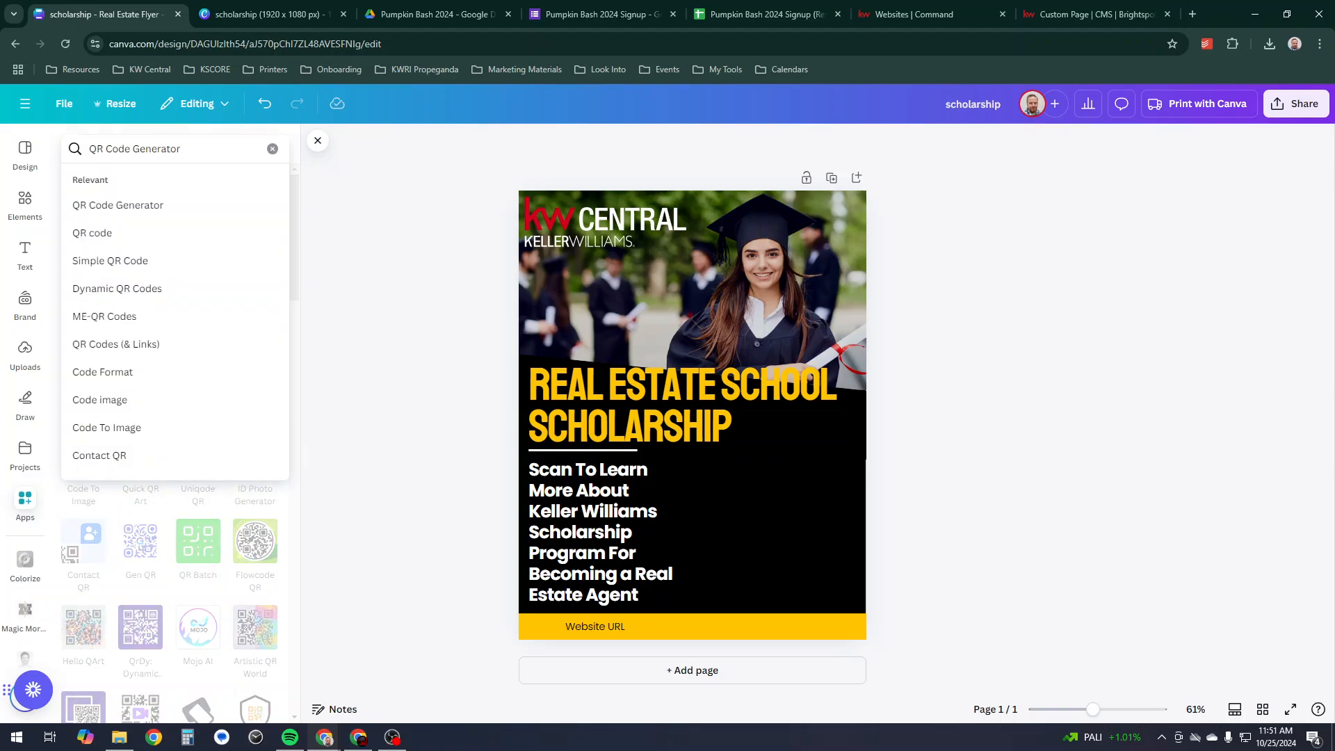
{"action": "left_click", "coordinate": [115, 344]}
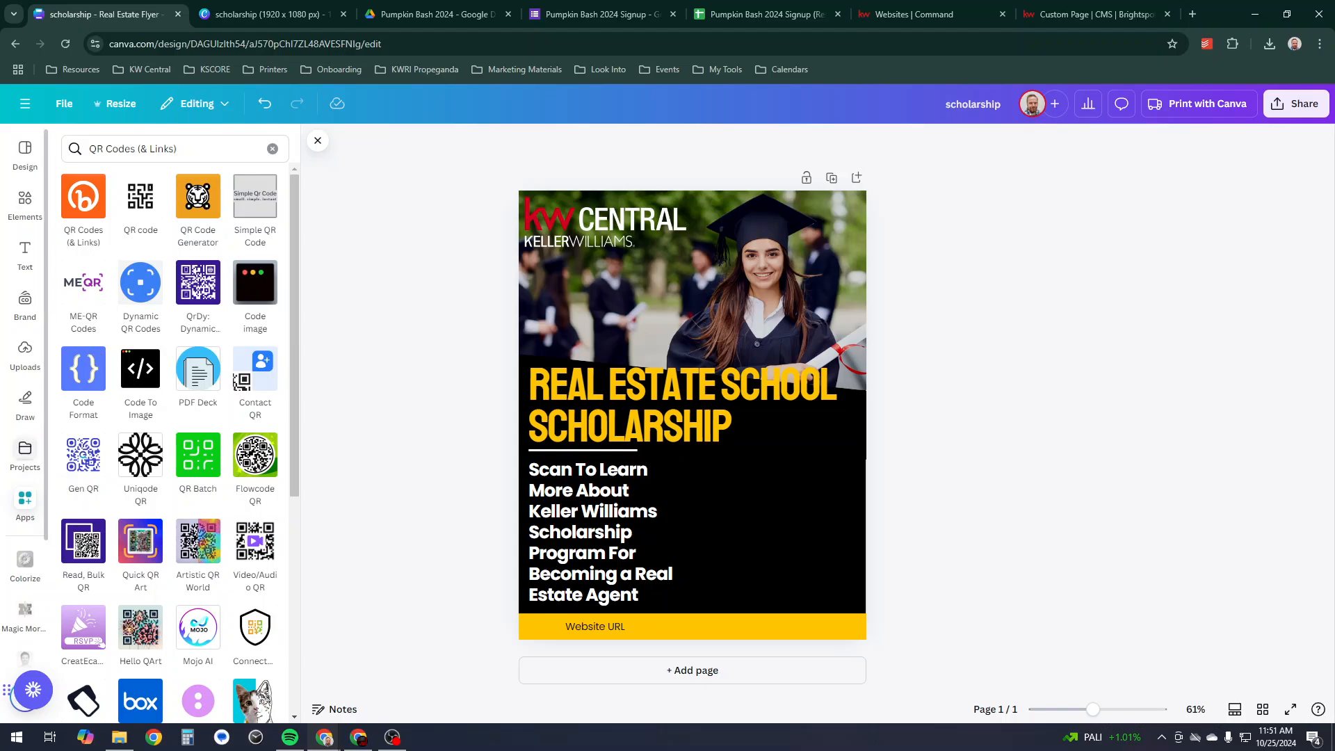
- Generate a QR code from the scholarship URL and place it at the flyer's lower right
{"action": "scroll", "coordinate": [25, 452], "scroll_direction": "down", "scroll_amount": 3}
{"action": "scroll", "coordinate": [153, 445], "scroll_direction": "down", "scroll_amount": 3}
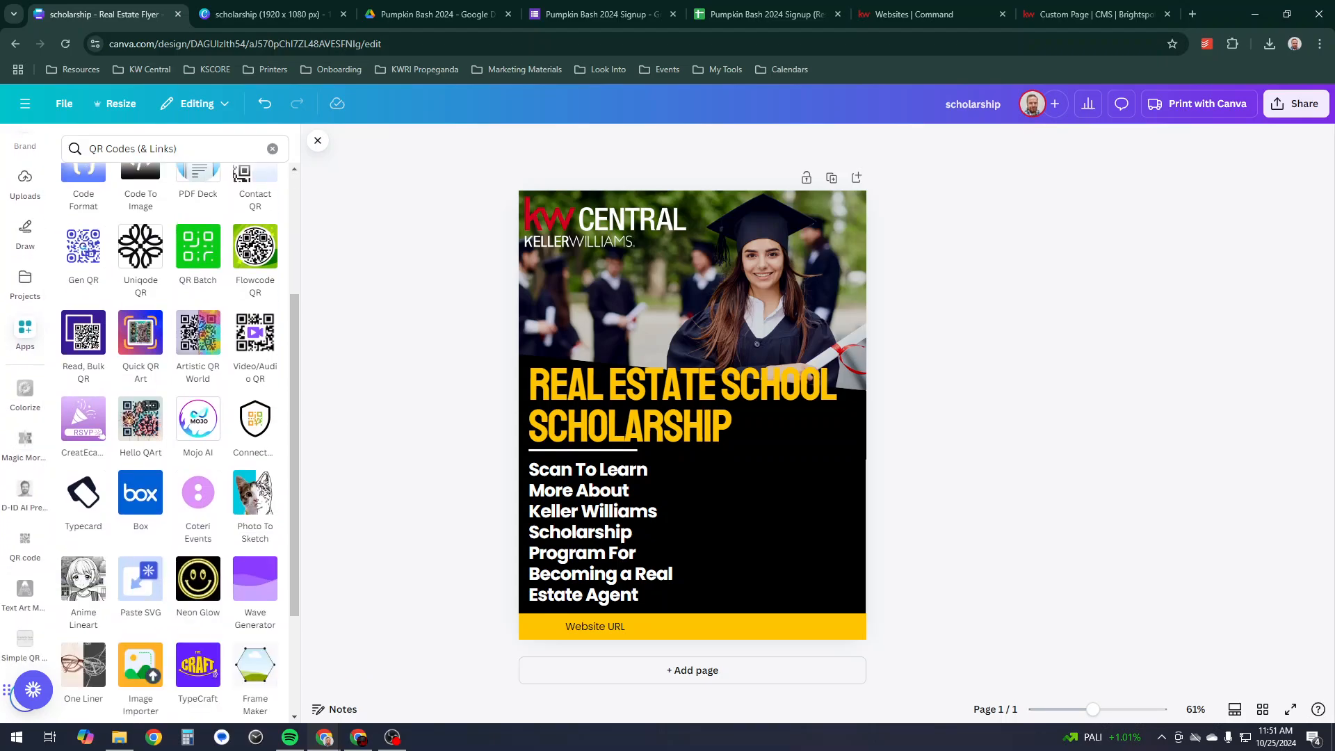
{"action": "scroll", "coordinate": [153, 445], "scroll_direction": "up", "scroll_amount": 3}
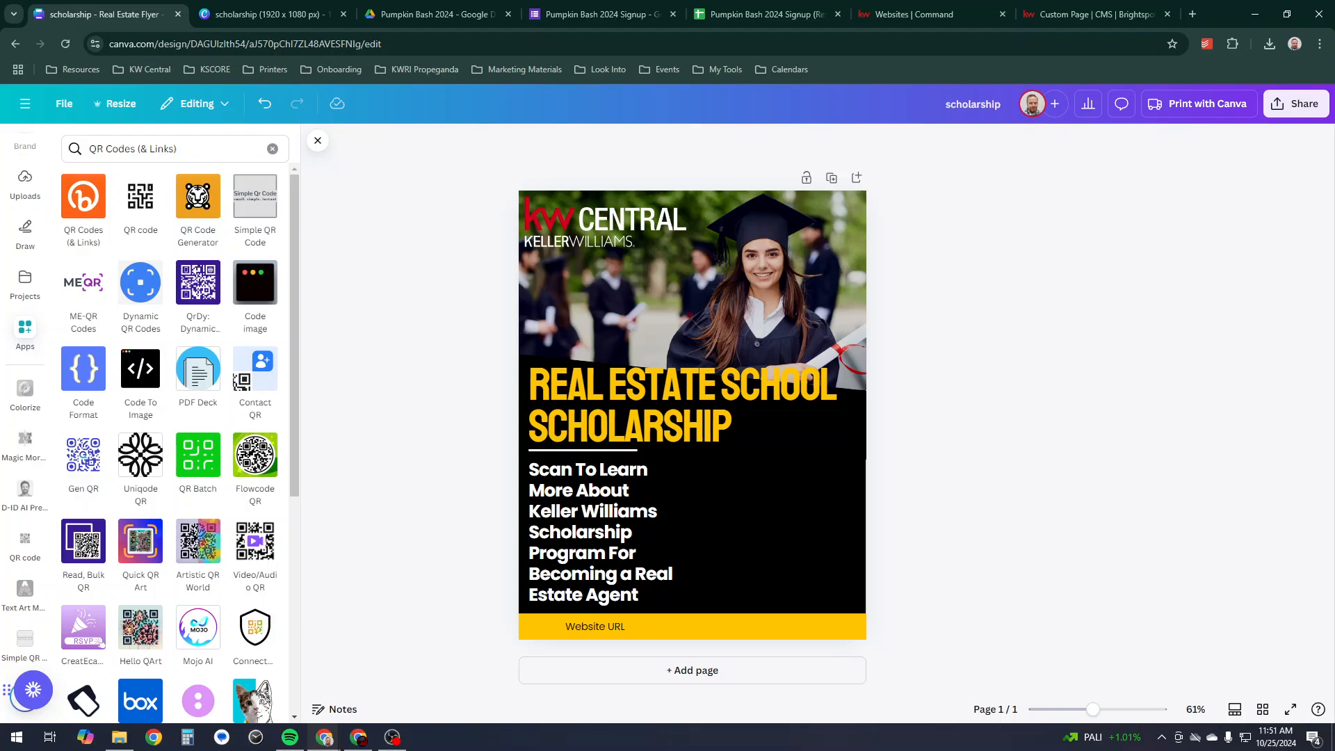
{"action": "left_click", "coordinate": [140, 197]}
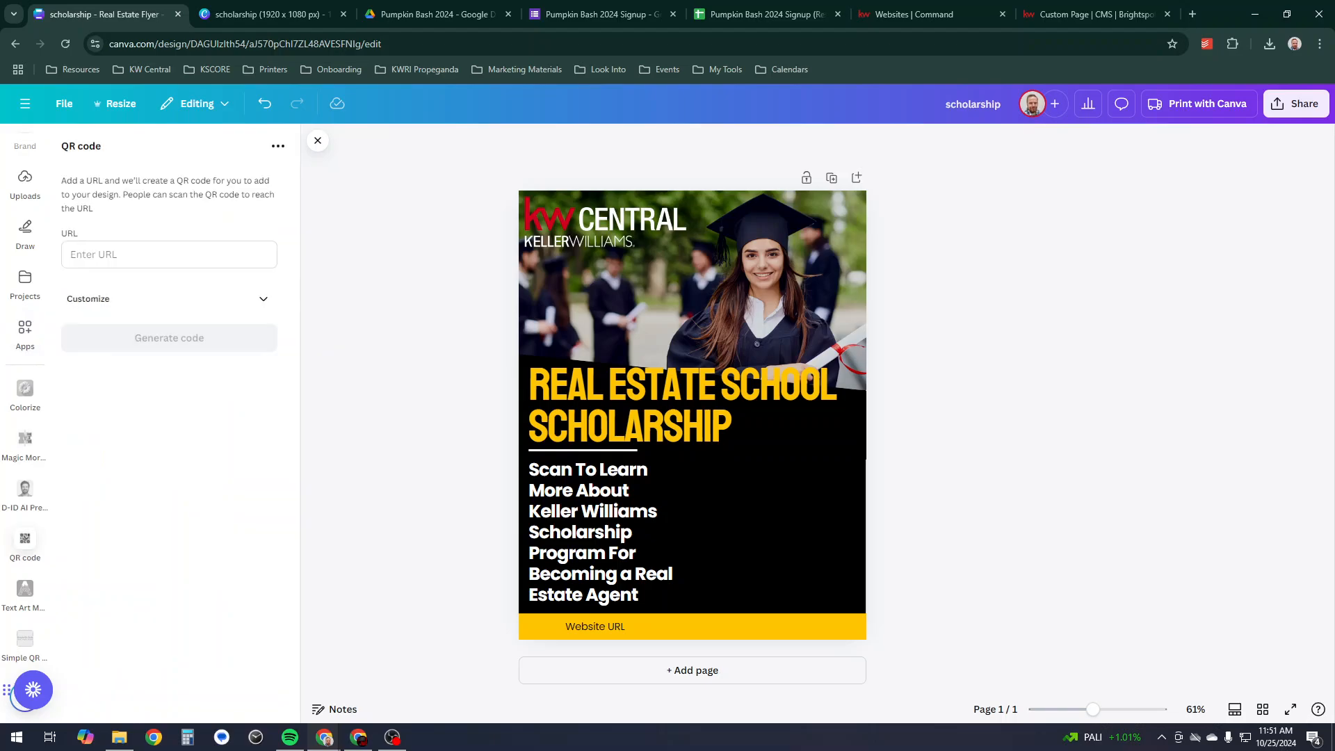
{"action": "left_click", "coordinate": [150, 255]}
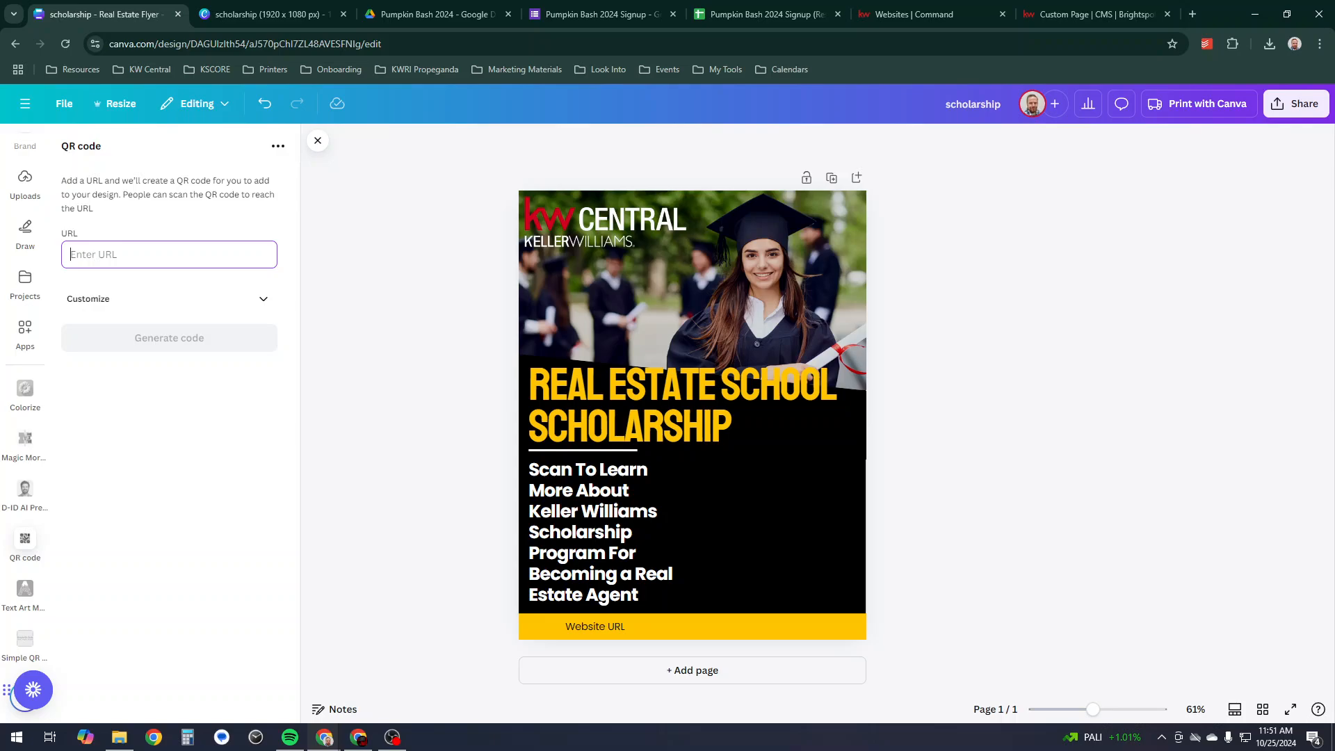
{"action": "key", "text": "ctrl+v"}
{"action": "key", "text": "Return"}
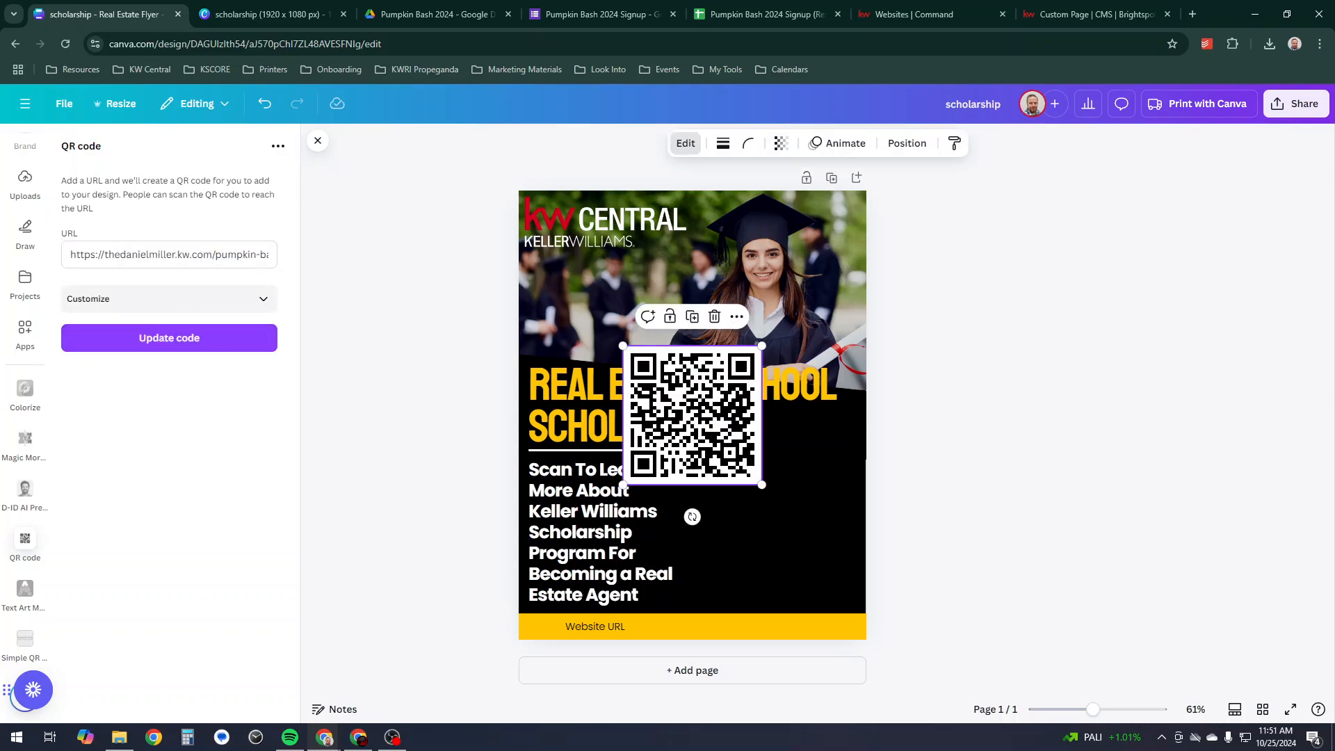
{"action": "left_click_drag", "start_coordinate": [693, 415], "coordinate": [793, 535]}
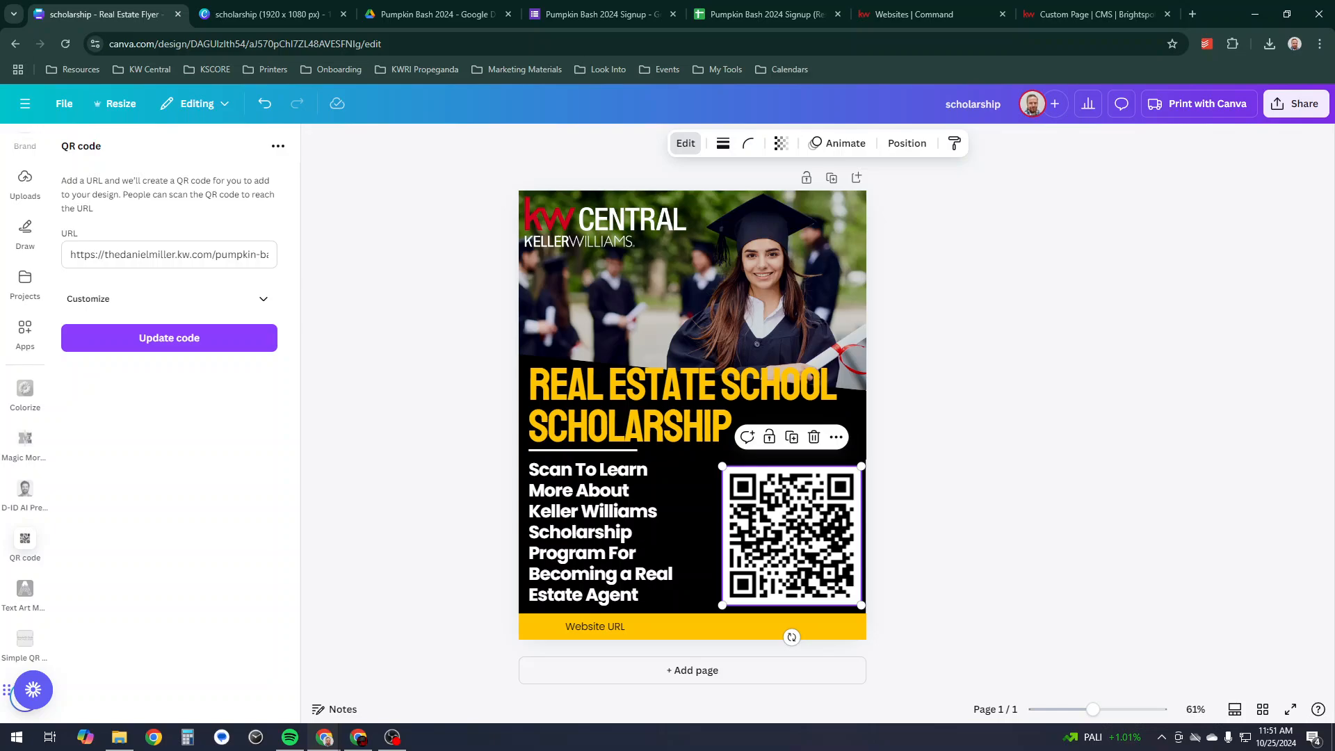
{"action": "left_click", "coordinate": [1193, 13]}
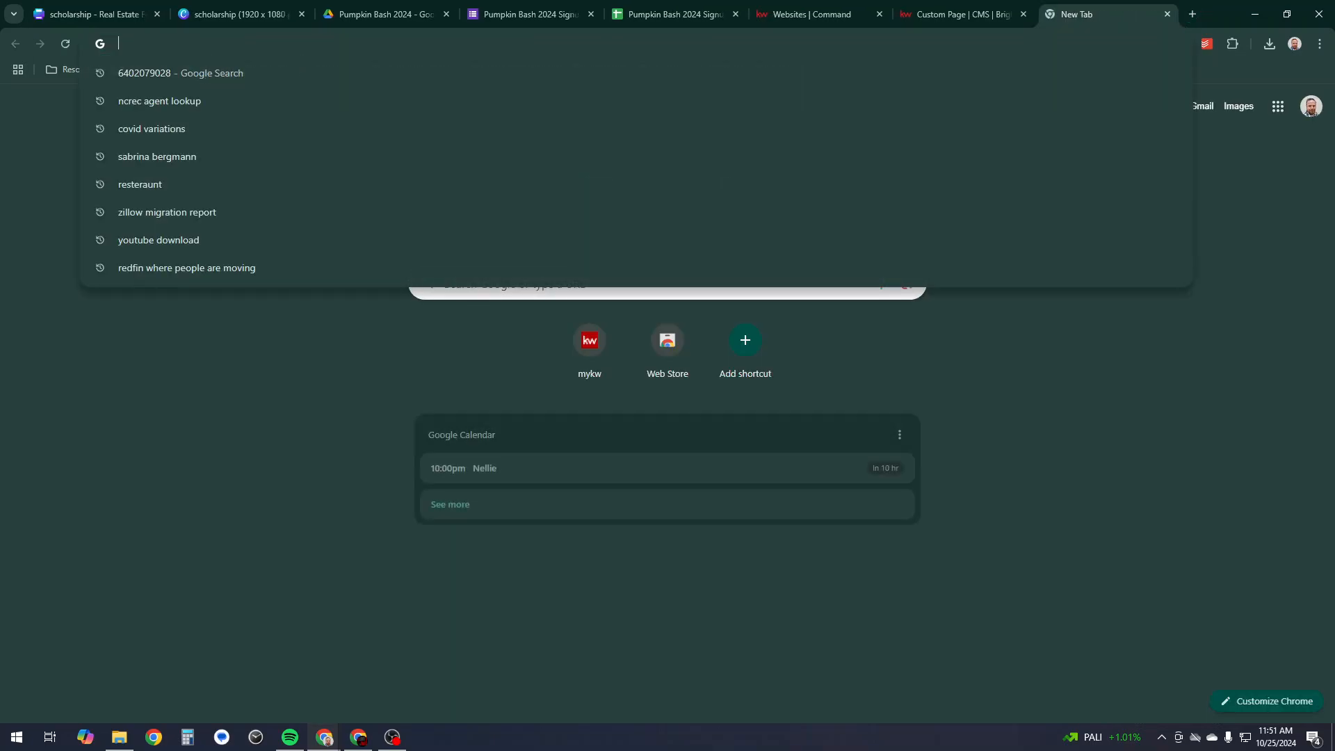
- Search 'qr code monkey' and create a QR code there for the pasted scholarship page URL
{"action": "type", "text": "qr code monkey"}
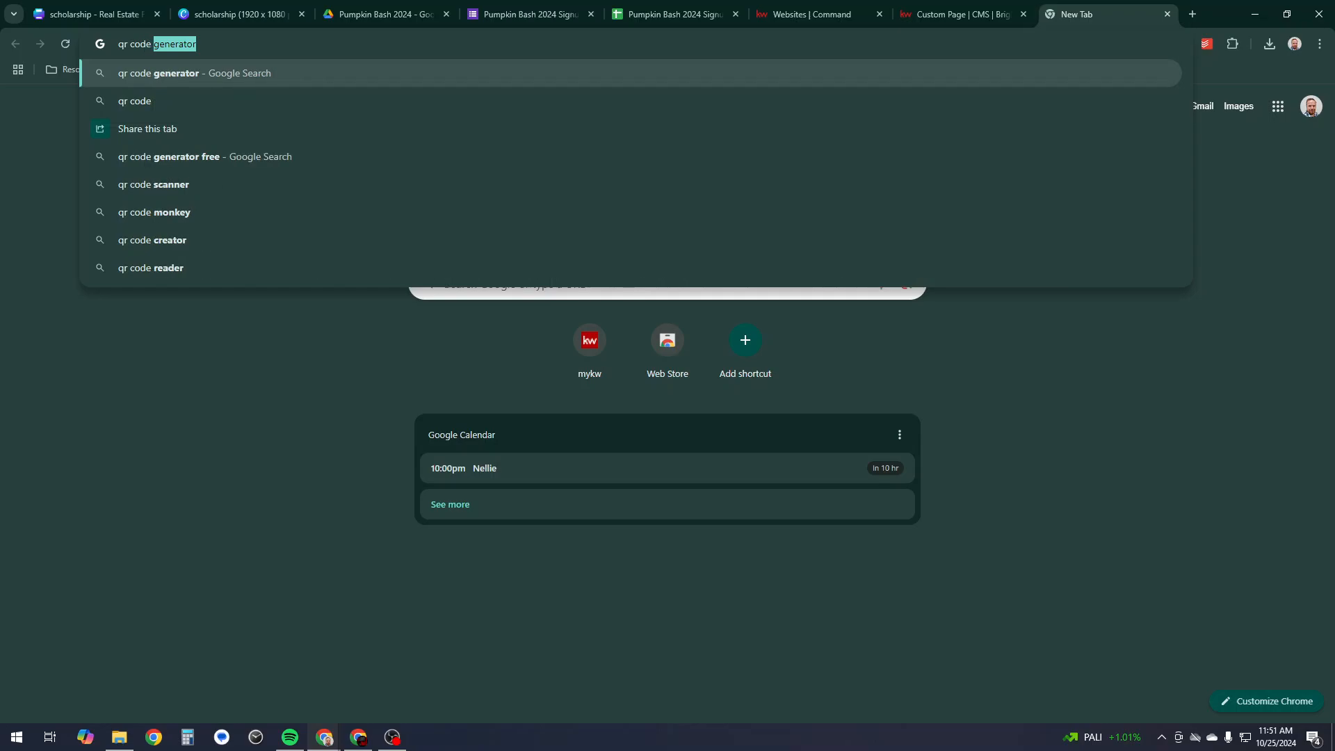
{"action": "key", "text": "Return"}
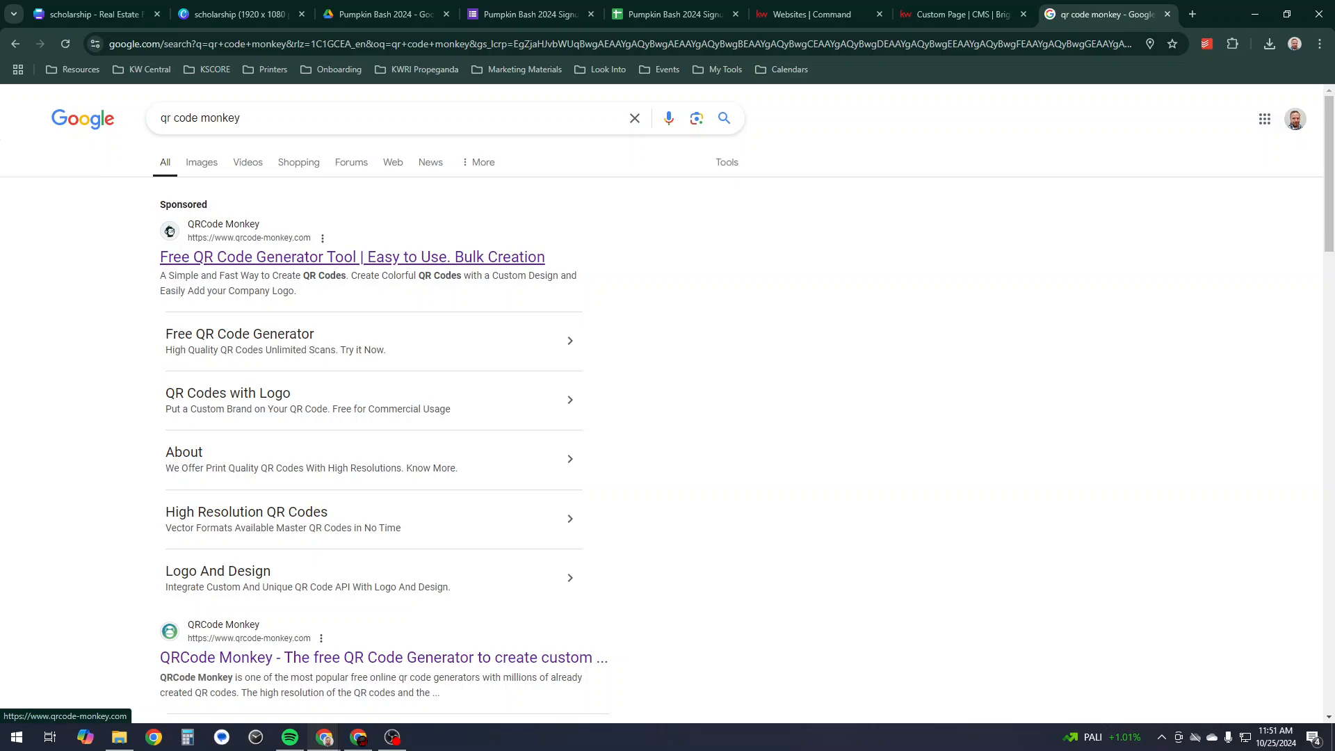
{"action": "left_click", "coordinate": [487, 257]}
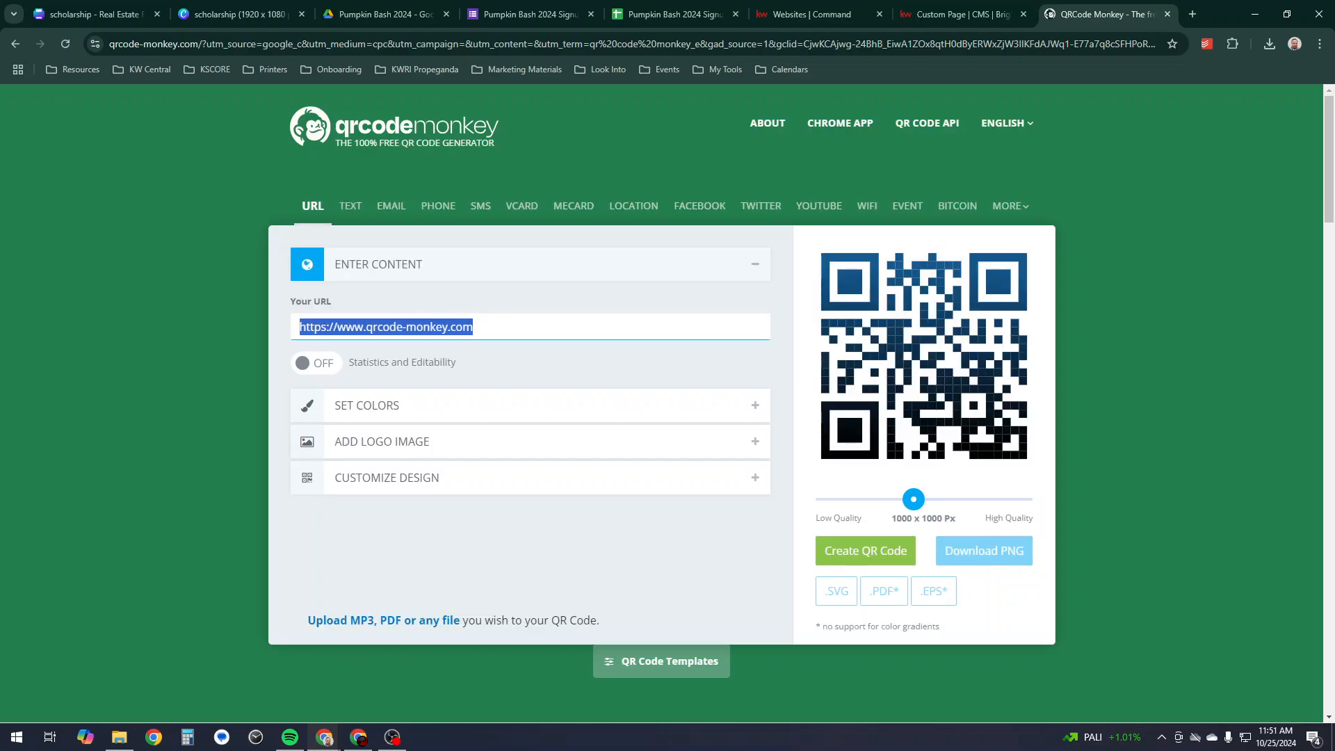
{"action": "type", "text": "https://thedanielmiller.kw.com/pumpkin-bash-2024-scholarship"}
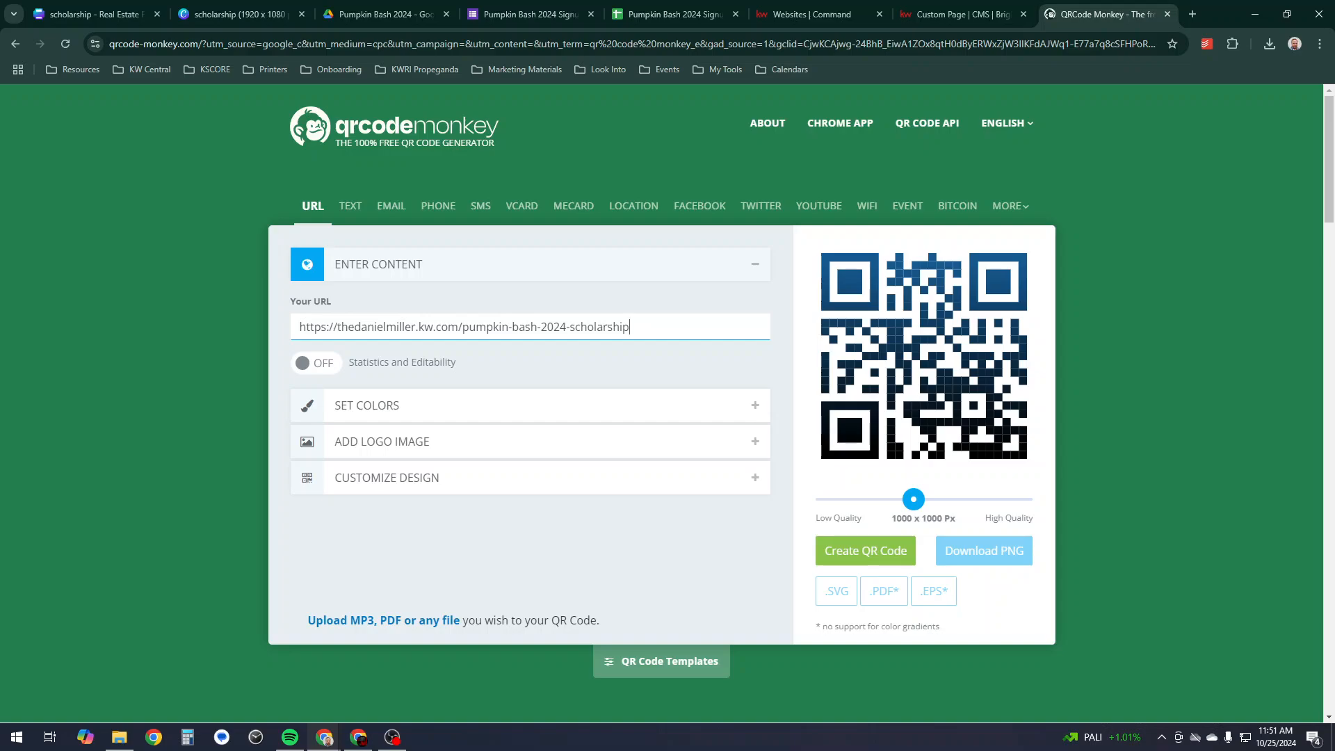
{"action": "left_click", "coordinate": [865, 550]}
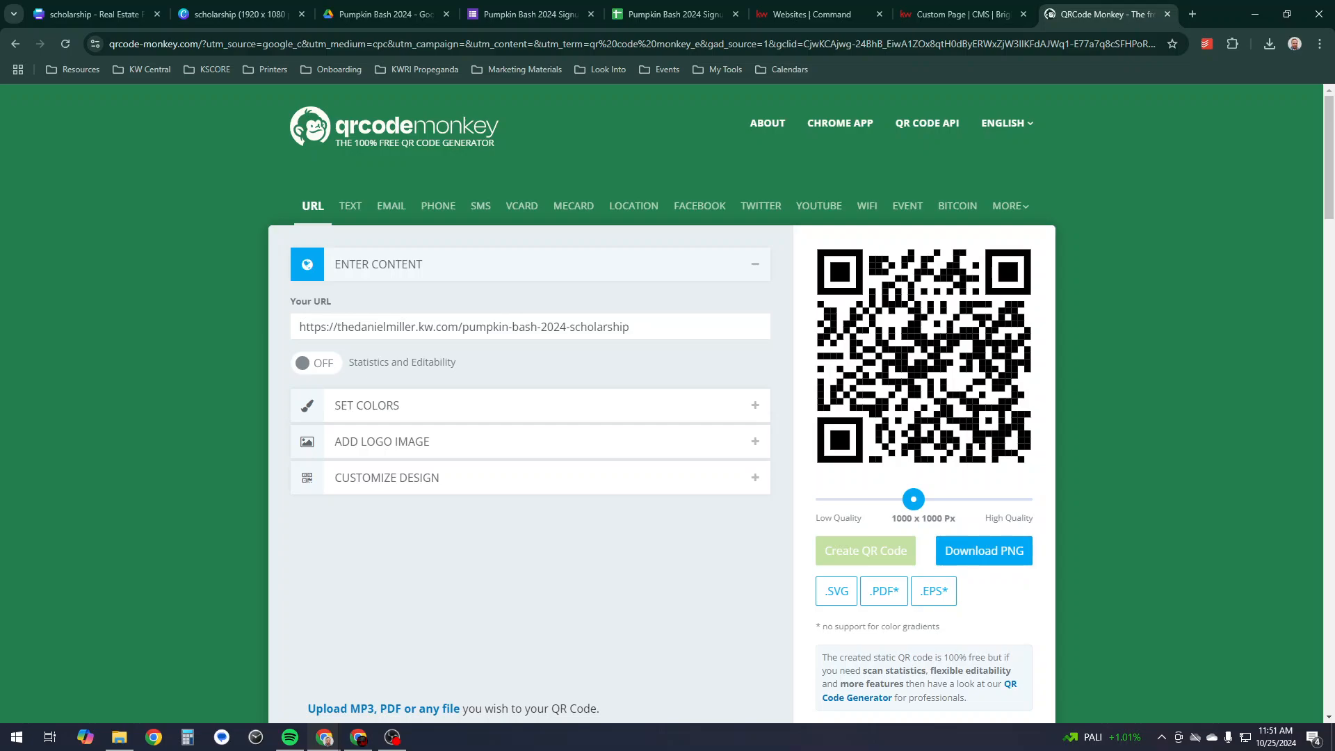
{"action": "left_click", "coordinate": [956, 14]}
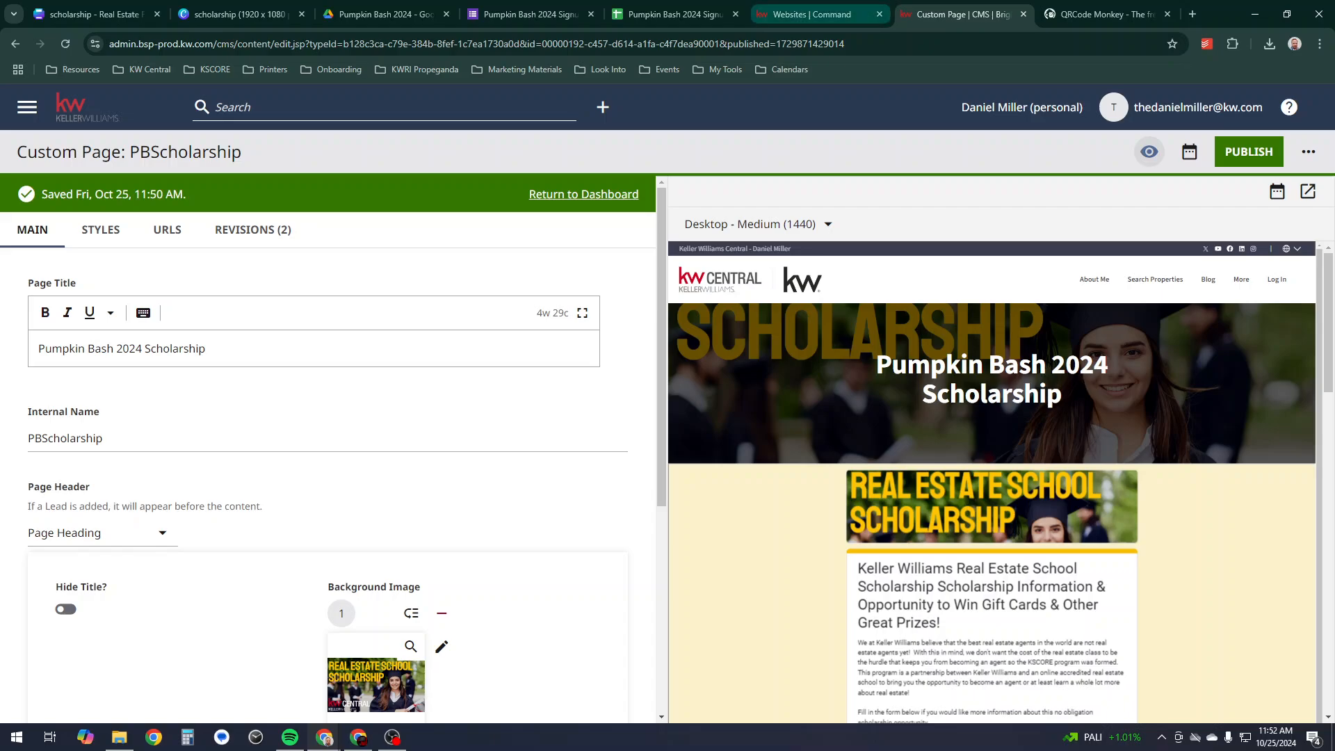
- Paste the scholarship URL into the flyer's bottom Website line, widening the box and trimming it to fit
{"action": "left_click", "coordinate": [237, 14]}
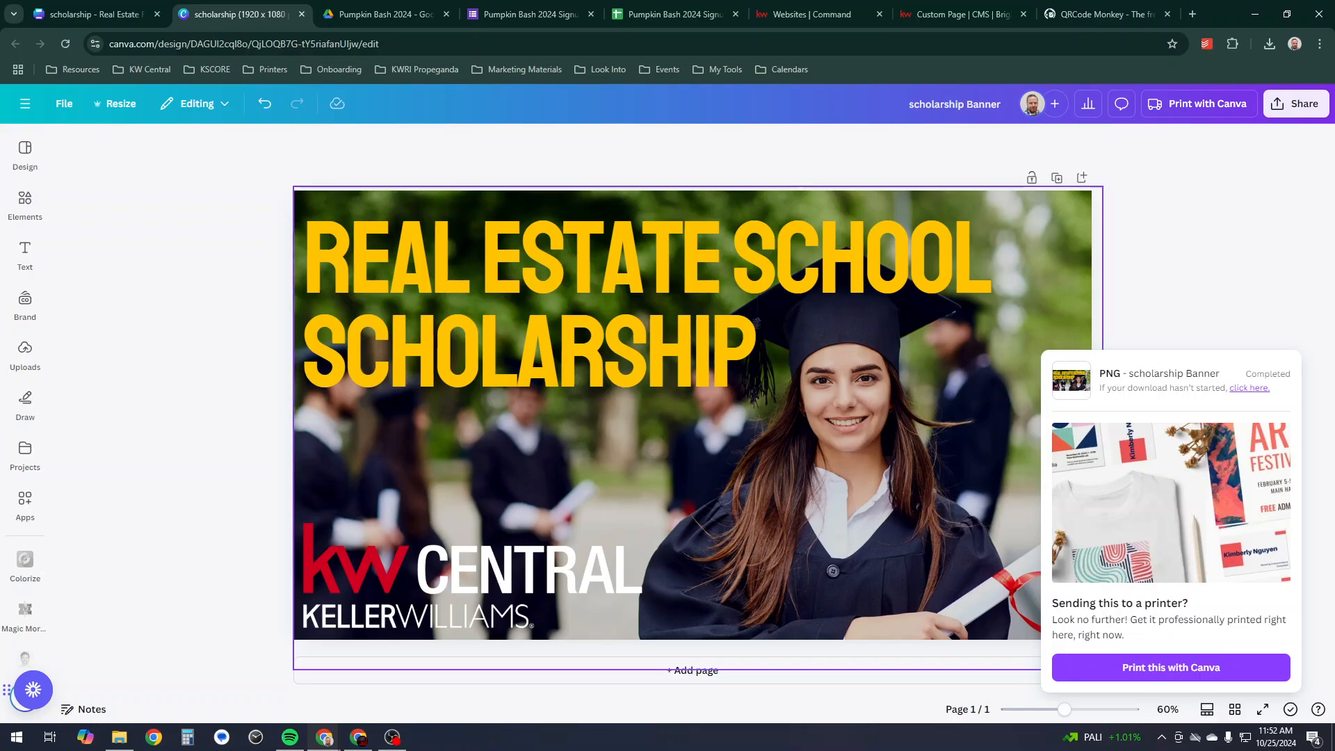
{"action": "left_click", "coordinate": [90, 14]}
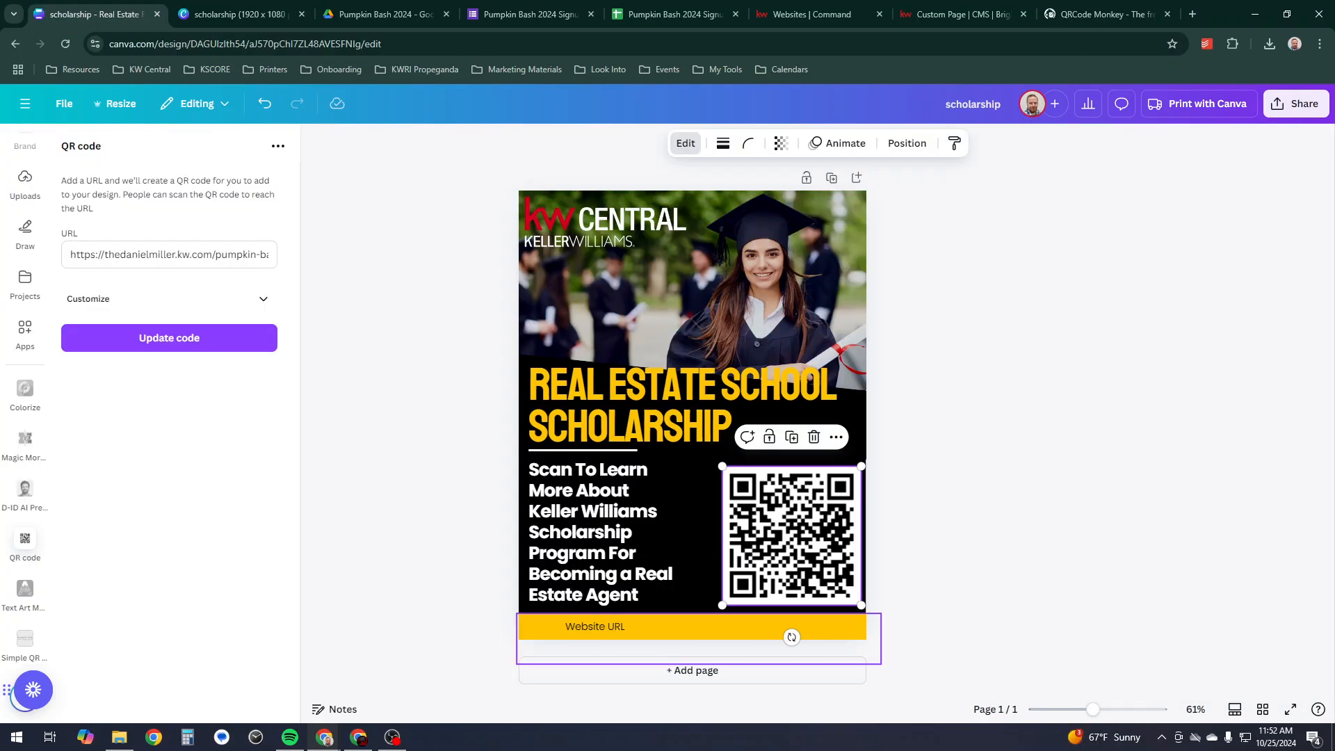
{"action": "double_click", "coordinate": [605, 626]}
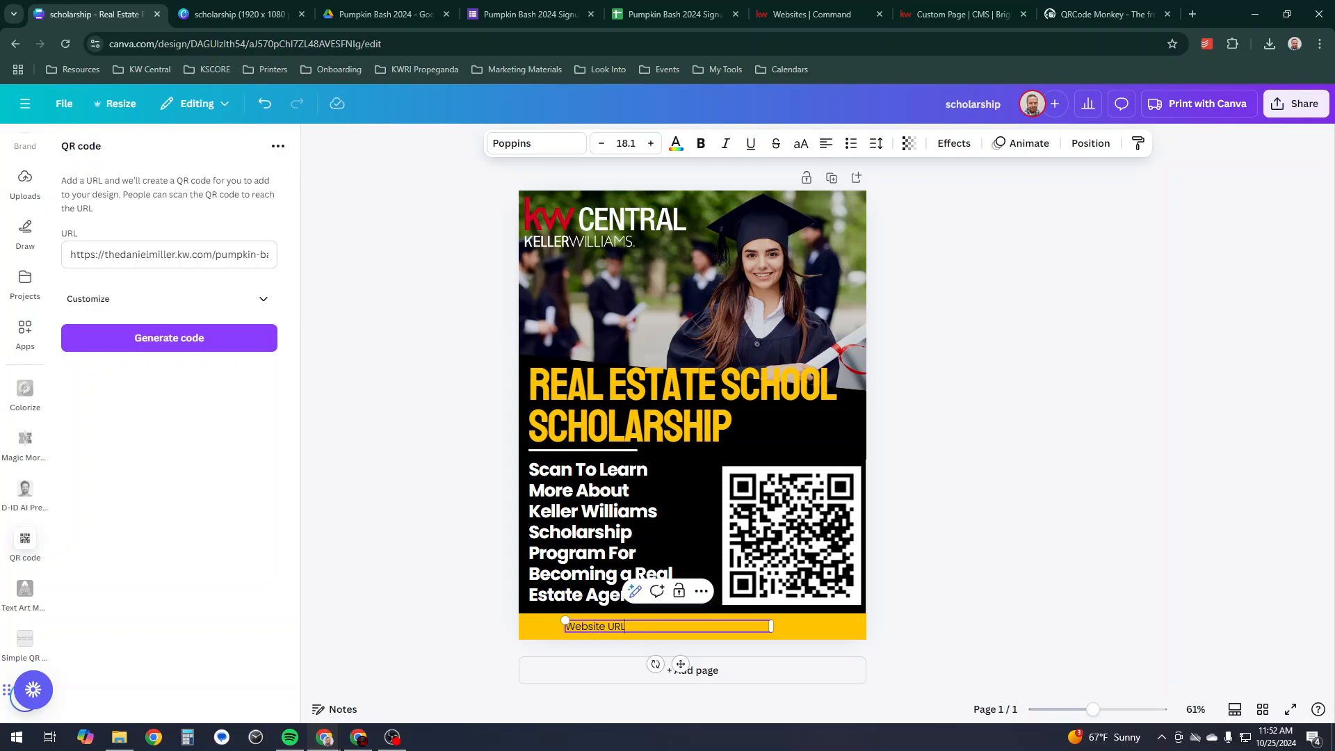
{"action": "type", "text": ":"}
{"action": "type", "text": "https://thedanielmiller.kw.com/pumpkin-bash-2024-scholarship"}
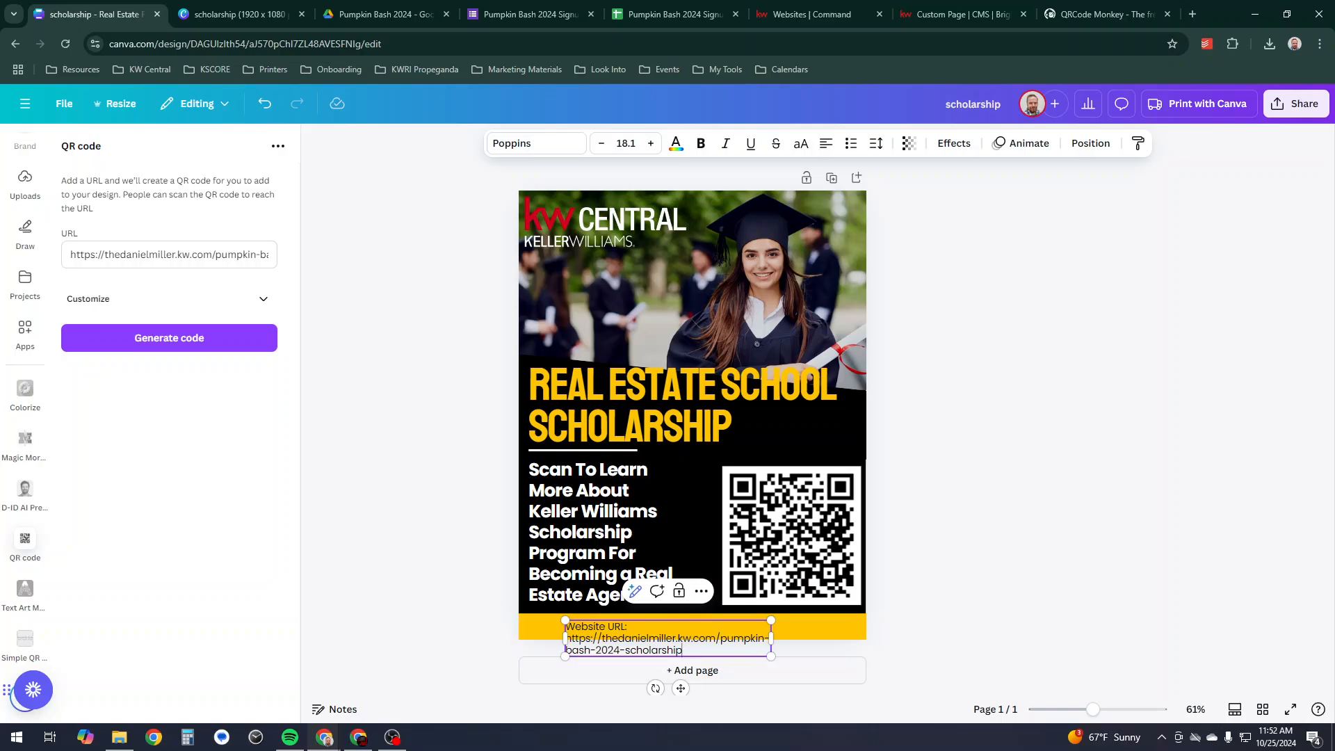
{"action": "left_click_drag", "start_coordinate": [771, 638], "coordinate": [857, 632]}
{"action": "left_click_drag", "start_coordinate": [565, 633], "coordinate": [525, 633]}
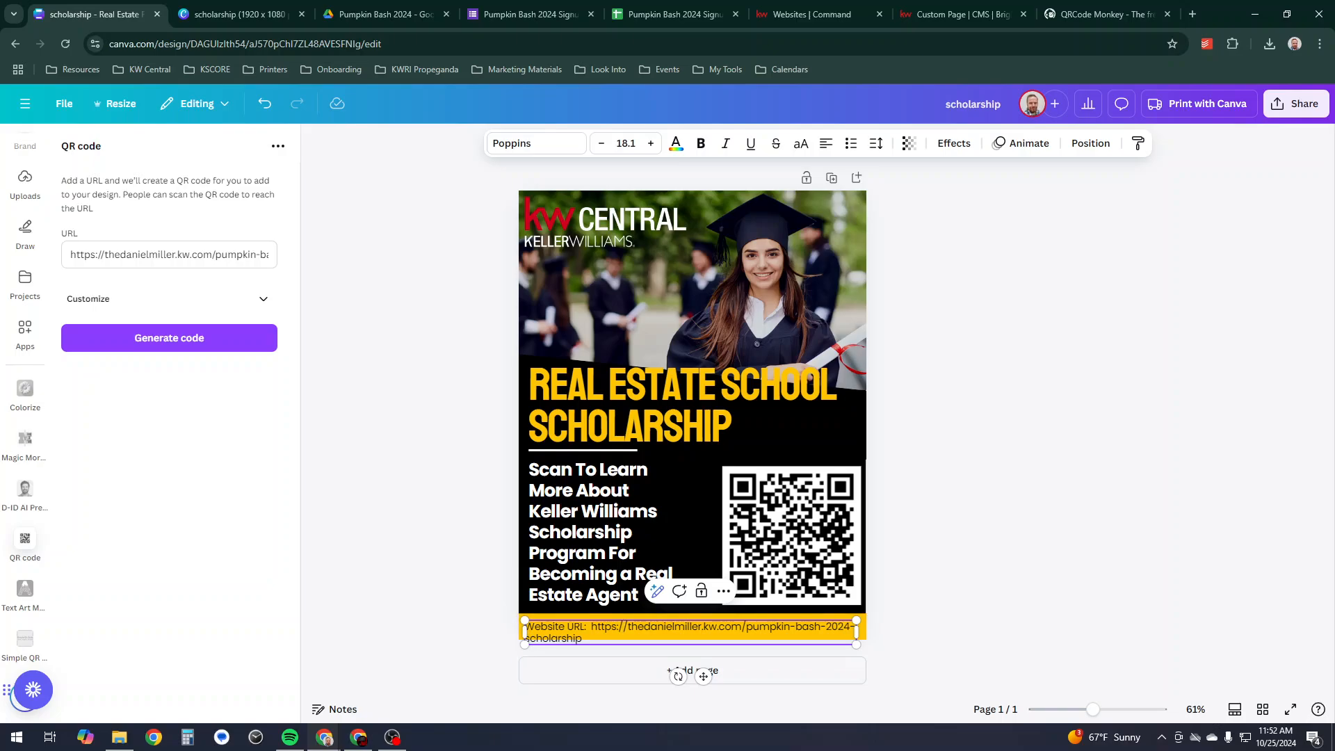
{"action": "key", "text": "BackSpace"}
{"action": "key", "text": "BackSpace"}
{"action": "key", "text": "BackSpace"}
{"action": "key", "text": "BackSpace"}
{"action": "key", "text": "BackSpace"}
{"action": "key", "text": "BackSpace"}
{"action": "key", "text": "BackSpace"}
{"action": "key", "text": "BackSpace"}
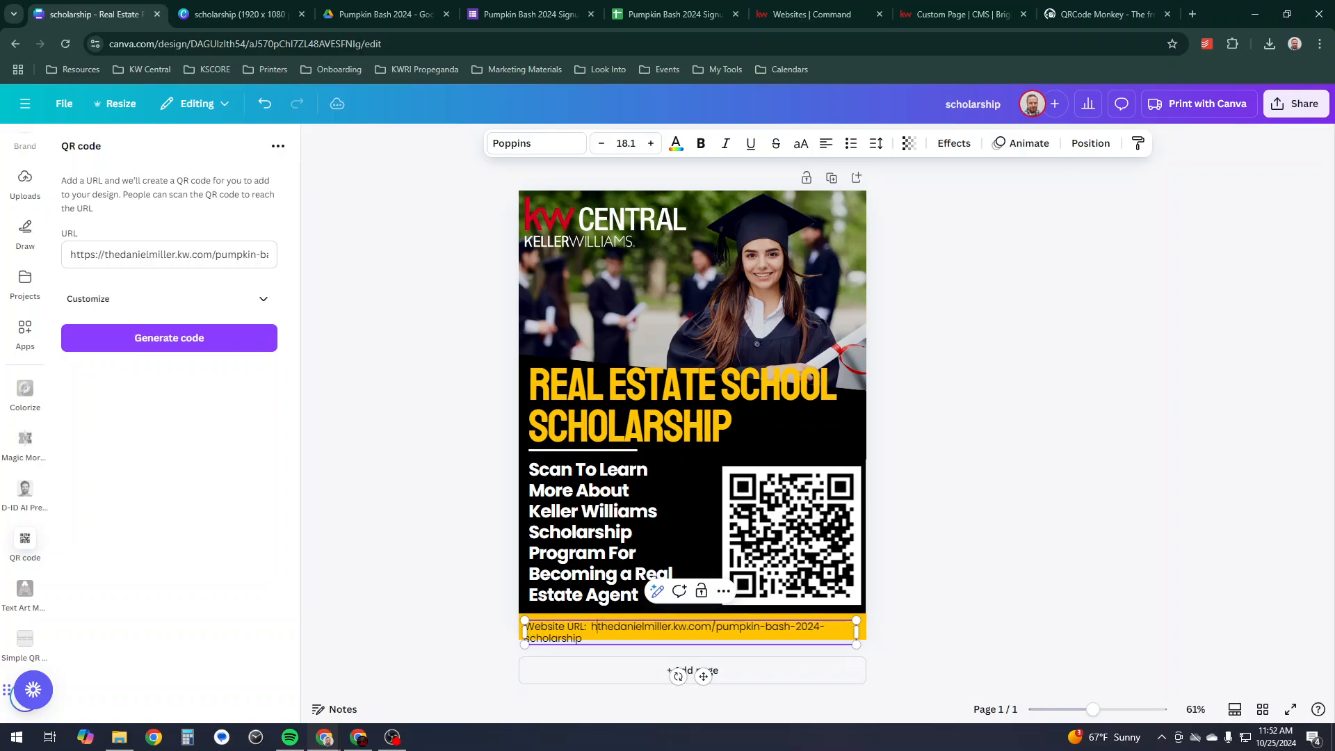
{"action": "key", "text": "BackSpace"}
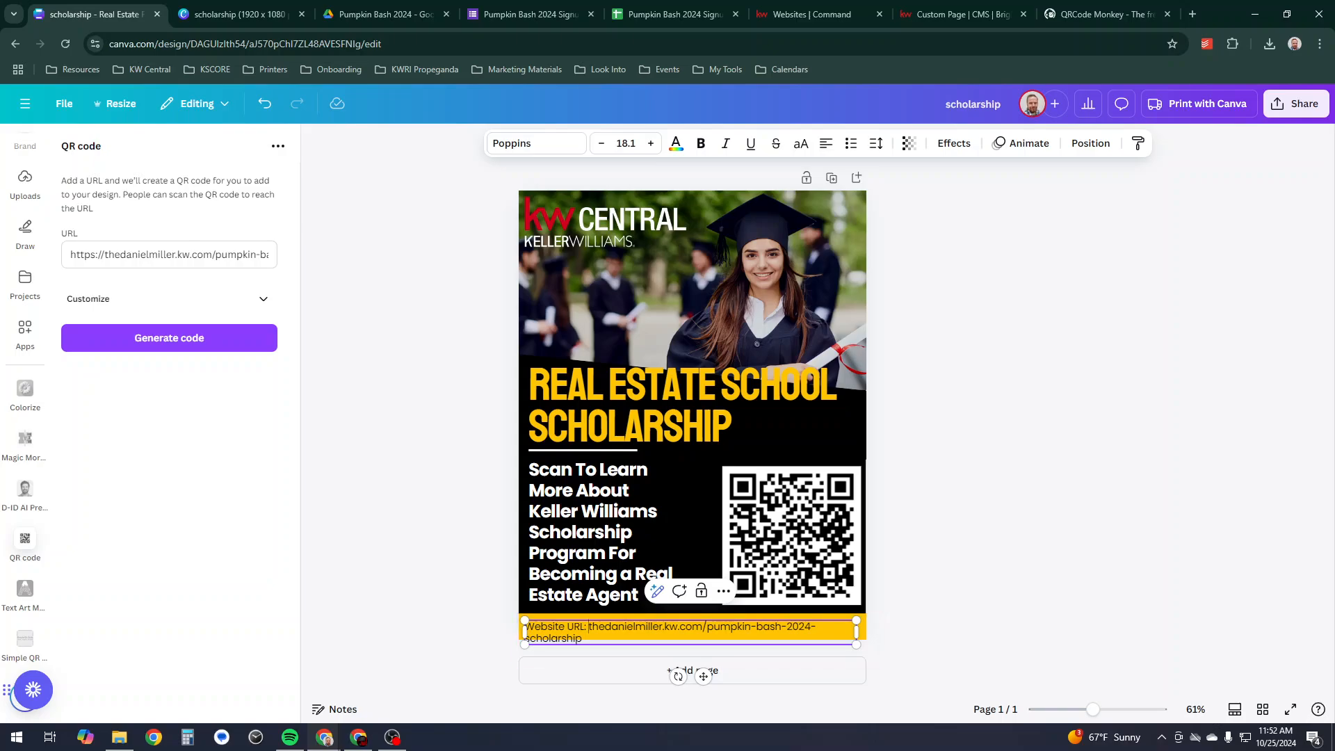
{"action": "key", "text": "BackSpace"}
{"action": "key", "text": "BackSpace"}
{"action": "key", "text": "BackSpace"}
{"action": "key", "text": "BackSpace"}
{"action": "key", "text": "BackSpace"}
{"action": "key", "text": "BackSpace"}
{"action": "key", "text": "BackSpace"}
{"action": "key", "text": "BackSpace"}
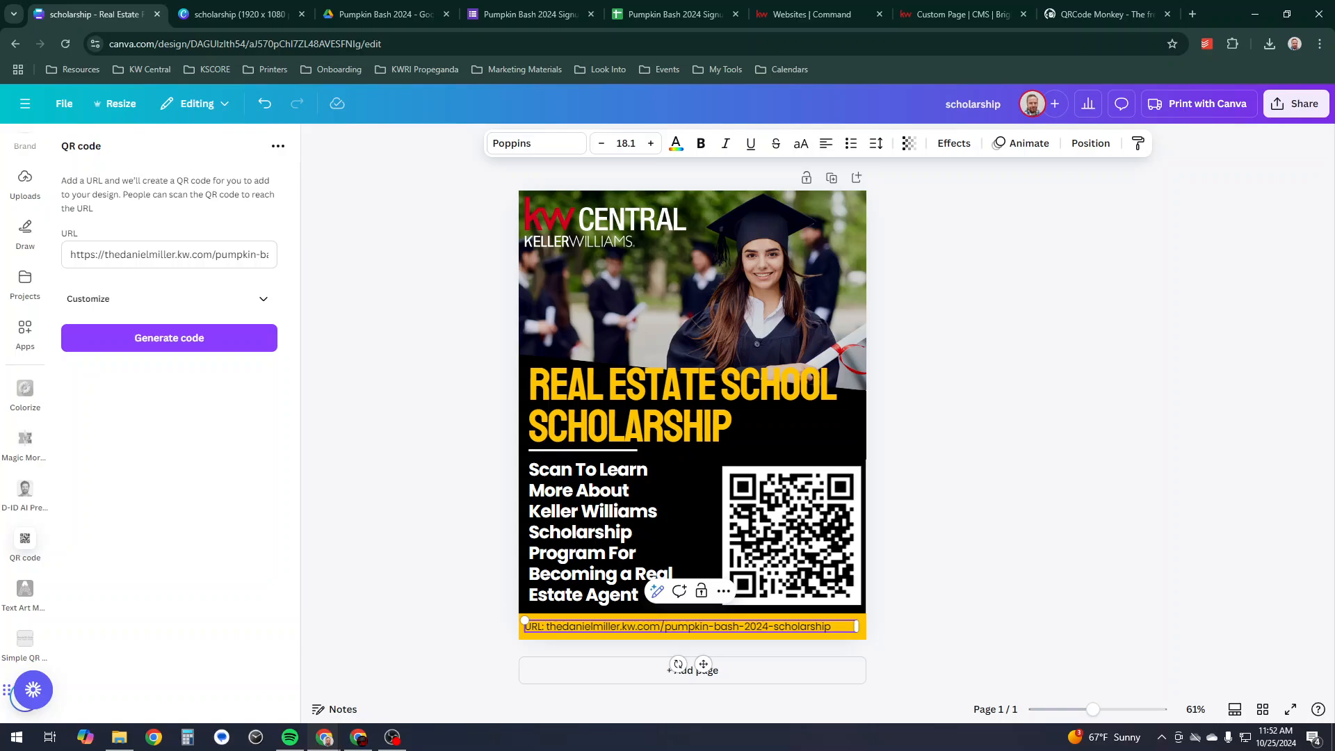
{"action": "key", "text": "Escape"}
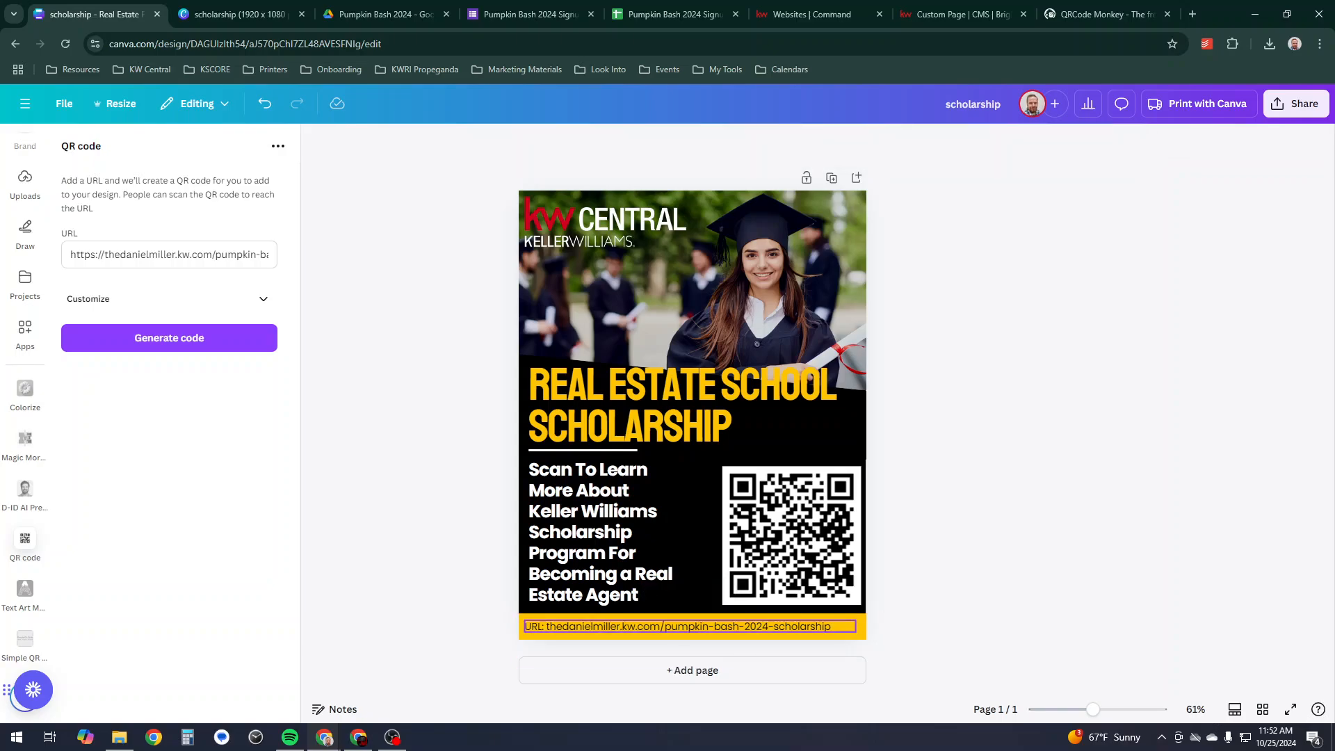
- Set the URL text size to 19.1 so it stays on a single line
{"action": "double_click", "coordinate": [689, 626]}
{"action": "left_click", "coordinate": [651, 143]}
{"action": "left_click", "coordinate": [651, 143]}
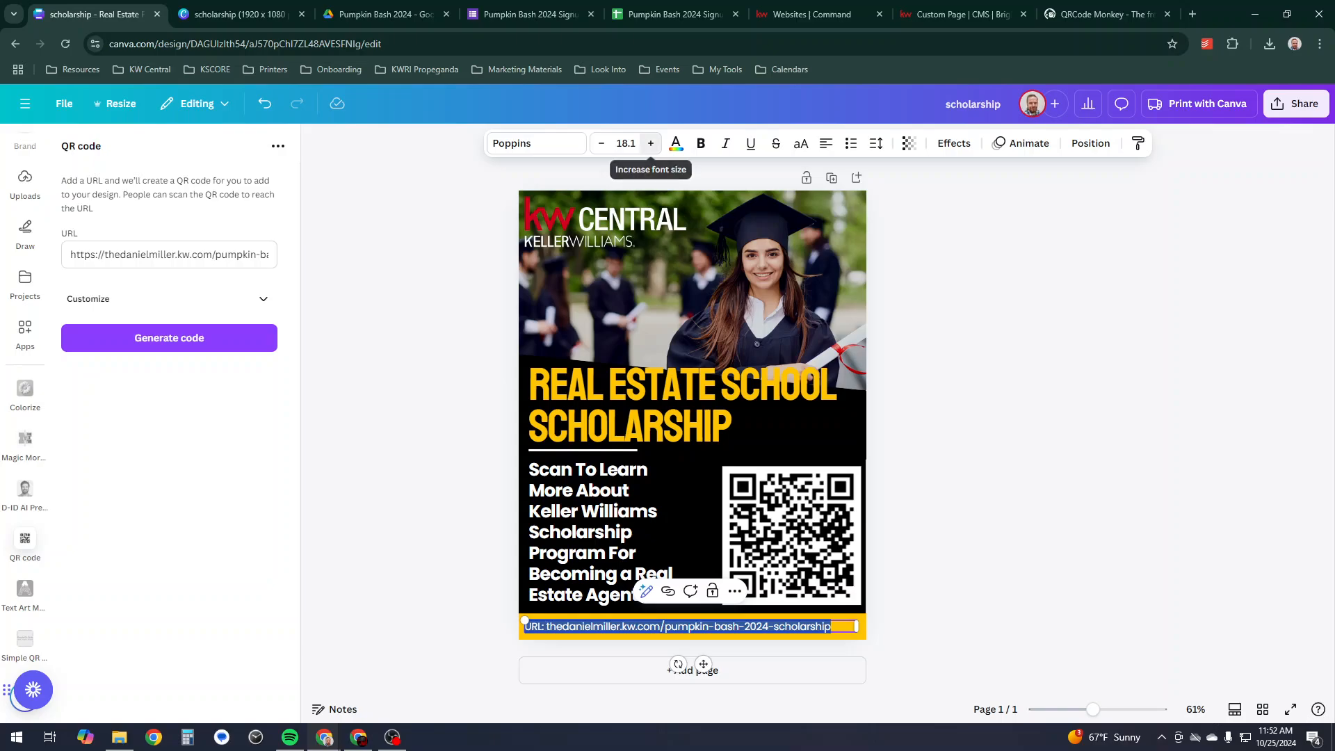
{"action": "left_click", "coordinate": [602, 143]}
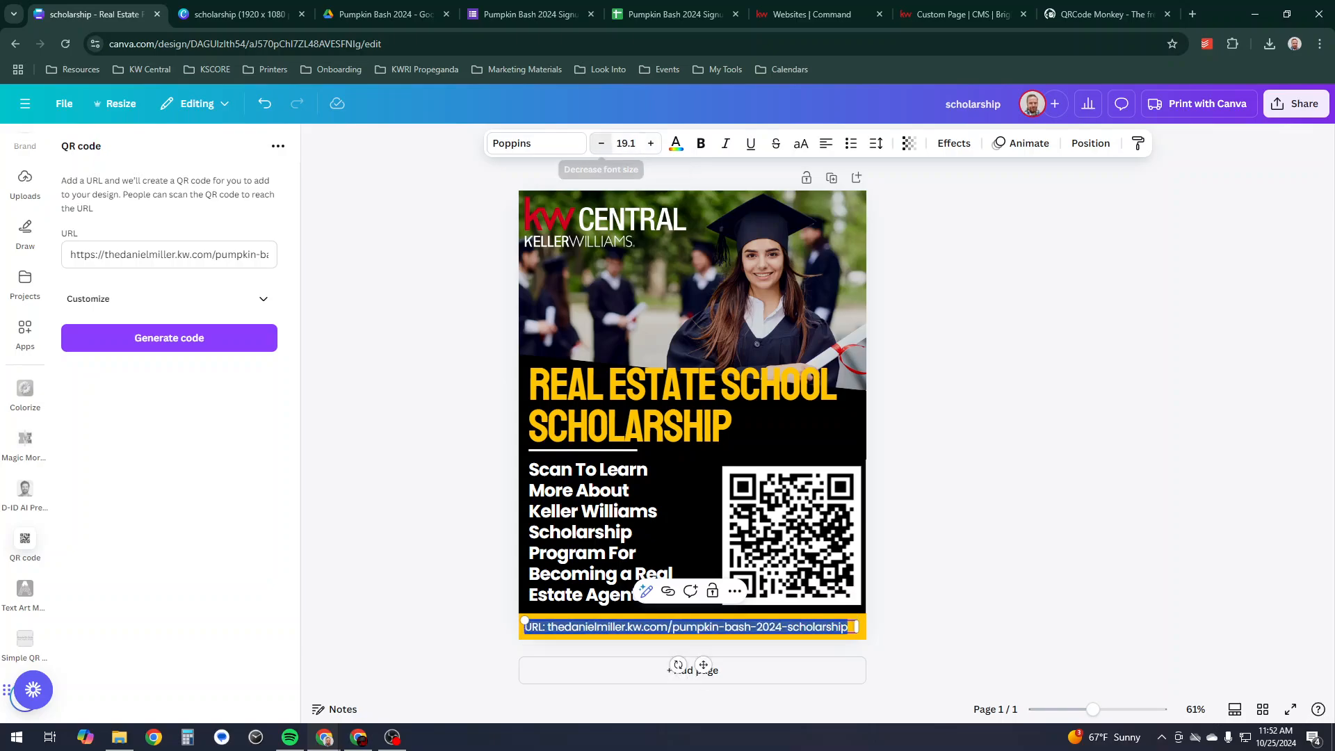
{"action": "key", "text": "Escape"}
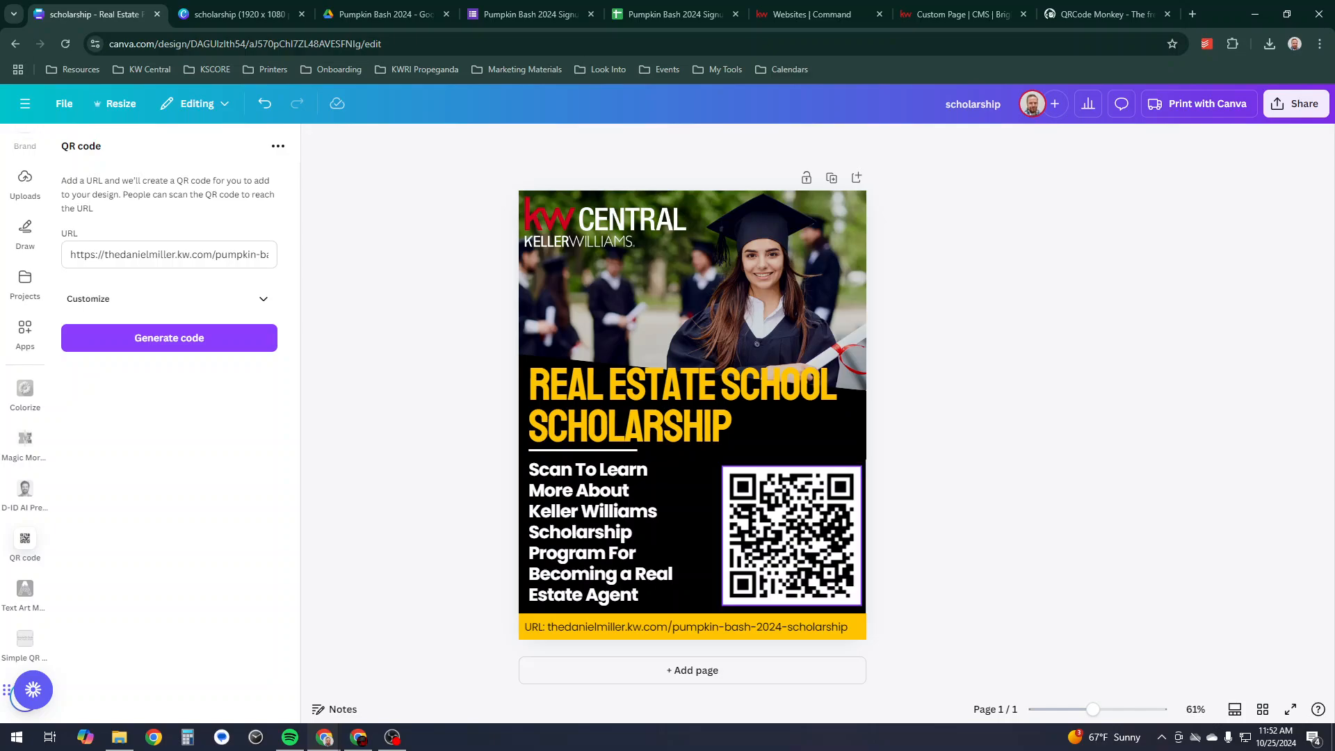
- Drag the QR code's top-left corner to enlarge it to about 3.8 square
{"action": "left_click", "coordinate": [727, 471]}
{"action": "left_click_drag", "start_coordinate": [723, 466], "coordinate": [707, 451]}
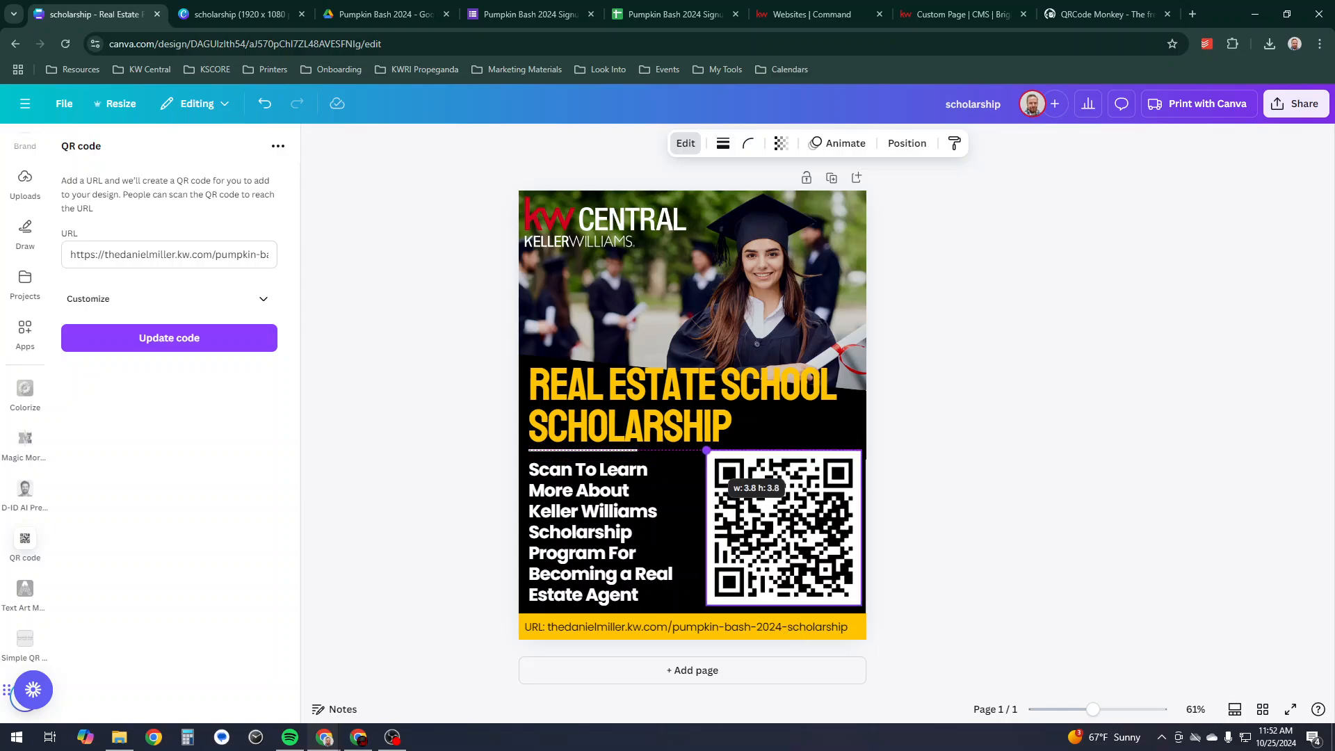
{"action": "key", "text": "Escape"}
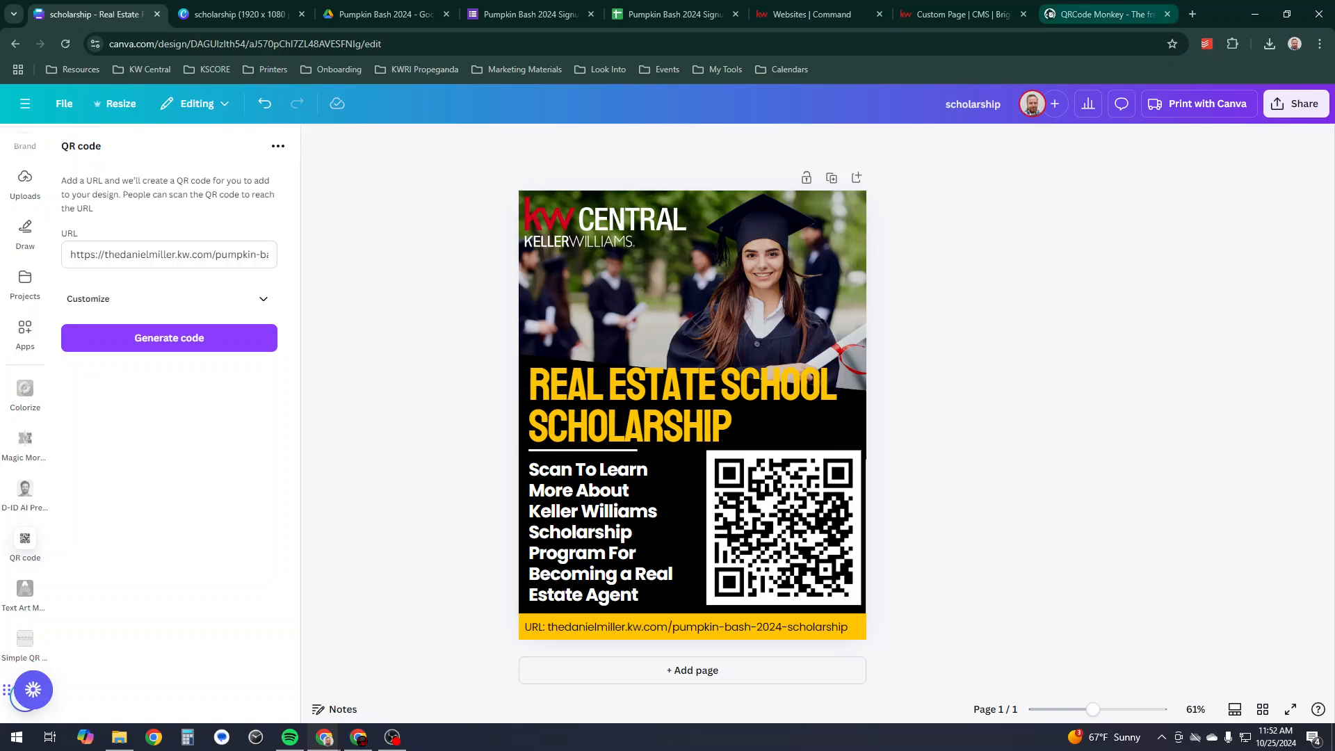
{"action": "left_click", "coordinate": [963, 14]}
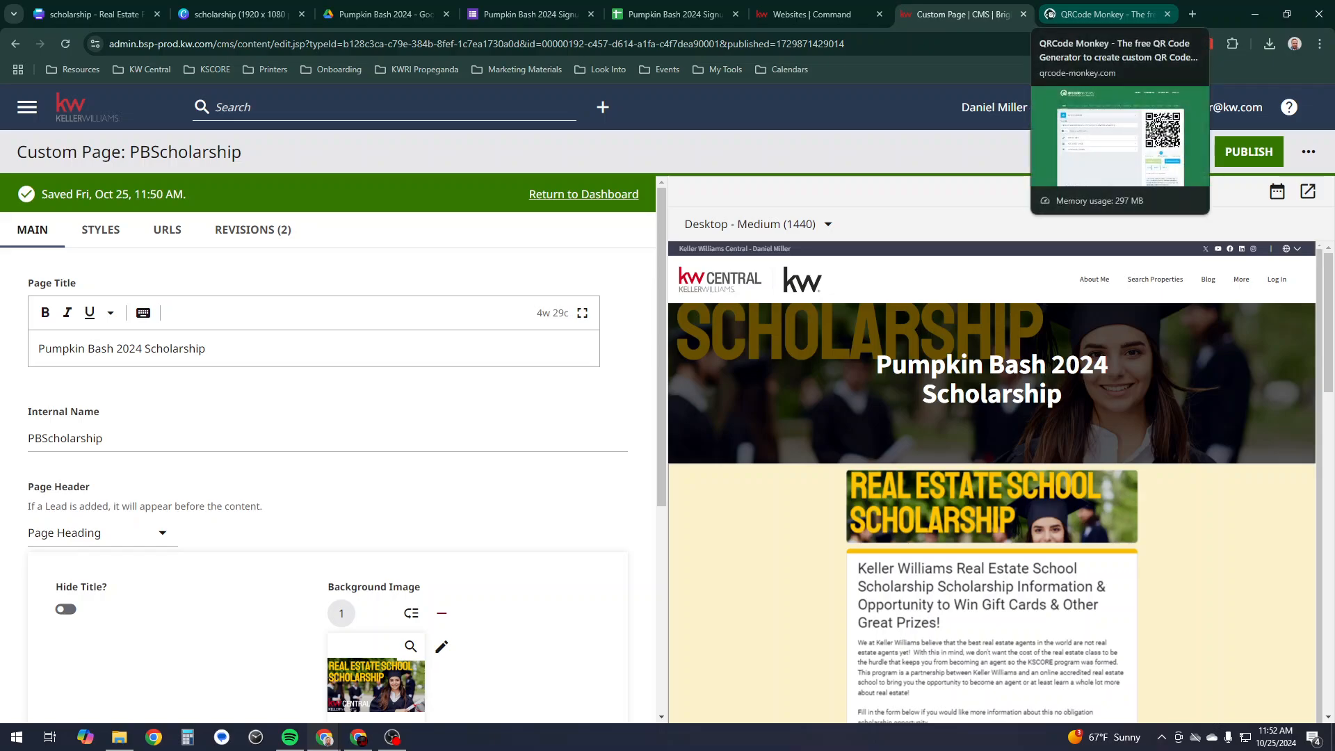
- On the QRCode Monkey tab, select the address bar and open then close a blank tab
{"action": "left_click", "coordinate": [1106, 14]}
{"action": "left_click", "coordinate": [963, 14]}
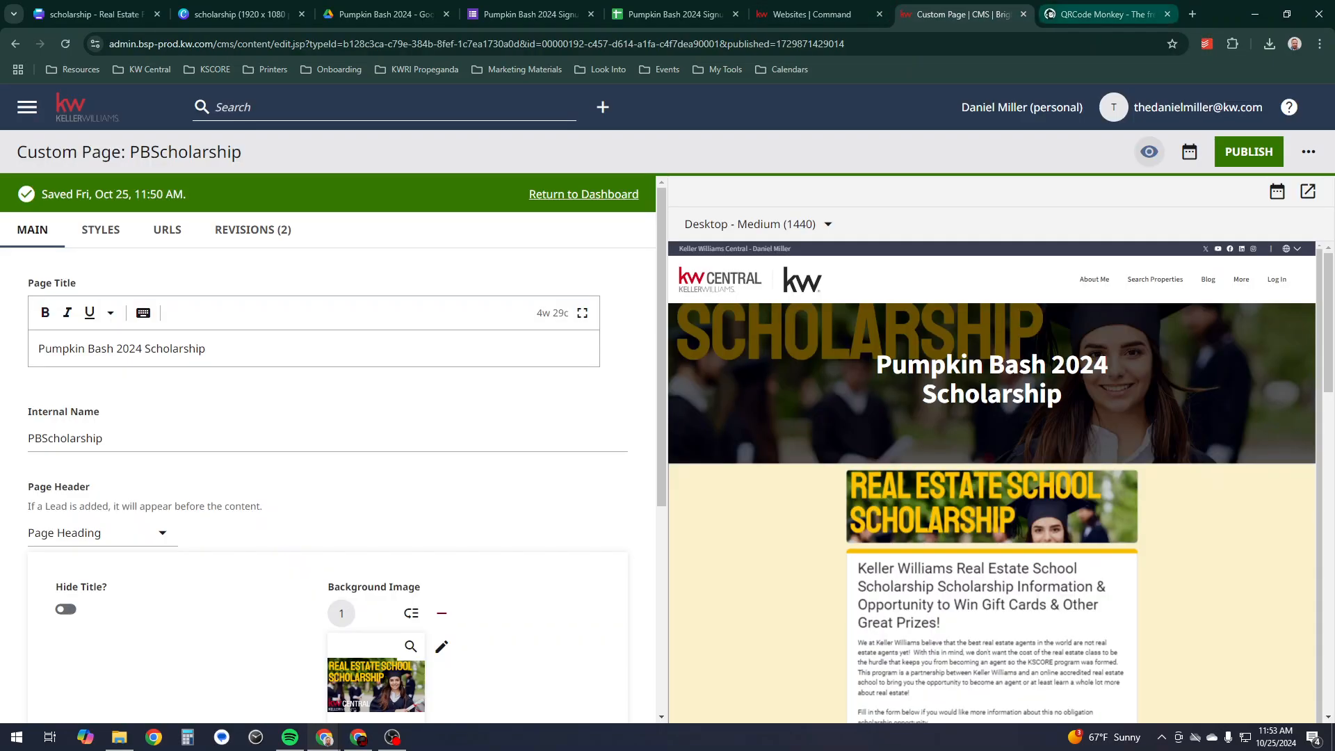
{"action": "left_click", "coordinate": [1106, 14]}
{"action": "left_click", "coordinate": [626, 44]}
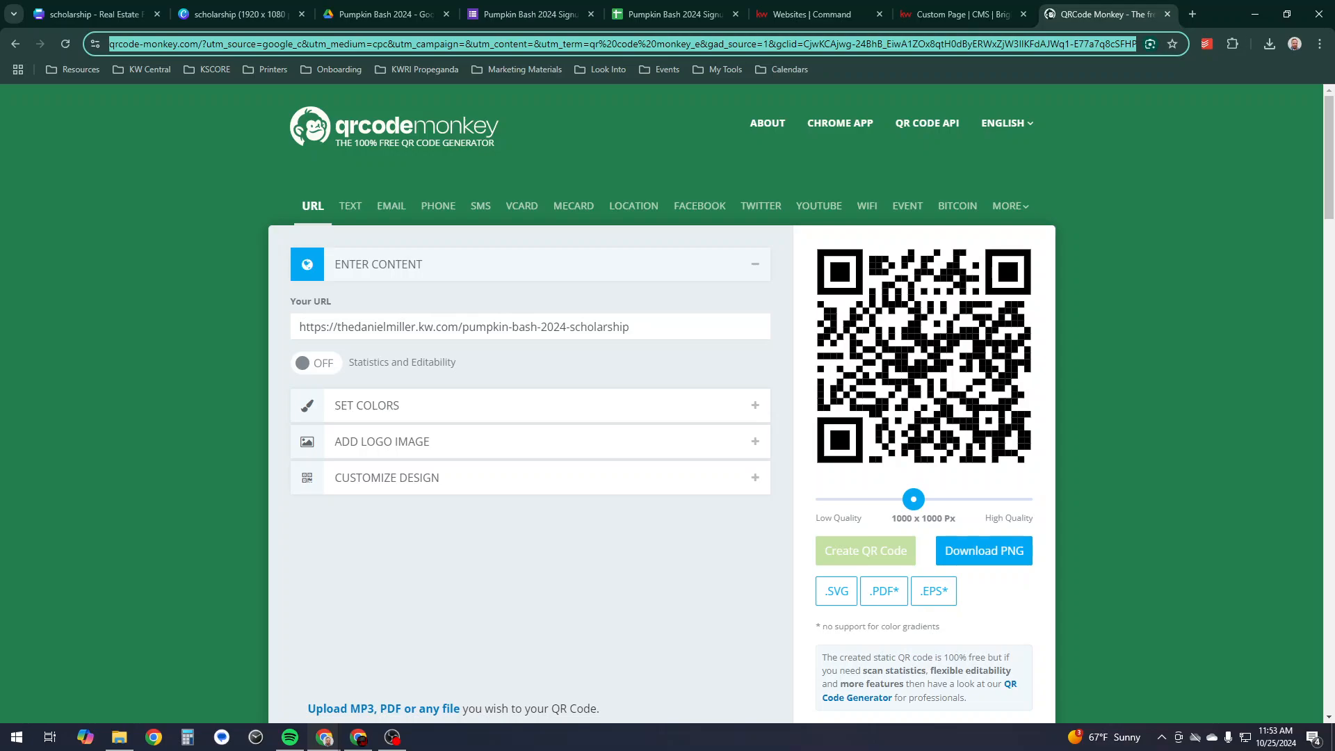
{"action": "left_click", "coordinate": [1320, 44]}
{"action": "left_click", "coordinate": [1140, 105]}
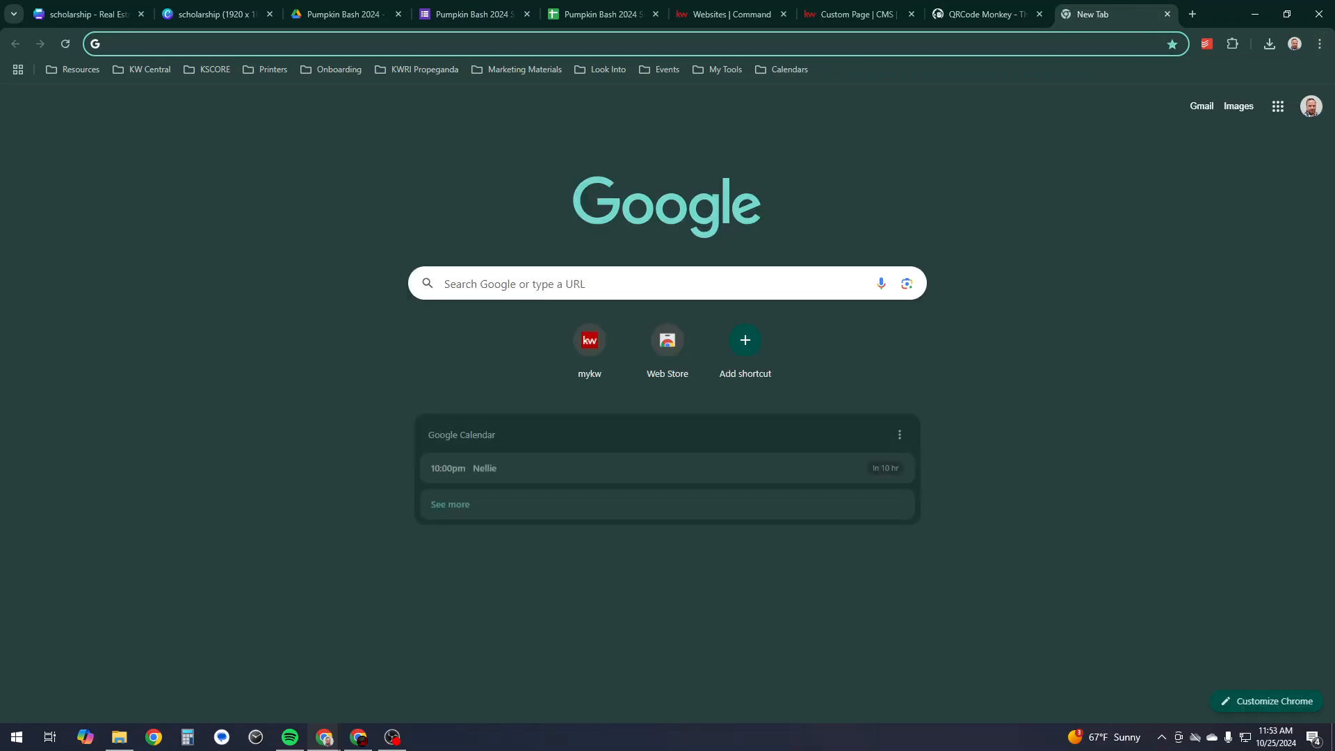
{"action": "key", "text": "ctrl+w"}
- Open an incognito window, load the pasted scholarship page URL and scroll through it
{"action": "left_click", "coordinate": [1320, 44]}
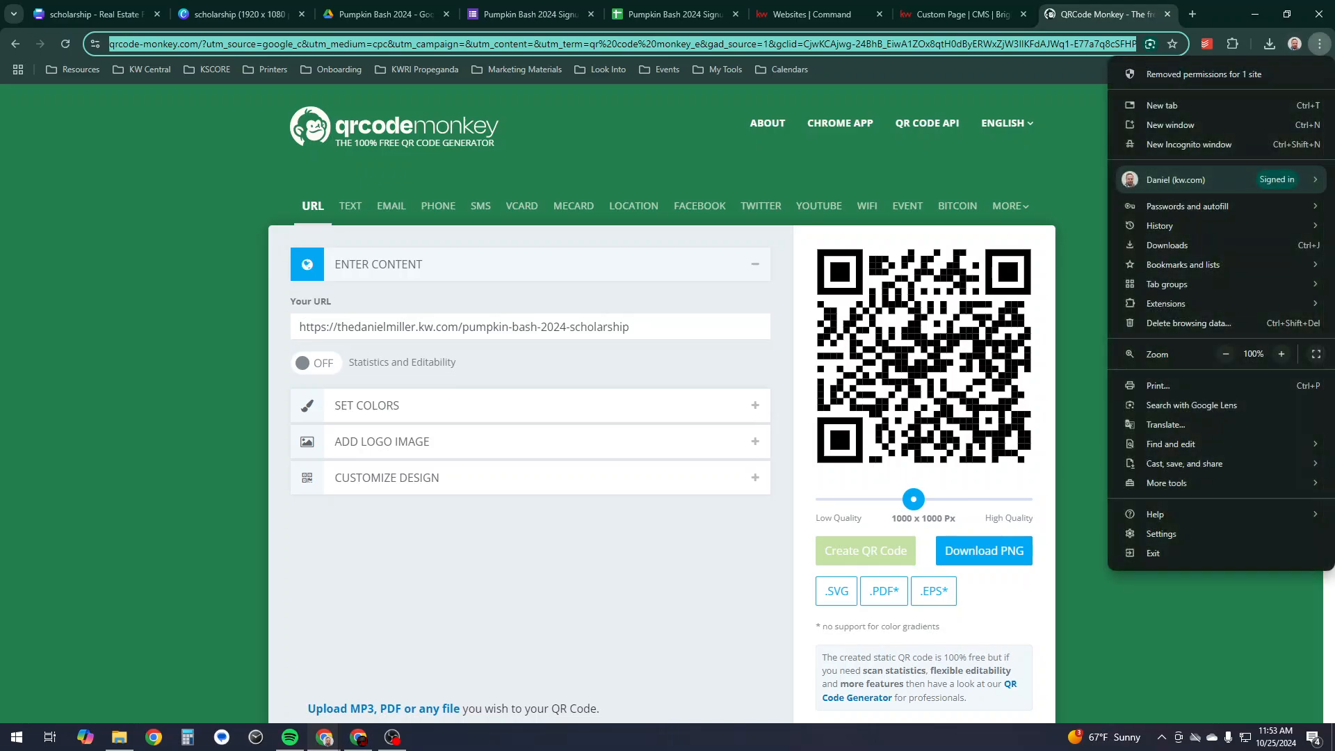
{"action": "left_click", "coordinate": [1189, 144]}
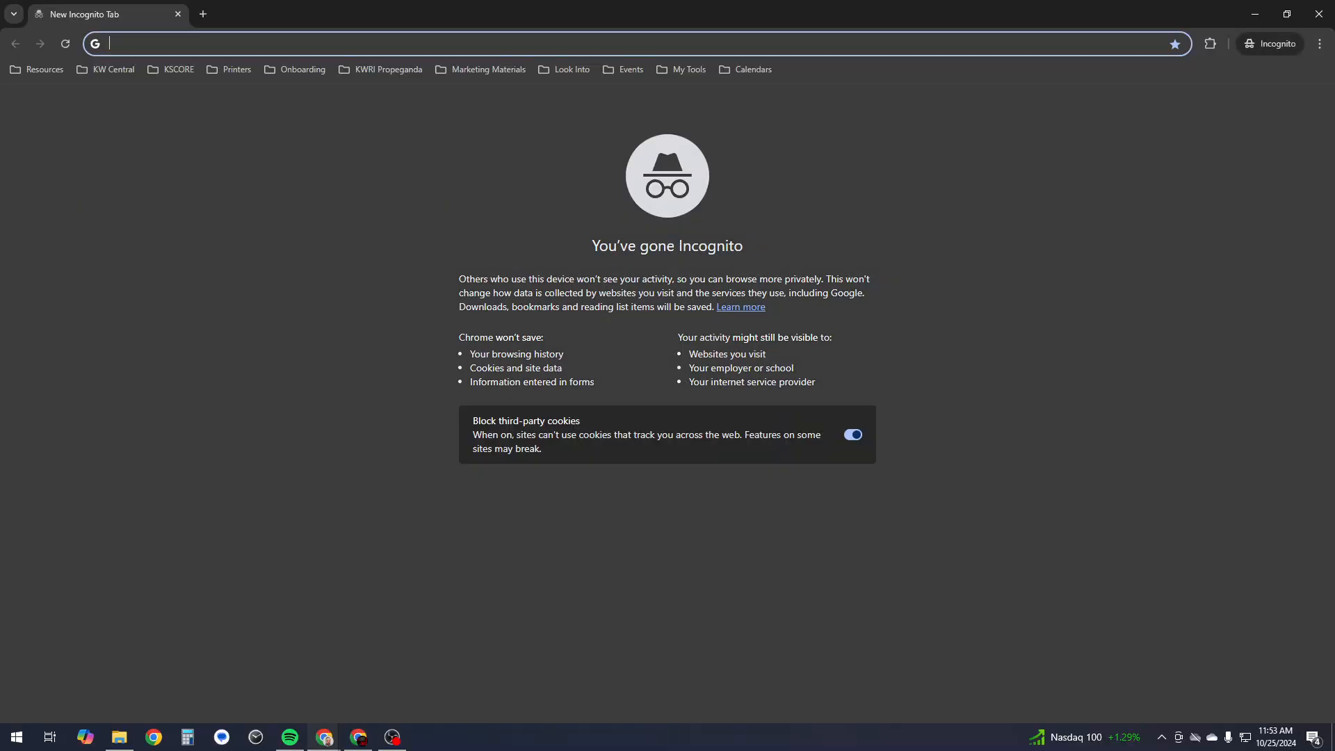
{"action": "type", "text": "https://thedanielmiller.kw.com/pumpkin-bash-2024-scholarship"}
{"action": "key", "text": "Return"}
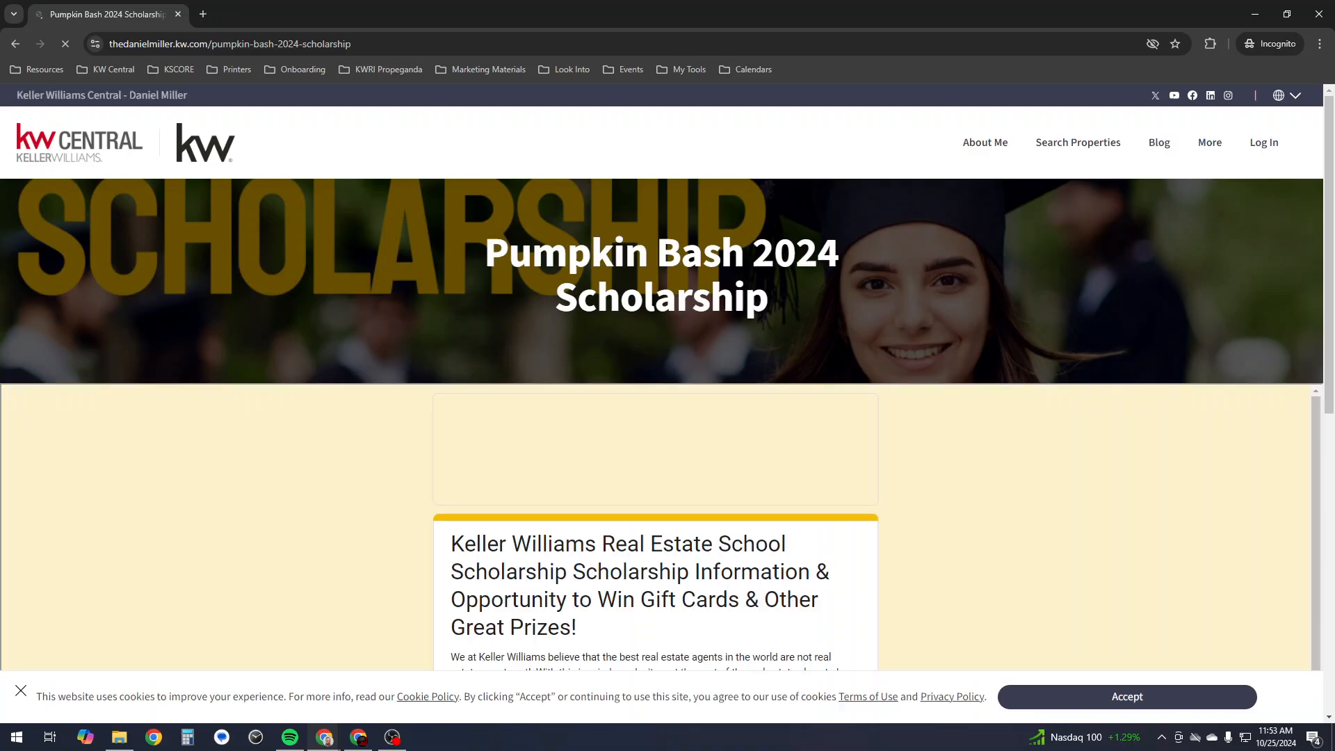
{"action": "scroll", "coordinate": [667, 417], "scroll_direction": "down", "scroll_amount": 13}
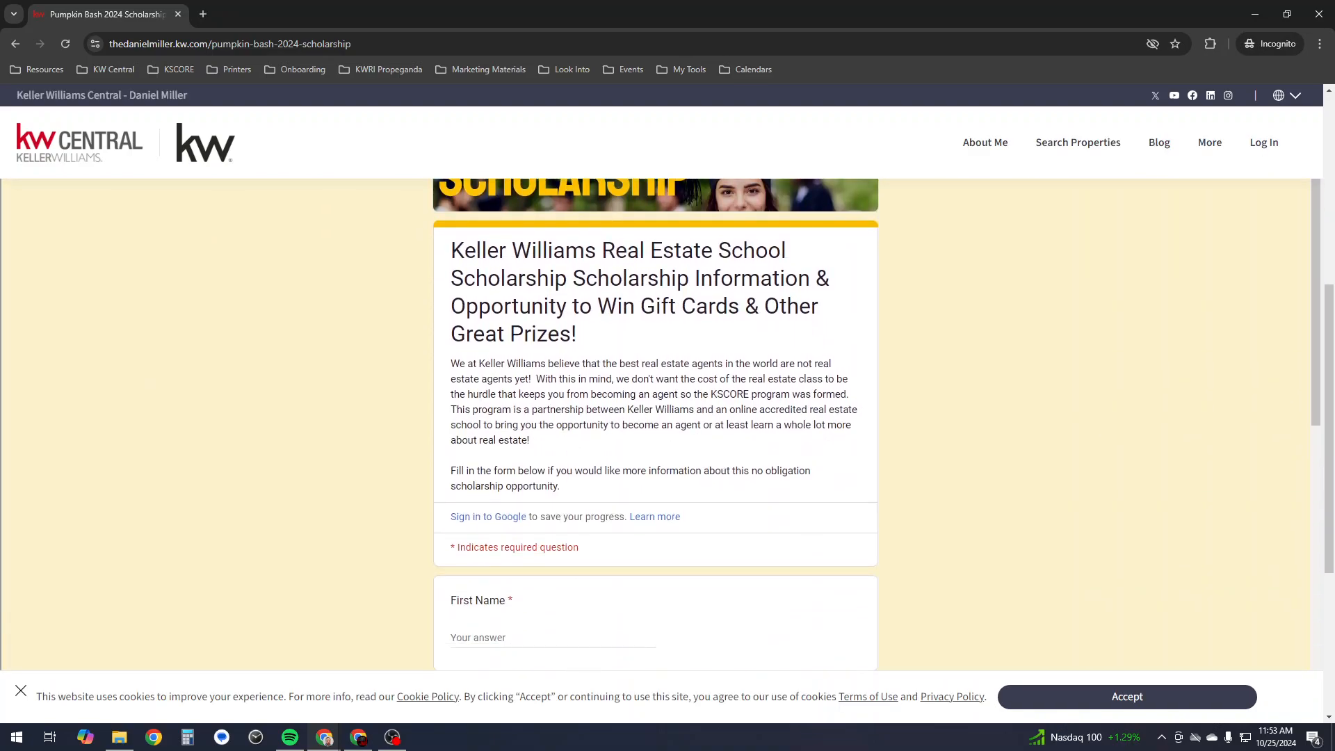
{"action": "scroll", "coordinate": [655, 425], "scroll_direction": "up", "scroll_amount": 8}
- Visit the KW home page, scroll through it, then close the private window
{"action": "left_click", "coordinate": [79, 143]}
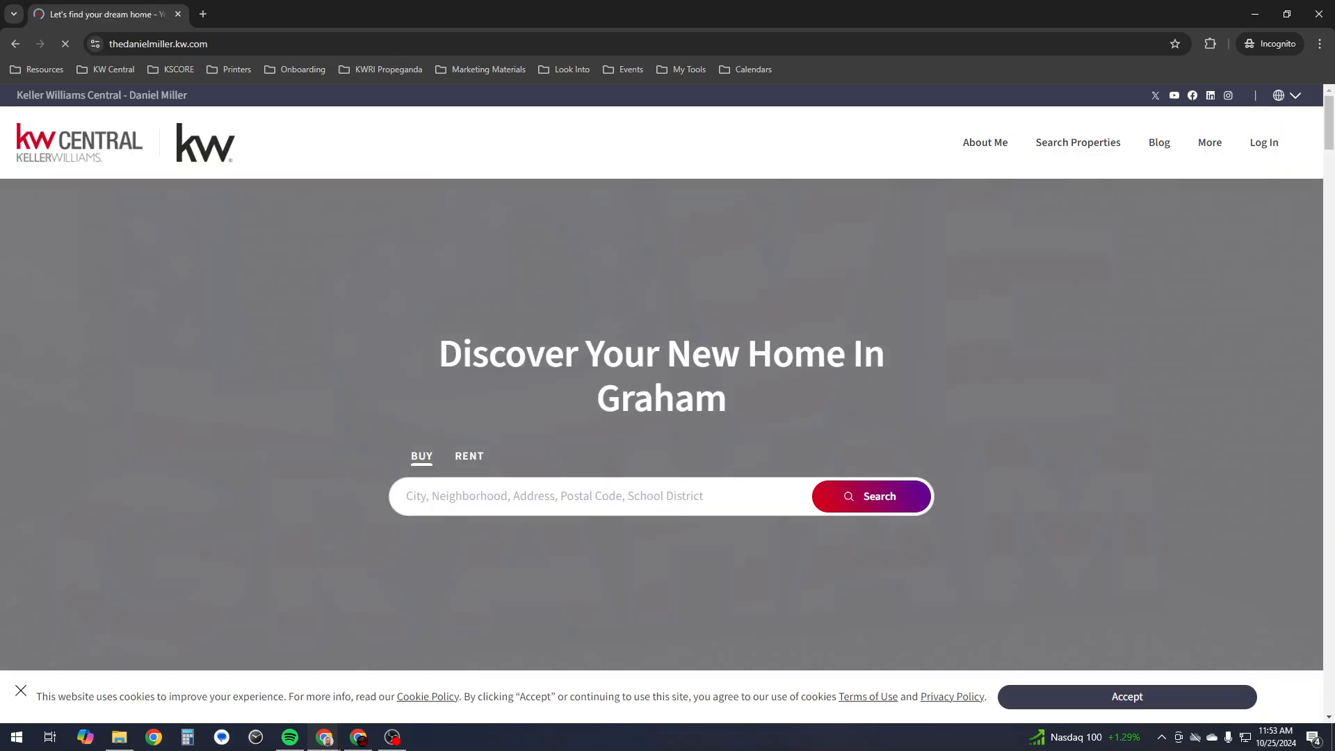
{"action": "scroll", "coordinate": [668, 417], "scroll_direction": "down", "scroll_amount": 6}
{"action": "scroll", "coordinate": [668, 418], "scroll_direction": "down", "scroll_amount": 4}
{"action": "scroll", "coordinate": [668, 418], "scroll_direction": "up", "scroll_amount": 9}
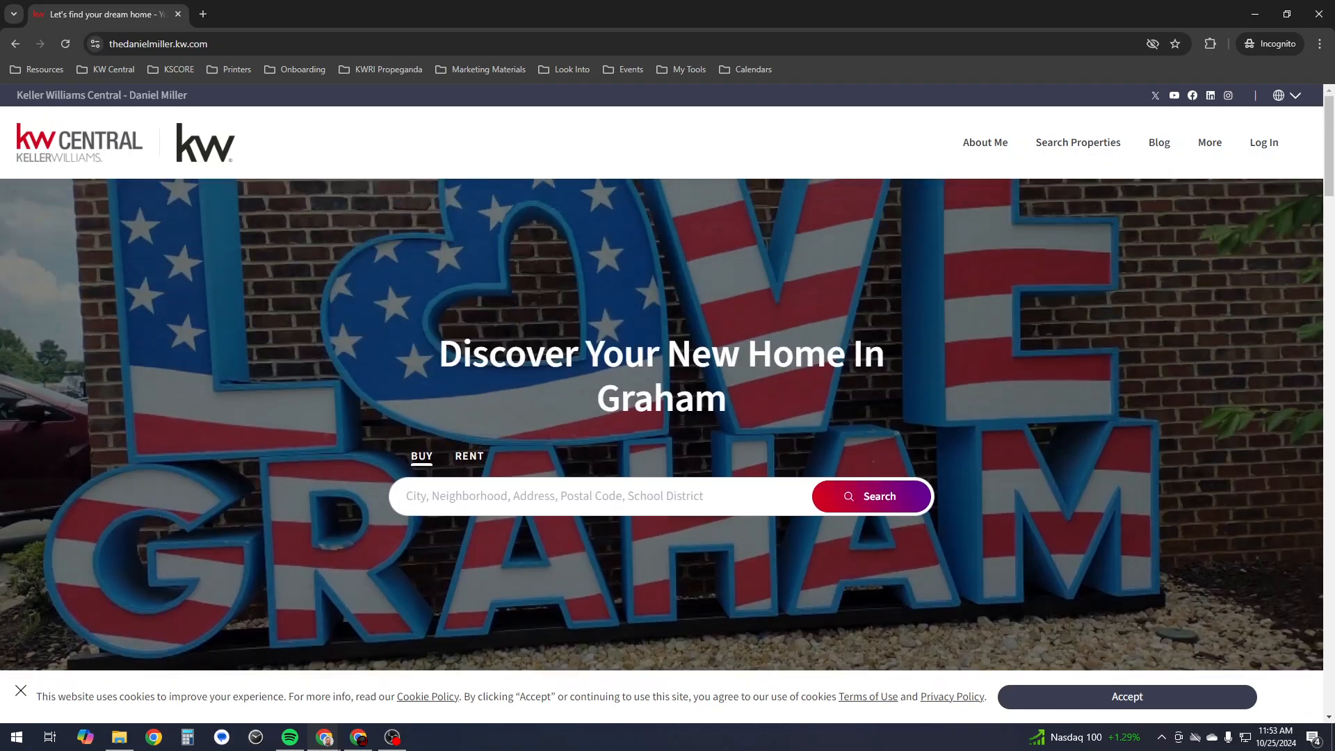
{"action": "scroll", "coordinate": [668, 418], "scroll_direction": "down", "scroll_amount": 8}
{"action": "scroll", "coordinate": [668, 418], "scroll_direction": "up", "scroll_amount": 8}
{"action": "left_click", "coordinate": [1319, 14]}
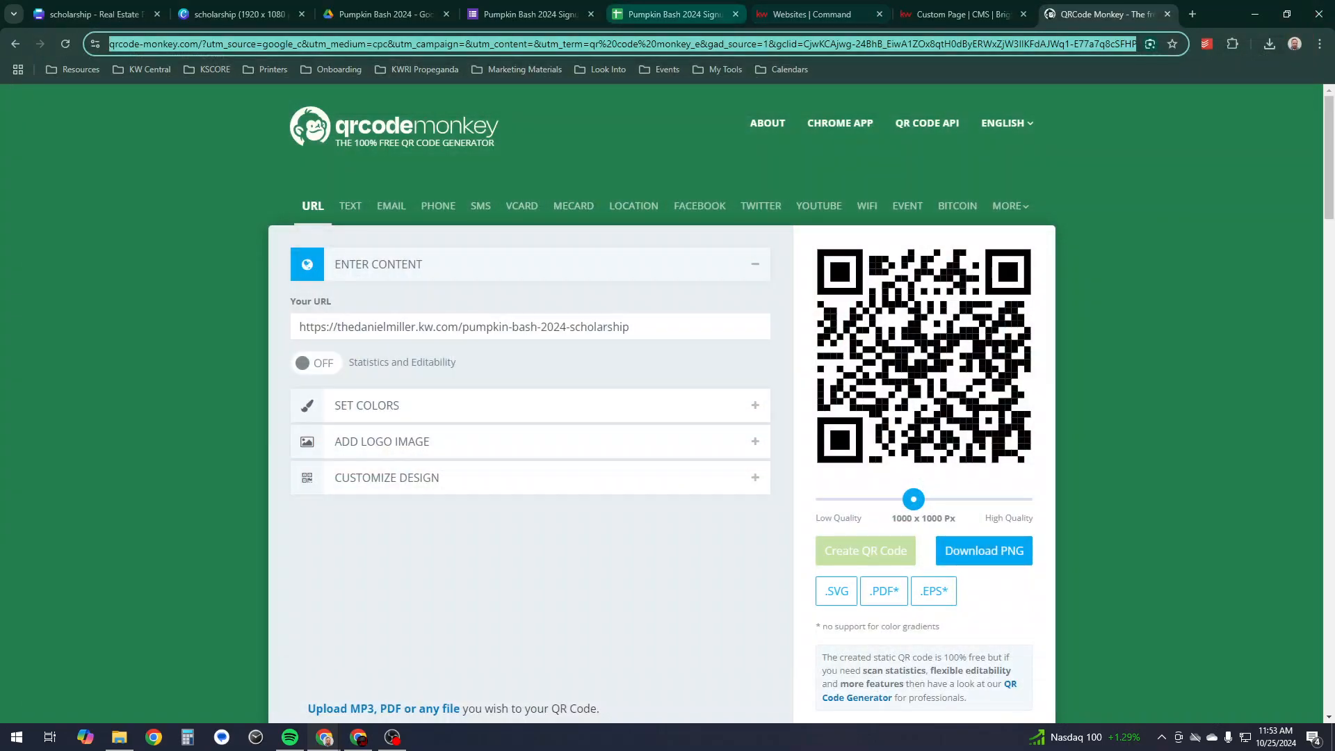
- Close Send form on the Pumpkin Bash 2024 Signup form and open the Responses more-options menu
{"action": "left_click", "coordinate": [529, 14]}
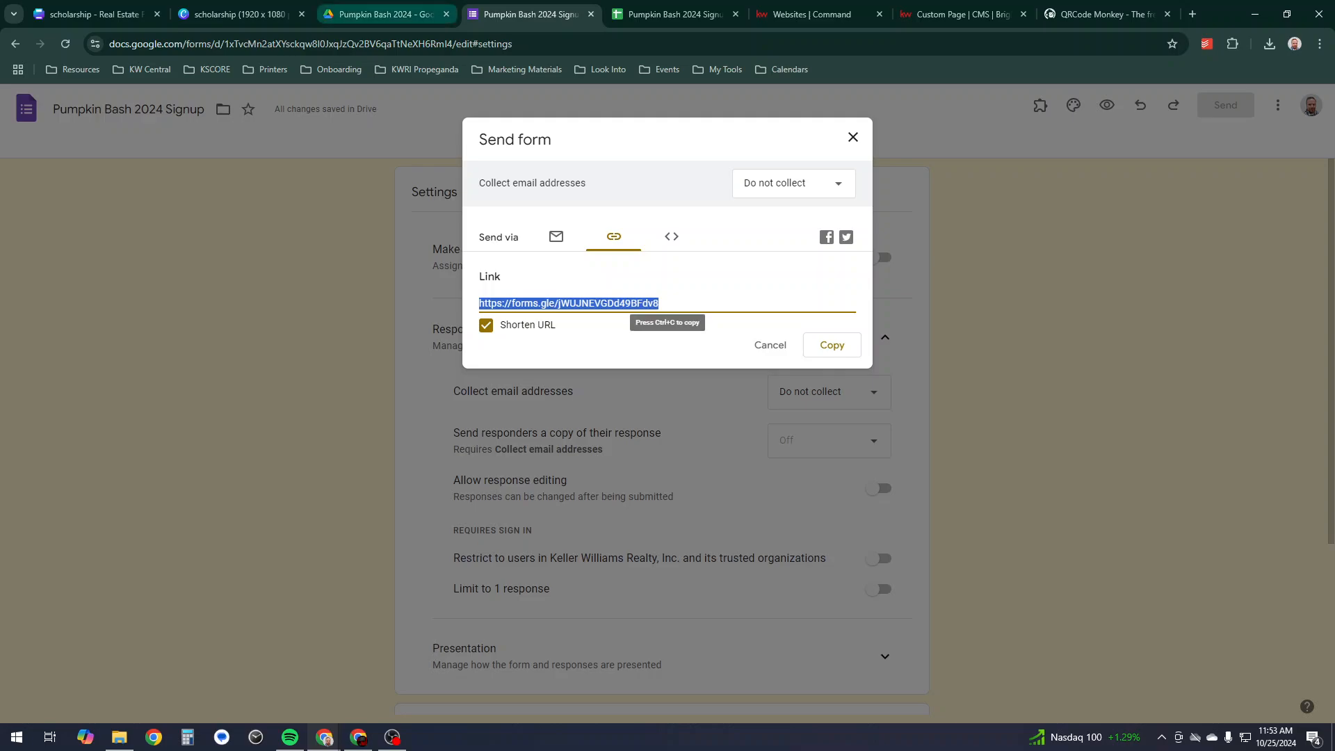
{"action": "left_click", "coordinate": [647, 14]}
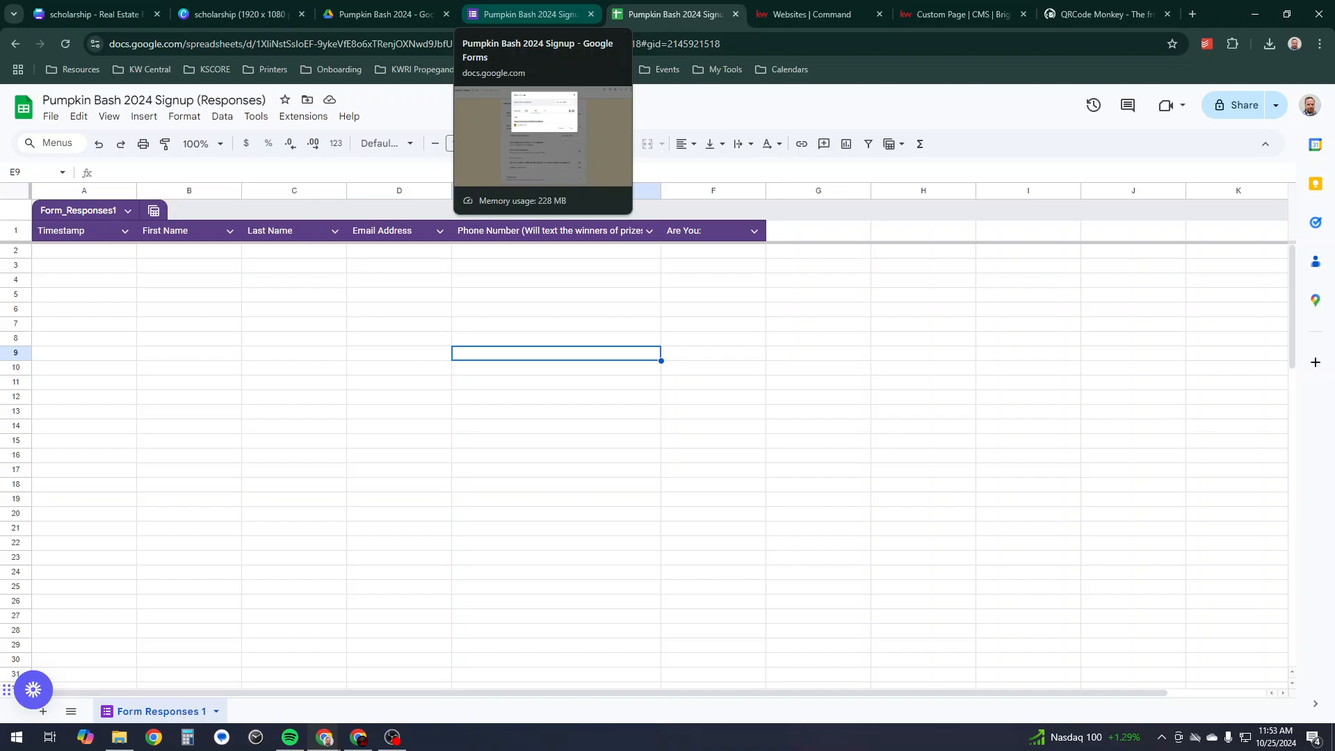
{"action": "left_click", "coordinate": [529, 14]}
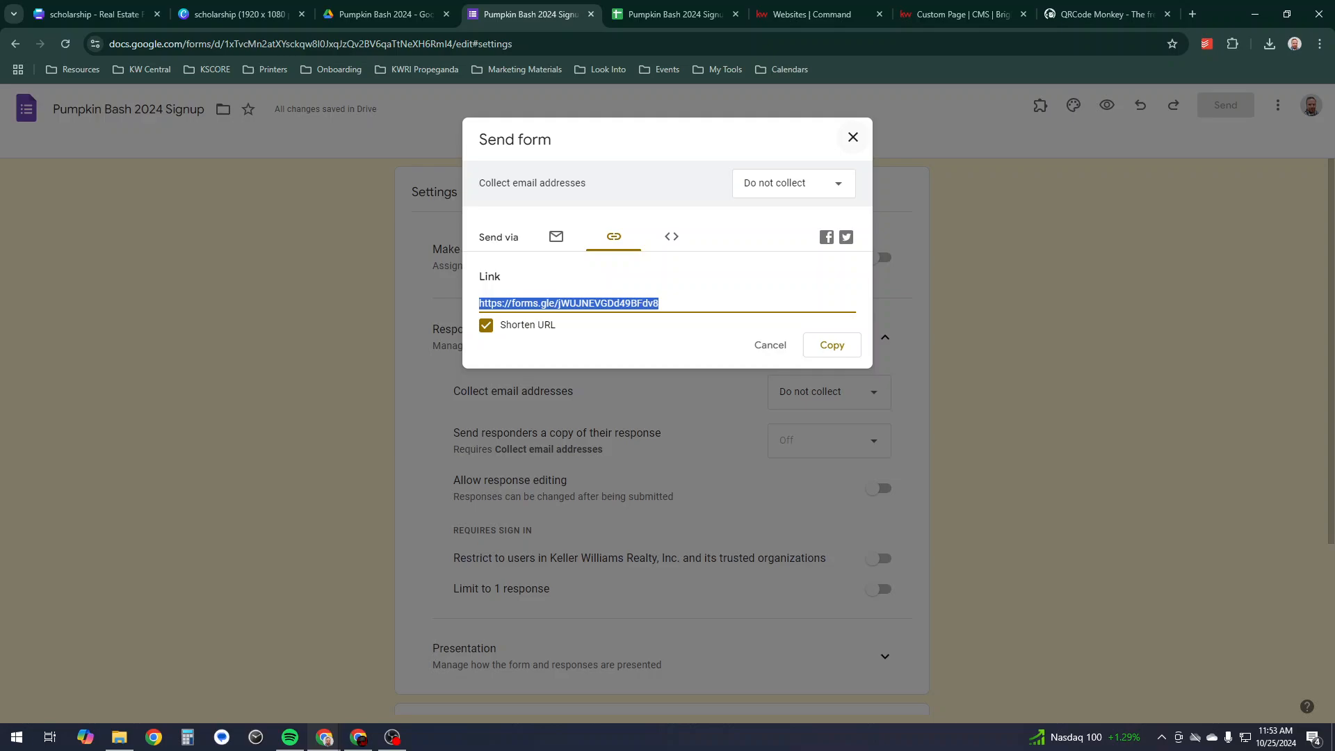
{"action": "key", "text": "Escape"}
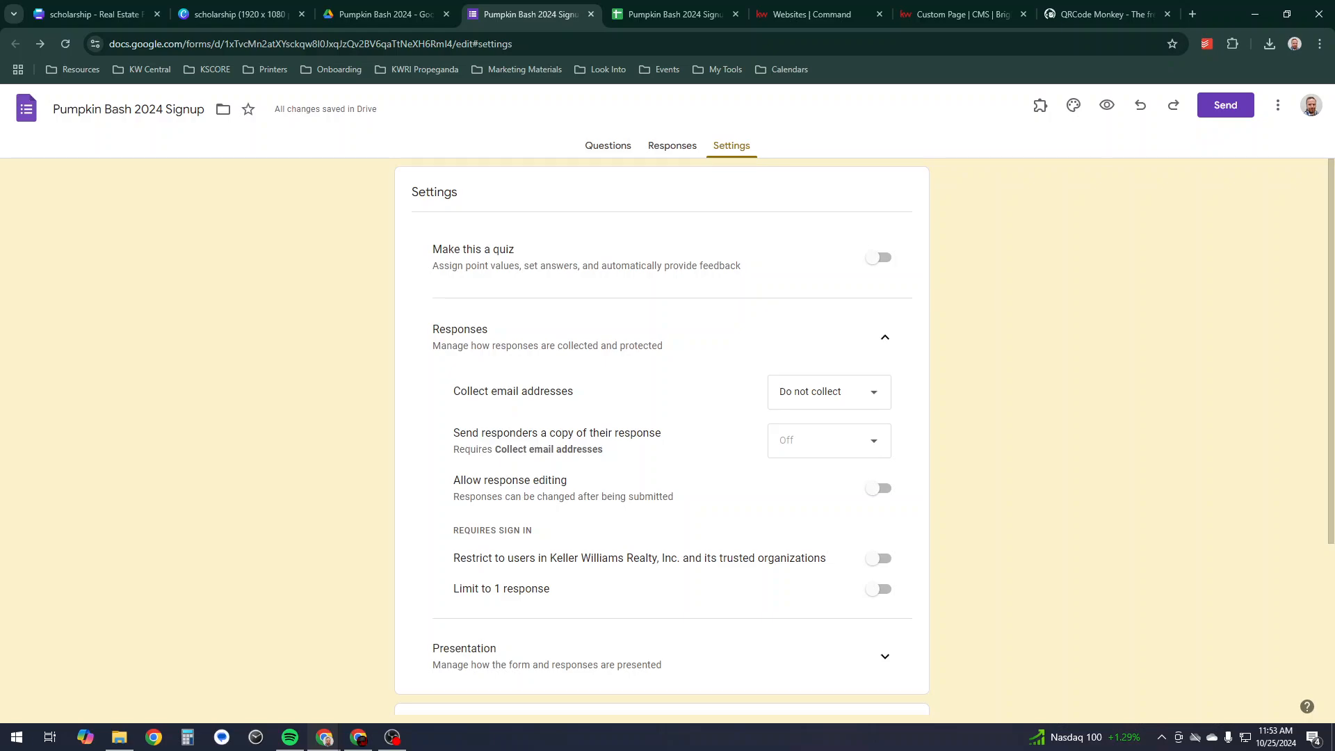
{"action": "left_click", "coordinate": [672, 145]}
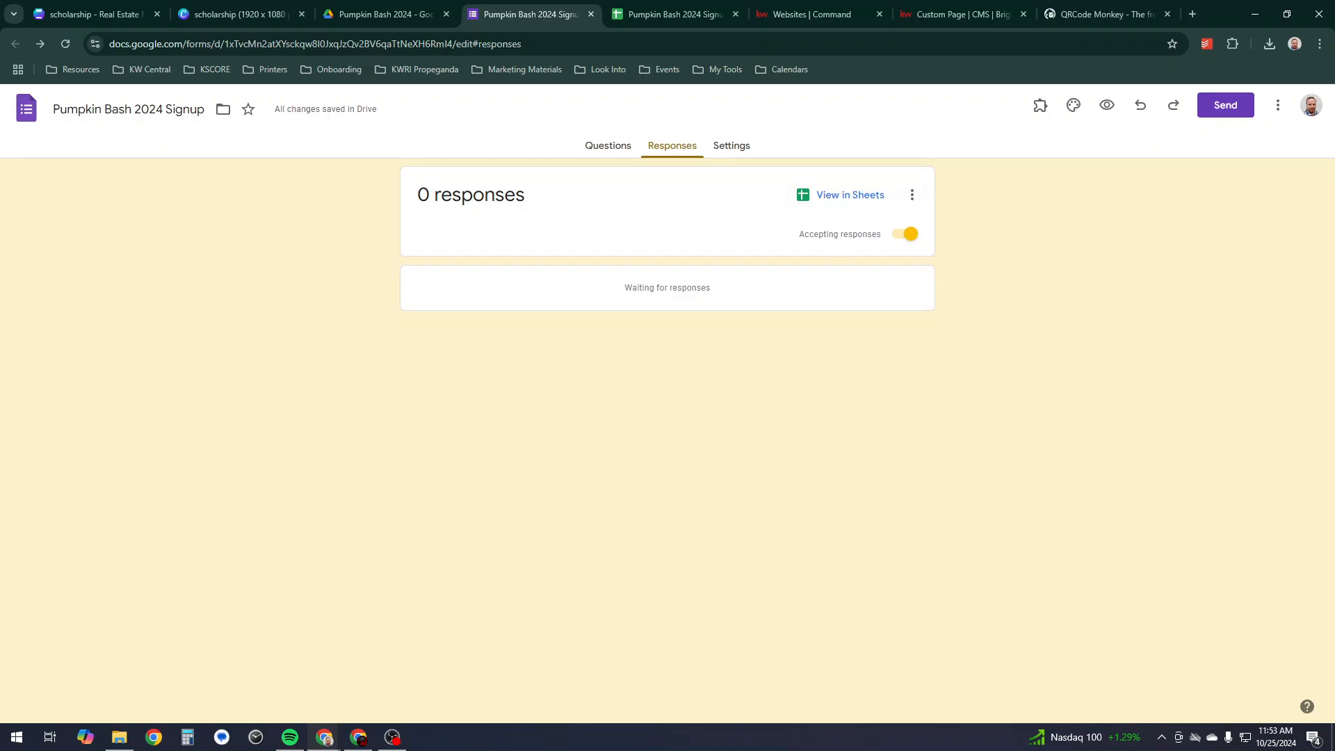
{"action": "left_click", "coordinate": [912, 194]}
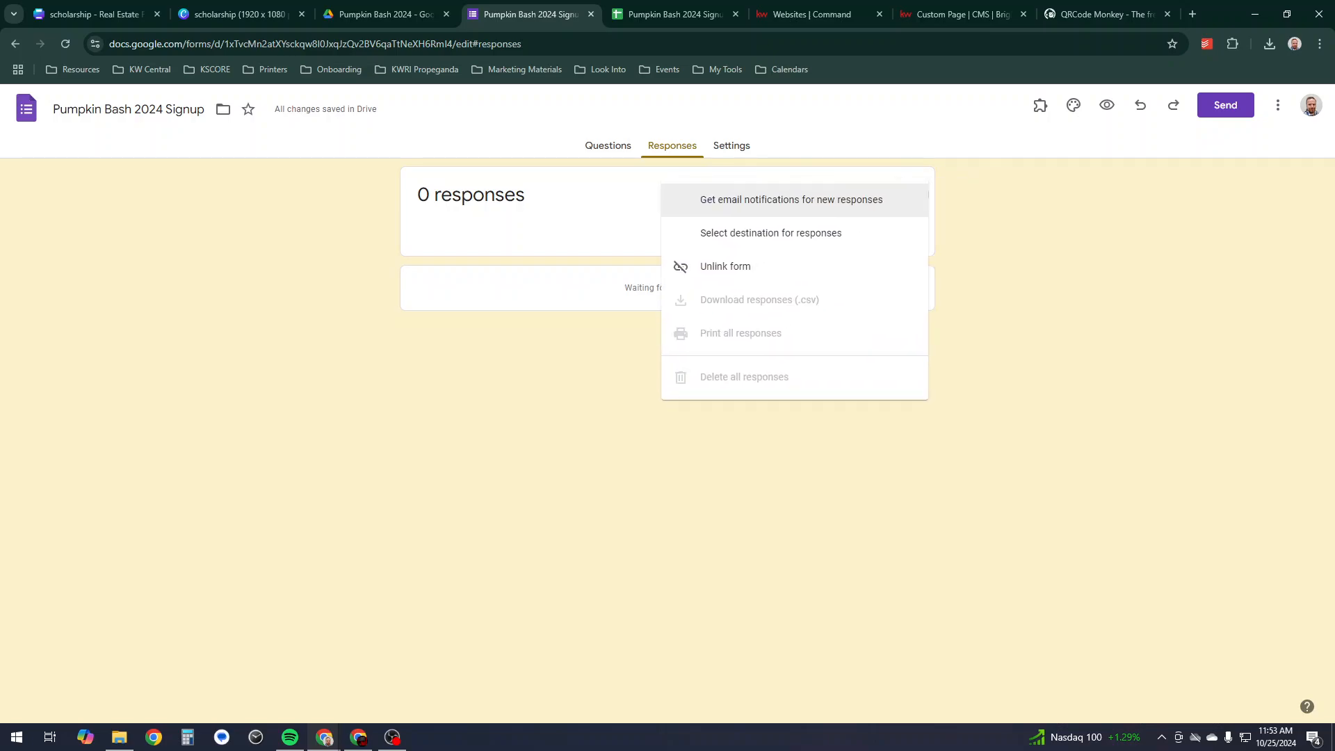